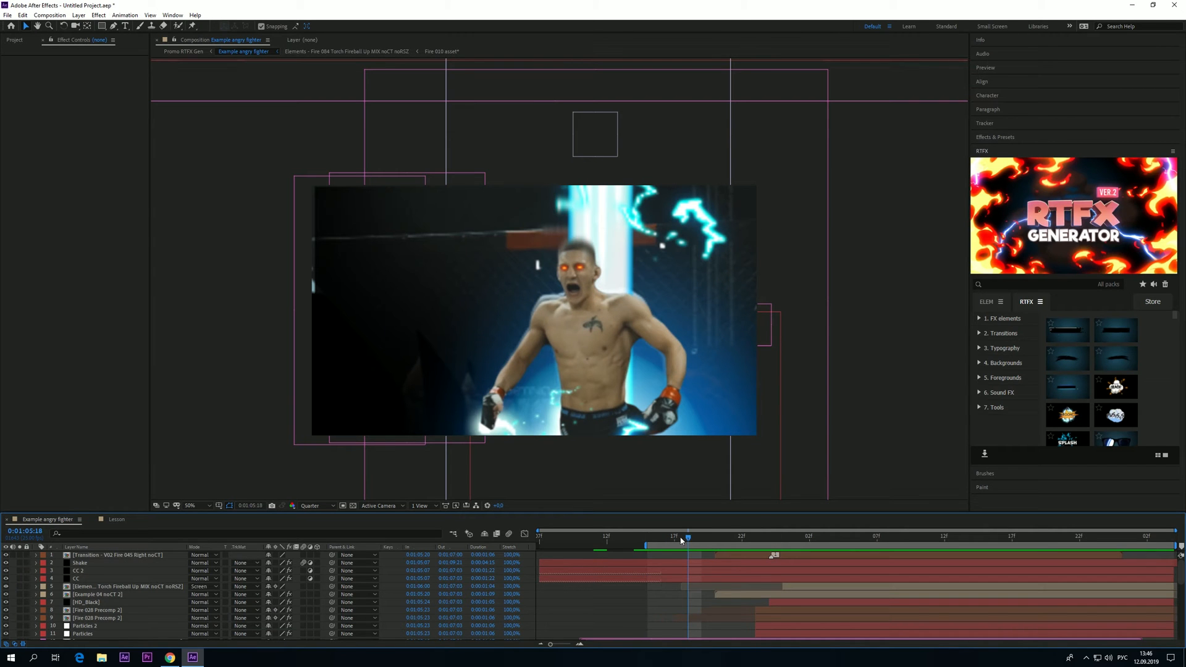
Scrub through the finished Example angry fighter composition, and play through the Lesson composition
{"action": "left_click_drag", "start_coordinate": [686, 540], "coordinate": [663, 541]}
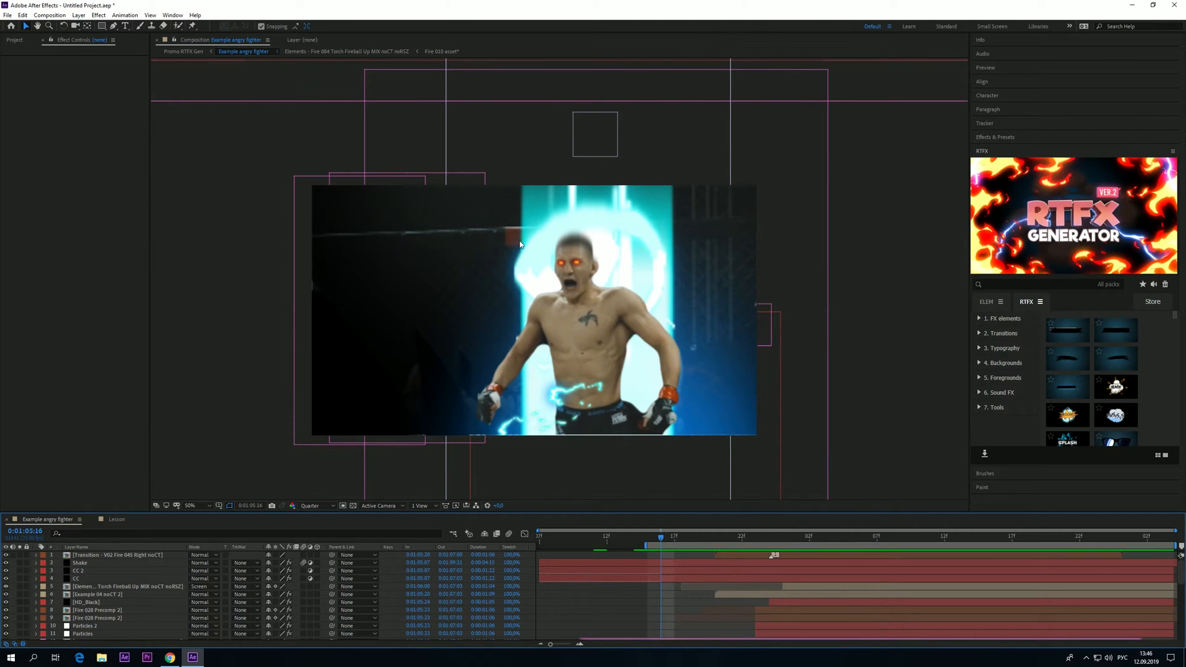
{"action": "key", "text": "Page_Down"}
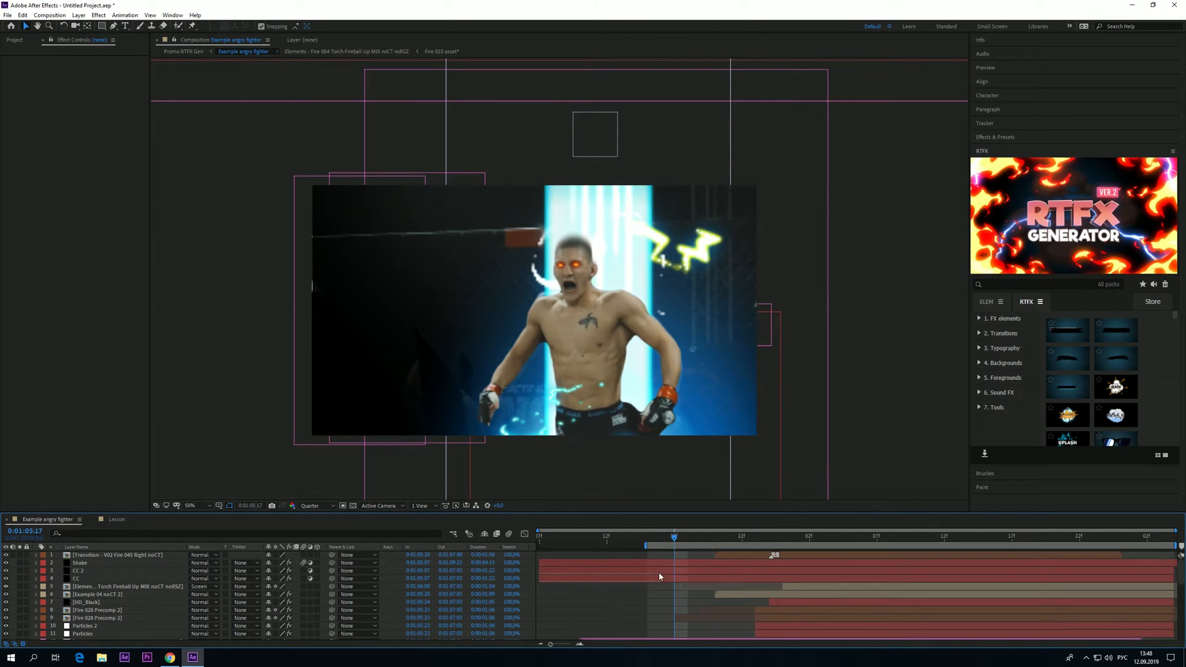
{"action": "left_click", "coordinate": [117, 519]}
{"action": "key", "text": "space"}
{"action": "left_click_drag", "start_coordinate": [793, 538], "coordinate": [1181, 552]}
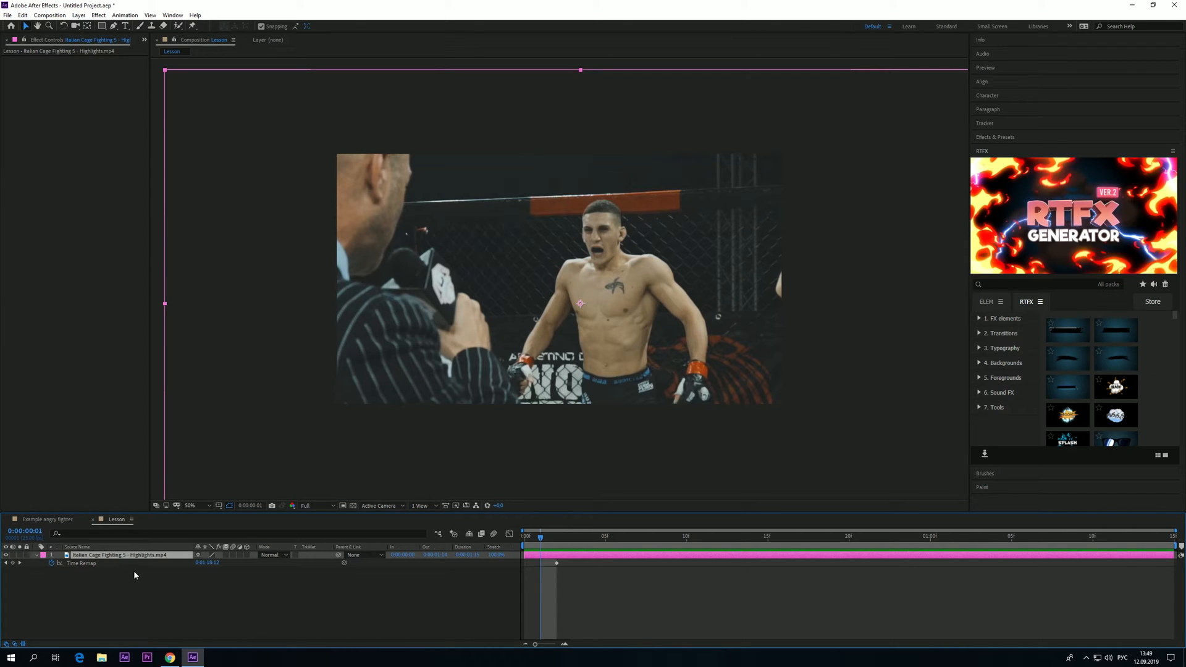
Open the Italian Cage Fighting 5 - Highlights.mp4 layer for Roto Brush and paint over the fighter's head, torso, arms and right glove
{"action": "left_click", "coordinate": [178, 26]}
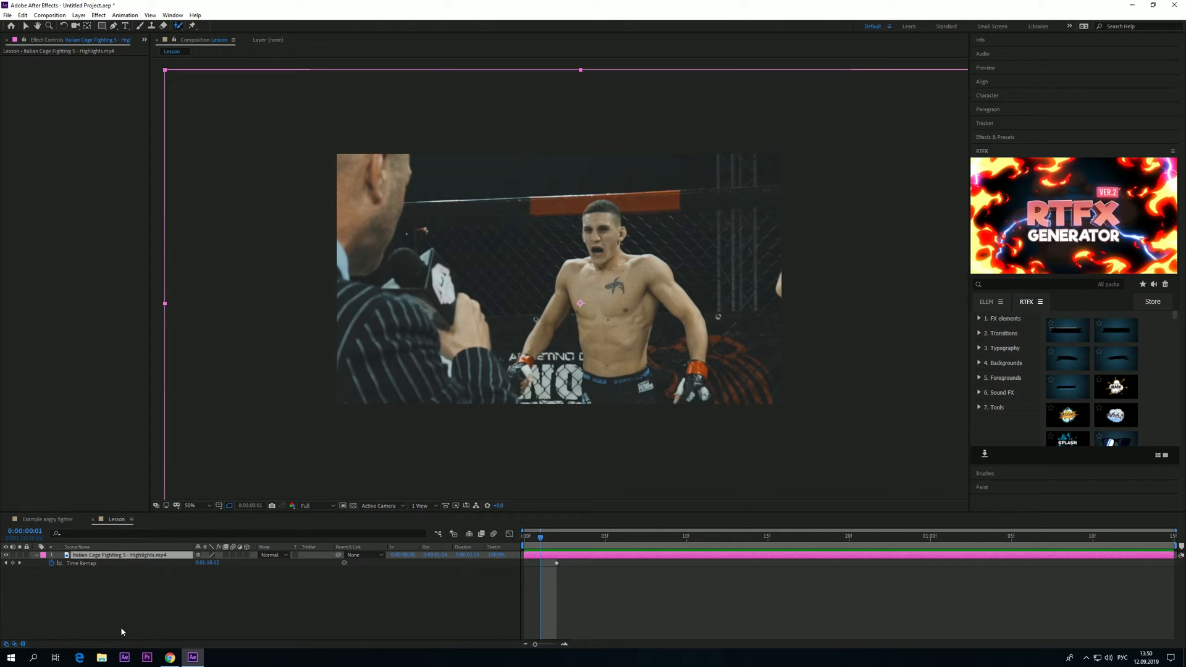
{"action": "double_click", "coordinate": [110, 558]}
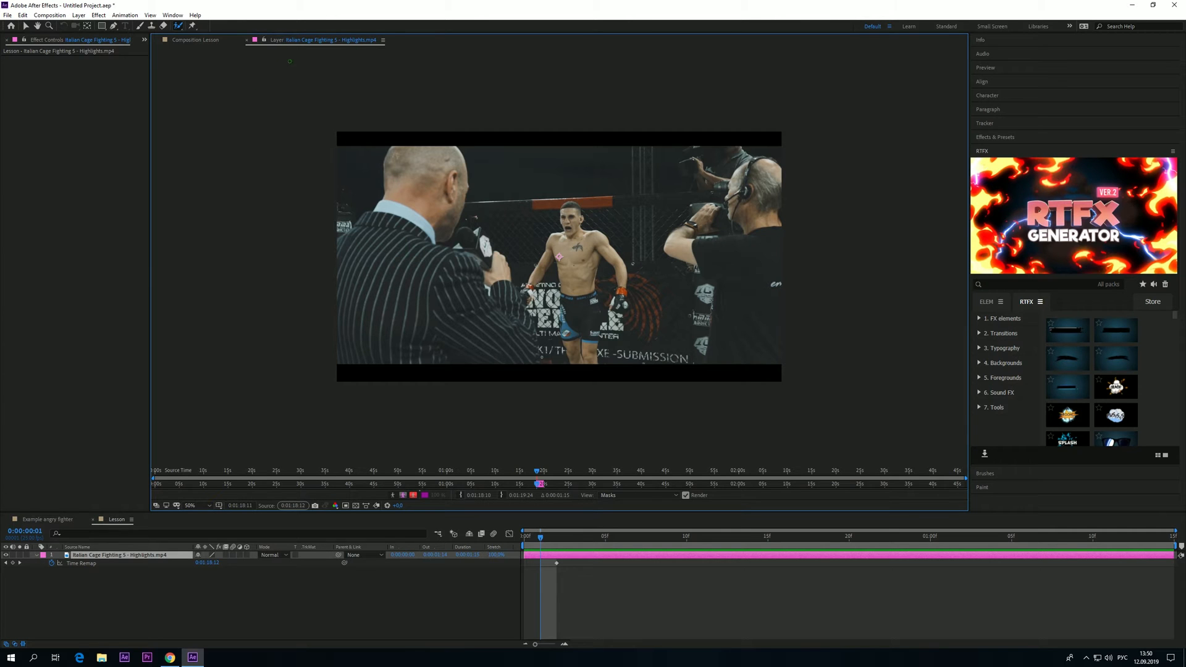
{"action": "scroll", "coordinate": [551, 230], "scroll_direction": "up", "scroll_amount": 1}
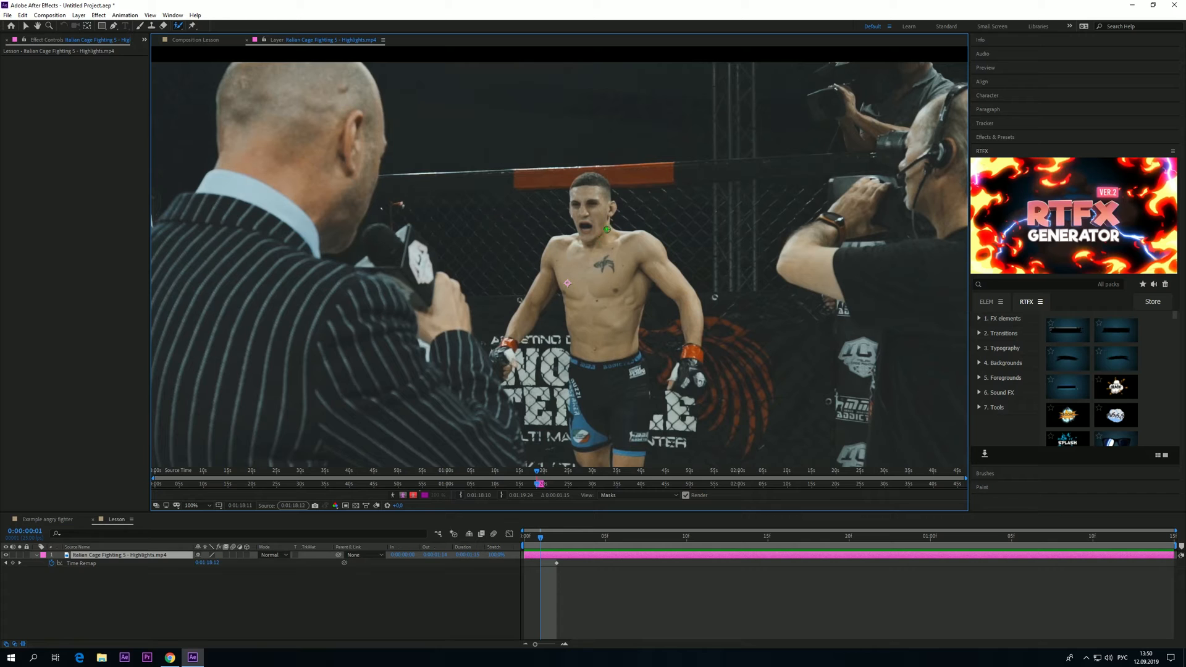
{"action": "mouse_move", "coordinate": [590, 185]}
{"action": "left_mouse_down"}
{"action": "mouse_move", "coordinate": [599, 280]}
{"action": "mouse_move", "coordinate": [565, 264]}
{"action": "mouse_move", "coordinate": [518, 331]}
{"action": "left_mouse_up"}
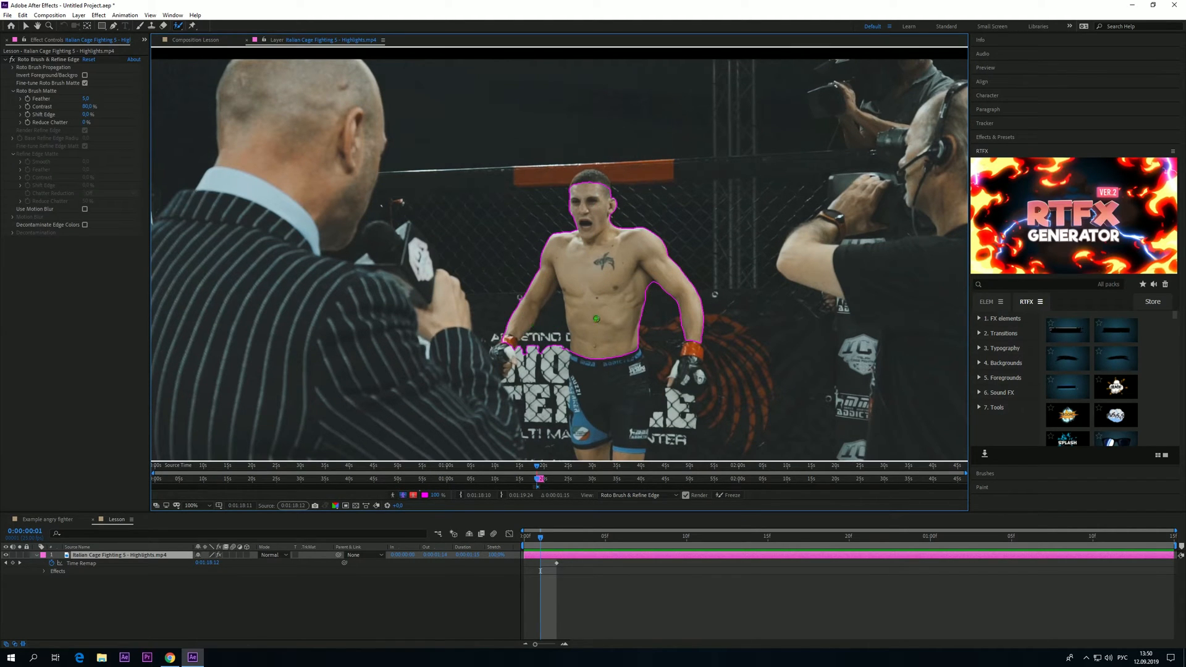
{"action": "left_click_drag", "start_coordinate": [512, 342], "coordinate": [503, 356]}
At frame 0:00:00:00, refine the roto selection around the fighter's right arm and glove, excluding the background between arm and torso
{"action": "left_click_drag", "start_coordinate": [538, 539], "coordinate": [511, 537]}
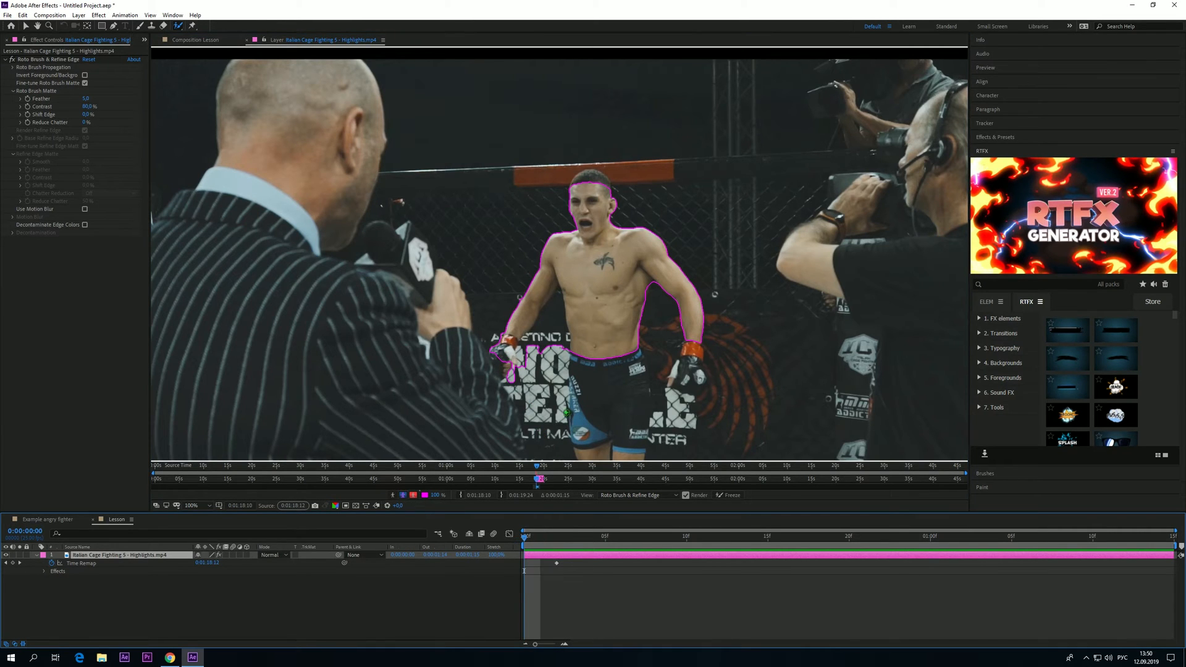
{"action": "mouse_move", "coordinate": [503, 352]}
{"action": "left_mouse_down"}
{"action": "mouse_move", "coordinate": [507, 365]}
{"action": "mouse_move", "coordinate": [525, 364]}
{"action": "mouse_move", "coordinate": [553, 317]}
{"action": "mouse_move", "coordinate": [555, 347]}
{"action": "left_mouse_up"}
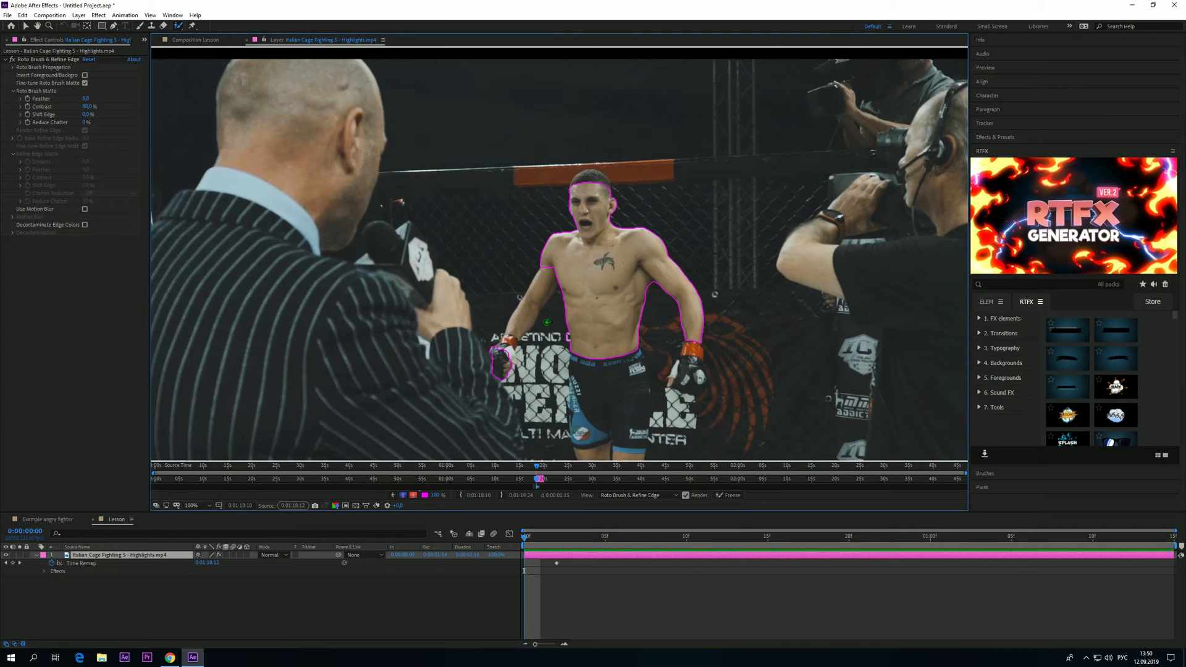
{"action": "mouse_move", "coordinate": [549, 272]}
{"action": "left_mouse_down"}
{"action": "mouse_move", "coordinate": [513, 337]}
{"action": "mouse_move", "coordinate": [522, 349]}
{"action": "left_mouse_up"}
{"action": "key", "text": "u"}
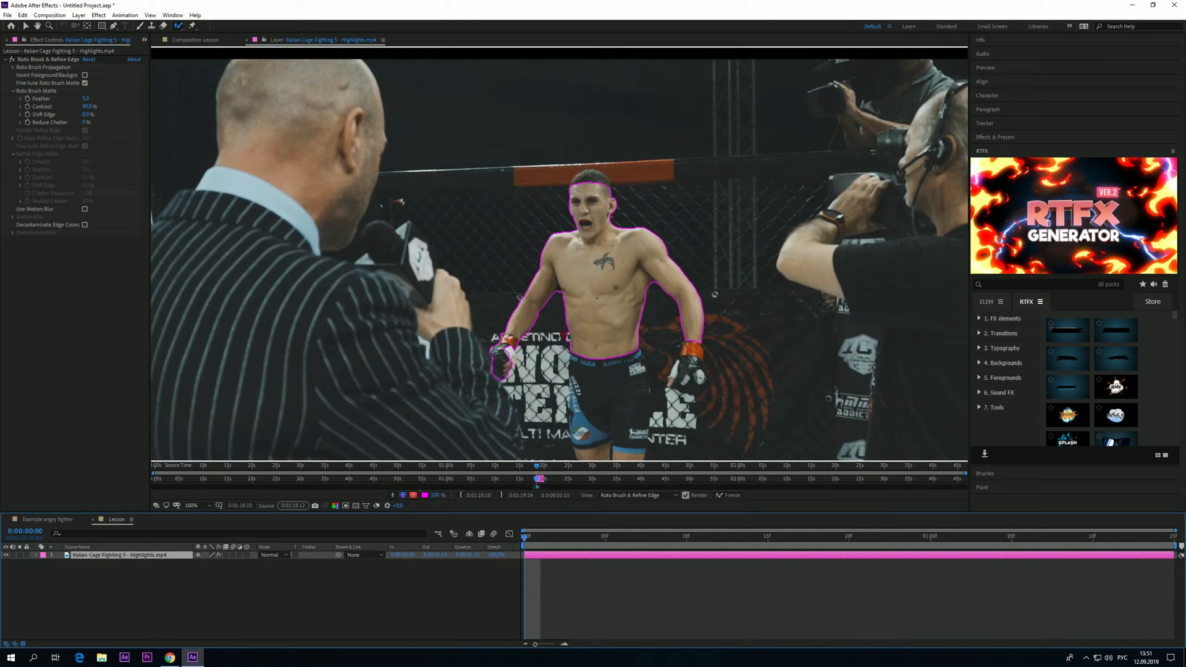
{"action": "left_click_drag", "start_coordinate": [565, 338], "coordinate": [564, 348]}
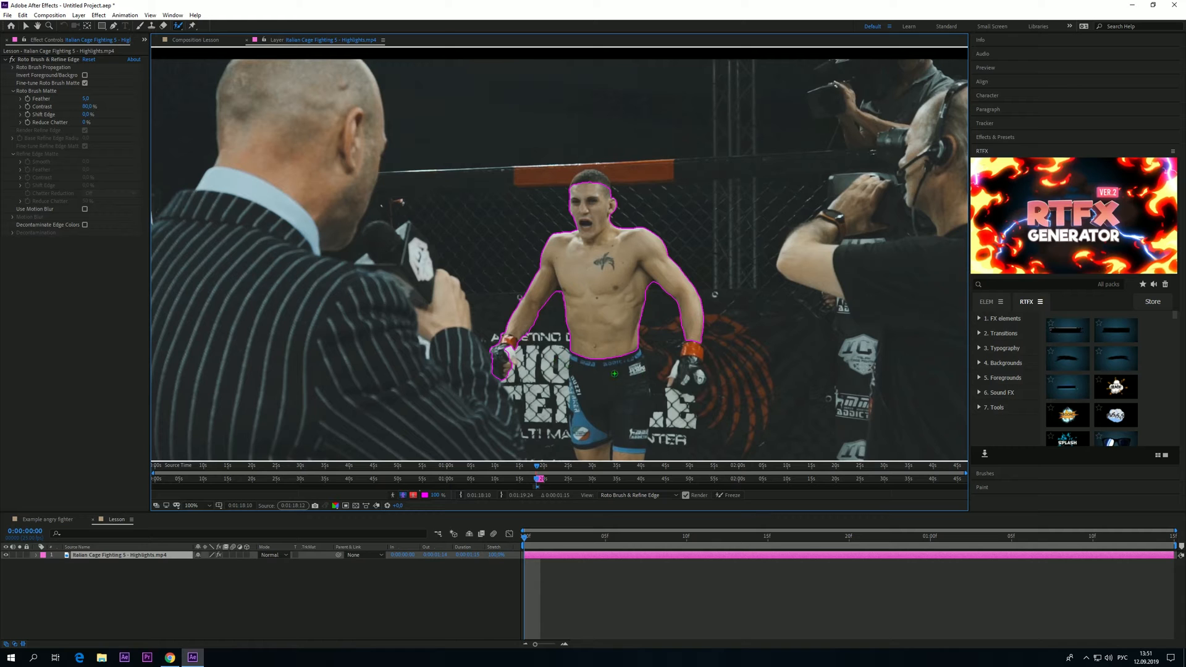
Add the fighter's left glove, hair and shorts to the roto selection, and check the cutout in the Lesson composition
{"action": "mouse_move", "coordinate": [692, 336]}
{"action": "left_mouse_down"}
{"action": "mouse_move", "coordinate": [685, 376]}
{"action": "mouse_move", "coordinate": [700, 380]}
{"action": "mouse_move", "coordinate": [673, 381]}
{"action": "left_mouse_up"}
{"action": "left_click_drag", "start_coordinate": [602, 187], "coordinate": [576, 179]}
{"action": "mouse_move", "coordinate": [582, 353]}
{"action": "left_mouse_down"}
{"action": "mouse_move", "coordinate": [616, 403]}
{"action": "mouse_move", "coordinate": [623, 350]}
{"action": "left_mouse_up"}
{"action": "mouse_move", "coordinate": [674, 438]}
{"action": "left_mouse_down"}
{"action": "mouse_move", "coordinate": [659, 368]}
{"action": "mouse_move", "coordinate": [671, 312]}
{"action": "mouse_move", "coordinate": [654, 318]}
{"action": "mouse_move", "coordinate": [659, 371]}
{"action": "left_mouse_up"}
{"action": "left_click_drag", "start_coordinate": [563, 373], "coordinate": [565, 442]}
{"action": "left_click", "coordinate": [118, 521]}
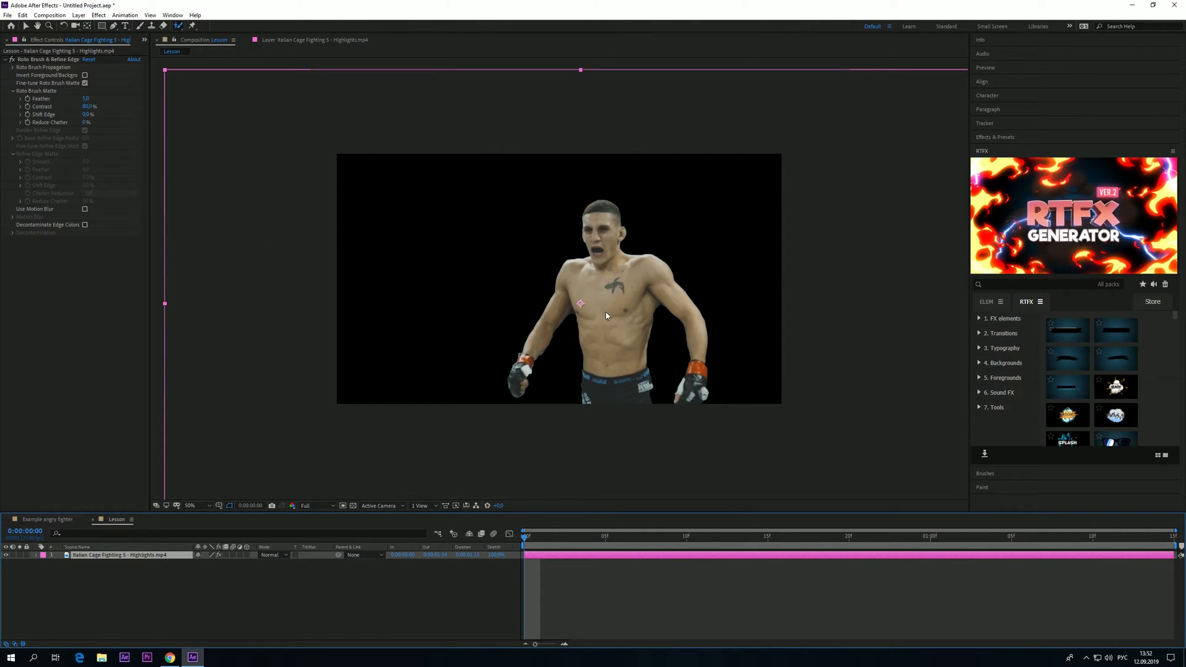
{"action": "left_click", "coordinate": [292, 39]}
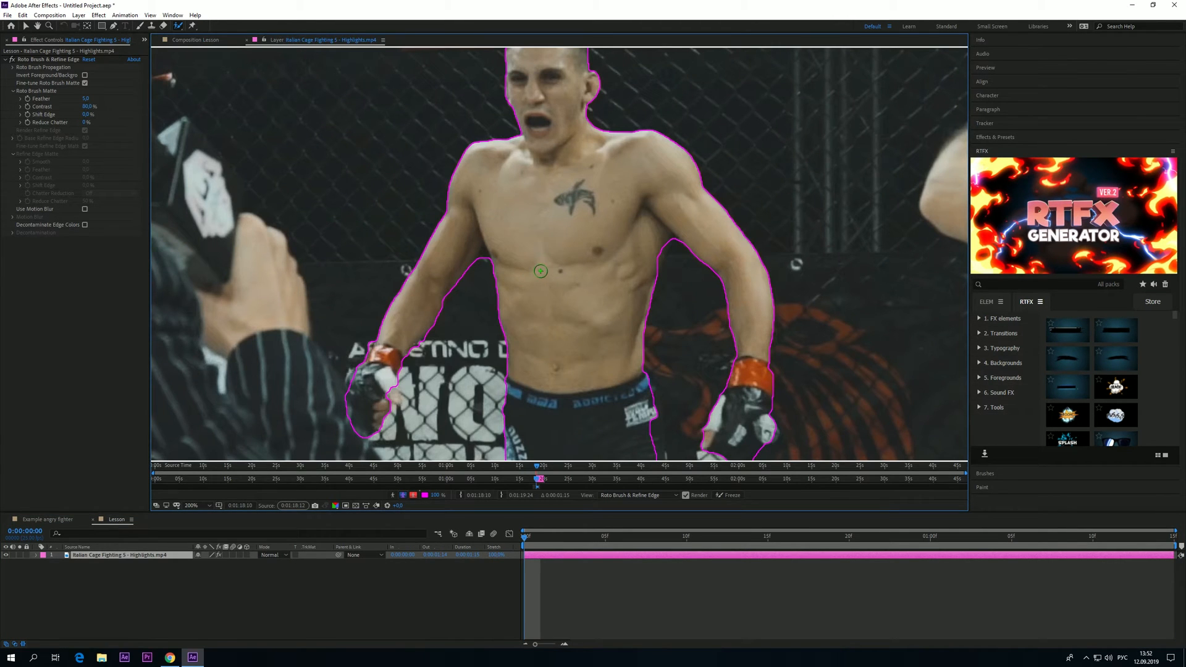
{"action": "left_click_drag", "start_coordinate": [537, 231], "coordinate": [544, 252]}
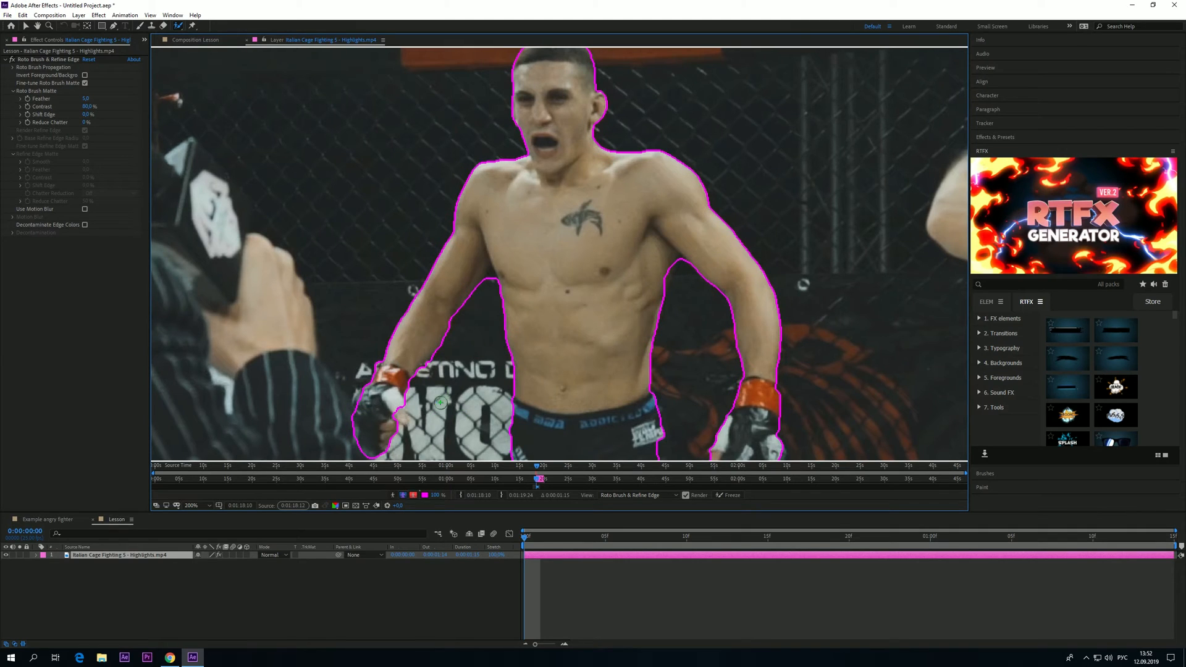
Advance to frame 0:00:00:01 and add the fighter's hair to the roto selection
{"action": "key", "text": "Page_Down"}
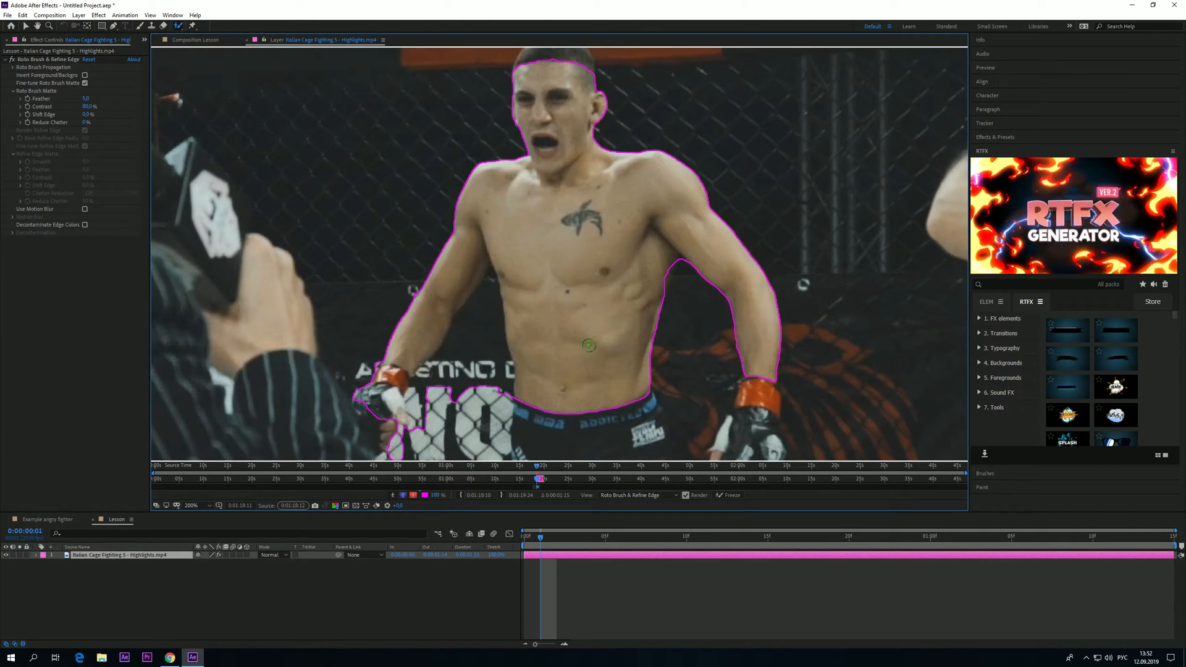
{"action": "scroll", "coordinate": [608, 252], "scroll_direction": "down", "scroll_amount": 2}
{"action": "left_click_drag", "start_coordinate": [608, 252], "coordinate": [593, 245]}
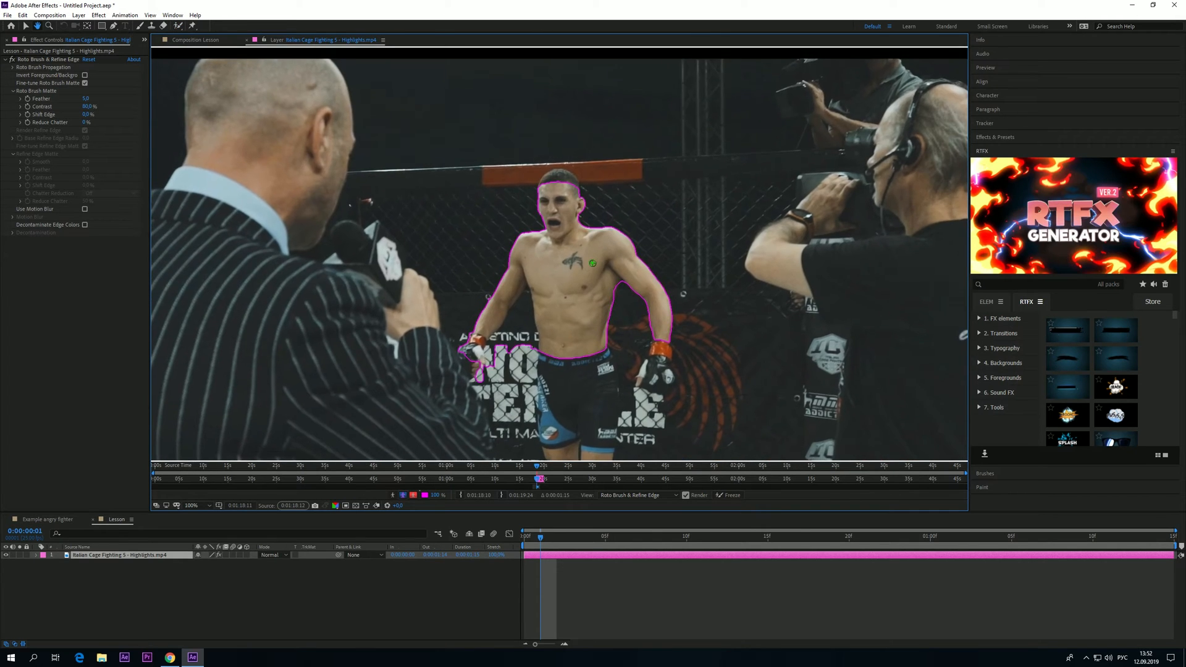
{"action": "scroll", "coordinate": [547, 300], "scroll_direction": "up", "scroll_amount": 1}
{"action": "mouse_move", "coordinate": [520, 357]}
{"action": "left_mouse_down"}
{"action": "mouse_move", "coordinate": [576, 256]}
{"action": "mouse_move", "coordinate": [546, 353]}
{"action": "mouse_move", "coordinate": [536, 297]}
{"action": "left_mouse_up"}
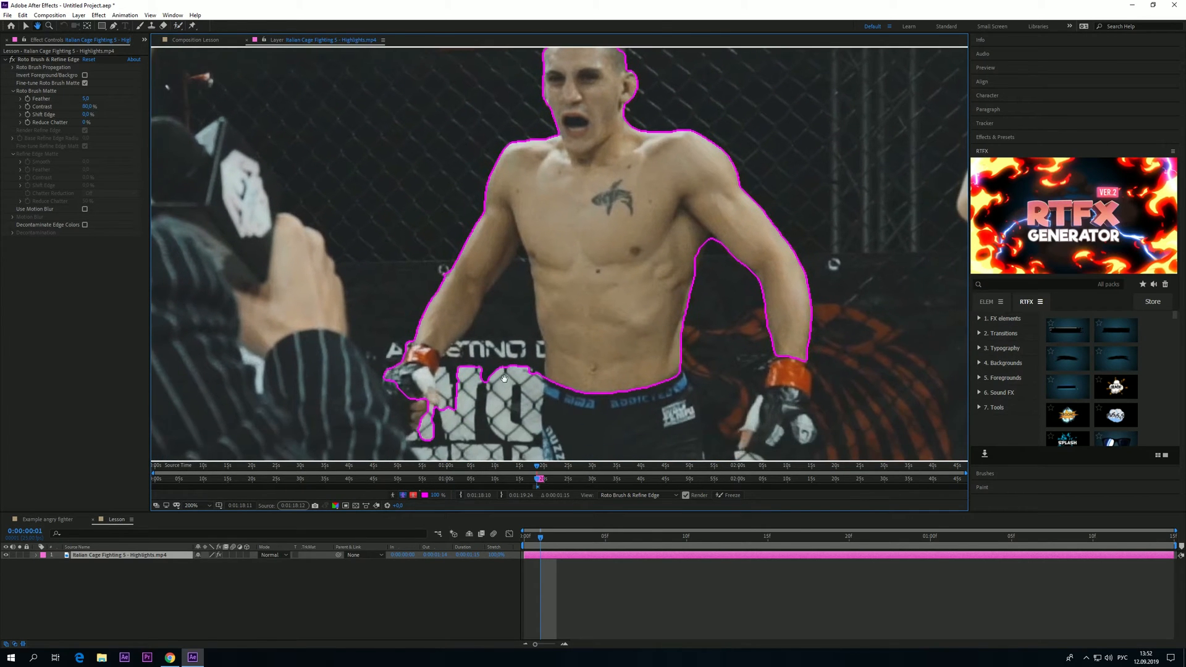
{"action": "left_click_drag", "start_coordinate": [583, 167], "coordinate": [583, 238]}
{"action": "mouse_move", "coordinate": [610, 120]}
{"action": "left_mouse_down"}
{"action": "mouse_move", "coordinate": [595, 103]}
{"action": "mouse_move", "coordinate": [561, 105]}
{"action": "left_mouse_up"}
Add the fighter's right glove to the roto selection and subtract the background lettering between that arm and the torso
{"action": "left_click_drag", "start_coordinate": [514, 402], "coordinate": [521, 291]}
{"action": "left_click_drag", "start_coordinate": [434, 398], "coordinate": [511, 253]}
{"action": "left_click_drag", "start_coordinate": [411, 341], "coordinate": [412, 367]}
{"action": "left_click_drag", "start_coordinate": [541, 297], "coordinate": [544, 316]}
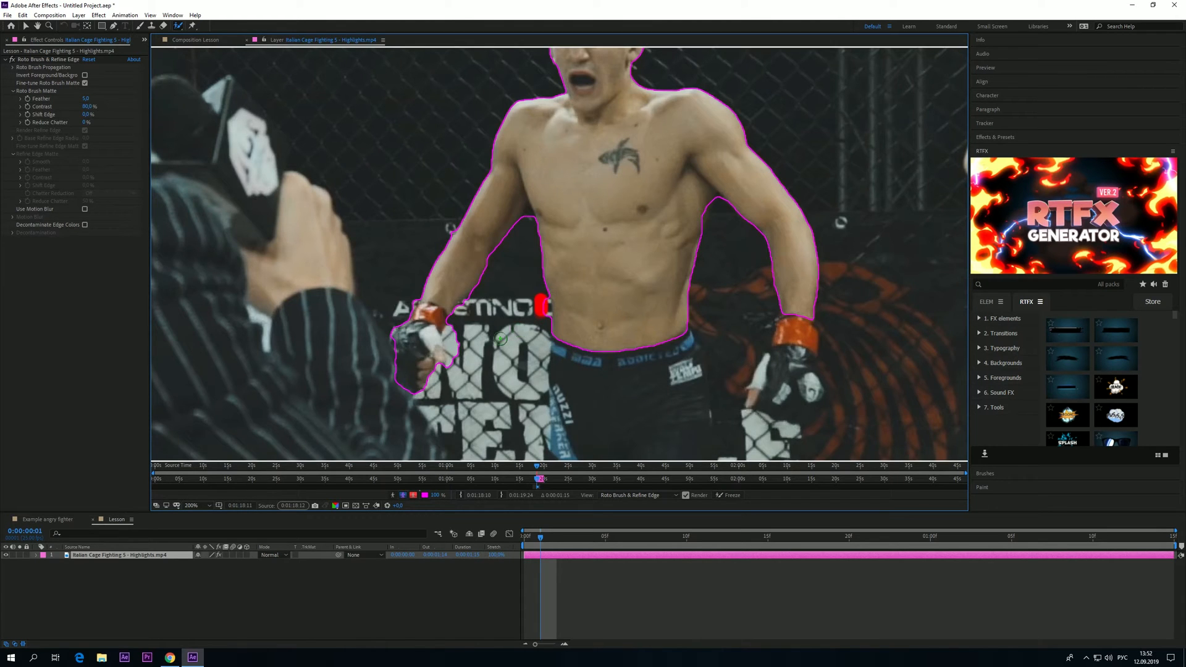
{"action": "left_click_drag", "start_coordinate": [457, 333], "coordinate": [459, 390]}
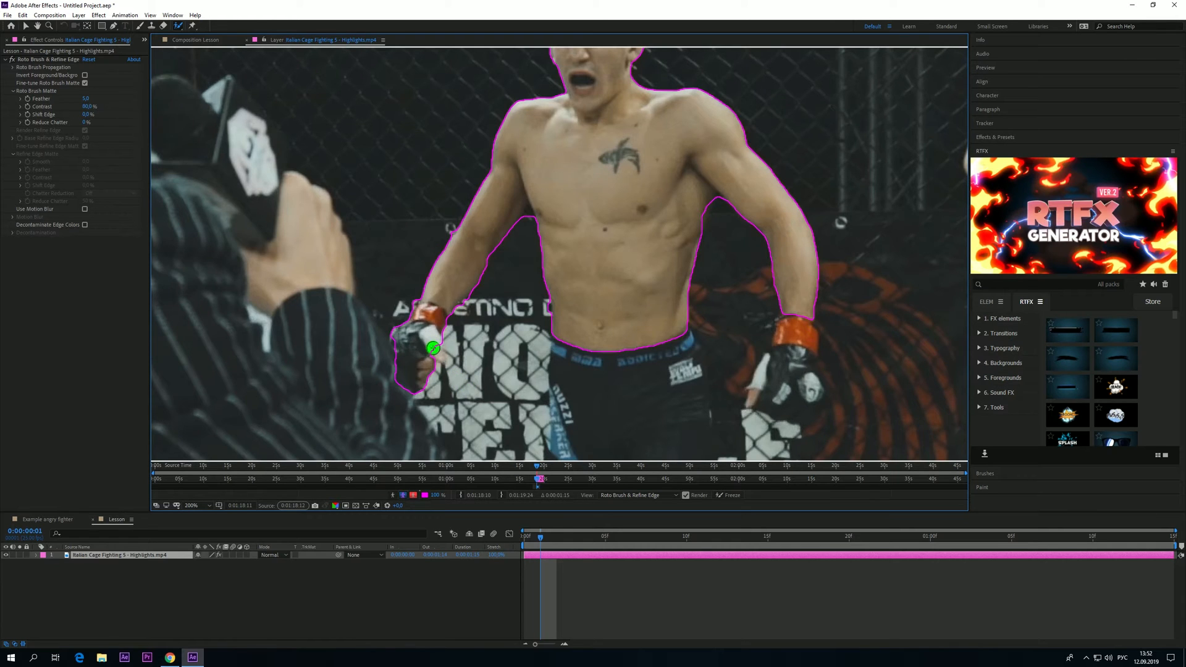
Add the fighter's left glove to the roto selection and subtract the background between it and the torso
{"action": "left_click_drag", "start_coordinate": [653, 365], "coordinate": [572, 310]}
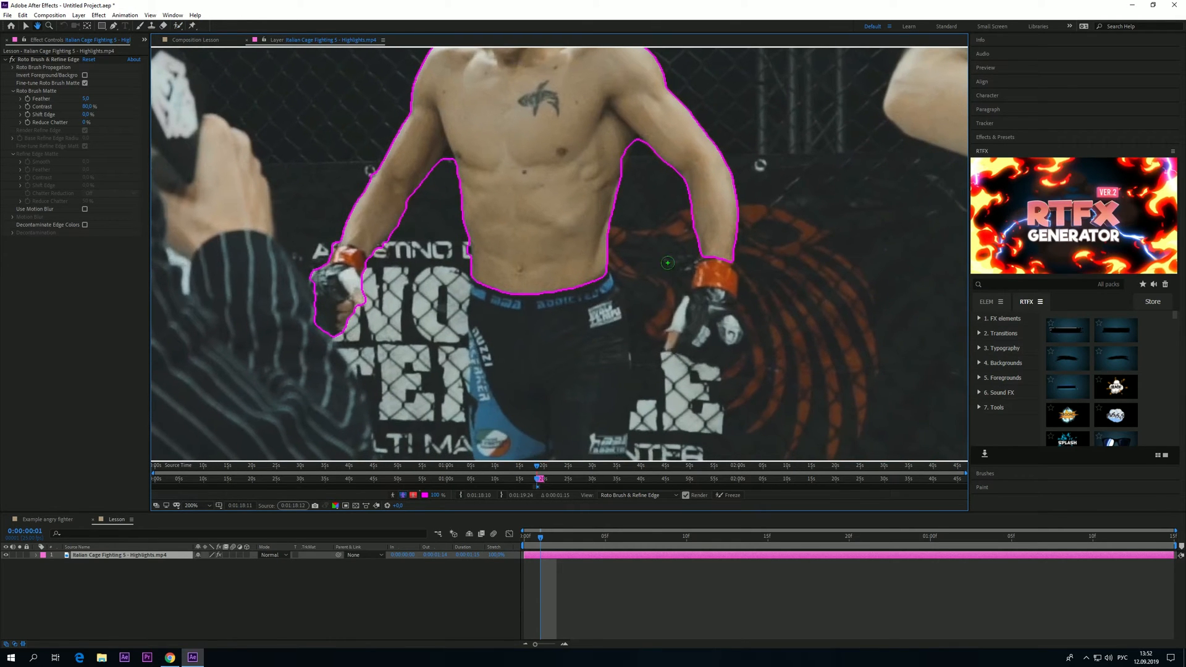
{"action": "mouse_move", "coordinate": [716, 253]}
{"action": "left_mouse_down"}
{"action": "mouse_move", "coordinate": [692, 330]}
{"action": "mouse_move", "coordinate": [715, 342]}
{"action": "left_mouse_up"}
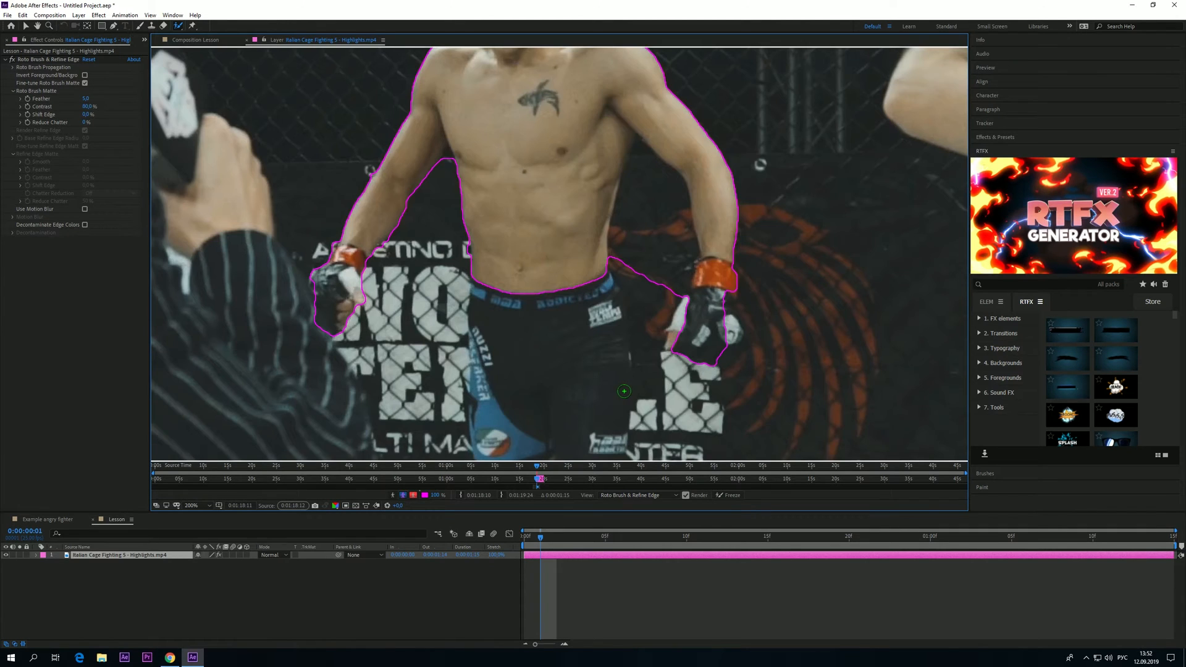
{"action": "left_click_drag", "start_coordinate": [615, 333], "coordinate": [603, 367]}
{"action": "mouse_move", "coordinate": [621, 329]}
{"action": "left_mouse_down"}
{"action": "mouse_move", "coordinate": [616, 241]}
{"action": "mouse_move", "coordinate": [648, 238]}
{"action": "mouse_move", "coordinate": [656, 329]}
{"action": "mouse_move", "coordinate": [632, 326]}
{"action": "mouse_move", "coordinate": [543, 260]}
{"action": "mouse_move", "coordinate": [709, 242]}
{"action": "mouse_move", "coordinate": [712, 270]}
{"action": "left_mouse_up"}
Add the fighter's shorts to the roto selection and clean up the outline around them
{"action": "mouse_move", "coordinate": [510, 189]}
{"action": "left_mouse_down"}
{"action": "mouse_move", "coordinate": [522, 303]}
{"action": "mouse_move", "coordinate": [621, 332]}
{"action": "mouse_move", "coordinate": [618, 198]}
{"action": "left_mouse_up"}
{"action": "left_click_drag", "start_coordinate": [689, 221], "coordinate": [666, 408]}
{"action": "left_click_drag", "start_coordinate": [629, 199], "coordinate": [636, 306]}
{"action": "left_click_drag", "start_coordinate": [485, 244], "coordinate": [485, 286]}
{"action": "left_click_drag", "start_coordinate": [489, 355], "coordinate": [492, 376]}
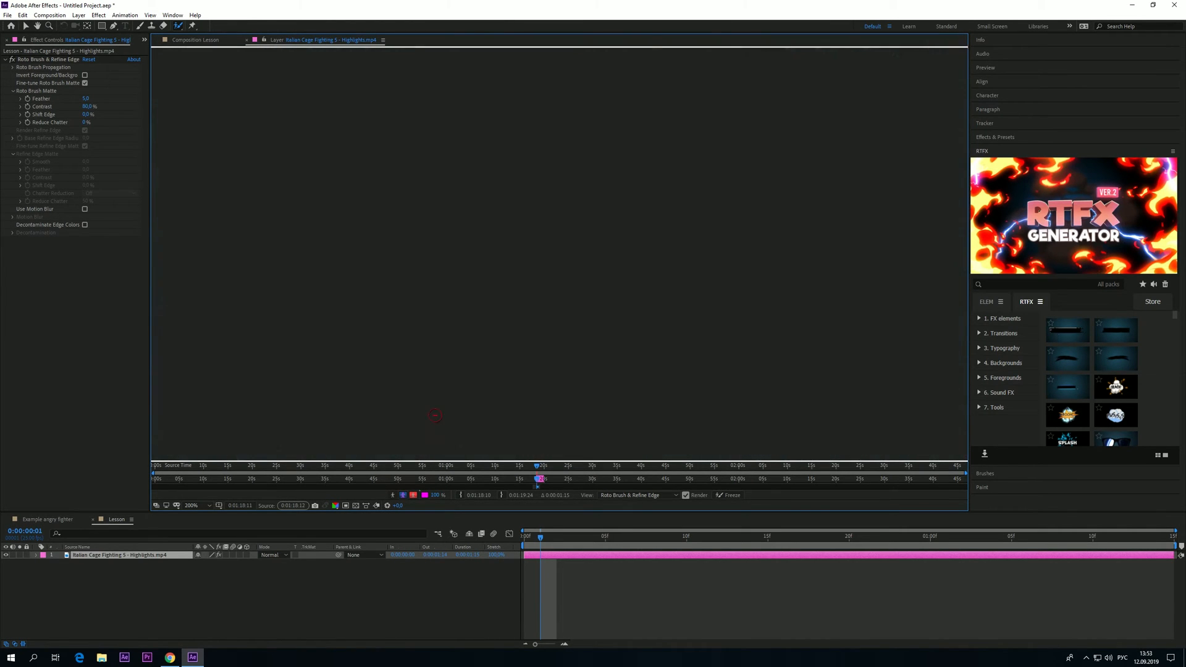
{"action": "left_click_drag", "start_coordinate": [503, 317], "coordinate": [505, 361]}
{"action": "mouse_move", "coordinate": [487, 297]}
{"action": "left_mouse_down"}
{"action": "mouse_move", "coordinate": [478, 340]}
{"action": "mouse_move", "coordinate": [487, 315]}
{"action": "left_mouse_up"}
Inspect the whole roto outline of the fighter and compare it between frames 0:00:00:00 and 0:00:00:01
{"action": "scroll", "coordinate": [546, 213], "scroll_direction": "down", "scroll_amount": 1}
{"action": "left_click_drag", "start_coordinate": [553, 198], "coordinate": [561, 248]}
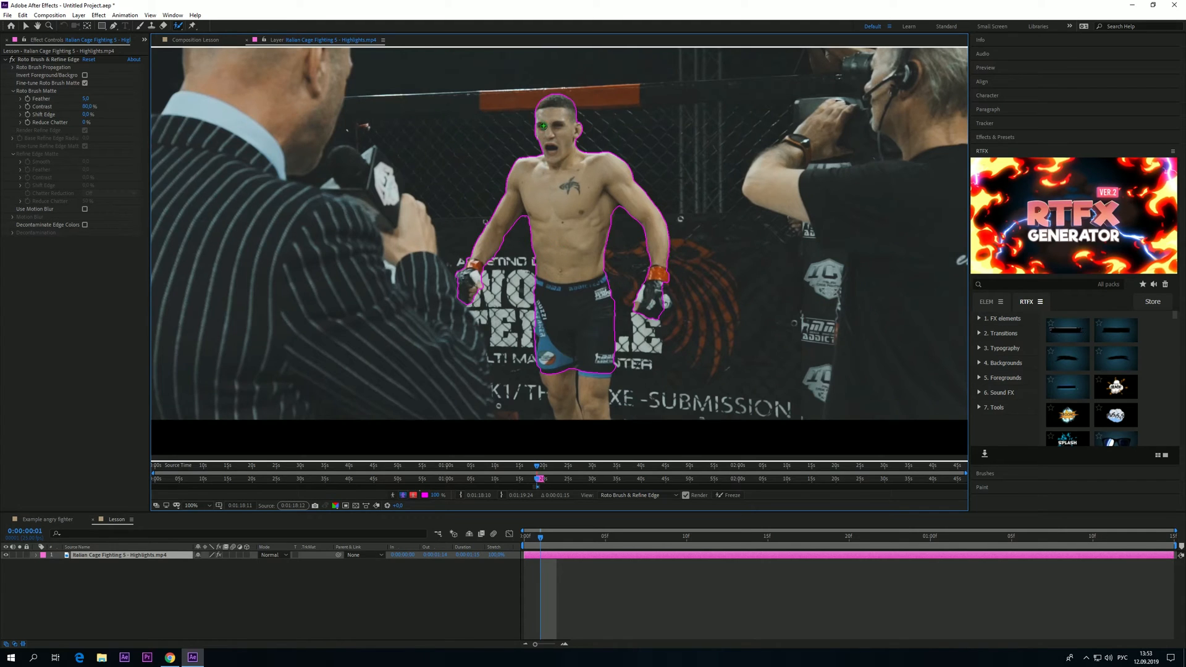
{"action": "scroll", "coordinate": [544, 147], "scroll_direction": "up", "scroll_amount": 1}
{"action": "left_click_drag", "start_coordinate": [585, 164], "coordinate": [564, 371]}
{"action": "left_click_drag", "start_coordinate": [553, 315], "coordinate": [597, 276]}
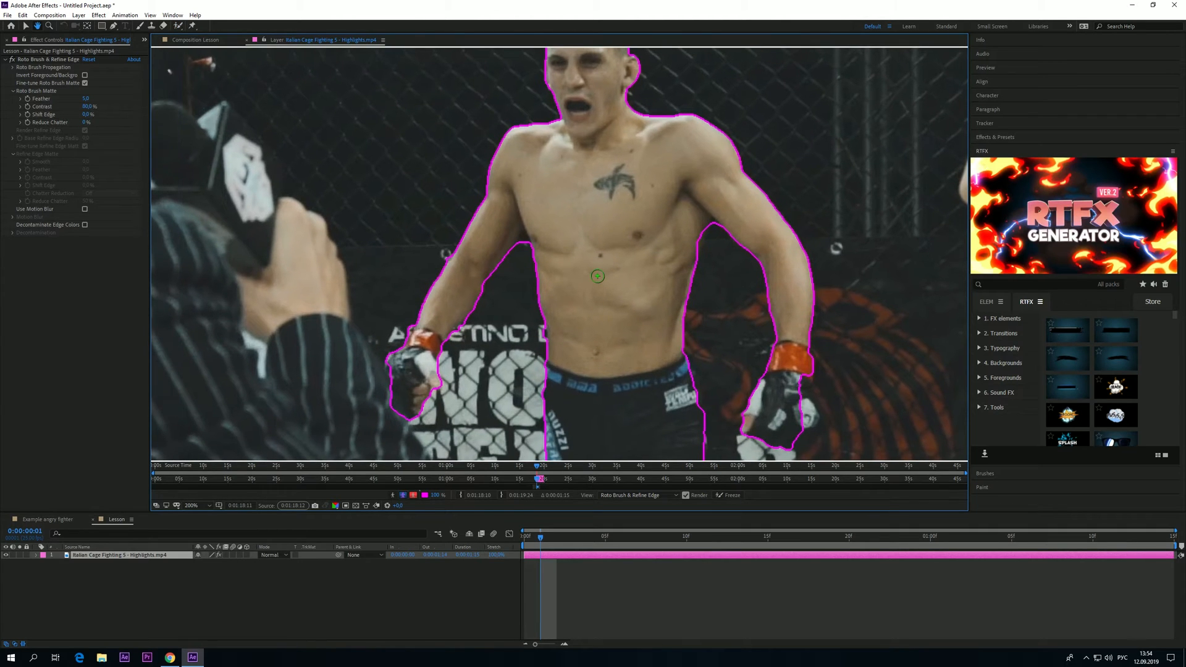
{"action": "key", "text": "Page_Up"}
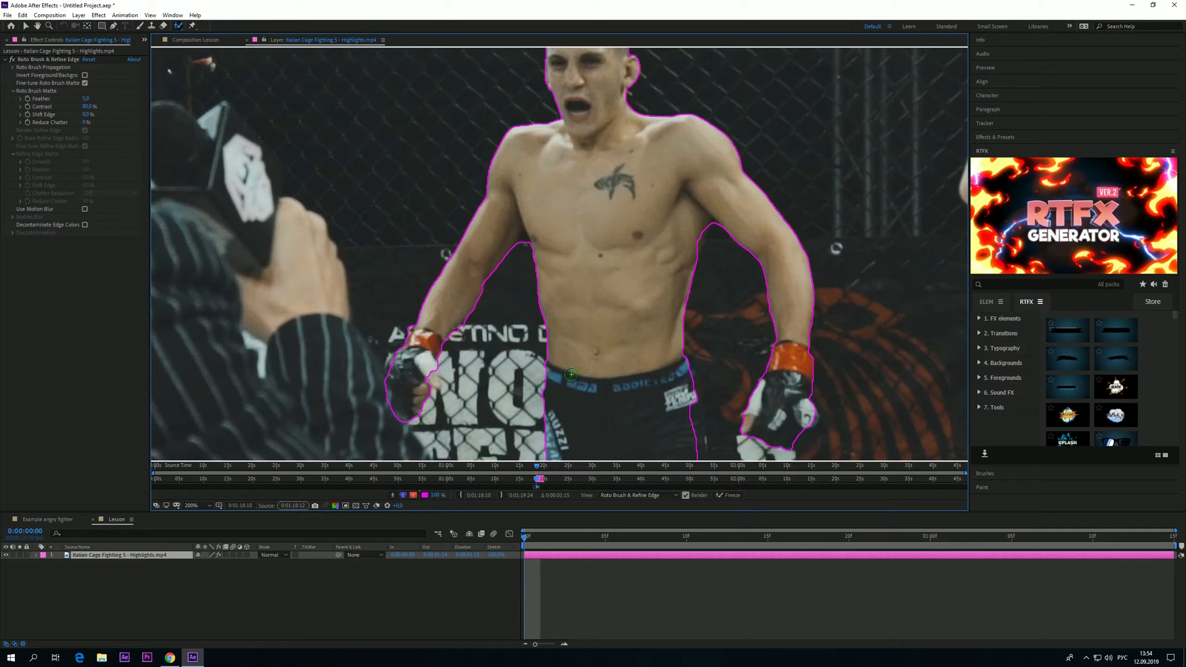
{"action": "key", "text": "Page_Down"}
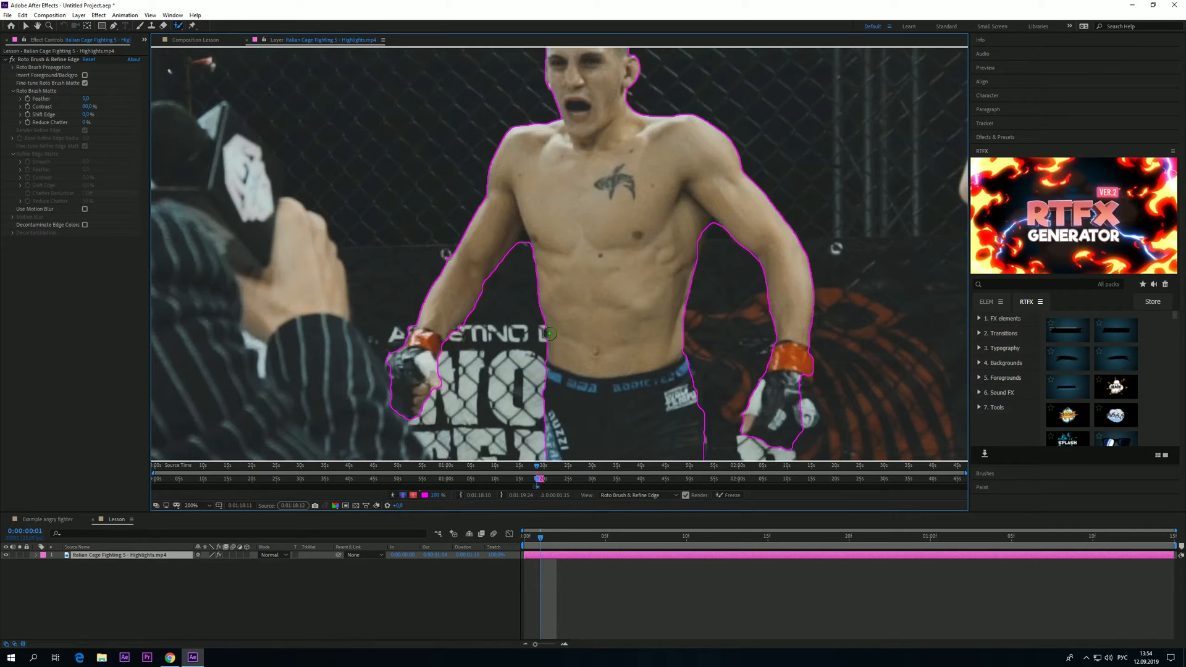
Step through the following frames and correct the roto outline along the edge of the fighter's shorts at frame 0:00:00:03
{"action": "key", "text": "Page_Down"}
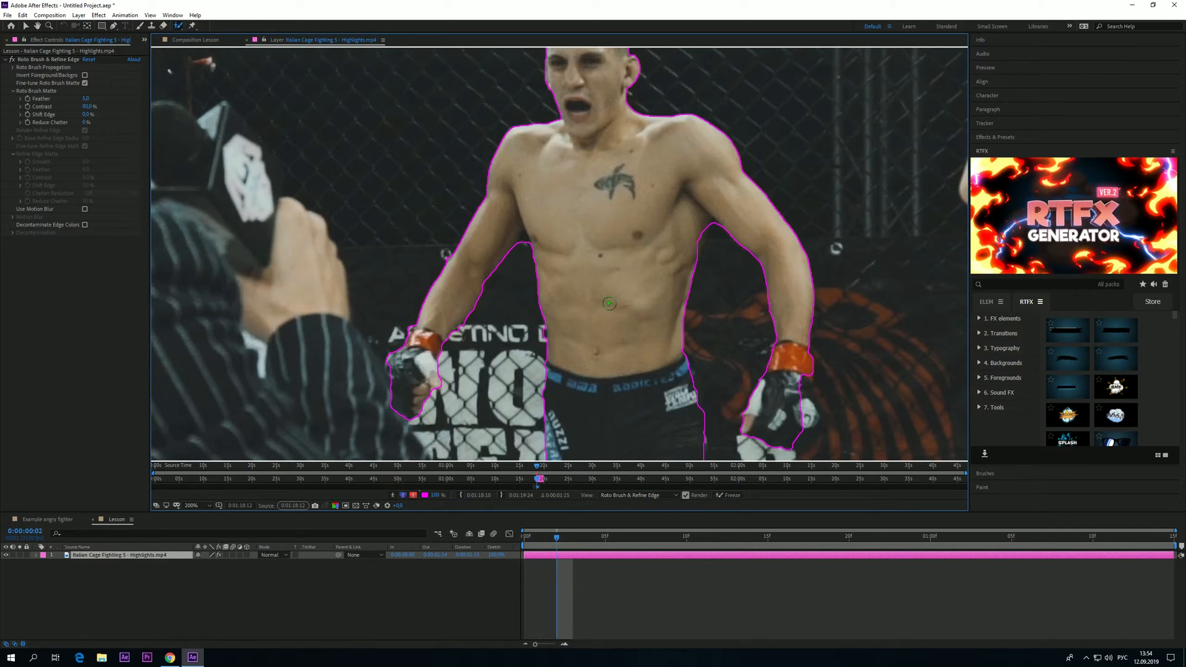
{"action": "left_click_drag", "start_coordinate": [515, 383], "coordinate": [482, 272]}
{"action": "left_click_drag", "start_coordinate": [469, 210], "coordinate": [476, 216]}
{"action": "key", "text": "Page_Down"}
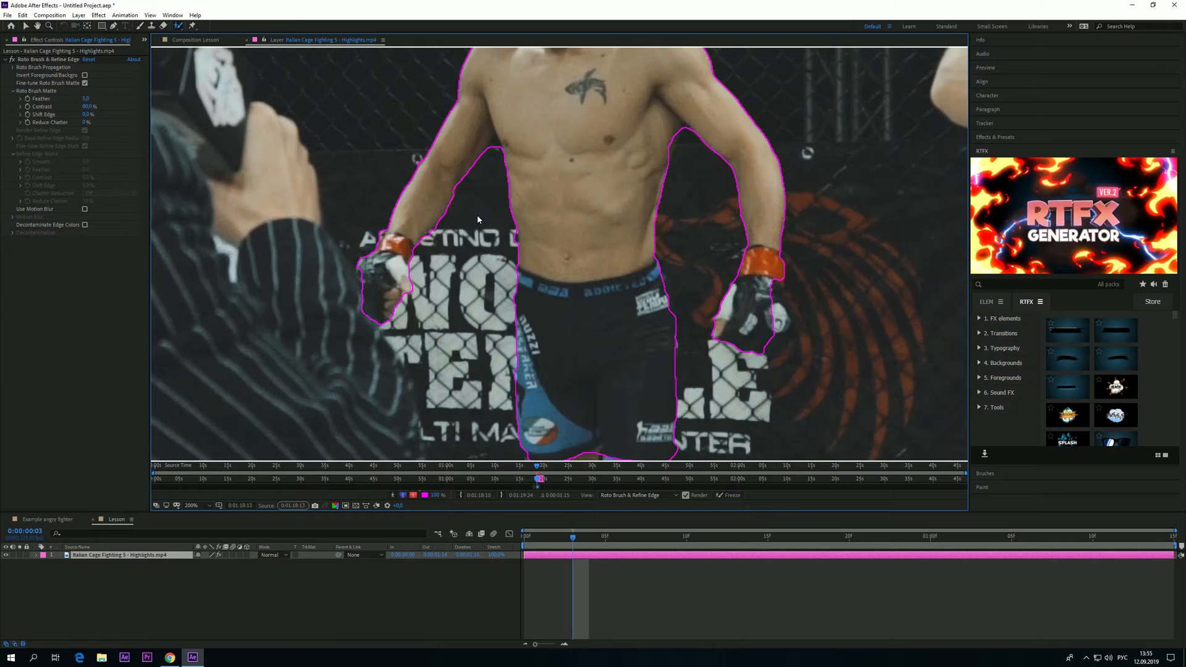
{"action": "left_click_drag", "start_coordinate": [514, 225], "coordinate": [532, 274]}
{"action": "left_click_drag", "start_coordinate": [535, 321], "coordinate": [410, 273]}
{"action": "left_click_drag", "start_coordinate": [563, 205], "coordinate": [594, 112]}
{"action": "mouse_move", "coordinate": [615, 286]}
{"action": "left_mouse_down"}
{"action": "mouse_move", "coordinate": [618, 250]}
{"action": "mouse_move", "coordinate": [636, 302]}
{"action": "left_mouse_up"}
{"action": "mouse_move", "coordinate": [470, 324]}
{"action": "left_mouse_down", "text": "alt"}
{"action": "mouse_move", "coordinate": [468, 362]}
{"action": "mouse_move", "coordinate": [489, 353]}
{"action": "left_mouse_up", "text": "alt"}
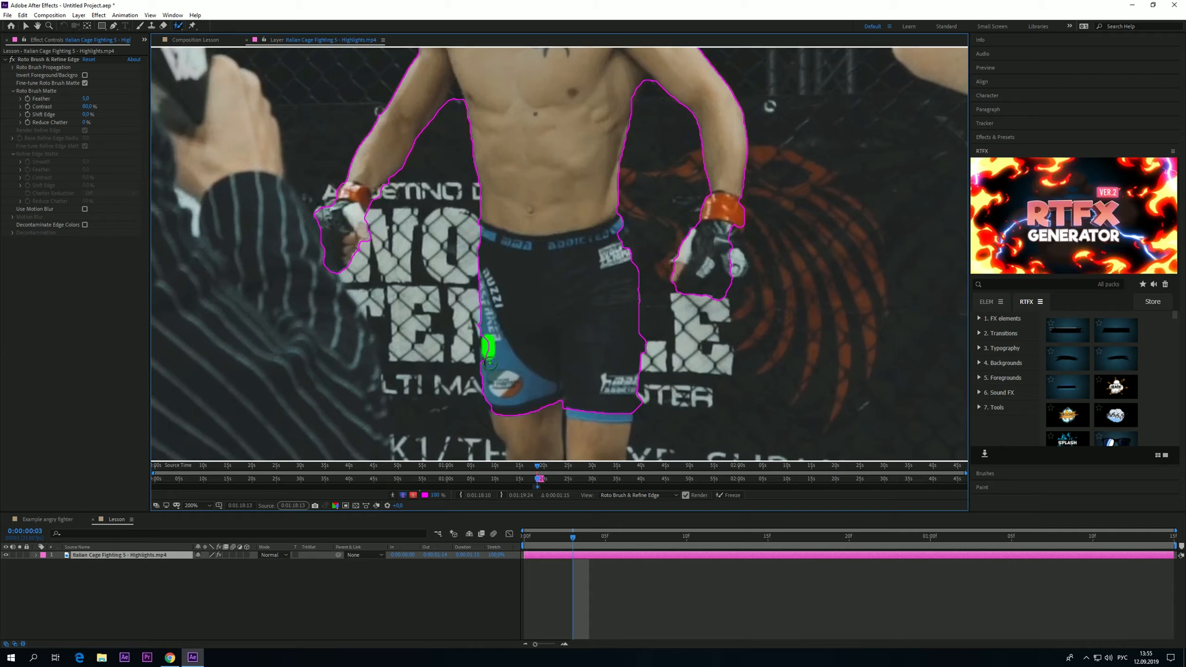
{"action": "left_click_drag", "start_coordinate": [535, 245], "coordinate": [567, 378]}
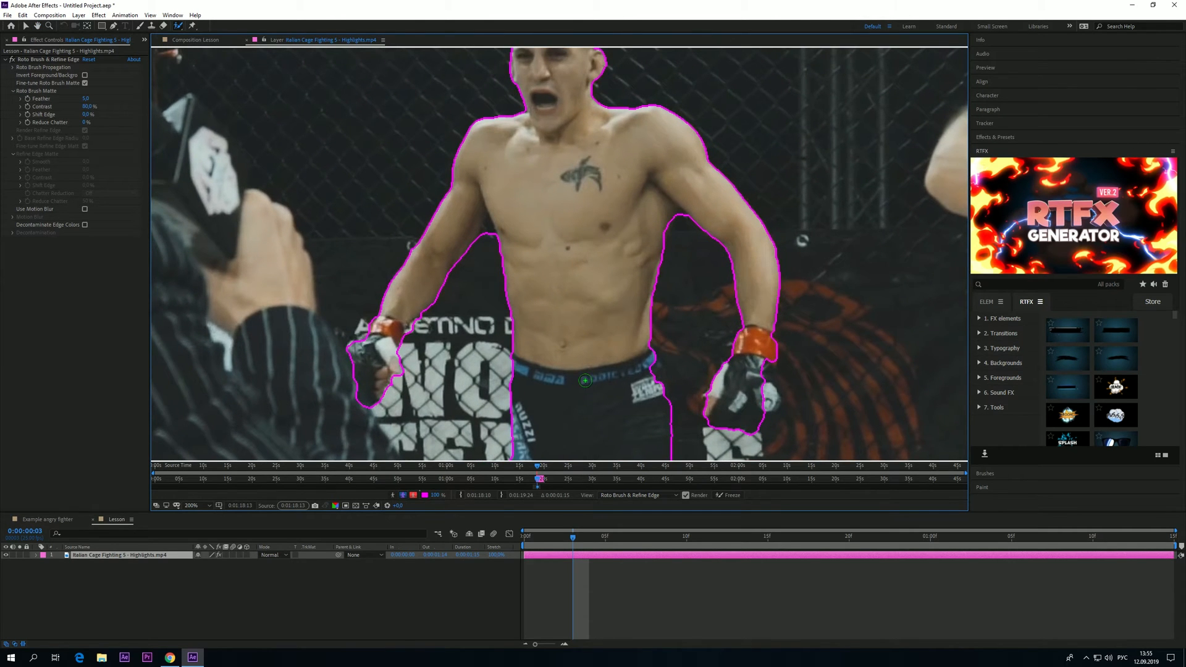
{"action": "key", "text": "Page_Down"}
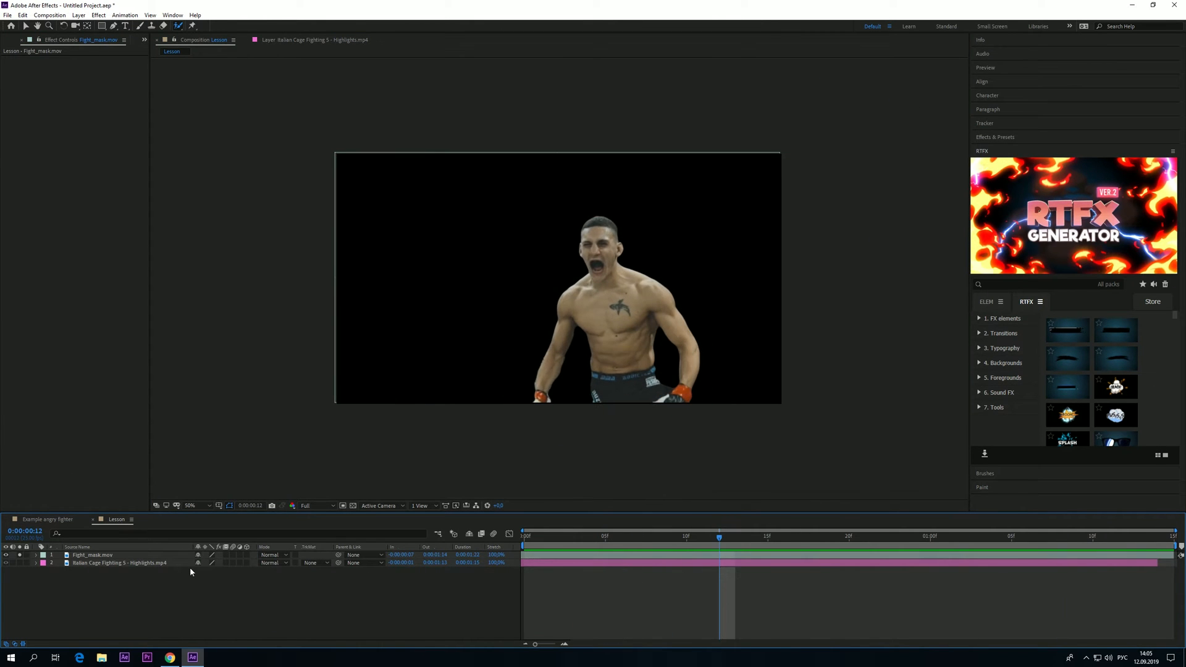
Scrub through the Fight_mask.mov cutout and check its transparent background against the transparency grid
{"action": "left_click", "coordinate": [79, 555]}
{"action": "left_click_drag", "start_coordinate": [581, 539], "coordinate": [605, 539]}
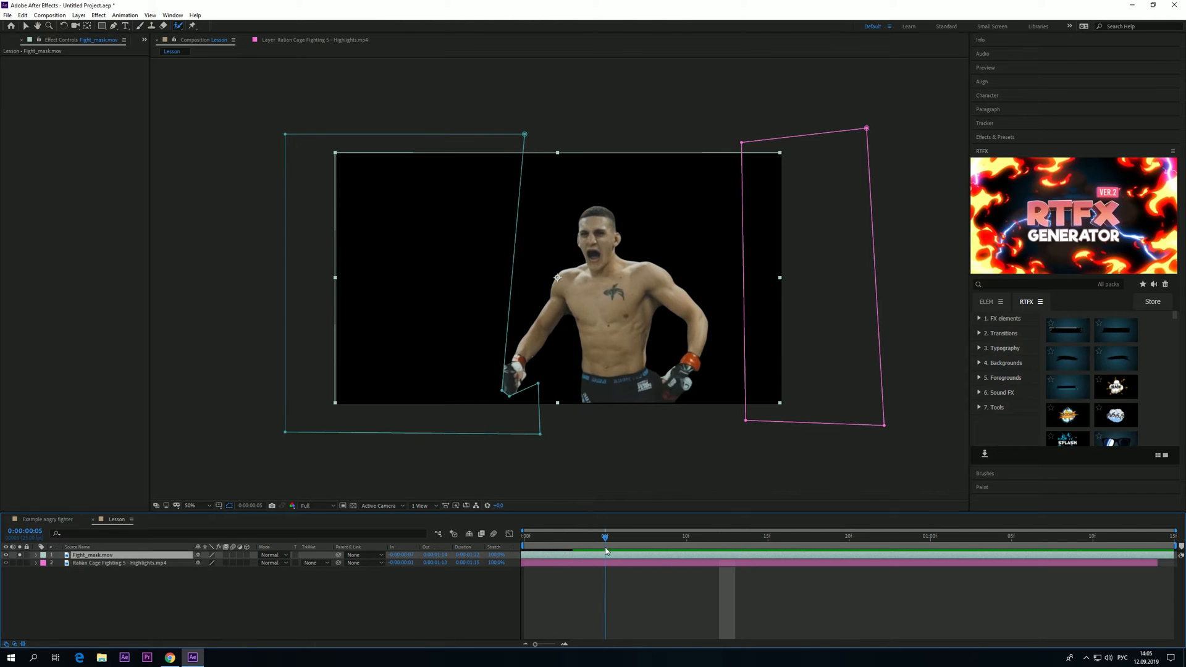
{"action": "left_click", "coordinate": [133, 579]}
{"action": "left_click", "coordinate": [724, 540]}
{"action": "left_click_drag", "start_coordinate": [724, 541], "coordinate": [605, 540]}
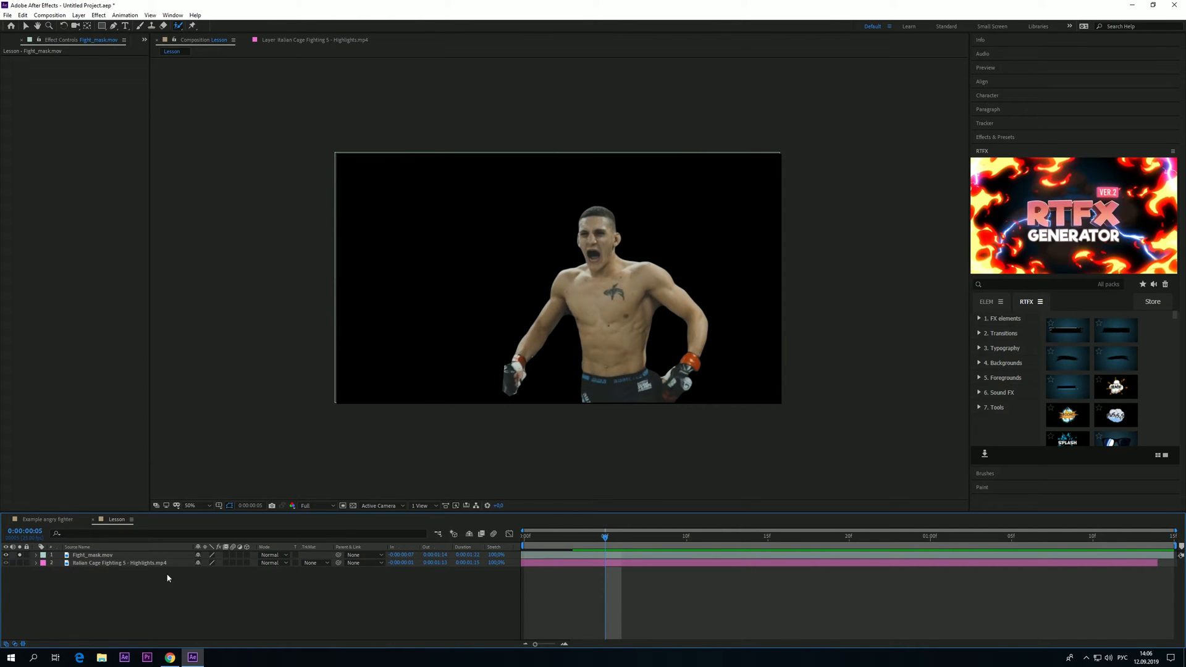
{"action": "left_click", "coordinate": [354, 506]}
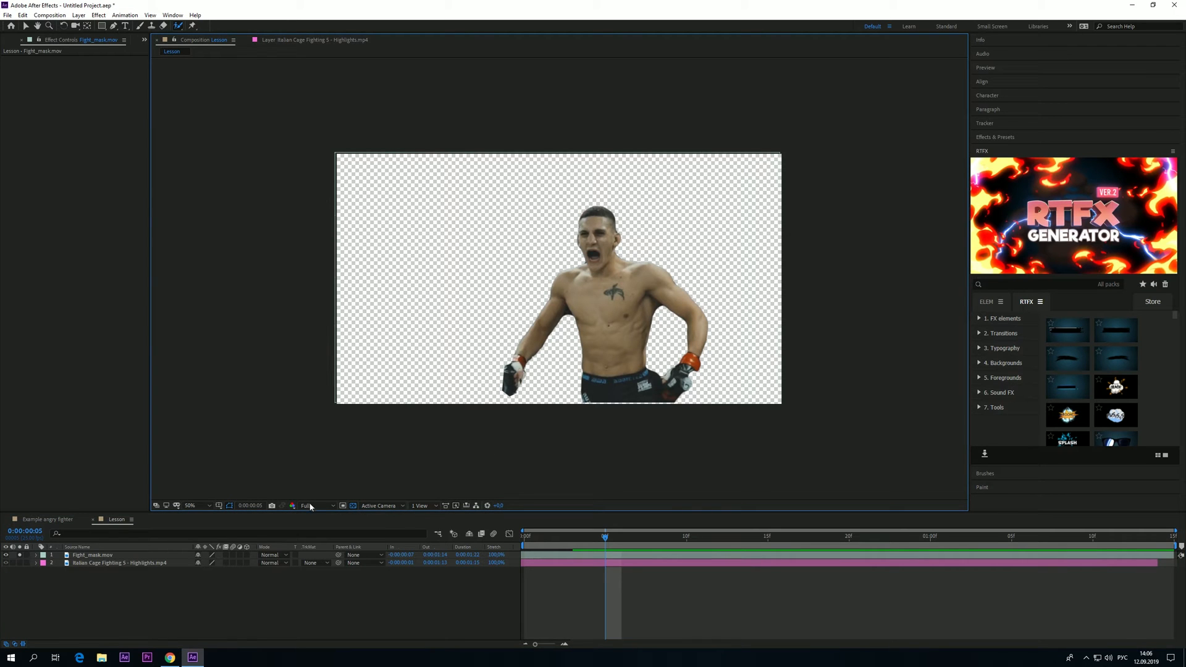
{"action": "left_click", "coordinate": [354, 506]}
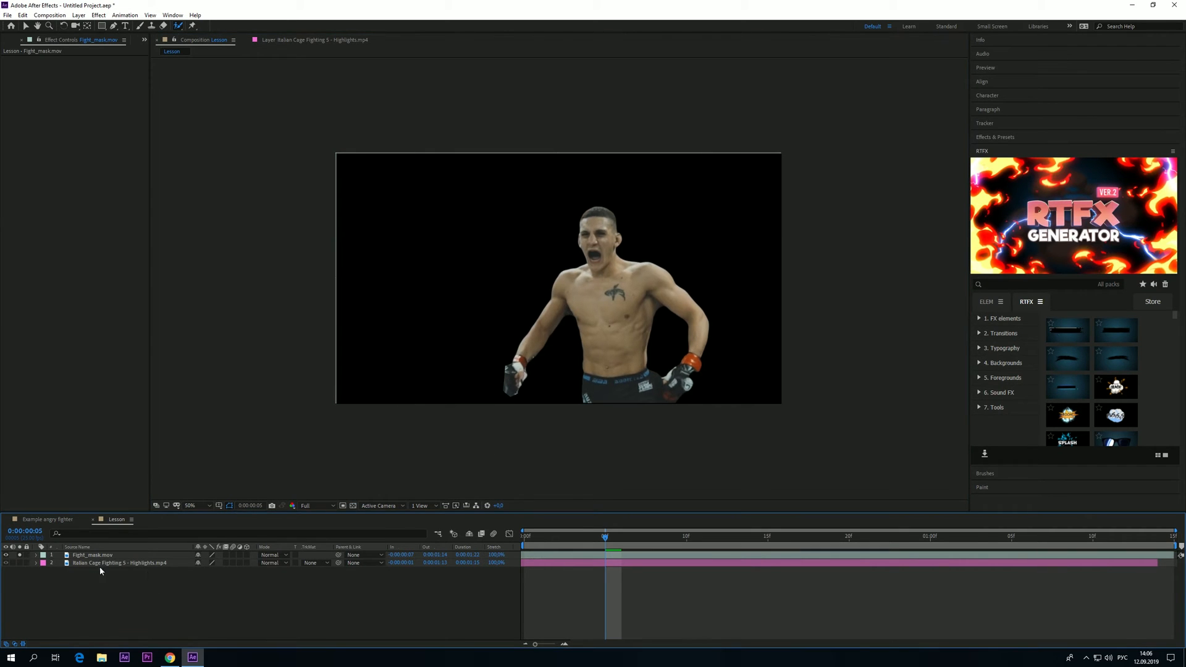
Solo the Italian Cage Fighting 5 - Highlights.mp4 layer so only the original footage displays
{"action": "left_click", "coordinate": [81, 564]}
{"action": "left_click", "coordinate": [18, 563]}
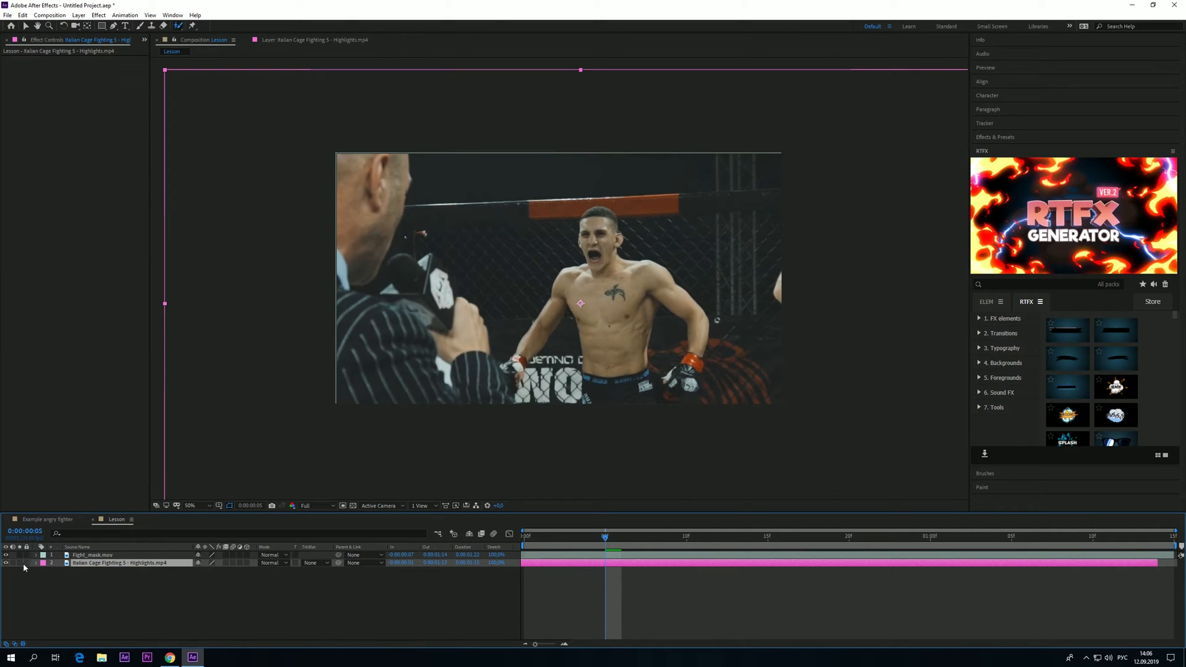
{"action": "left_click", "coordinate": [20, 564]}
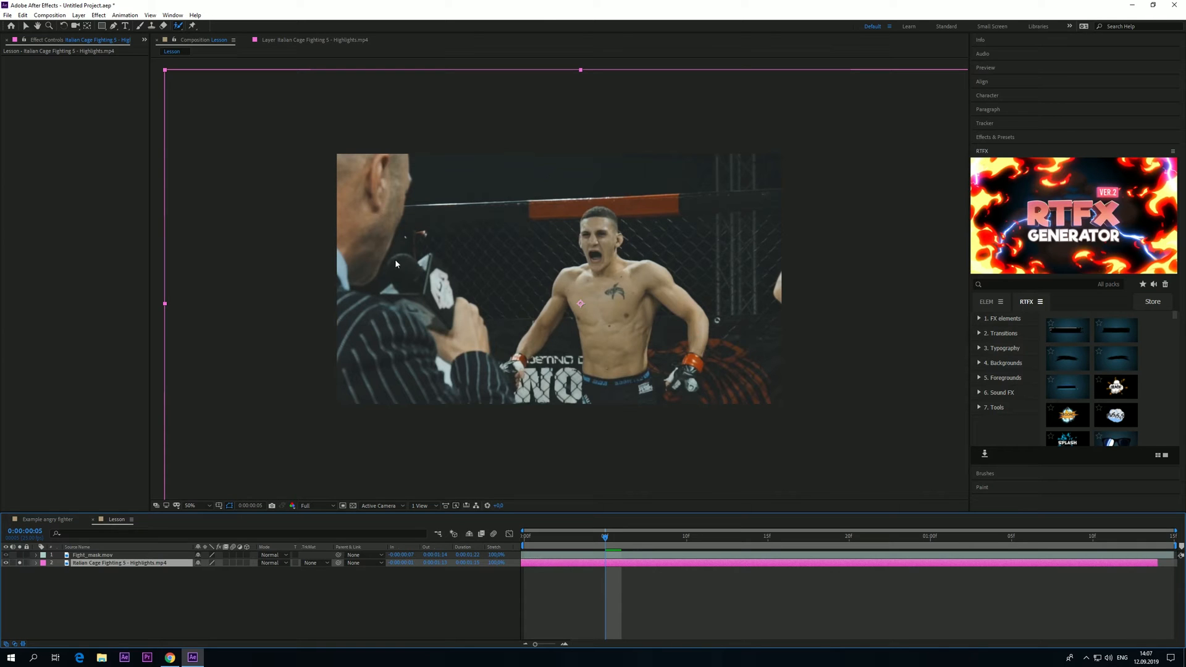
Apply the Curves effect to the cage fighting footage and pull the RGB midtones down slightly to darken it
{"action": "left_click", "coordinate": [996, 138]}
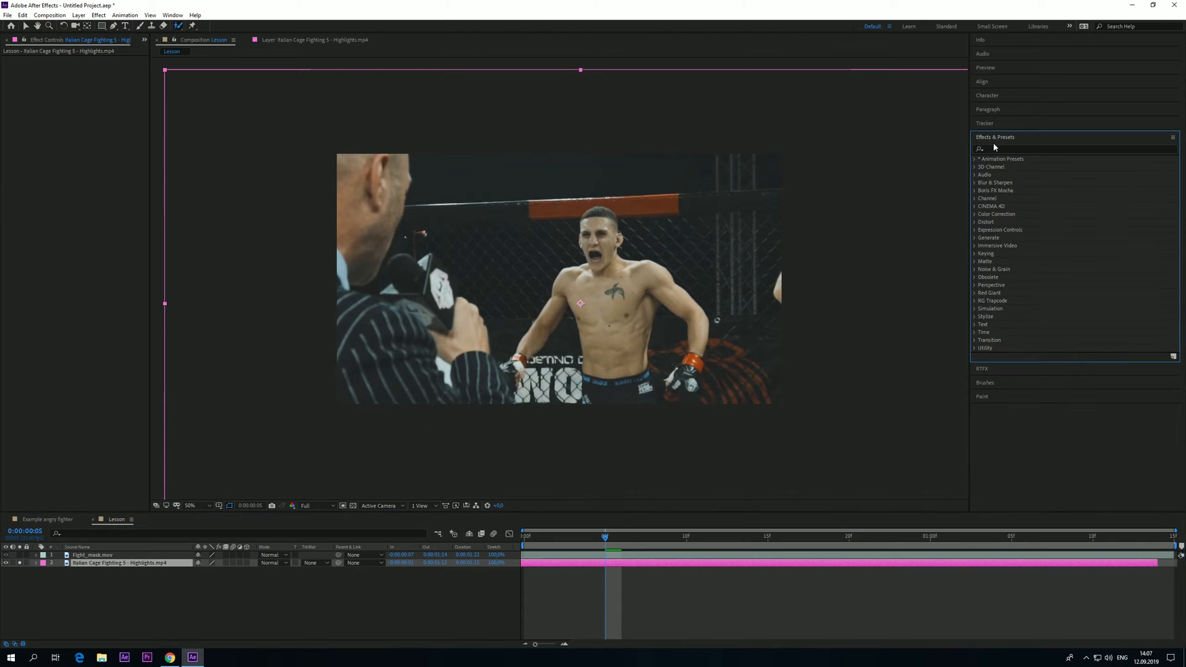
{"action": "left_click", "coordinate": [999, 148]}
{"action": "type", "text": "curves"}
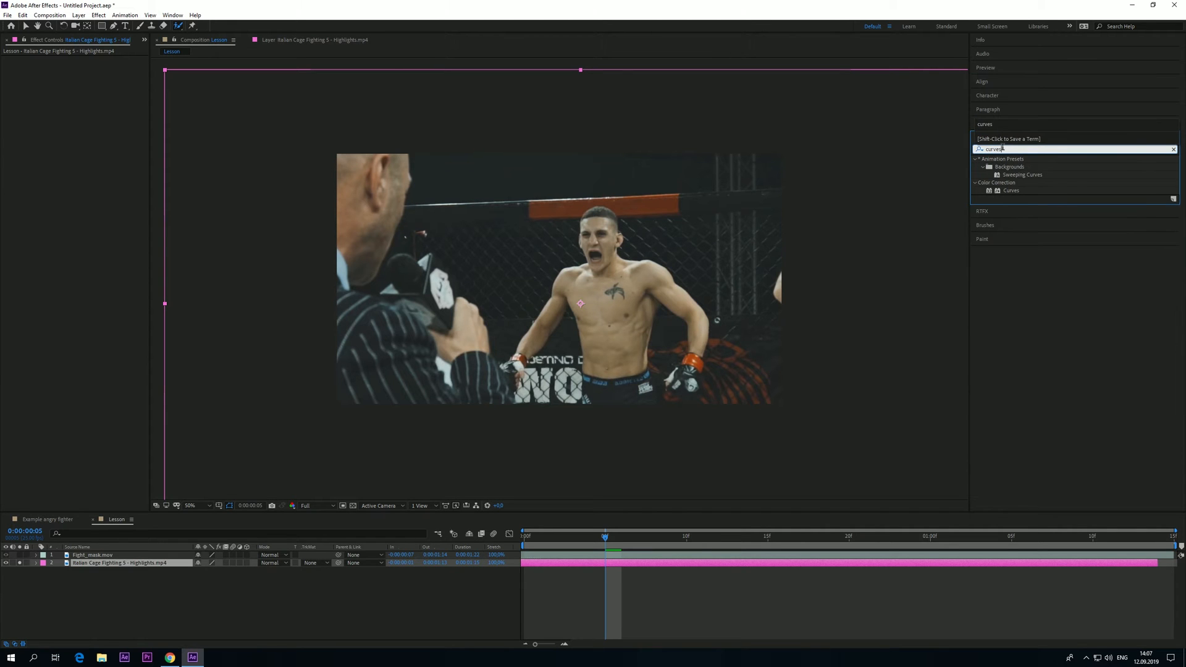
{"action": "left_click_drag", "start_coordinate": [1012, 193], "coordinate": [110, 566]}
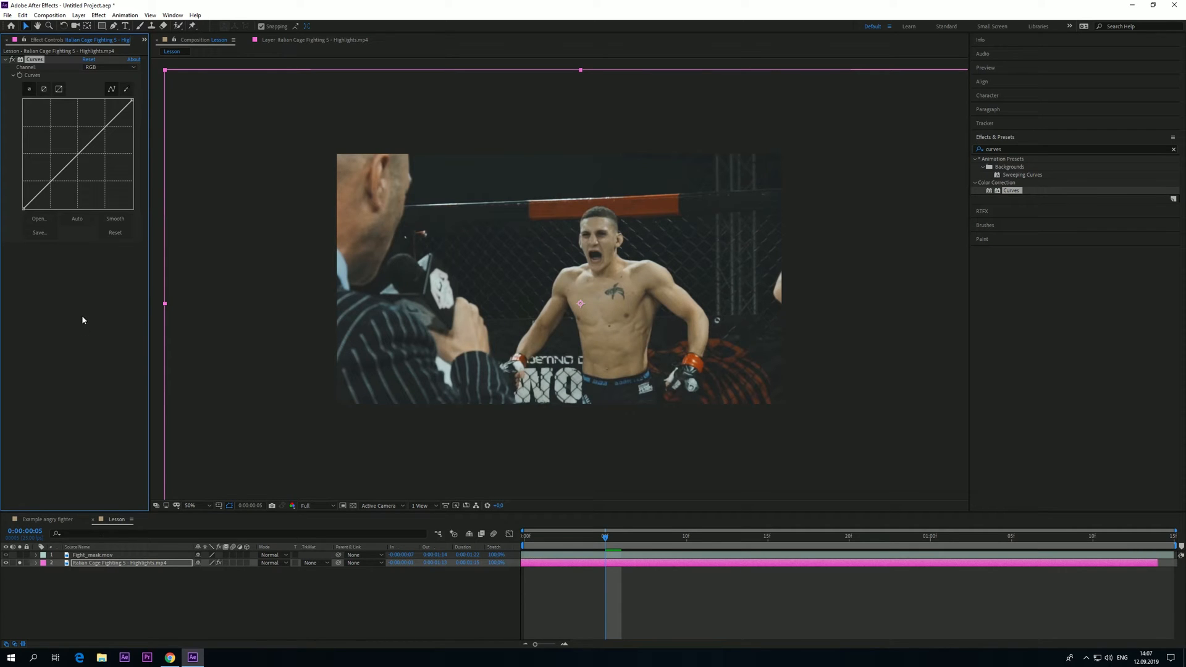
{"action": "left_click_drag", "start_coordinate": [80, 156], "coordinate": [78, 163]}
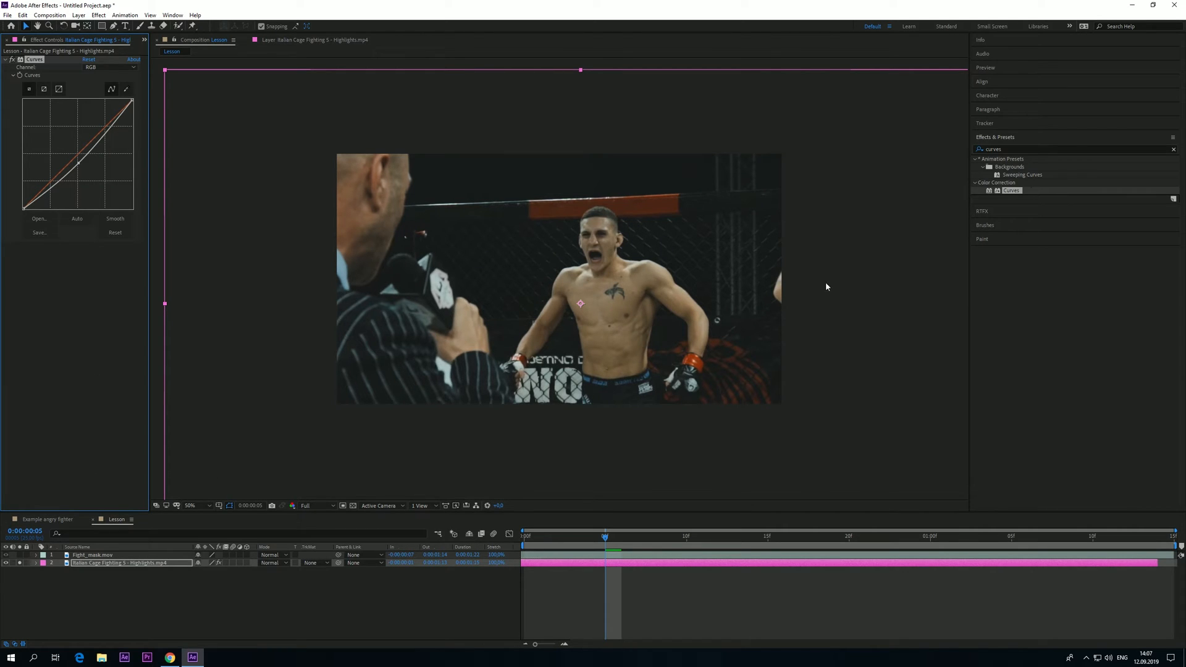
Add the Sharpen effect to the cage fighting footage and set its Sharpen Amount to 5
{"action": "left_click_drag", "start_coordinate": [1022, 147], "coordinate": [988, 149]}
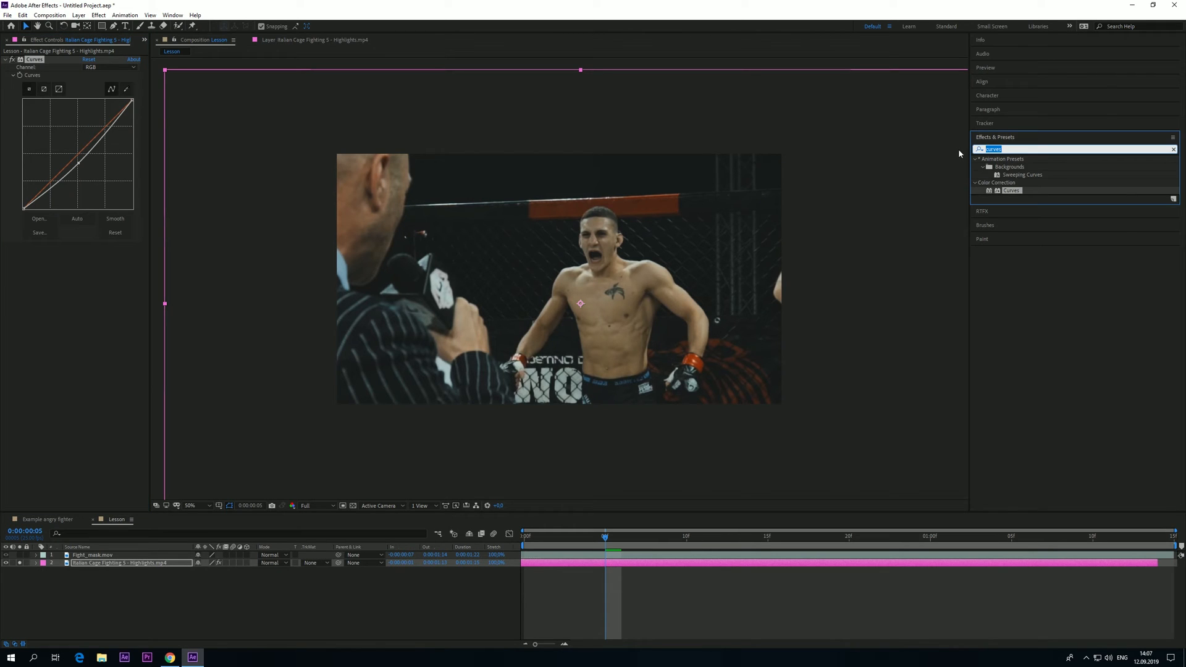
{"action": "type", "text": "shar"}
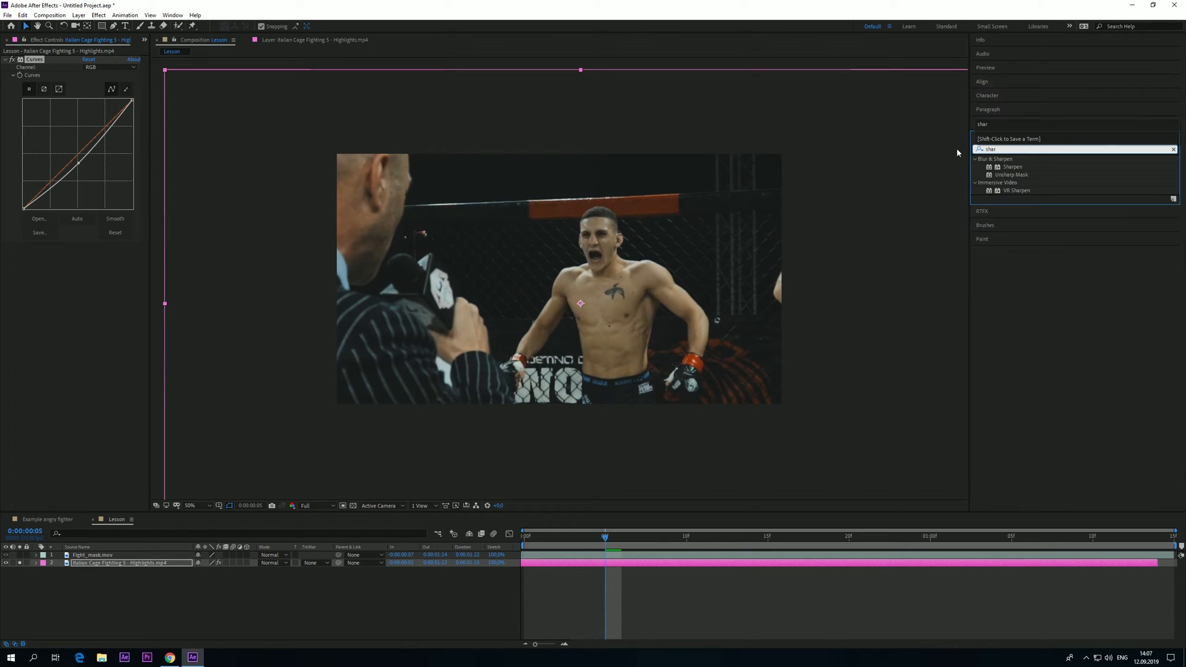
{"action": "left_click_drag", "start_coordinate": [1011, 167], "coordinate": [45, 318]}
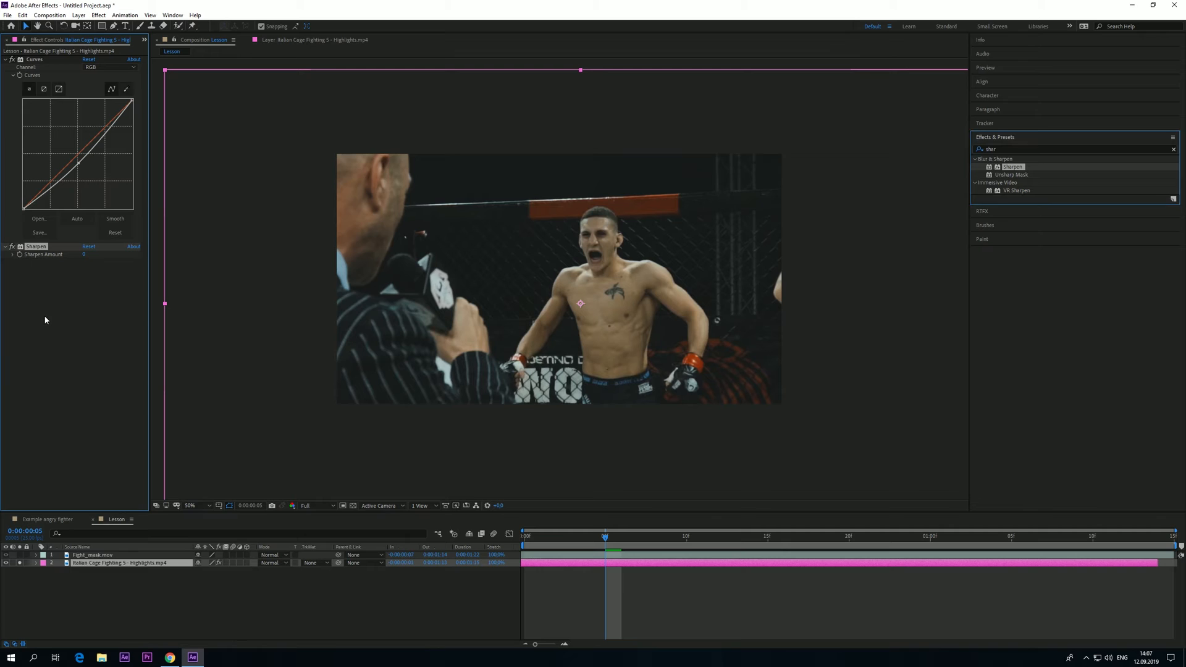
{"action": "left_click", "coordinate": [85, 256]}
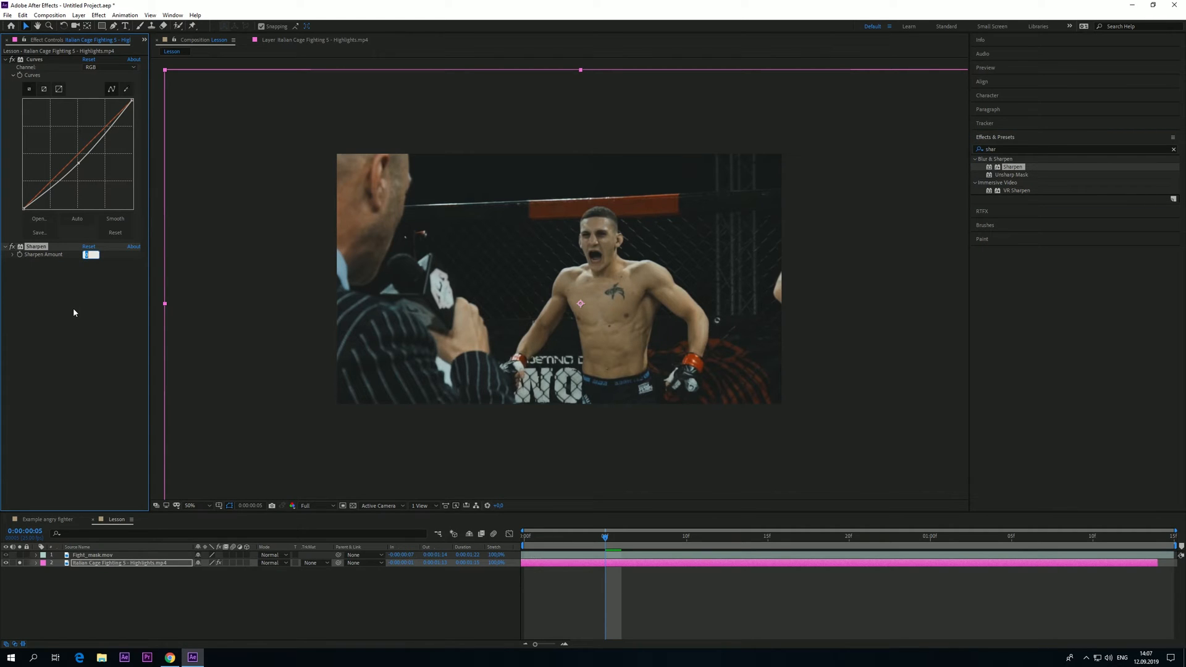
{"action": "key", "text": "Return"}
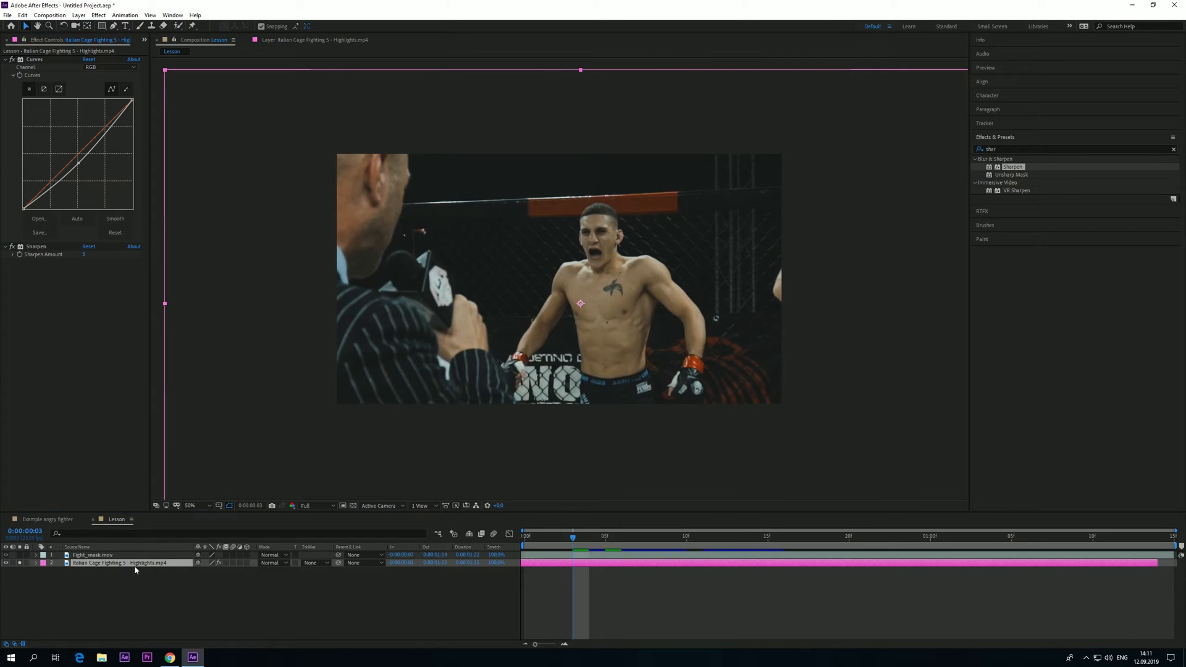
Draw a closed Pen mask on the footage layer around the suited man's body, microphone and arm
{"action": "left_click", "coordinate": [135, 567]}
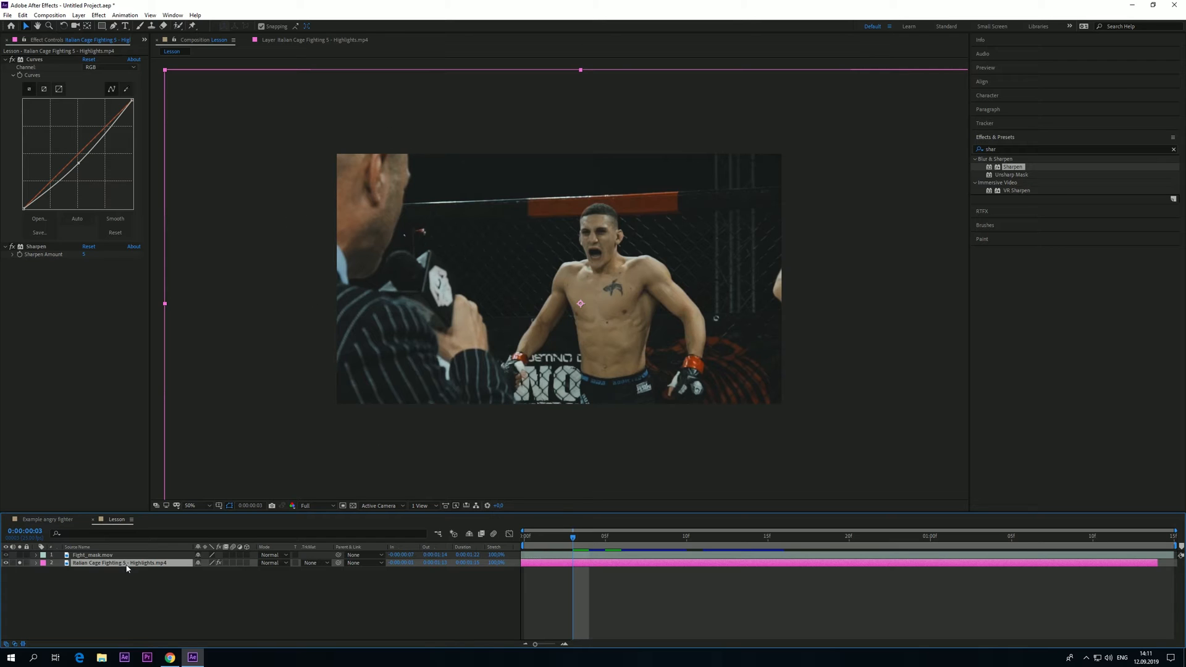
{"action": "left_click", "coordinate": [113, 26]}
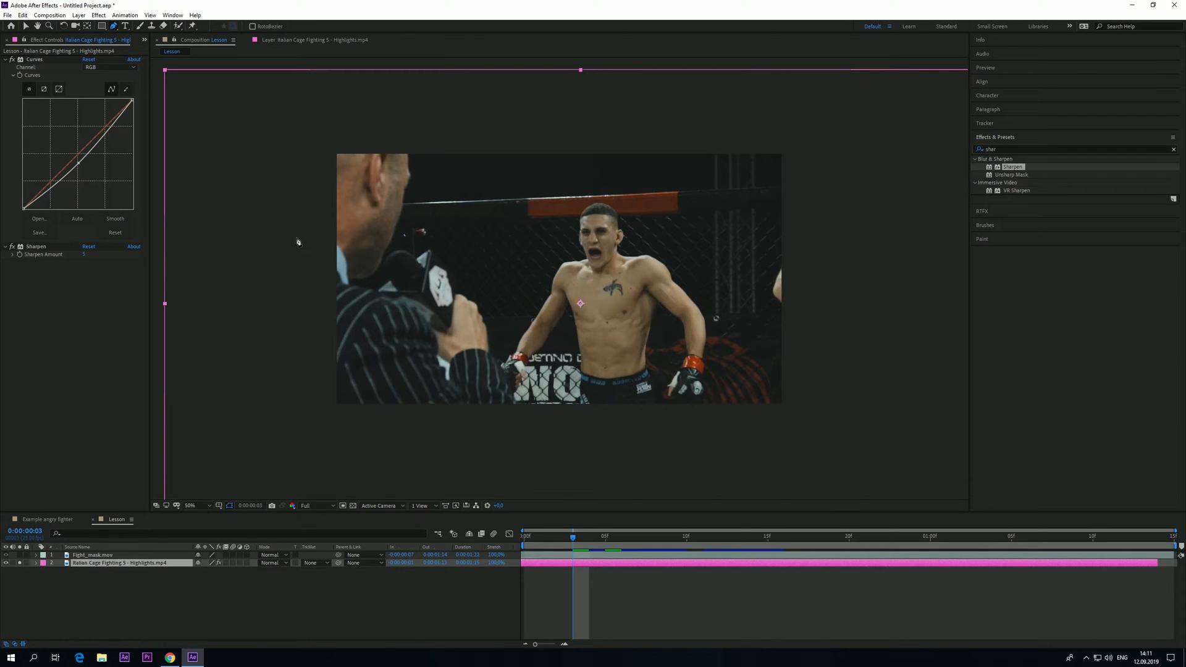
{"action": "left_click", "coordinate": [301, 218]}
{"action": "mouse_move", "coordinate": [464, 270]}
{"action": "left_mouse_down"}
{"action": "mouse_move", "coordinate": [473, 293]}
{"action": "mouse_move", "coordinate": [437, 240]}
{"action": "mouse_move", "coordinate": [456, 272]}
{"action": "left_mouse_up"}
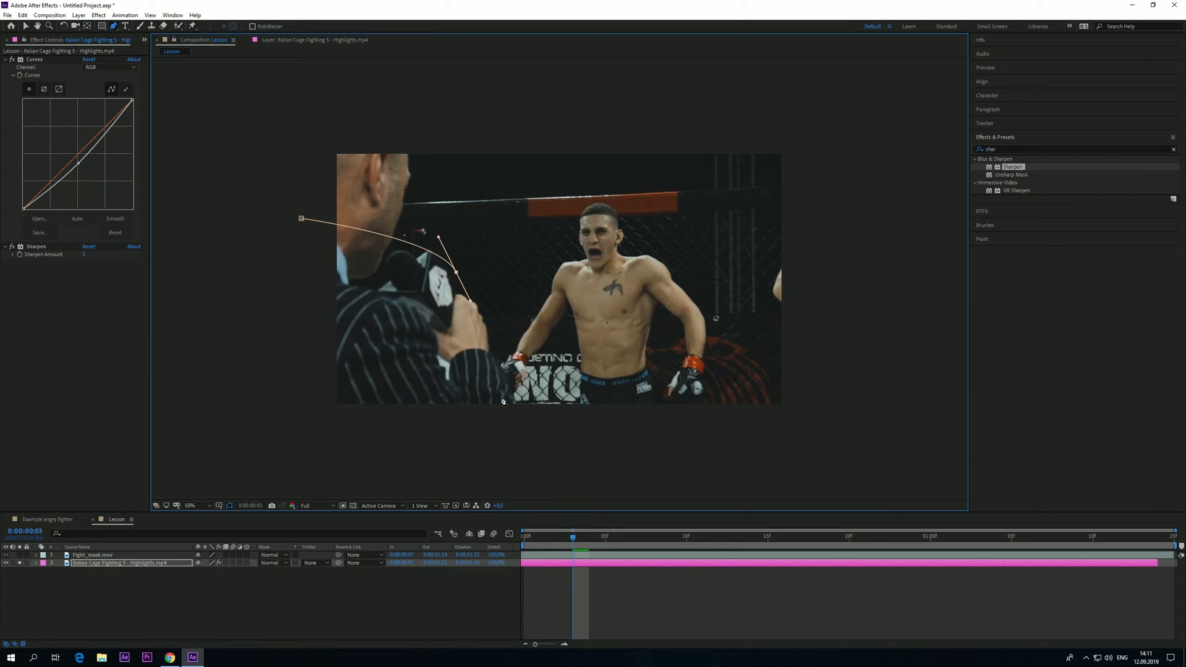
{"action": "left_click_drag", "start_coordinate": [500, 376], "coordinate": [506, 393]}
{"action": "left_click_drag", "start_coordinate": [460, 272], "coordinate": [477, 296]}
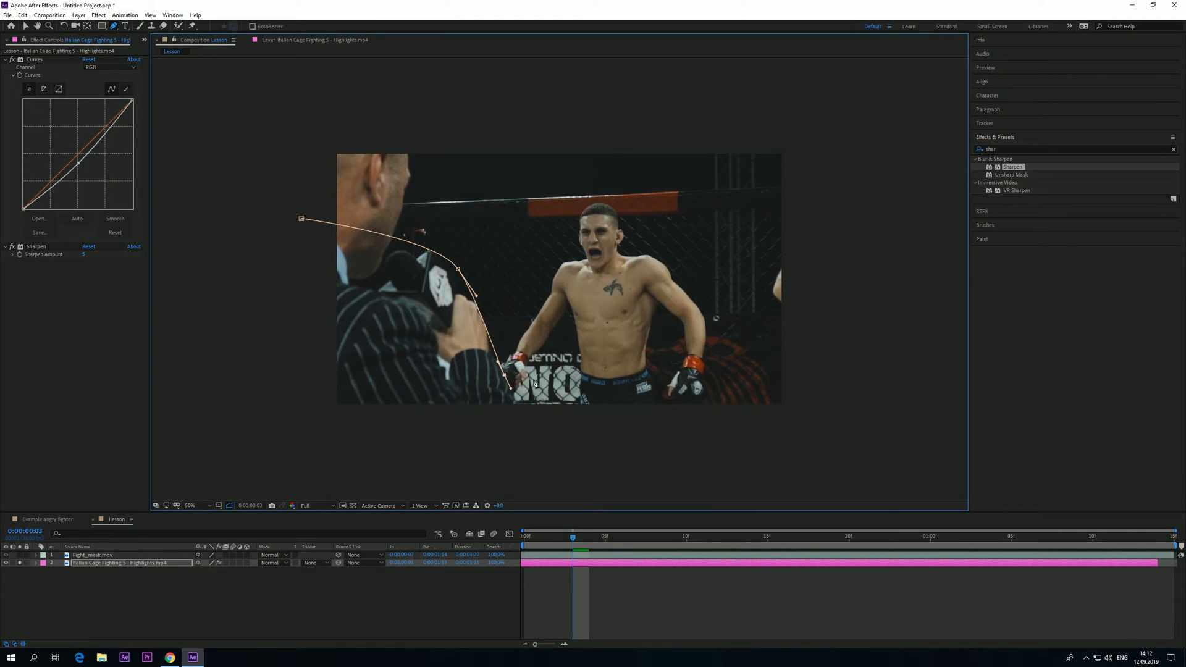
{"action": "left_click", "coordinate": [521, 413]}
{"action": "left_click", "coordinate": [290, 422]}
{"action": "left_click", "coordinate": [301, 218]}
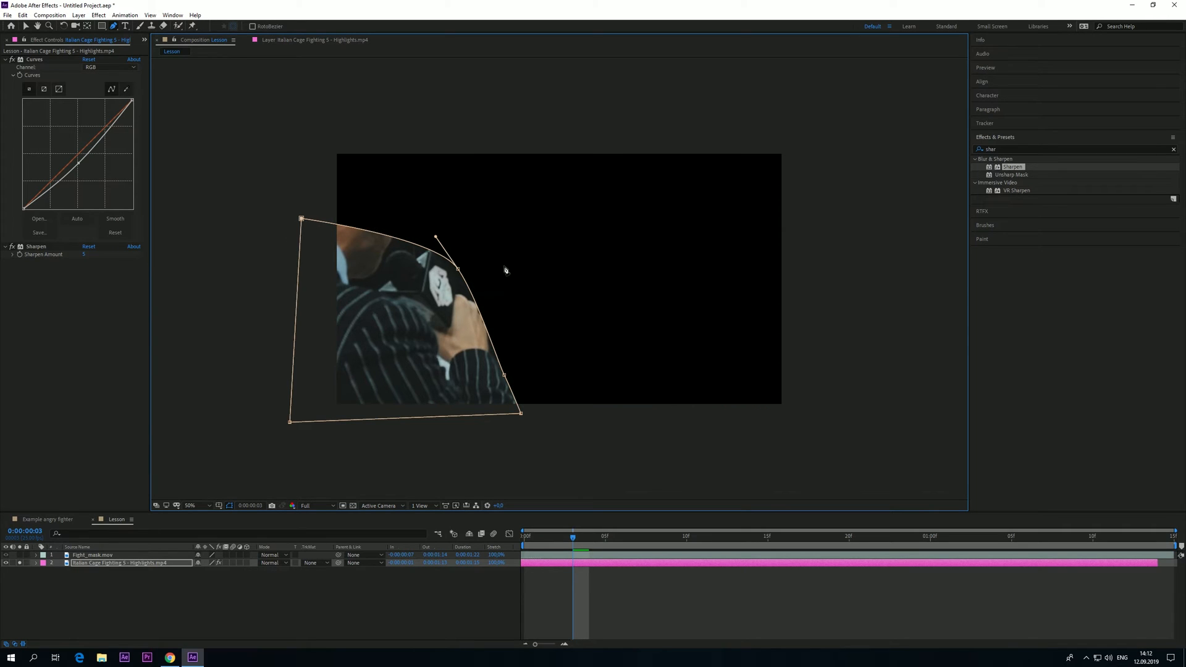
Reveal the footage layer's mask properties and set the mask mode to Subtract to cut the suited man's body out
{"action": "left_click", "coordinate": [98, 564]}
{"action": "key", "text": "m"}
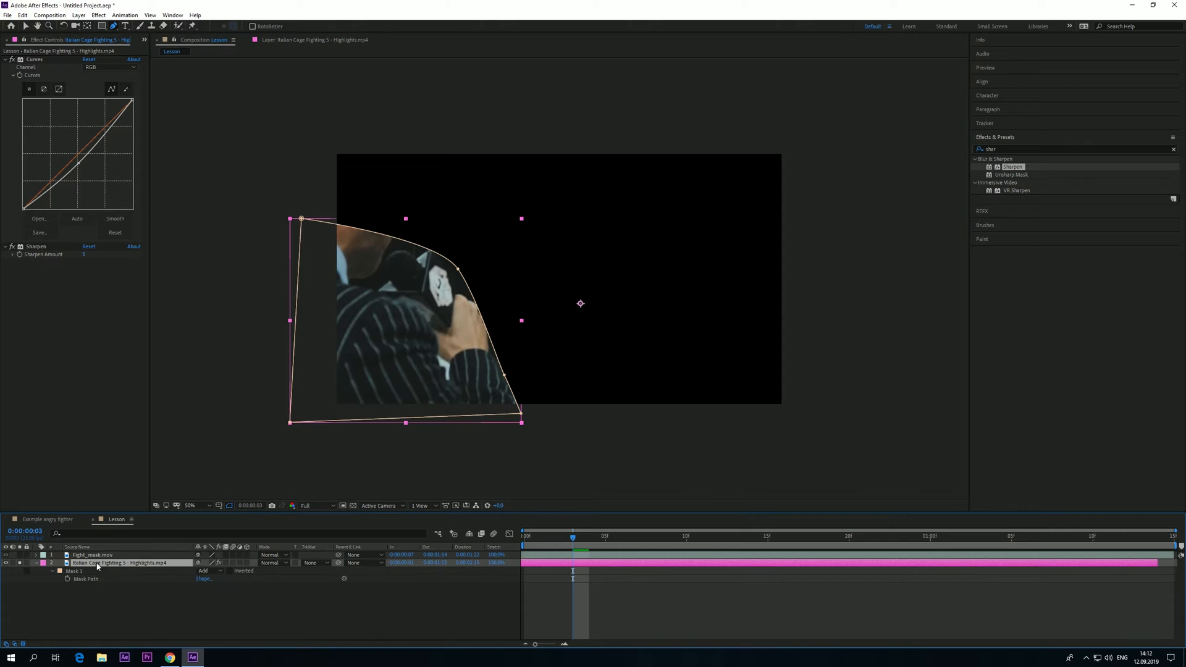
{"action": "left_click", "coordinate": [204, 572]}
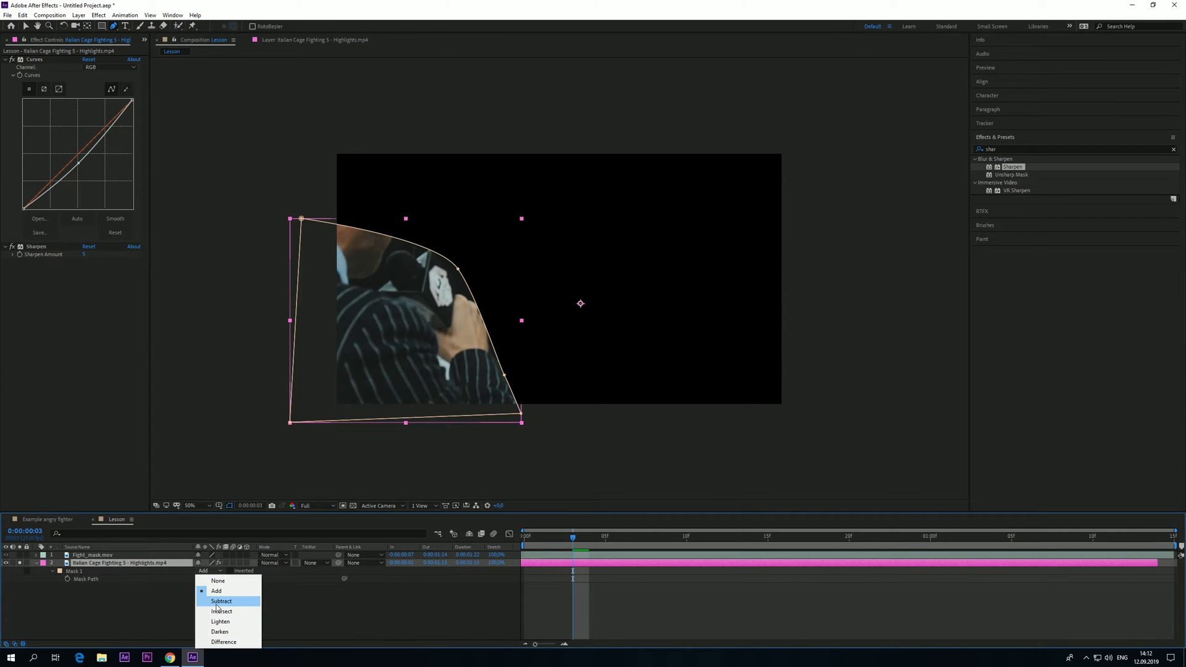
{"action": "left_click", "coordinate": [217, 603]}
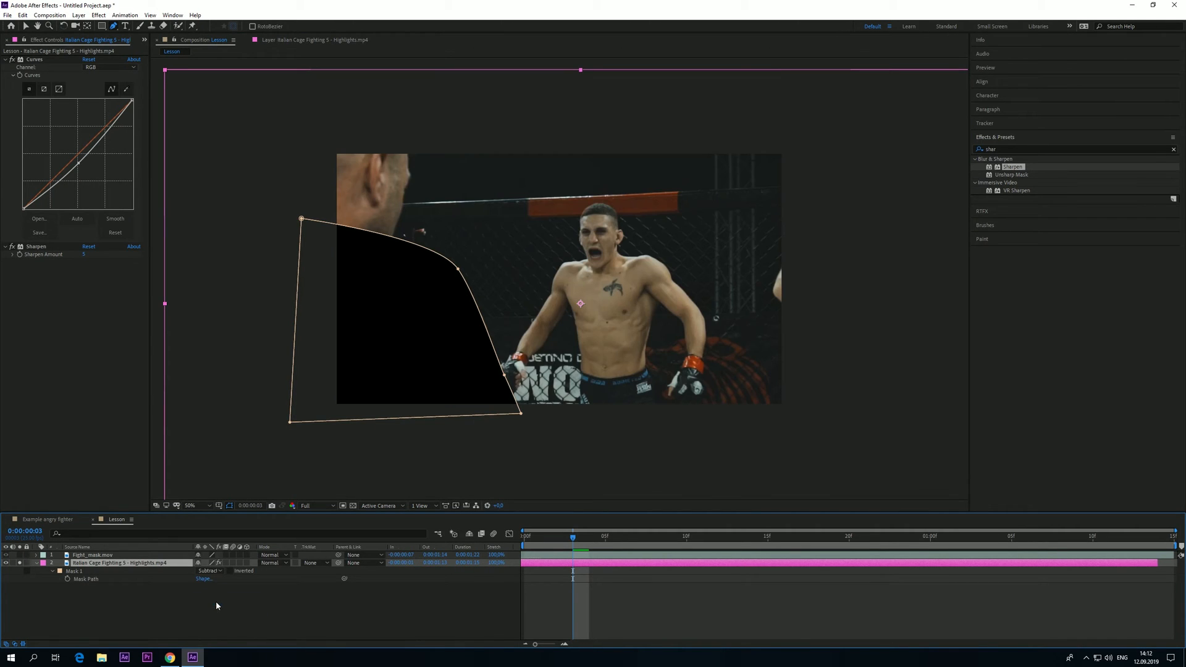
Check the mask through the clip and reshape its curved edge outward so the suited man's arm stays fully covered
{"action": "key", "text": "space"}
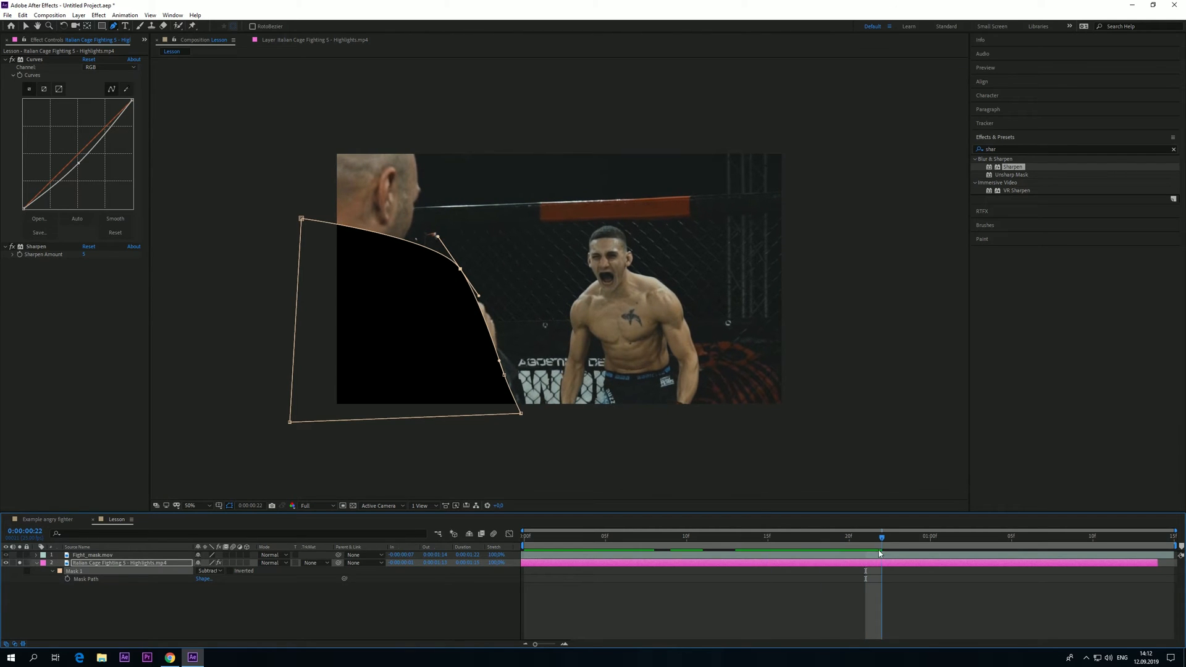
{"action": "left_click_drag", "start_coordinate": [500, 361], "coordinate": [502, 349]}
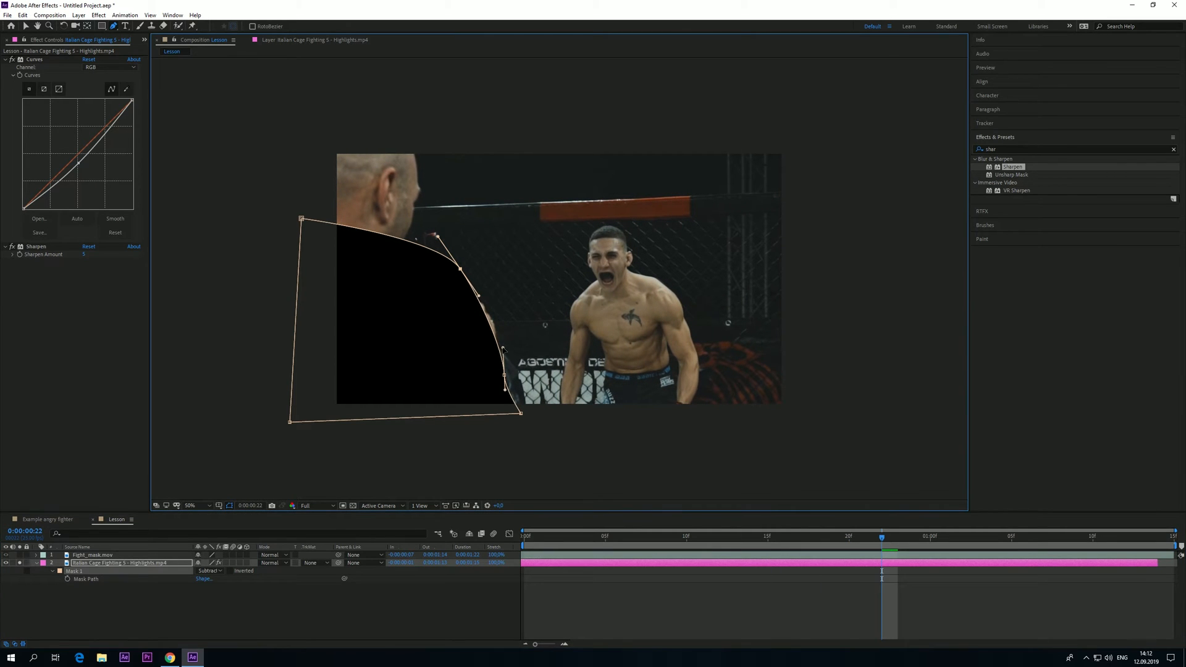
{"action": "double_click", "coordinate": [488, 320]}
{"action": "key", "text": "Escape"}
{"action": "key", "text": "v"}
{"action": "left_click", "coordinate": [484, 328]}
{"action": "left_click_drag", "start_coordinate": [488, 320], "coordinate": [495, 316]}
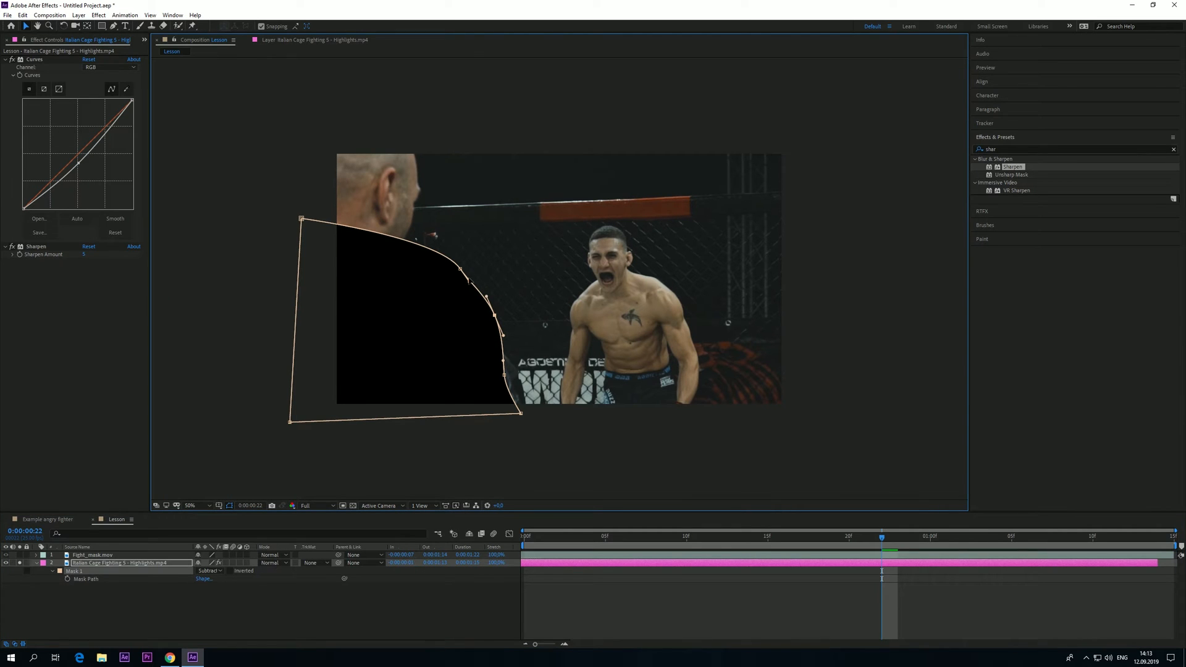
{"action": "left_click", "coordinate": [469, 282]}
{"action": "left_click_drag", "start_coordinate": [777, 539], "coordinate": [866, 539]}
{"action": "key", "text": "space"}
{"action": "left_click_drag", "start_coordinate": [505, 378], "coordinate": [514, 378]}
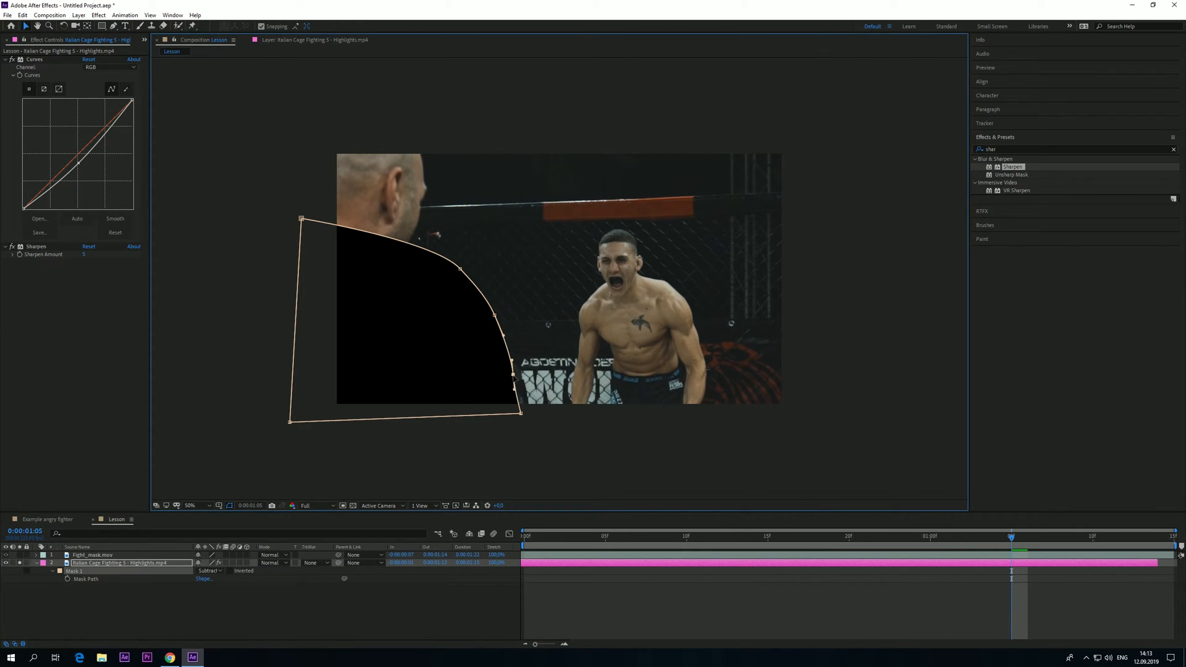
{"action": "key", "text": "space"}
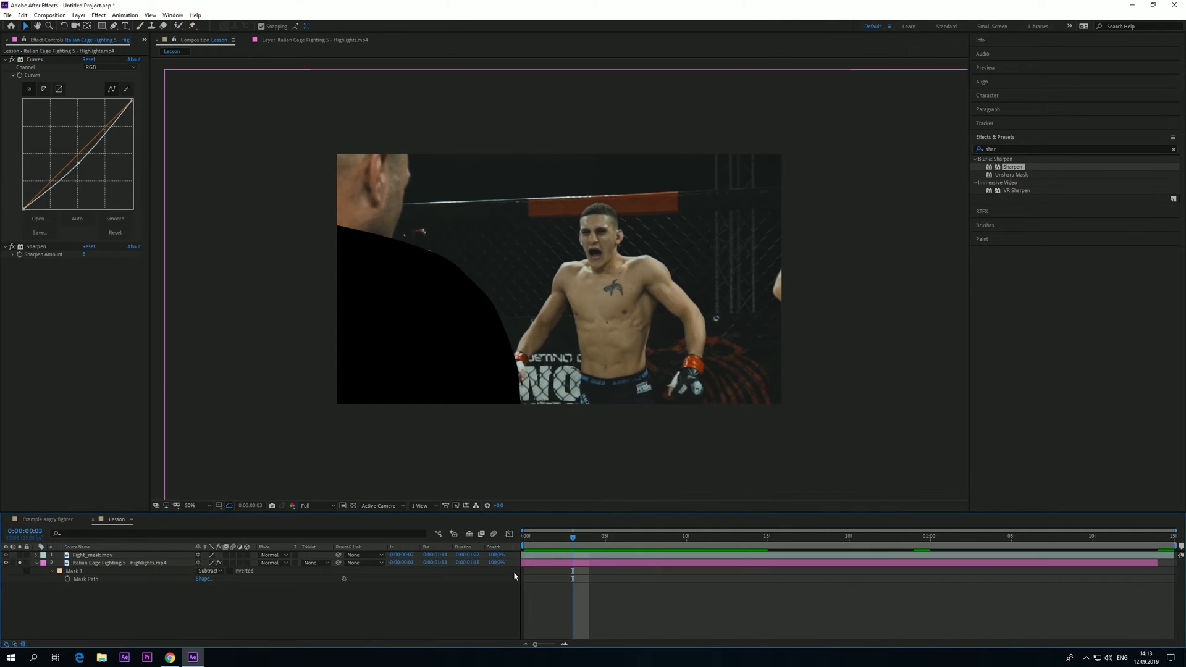
Duplicate the masked footage layer and delete the mask from the upper copy
{"action": "left_click", "coordinate": [111, 564]}
{"action": "key", "text": "ctrl+d"}
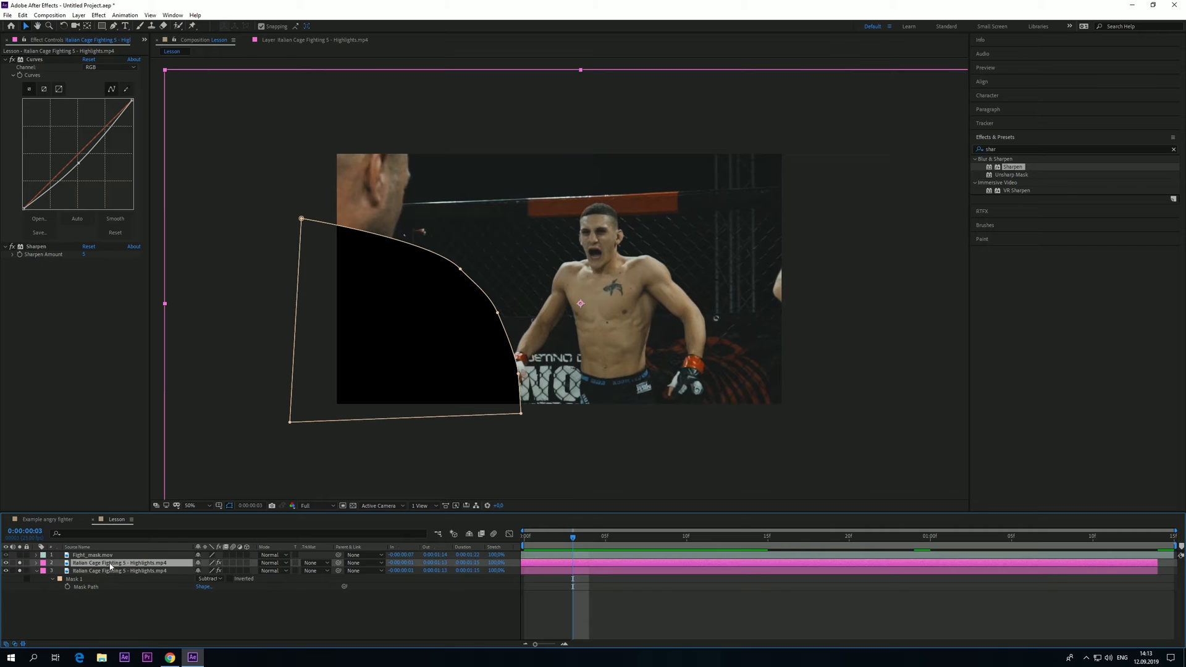
{"action": "key", "text": "m"}
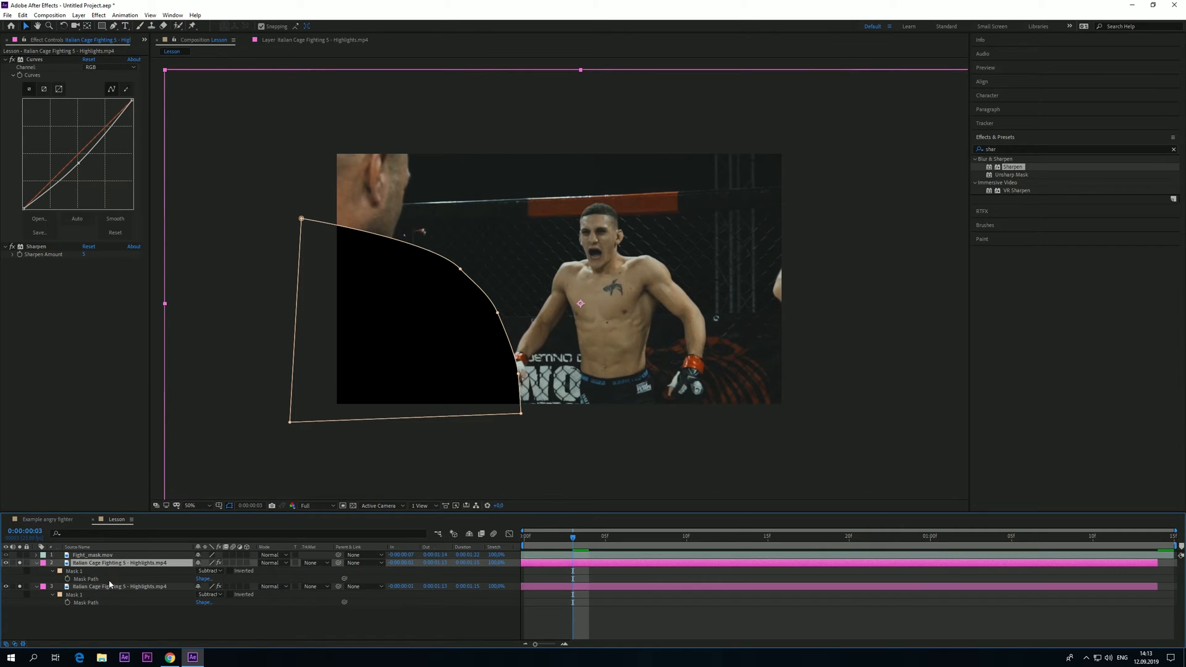
{"action": "left_click", "coordinate": [81, 572]}
{"action": "key", "text": "Delete"}
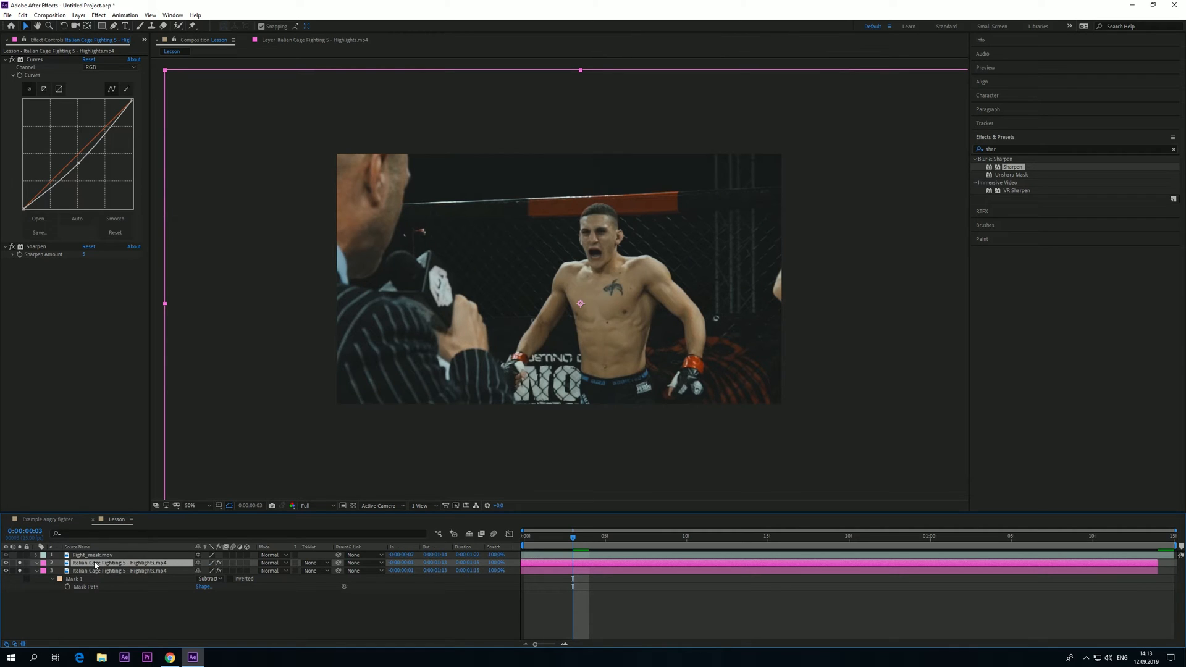
Draw a closed Pen mask on the upper footage copy around the cage background between the suited man and the fighter
{"action": "left_click", "coordinate": [113, 26]}
{"action": "left_click", "coordinate": [132, 564]}
{"action": "left_click_drag", "start_coordinate": [538, 428], "coordinate": [535, 389]}
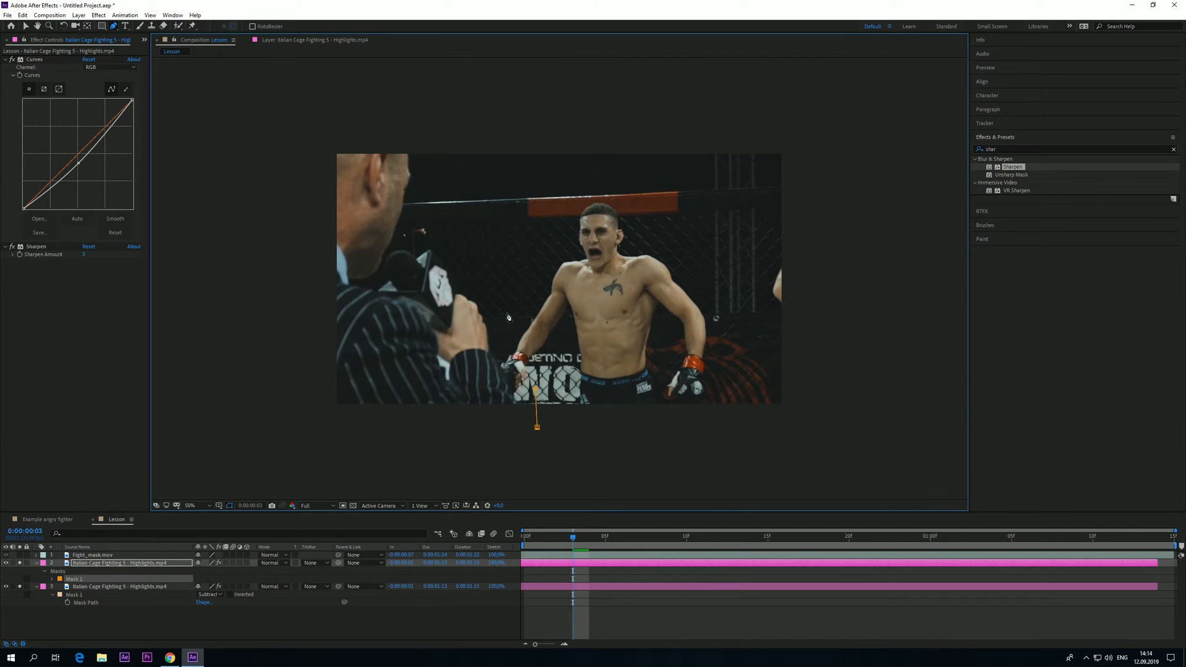
{"action": "left_click_drag", "start_coordinate": [508, 319], "coordinate": [512, 330]}
{"action": "left_click", "coordinate": [521, 180]}
{"action": "left_click_drag", "start_coordinate": [523, 180], "coordinate": [527, 132]}
{"action": "left_click", "coordinate": [416, 119]}
{"action": "left_click", "coordinate": [419, 232]}
{"action": "left_click_drag", "start_coordinate": [416, 120], "coordinate": [410, 126]}
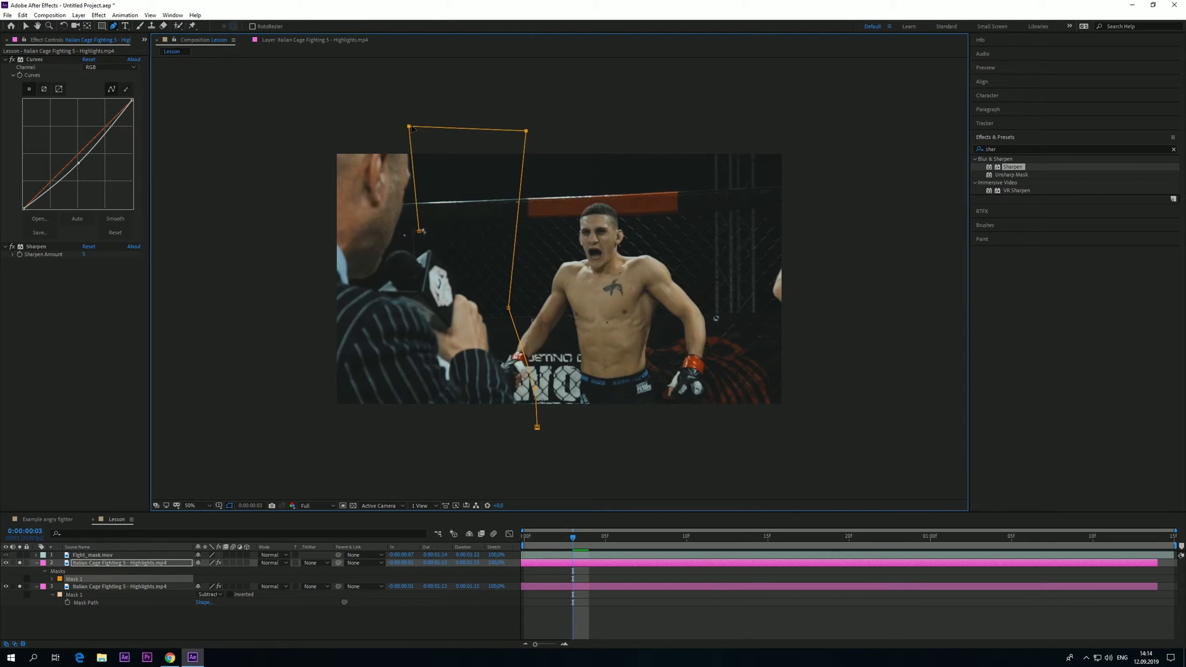
{"action": "left_click", "coordinate": [491, 301]}
{"action": "left_click", "coordinate": [513, 376]}
{"action": "left_click", "coordinate": [520, 421]}
{"action": "left_click", "coordinate": [535, 428]}
Adjust the background patch mask by lowering its upper corners and moving its inner edge closer to the fighter
{"action": "left_click", "coordinate": [453, 563]}
{"action": "left_click_drag", "start_coordinate": [409, 127], "coordinate": [413, 134]}
{"action": "left_click_drag", "start_coordinate": [527, 131], "coordinate": [527, 138]}
{"action": "left_click_drag", "start_coordinate": [508, 308], "coordinate": [516, 306]}
Shift the masked background patch left over the suited man's head, align it with the cage rail, and check coverage up to 0:00:01:08
{"action": "left_click", "coordinate": [117, 564]}
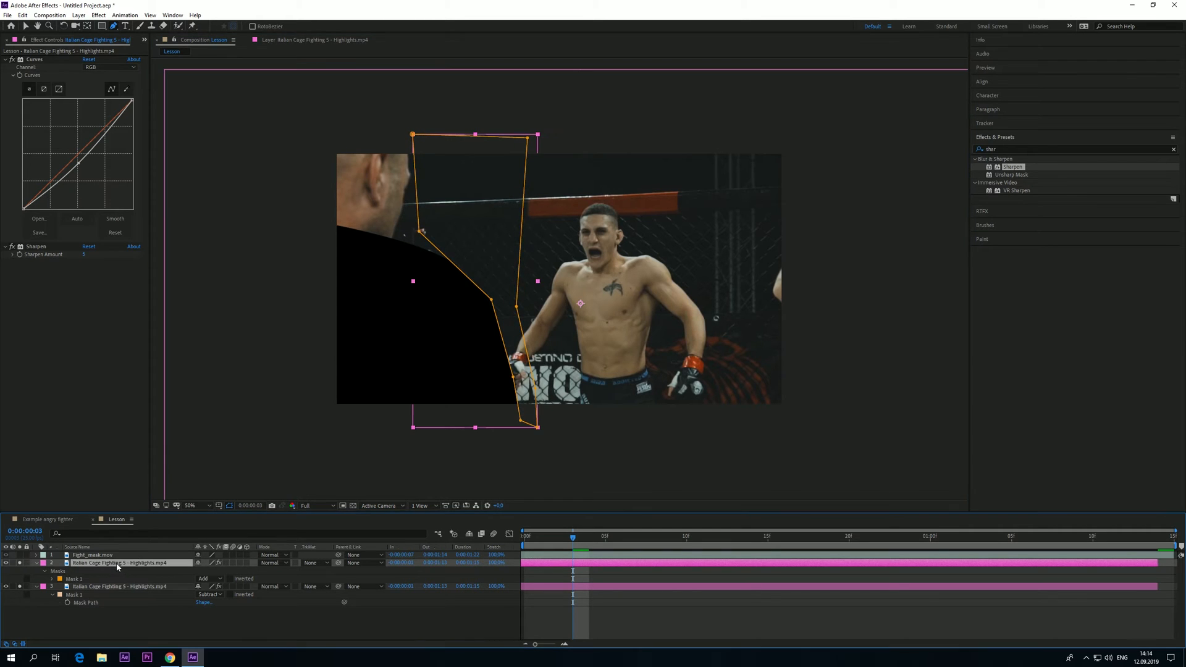
{"action": "key", "text": "shift+Left"}
{"action": "key", "text": "shift+Left"}
{"action": "key", "text": "shift+Left"}
{"action": "key", "text": "shift+Left"}
{"action": "key", "text": "shift+Left"}
{"action": "key", "text": "shift+Left"}
{"action": "key", "text": "shift+Left"}
{"action": "key", "text": "shift+Left"}
{"action": "key", "text": "shift+Left"}
{"action": "key", "text": "shift+Left"}
{"action": "key", "text": "shift+Left"}
{"action": "key", "text": "shift+Left"}
{"action": "key", "text": "shift+Left"}
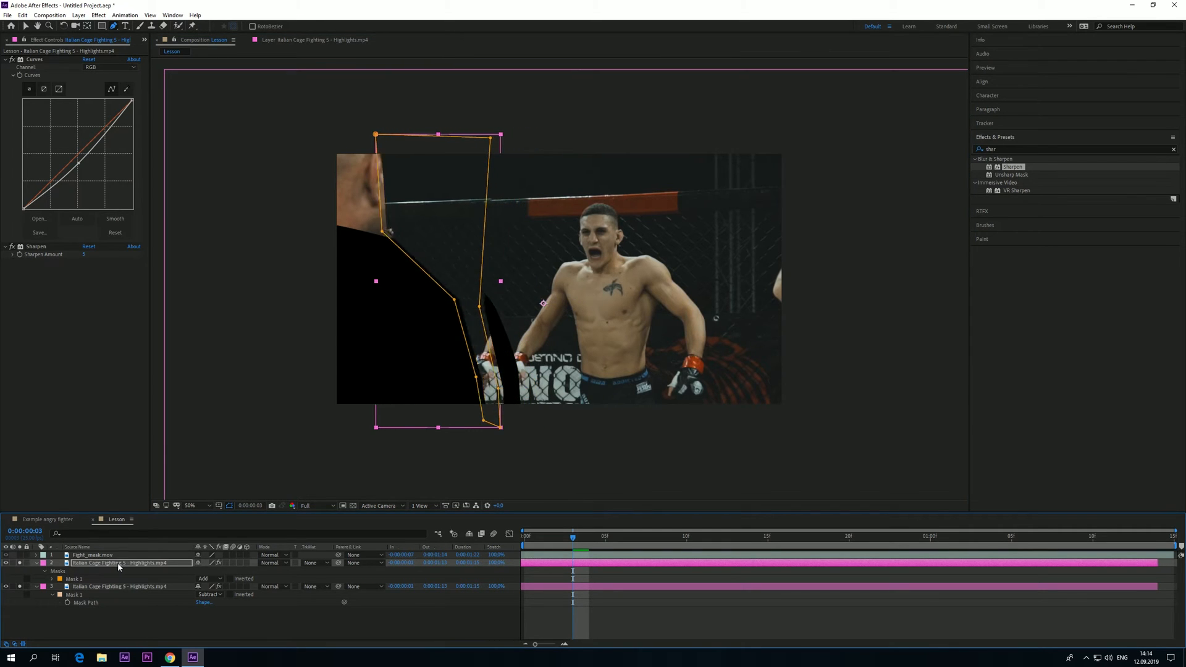
{"action": "key", "text": "shift+Down"}
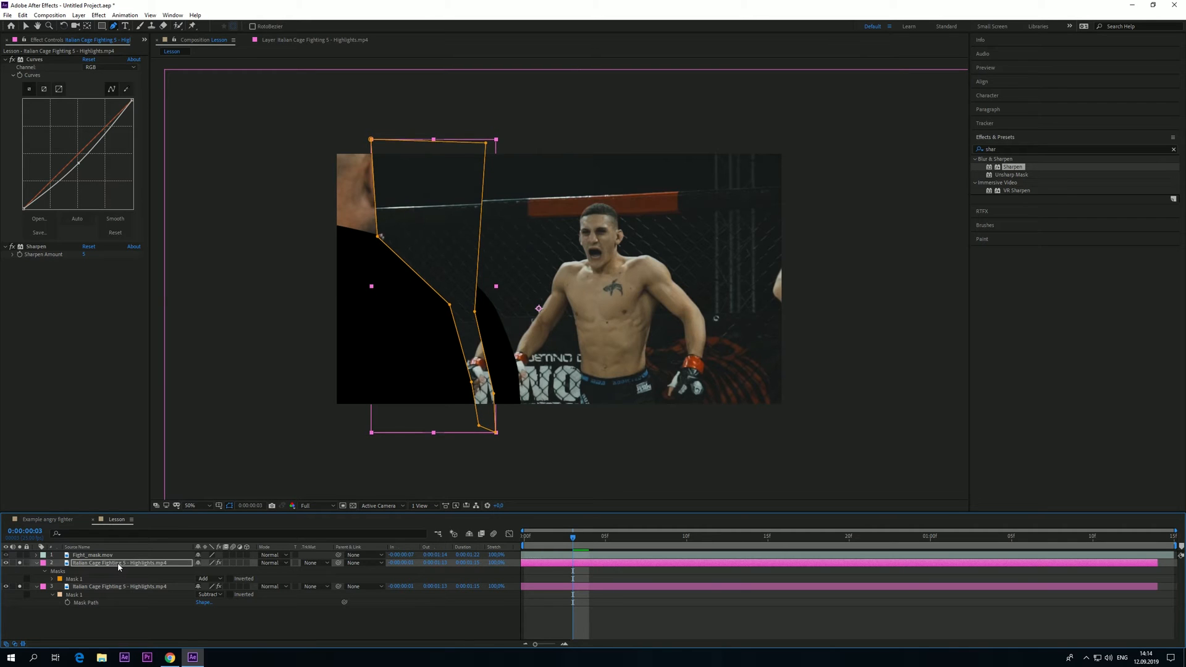
{"action": "key", "text": "shift+Left"}
{"action": "key", "text": "shift+Left"}
{"action": "key", "text": "shift+Left"}
{"action": "key", "text": "shift+Left"}
{"action": "key", "text": "shift+Left"}
{"action": "key", "text": "shift+Left"}
{"action": "key", "text": "shift+Left"}
{"action": "key", "text": "shift+Left"}
{"action": "key", "text": "shift+Left"}
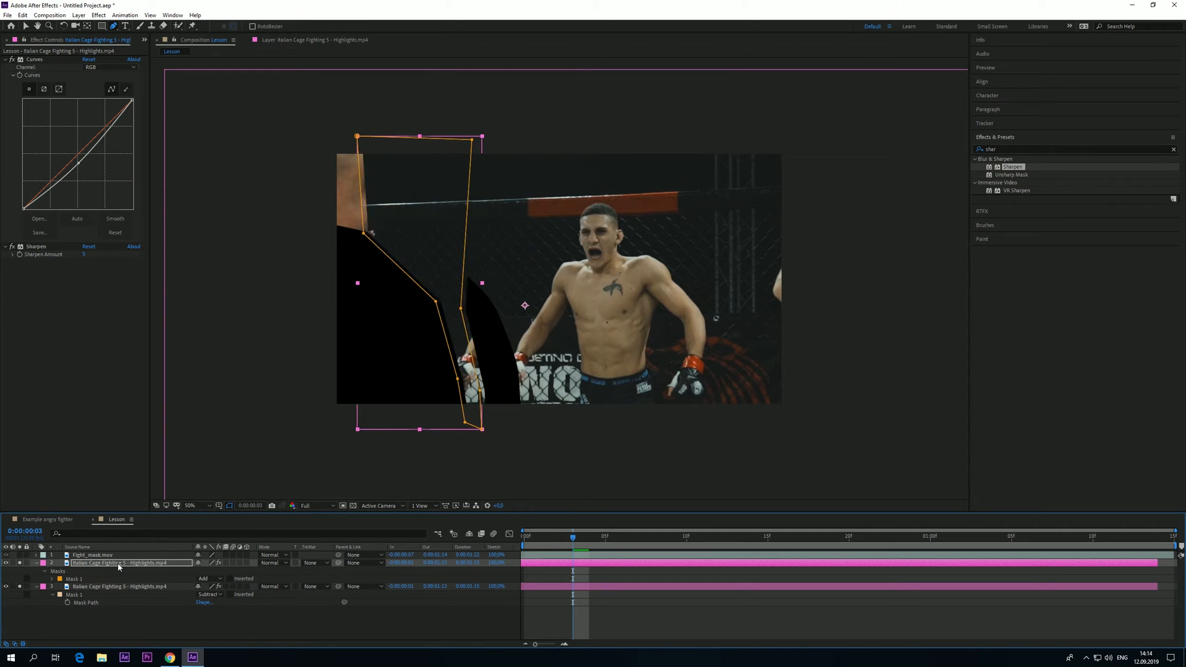
{"action": "key", "text": "shift+Left"}
{"action": "key", "text": "shift+Left"}
{"action": "key", "text": "shift+Left"}
{"action": "key", "text": "Down"}
{"action": "key", "text": "Down"}
{"action": "key", "text": "Down"}
{"action": "key", "text": "Down"}
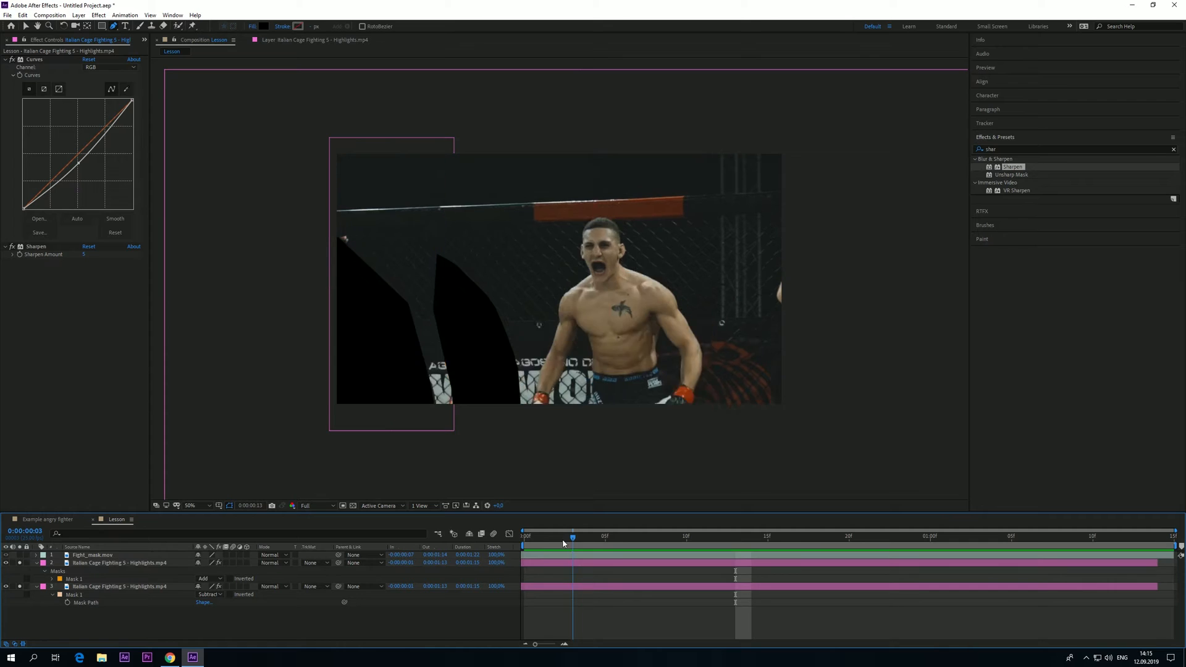
{"action": "left_click_drag", "start_coordinate": [573, 544], "coordinate": [1060, 548]}
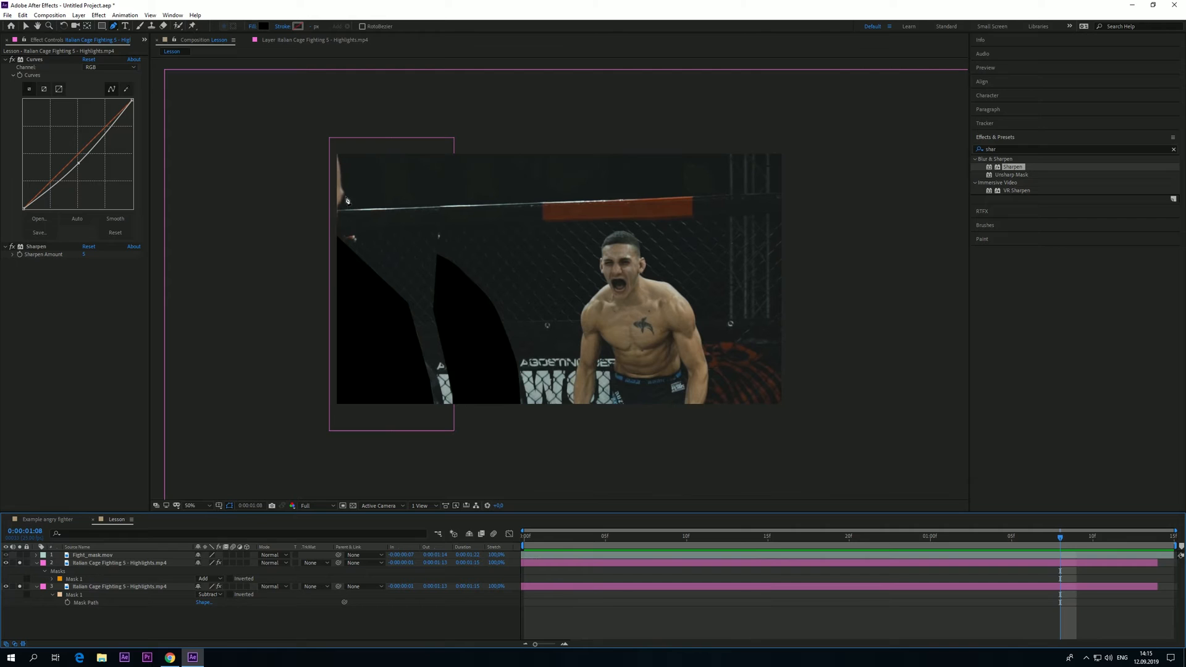
Reshape the background patch mask's left edge by moving its bend point and upper corner slightly inward
{"action": "left_click", "coordinate": [329, 236]}
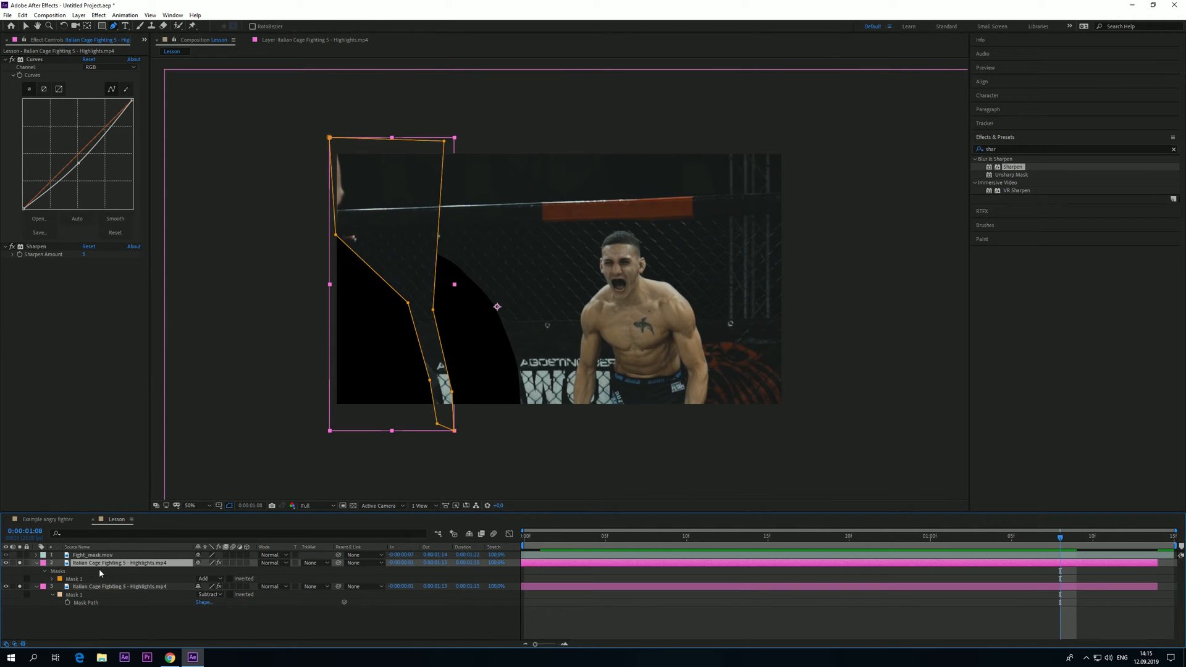
{"action": "left_click_drag", "start_coordinate": [336, 235], "coordinate": [341, 237]}
{"action": "left_click_drag", "start_coordinate": [330, 137], "coordinate": [343, 137]}
{"action": "left_click_drag", "start_coordinate": [343, 138], "coordinate": [339, 139]}
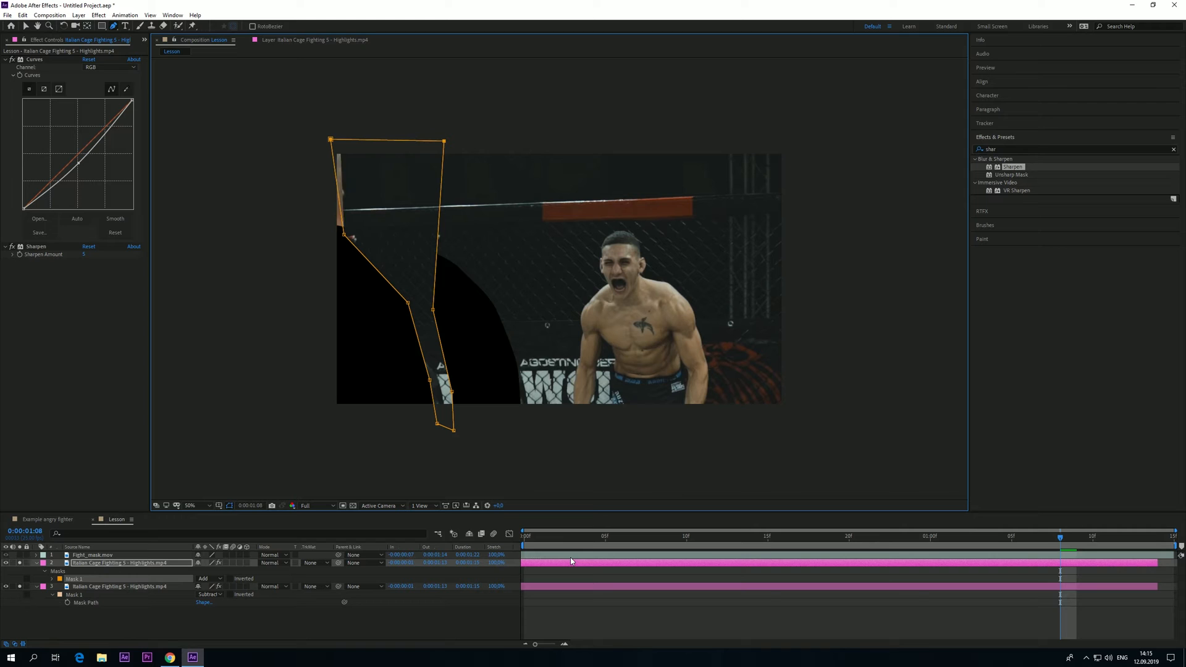
Nudge the background patch left over the suited man at the frame edge and pull its mask's left bend point slightly inward and up
{"action": "left_click", "coordinate": [154, 565]}
{"action": "key", "text": "shift+Left"}
{"action": "key", "text": "shift+Left"}
{"action": "key", "text": "shift+Right"}
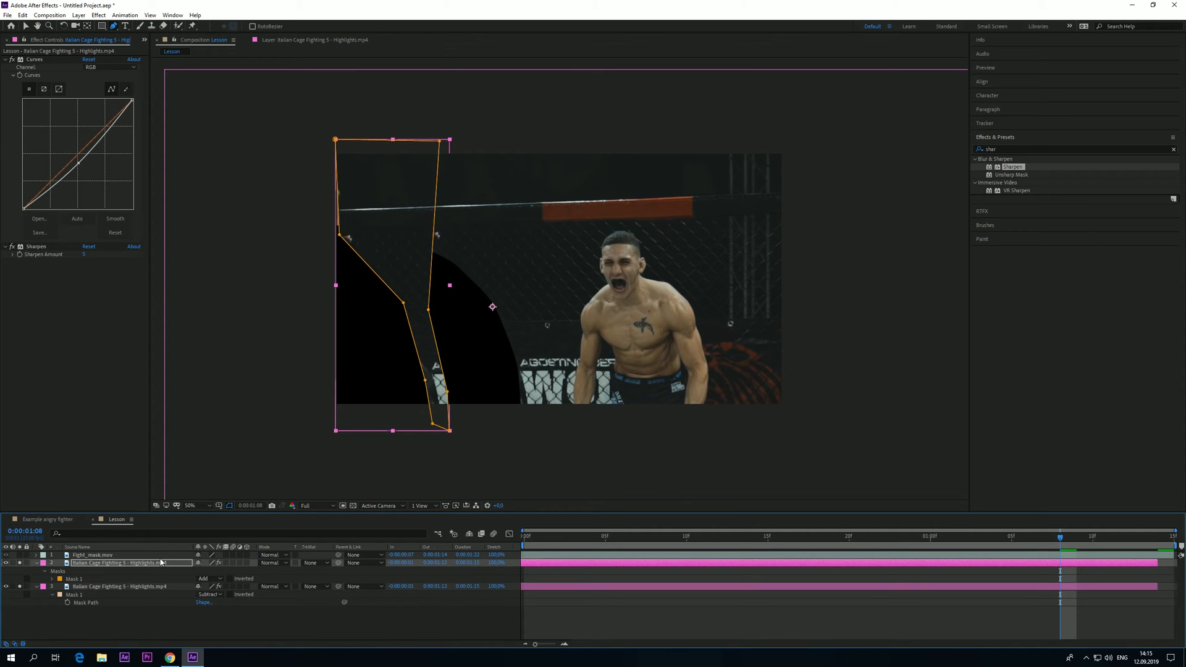
{"action": "key", "text": "Right"}
{"action": "key", "text": "Right"}
{"action": "key", "text": "Right"}
{"action": "key", "text": "Right"}
{"action": "key", "text": "Right"}
{"action": "key", "text": "Right"}
{"action": "key", "text": "Left"}
{"action": "key", "text": "Left"}
{"action": "key", "text": "Left"}
{"action": "key", "text": "Left"}
{"action": "key", "text": "Left"}
{"action": "key", "text": "Left"}
{"action": "key", "text": "Left"}
{"action": "key", "text": "Left"}
{"action": "left_click", "coordinate": [347, 231]}
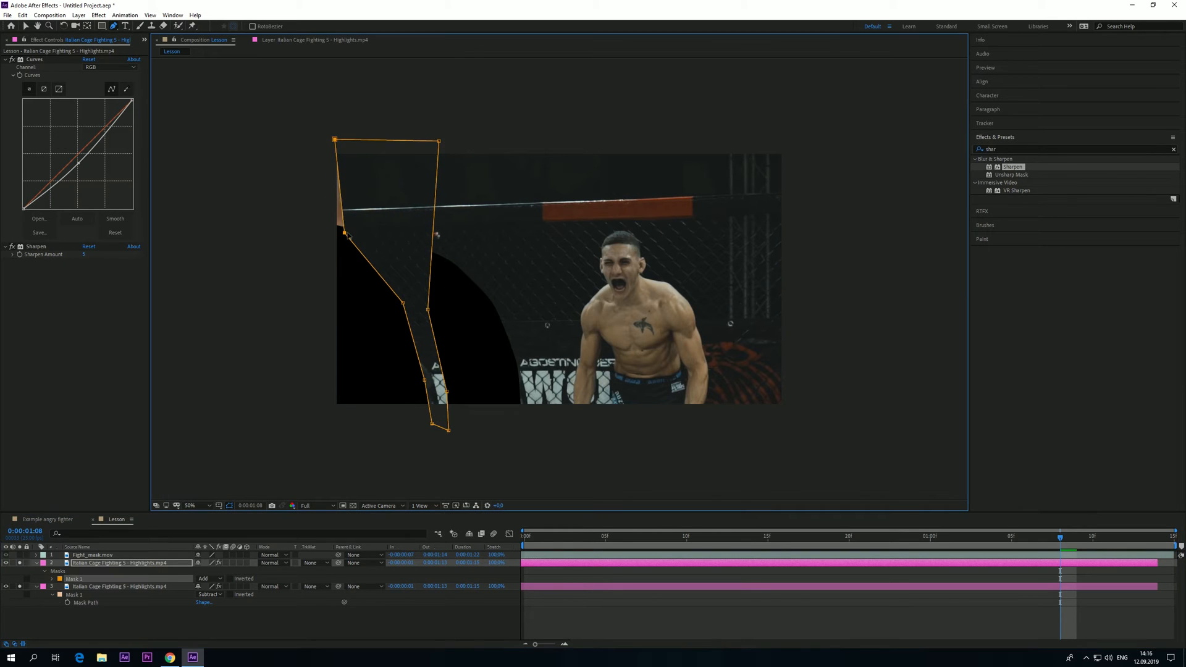
{"action": "key", "text": "shift+Left"}
{"action": "key", "text": "shift+Left"}
{"action": "key", "text": "ctrl+z"}
{"action": "key", "text": "ctrl+z"}
Shift the whole background patch layer further left to cover the remaining strip of the man's head at the frame edge
{"action": "left_click", "coordinate": [162, 563]}
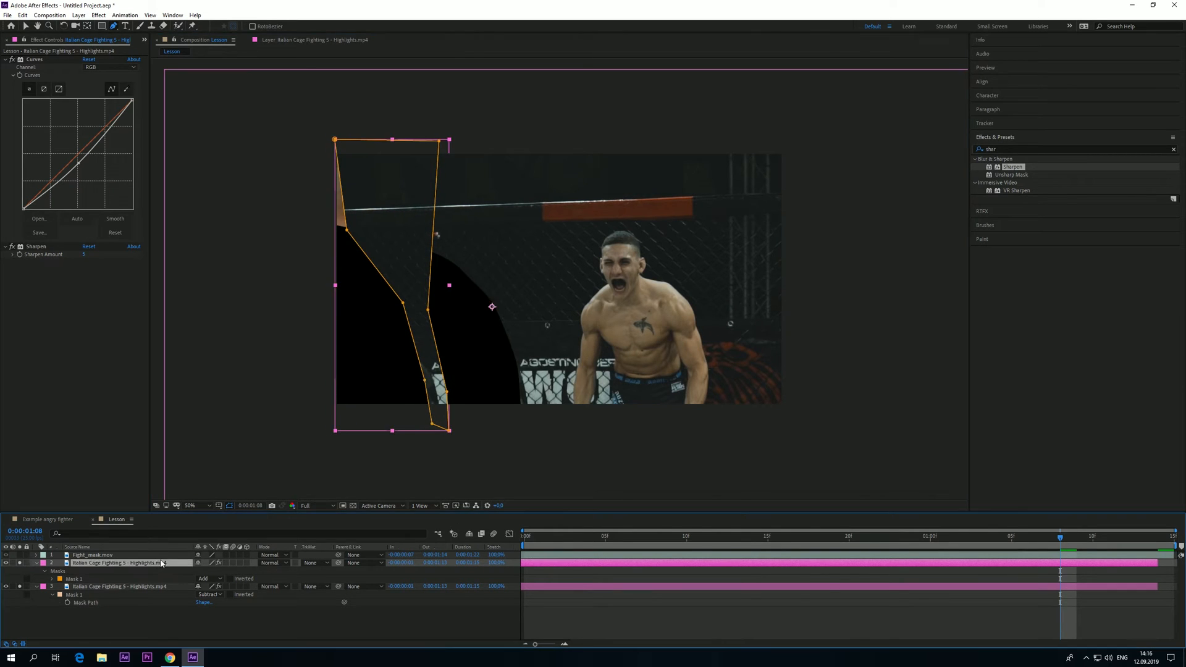
{"action": "key", "text": "shift+Left"}
{"action": "key", "text": "shift+Left"}
Duplicate the background patch layer and move the copy right, toward the fighter, over the gap beside the first patch
{"action": "key", "text": "ctrl+d"}
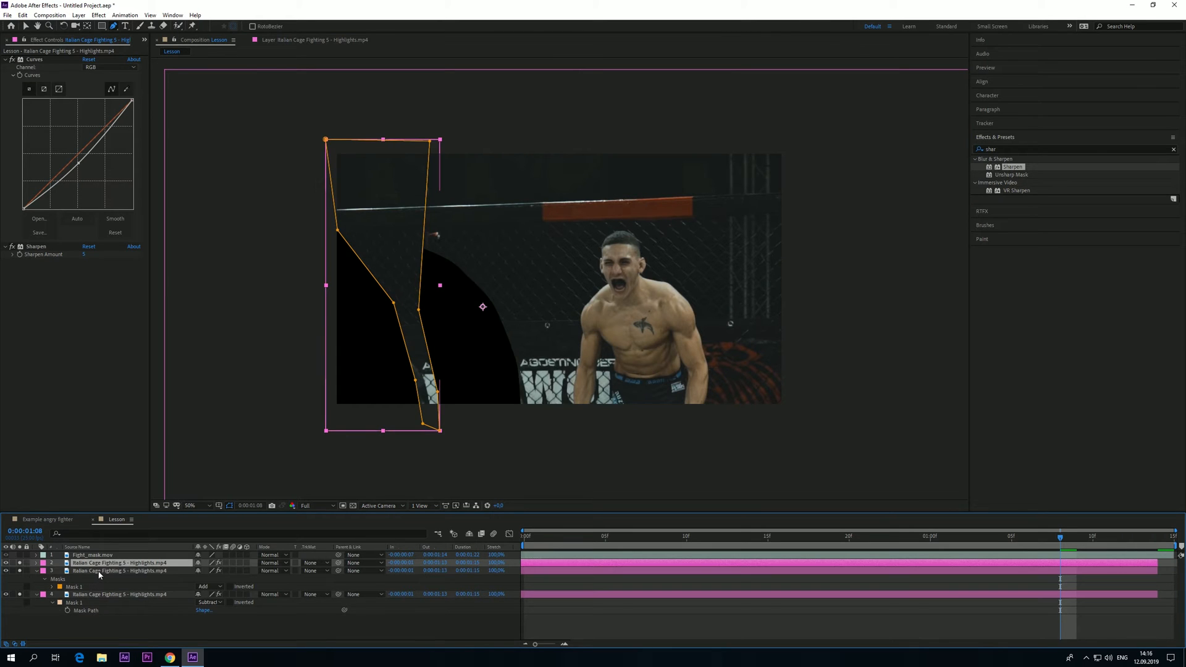
{"action": "key", "text": "shift+Right"}
{"action": "key", "text": "shift+Right"}
{"action": "key", "text": "shift+Right"}
{"action": "key", "text": "shift+Right"}
{"action": "key", "text": "shift+Right"}
{"action": "key", "text": "shift+Right"}
{"action": "key", "text": "shift+Right"}
{"action": "key", "text": "shift+Right"}
{"action": "key", "text": "shift+Right"}
{"action": "key", "text": "shift+Right"}
{"action": "key", "text": "shift+Right"}
{"action": "key", "text": "shift+Right"}
{"action": "key", "text": "shift+Right"}
{"action": "key", "text": "shift+Right"}
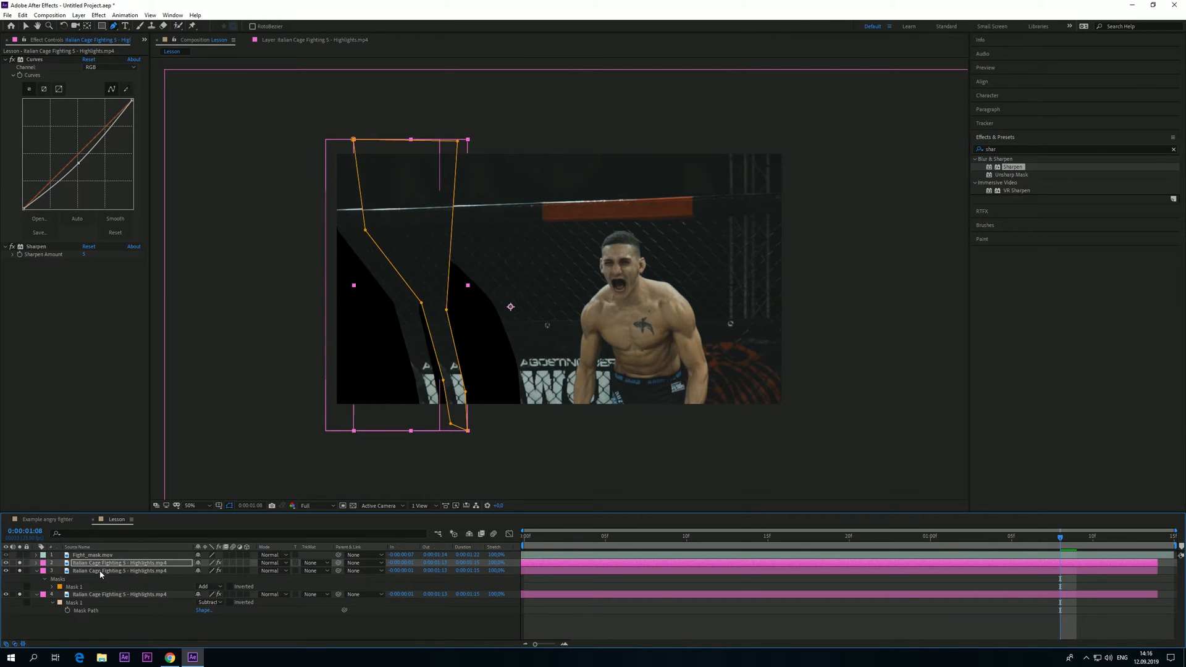
{"action": "key", "text": "shift+Right"}
{"action": "key", "text": "shift+Right"}
{"action": "key", "text": "shift+Right"}
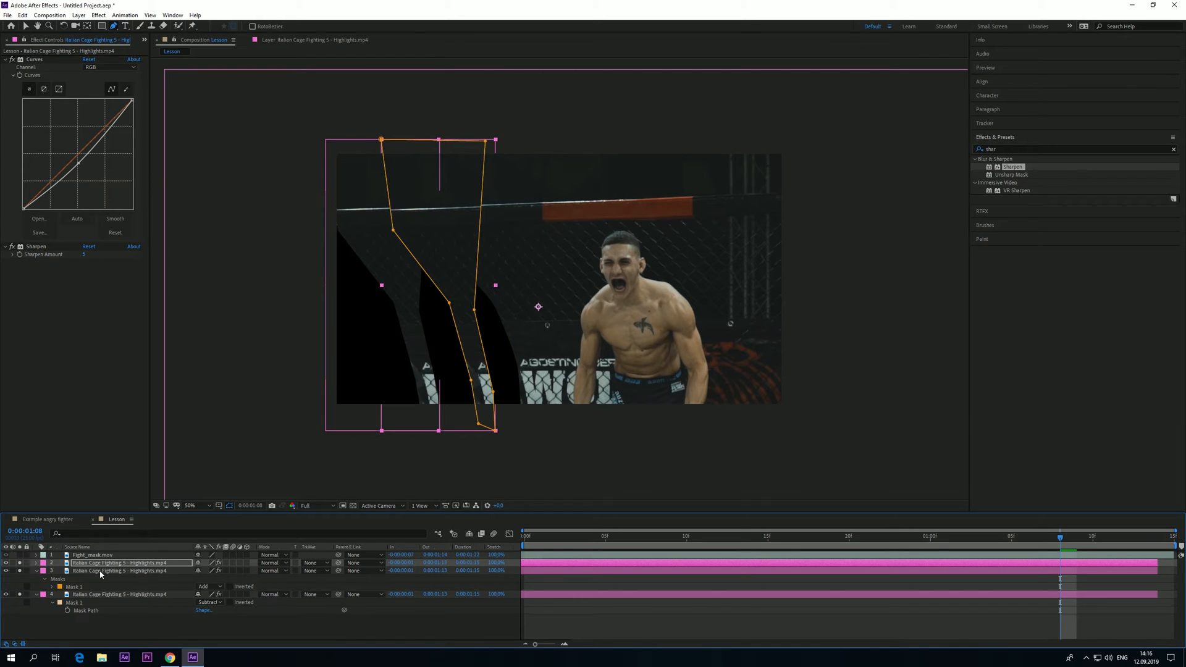
Nudge the duplicated patch slightly up and left to line up with the cage rail, and preview the composition from the start
{"action": "key", "text": "Up"}
{"action": "key", "text": "Up"}
{"action": "key", "text": "Up"}
{"action": "key", "text": "Up"}
{"action": "key", "text": "Up"}
{"action": "key", "text": "Up"}
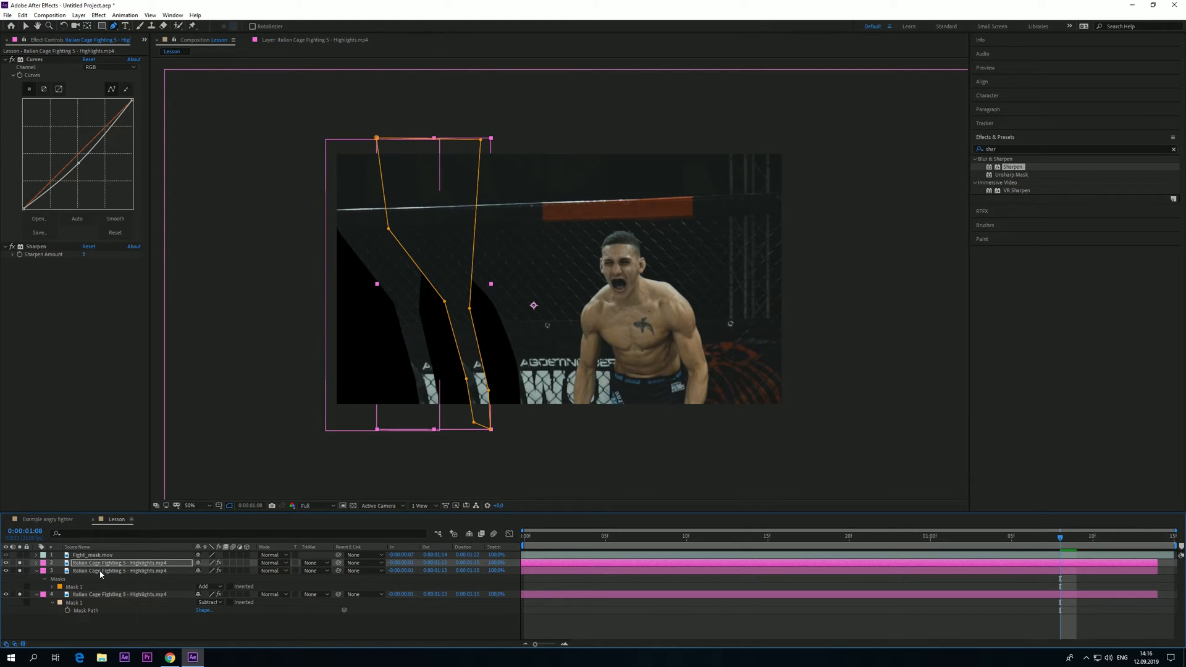
{"action": "left_click", "coordinate": [278, 632]}
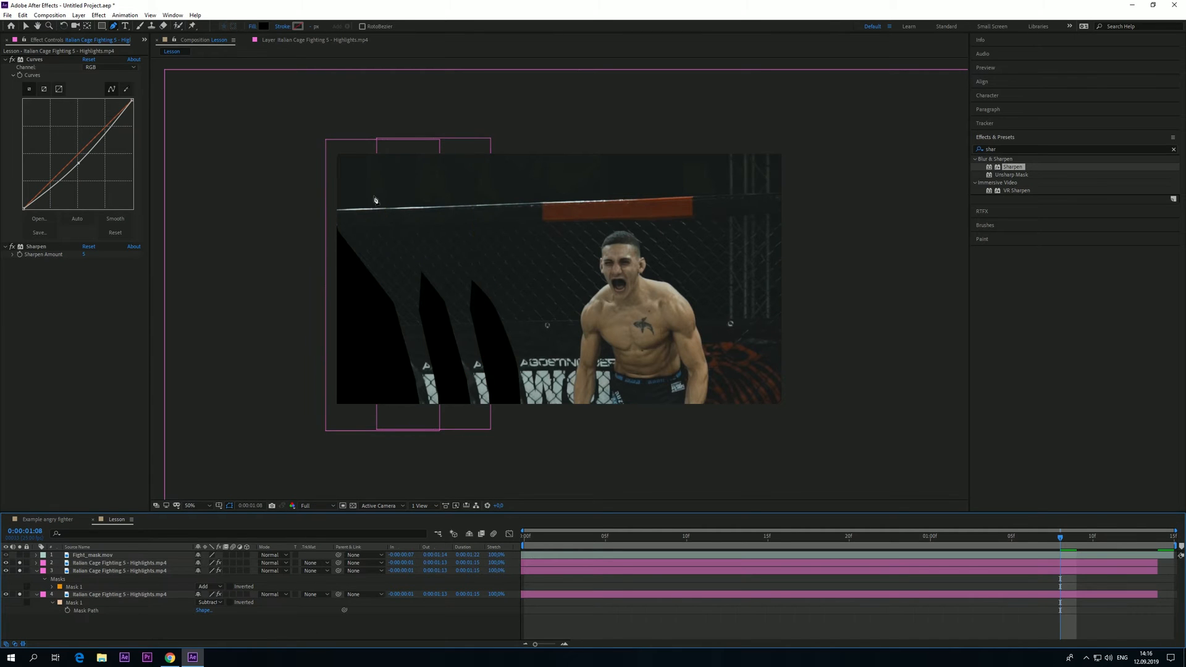
{"action": "key", "text": "space"}
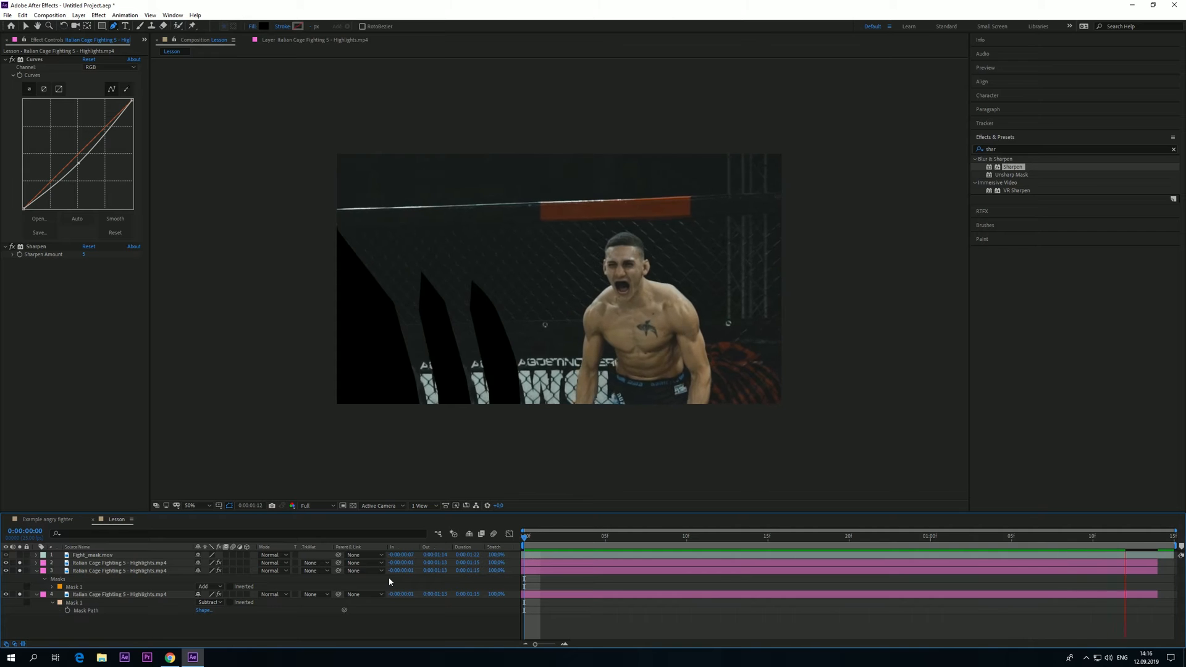
{"action": "left_click", "coordinate": [581, 538]}
{"action": "left_click", "coordinate": [556, 538]}
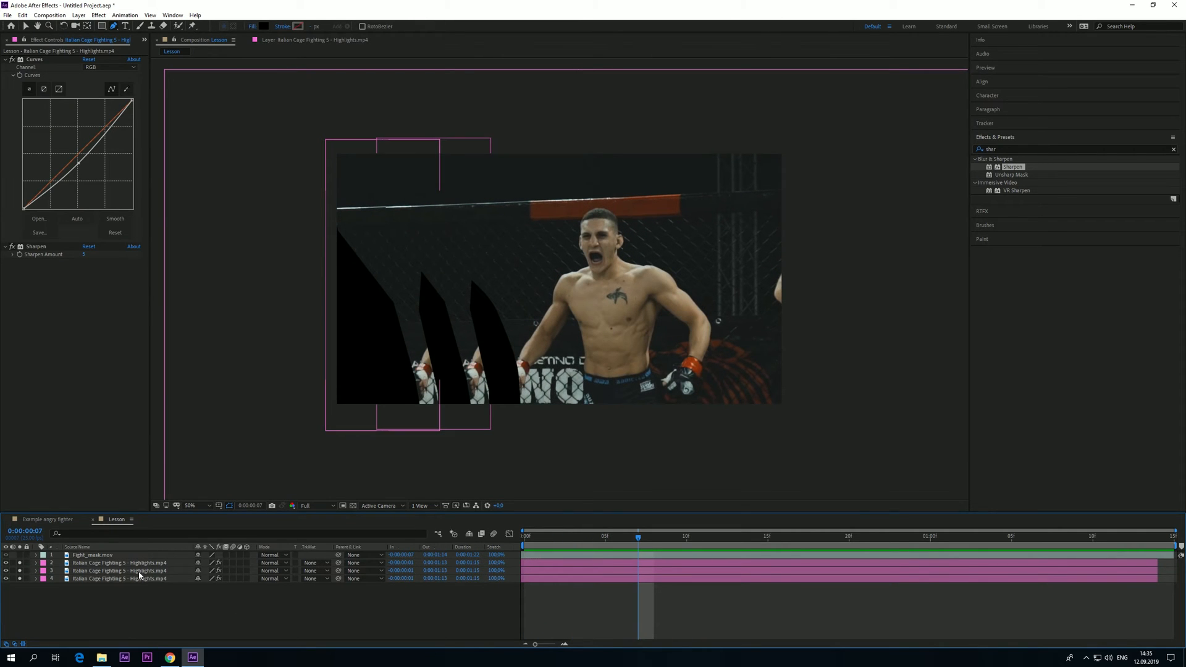
Duplicate the bottom masked footage layer and delete the mask from the copy
{"action": "left_click", "coordinate": [138, 578]}
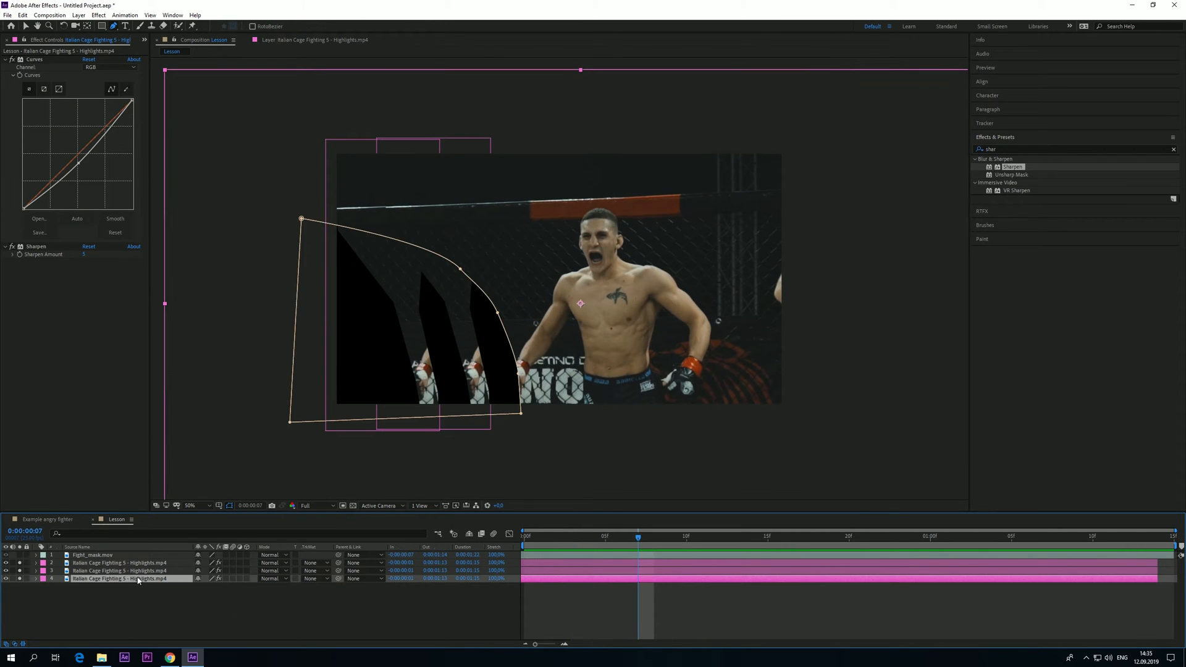
{"action": "key", "text": "ctrl+d"}
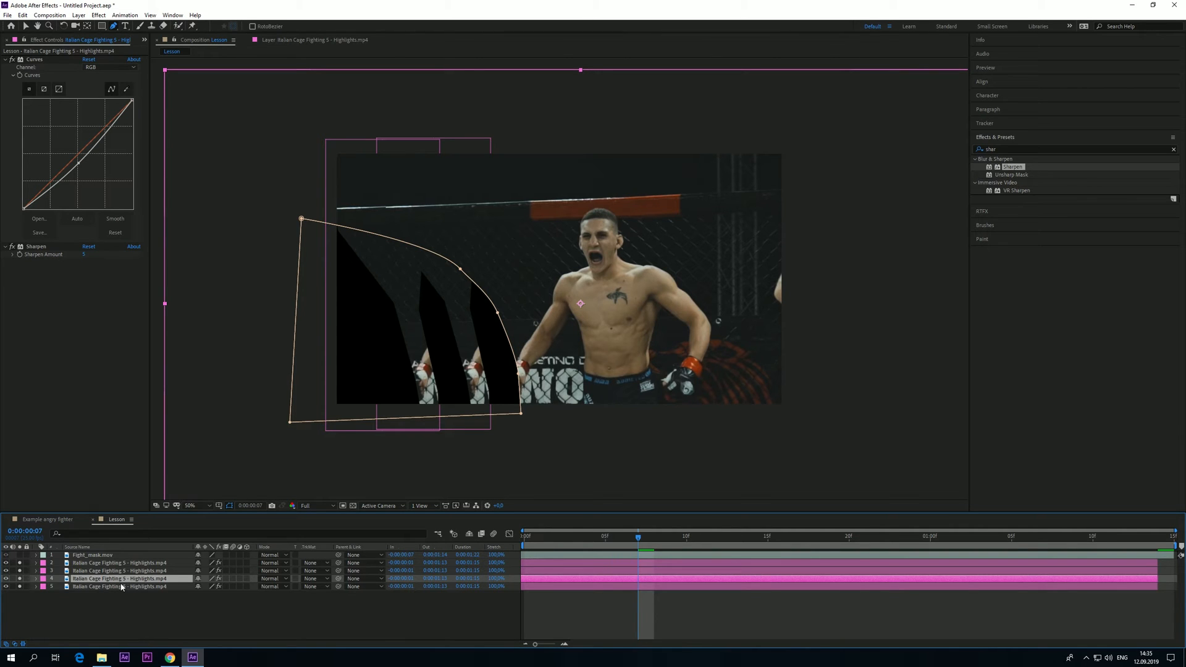
{"action": "key", "text": "m"}
{"action": "left_click", "coordinate": [79, 587]}
{"action": "key", "text": "Delete"}
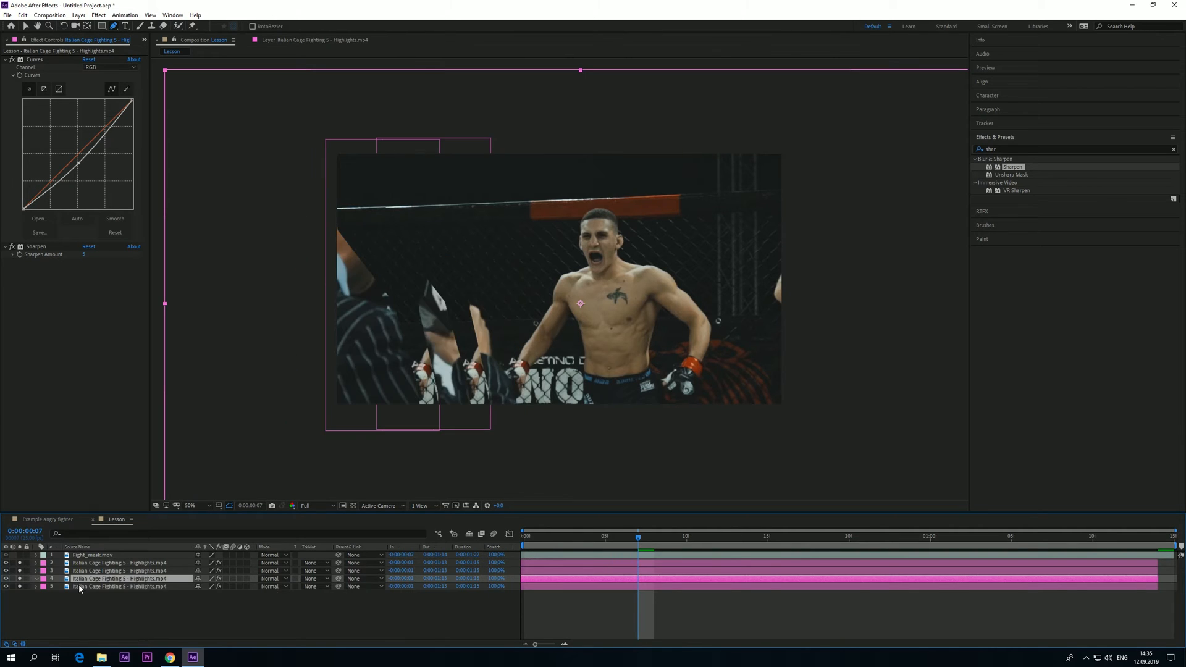
Move the unmasked copy directly below Fight_mask.mov and draw a small closed Pen mask on the background above the hand at the frame's right edge
{"action": "left_click_drag", "start_coordinate": [73, 579], "coordinate": [129, 553]}
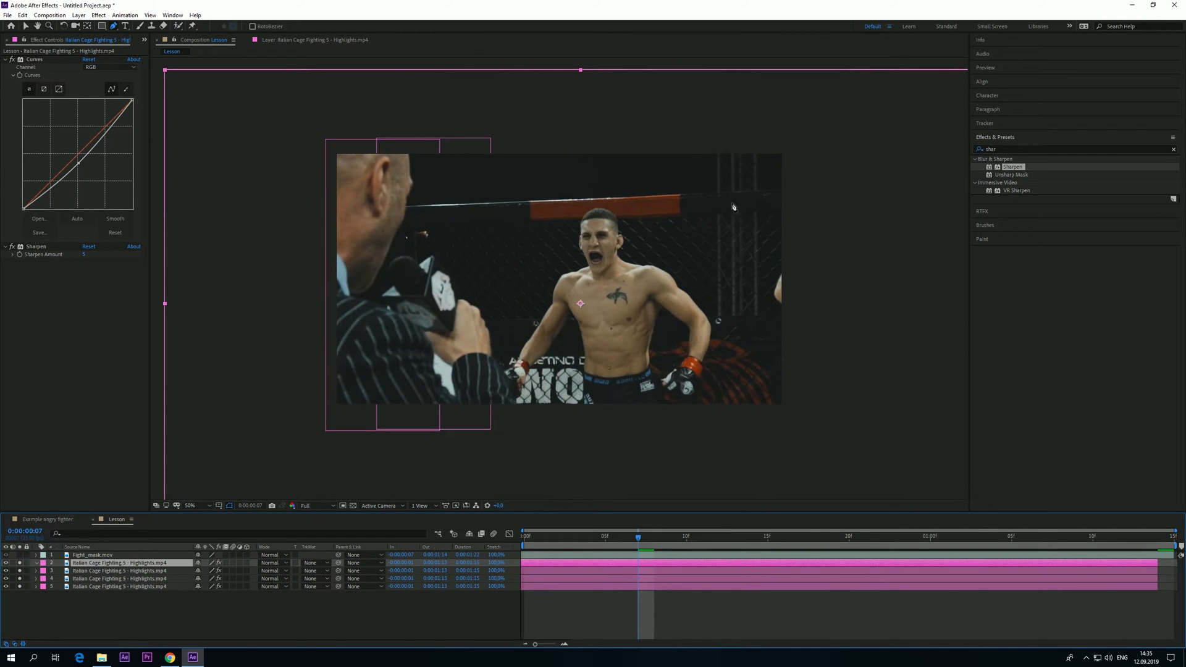
{"action": "left_click", "coordinate": [793, 215]}
{"action": "mouse_move", "coordinate": [764, 242]}
{"action": "left_mouse_down"}
{"action": "mouse_move", "coordinate": [765, 264]}
{"action": "mouse_move", "coordinate": [761, 239]}
{"action": "left_mouse_up"}
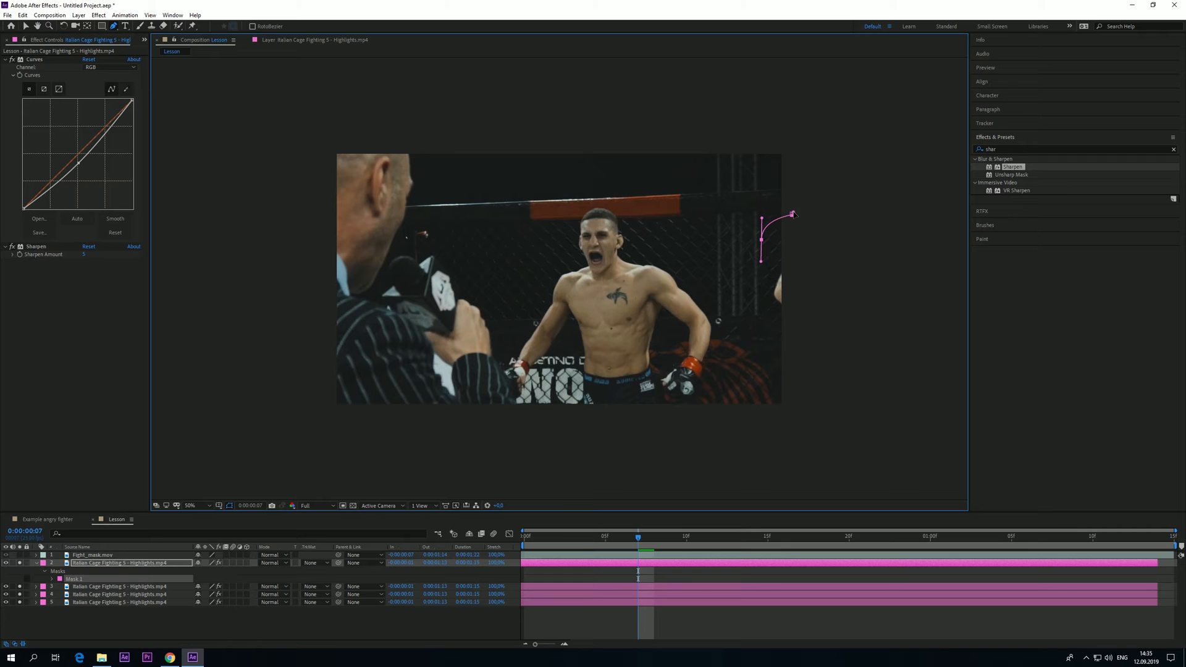
{"action": "left_click", "coordinate": [803, 270]}
{"action": "left_click", "coordinate": [792, 214]}
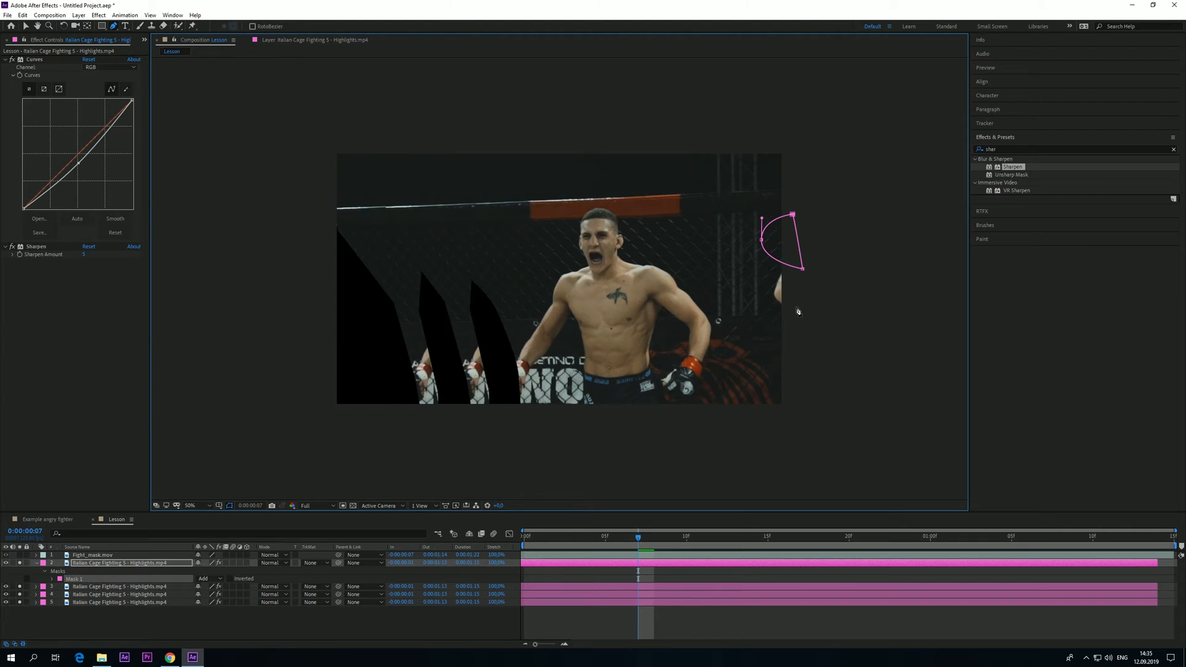
Move the small masked patch straight down over the hand at the frame's right edge and preview the composition from the start
{"action": "left_click", "coordinate": [164, 563]}
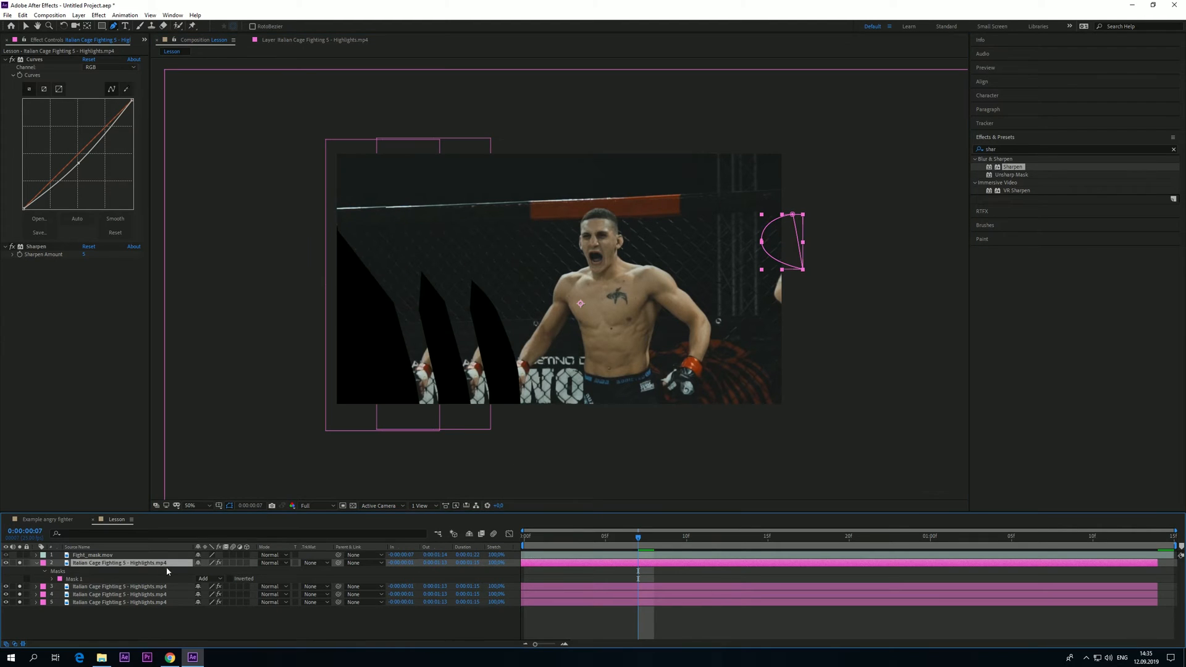
{"action": "key", "text": "shift+Down"}
{"action": "key", "text": "shift+Down"}
{"action": "key", "text": "shift+Down"}
{"action": "key", "text": "shift+Down"}
{"action": "key", "text": "shift+Down"}
{"action": "key", "text": "shift+Down"}
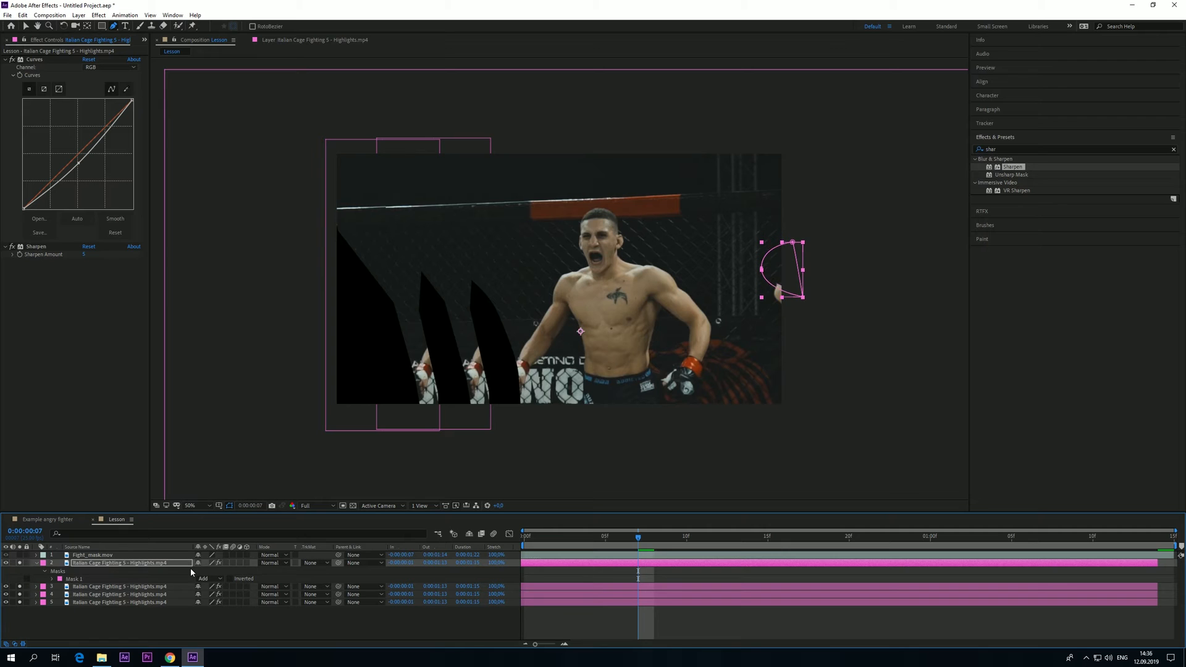
{"action": "key", "text": "shift+Down"}
{"action": "key", "text": "shift+Down"}
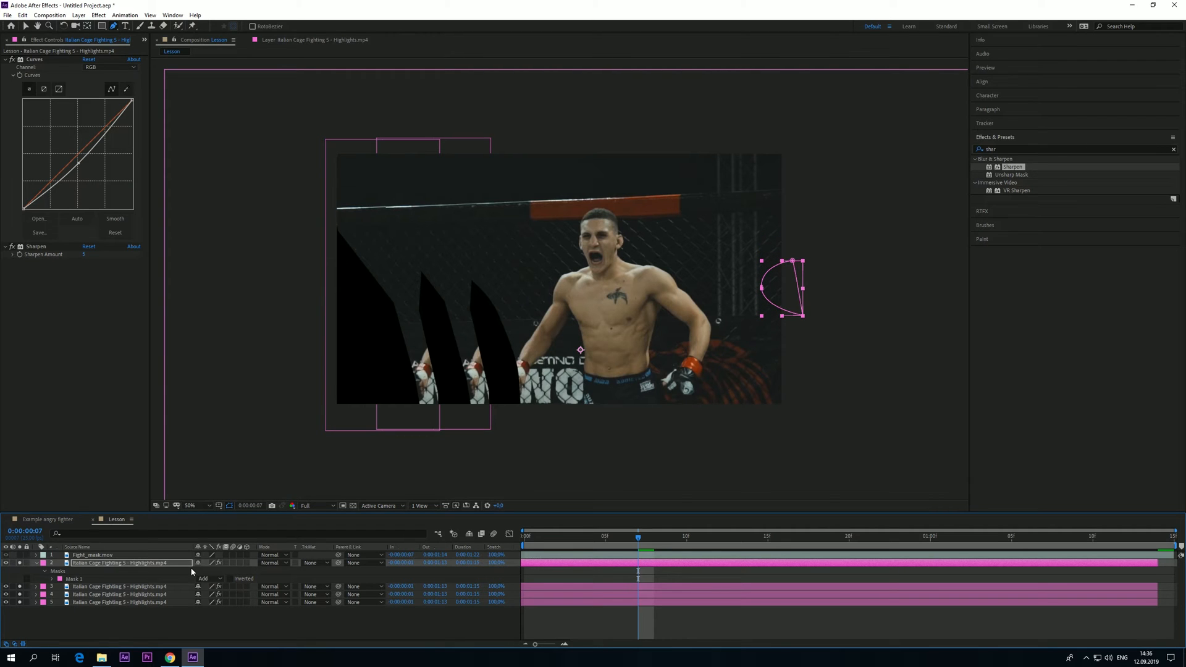
{"action": "key", "text": "Home"}
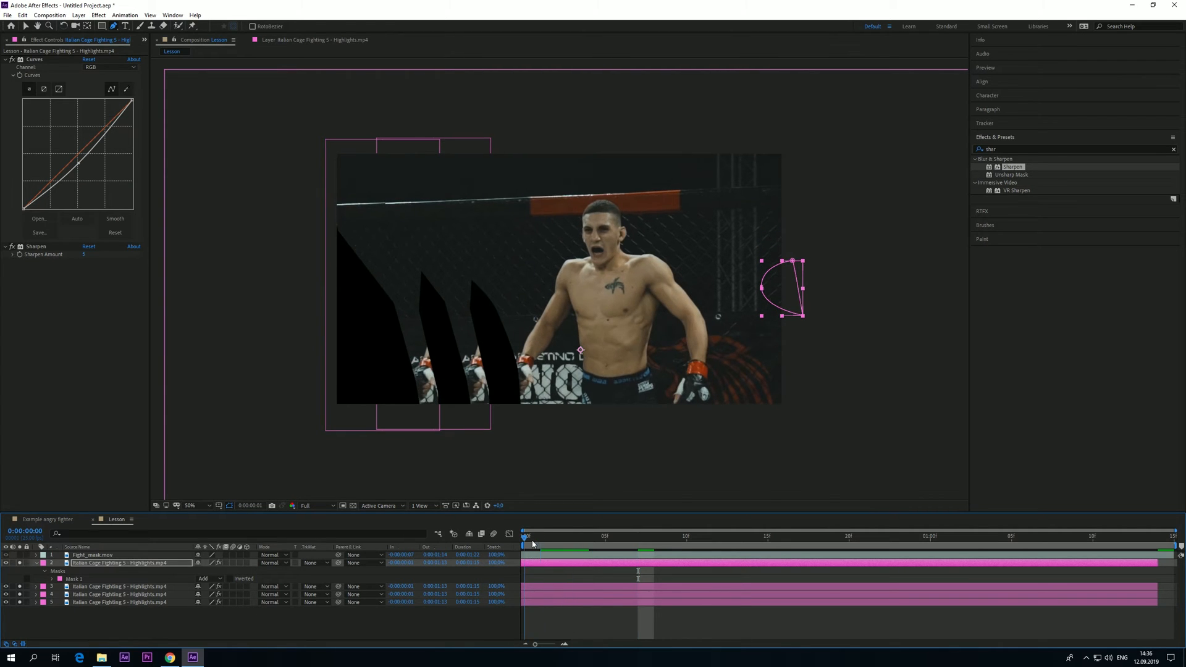
{"action": "left_click", "coordinate": [333, 624]}
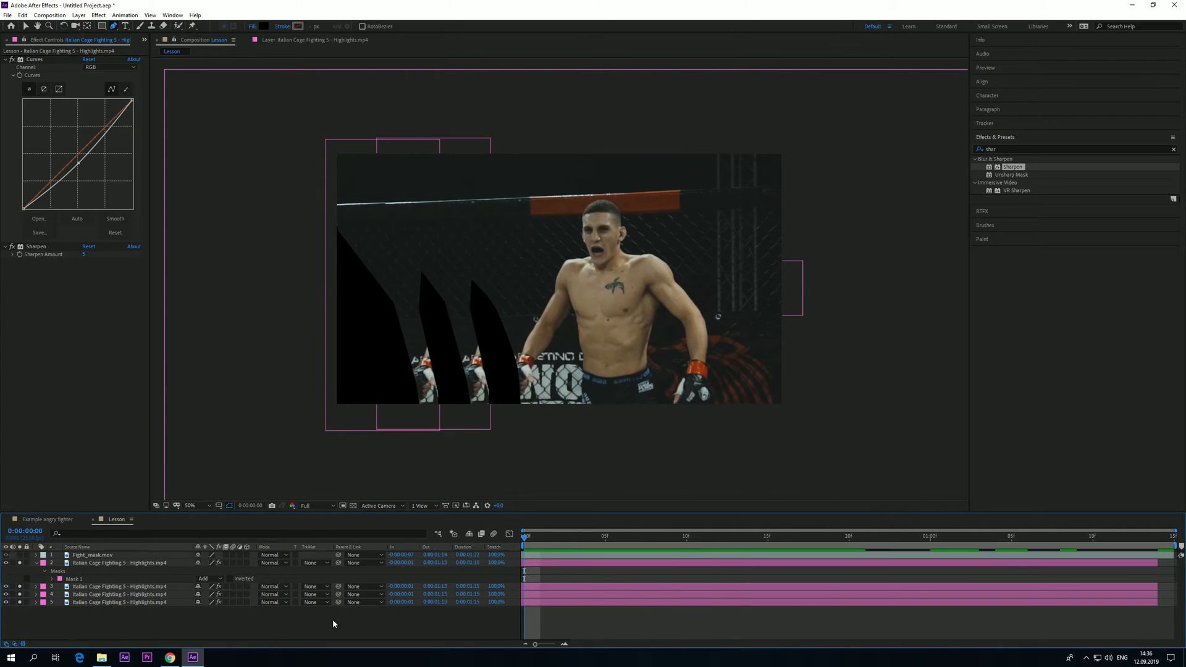
{"action": "left_click_drag", "start_coordinate": [537, 538], "coordinate": [870, 535]}
{"action": "key", "text": "space"}
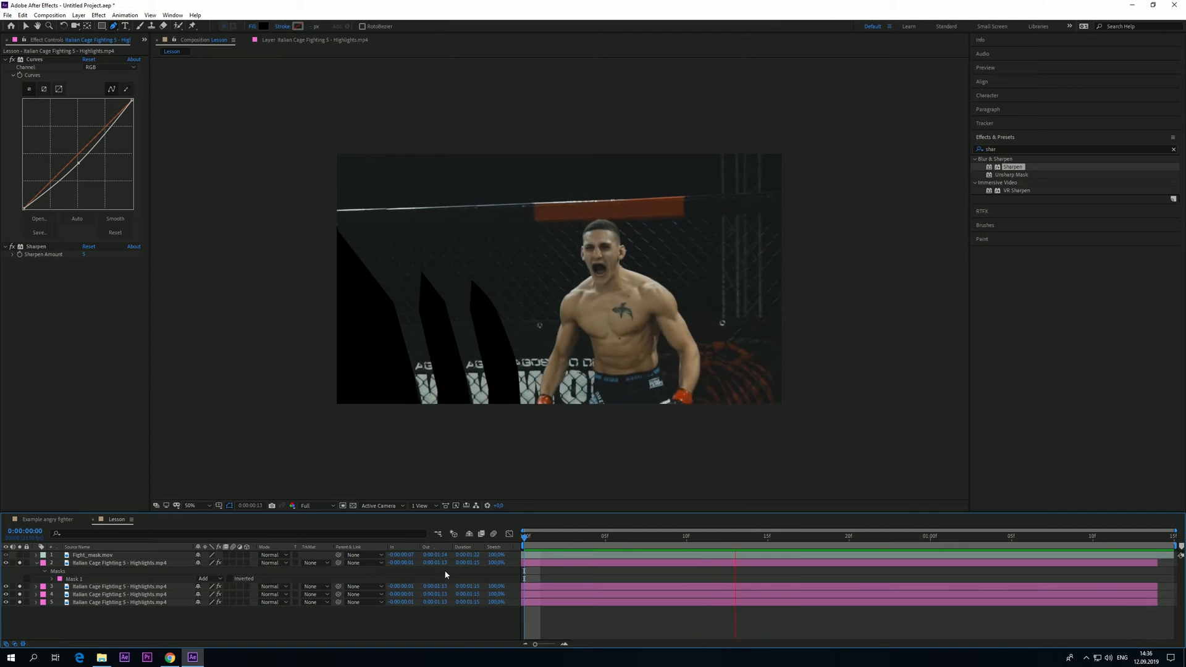
{"action": "key", "text": "space"}
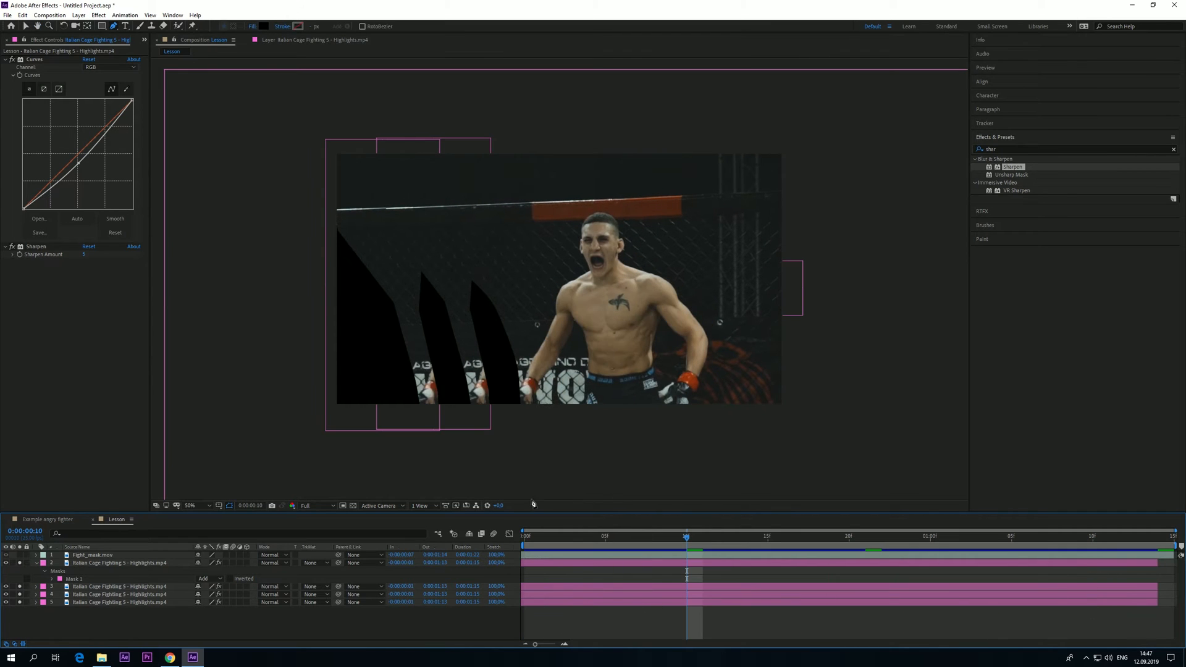
Widen the second patch's mask on layer 3 by moving its right-edge and lower points toward the fighter
{"action": "left_click", "coordinate": [537, 587]}
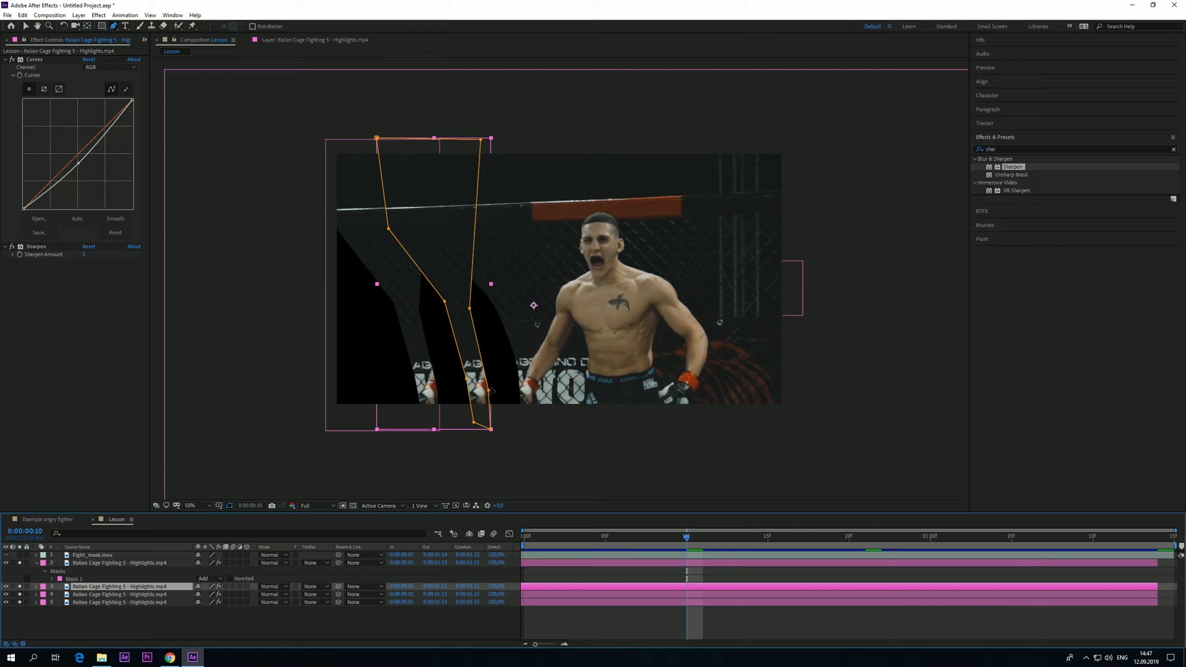
{"action": "left_click_drag", "start_coordinate": [470, 309], "coordinate": [488, 301]}
{"action": "left_click_drag", "start_coordinate": [488, 391], "coordinate": [527, 388]}
{"action": "left_click_drag", "start_coordinate": [488, 302], "coordinate": [490, 296]}
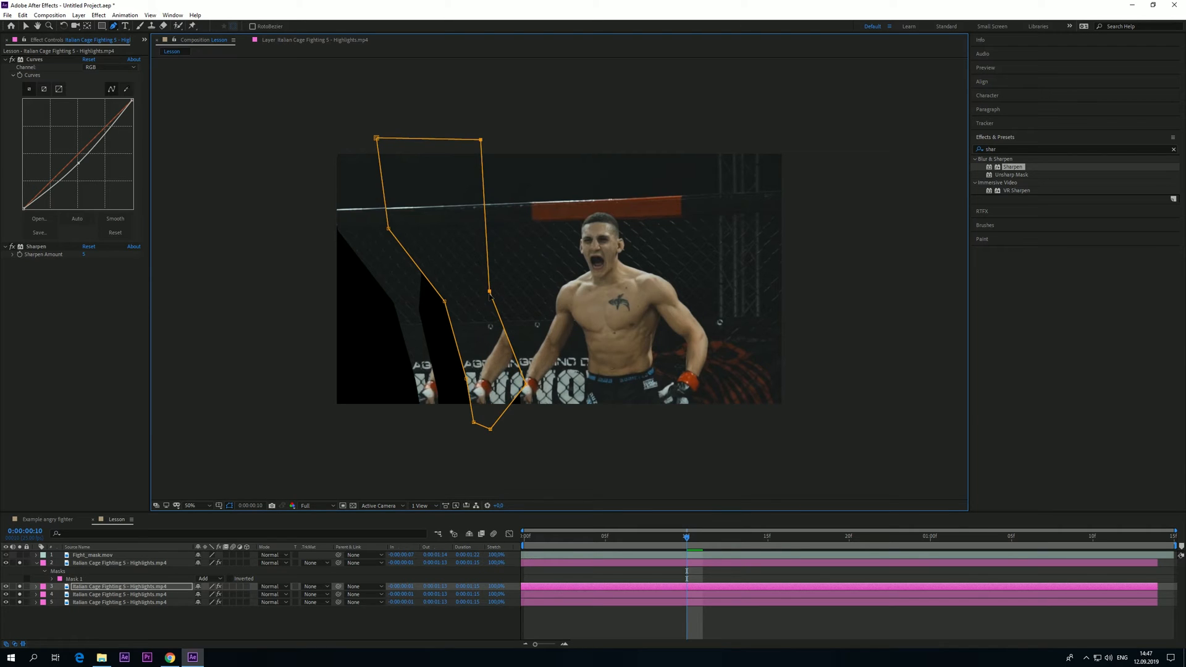
{"action": "left_click_drag", "start_coordinate": [491, 429], "coordinate": [514, 437]}
Reshape the left edge of the second patch's mask by adjusting its bend and lower points, checking the fit at 0:00:00:18
{"action": "left_click_drag", "start_coordinate": [467, 379], "coordinate": [478, 373]}
{"action": "left_click_drag", "start_coordinate": [474, 423], "coordinate": [481, 418]}
{"action": "left_click_drag", "start_coordinate": [445, 302], "coordinate": [451, 300]}
{"action": "left_click_drag", "start_coordinate": [389, 229], "coordinate": [390, 248]}
{"action": "left_click_drag", "start_coordinate": [451, 300], "coordinate": [436, 316]}
{"action": "left_click_drag", "start_coordinate": [545, 537], "coordinate": [817, 540]}
{"action": "left_click_drag", "start_coordinate": [437, 315], "coordinate": [448, 321]}
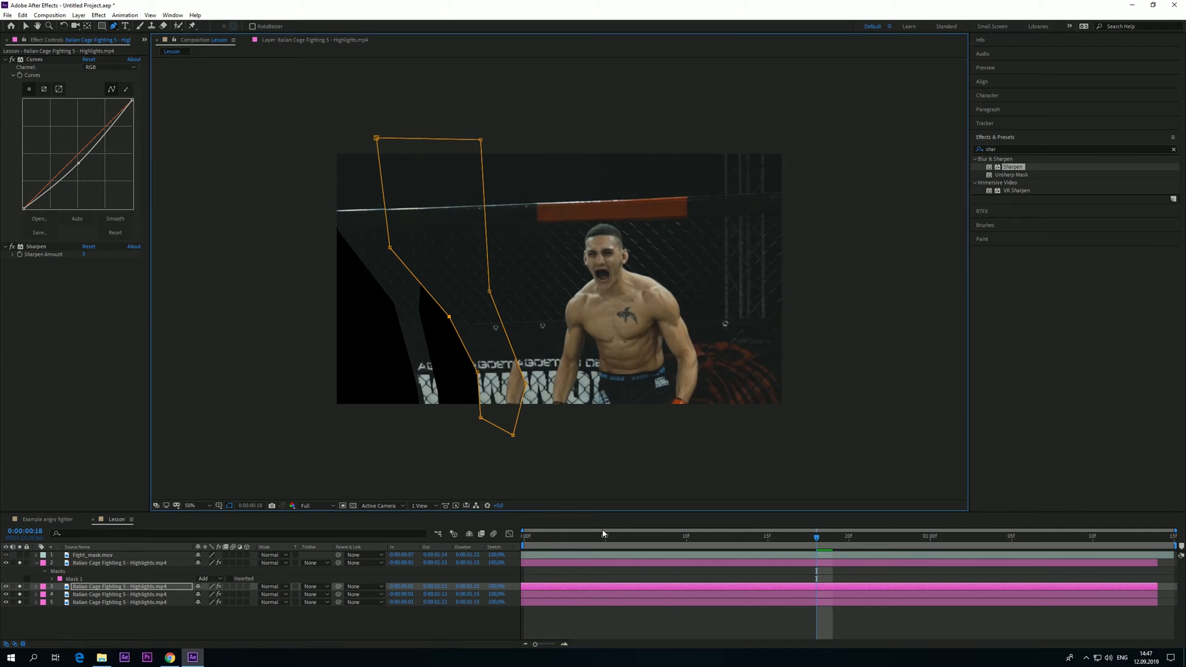
Refine the second patch mask's right edge beside the fighter's arm, using playback and the opening frames to check it
{"action": "key", "text": "space"}
{"action": "key", "text": "space"}
{"action": "mouse_move", "coordinate": [525, 381]}
{"action": "left_mouse_down"}
{"action": "mouse_move", "coordinate": [496, 378]}
{"action": "mouse_move", "coordinate": [521, 371]}
{"action": "left_mouse_up"}
{"action": "left_click_drag", "start_coordinate": [513, 435], "coordinate": [521, 432]}
{"action": "key", "text": "space"}
{"action": "key", "text": "space"}
{"action": "key", "text": "space"}
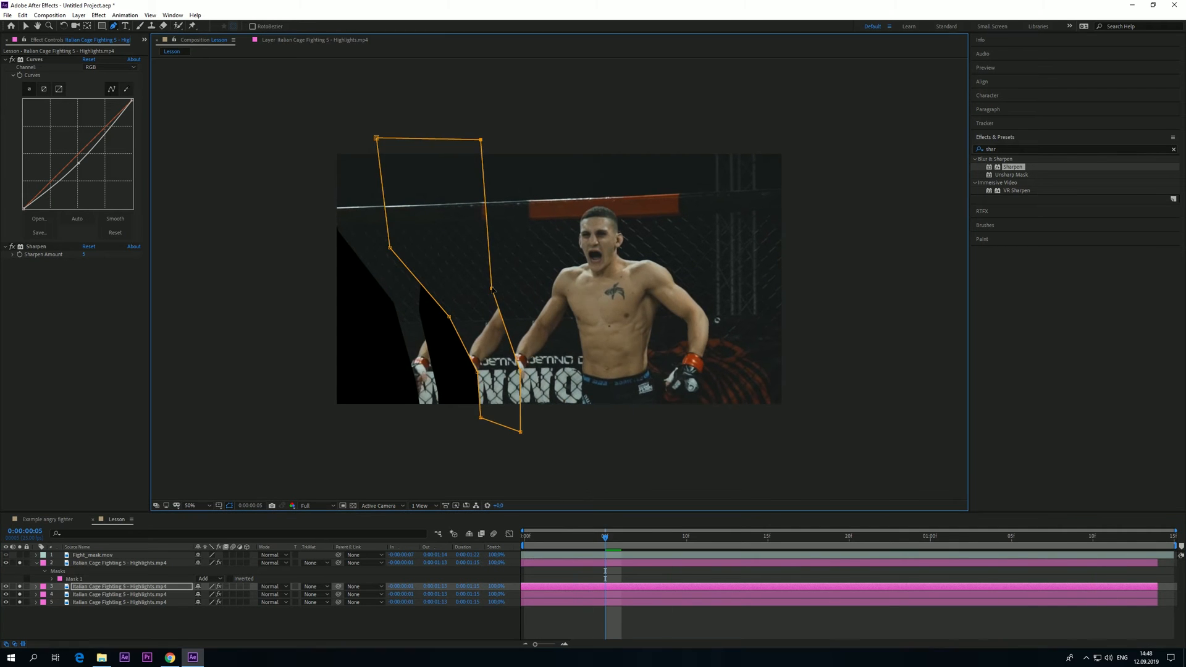
{"action": "left_click", "coordinate": [579, 539]}
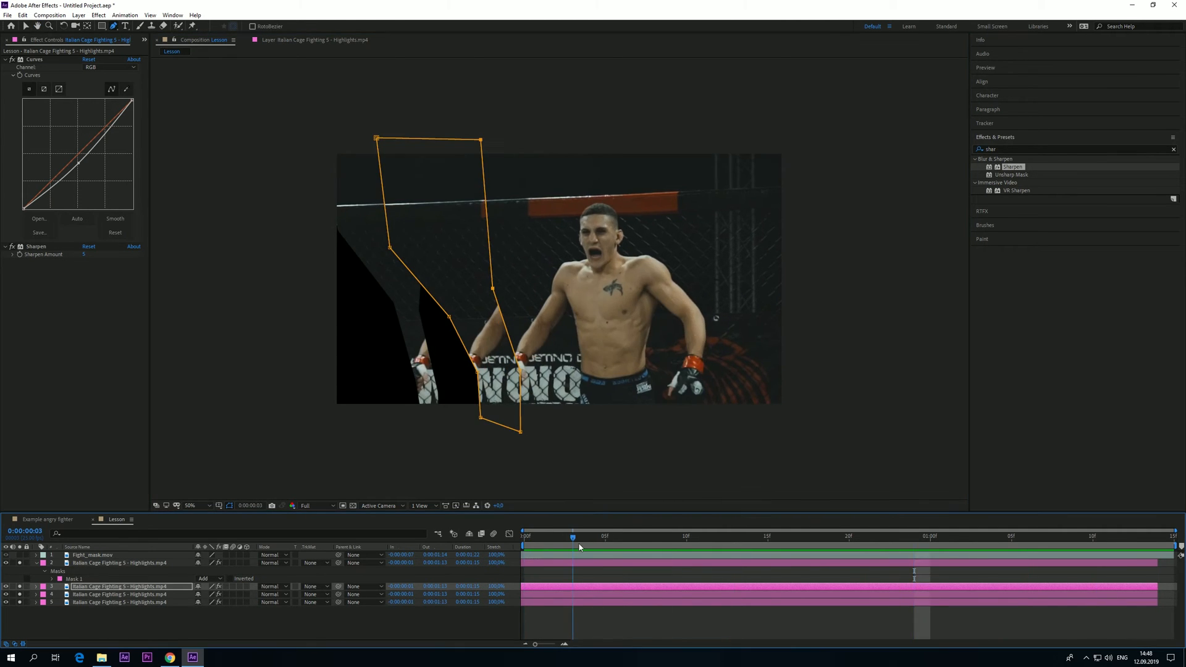
Create a new 1920 × 1080 solid layer coloured black (000000)
{"action": "right_click", "coordinate": [91, 630]}
{"action": "mouse_move", "coordinate": [132, 527]}
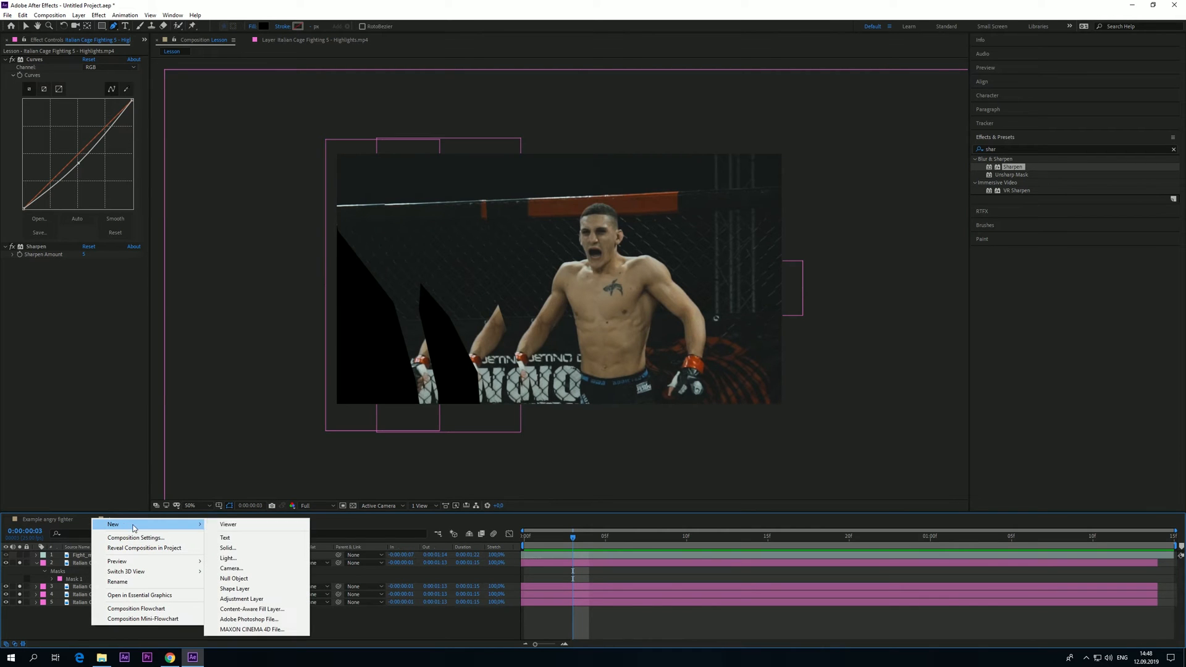
{"action": "left_click", "coordinate": [230, 548]}
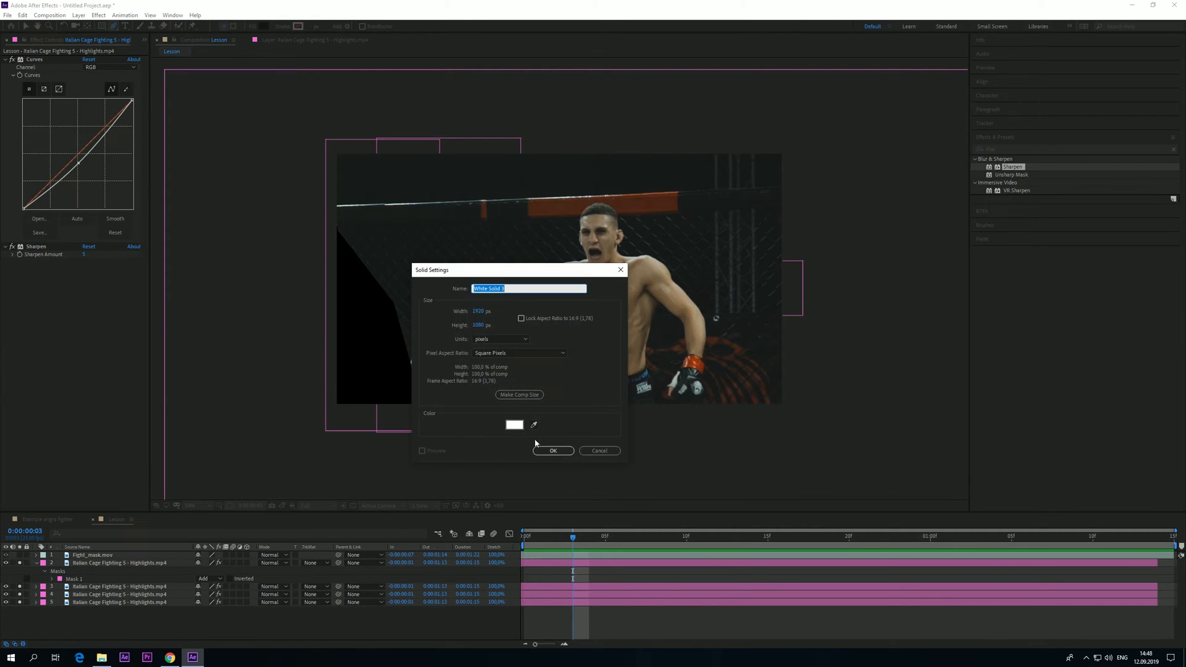
{"action": "left_click", "coordinate": [515, 425]}
{"action": "left_click", "coordinate": [192, 430]}
{"action": "left_click", "coordinate": [375, 333]}
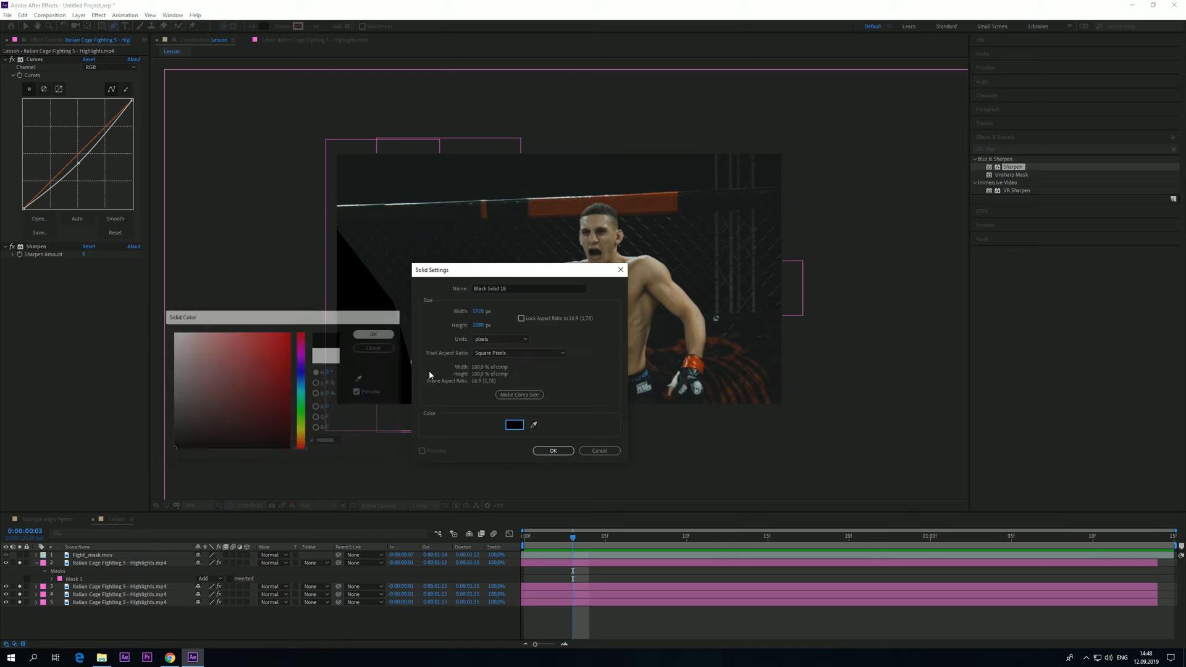
{"action": "left_click", "coordinate": [553, 450]}
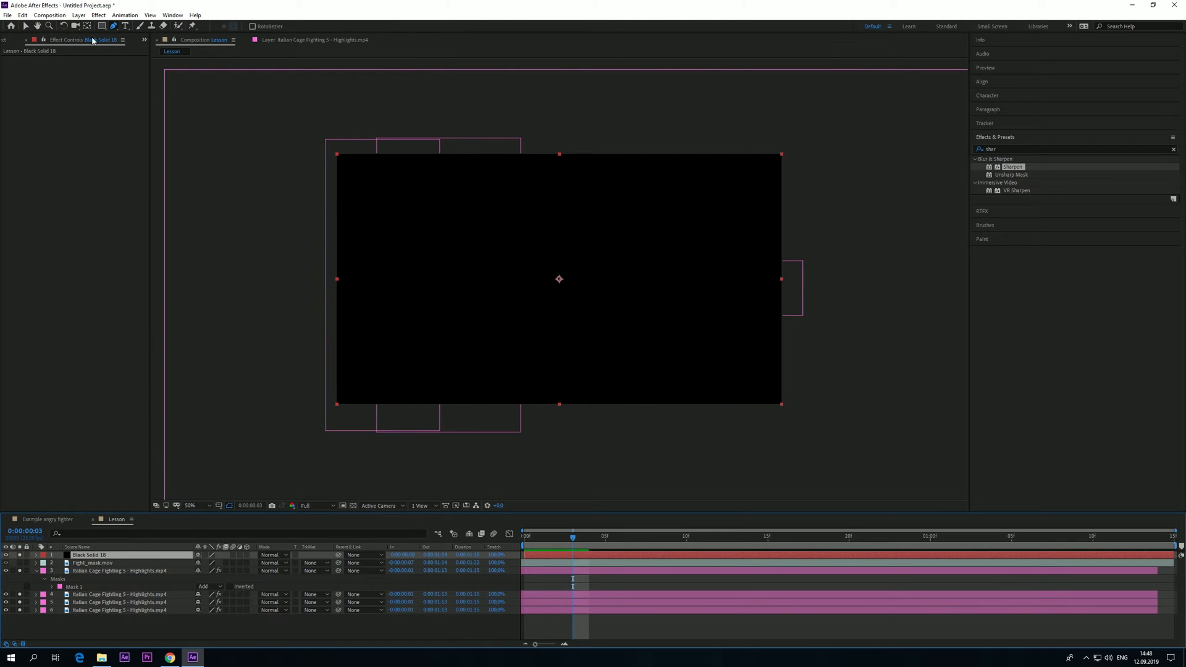
Draw a large elliptical mask around the fighter's area on the black solid, with its left point moved slightly inward
{"action": "left_click_drag", "start_coordinate": [102, 26], "coordinate": [129, 50]}
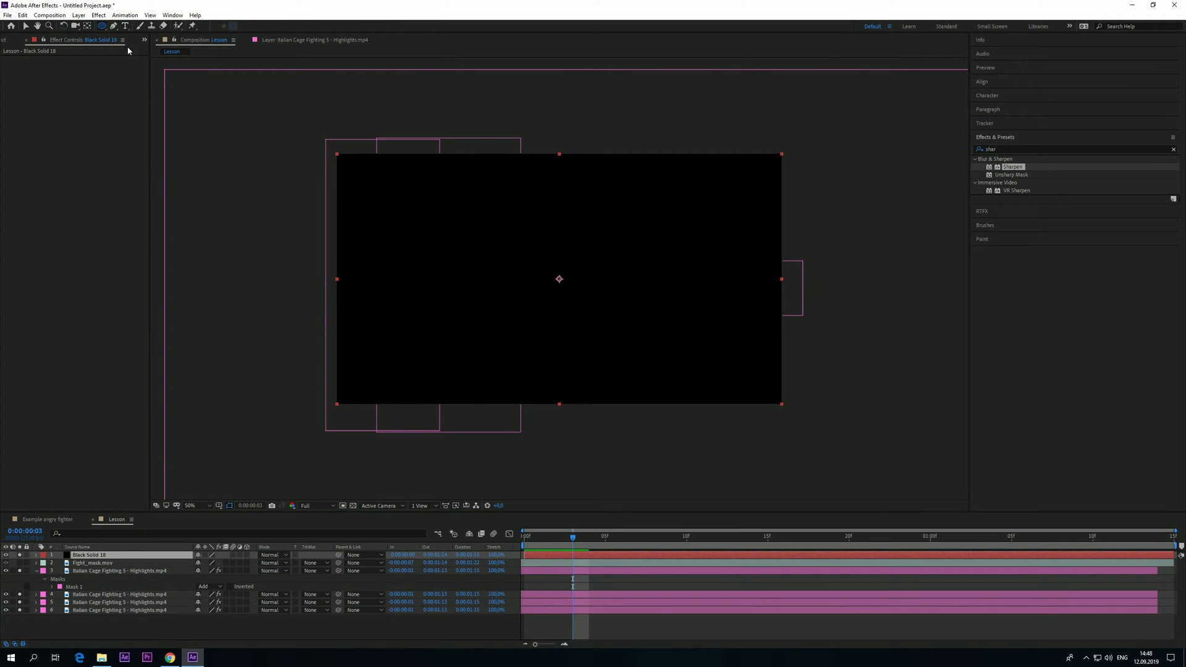
{"action": "left_click_drag", "start_coordinate": [372, 123], "coordinate": [861, 357]}
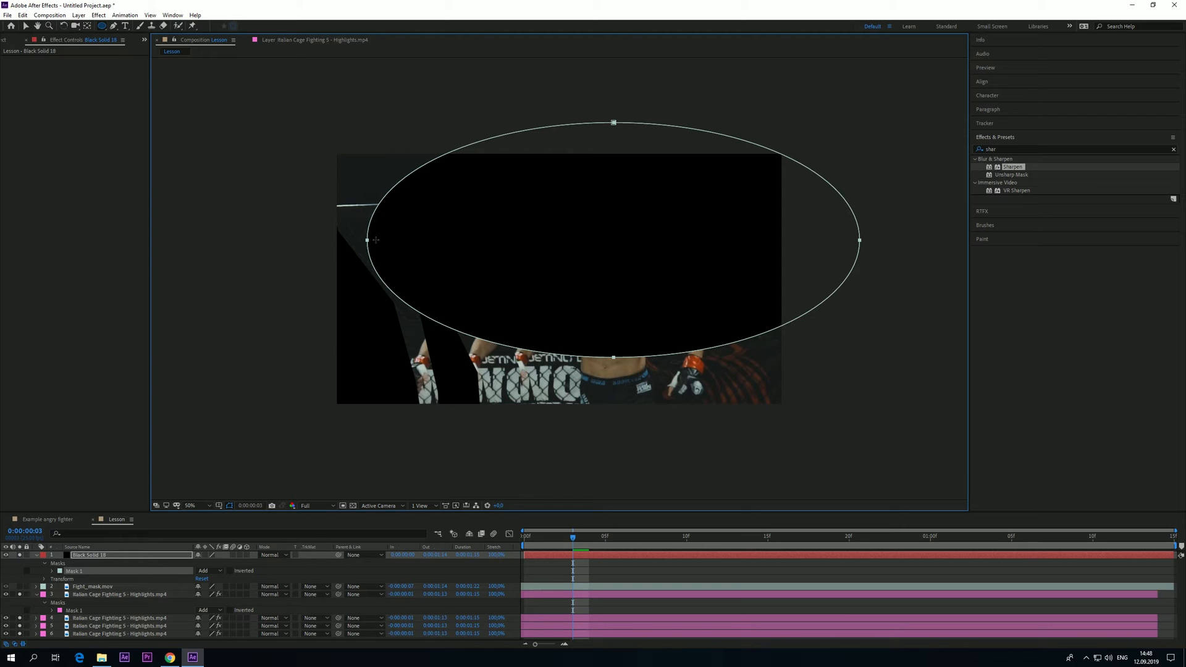
{"action": "key", "text": "v"}
{"action": "left_click_drag", "start_coordinate": [368, 240], "coordinate": [392, 242]}
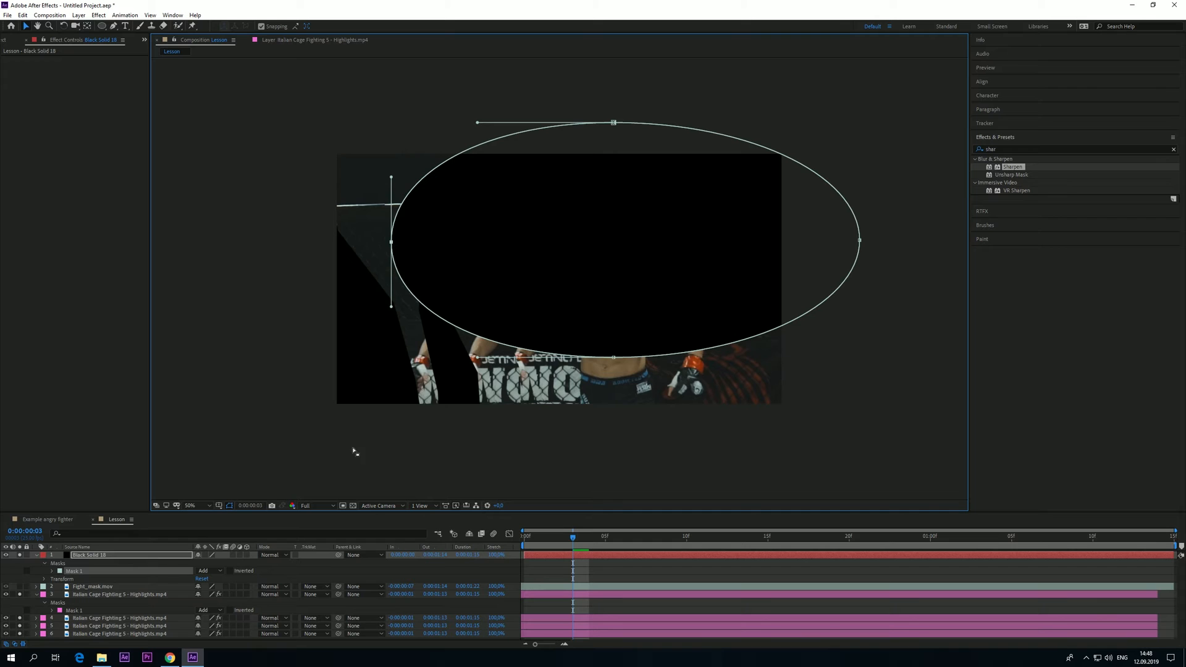
Feather the elliptical mask's edges and set its mode to Subtract so the solid darkens only the surroundings
{"action": "left_click", "coordinate": [121, 559]}
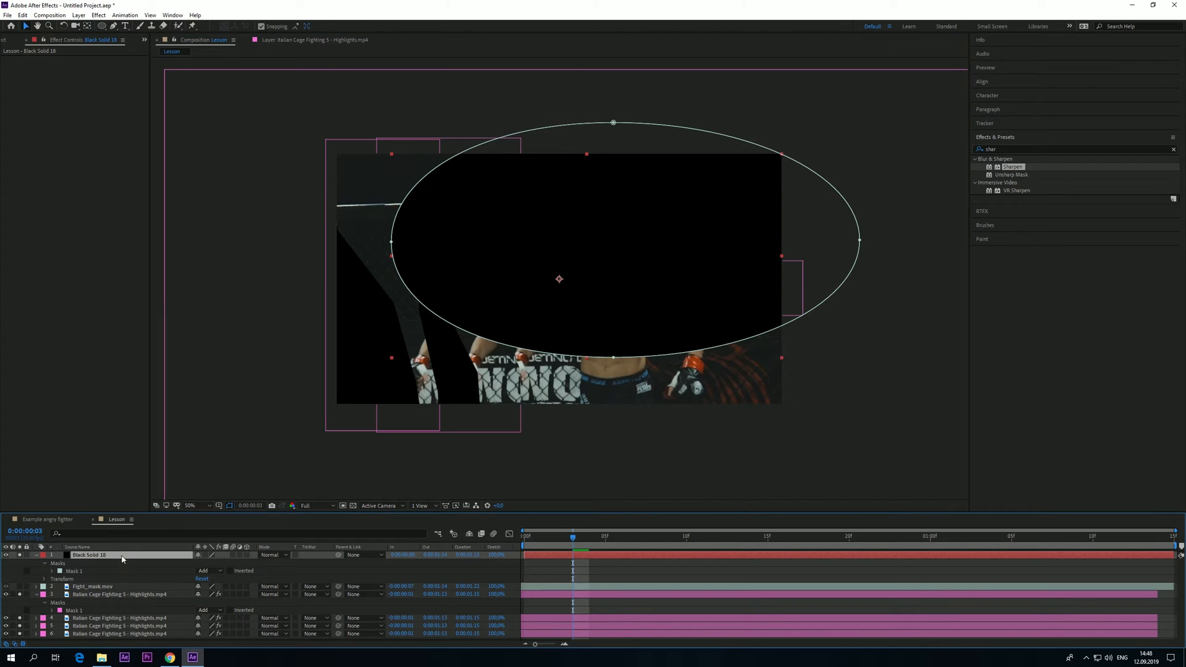
{"action": "left_click", "coordinate": [52, 572]}
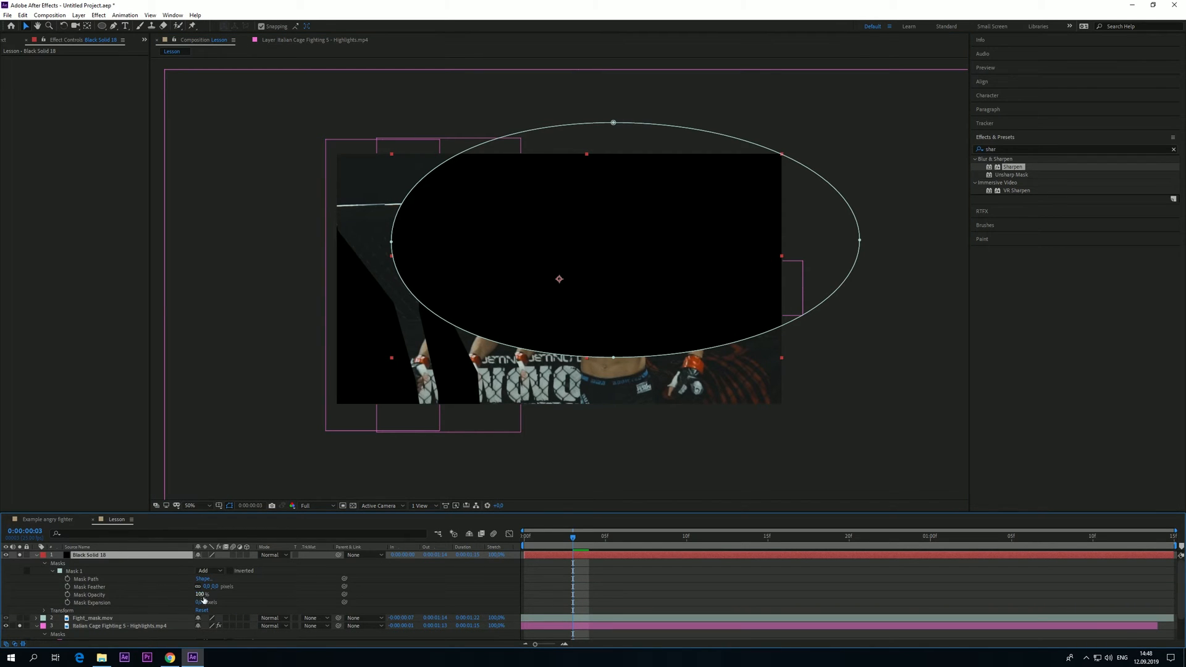
{"action": "left_click_drag", "start_coordinate": [207, 588], "coordinate": [357, 594]}
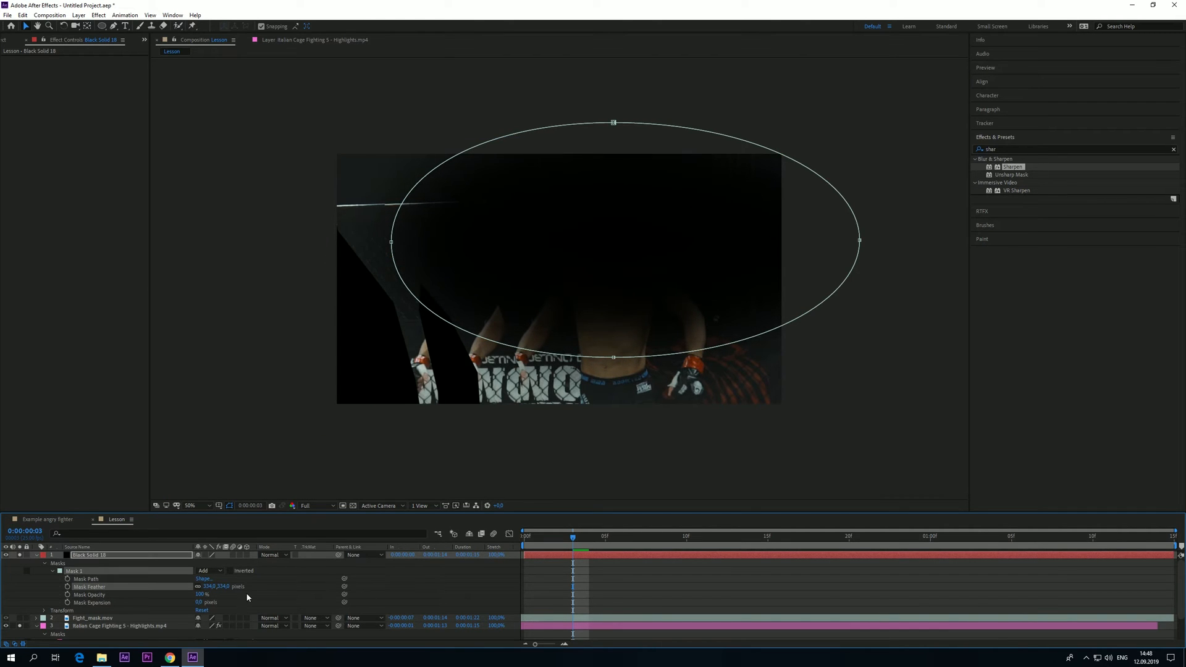
{"action": "left_click", "coordinate": [297, 577]}
{"action": "left_click", "coordinate": [149, 572]}
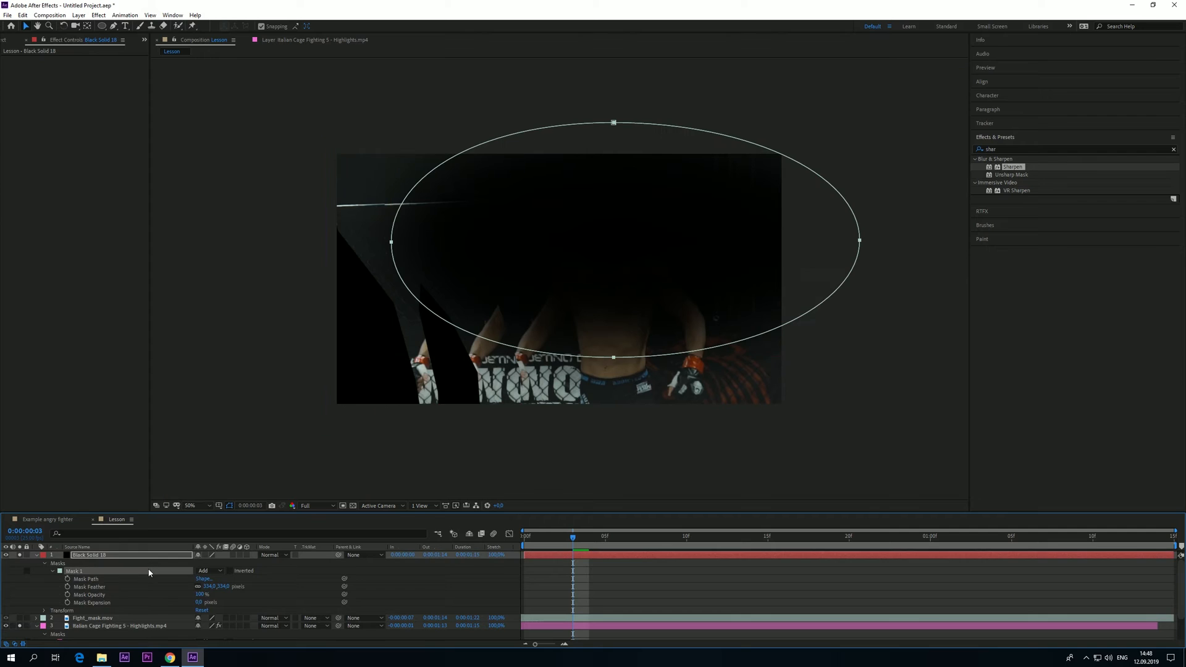
{"action": "left_click", "coordinate": [202, 572]}
{"action": "left_click", "coordinate": [222, 602]}
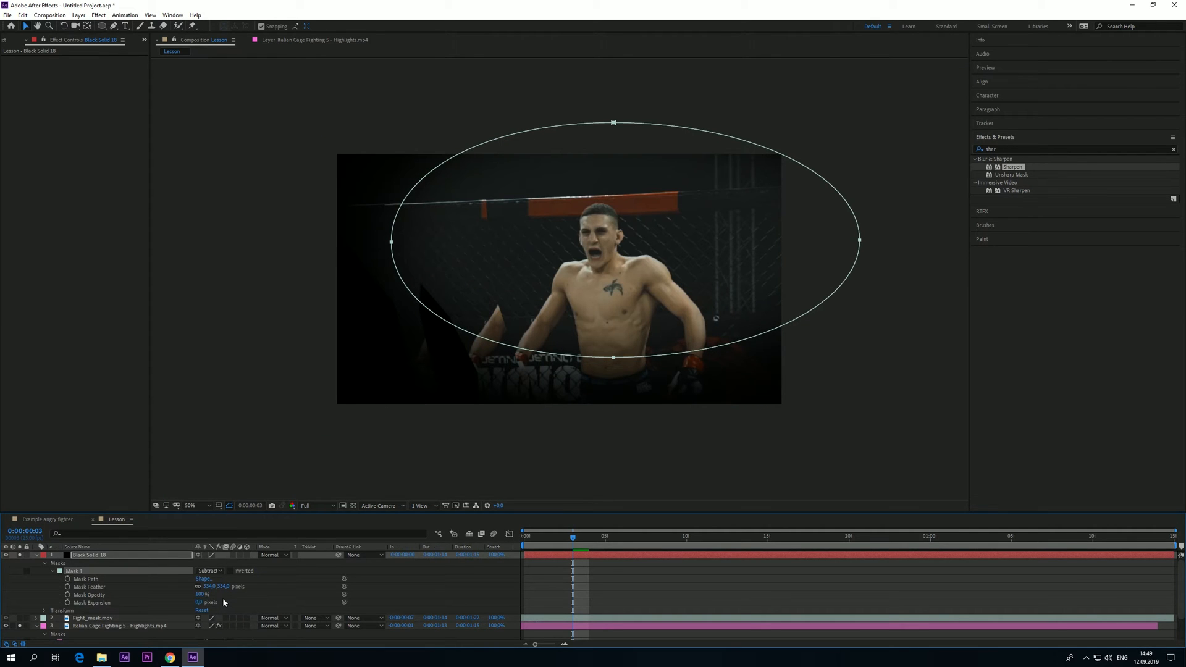
Increase the elliptical mask's feather and enlarge the ellipse by moving its four points outward
{"action": "left_click_drag", "start_coordinate": [210, 586], "coordinate": [349, 589]}
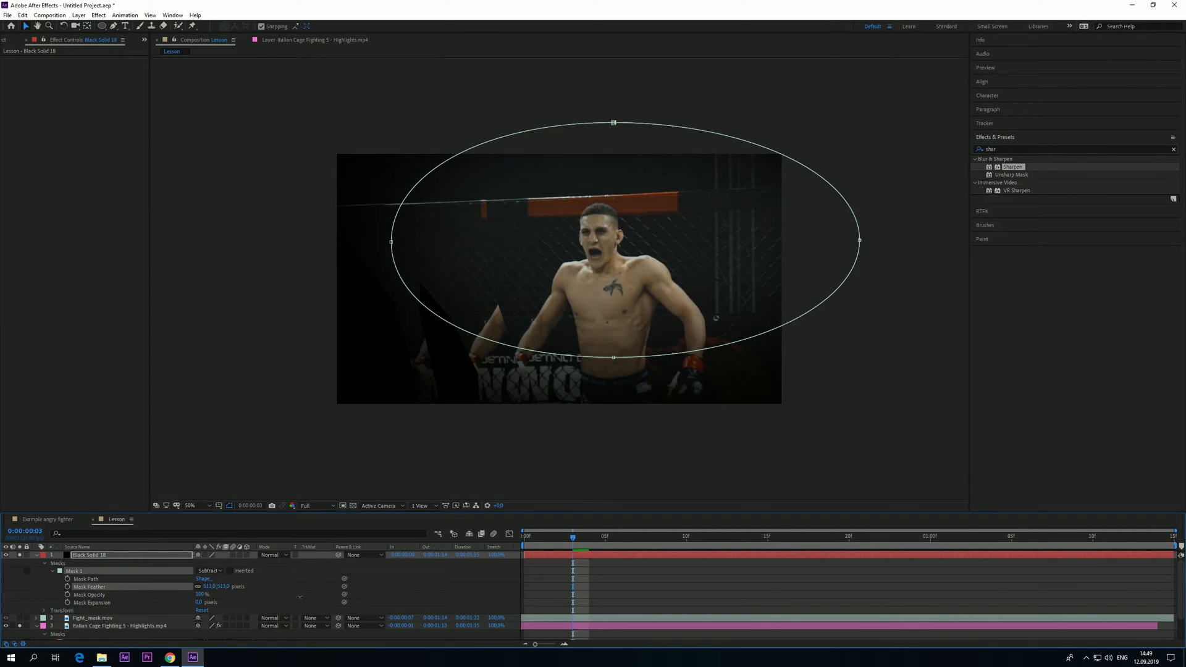
{"action": "left_click_drag", "start_coordinate": [613, 122], "coordinate": [615, 75]}
{"action": "left_click_drag", "start_coordinate": [859, 241], "coordinate": [890, 234]}
{"action": "left_click_drag", "start_coordinate": [614, 358], "coordinate": [617, 369]}
{"action": "left_click_drag", "start_coordinate": [389, 241], "coordinate": [375, 233]}
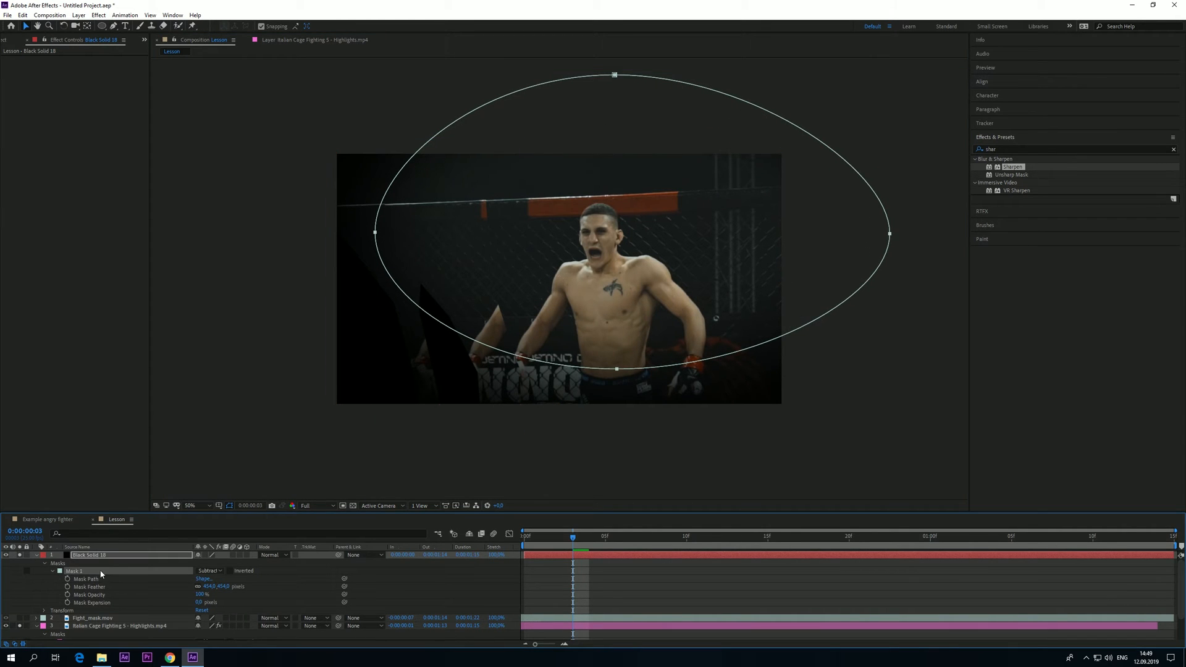
Shift the whole elliptical mask up and to the right, adjusting its lower and left points to darken the frame's lower-left area
{"action": "left_click_drag", "start_coordinate": [620, 375], "coordinate": [652, 350]}
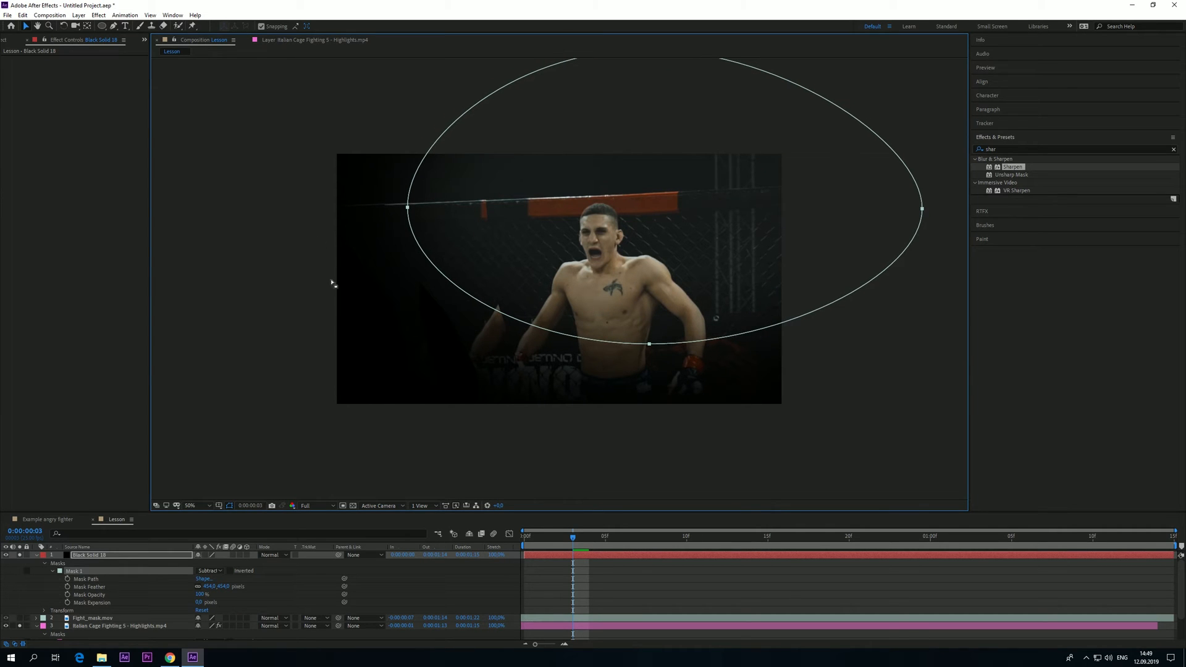
{"action": "left_click_drag", "start_coordinate": [646, 349], "coordinate": [658, 346]}
{"action": "left_click_drag", "start_coordinate": [414, 208], "coordinate": [408, 196]}
{"action": "left_click_drag", "start_coordinate": [692, 365], "coordinate": [626, 365]}
{"action": "left_click", "coordinate": [275, 598]}
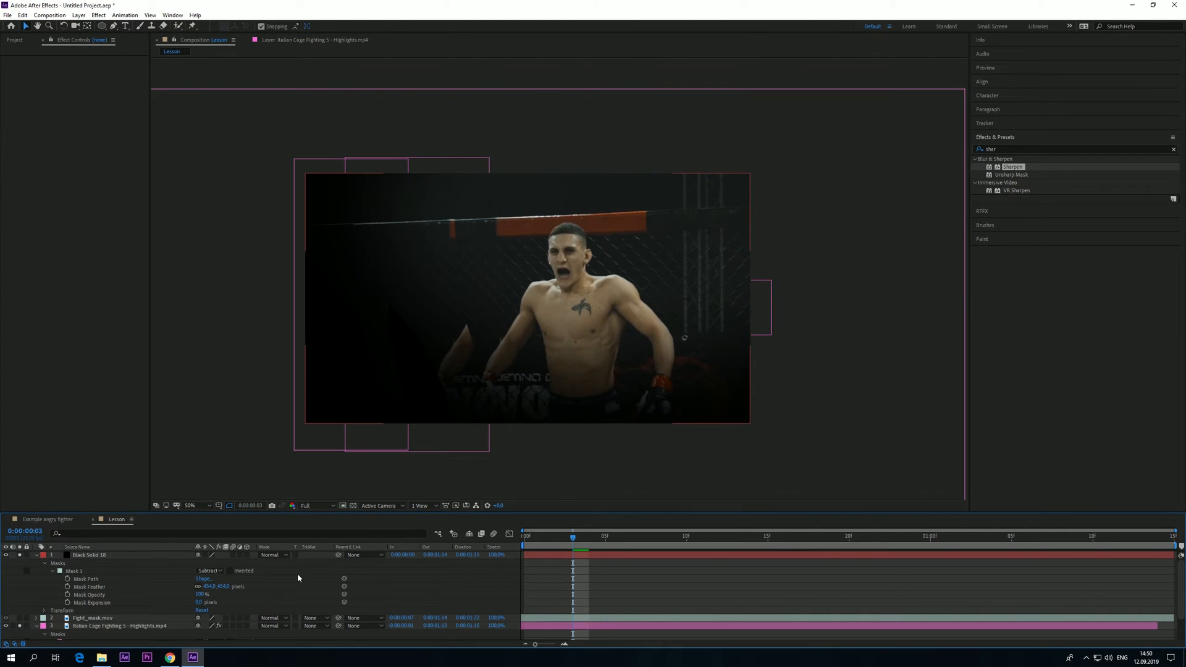
Raise the black solid's mask feather to about 545 pixels and collapse the expanded layer properties
{"action": "left_click", "coordinate": [120, 557]}
{"action": "left_click_drag", "start_coordinate": [222, 587], "coordinate": [232, 587]}
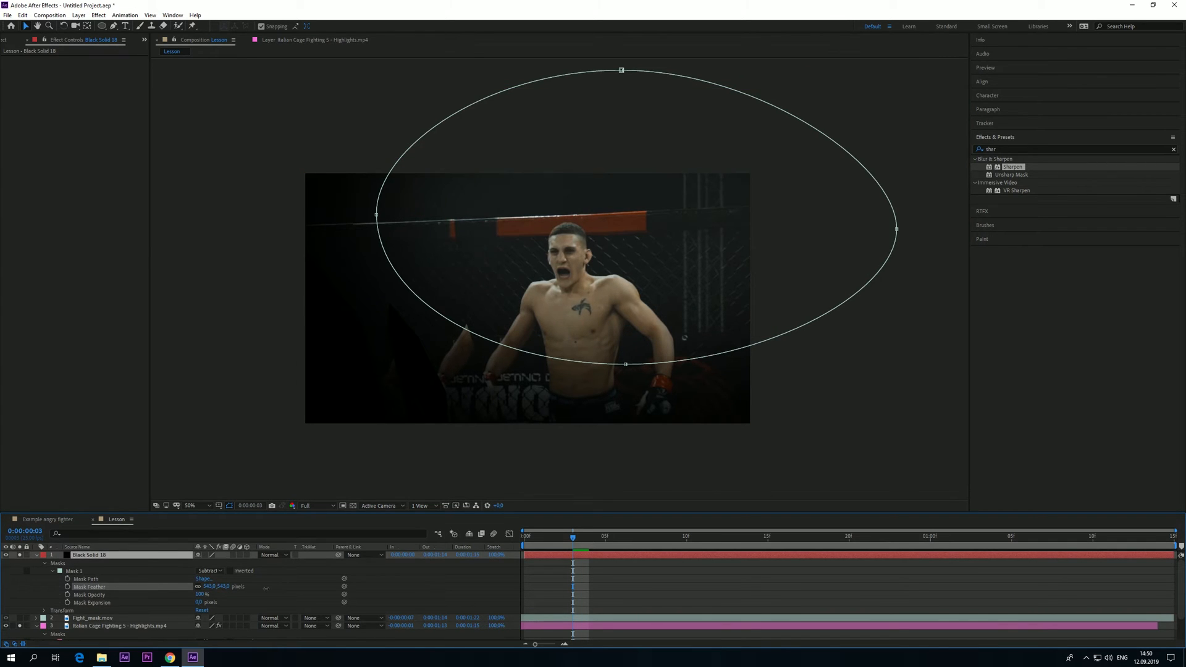
{"action": "left_click", "coordinate": [271, 593]}
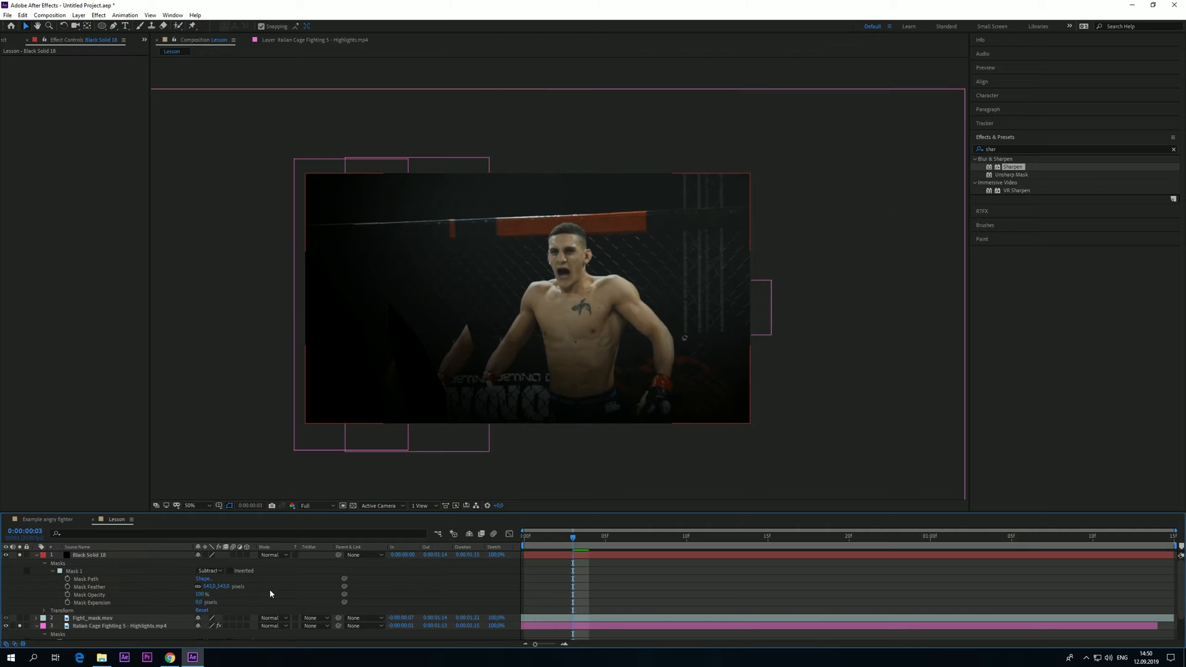
{"action": "left_click", "coordinate": [36, 555]}
{"action": "left_click", "coordinate": [36, 571]}
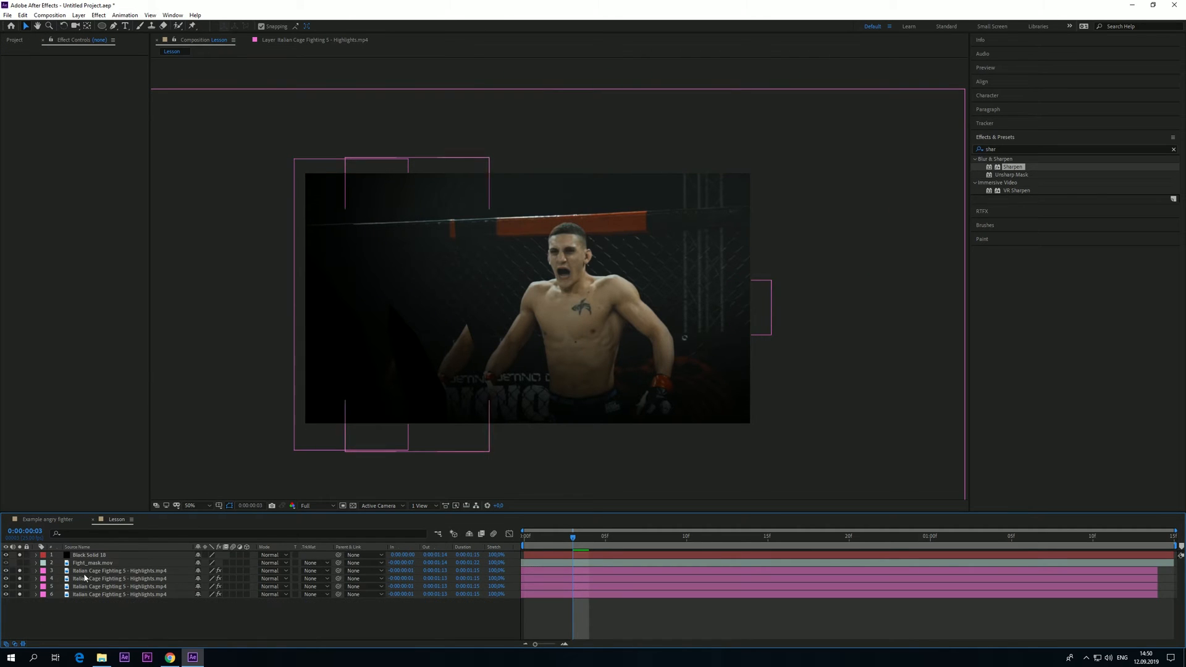
Place Fight_mask.mov above the black solid, check the fighter cutout at 0:00:00:16, and hide the cutout layer
{"action": "left_click", "coordinate": [80, 556]}
{"action": "mouse_move", "coordinate": [80, 559]}
{"action": "left_mouse_down"}
{"action": "mouse_move", "coordinate": [90, 570]}
{"action": "mouse_move", "coordinate": [100, 558]}
{"action": "mouse_move", "coordinate": [84, 564]}
{"action": "left_mouse_up"}
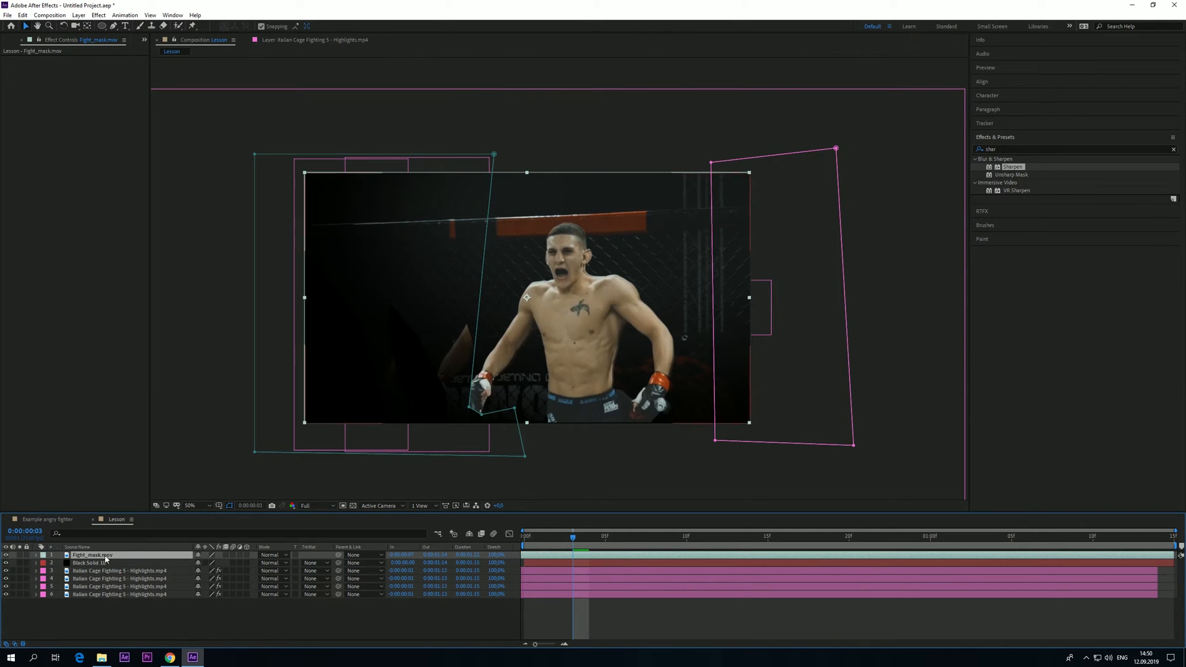
{"action": "left_click", "coordinate": [122, 618]}
{"action": "left_click_drag", "start_coordinate": [573, 536], "coordinate": [791, 539]}
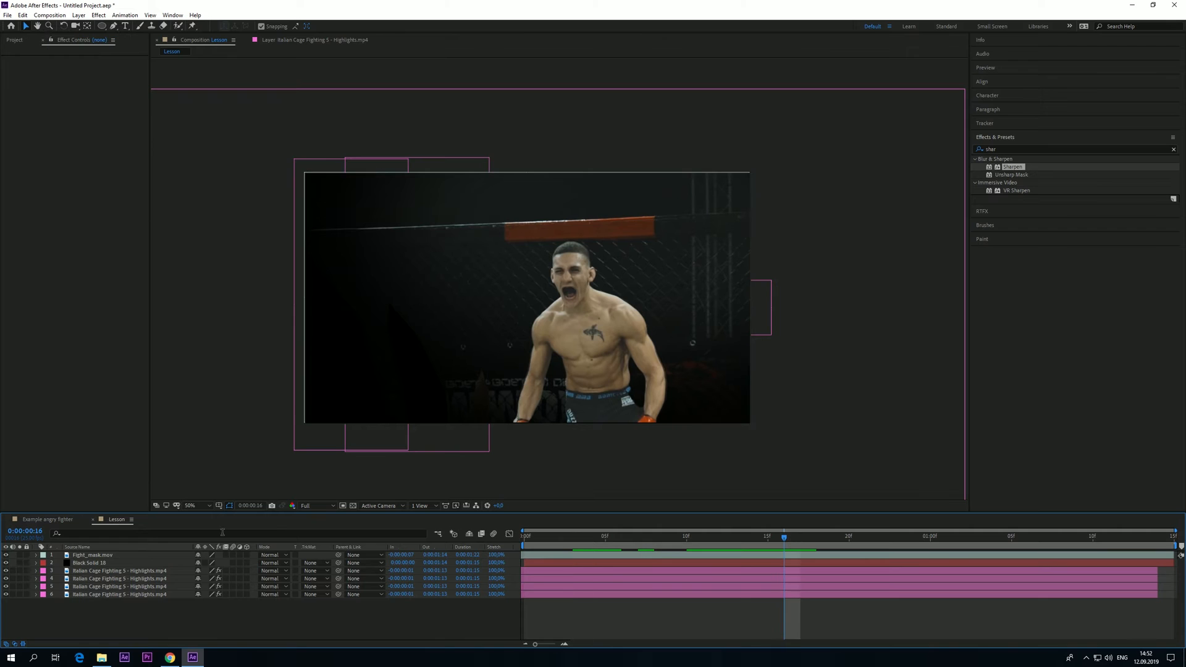
{"action": "left_click", "coordinate": [5, 555]}
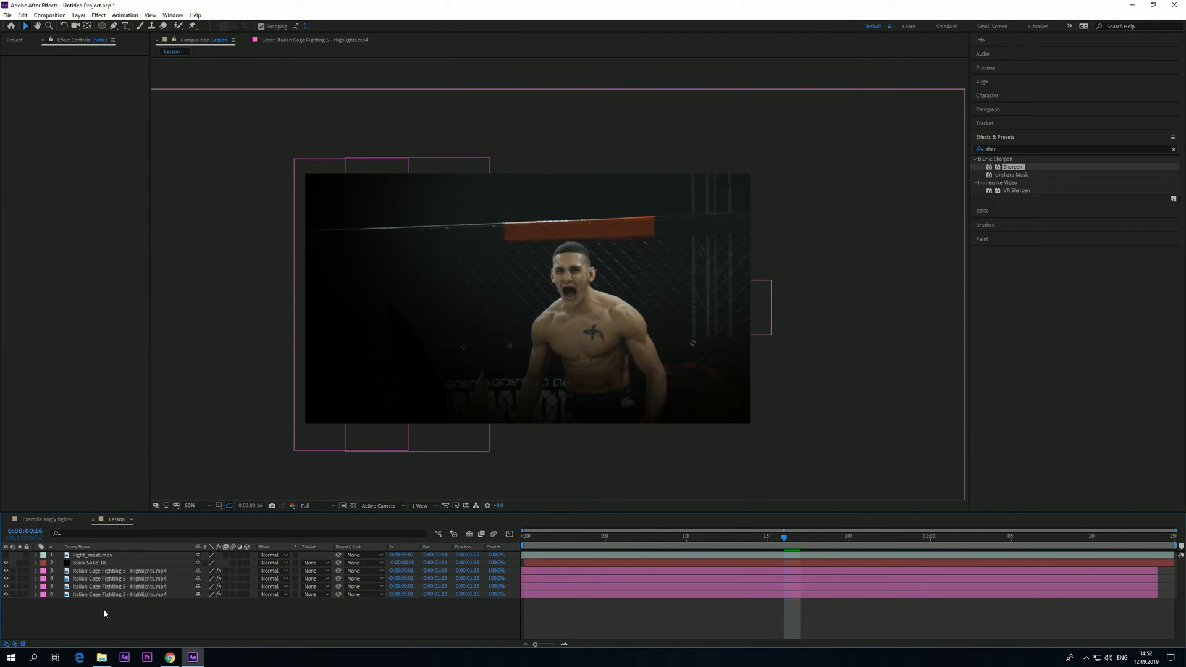
Add the Fire 028 Ray Shot Up element from the RTFX fire effects as the top layer of the Lesson composition
{"action": "left_click", "coordinate": [982, 210]}
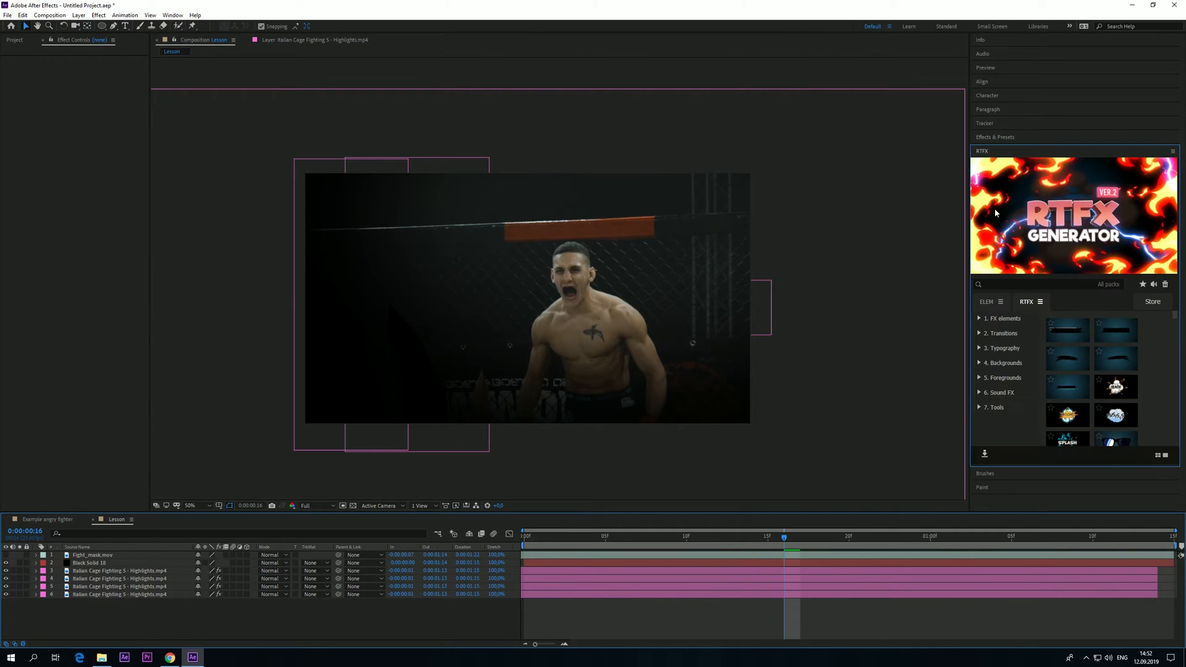
{"action": "left_click", "coordinate": [987, 319]}
{"action": "scroll", "coordinate": [1001, 389], "scroll_direction": "down", "scroll_amount": 2}
{"action": "left_click", "coordinate": [999, 373]}
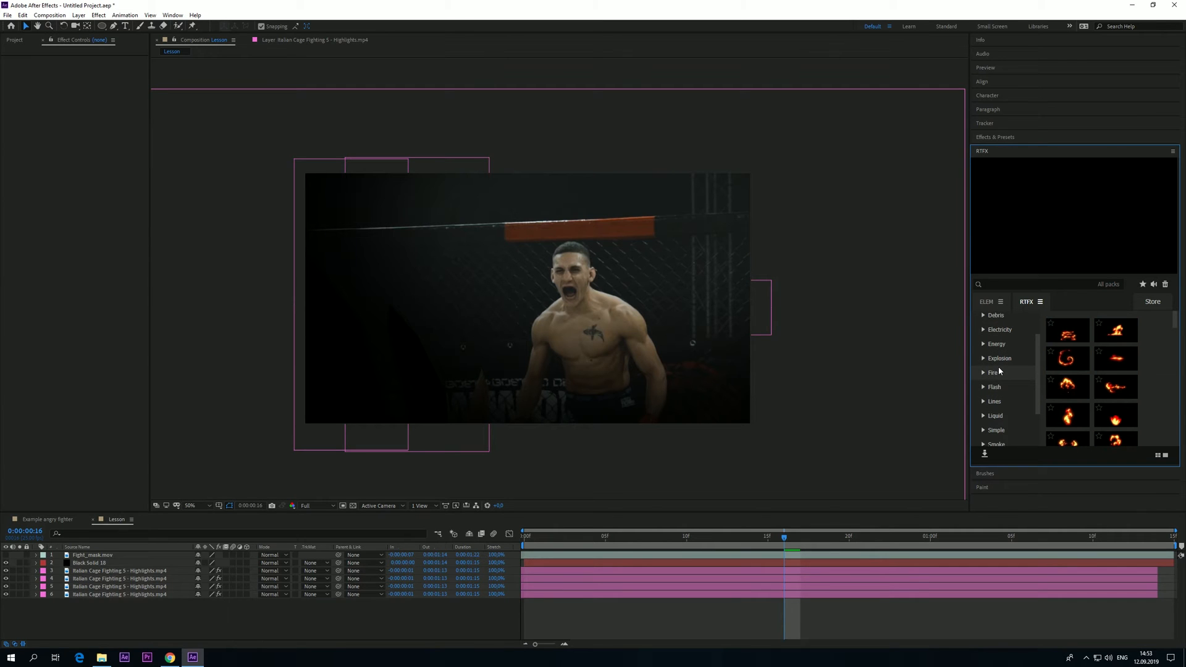
{"action": "scroll", "coordinate": [1059, 399], "scroll_direction": "down", "scroll_amount": 3}
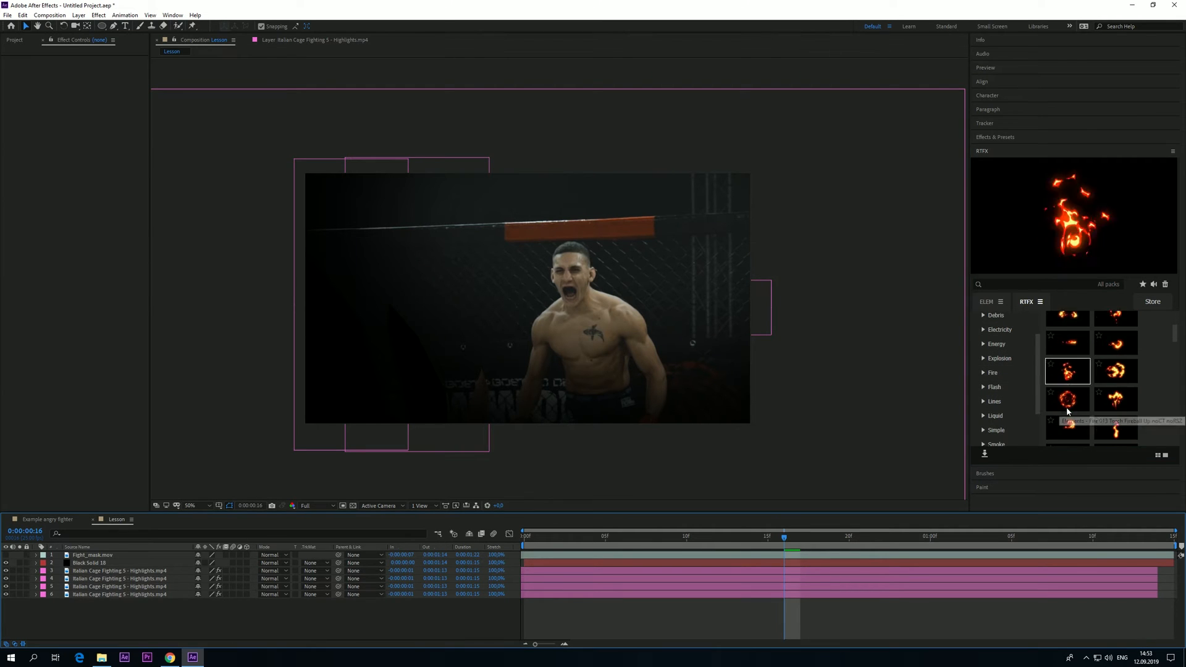
{"action": "scroll", "coordinate": [1088, 388], "scroll_direction": "down", "scroll_amount": 4}
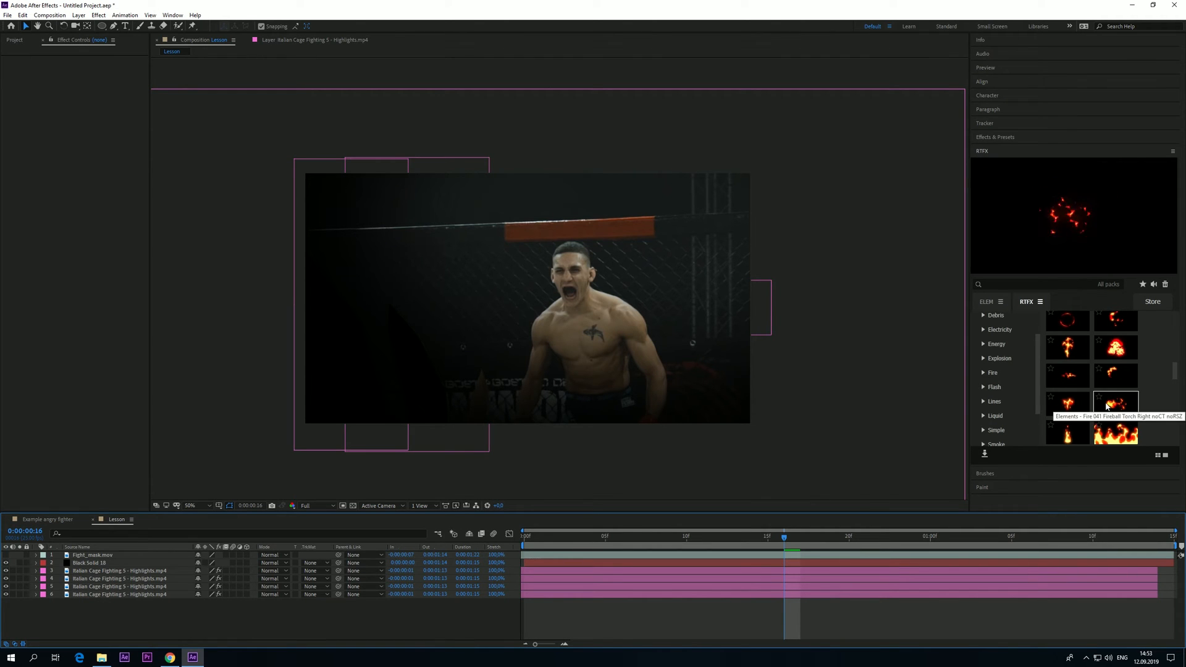
{"action": "scroll", "coordinate": [1106, 364], "scroll_direction": "up", "scroll_amount": 3}
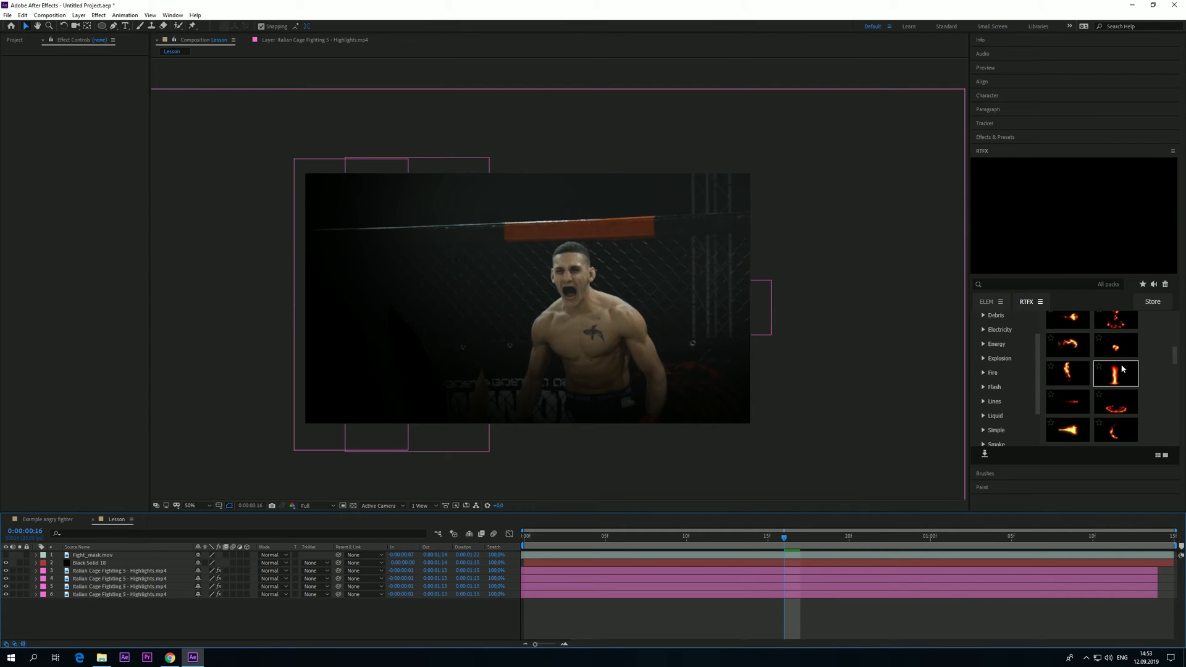
{"action": "left_click_drag", "start_coordinate": [1124, 378], "coordinate": [666, 587]}
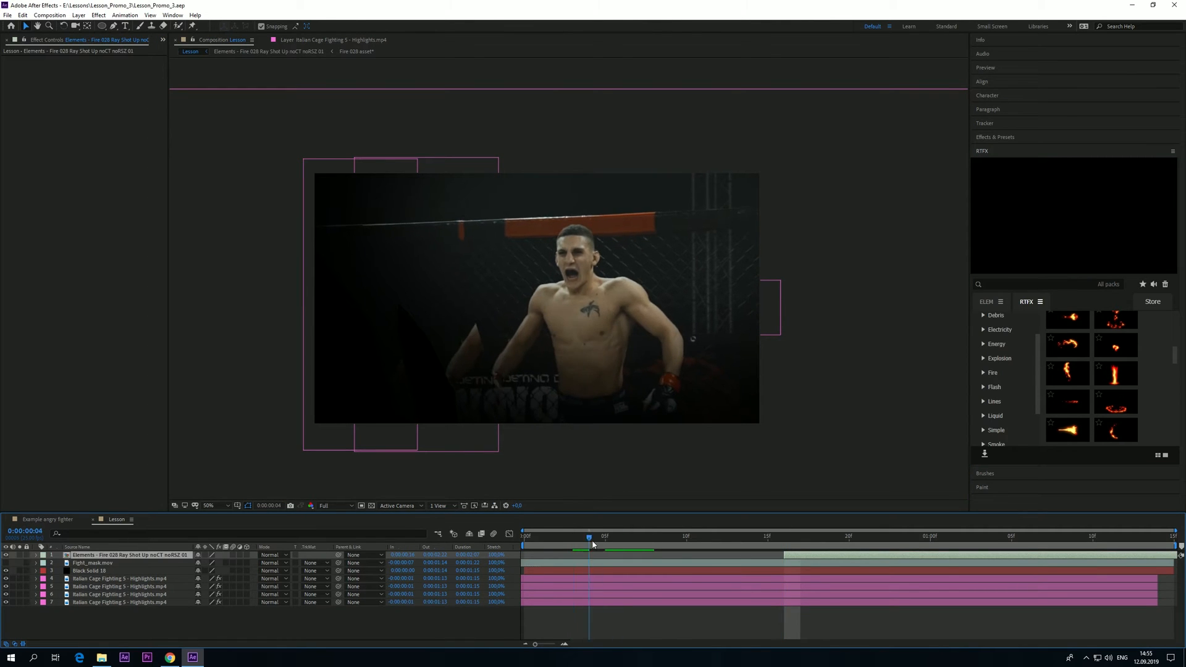
Move the fire layer to start at 0:00:00:05 and preview its opening flames
{"action": "left_click_drag", "start_coordinate": [807, 554], "coordinate": [715, 554]}
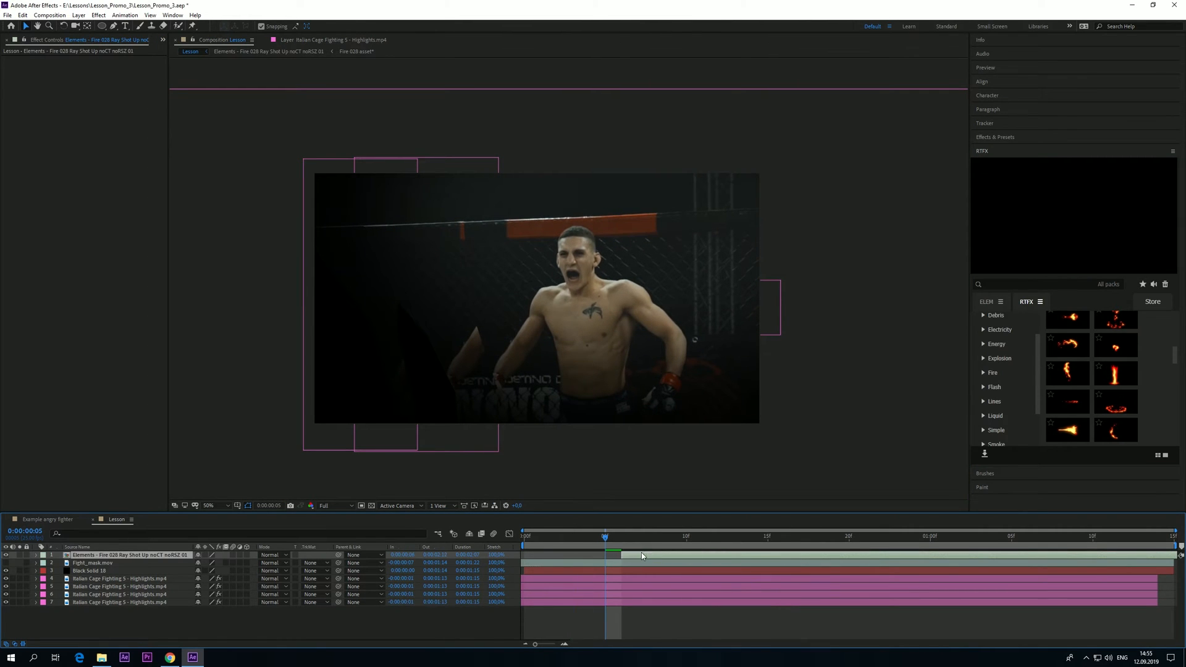
{"action": "left_click_drag", "start_coordinate": [641, 553], "coordinate": [626, 553]}
{"action": "key", "text": "space"}
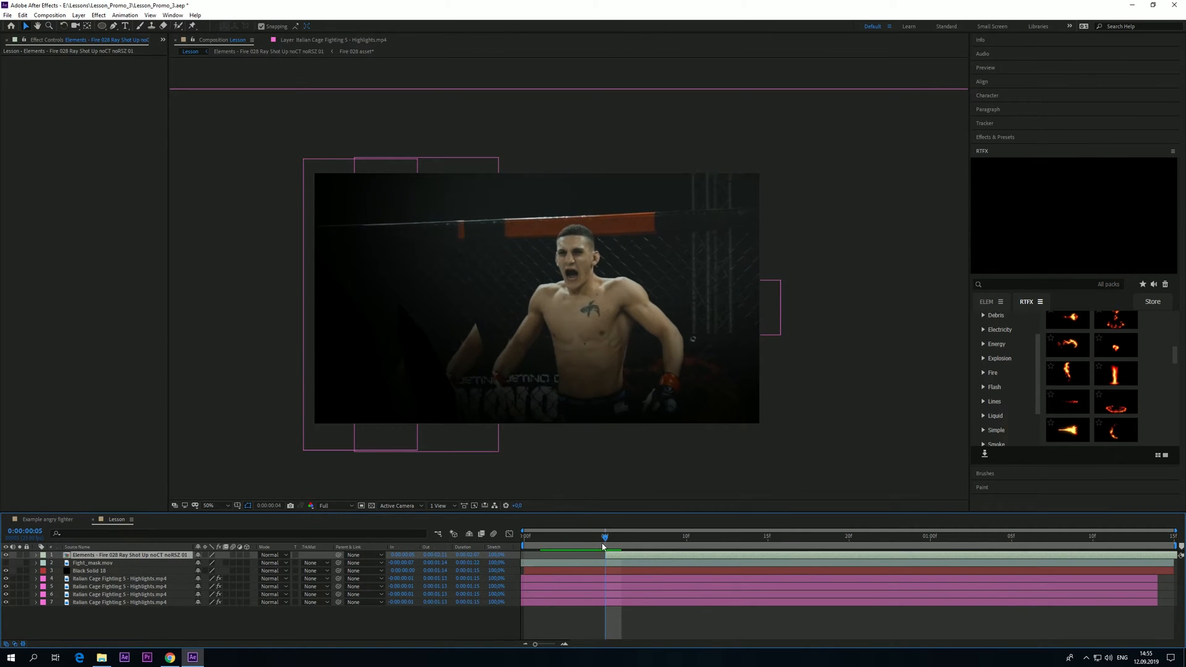
{"action": "key", "text": "space"}
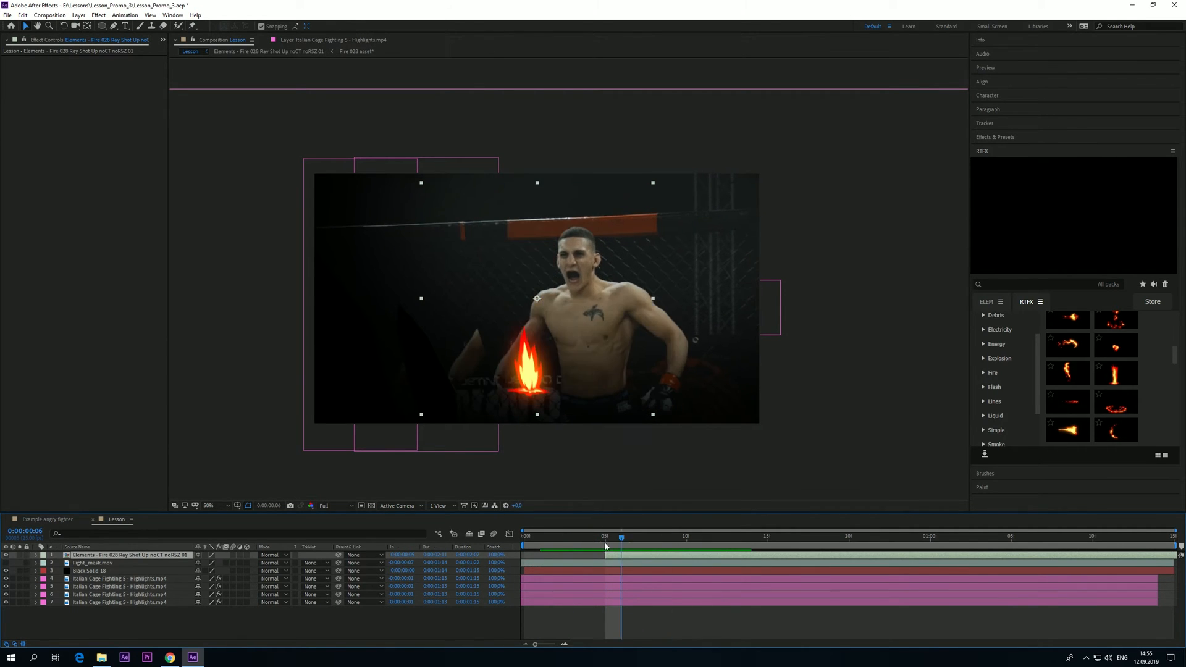
{"action": "key", "text": "space"}
{"action": "key", "text": "space"}
Enable time remapping on the fire layer and add keyframes at 0:00:00:10 and 0:00:01:07
{"action": "left_click_drag", "start_coordinate": [617, 548], "coordinate": [685, 548]}
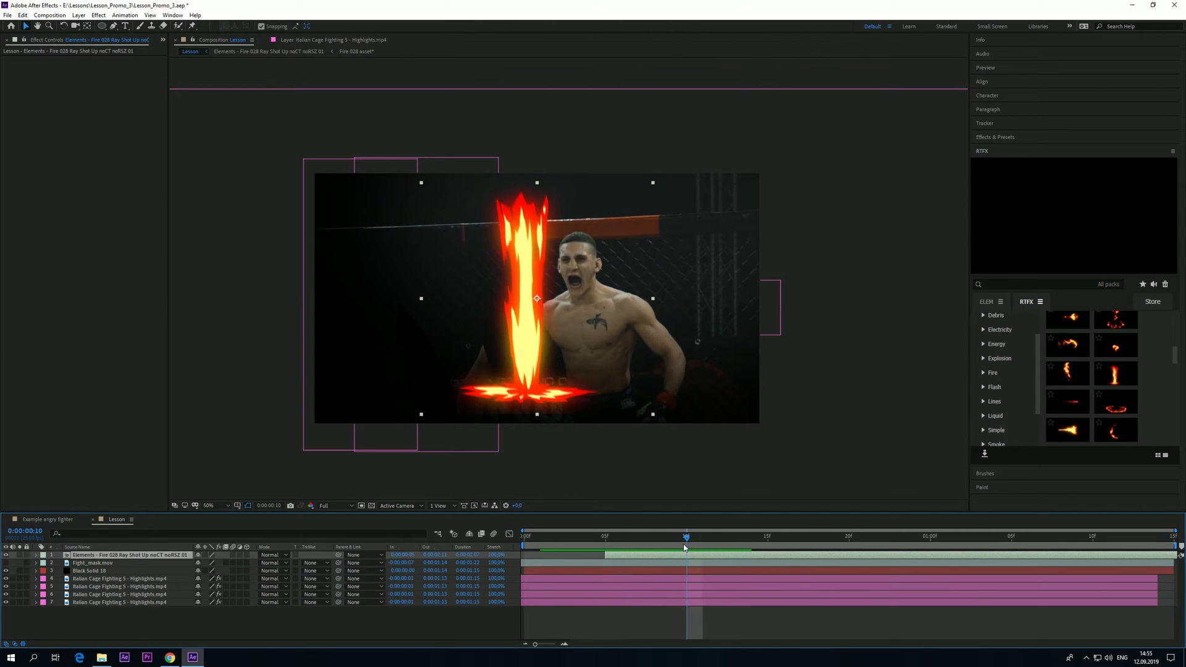
{"action": "key", "text": "ctrl+alt+t"}
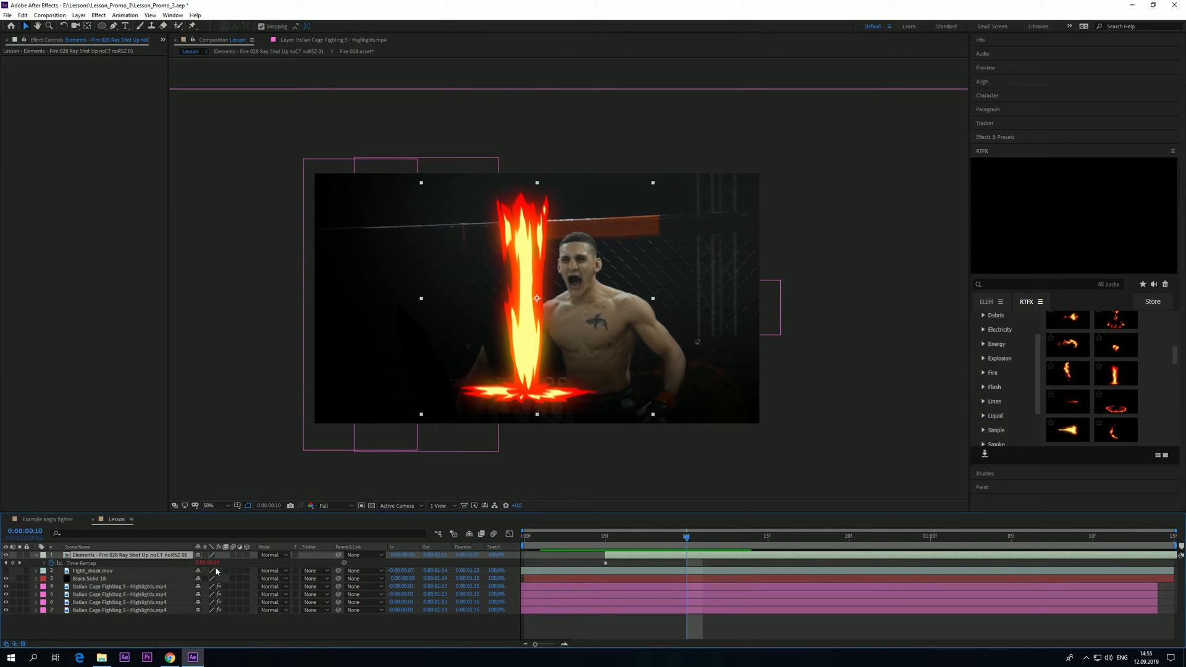
{"action": "left_click", "coordinate": [13, 563]}
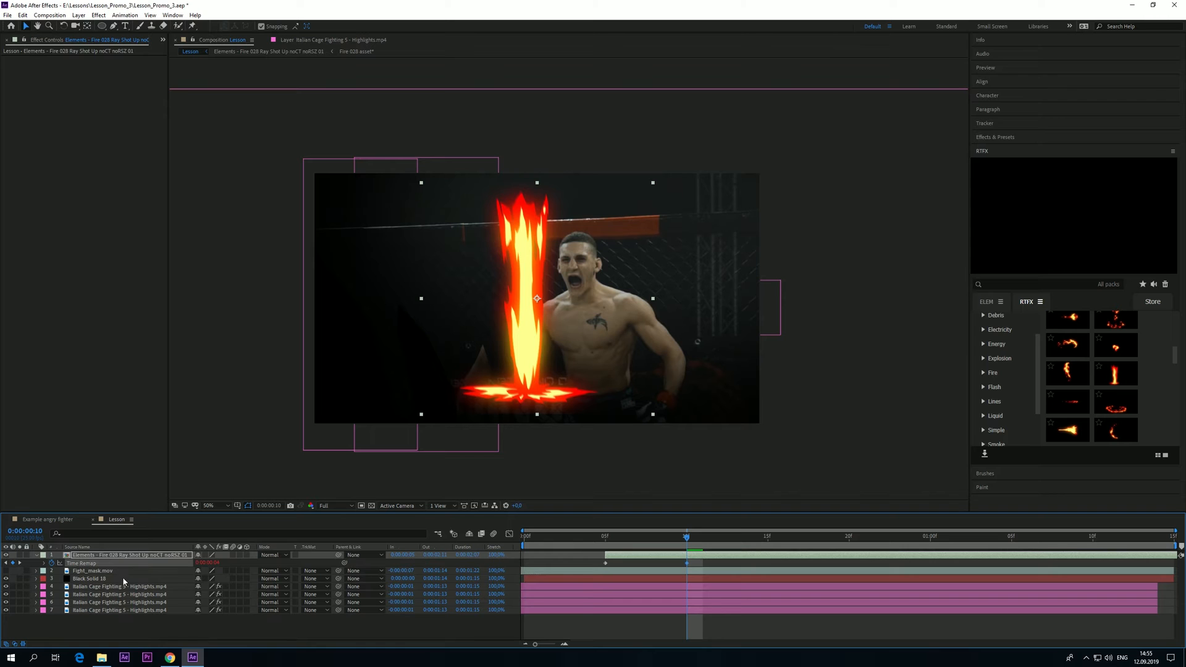
{"action": "left_click_drag", "start_coordinate": [688, 539], "coordinate": [1045, 540]}
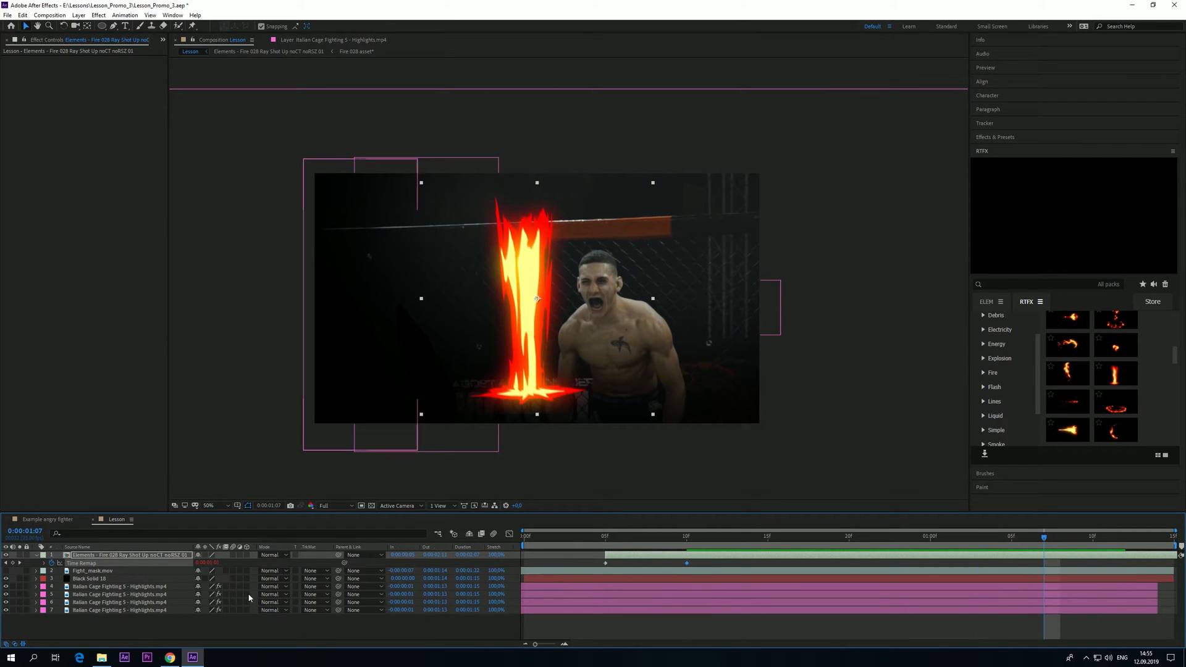
{"action": "left_click", "coordinate": [13, 564]}
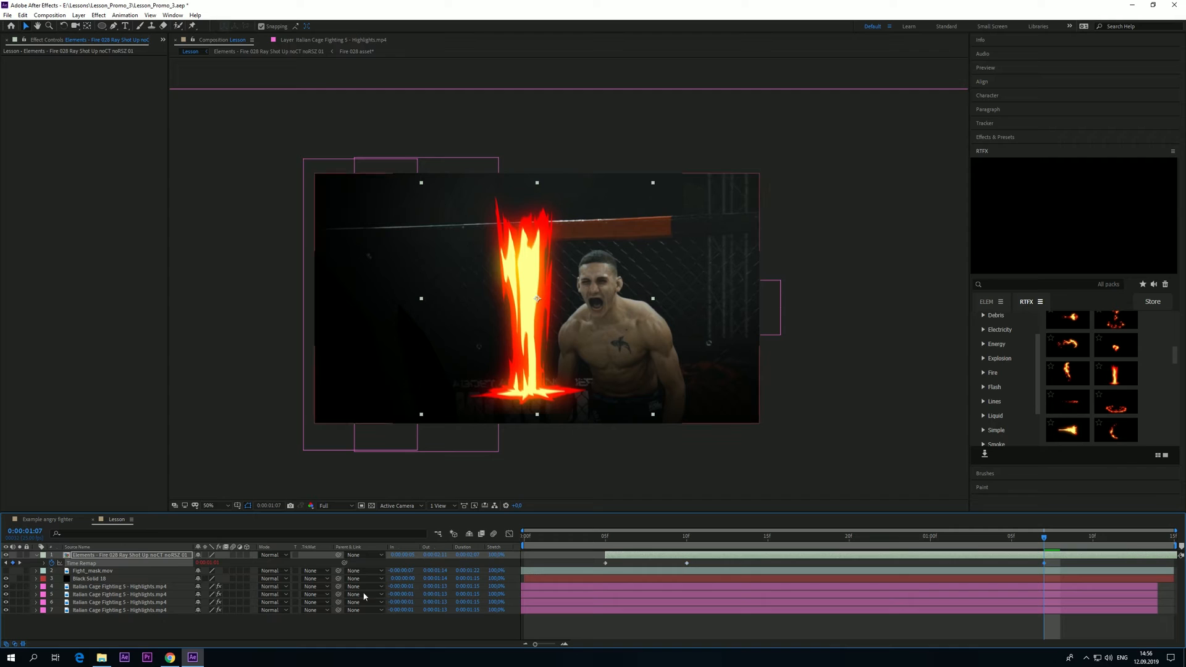
Remove the fire layer's opening Time Remap keyframe and shift the remaining full-flame section to start at 0:00:00:05
{"action": "mouse_move", "coordinate": [606, 556]}
{"action": "left_mouse_down"}
{"action": "mouse_move", "coordinate": [695, 555]}
{"action": "mouse_move", "coordinate": [606, 546]}
{"action": "left_mouse_up"}
{"action": "left_click", "coordinate": [605, 564]}
{"action": "key", "text": "Delete"}
{"action": "left_click_drag", "start_coordinate": [945, 557], "coordinate": [910, 557]}
{"action": "key", "text": "Return"}
{"action": "key", "text": "Delete"}
{"action": "left_click_drag", "start_coordinate": [645, 561], "coordinate": [692, 557]}
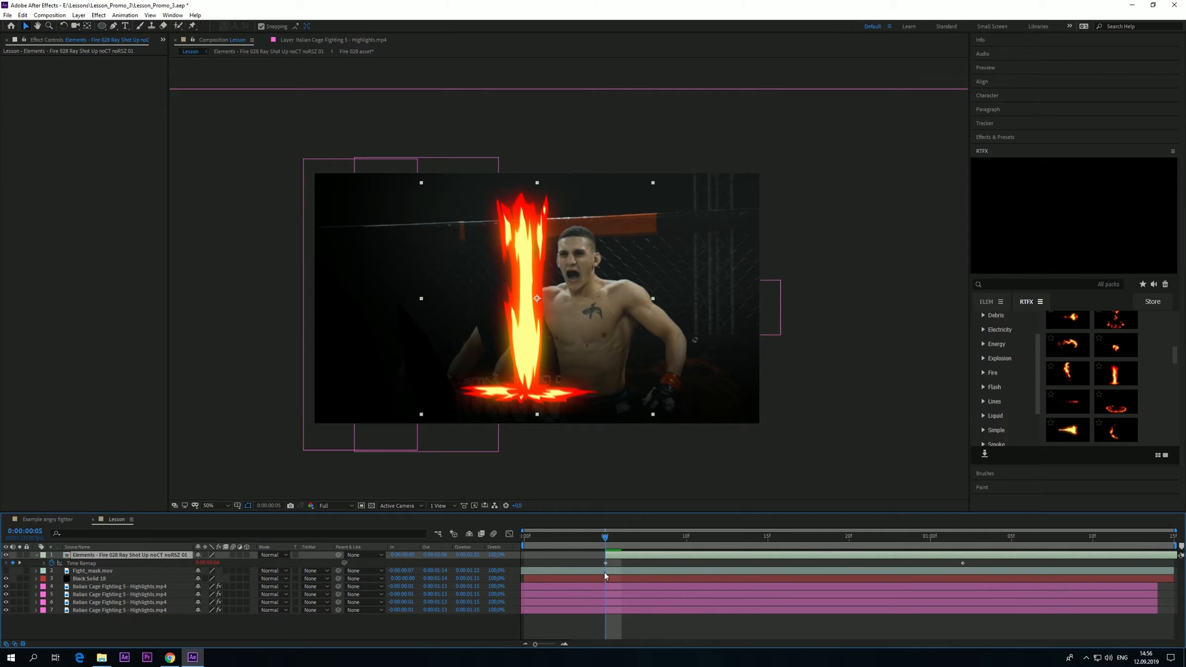
Add a loopOut() expression to the fire layer's Time Remap property
{"action": "left_click", "coordinate": [52, 565]}
{"action": "left_click", "coordinate": [52, 564], "text": "alt"}
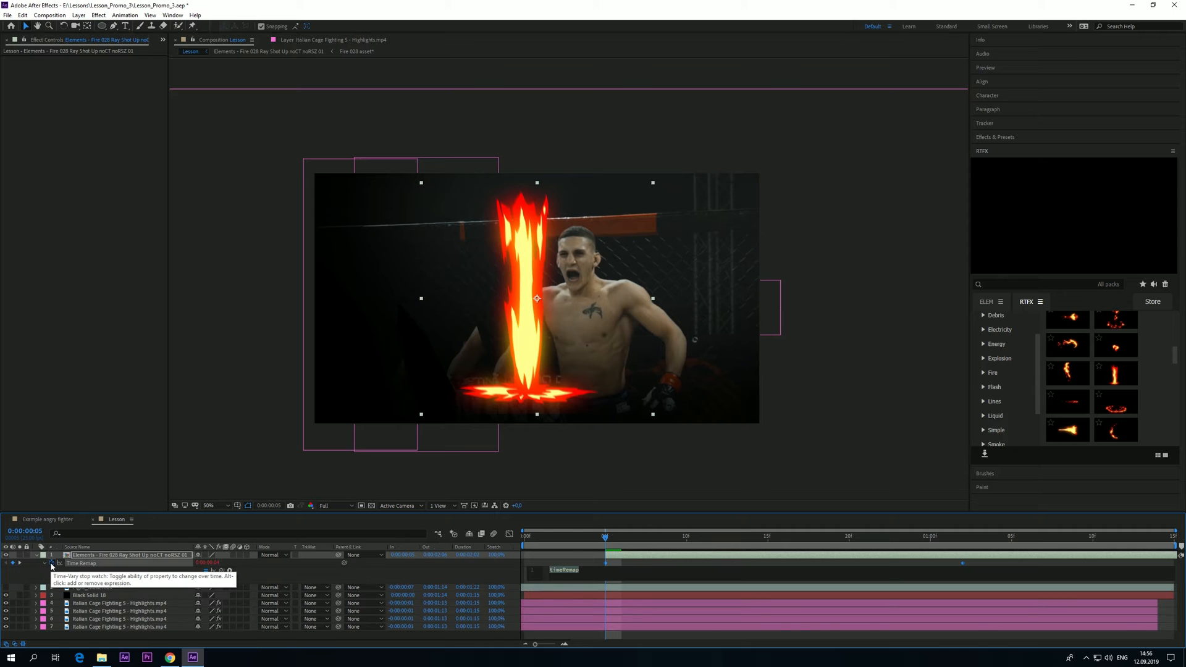
{"action": "type", "text": "loopOu"}
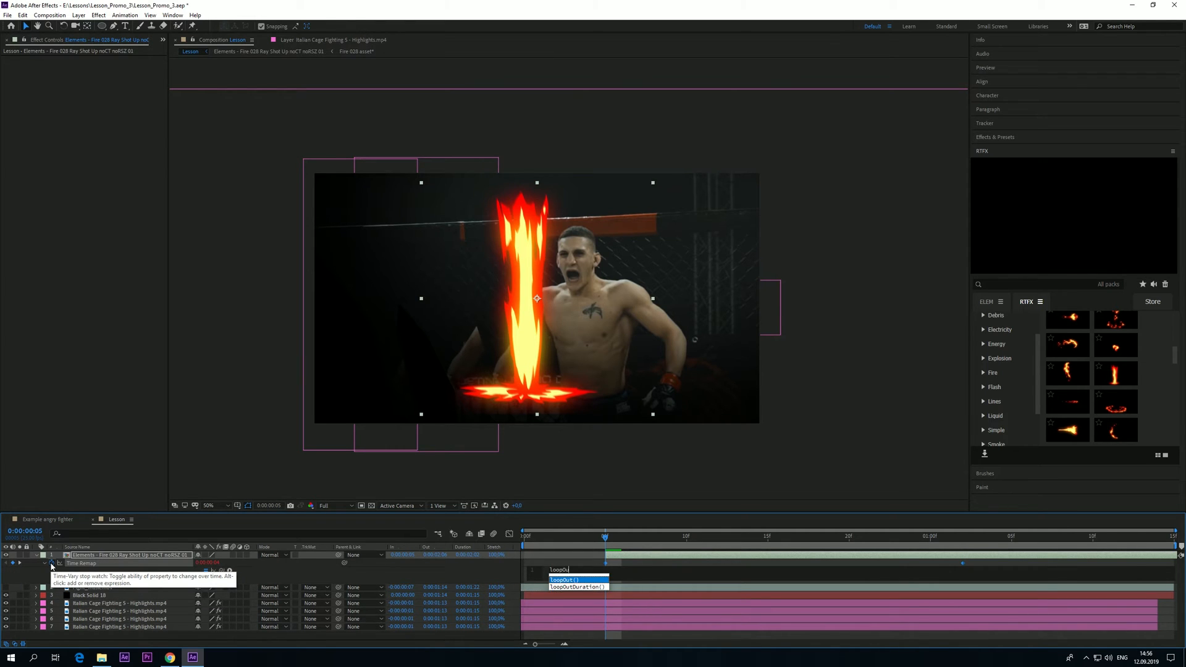
{"action": "type", "text": "t"}
{"action": "key", "text": "Return"}
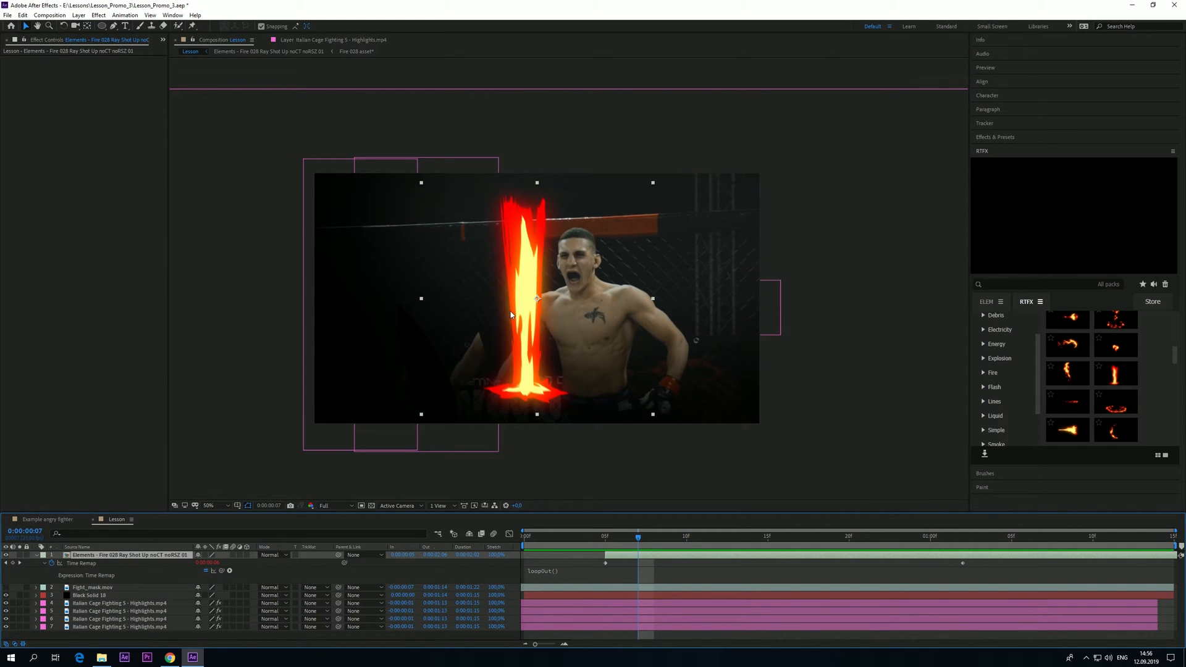
Move the fire layer toward the frame's lower right and scale it non-proportionally to 289% wide and 68% high
{"action": "left_click_drag", "start_coordinate": [511, 315], "coordinate": [636, 398]}
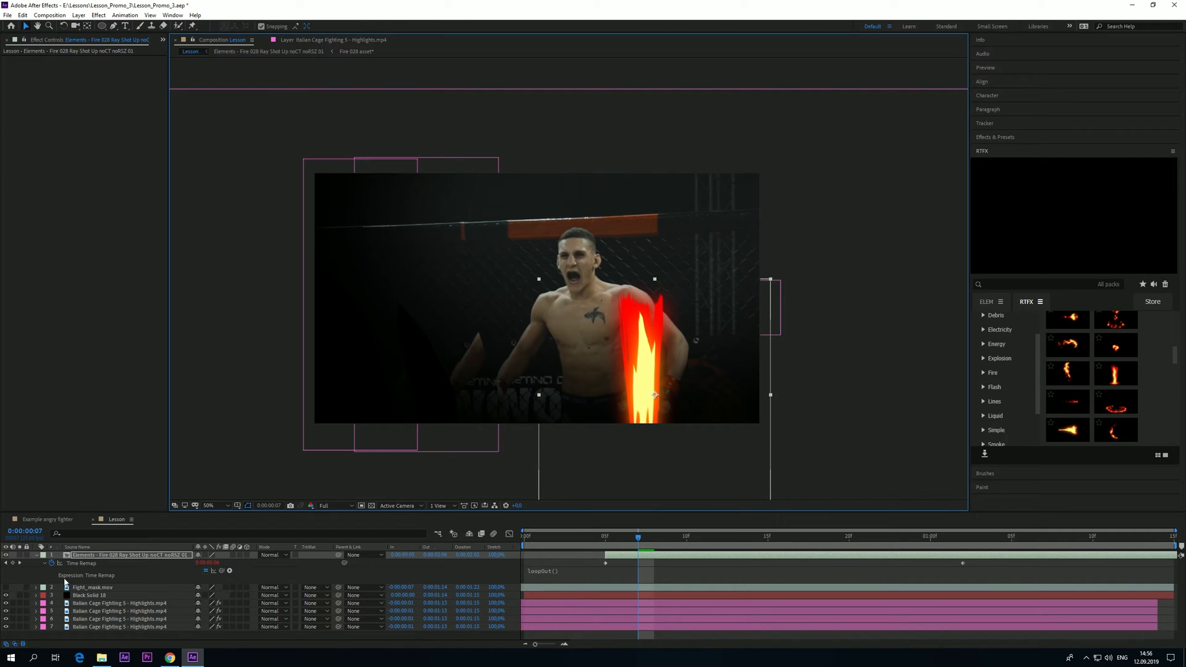
{"action": "key", "text": "s"}
{"action": "left_click", "coordinate": [198, 563]}
{"action": "left_click_drag", "start_coordinate": [220, 565], "coordinate": [296, 566]}
{"action": "mouse_move", "coordinate": [218, 564]}
{"action": "left_mouse_down"}
{"action": "mouse_move", "coordinate": [232, 563]}
{"action": "mouse_move", "coordinate": [220, 563]}
{"action": "left_mouse_up"}
{"action": "left_click_drag", "start_coordinate": [649, 363], "coordinate": [661, 387]}
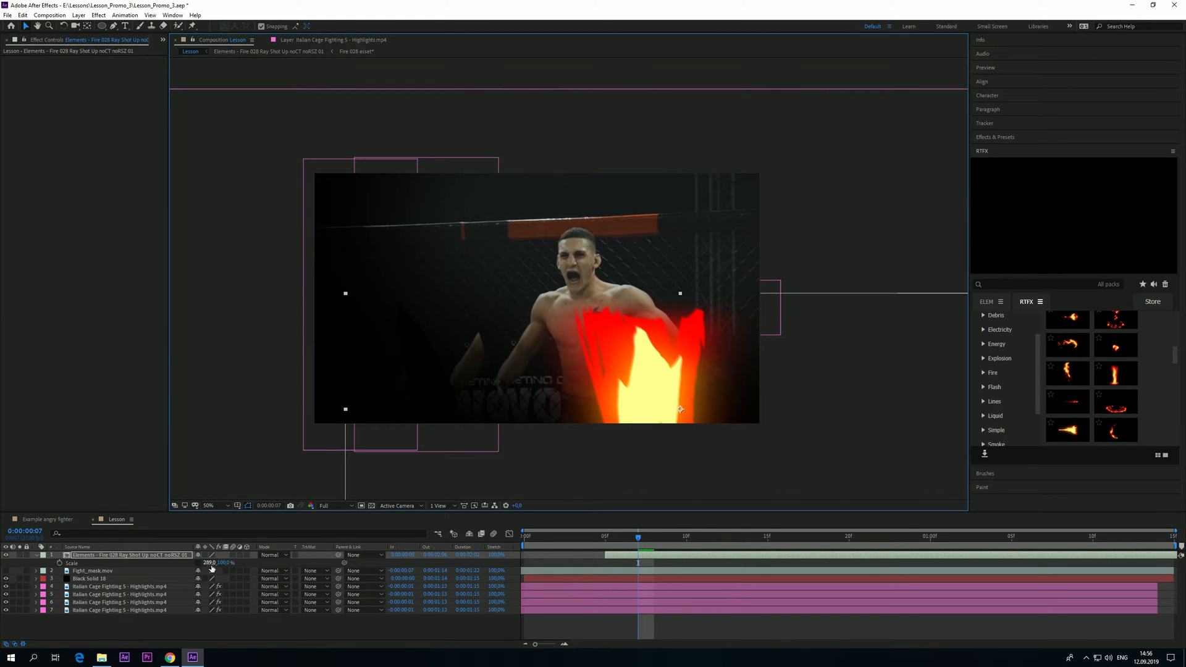
{"action": "left_click_drag", "start_coordinate": [223, 568], "coordinate": [204, 567]}
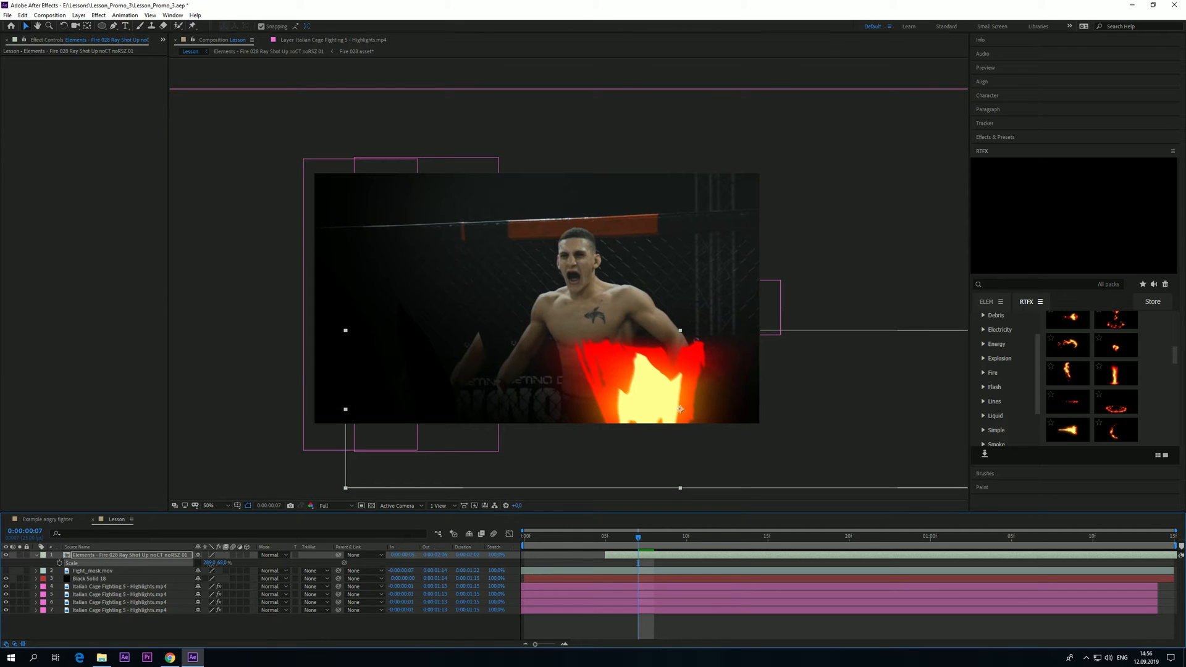
Raise the fire layer in the frame and set its scale to 327% wide and 124% high
{"action": "key", "text": "shift+Up"}
{"action": "key", "text": "shift+Up"}
{"action": "key", "text": "shift+Up"}
{"action": "key", "text": "shift+Up"}
{"action": "key", "text": "shift+Up"}
{"action": "key", "text": "shift+Up"}
{"action": "key", "text": "shift+Up"}
{"action": "key", "text": "shift+Up"}
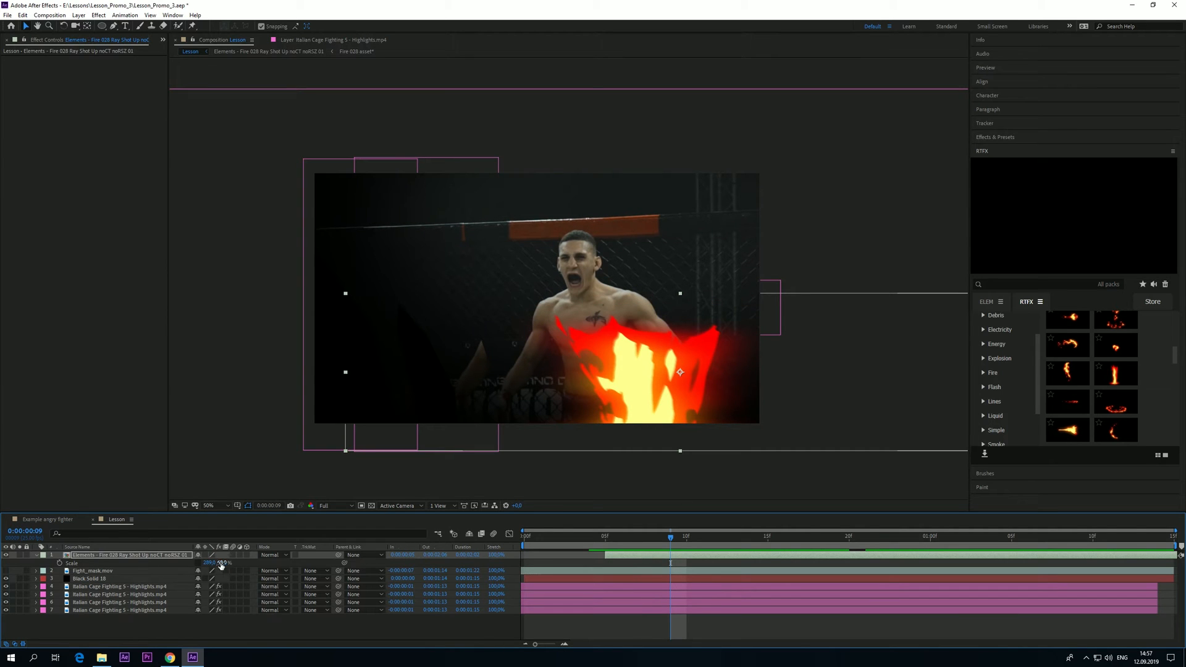
{"action": "left_click_drag", "start_coordinate": [221, 566], "coordinate": [249, 563]}
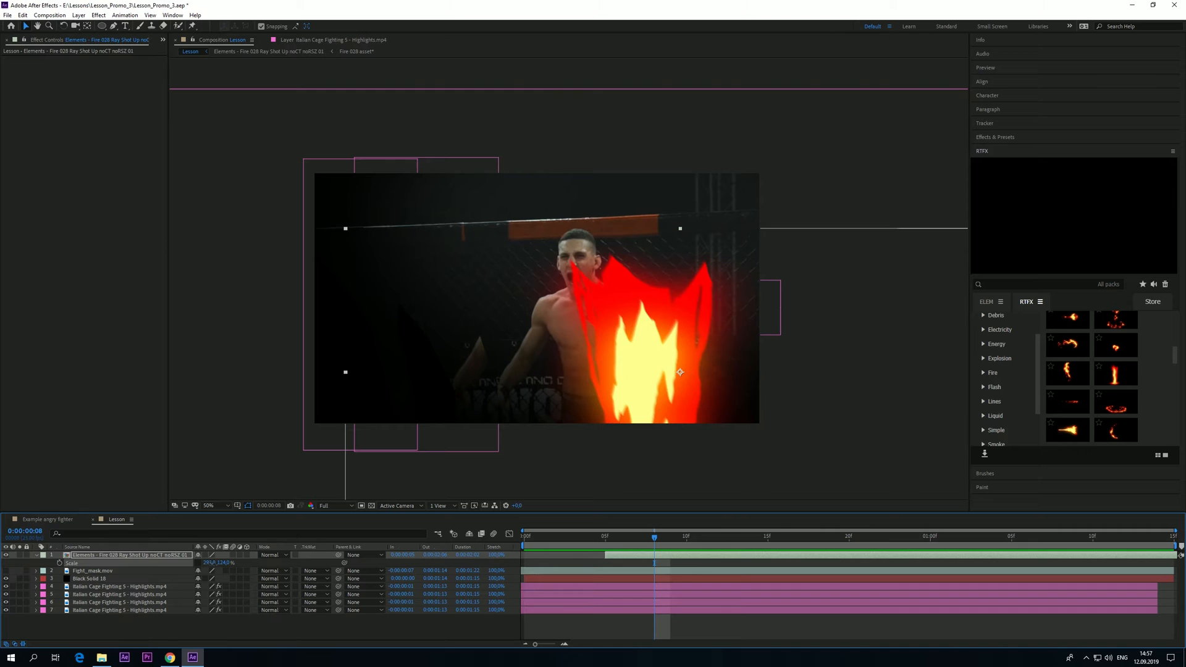
{"action": "left_click_drag", "start_coordinate": [209, 563], "coordinate": [227, 563]}
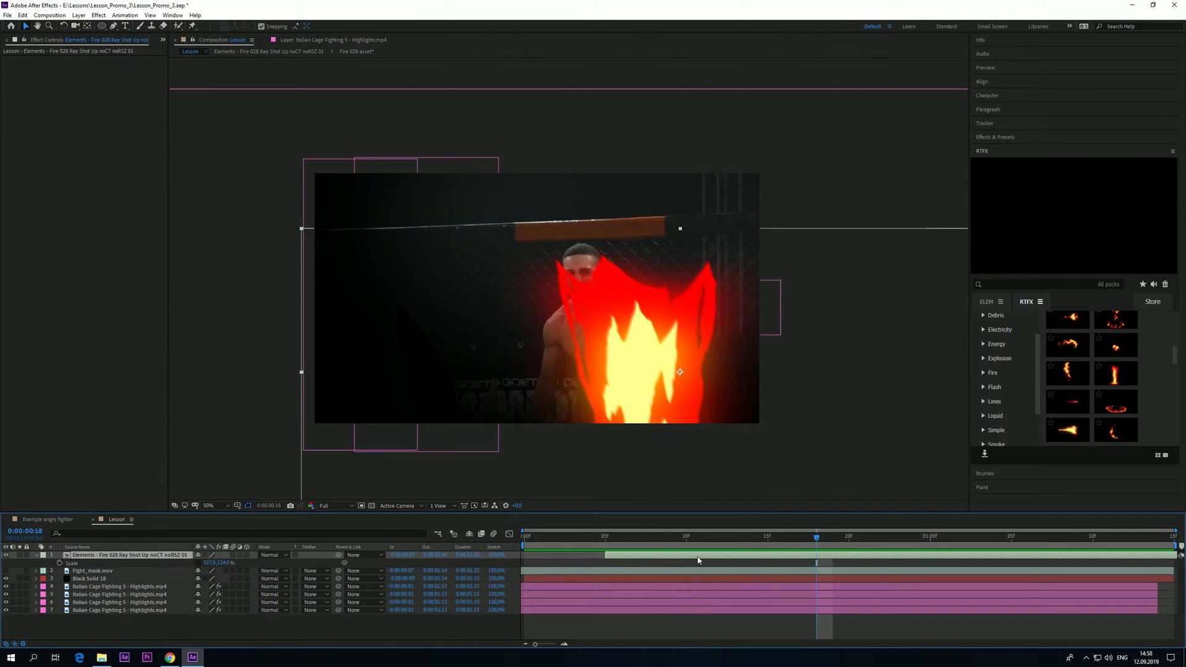
Go to 0:00:00:09 and apply the Corner Pin distortion effect to the fire layer
{"action": "left_click", "coordinate": [672, 539]}
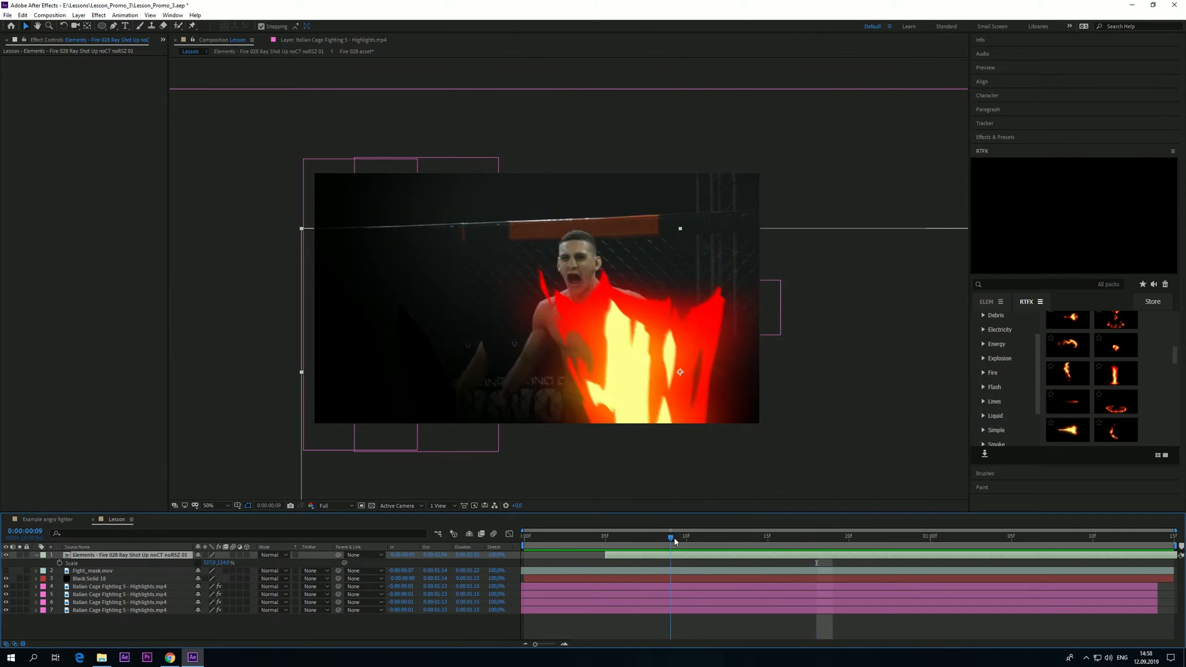
{"action": "left_click", "coordinate": [995, 137]}
{"action": "left_click", "coordinate": [1002, 149]}
{"action": "type", "text": "corne"}
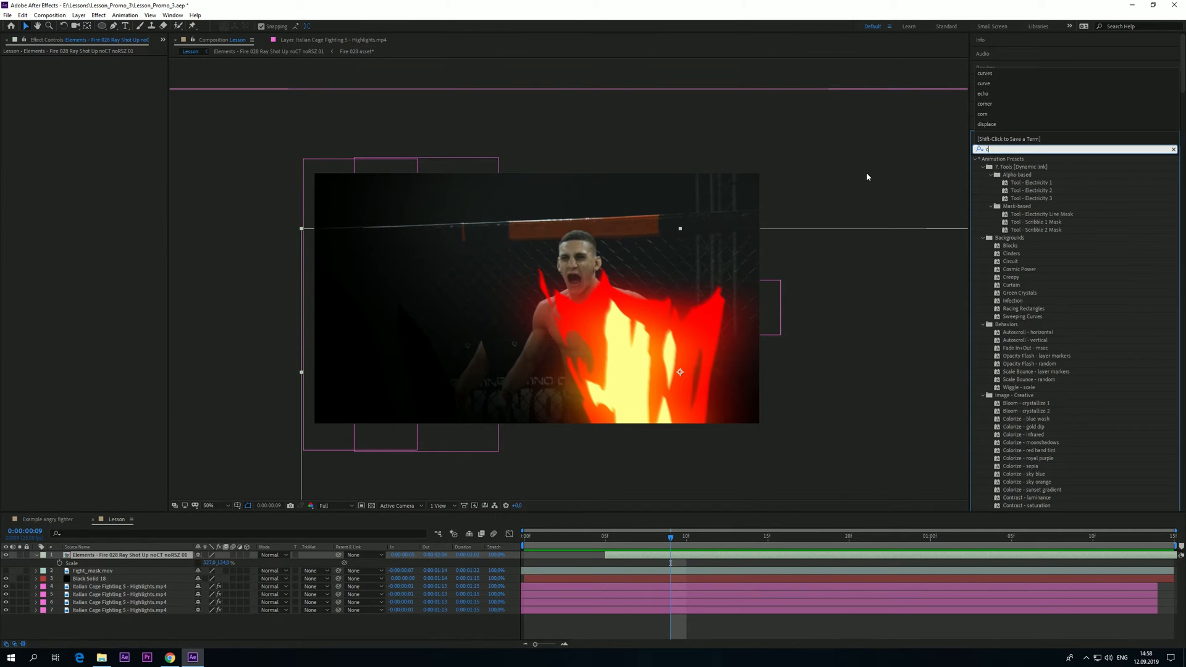
{"action": "left_click_drag", "start_coordinate": [1004, 191], "coordinate": [157, 557]}
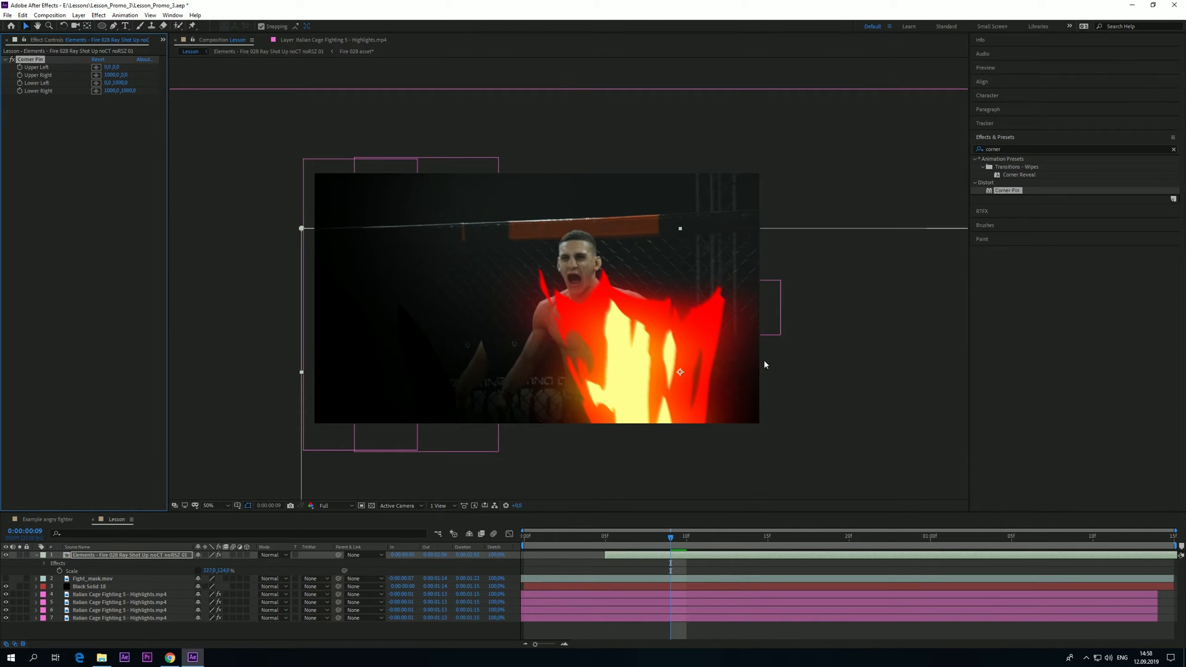
Pull Corner Pin's two lower corners inward to narrow the flame base, to horizontal positions of about 322 and 590
{"action": "key", "text": "comma"}
{"action": "left_click_drag", "start_coordinate": [814, 400], "coordinate": [693, 398]}
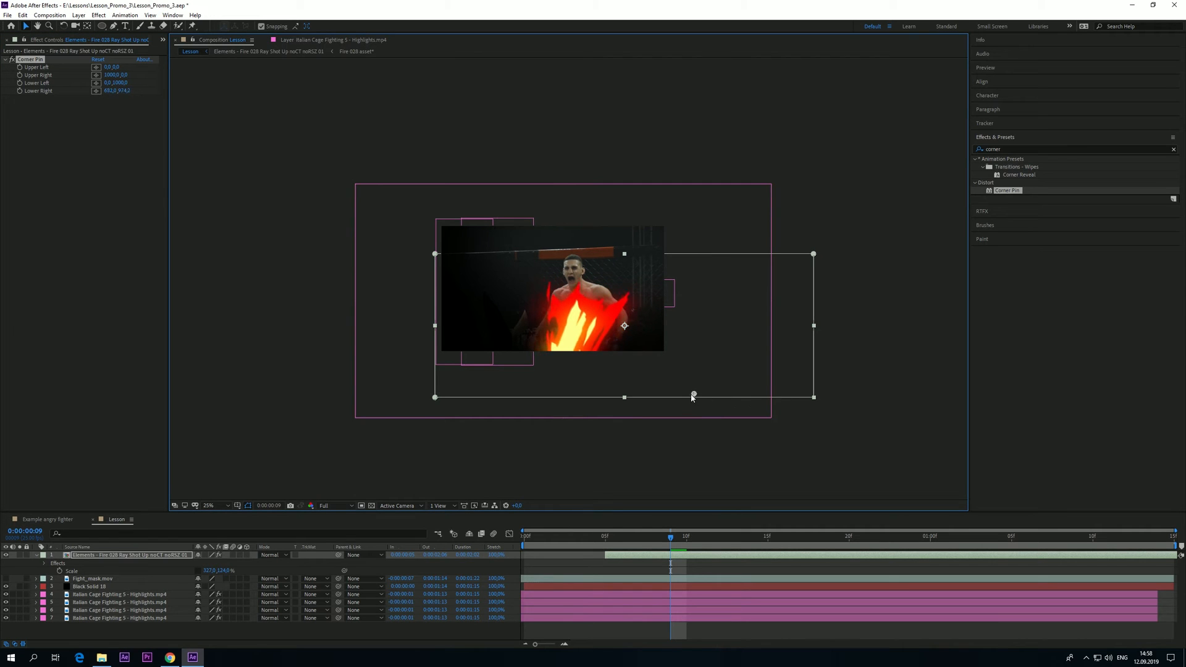
{"action": "left_click_drag", "start_coordinate": [436, 399], "coordinate": [563, 397]}
{"action": "left_click_drag", "start_coordinate": [693, 399], "coordinate": [661, 399]}
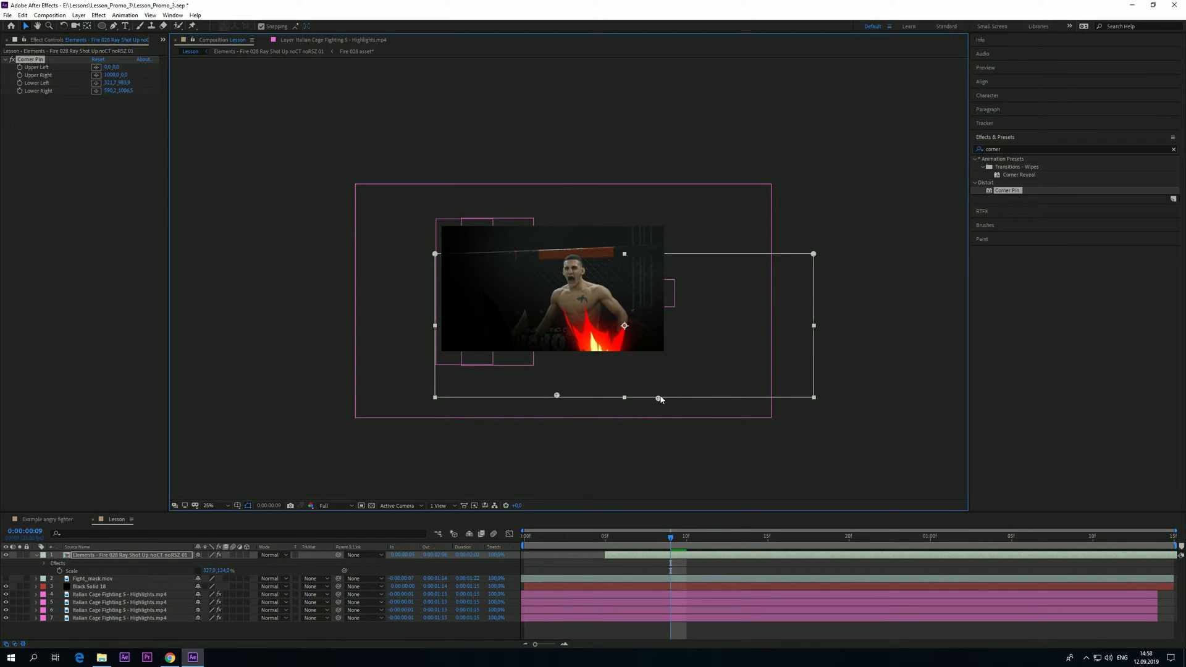
Spread Corner Pin's upper left and upper right corners outward and upward so the flames fan out at the top
{"action": "scroll", "coordinate": [651, 341], "scroll_direction": "up", "scroll_amount": 1}
{"action": "left_click_drag", "start_coordinate": [538, 287], "coordinate": [549, 289]}
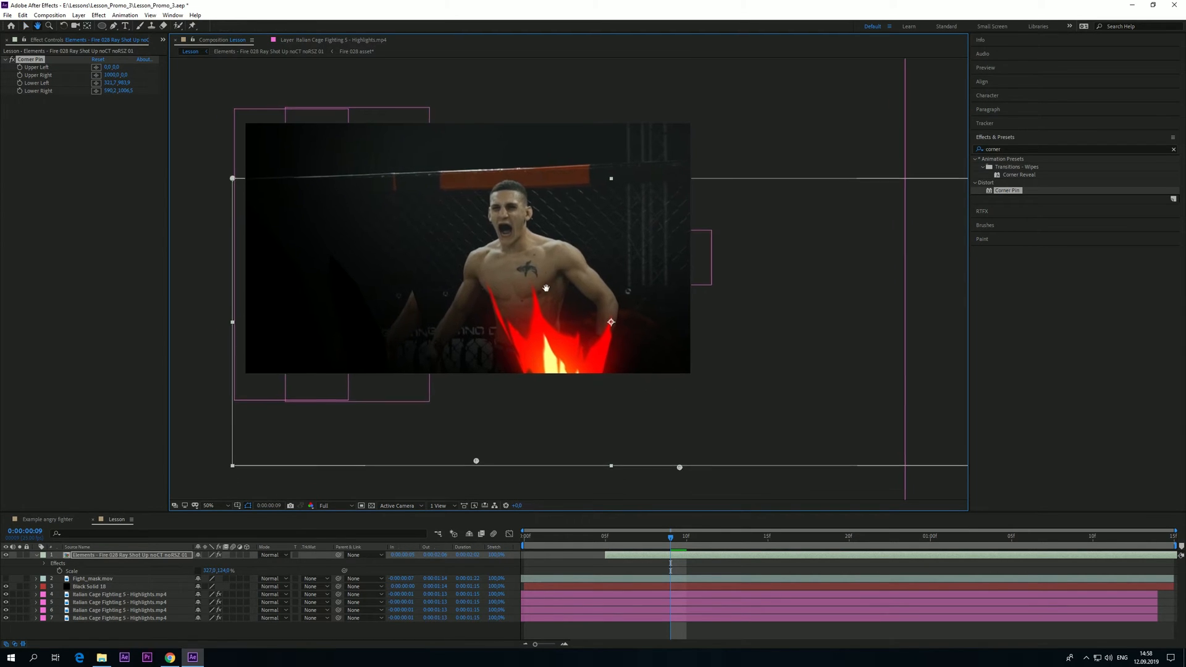
{"action": "scroll", "coordinate": [564, 282], "scroll_direction": "down", "scroll_amount": 1}
{"action": "left_click_drag", "start_coordinate": [628, 294], "coordinate": [575, 318]}
{"action": "left_click", "coordinate": [731, 252]}
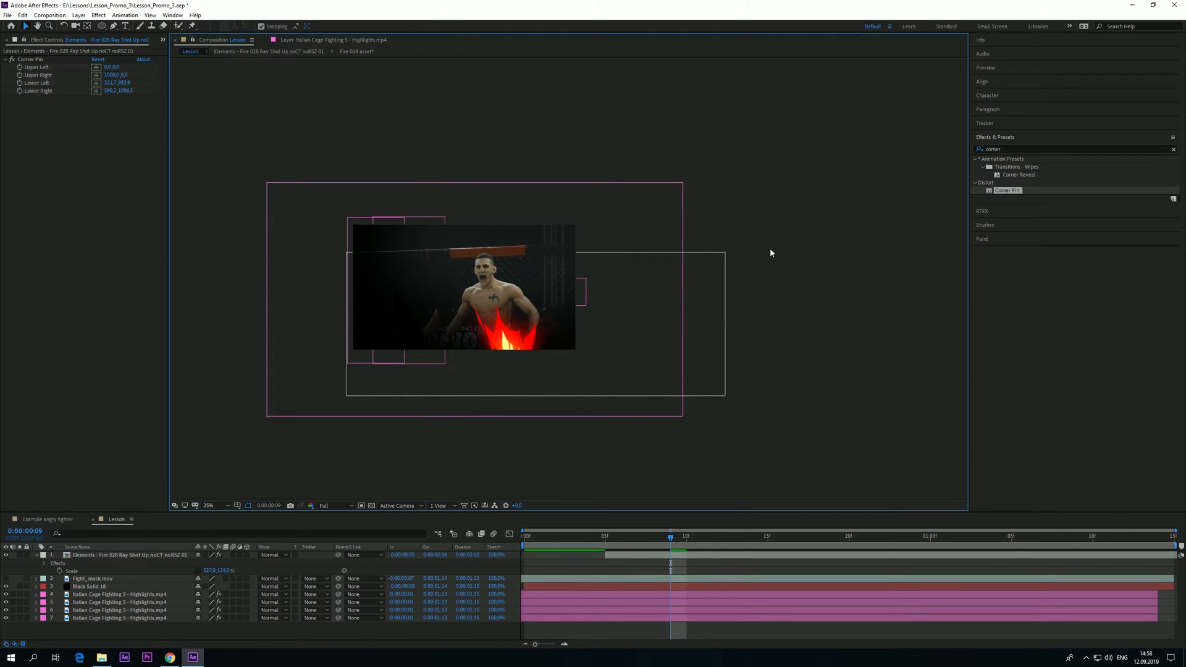
{"action": "left_click", "coordinate": [40, 62]}
{"action": "left_click_drag", "start_coordinate": [725, 253], "coordinate": [785, 243]}
{"action": "left_click_drag", "start_coordinate": [347, 252], "coordinate": [258, 223]}
{"action": "left_click_drag", "start_coordinate": [818, 225], "coordinate": [807, 215]}
Shift the whole fire layer up and to the right over the fighter's arm
{"action": "left_click", "coordinate": [137, 555]}
{"action": "scroll", "coordinate": [720, 270], "scroll_direction": "up", "scroll_amount": 2}
{"action": "left_click_drag", "start_coordinate": [334, 390], "coordinate": [650, 363]}
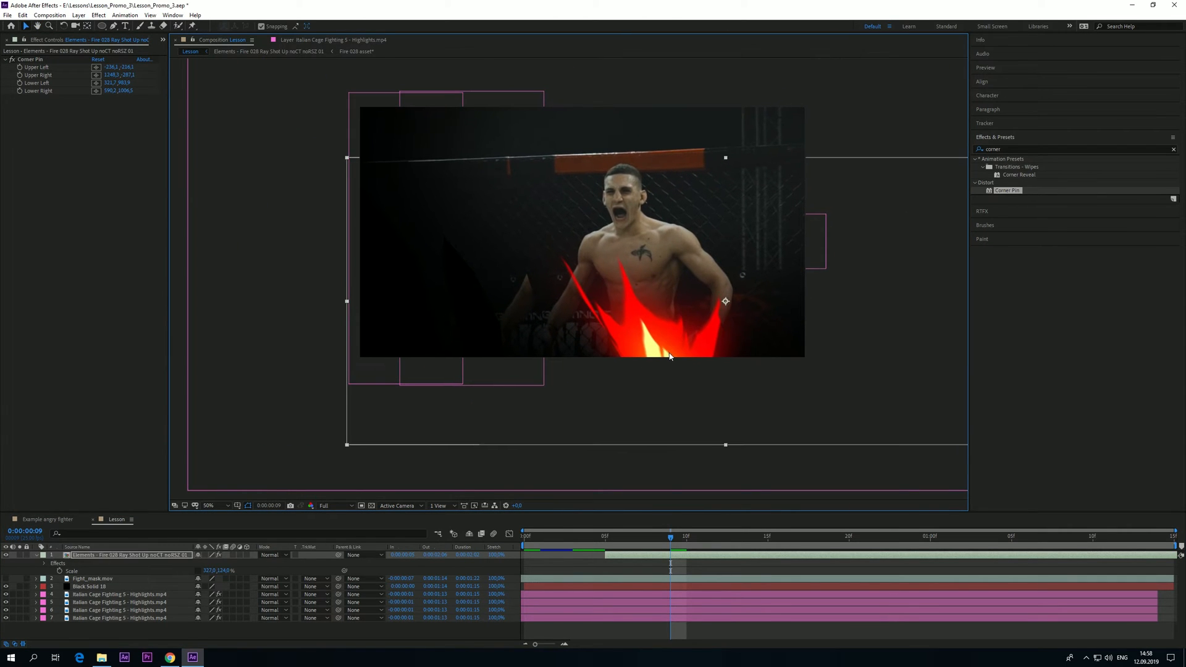
{"action": "key", "text": "shift+Up"}
{"action": "key", "text": "shift+Up"}
{"action": "key", "text": "shift+Up"}
{"action": "key", "text": "shift+Up"}
{"action": "key", "text": "shift+Right"}
{"action": "key", "text": "shift+Right"}
{"action": "key", "text": "shift+Right"}
{"action": "key", "text": "shift+Right"}
{"action": "key", "text": "shift+Up"}
{"action": "key", "text": "shift+Up"}
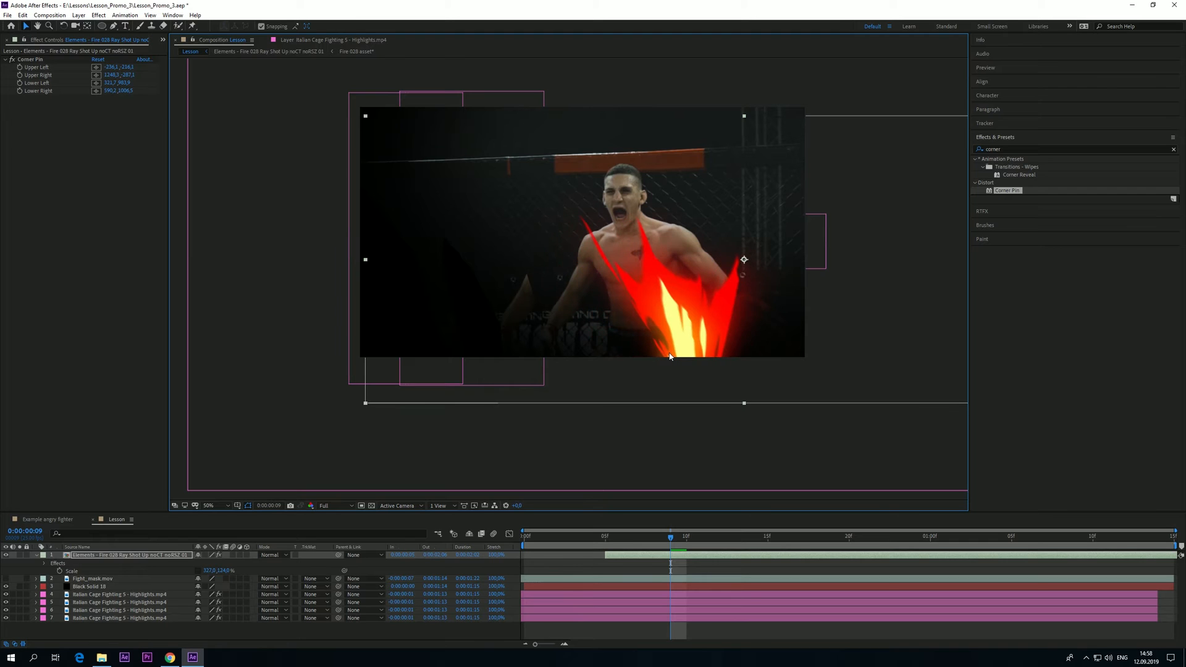
Pull Corner Pin's lower left and lower right corners slightly further down
{"action": "left_click_drag", "start_coordinate": [805, 340], "coordinate": [587, 360]}
{"action": "scroll", "coordinate": [570, 374], "scroll_direction": "down", "scroll_amount": 2}
{"action": "left_click", "coordinate": [30, 59]}
{"action": "left_click_drag", "start_coordinate": [489, 340], "coordinate": [489, 351]}
{"action": "left_click_drag", "start_coordinate": [590, 343], "coordinate": [592, 348]}
{"action": "scroll", "coordinate": [529, 294], "scroll_direction": "up", "scroll_amount": 2}
{"action": "left_click_drag", "start_coordinate": [529, 294], "coordinate": [558, 292]}
Set the fire layer's scale to 362% wide and 136% high and move the layer upward
{"action": "left_click_drag", "start_coordinate": [224, 571], "coordinate": [238, 571]}
{"action": "left_click", "coordinate": [239, 573]}
{"action": "key", "text": "Up"}
{"action": "key", "text": "Up"}
{"action": "key", "text": "Up"}
{"action": "key", "text": "Up"}
{"action": "key", "text": "Up"}
{"action": "key", "text": "Up"}
{"action": "key", "text": "Up"}
{"action": "key", "text": "Up"}
{"action": "key", "text": "Up"}
{"action": "key", "text": "Up"}
{"action": "key", "text": "Up"}
{"action": "key", "text": "Up"}
{"action": "key", "text": "Up"}
{"action": "key", "text": "Up"}
{"action": "key", "text": "Up"}
{"action": "key", "text": "Up"}
{"action": "key", "text": "Up"}
{"action": "key", "text": "Up"}
{"action": "key", "text": "Up"}
{"action": "key", "text": "Up"}
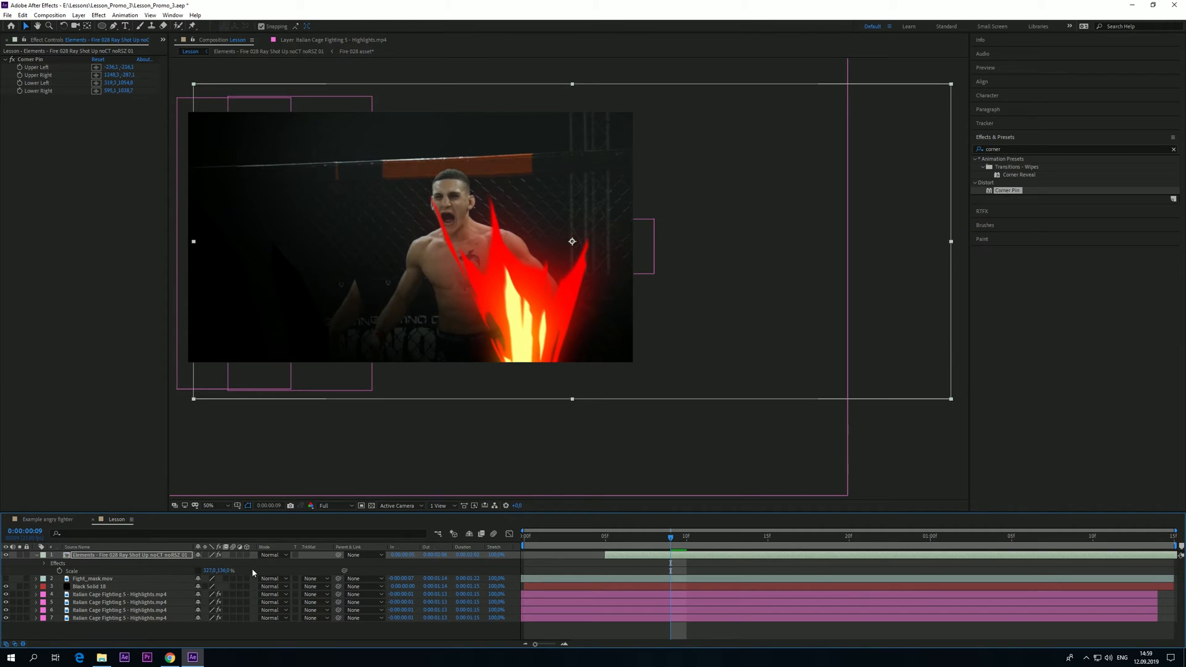
{"action": "left_click_drag", "start_coordinate": [212, 572], "coordinate": [228, 572]}
{"action": "left_click_drag", "start_coordinate": [645, 212], "coordinate": [669, 254]}
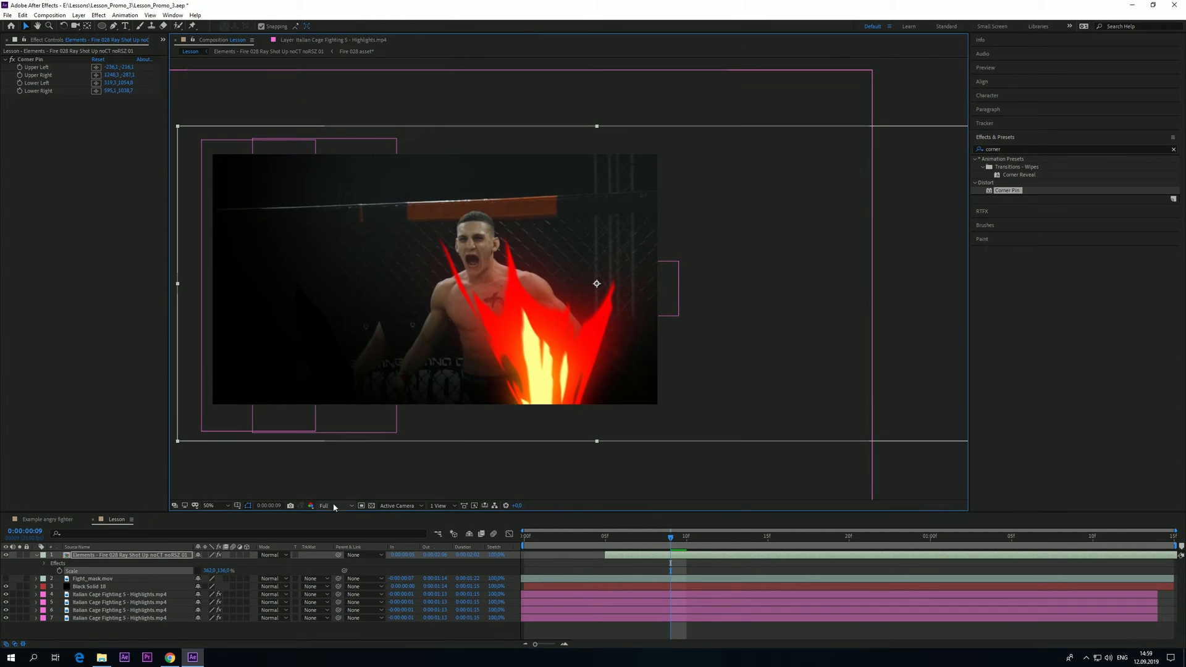
Move Corner Pin's lower corners apart to widen the flame base, to horizontal positions of about 286 and 636
{"action": "scroll", "coordinate": [321, 476], "scroll_direction": "down", "scroll_amount": 2}
{"action": "left_click", "coordinate": [30, 59]}
{"action": "left_click_drag", "start_coordinate": [507, 369], "coordinate": [494, 369]}
{"action": "left_click_drag", "start_coordinate": [624, 368], "coordinate": [640, 372]}
{"action": "scroll", "coordinate": [509, 244], "scroll_direction": "up", "scroll_amount": 2}
Apply the Tint effect to the fire layer and place it above Corner Pin
{"action": "left_click", "coordinate": [104, 556]}
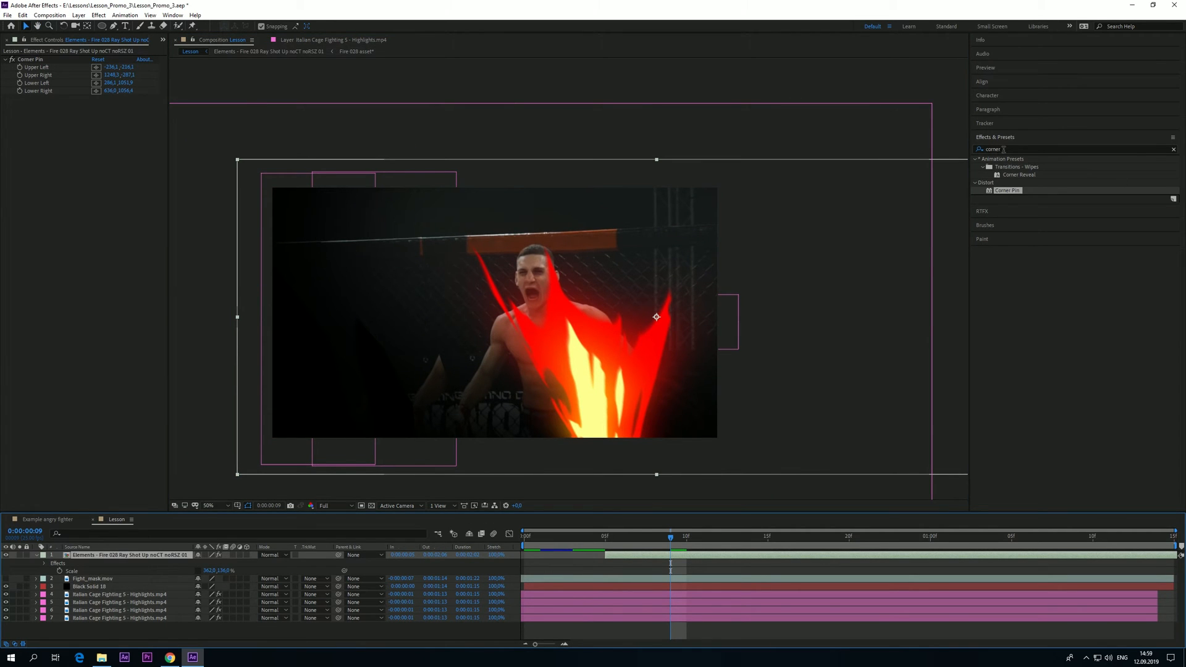
{"action": "left_click", "coordinate": [1004, 149]}
{"action": "type", "text": "ti"}
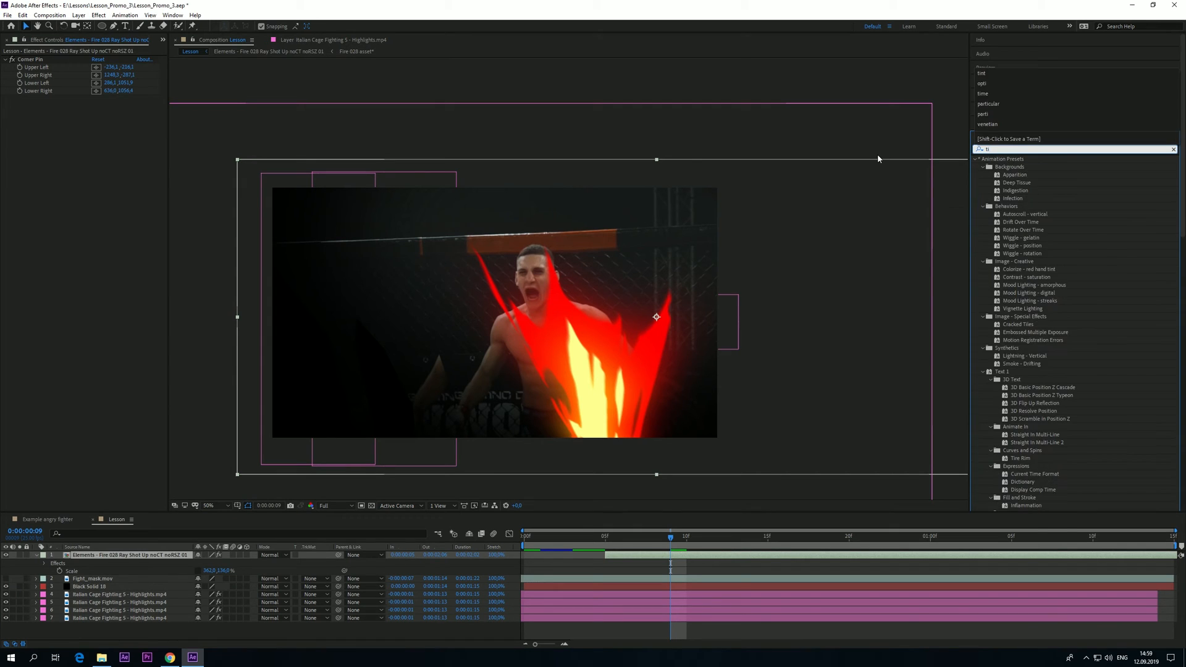
{"action": "type", "text": "nt"}
{"action": "left_click_drag", "start_coordinate": [1014, 192], "coordinate": [80, 244]}
{"action": "left_click_drag", "start_coordinate": [70, 60], "coordinate": [68, 57]}
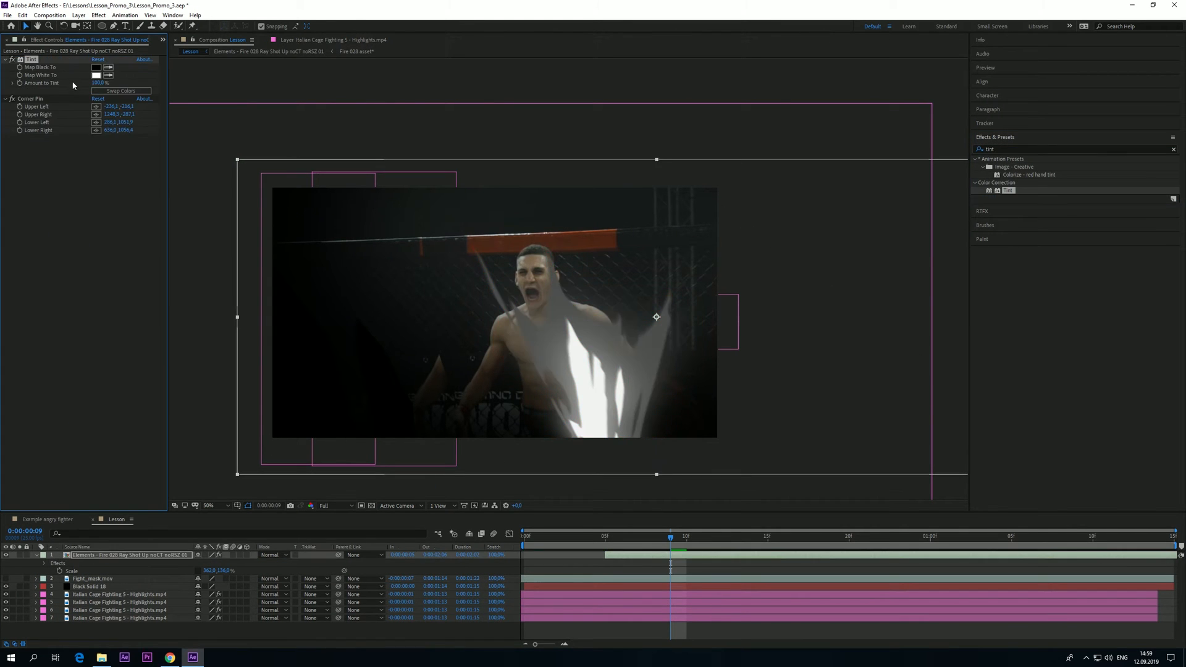
Try black for Tint's Map Black To colour and a dark grey for Map White To
{"action": "left_click", "coordinate": [94, 228]}
{"action": "left_click", "coordinate": [96, 68]}
{"action": "left_click_drag", "start_coordinate": [185, 432], "coordinate": [112, 478]}
{"action": "left_click", "coordinate": [376, 334]}
{"action": "left_click", "coordinate": [97, 75]}
{"action": "left_click_drag", "start_coordinate": [185, 423], "coordinate": [64, 421]}
{"action": "left_click", "coordinate": [375, 333]}
Lighten Tint's Map Black To colour to a dark grey and swap the two Tint colours
{"action": "left_click", "coordinate": [96, 67]}
{"action": "left_click_drag", "start_coordinate": [180, 435], "coordinate": [173, 421]}
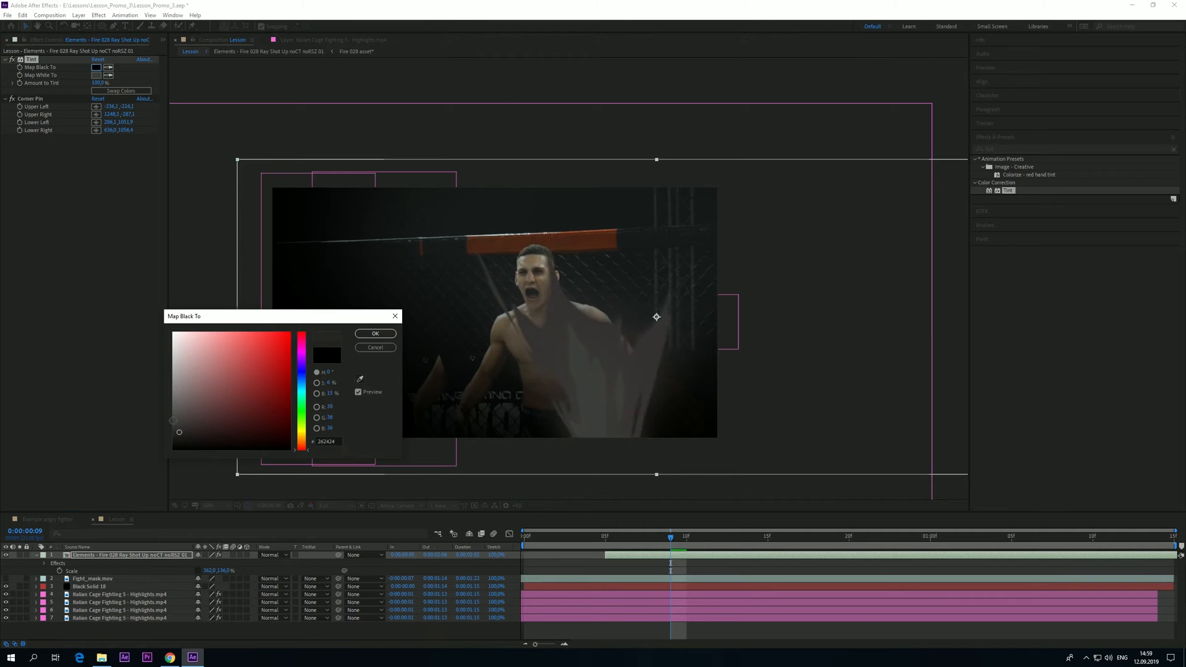
{"action": "left_click", "coordinate": [375, 333]}
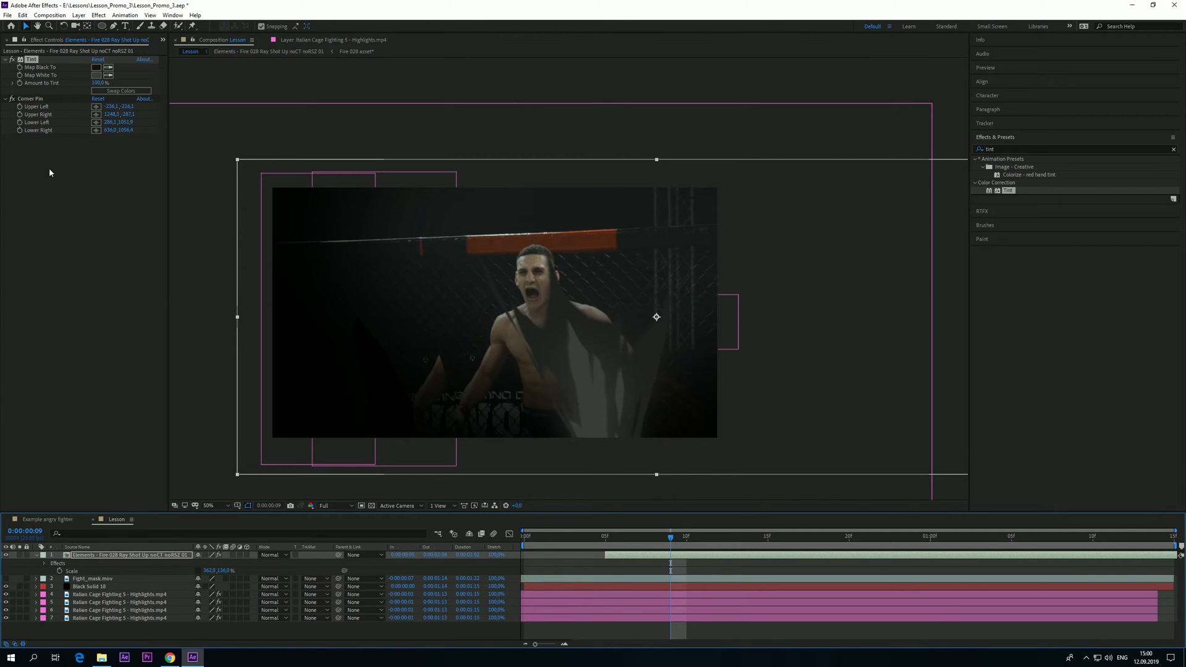
{"action": "left_click", "coordinate": [111, 92]}
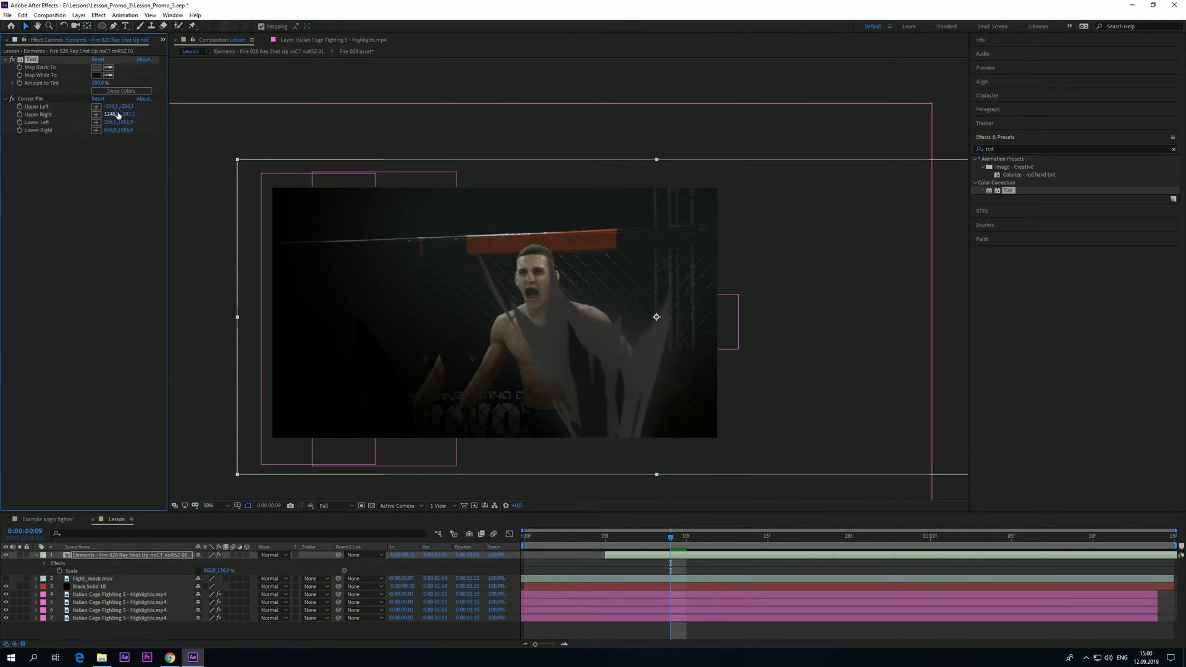
Set Tint's Map Black To colour to 2E2E2E and Map White To colour to 252525
{"action": "left_click", "coordinate": [95, 67]}
{"action": "left_click", "coordinate": [170, 431]}
{"action": "left_click_drag", "start_coordinate": [168, 431], "coordinate": [161, 431]}
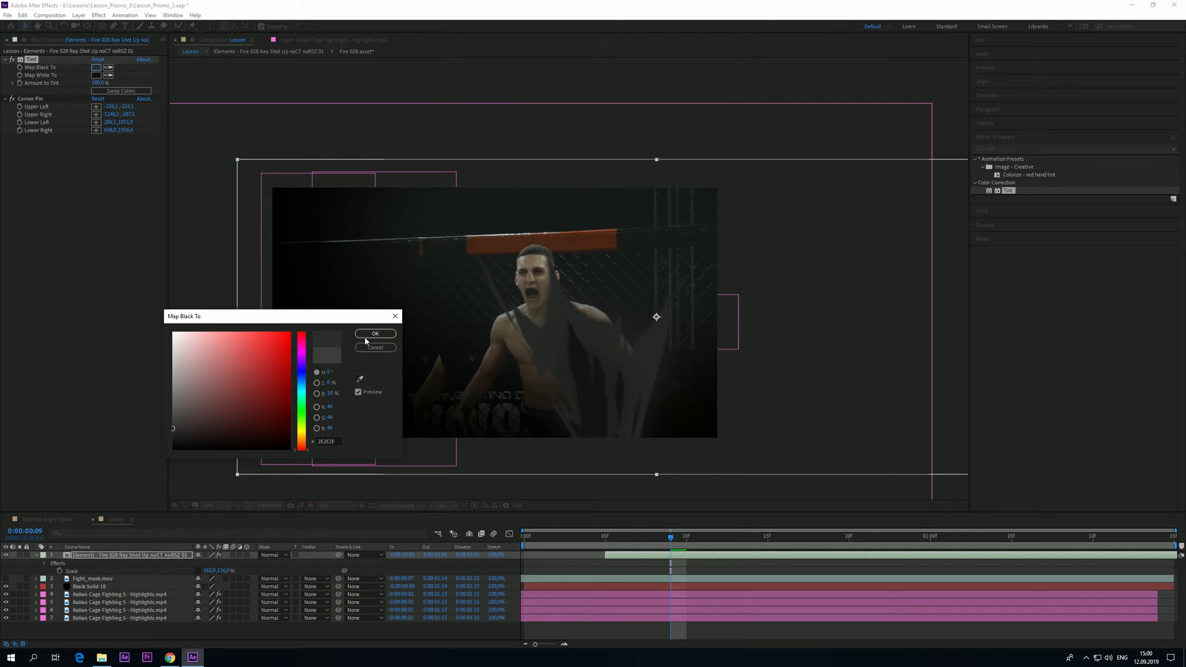
{"action": "left_click", "coordinate": [365, 340]}
{"action": "left_click", "coordinate": [96, 75]}
{"action": "mouse_move", "coordinate": [175, 448]}
{"action": "left_mouse_down"}
{"action": "mouse_move", "coordinate": [154, 421]}
{"action": "mouse_move", "coordinate": [143, 432]}
{"action": "mouse_move", "coordinate": [166, 433]}
{"action": "left_mouse_up"}
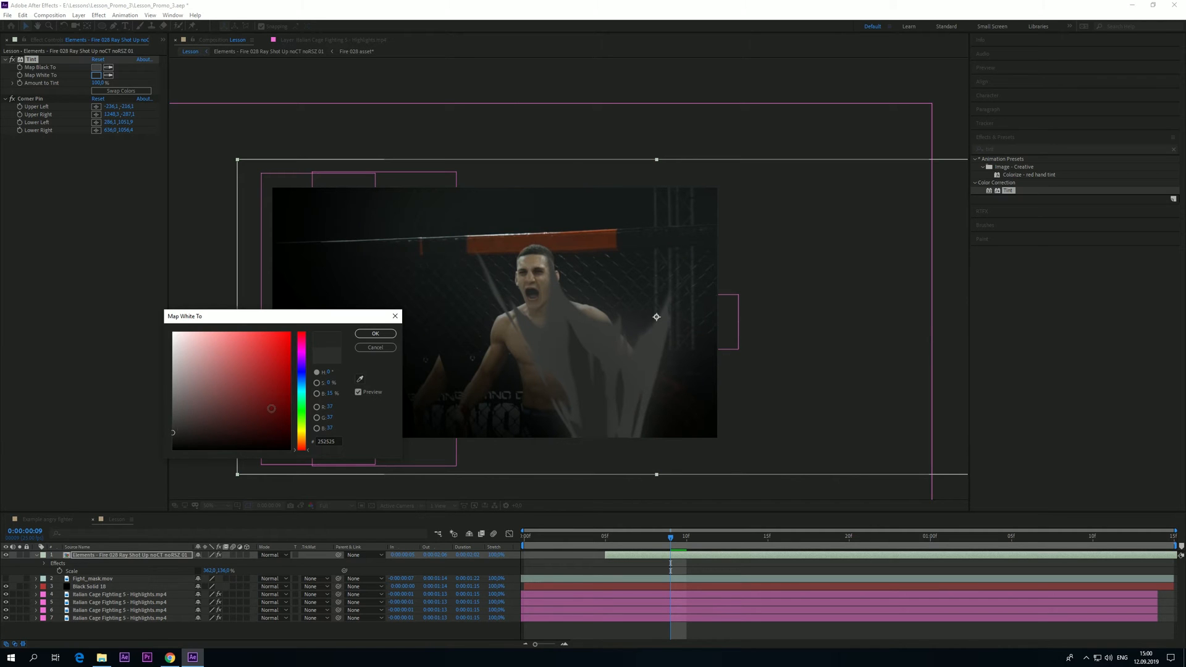
{"action": "left_click", "coordinate": [375, 333]}
Preview the tinted flames from 0:00:00:02
{"action": "left_click", "coordinate": [552, 545]}
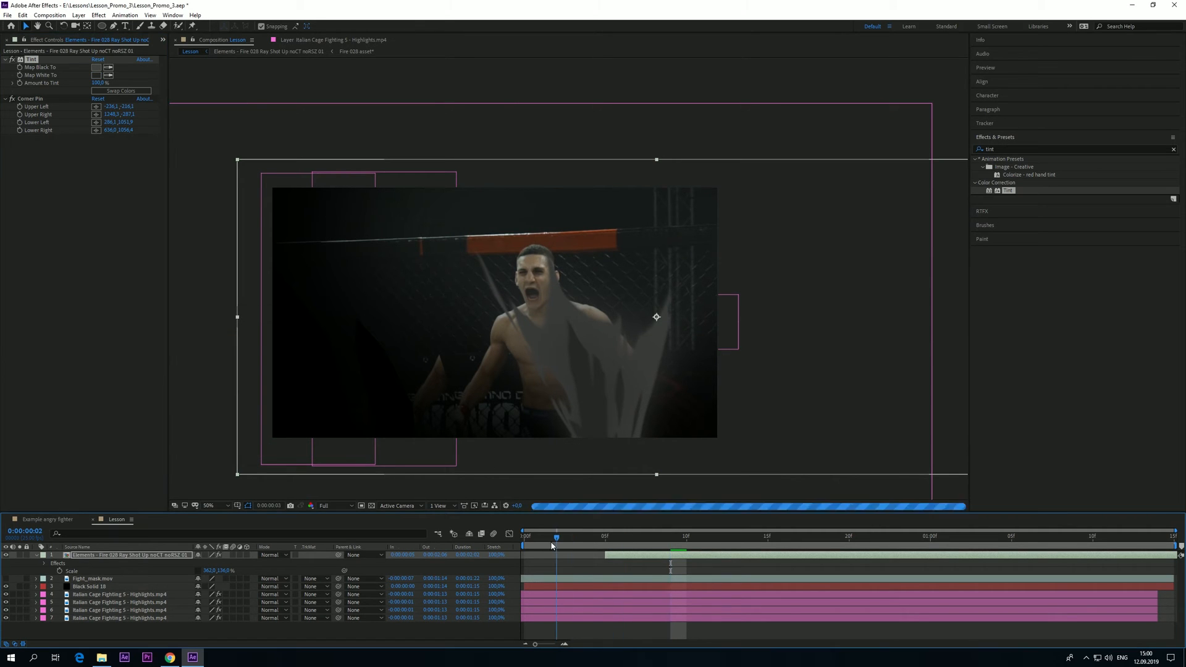
{"action": "key", "text": "space"}
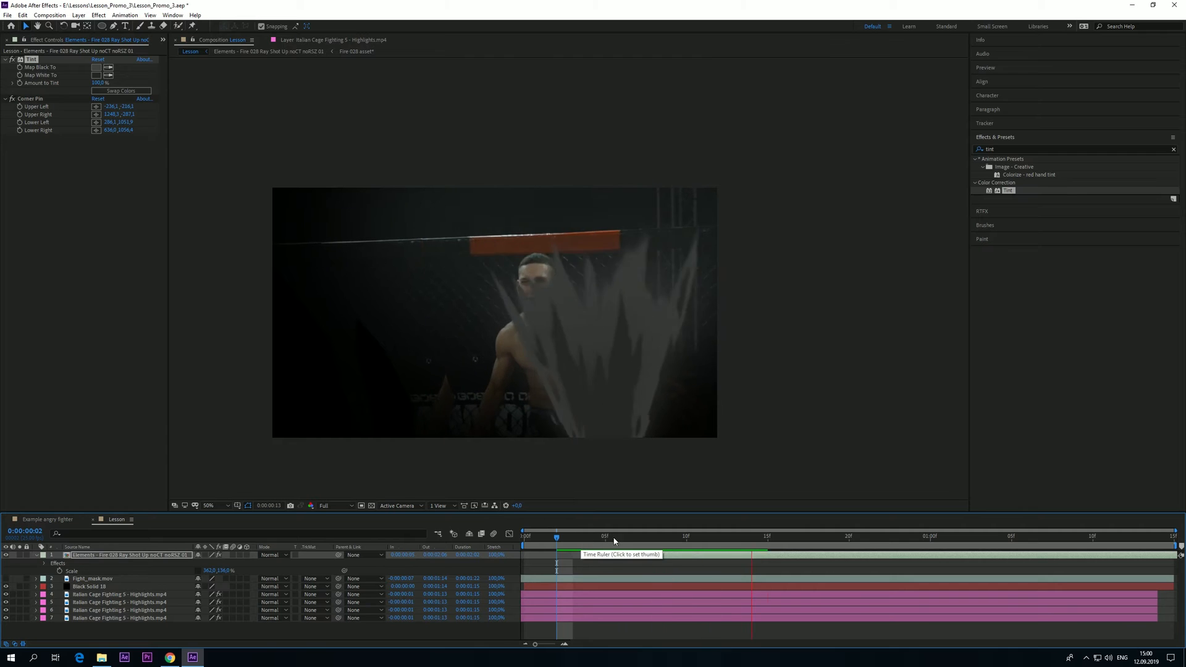
{"action": "key", "text": "space"}
At 0:00:00:12, shift the grey fire layer down and right away from the fighter's face and preview the motion
{"action": "left_click", "coordinate": [717, 539]}
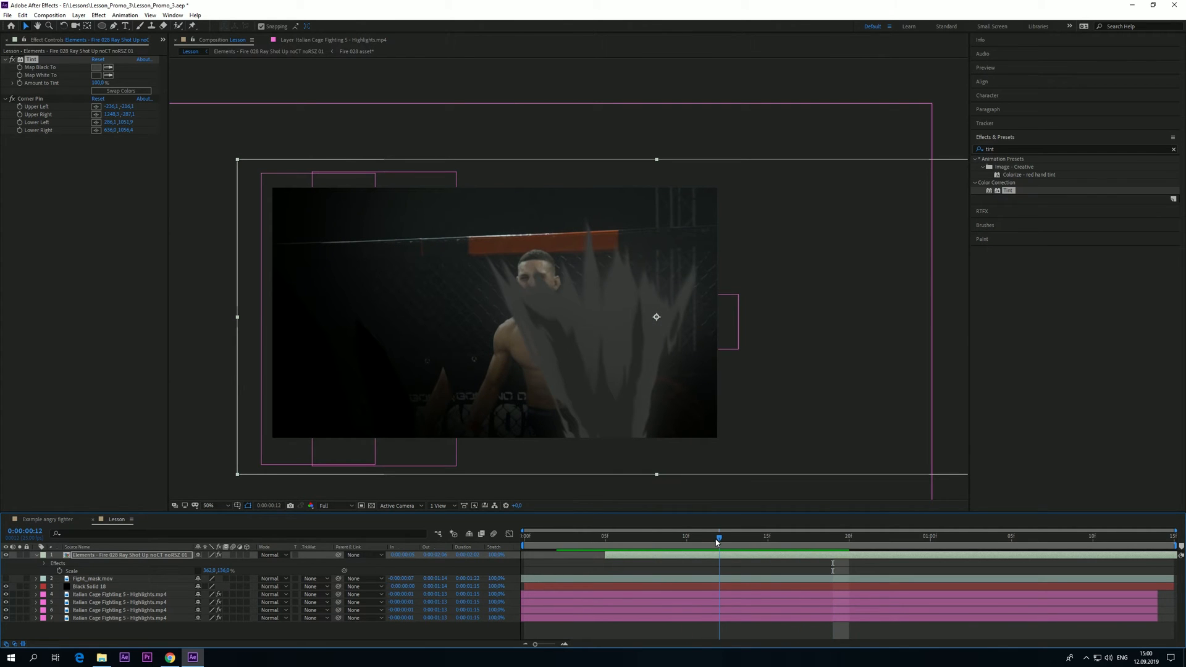
{"action": "key", "text": "shift+Down"}
{"action": "key", "text": "shift+Down"}
{"action": "key", "text": "shift+Down"}
{"action": "key", "text": "shift+Down"}
{"action": "key", "text": "shift+Down"}
{"action": "key", "text": "shift+Down"}
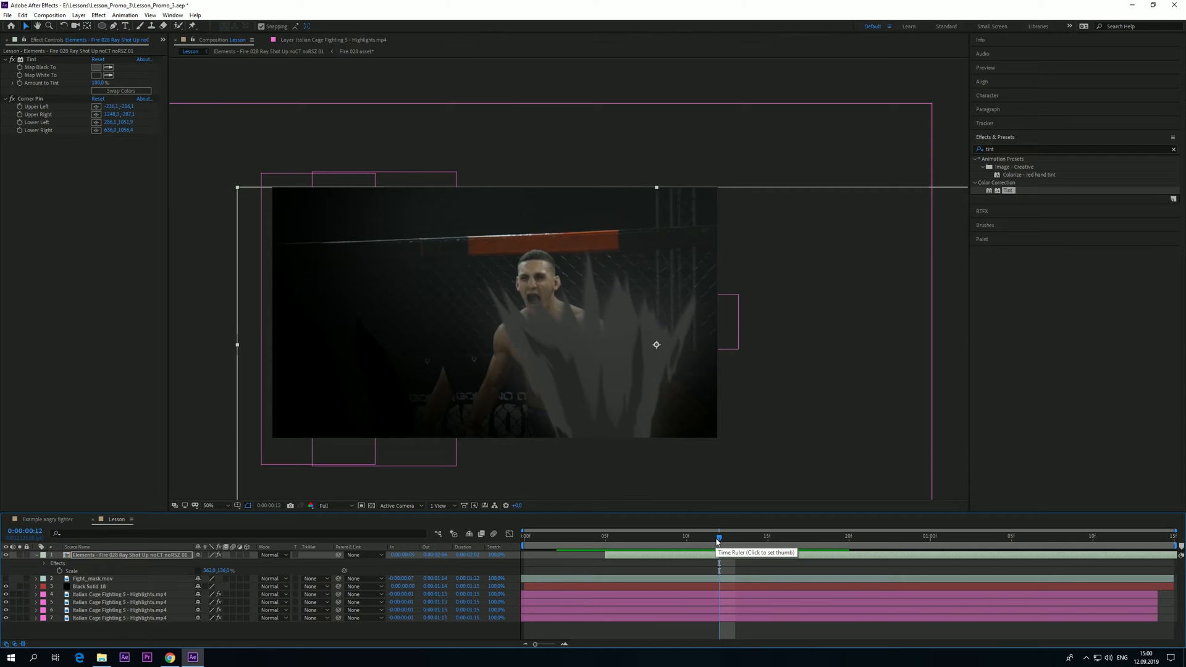
{"action": "left_click", "coordinate": [634, 557]}
{"action": "key", "text": "shift+Right"}
{"action": "key", "text": "shift+Right"}
{"action": "key", "text": "shift+Right"}
{"action": "key", "text": "shift+Right"}
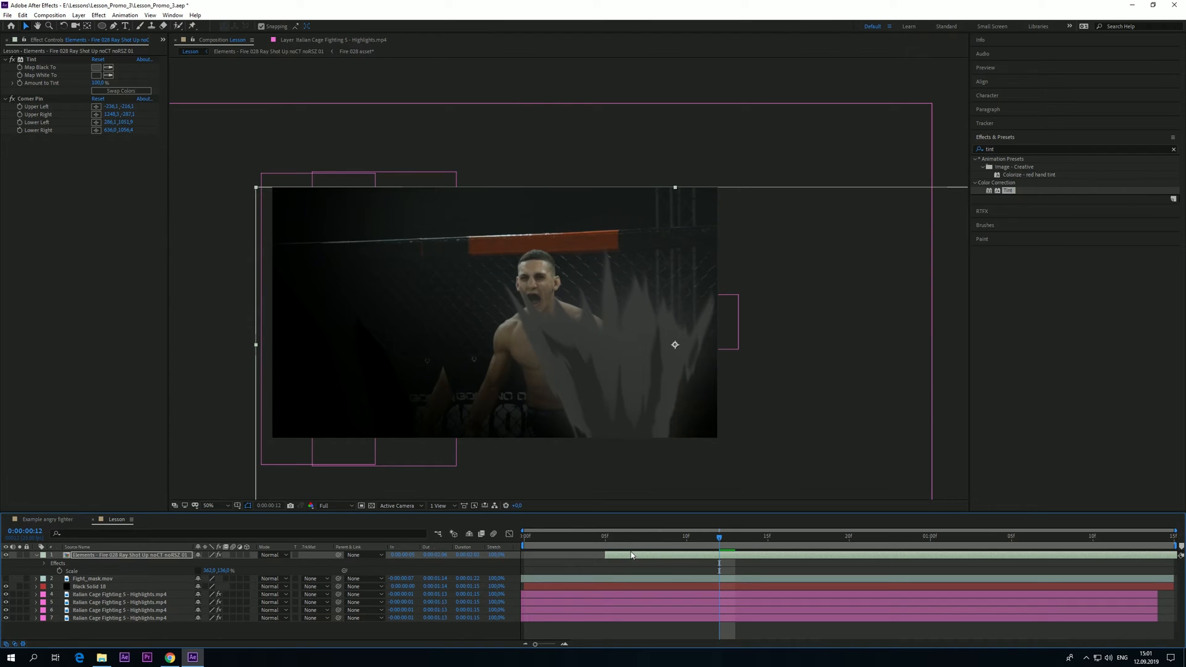
{"action": "key", "text": "space"}
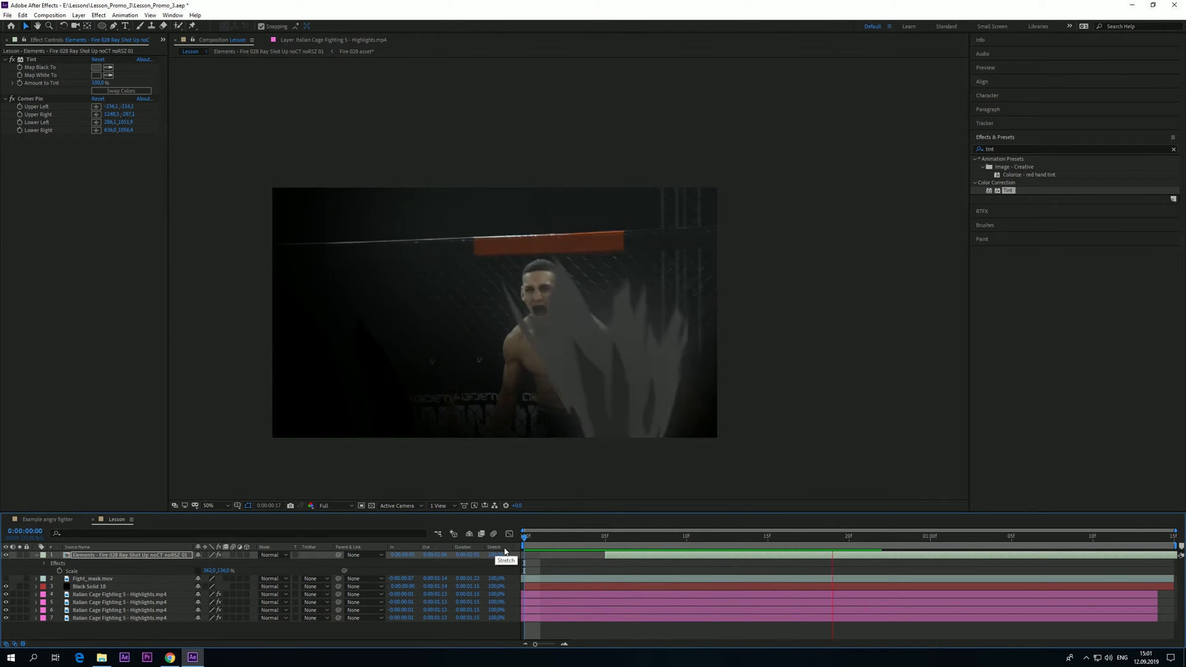
{"action": "left_click_drag", "start_coordinate": [669, 538], "coordinate": [801, 539]}
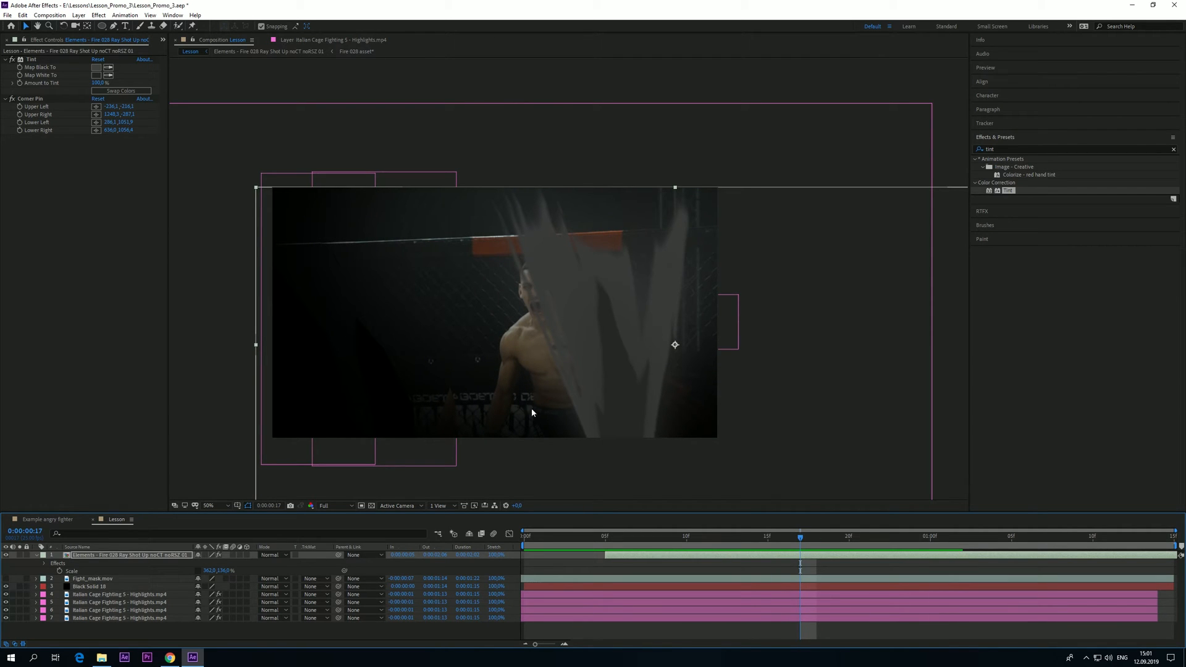
Reduce the grey fire layer's vertical scale to 122% and shift the layer down and right, clear of the fighter's face
{"action": "left_click_drag", "start_coordinate": [218, 575], "coordinate": [210, 575]}
{"action": "key", "text": "shift+Down"}
{"action": "key", "text": "shift+Down"}
{"action": "key", "text": "shift+Down"}
{"action": "key", "text": "shift+Down"}
{"action": "key", "text": "shift+Down"}
{"action": "key", "text": "shift+Down"}
{"action": "key", "text": "shift+Down"}
{"action": "key", "text": "shift+Down"}
{"action": "key", "text": "shift+Down"}
{"action": "key", "text": "shift+Down"}
{"action": "key", "text": "shift+Down"}
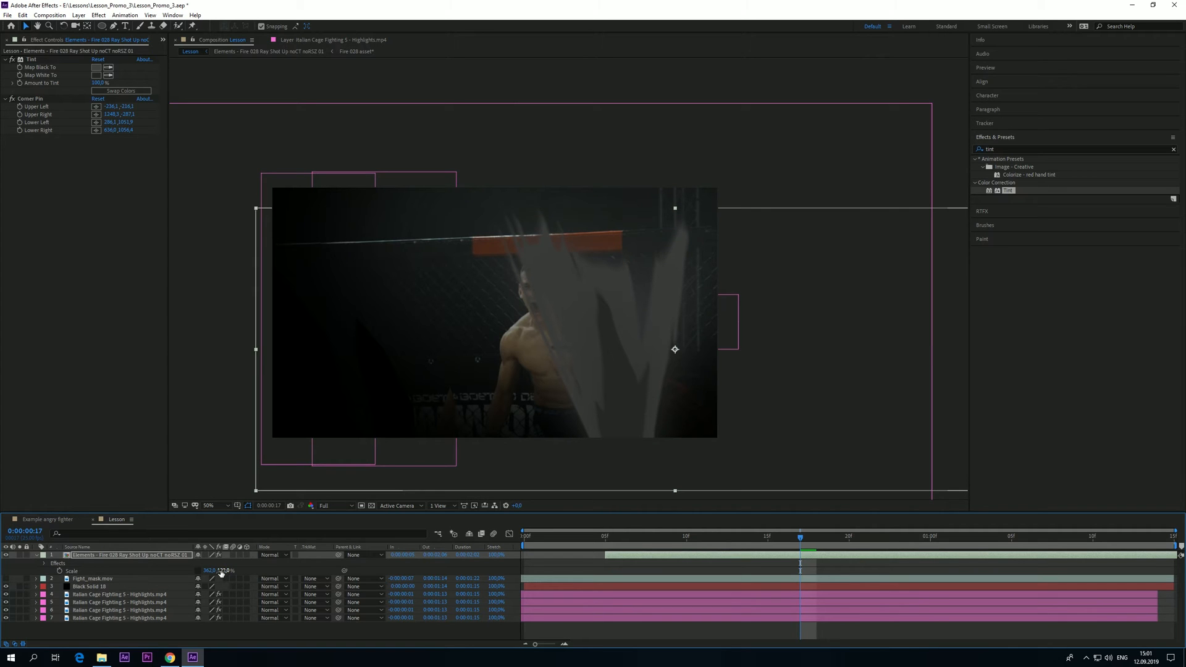
{"action": "key", "text": "shift+Down"}
{"action": "key", "text": "shift+Down"}
{"action": "key", "text": "shift+Down"}
{"action": "key", "text": "shift+Down"}
{"action": "key", "text": "shift+Right"}
{"action": "key", "text": "shift+Right"}
{"action": "key", "text": "shift+Right"}
{"action": "key", "text": "shift+Right"}
{"action": "key", "text": "shift+Down"}
{"action": "key", "text": "shift+Down"}
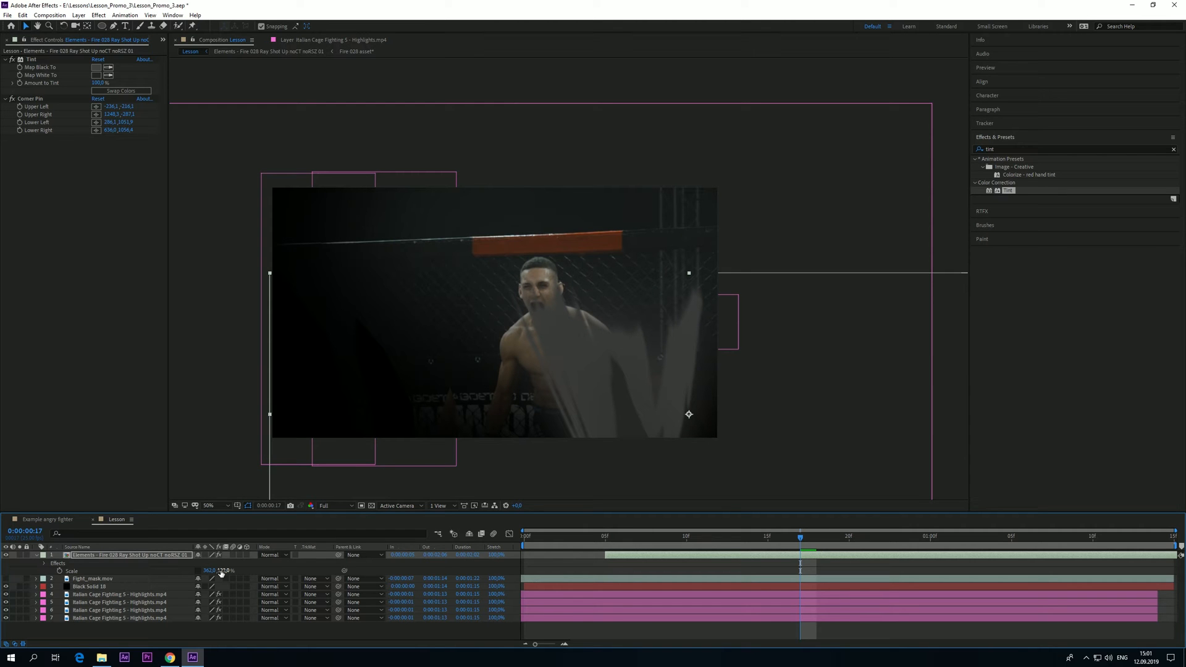
{"action": "key", "text": "space"}
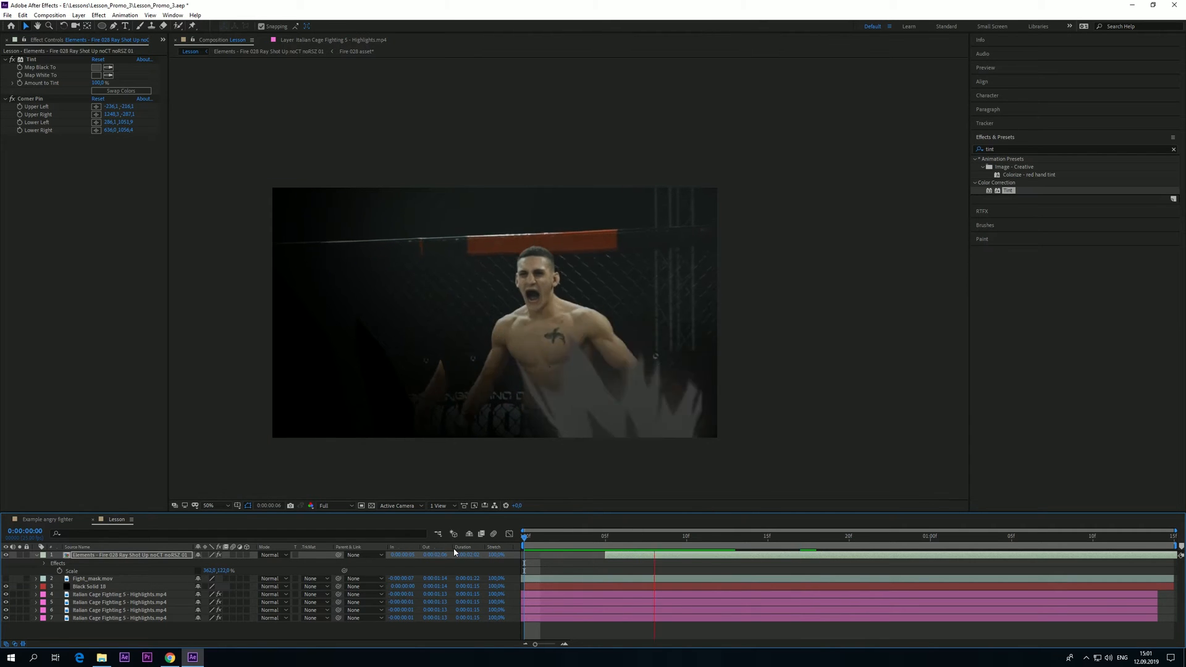
{"action": "key", "text": "space"}
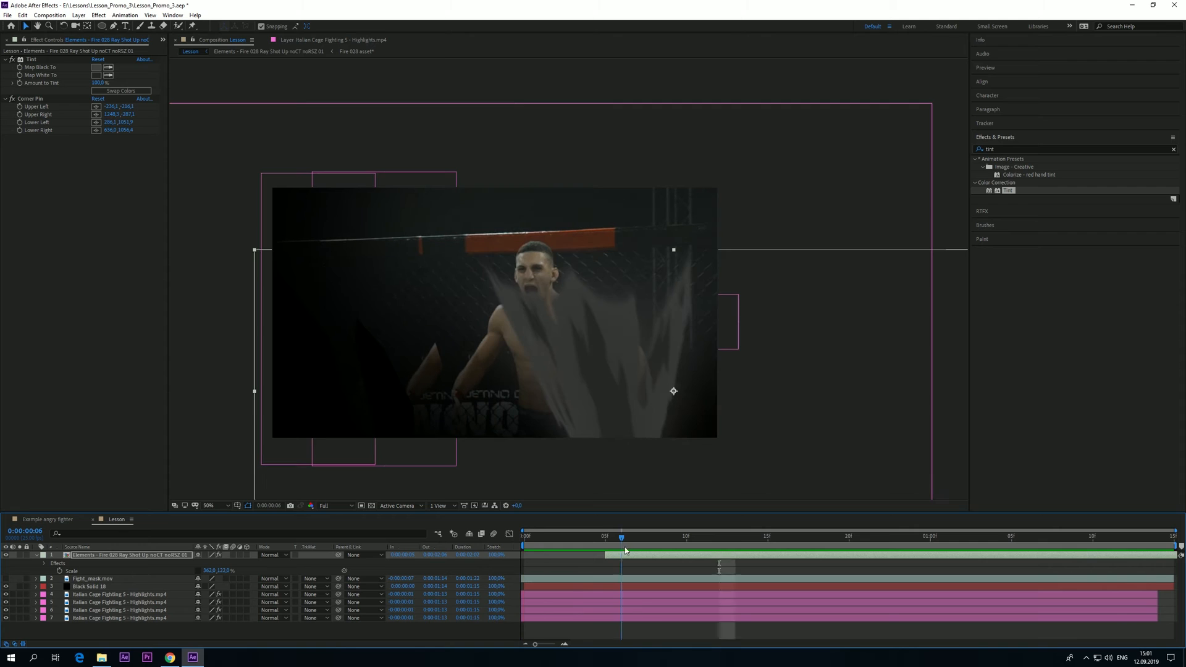
Apply Directional Blur to the grey fire layer with a Blur Length of 50 and preview the result
{"action": "left_click", "coordinate": [1023, 148]}
{"action": "type", "text": "ddi"}
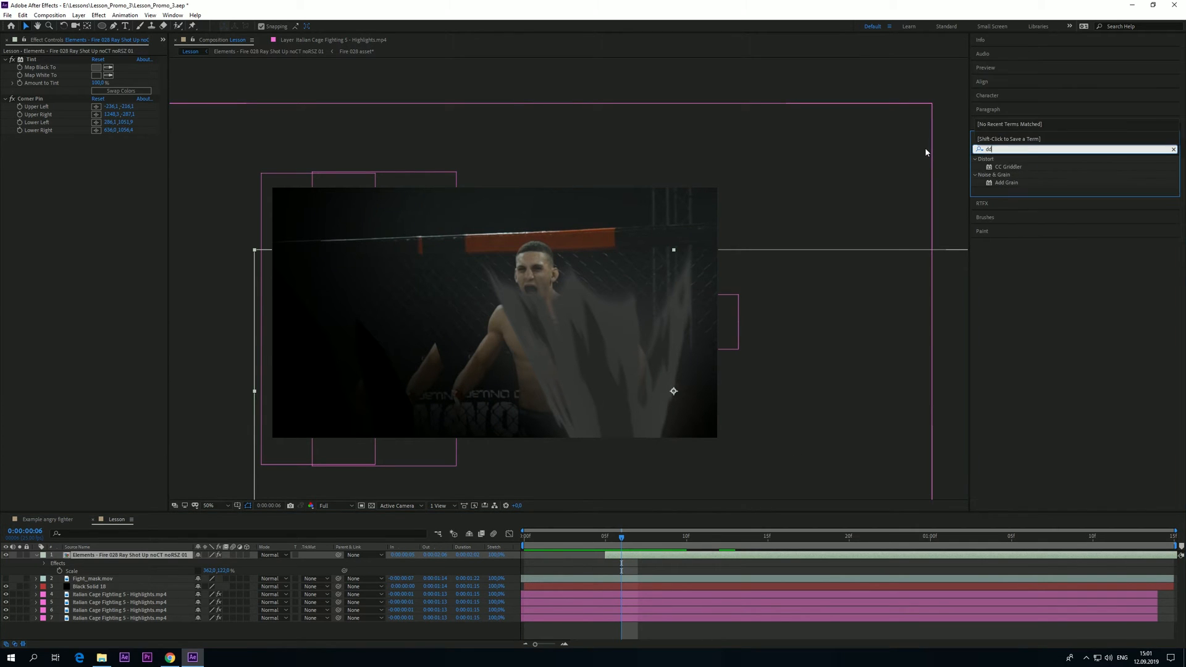
{"action": "key", "text": "BackSpace"}
{"action": "key", "text": "BackSpace"}
{"action": "type", "text": "i"}
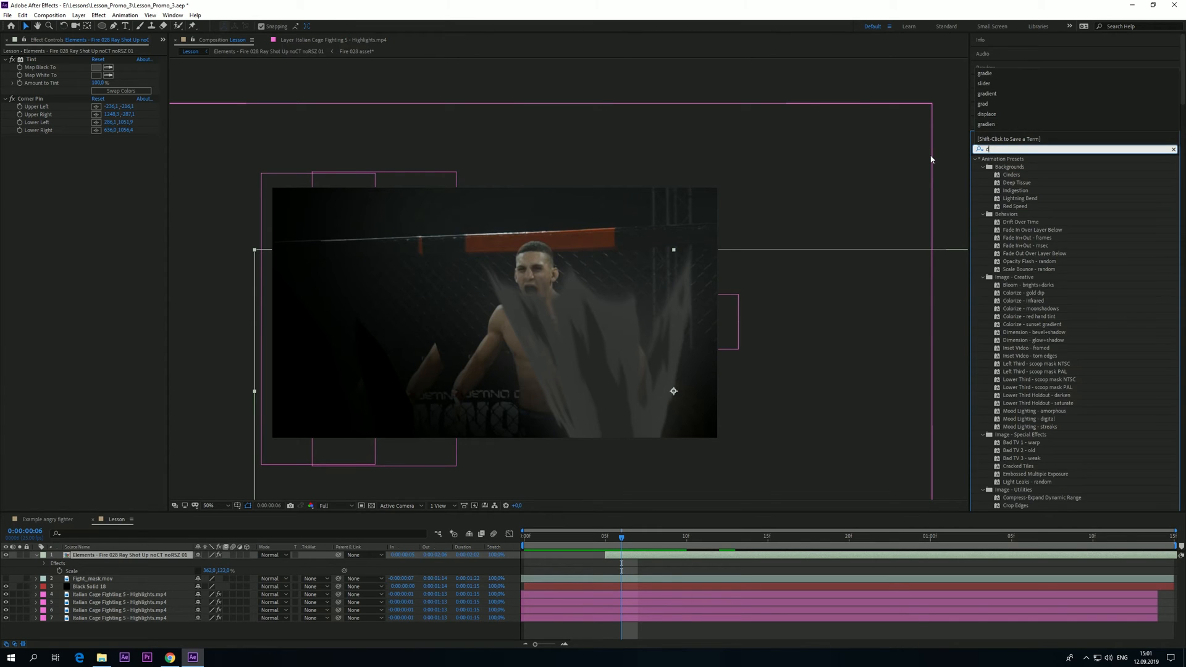
{"action": "type", "text": "recti"}
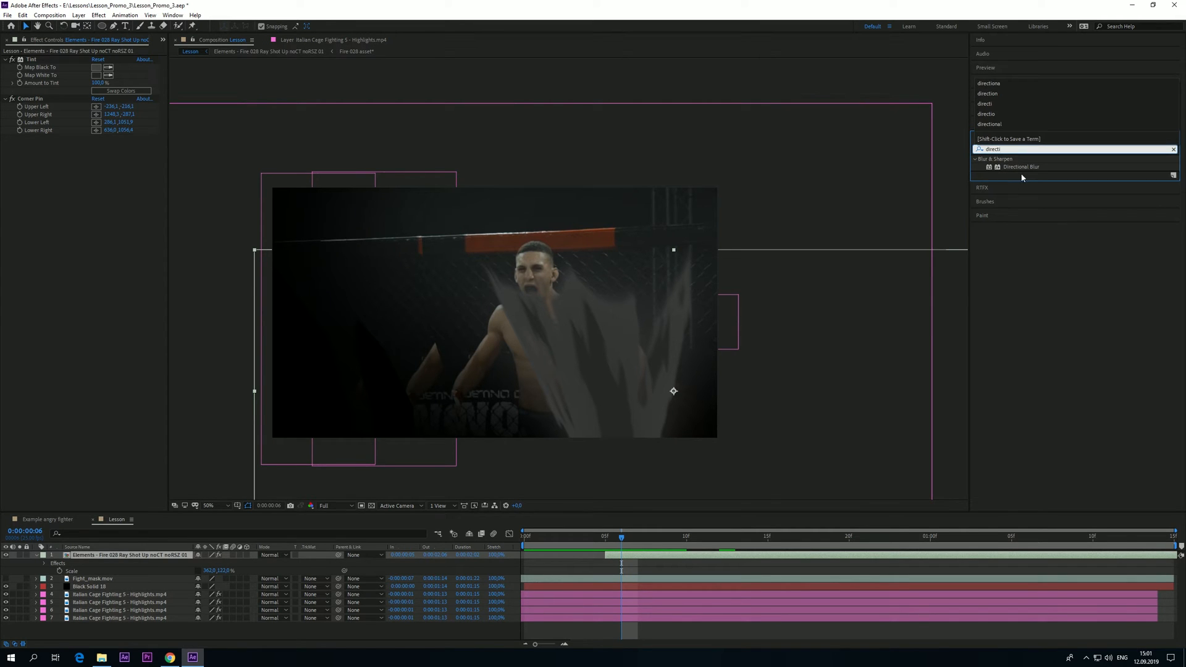
{"action": "left_click_drag", "start_coordinate": [1022, 167], "coordinate": [108, 558]}
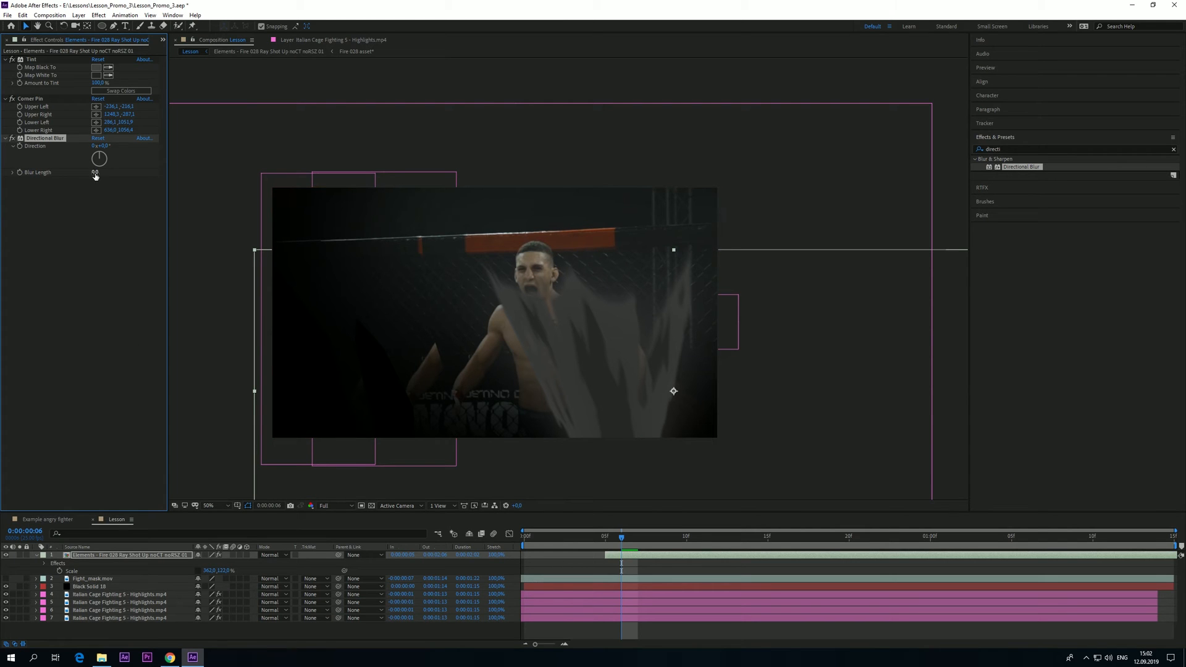
{"action": "type", "text": "50"}
{"action": "key", "text": "Return"}
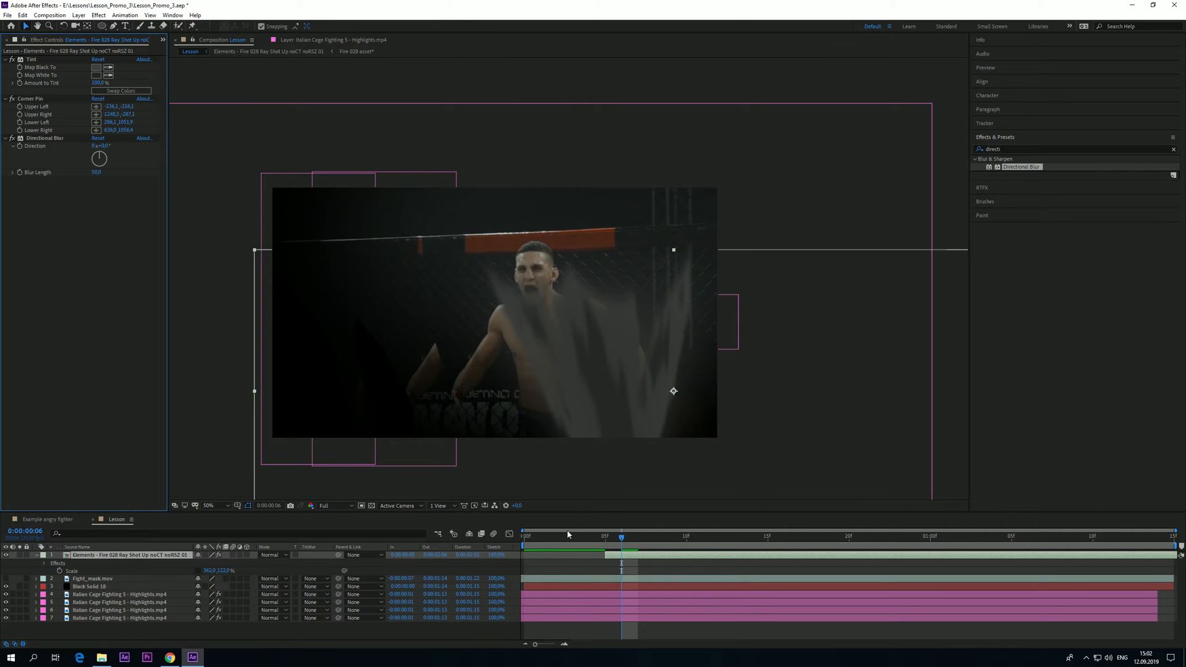
{"action": "key", "text": "space"}
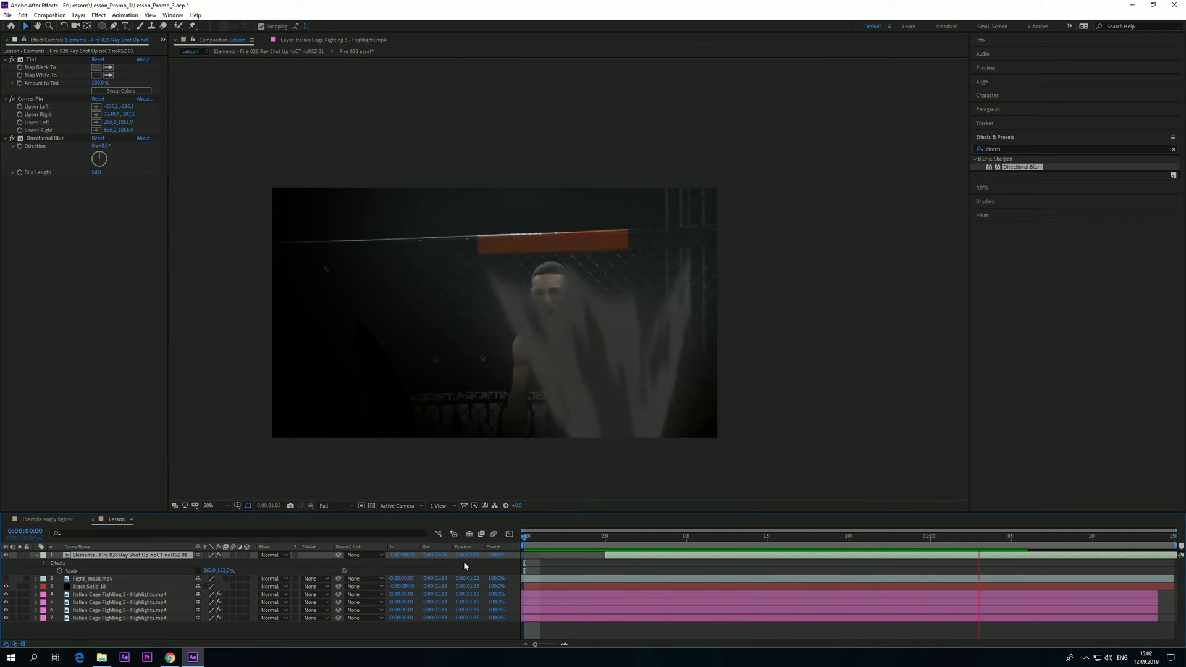
{"action": "key", "text": "space"}
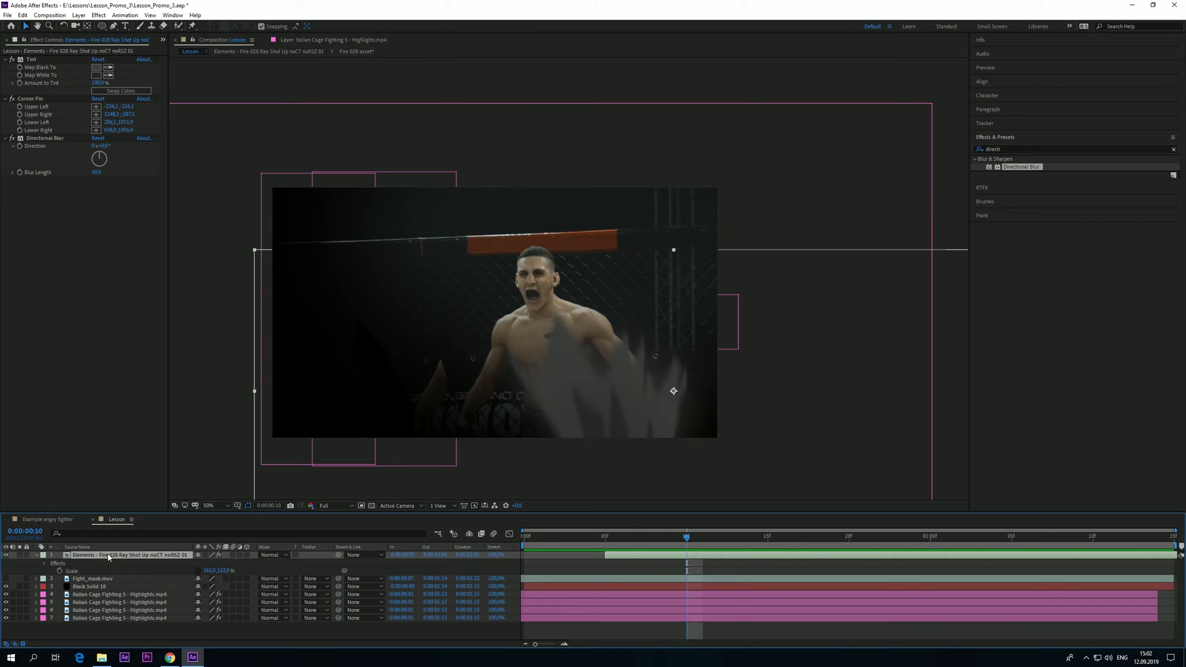
Duplicate the grey fire layer, move the copy left, and rotate it -18°
{"action": "key", "text": "ctrl+d"}
{"action": "left_click", "coordinate": [633, 541]}
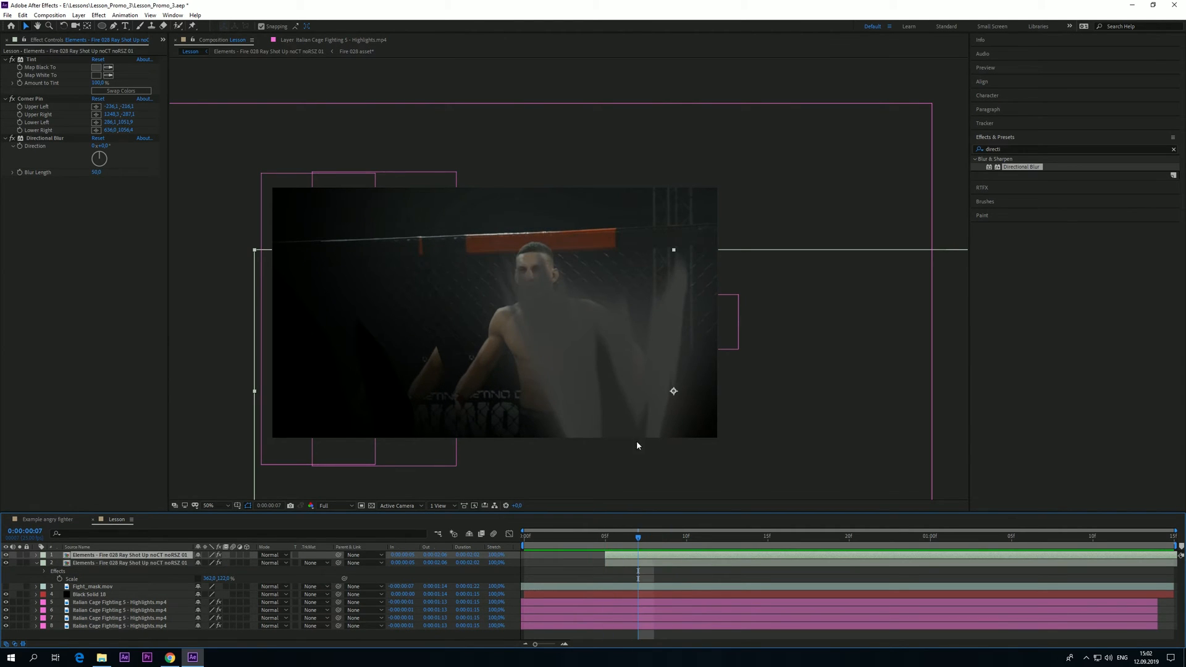
{"action": "left_click_drag", "start_coordinate": [608, 402], "coordinate": [570, 408]}
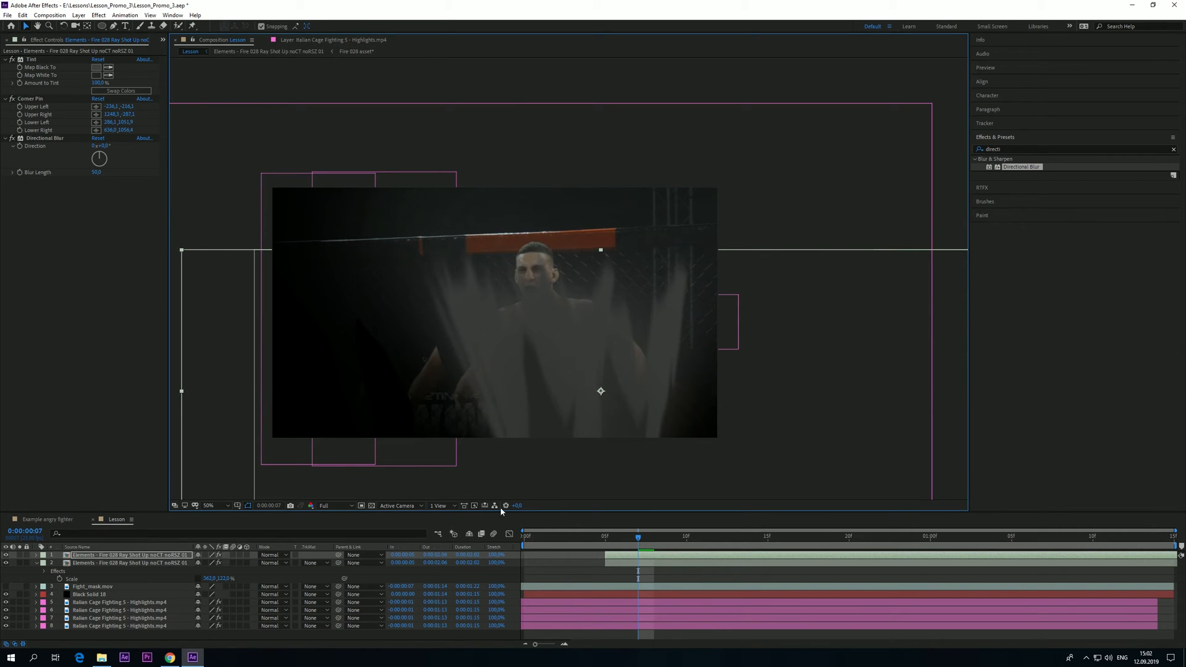
{"action": "key", "text": "r"}
{"action": "left_click_drag", "start_coordinate": [206, 563], "coordinate": [194, 562]}
{"action": "left_click_drag", "start_coordinate": [543, 388], "coordinate": [503, 392]}
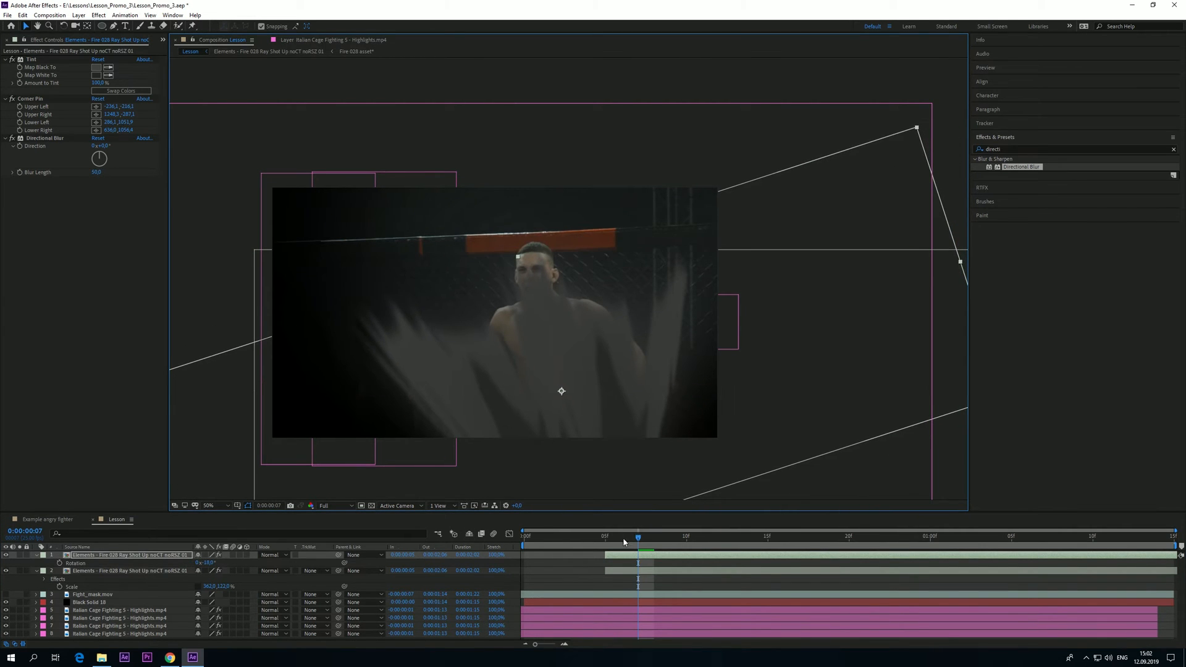
{"action": "left_click", "coordinate": [541, 542]}
{"action": "key", "text": "space"}
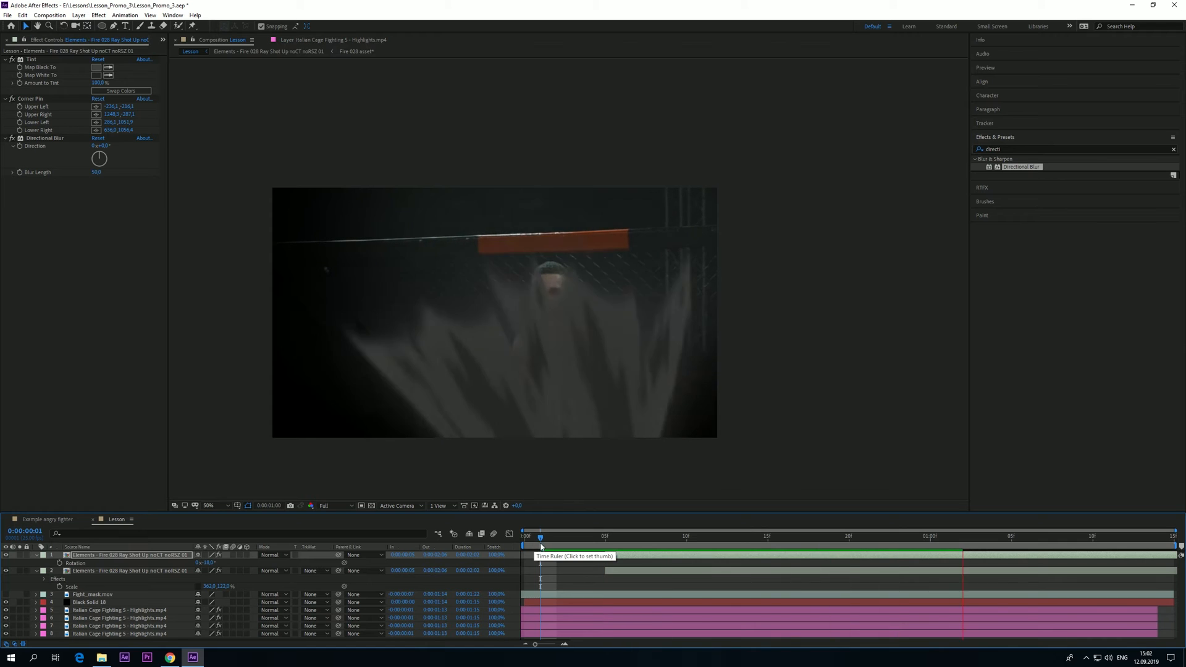
At 0:00:00:07, reshape the rotated fire copy by moving its upper right and upper left Corner Pin points further left
{"action": "mouse_move", "coordinate": [635, 544]}
{"action": "left_mouse_down"}
{"action": "mouse_move", "coordinate": [653, 545]}
{"action": "mouse_move", "coordinate": [640, 547]}
{"action": "left_mouse_up"}
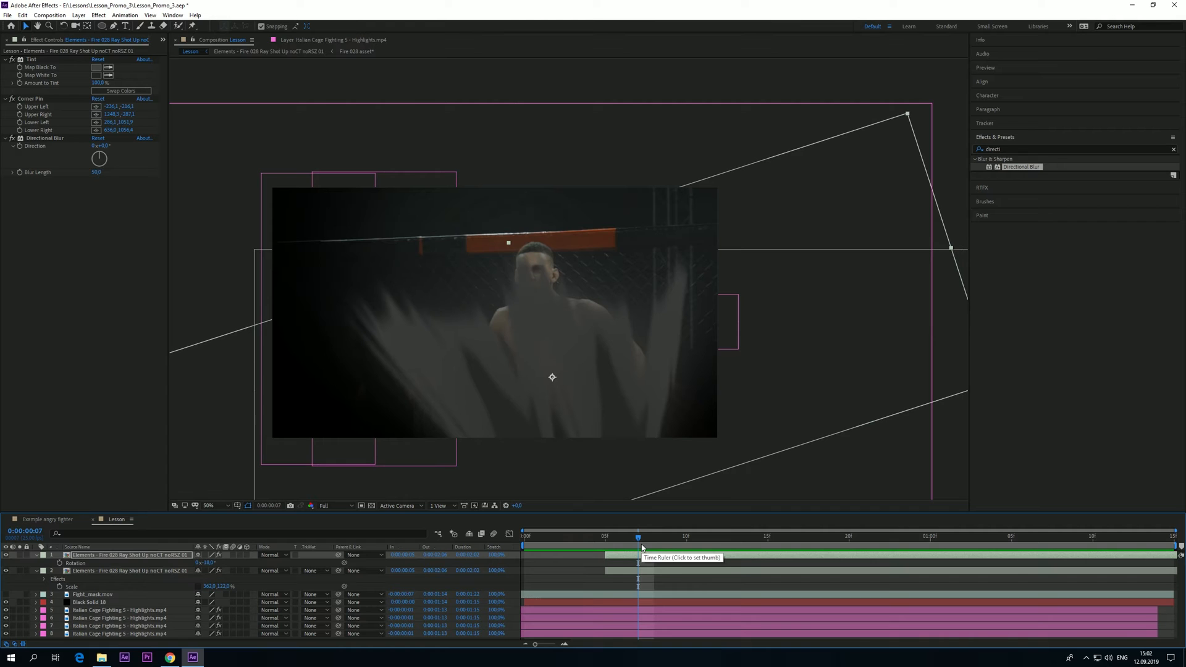
{"action": "left_click", "coordinate": [36, 99]}
{"action": "key", "text": "comma"}
{"action": "key", "text": "comma"}
{"action": "left_click_drag", "start_coordinate": [824, 125], "coordinate": [764, 119]}
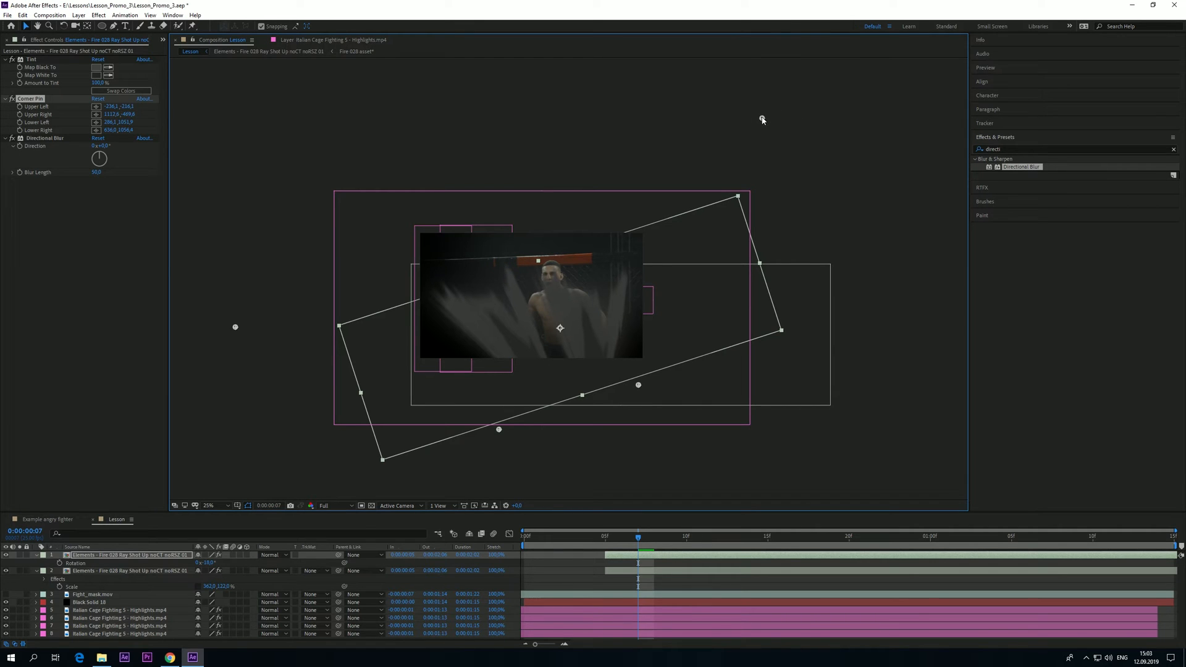
{"action": "left_click_drag", "start_coordinate": [235, 328], "coordinate": [226, 334]}
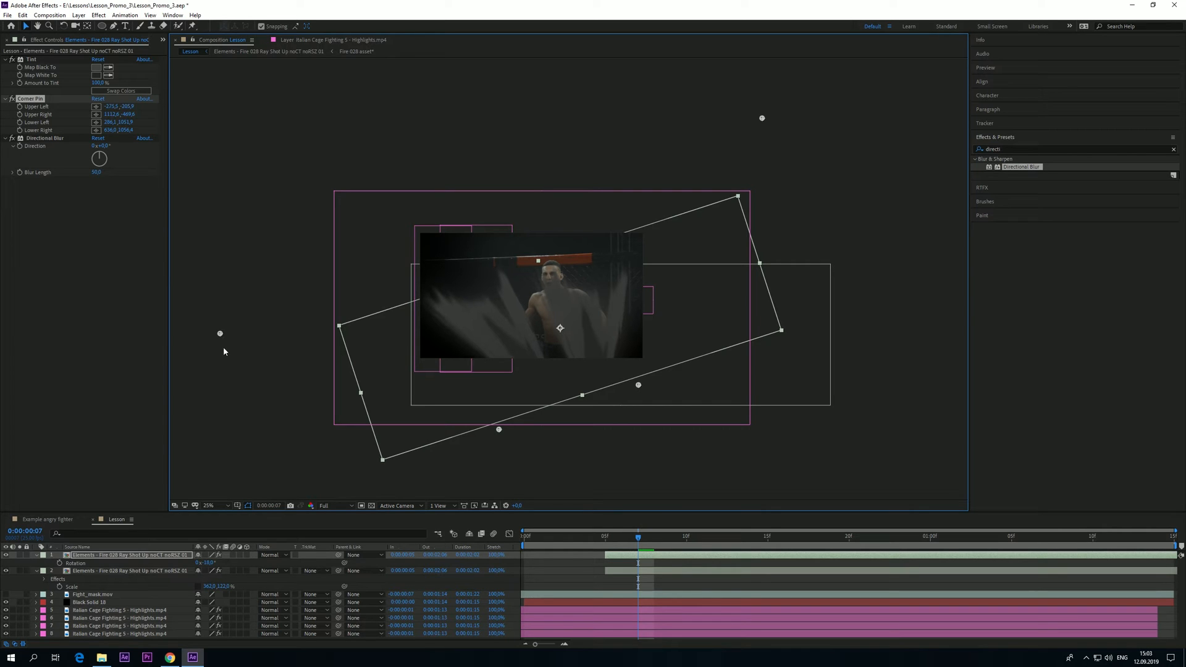
Nudge the rotated fire copy to the right so it overlaps the original grey flames more
{"action": "left_click", "coordinate": [123, 556]}
{"action": "key", "text": "shift+Right"}
{"action": "key", "text": "shift+Right"}
{"action": "key", "text": "shift+Right"}
{"action": "key", "text": "shift+Right"}
{"action": "key", "text": "shift+Right"}
{"action": "key", "text": "shift+Right"}
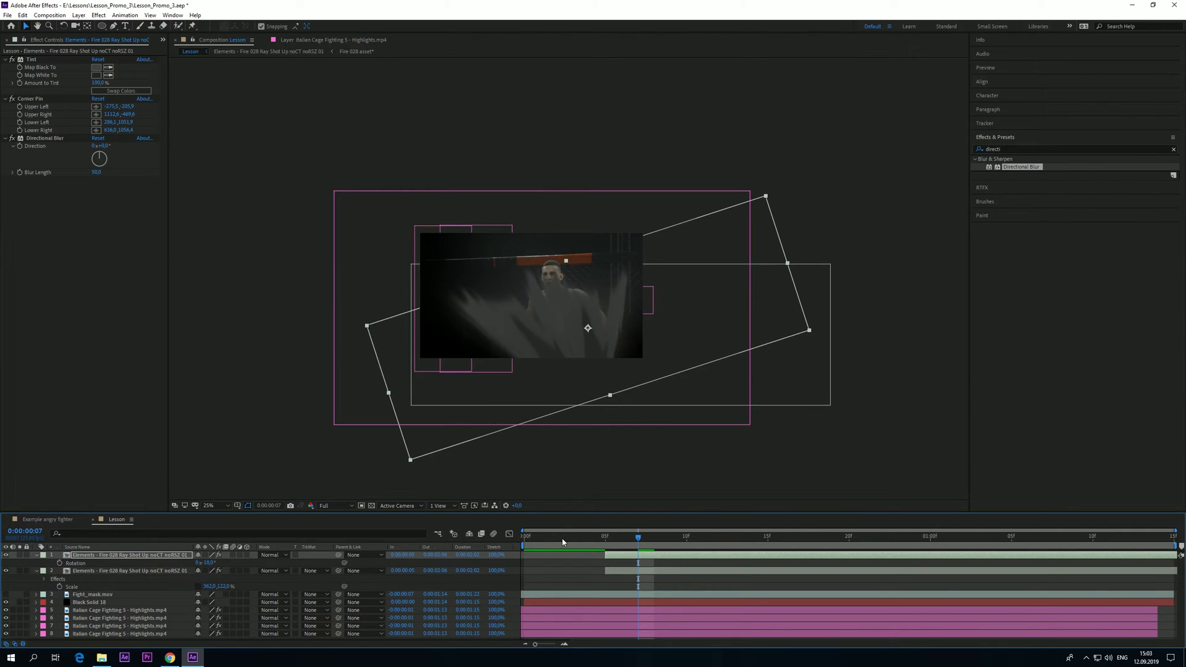
Preview both grey fire layers from the first frame and examine how their flames move together around the fighter
{"action": "key", "text": "Home"}
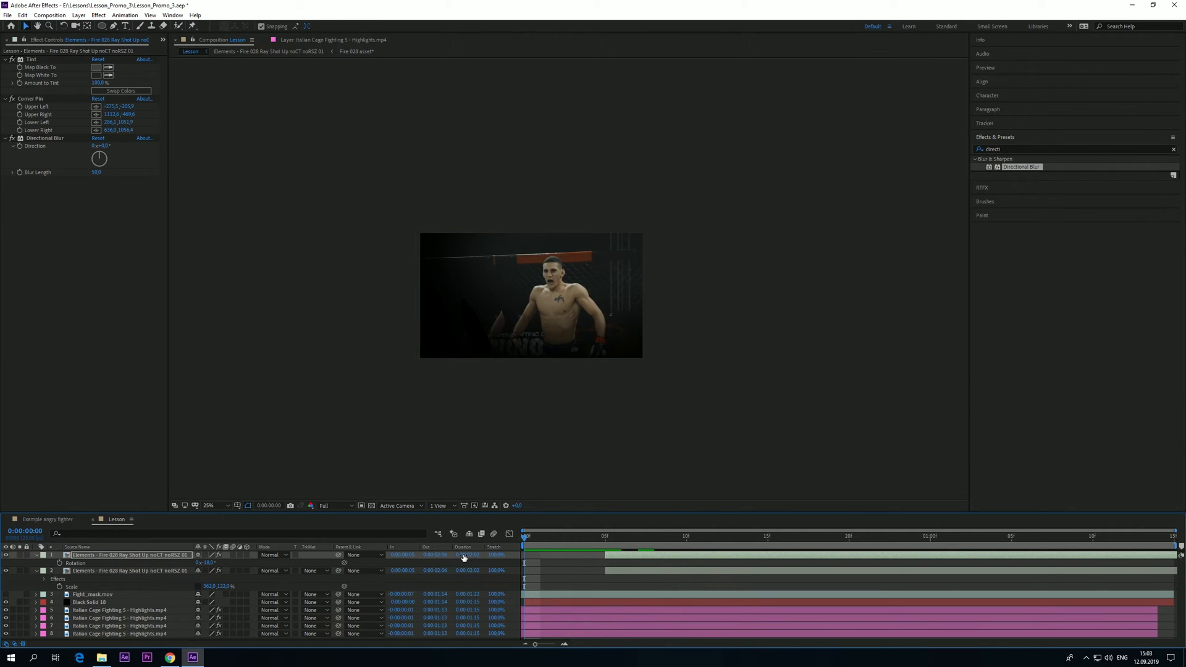
{"action": "key", "text": "space"}
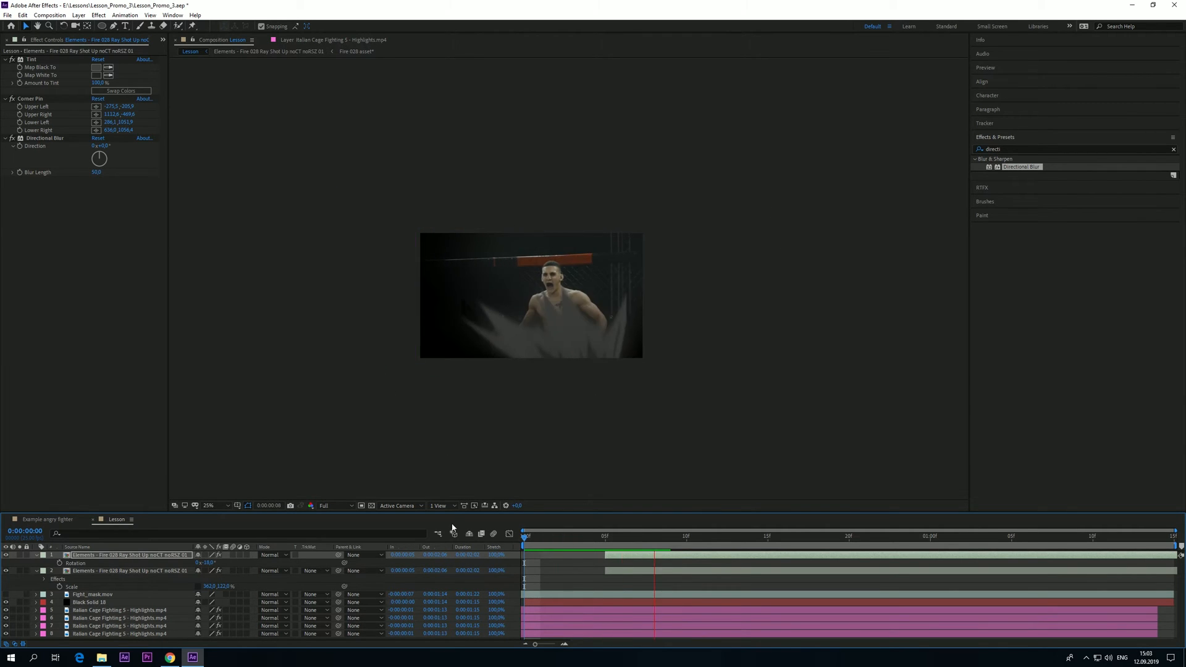
{"action": "scroll", "coordinate": [520, 287], "scroll_direction": "up", "scroll_amount": 2}
{"action": "key", "text": "space"}
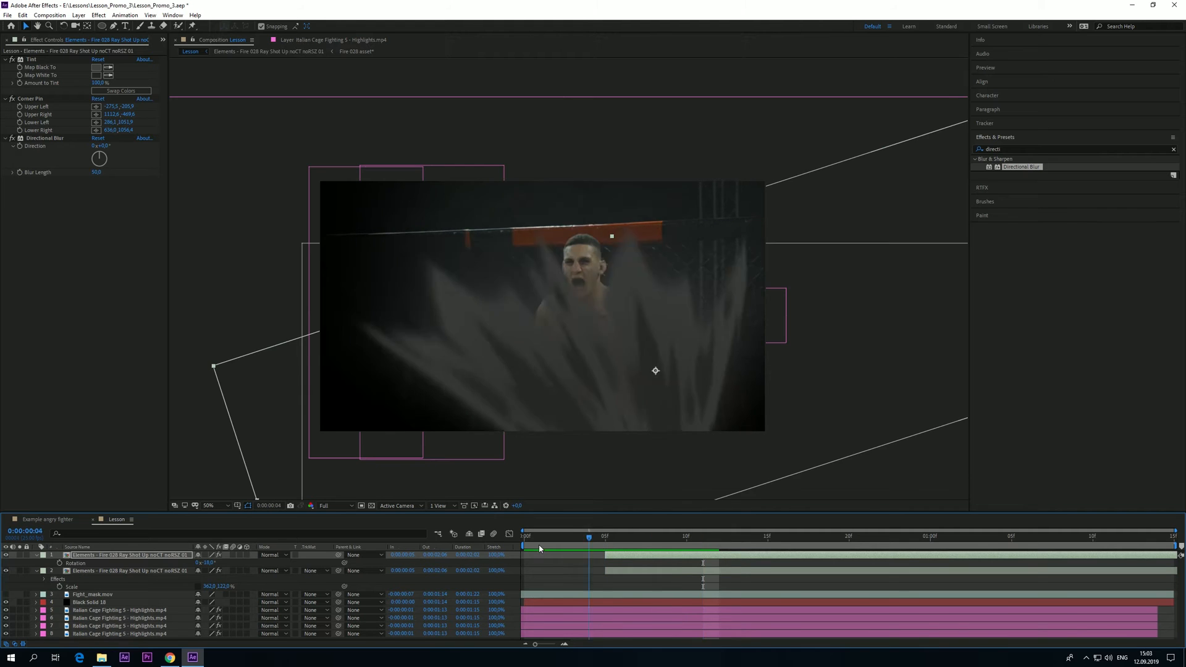
{"action": "key", "text": "Home"}
{"action": "key", "text": "space"}
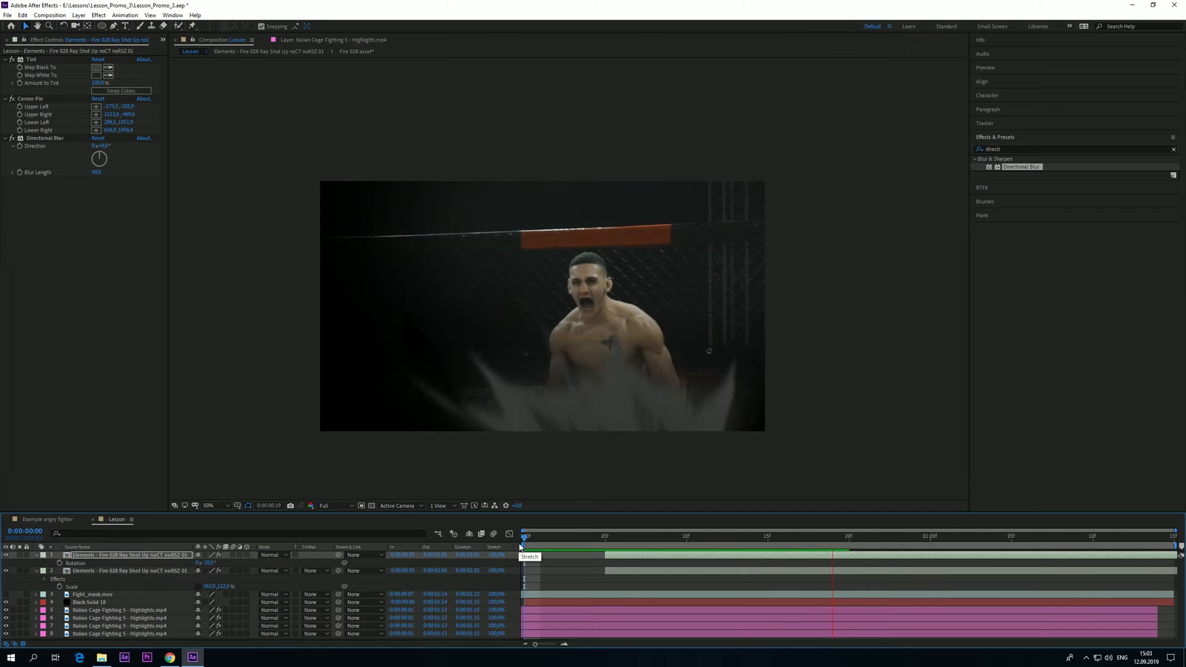
{"action": "key", "text": "space"}
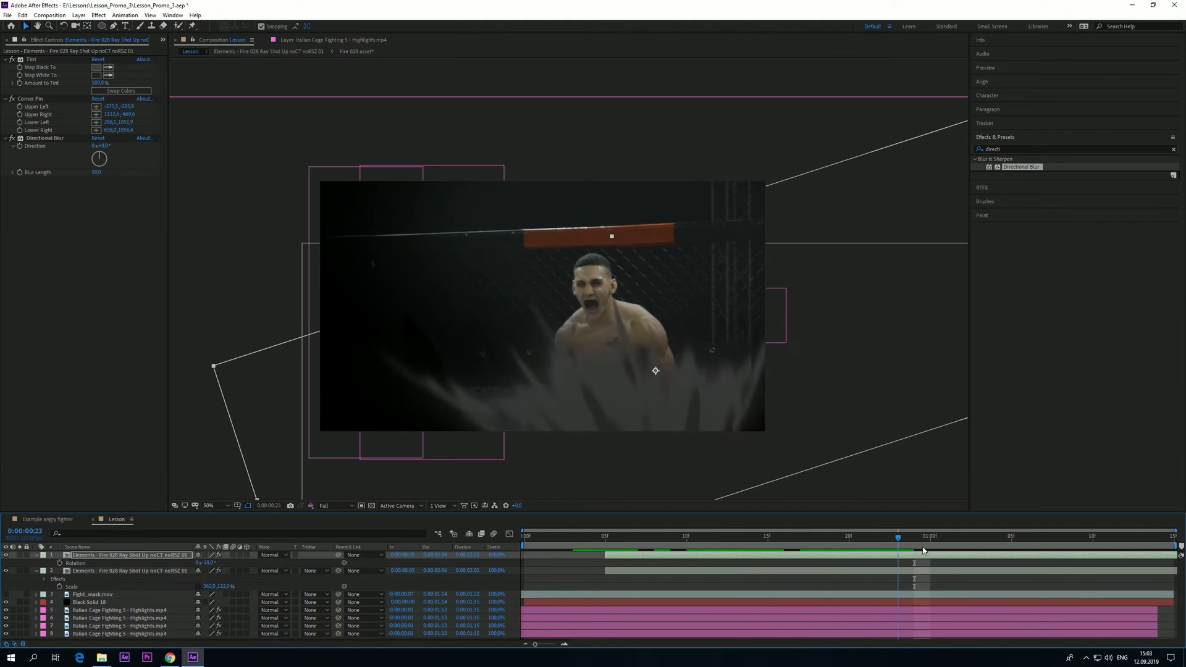
{"action": "key", "text": "space"}
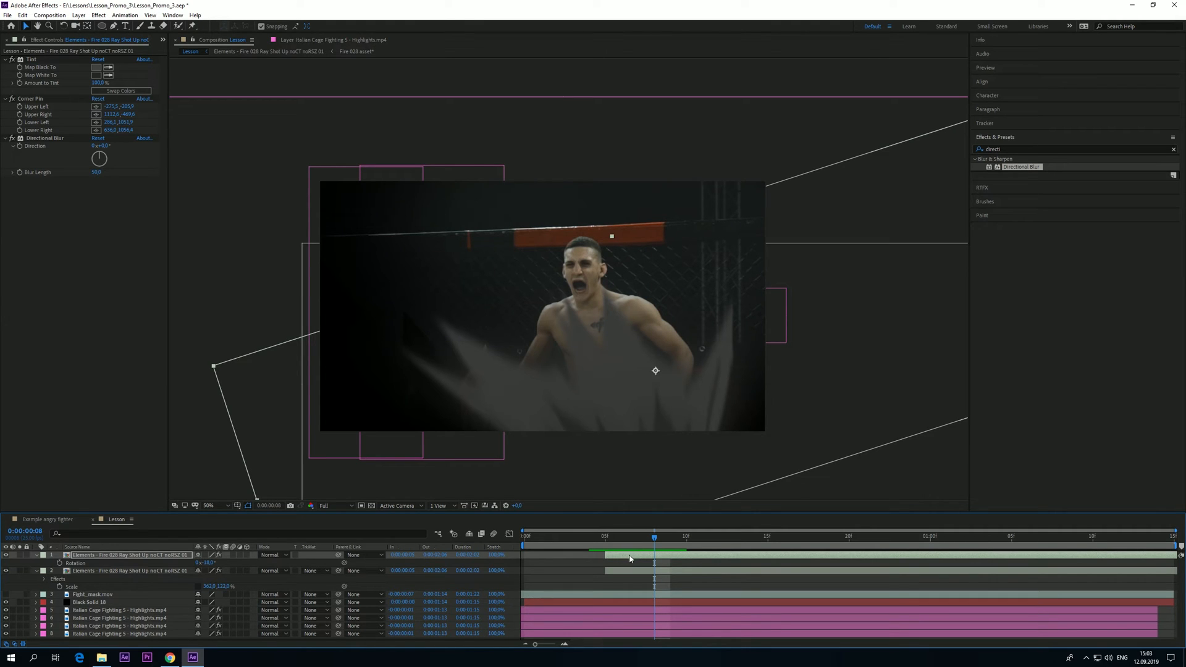
Offset the rotated fire copy's timing two frames earlier, keeping its start at 0:00:00:05, and reveal its Time Remap keyframes
{"action": "left_click_drag", "start_coordinate": [626, 558], "coordinate": [596, 557]}
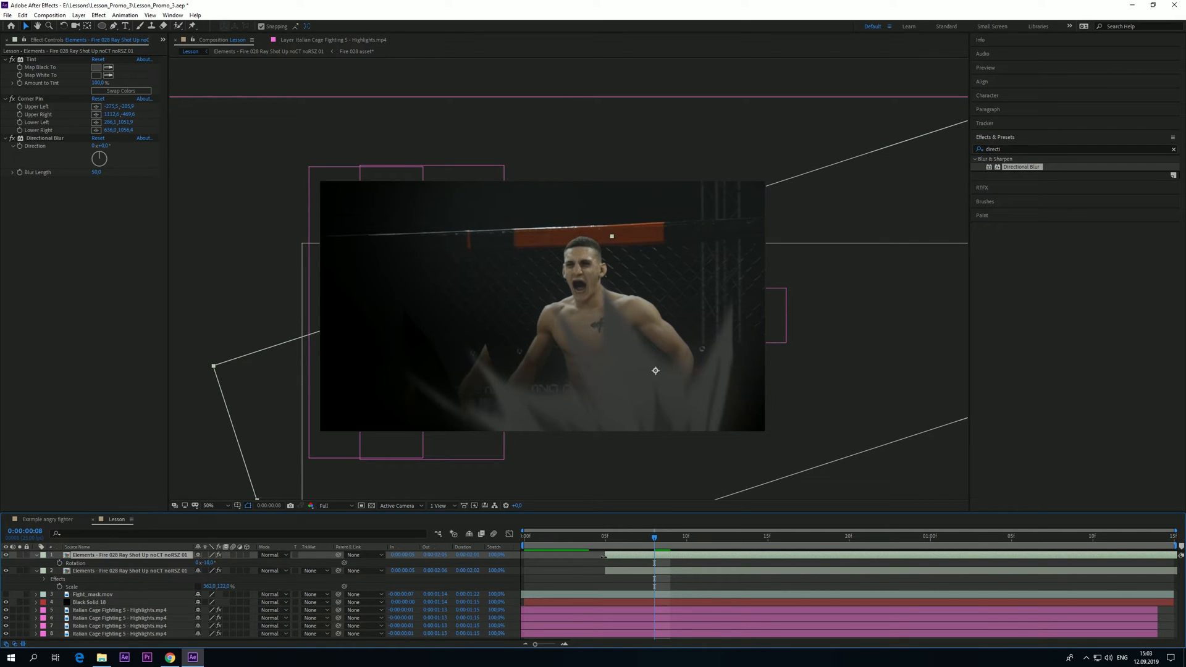
{"action": "key", "text": "space"}
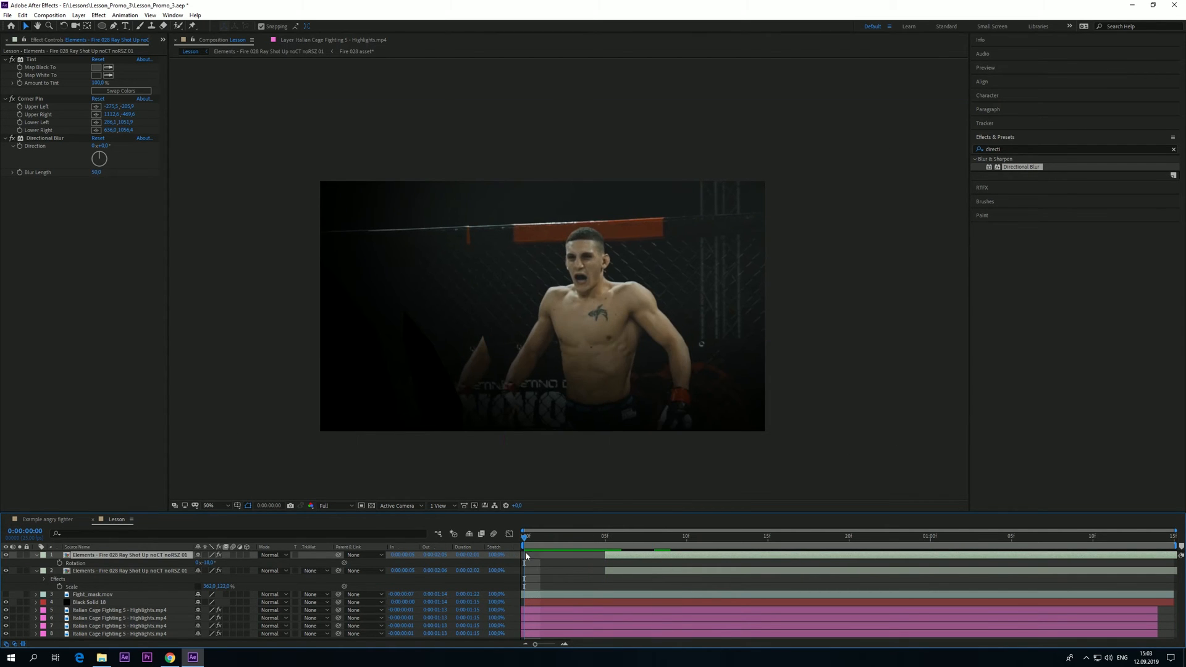
{"action": "left_click", "coordinate": [603, 543]}
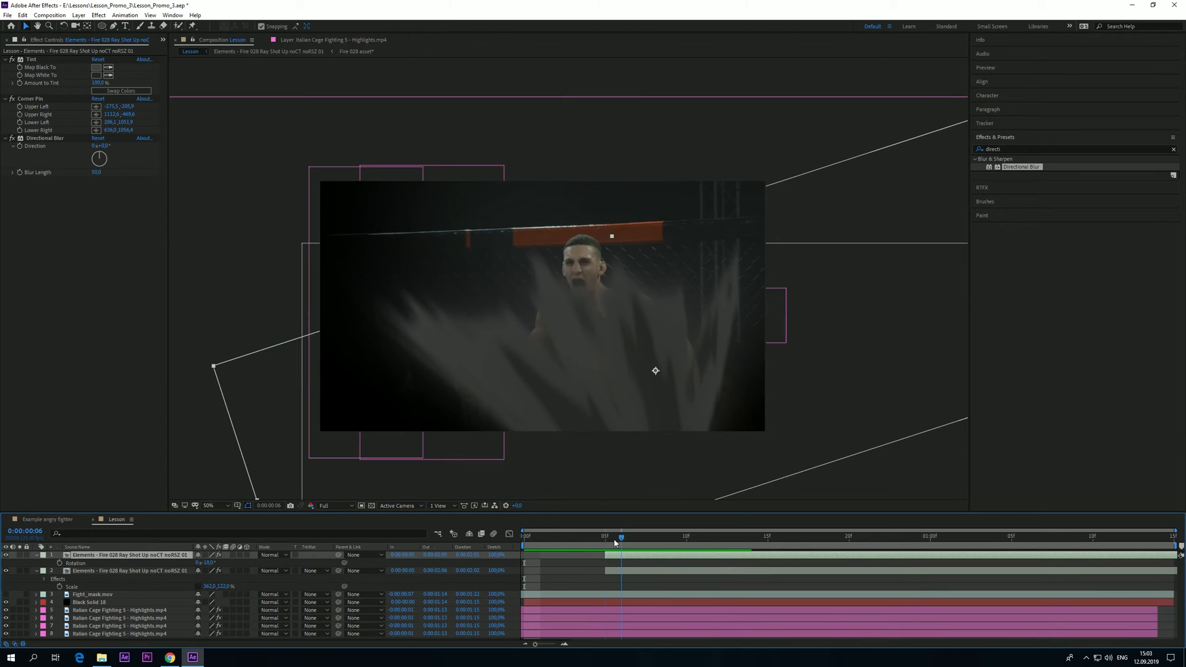
{"action": "key", "text": "ctrl+alt+t"}
{"action": "left_click_drag", "start_coordinate": [606, 542], "coordinate": [621, 561]}
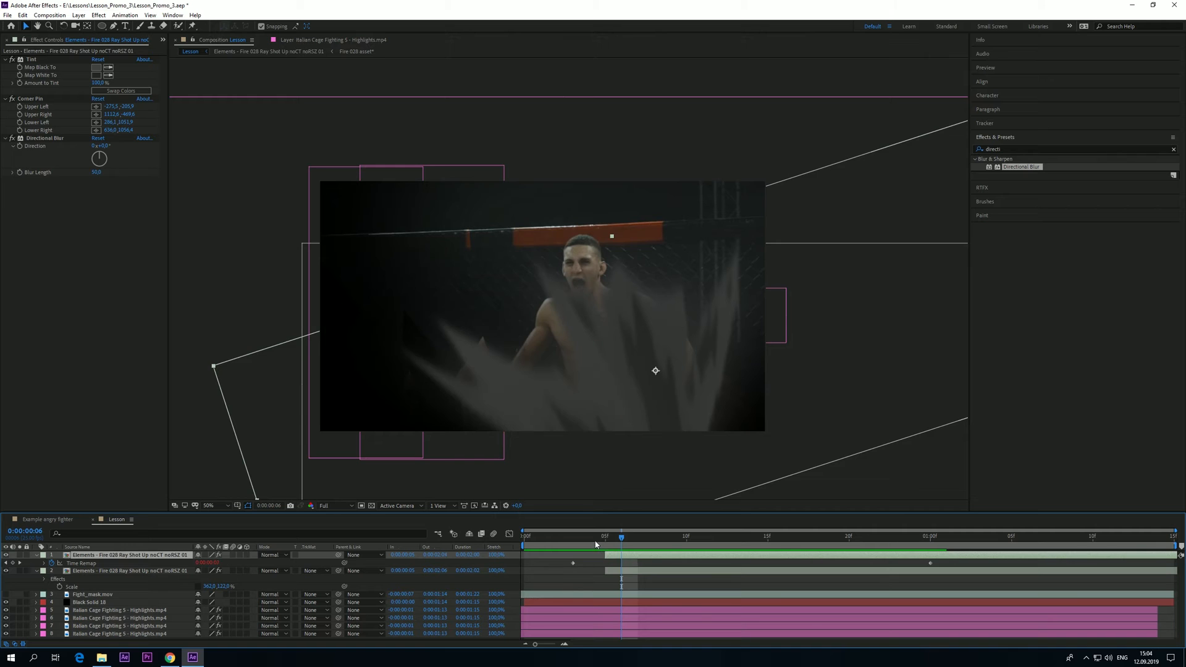
{"action": "key", "text": "space"}
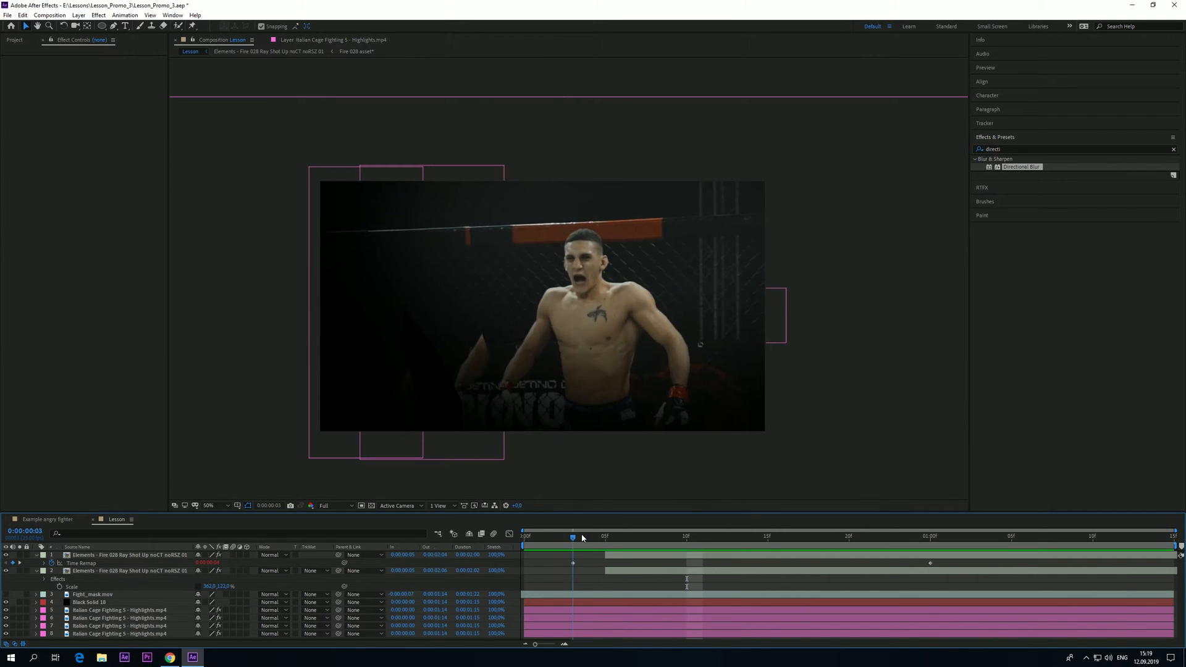
Add the Smoke 074 Wide loop Horizontal element from the RTFX library at 0:00:00:10
{"action": "left_click", "coordinate": [651, 539]}
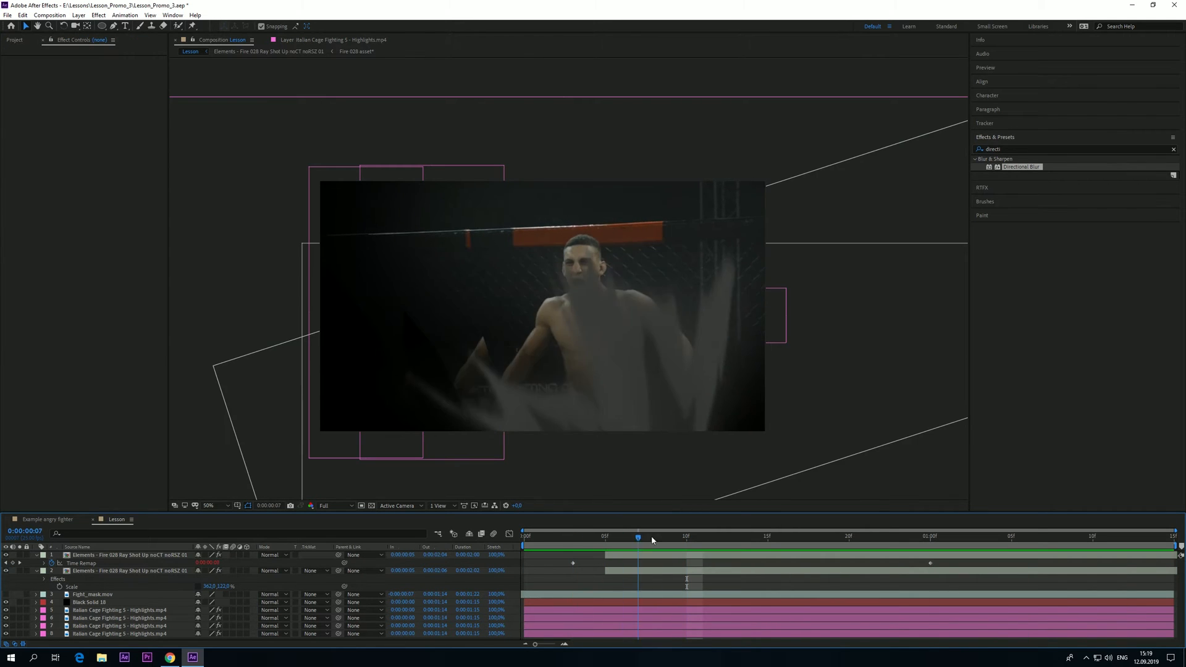
{"action": "left_click_drag", "start_coordinate": [652, 540], "coordinate": [690, 543]}
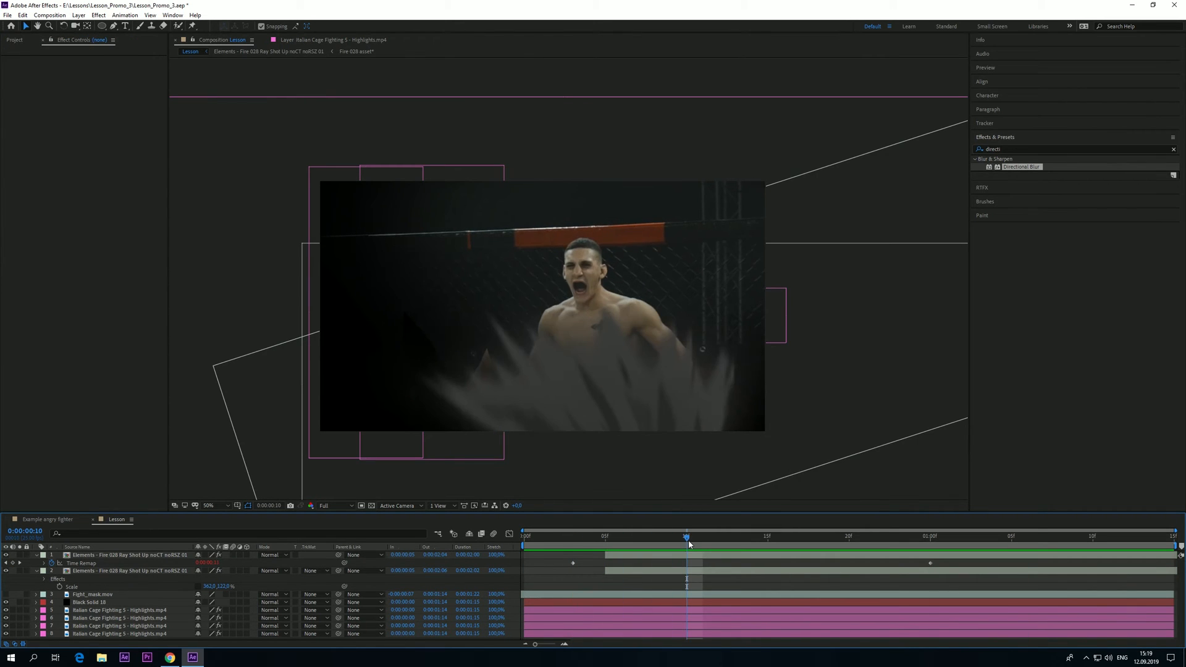
{"action": "left_click", "coordinate": [987, 188]}
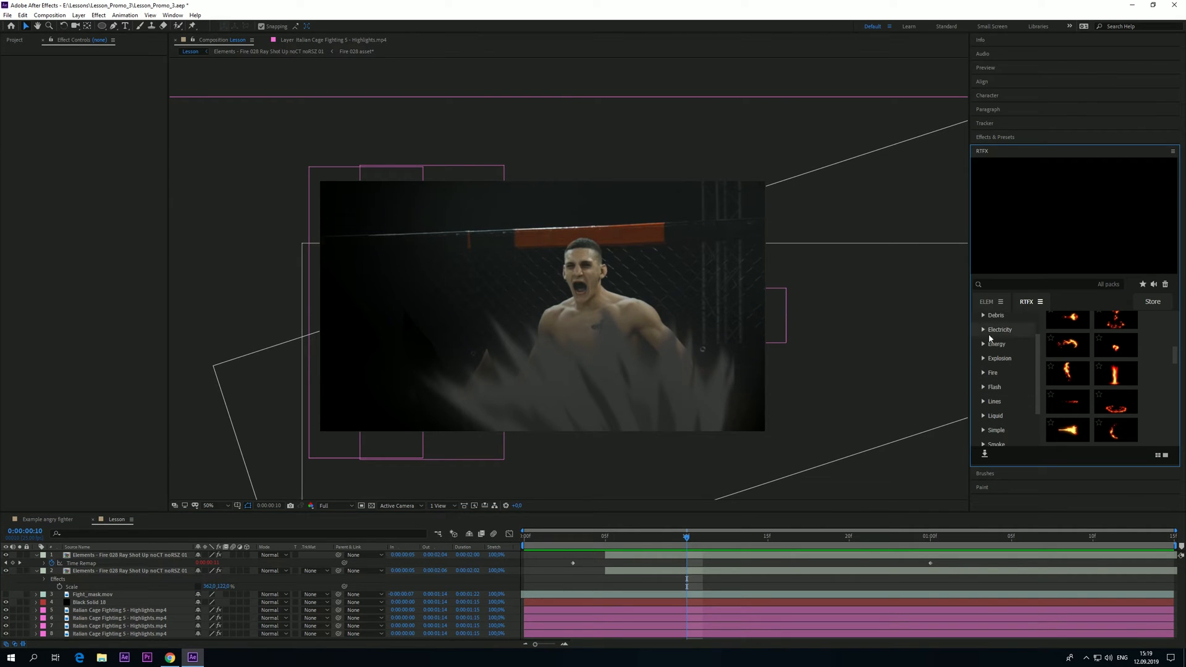
{"action": "scroll", "coordinate": [996, 423], "scroll_direction": "down", "scroll_amount": 2}
{"action": "left_click", "coordinate": [1013, 400]}
{"action": "scroll", "coordinate": [1110, 382], "scroll_direction": "down", "scroll_amount": 4}
{"action": "scroll", "coordinate": [1110, 381], "scroll_direction": "down", "scroll_amount": 3}
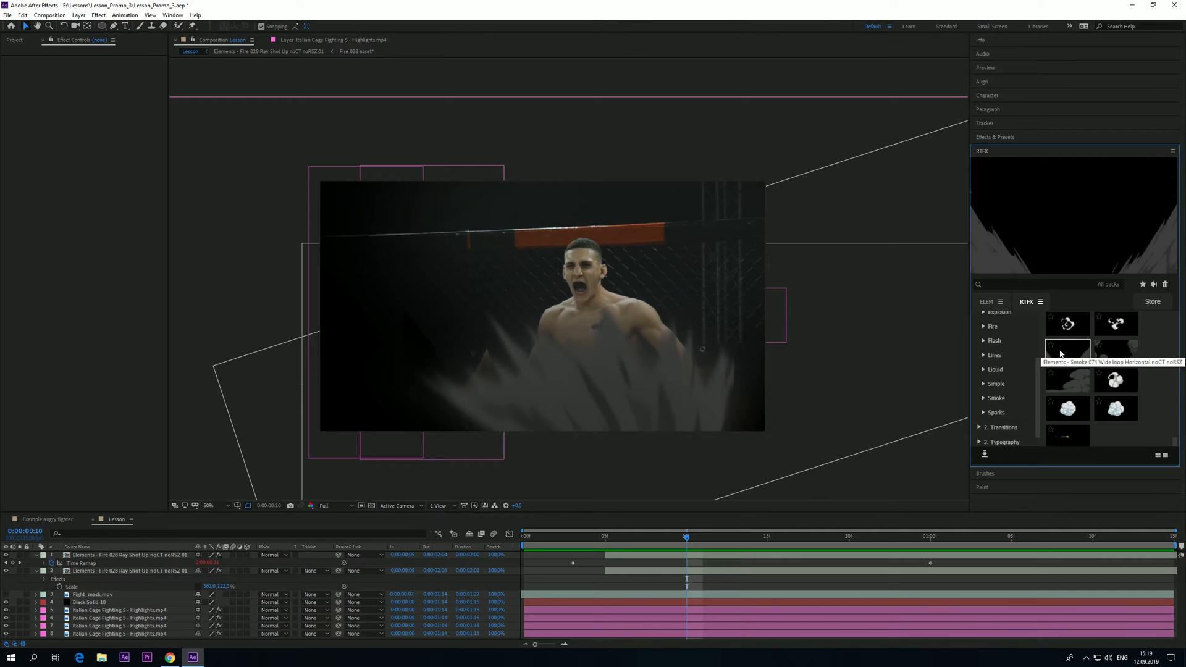
{"action": "left_click", "coordinate": [1061, 353]}
{"action": "left_click", "coordinate": [704, 538]}
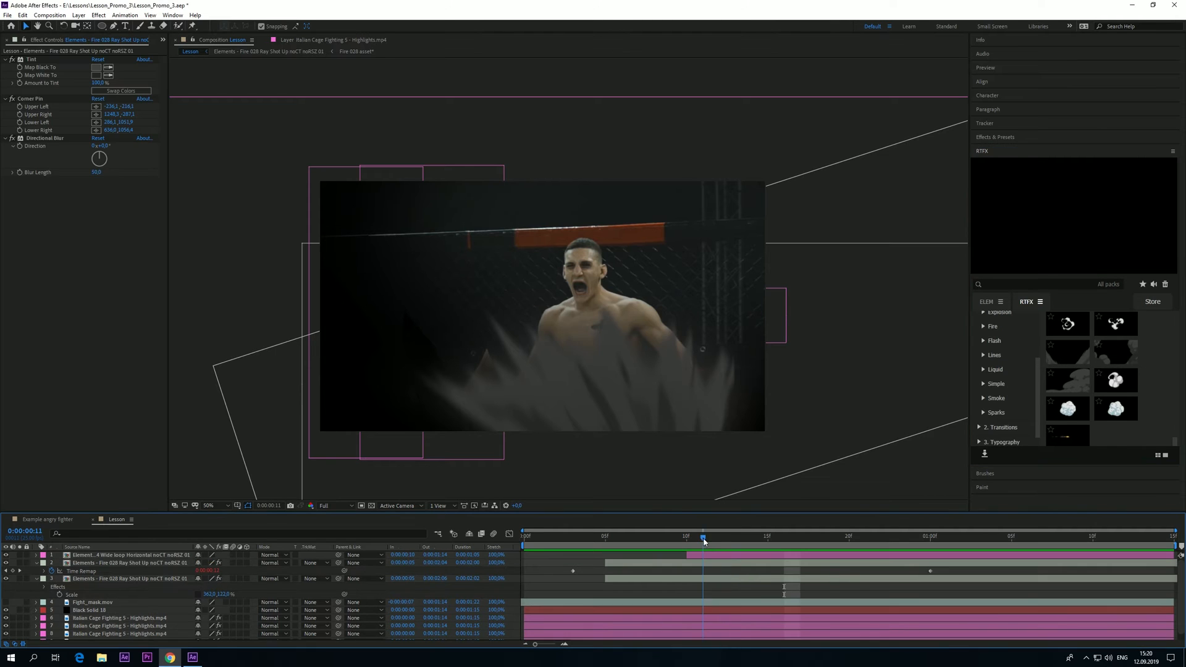
Start the wide horizontal smoke layer at 0:00:00:05 and extend its out point to the end of the composition
{"action": "left_click_drag", "start_coordinate": [794, 550], "coordinate": [739, 545]}
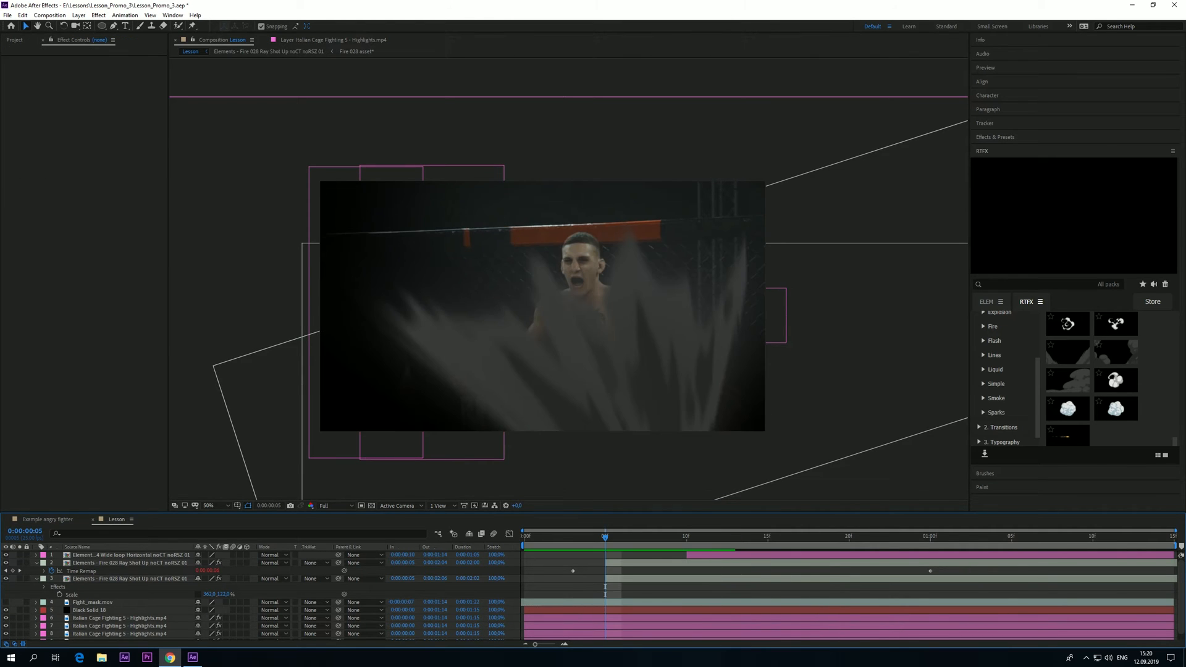
{"action": "left_click_drag", "start_coordinate": [730, 558], "coordinate": [643, 556]}
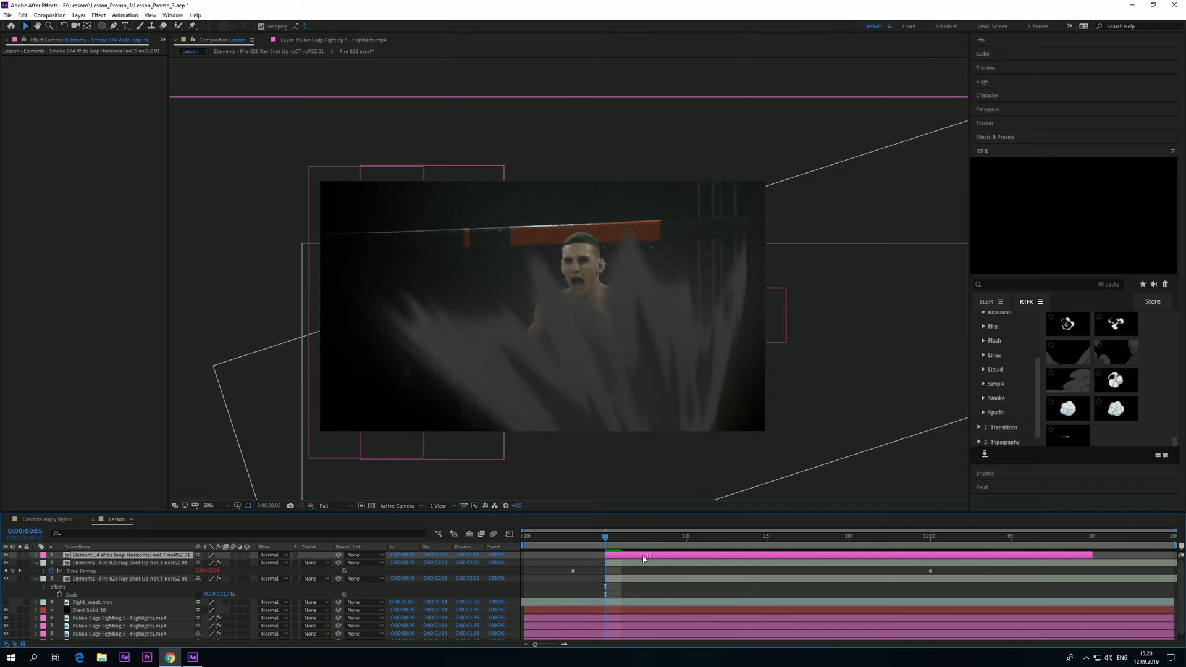
{"action": "key", "text": "Page_Up"}
{"action": "key", "text": "Page_Up"}
{"action": "key", "text": "Page_Up"}
{"action": "key", "text": "space"}
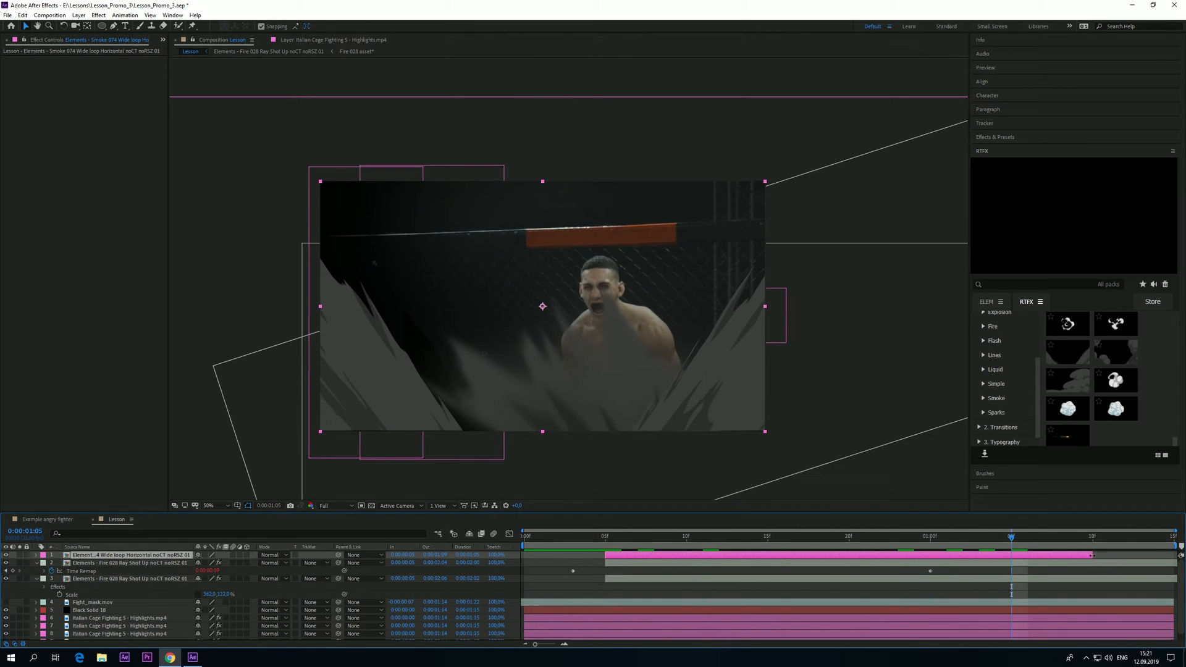
{"action": "left_click_drag", "start_coordinate": [1091, 554], "coordinate": [1154, 562]}
Enlarge the wide smoke layer to 149% and nudge it to the right
{"action": "left_click_drag", "start_coordinate": [606, 545], "coordinate": [655, 547]}
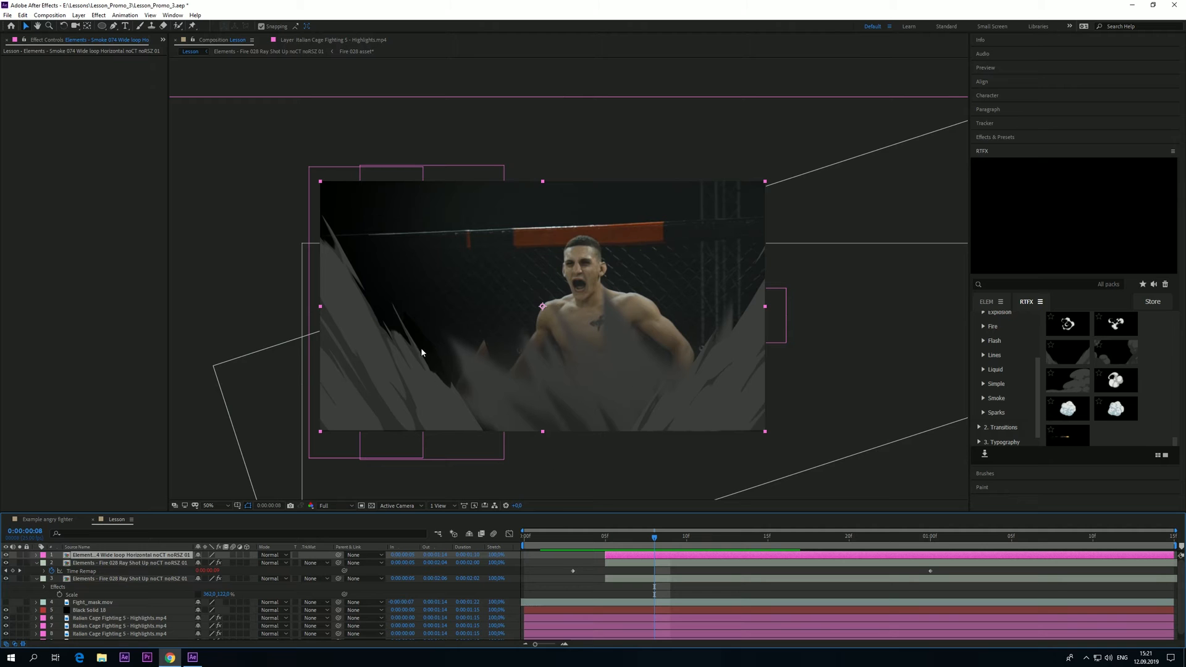
{"action": "key", "text": "Page_Up"}
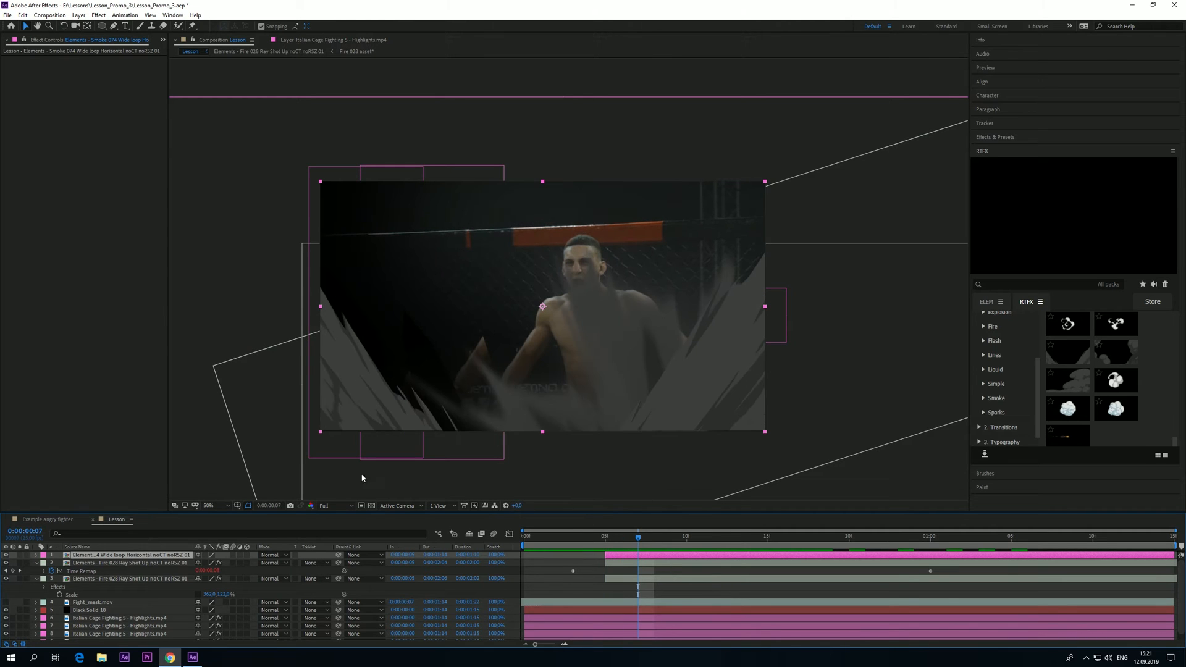
{"action": "key", "text": "s"}
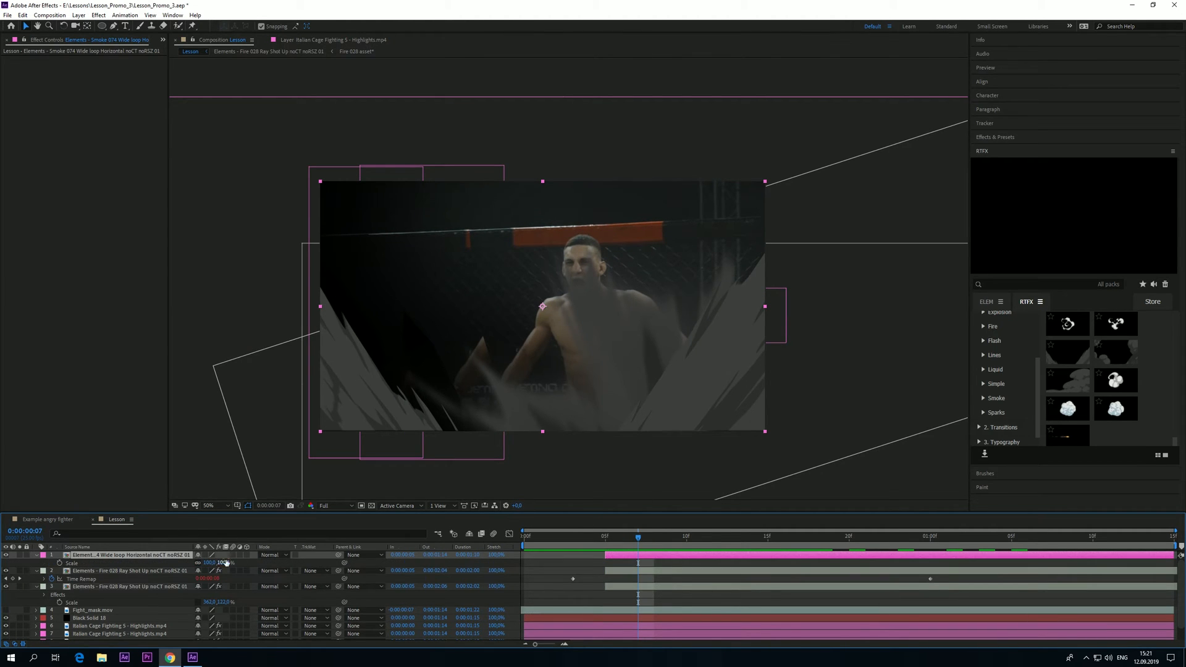
{"action": "left_click_drag", "start_coordinate": [207, 564], "coordinate": [233, 568]}
{"action": "key", "text": "shift+Right"}
{"action": "key", "text": "shift+Right"}
{"action": "key", "text": "shift+Right"}
{"action": "key", "text": "shift+Right"}
{"action": "key", "text": "shift+Right"}
{"action": "key", "text": "shift+Right"}
{"action": "key", "text": "shift+Right"}
{"action": "key", "text": "shift+Right"}
{"action": "key", "text": "shift+Right"}
{"action": "key", "text": "shift+Right"}
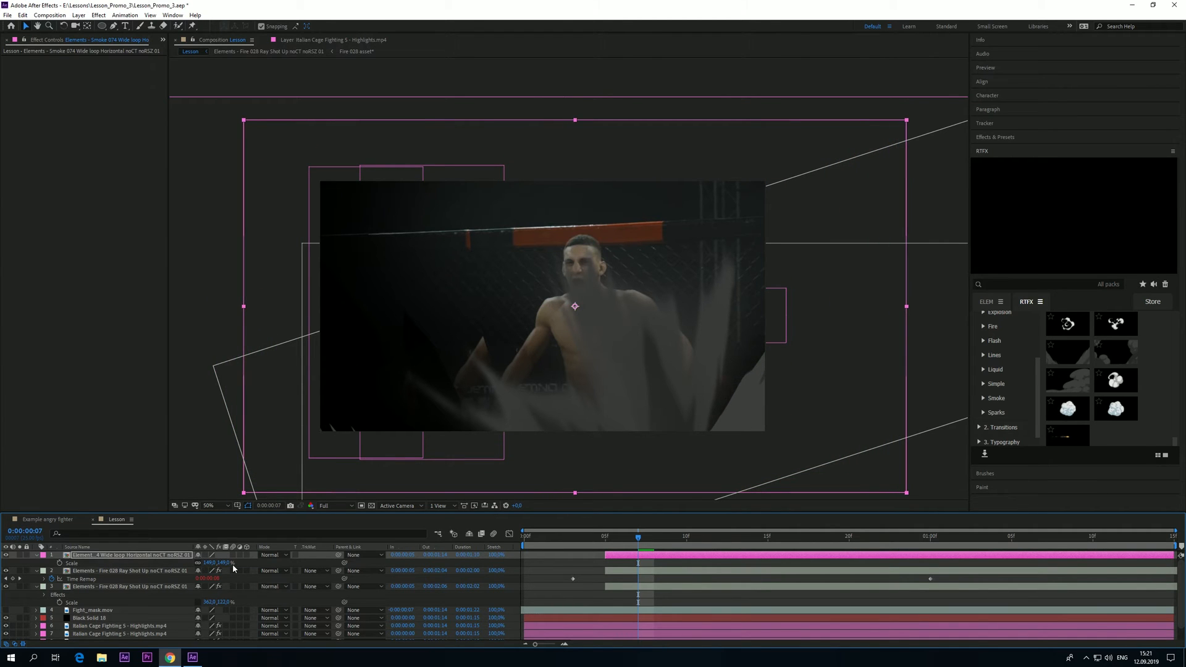
Scale the smoke layer to 167 by 121%, align its left edge with the frame's left edge, and preview it
{"action": "left_click_drag", "start_coordinate": [450, 326], "coordinate": [569, 307]}
{"action": "left_click_drag", "start_coordinate": [209, 563], "coordinate": [210, 563]}
{"action": "left_click_drag", "start_coordinate": [408, 361], "coordinate": [450, 414]}
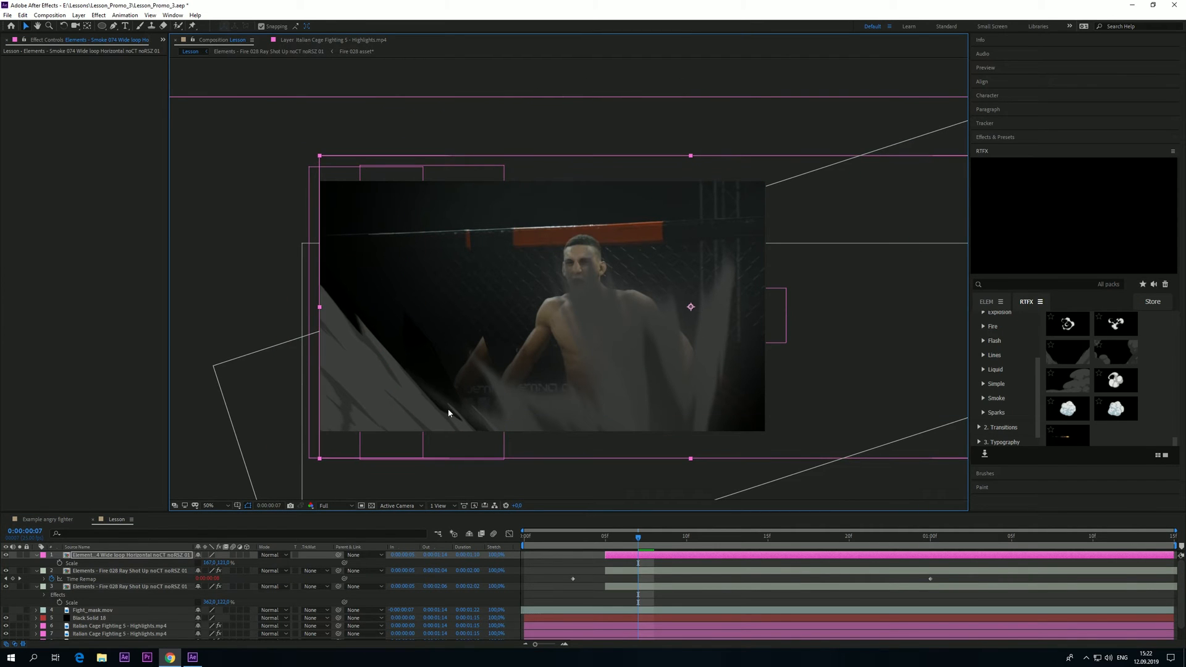
{"action": "left_click", "coordinate": [573, 539]}
{"action": "key", "text": "space"}
{"action": "left_click", "coordinate": [541, 539]}
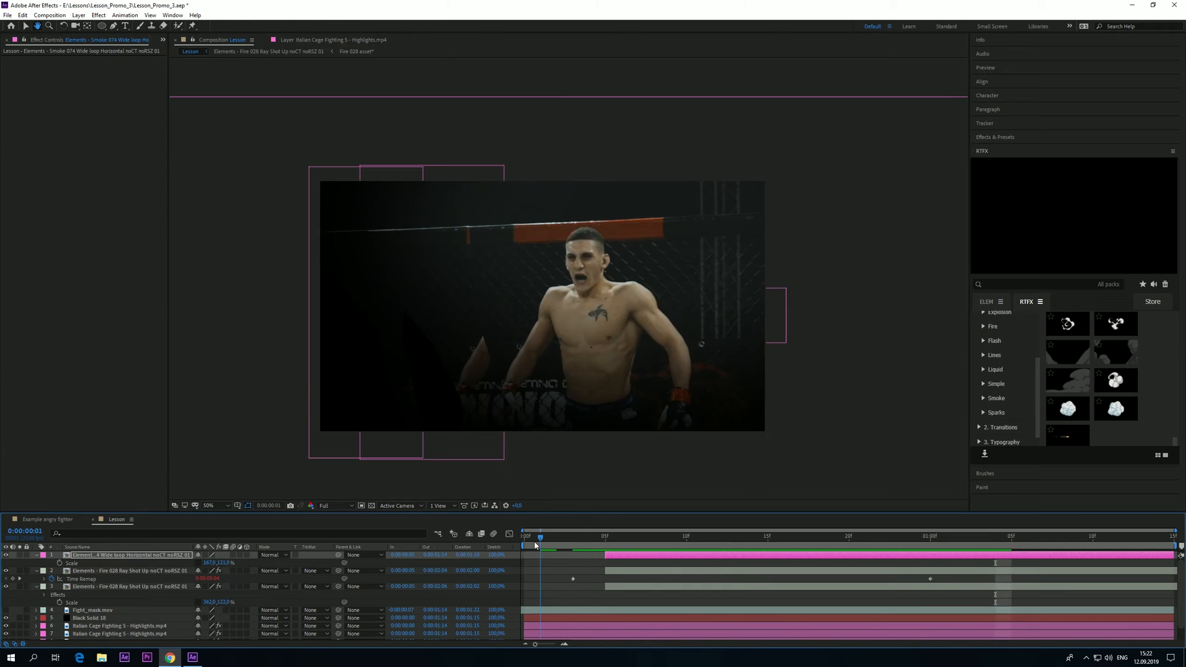
{"action": "key", "text": "space"}
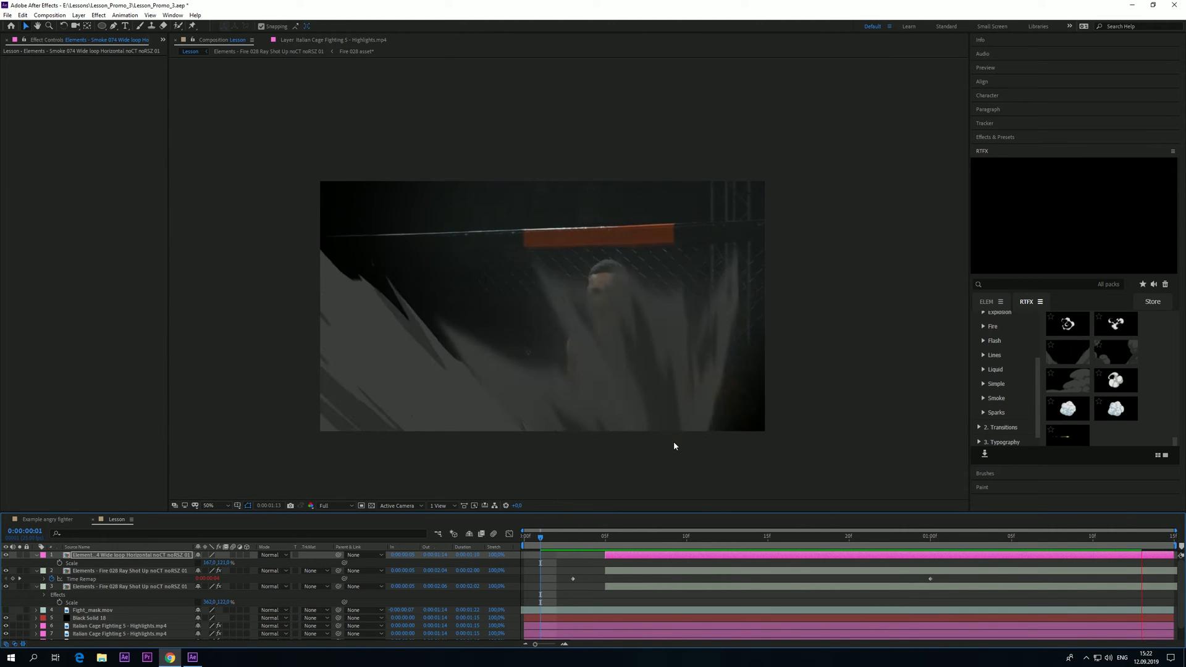
{"action": "key", "text": "space"}
Duplicate the smoke layer, shift the copy left so its right plume fills the frame's lower right corner, and preview both
{"action": "mouse_move", "coordinate": [609, 540]}
{"action": "left_mouse_down"}
{"action": "mouse_move", "coordinate": [749, 549]}
{"action": "mouse_move", "coordinate": [624, 549]}
{"action": "left_mouse_up"}
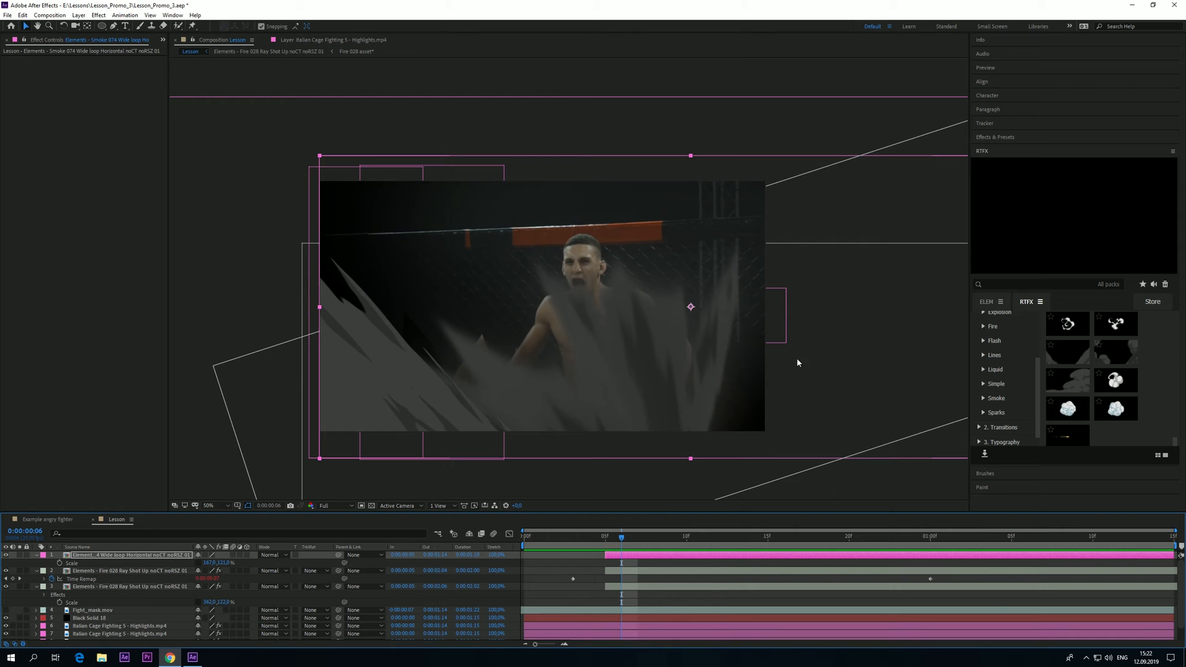
{"action": "key", "text": "ctrl+d"}
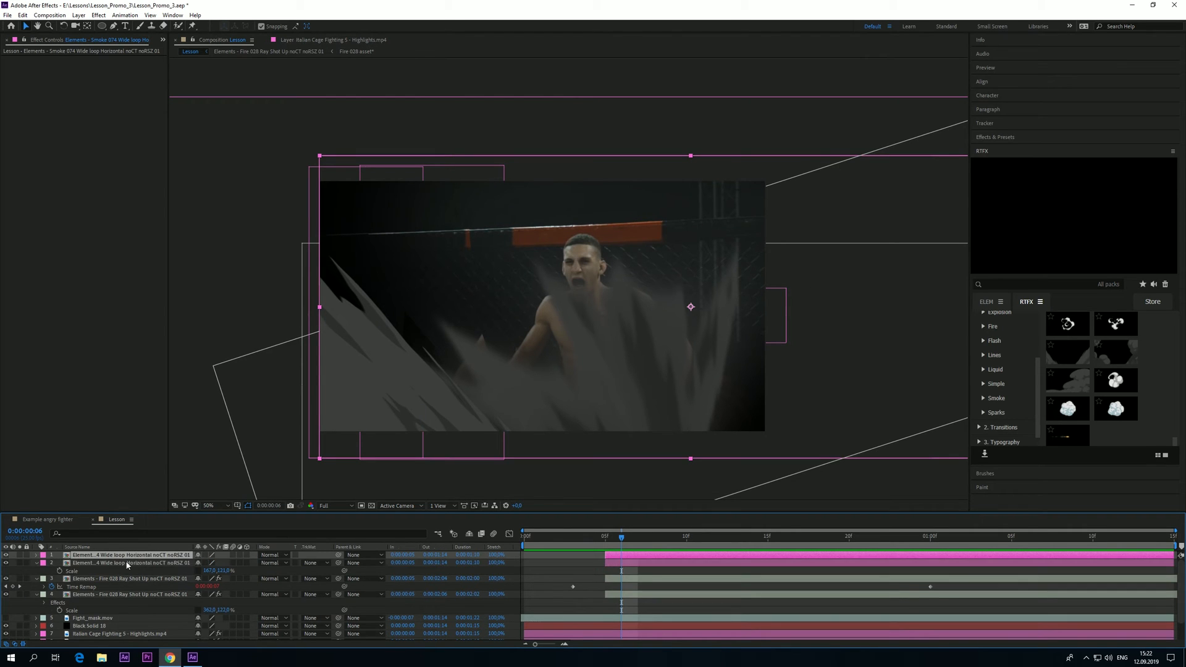
{"action": "key", "text": "shift+Left"}
{"action": "key", "text": "shift+Left"}
{"action": "key", "text": "shift+Left"}
{"action": "key", "text": "shift+Left"}
{"action": "key", "text": "shift+Left"}
{"action": "key", "text": "shift+Left"}
{"action": "key", "text": "shift+Left"}
{"action": "key", "text": "shift+Left"}
{"action": "key", "text": "shift+Left"}
{"action": "key", "text": "shift+Left"}
{"action": "key", "text": "shift+Left"}
{"action": "key", "text": "shift+Left"}
{"action": "key", "text": "shift+Left"}
{"action": "key", "text": "shift+Left"}
{"action": "key", "text": "shift+Left"}
{"action": "key", "text": "shift+Left"}
{"action": "key", "text": "shift+Left"}
{"action": "key", "text": "shift+Left"}
{"action": "key", "text": "shift+Left"}
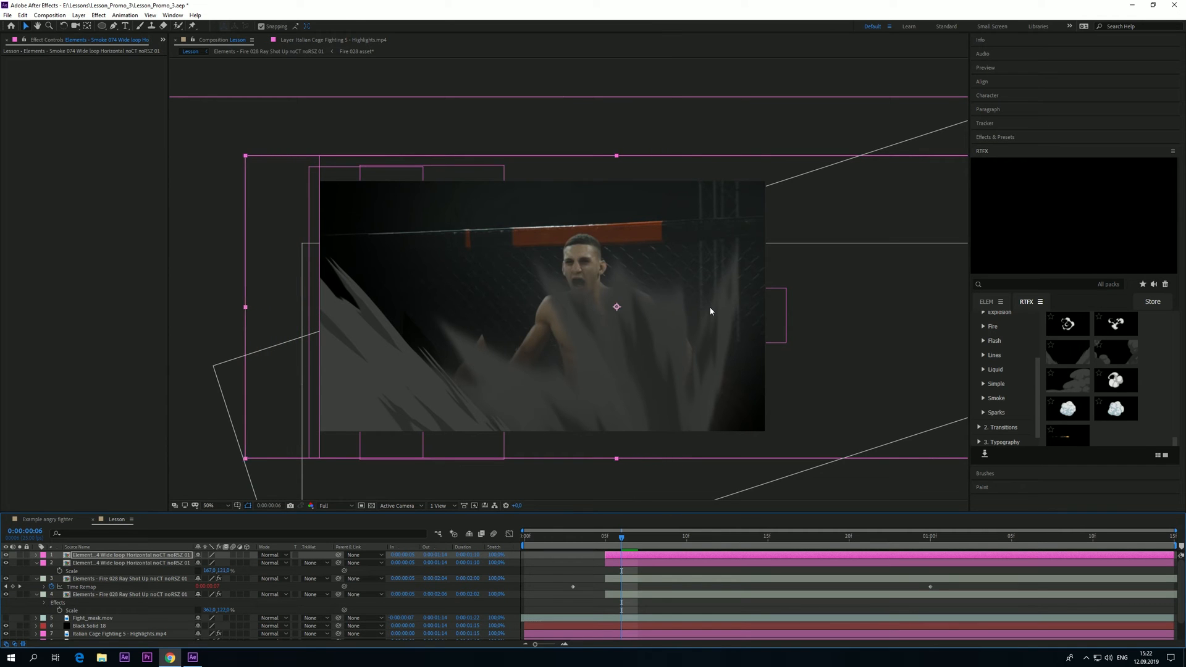
{"action": "key", "text": "shift+Left"}
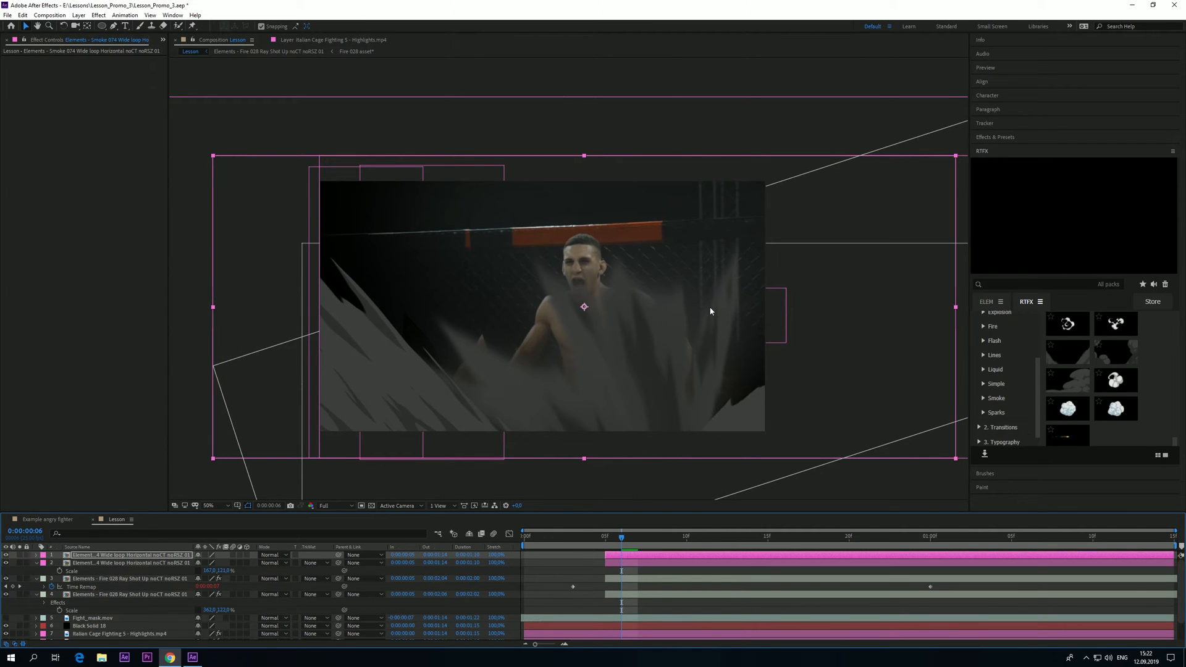
{"action": "key", "text": "shift+Left"}
{"action": "key", "text": "shift+Left"}
{"action": "key", "text": "shift+Left"}
{"action": "key", "text": "shift+Left"}
{"action": "key", "text": "shift+Left"}
{"action": "key", "text": "shift+Left"}
{"action": "key", "text": "shift+Left"}
{"action": "key", "text": "shift+Left"}
{"action": "key", "text": "shift+Left"}
{"action": "key", "text": "shift+Left"}
{"action": "key", "text": "shift+Left"}
{"action": "key", "text": "shift+Left"}
{"action": "key", "text": "shift+Left"}
{"action": "key", "text": "shift+Left"}
{"action": "key", "text": "shift+Left"}
{"action": "key", "text": "shift+Left"}
{"action": "key", "text": "shift+Left"}
{"action": "key", "text": "shift+Left"}
{"action": "key", "text": "shift+Left"}
{"action": "key", "text": "shift+Left"}
{"action": "key", "text": "shift+Left"}
{"action": "key", "text": "shift+Left"}
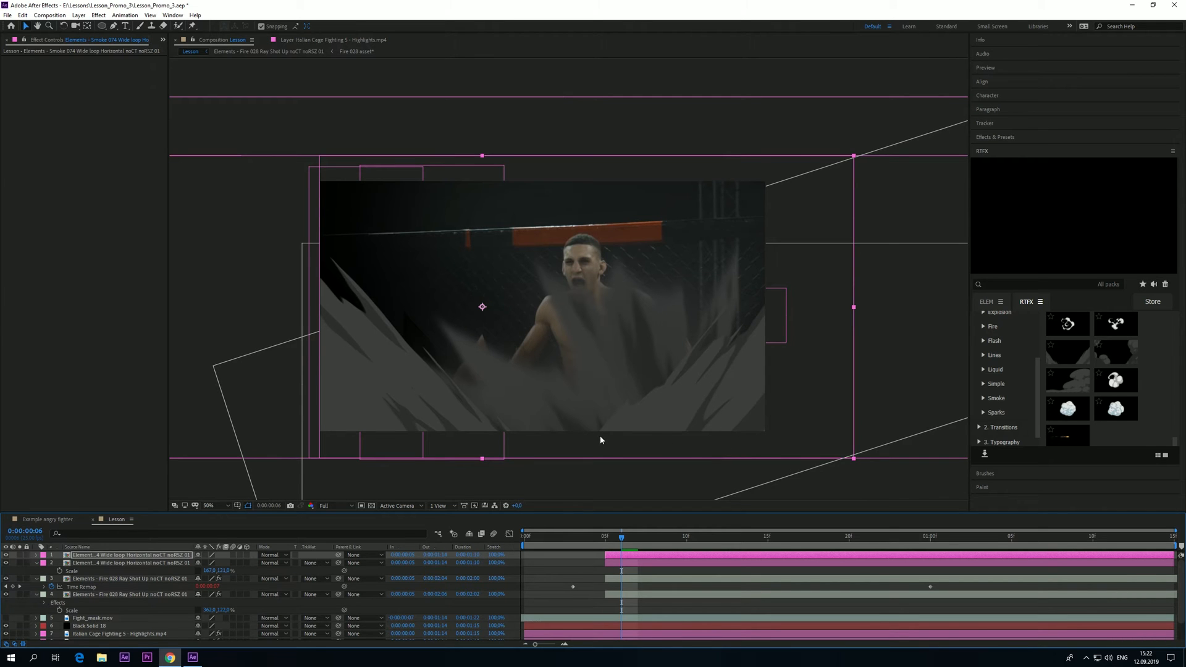
{"action": "key", "text": "shift+Left"}
{"action": "left_click_drag", "start_coordinate": [615, 538], "coordinate": [526, 546]}
{"action": "key", "text": "space"}
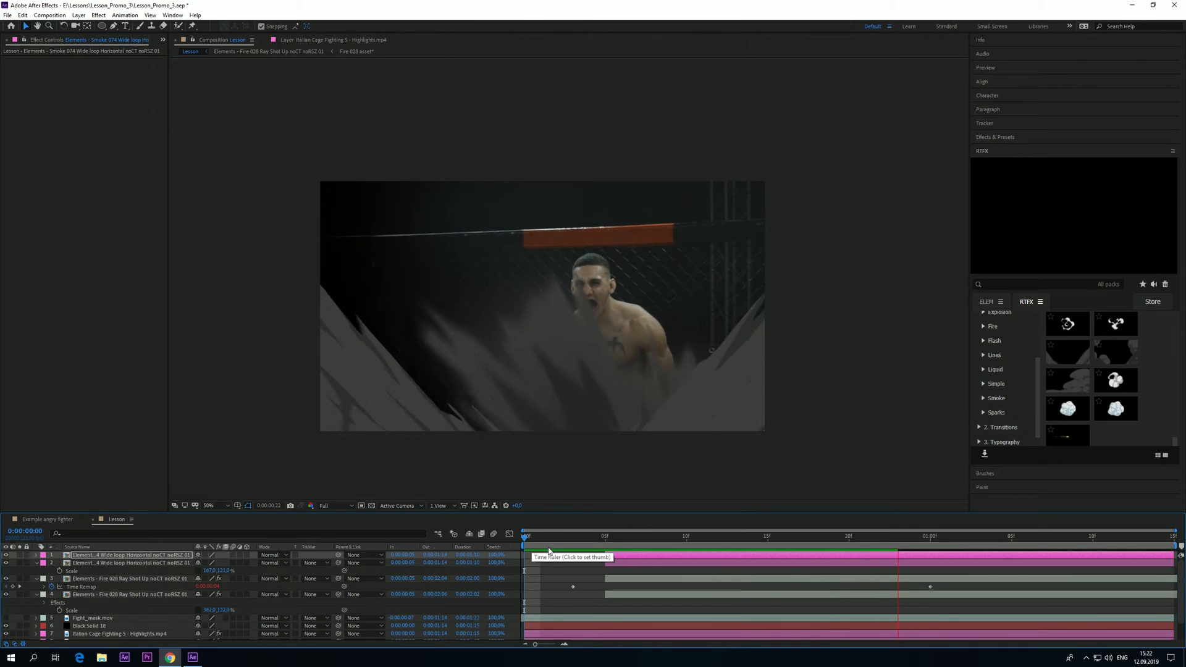
{"action": "key", "text": "space"}
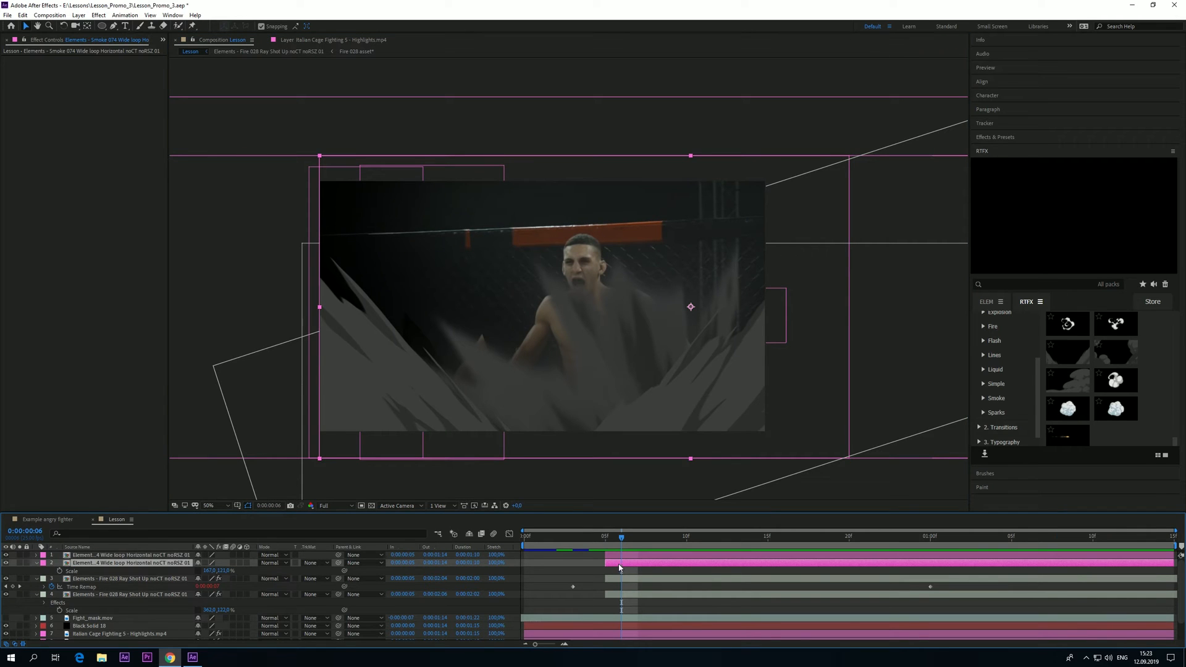
Set the original smoke layer's vertical scale to 136% and nudge it upward along the frame's left side
{"action": "left_click_drag", "start_coordinate": [208, 571], "coordinate": [217, 571]}
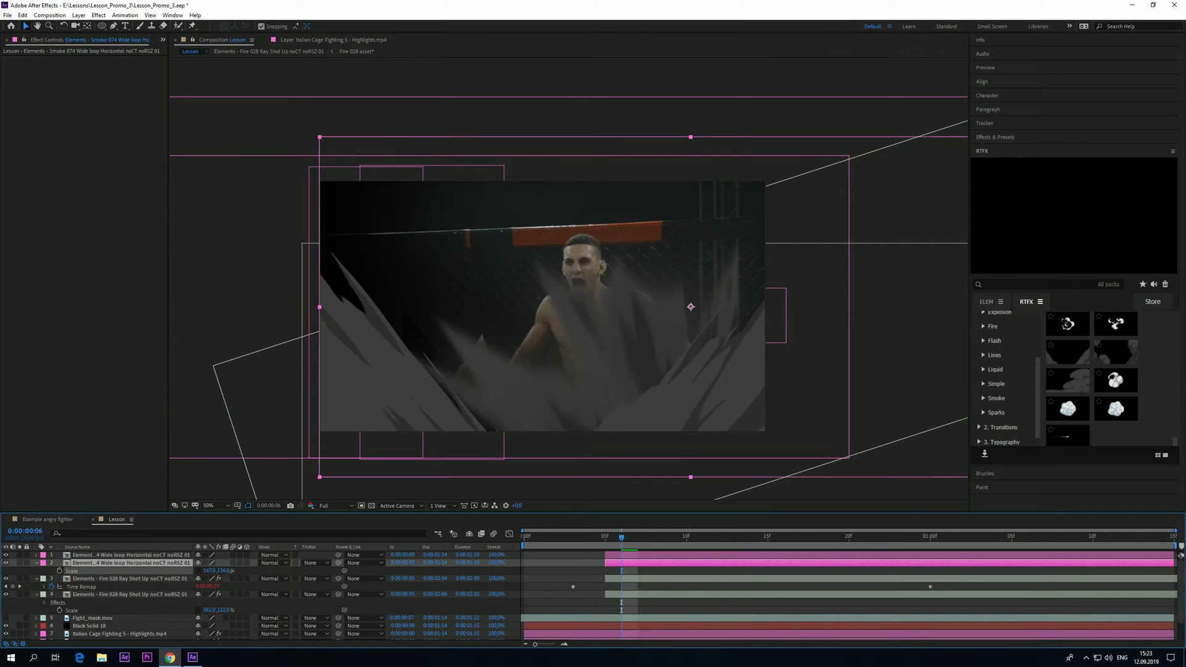
{"action": "key", "text": "shift+Up"}
{"action": "key", "text": "shift+Up"}
{"action": "key", "text": "shift+Up"}
{"action": "key", "text": "shift+Up"}
{"action": "key", "text": "shift+Up"}
{"action": "key", "text": "shift+Up"}
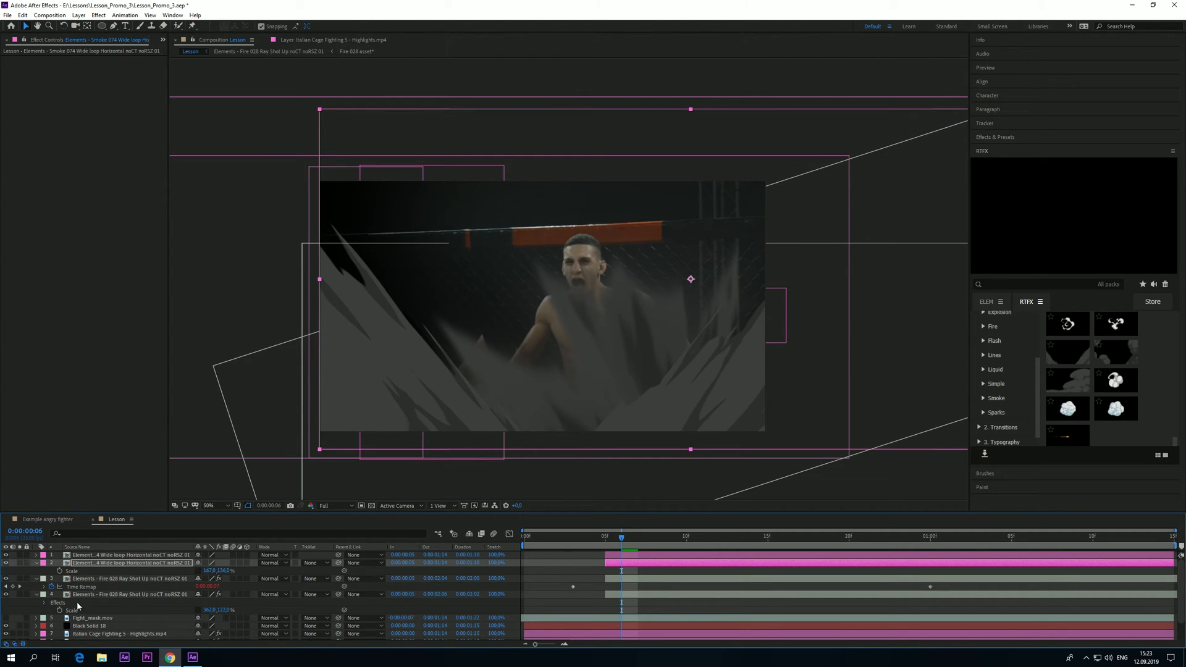
Set the duplicate smoke layer's vertical scale to 127% and nudge it to the right
{"action": "left_click", "coordinate": [130, 556]}
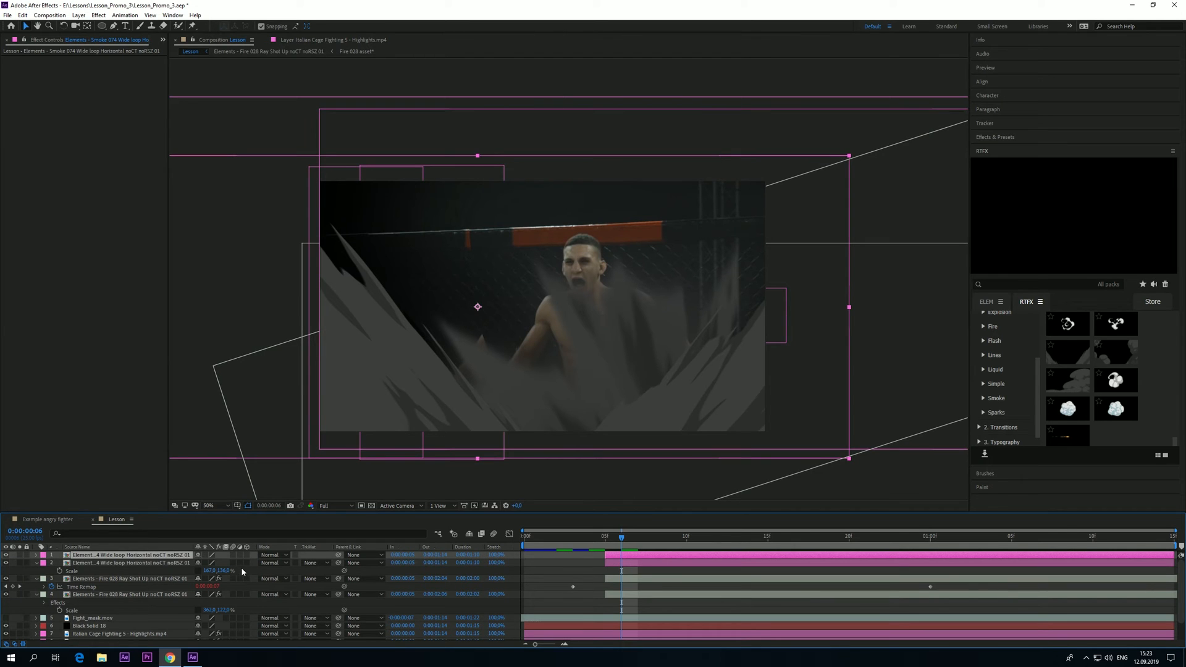
{"action": "key", "text": "s"}
{"action": "left_click_drag", "start_coordinate": [224, 563], "coordinate": [207, 564]}
{"action": "key", "text": "shift+Right"}
{"action": "key", "text": "shift+Right"}
{"action": "key", "text": "shift+Right"}
{"action": "key", "text": "shift+Right"}
{"action": "key", "text": "shift+Right"}
{"action": "key", "text": "shift+Right"}
{"action": "key", "text": "shift+Right"}
{"action": "key", "text": "shift+Right"}
{"action": "key", "text": "shift+Right"}
{"action": "key", "text": "shift+Right"}
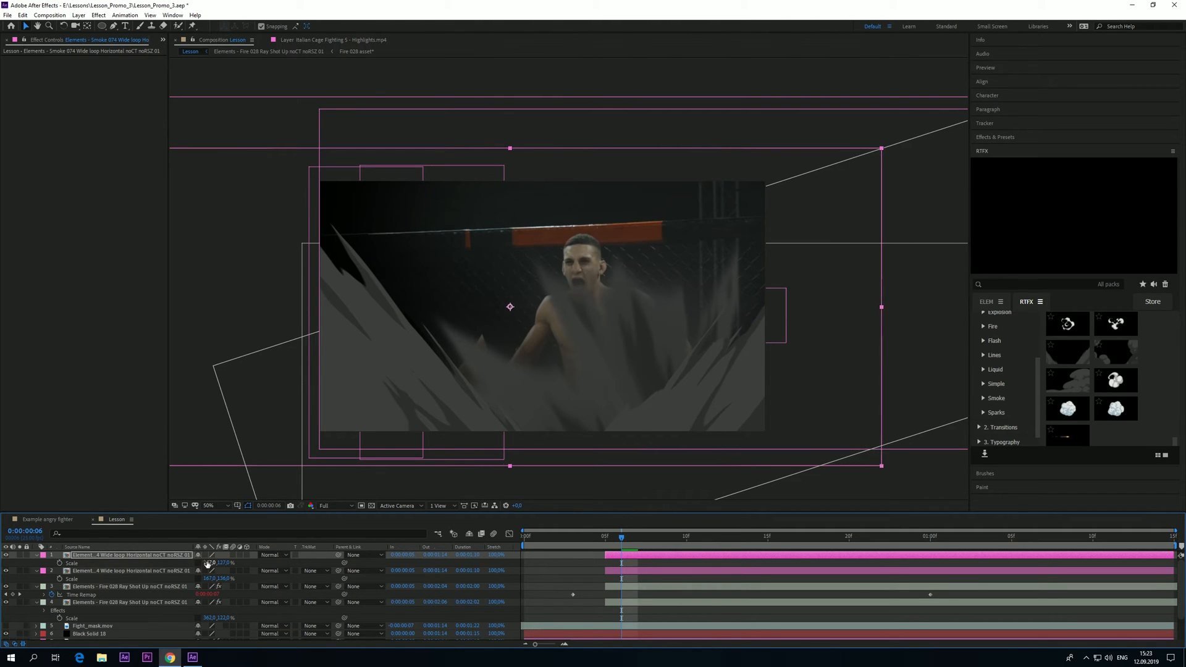
Set the duplicate smoke's vertical scale to 152%, nudge it upward and further right, and preview the result
{"action": "left_click_drag", "start_coordinate": [224, 563], "coordinate": [234, 566]}
{"action": "key", "text": "shift+Up"}
{"action": "key", "text": "shift+Up"}
{"action": "key", "text": "shift+Up"}
{"action": "key", "text": "shift+Up"}
{"action": "key", "text": "shift+Up"}
{"action": "key", "text": "shift+Up"}
{"action": "key", "text": "shift+Up"}
{"action": "key", "text": "shift+Up"}
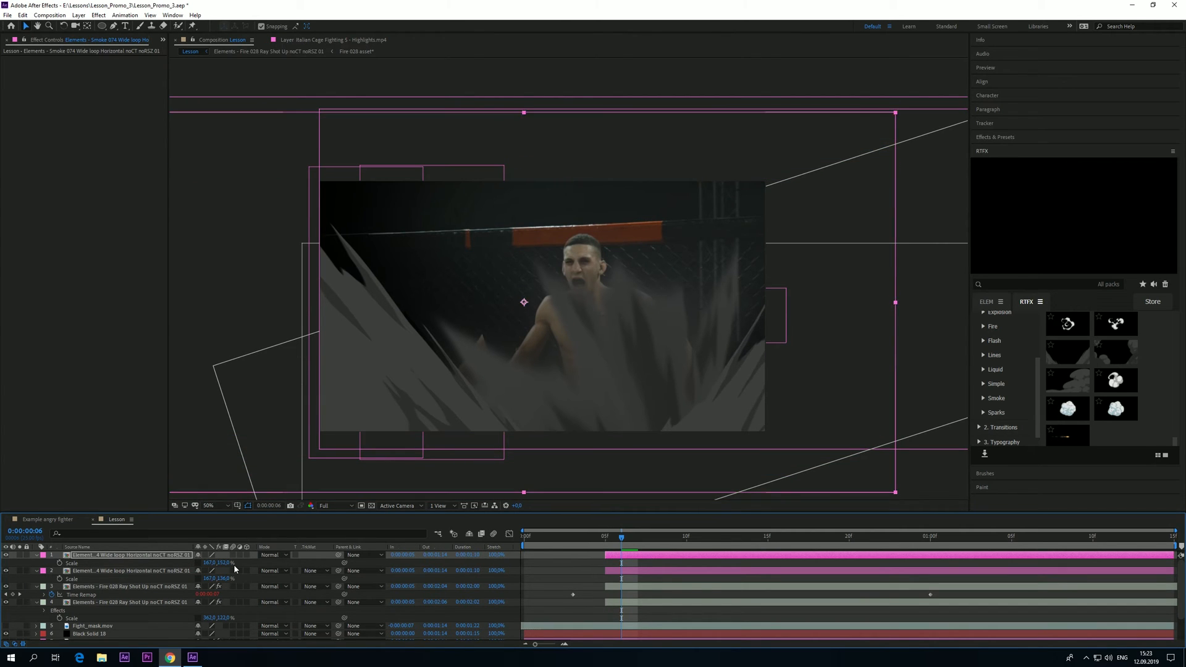
{"action": "key", "text": "shift+Right"}
{"action": "key", "text": "shift+Right"}
{"action": "key", "text": "shift+Right"}
{"action": "key", "text": "shift+Right"}
{"action": "key", "text": "space"}
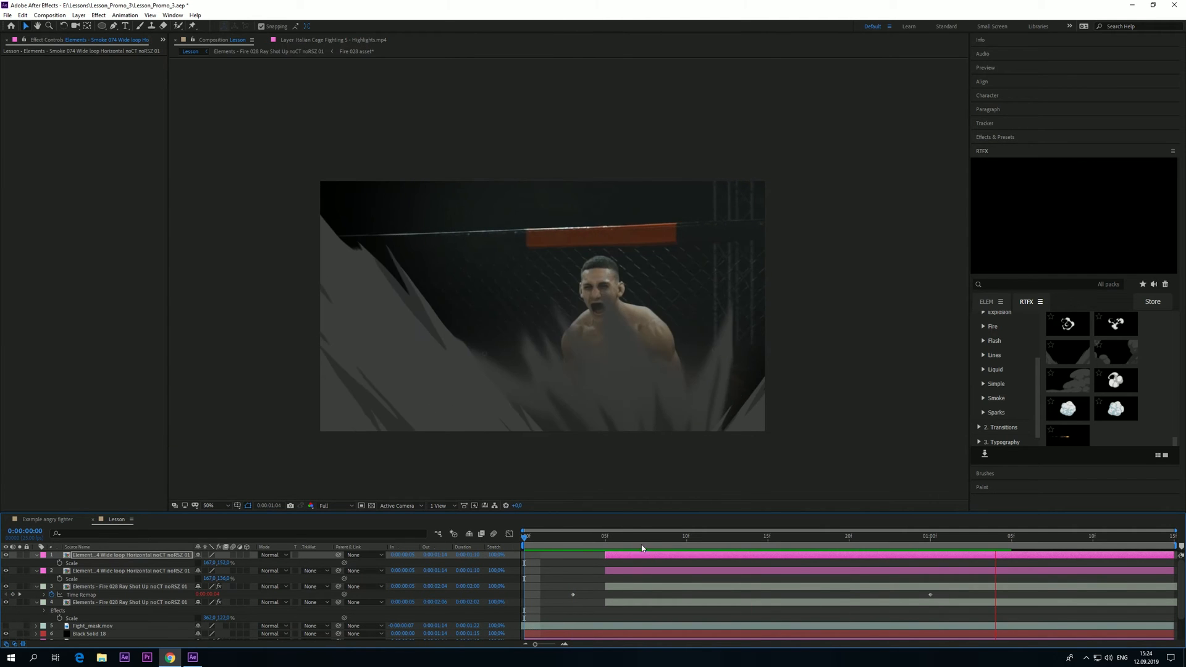
Nudge the duplicate smoke layer slightly back to the left at 0:00:00:07 and preview both plumes from the first frame
{"action": "left_click", "coordinate": [622, 541]}
{"action": "left_click_drag", "start_coordinate": [622, 541], "coordinate": [638, 542]}
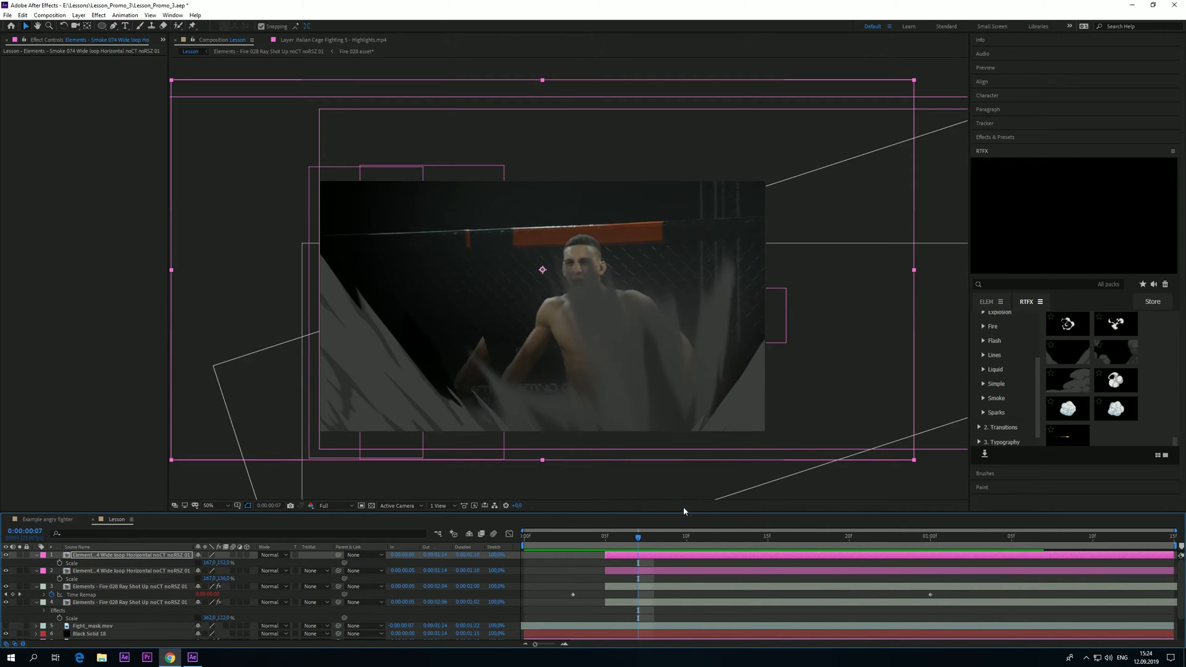
{"action": "key", "text": "shift+Left"}
{"action": "key", "text": "shift+Left"}
{"action": "key", "text": "shift+Left"}
{"action": "key", "text": "shift+Left"}
{"action": "key", "text": "shift+Left"}
{"action": "key", "text": "shift+Left"}
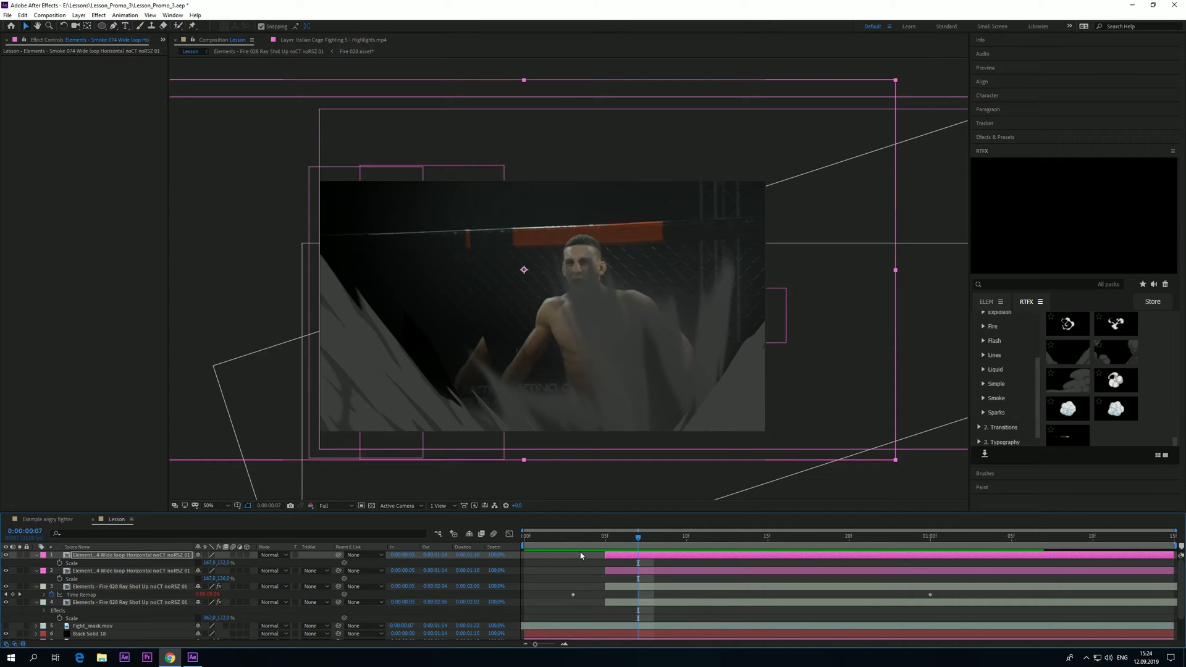
{"action": "key", "text": "space"}
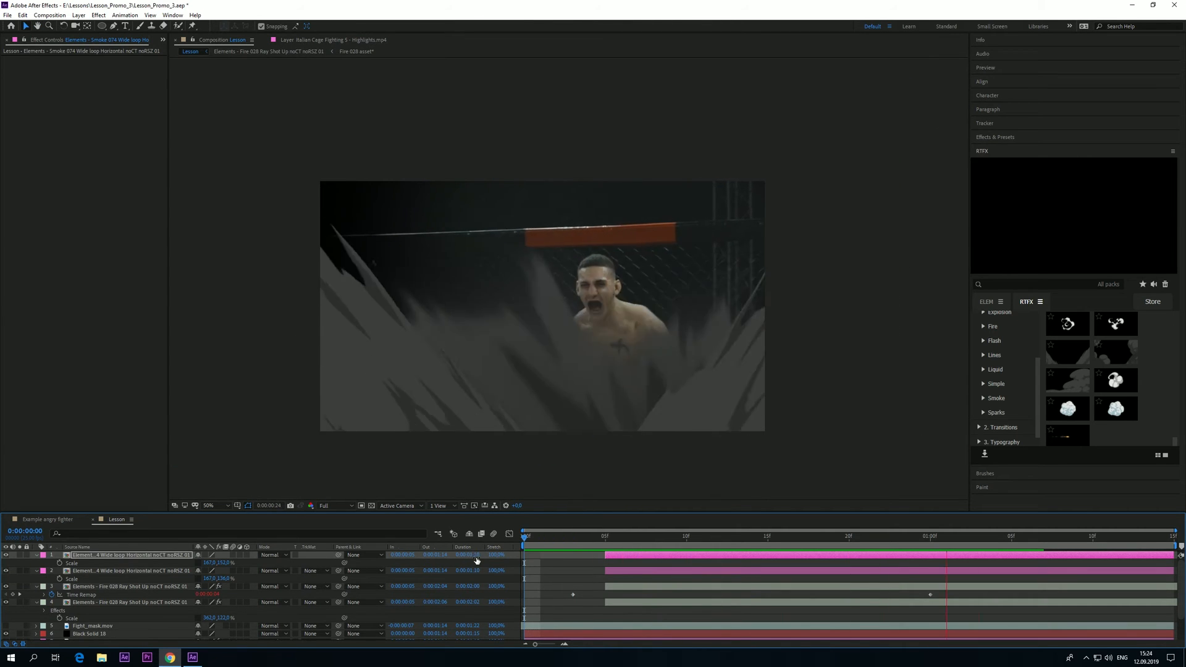
{"action": "key", "text": "space"}
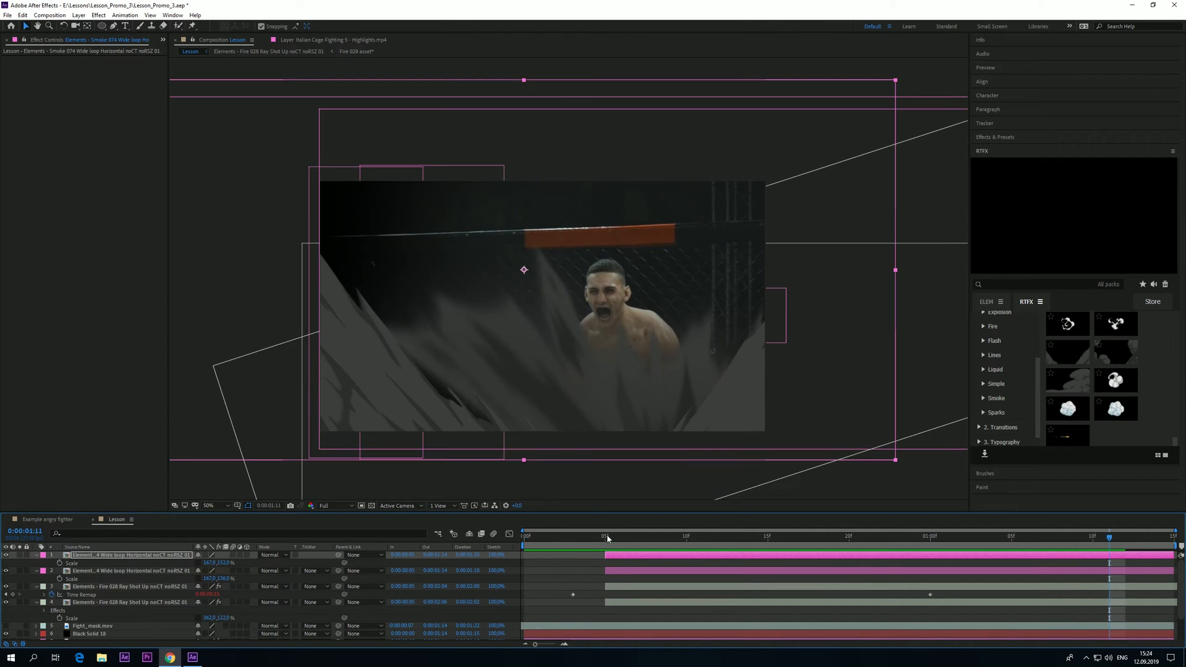
Apply Directional Blur to the original smoke layer with direction -44° and blur length 35, and nudge the layer slightly left
{"action": "left_click", "coordinate": [621, 536]}
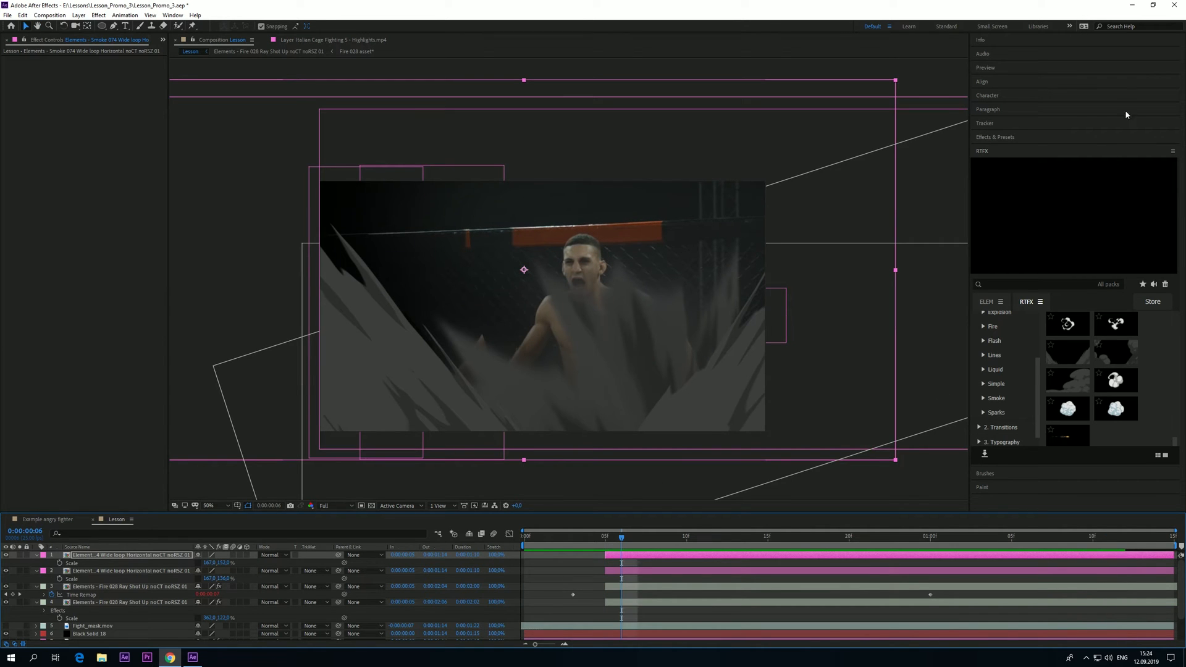
{"action": "left_click", "coordinate": [1005, 137]}
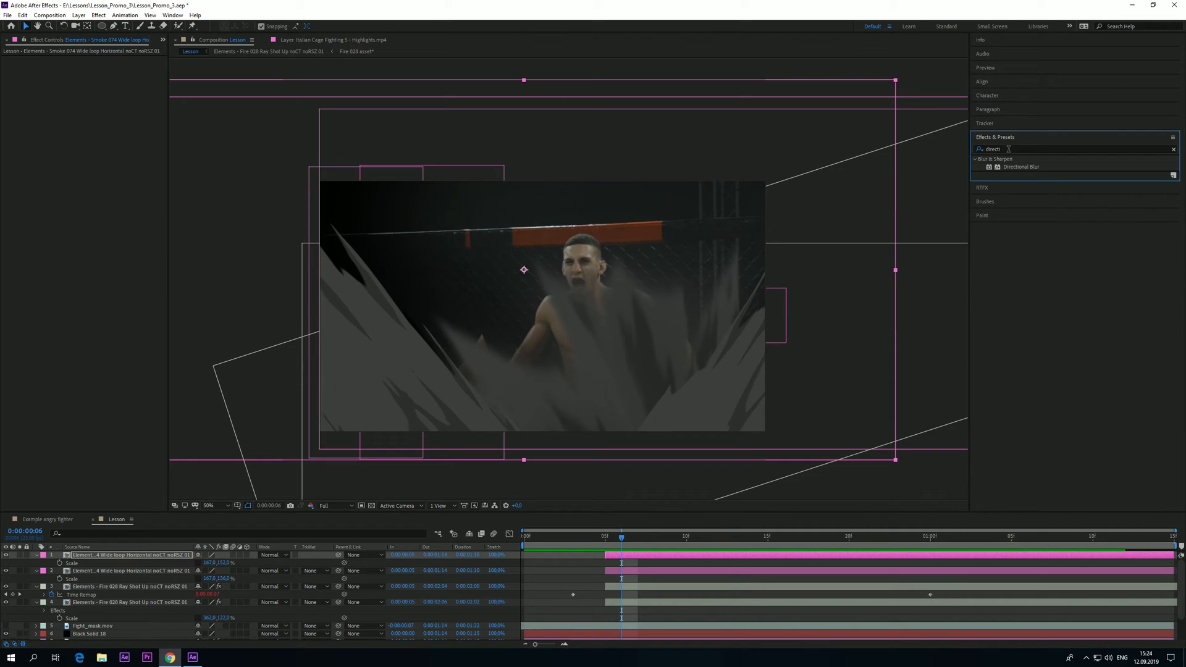
{"action": "left_click", "coordinate": [1007, 149]}
{"action": "left_click_drag", "start_coordinate": [1022, 167], "coordinate": [125, 569]}
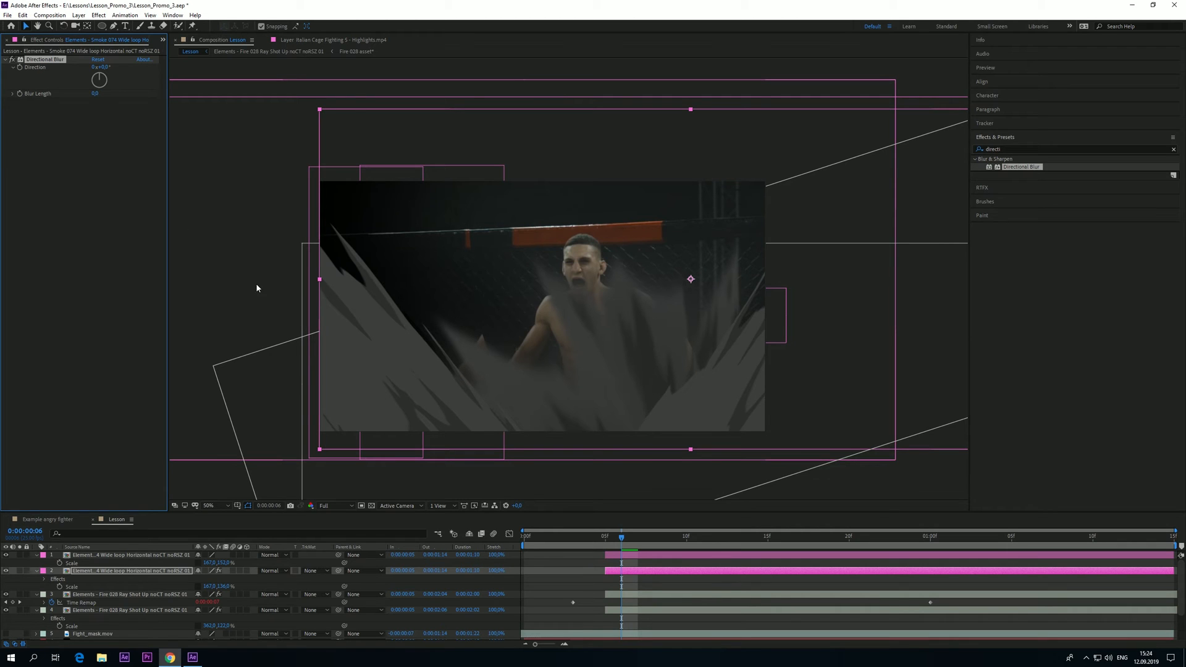
{"action": "left_click_drag", "start_coordinate": [100, 74], "coordinate": [90, 78]}
{"action": "left_click", "coordinate": [95, 94]}
{"action": "type", "text": "35"}
{"action": "left_click", "coordinate": [101, 129]}
{"action": "left_click", "coordinate": [122, 581]}
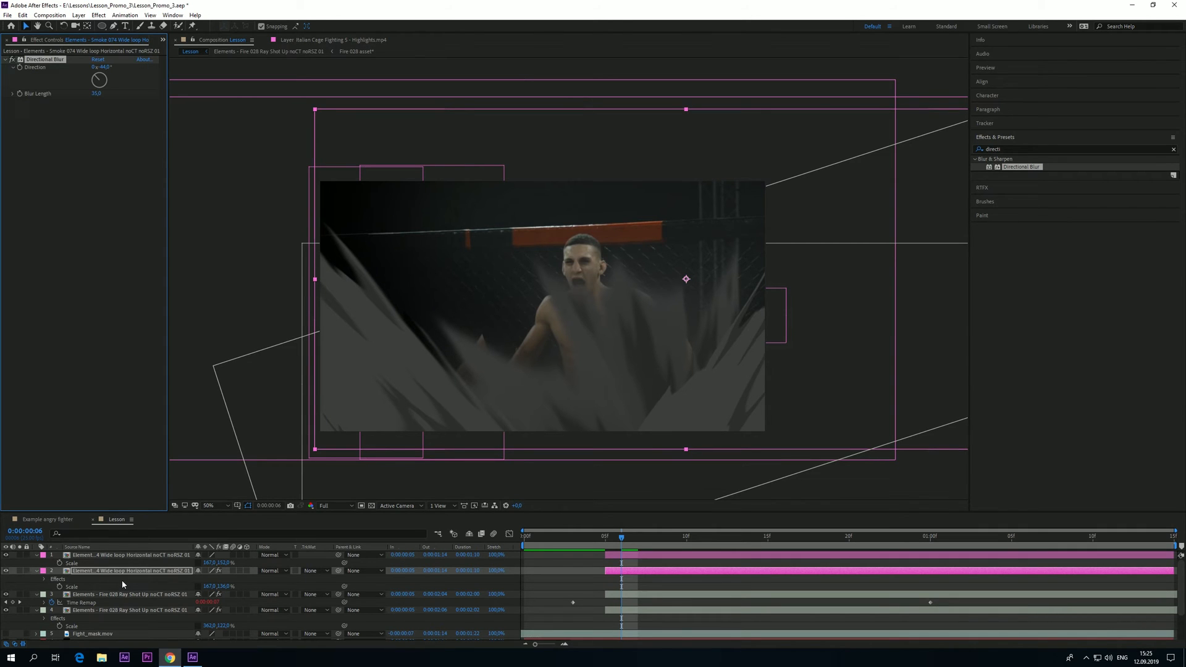
{"action": "left_click", "coordinate": [97, 573]}
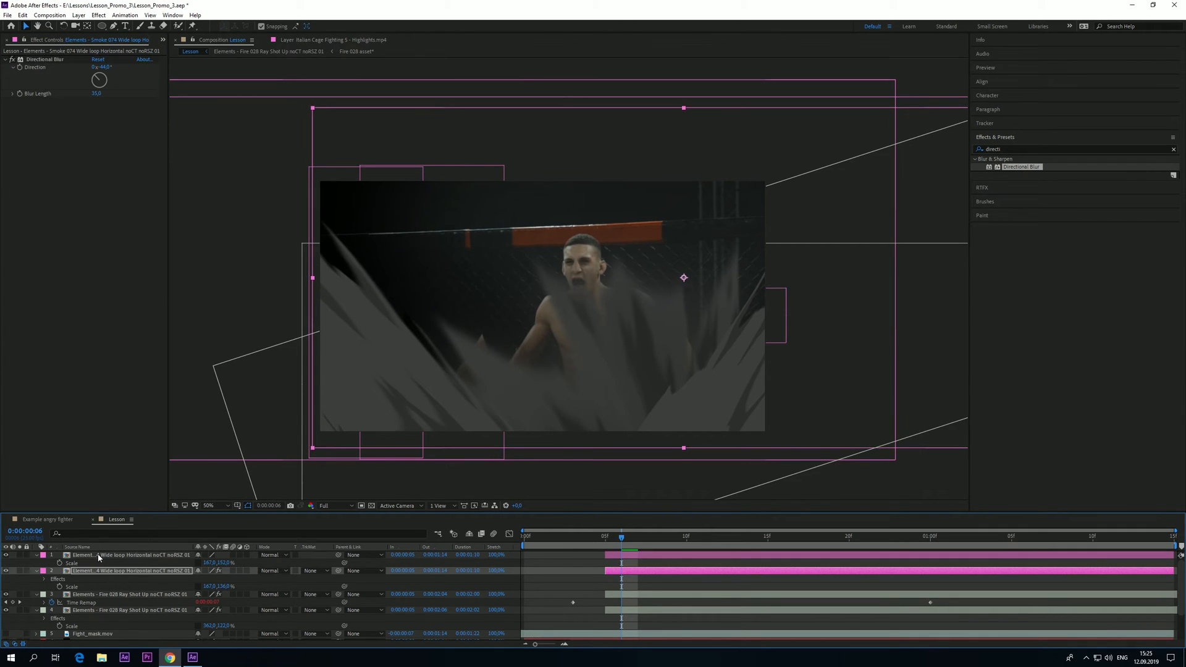
Apply Directional Blur to the duplicate smoke layer with direction 45° and blur length 35, and preview from the first frame
{"action": "left_click", "coordinate": [100, 556]}
{"action": "left_click_drag", "start_coordinate": [1024, 169], "coordinate": [154, 556]}
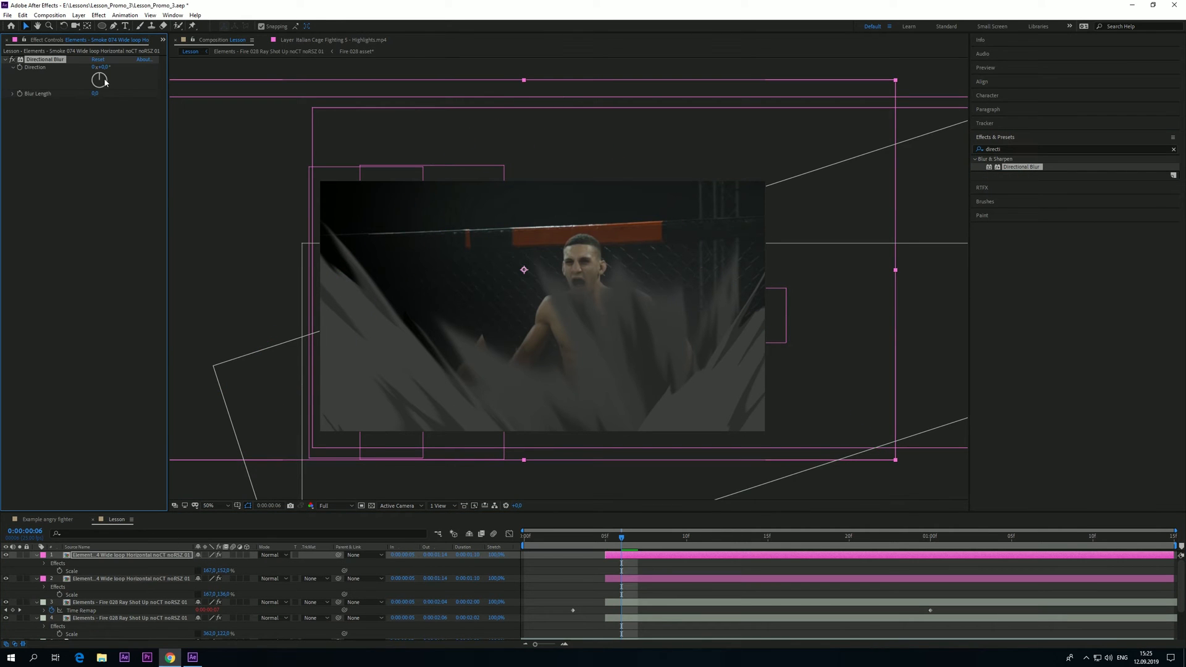
{"action": "left_click_drag", "start_coordinate": [102, 79], "coordinate": [104, 79]}
{"action": "left_click", "coordinate": [95, 93]}
{"action": "key", "text": "Return"}
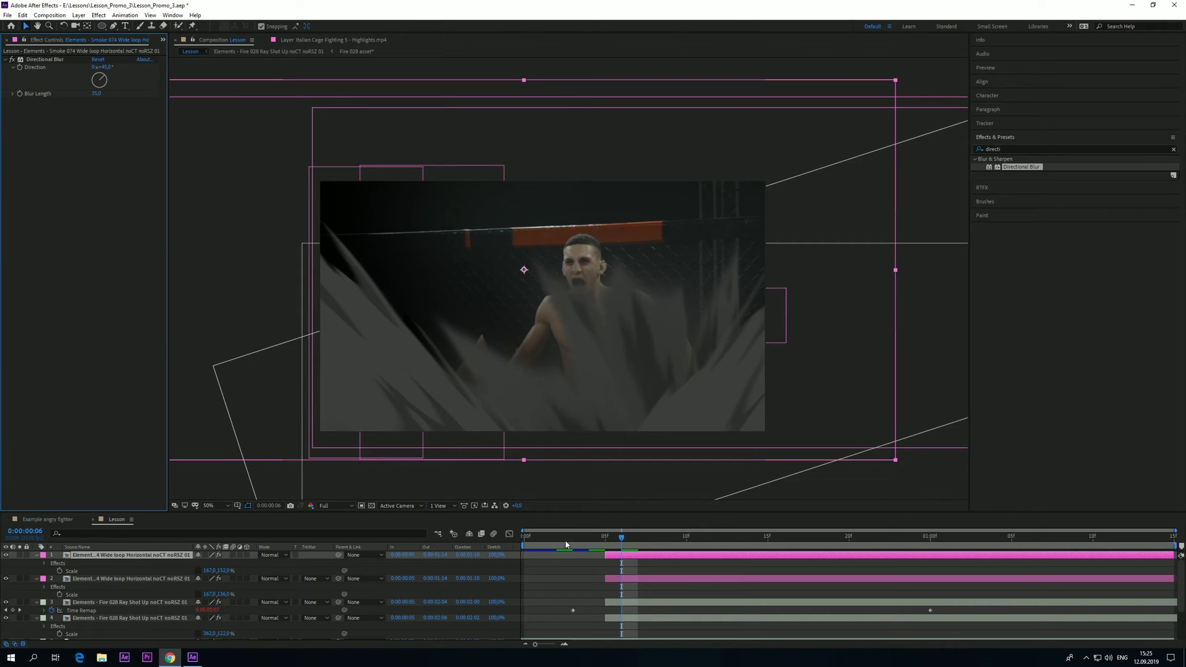
{"action": "key", "text": "Home"}
{"action": "key", "text": "space"}
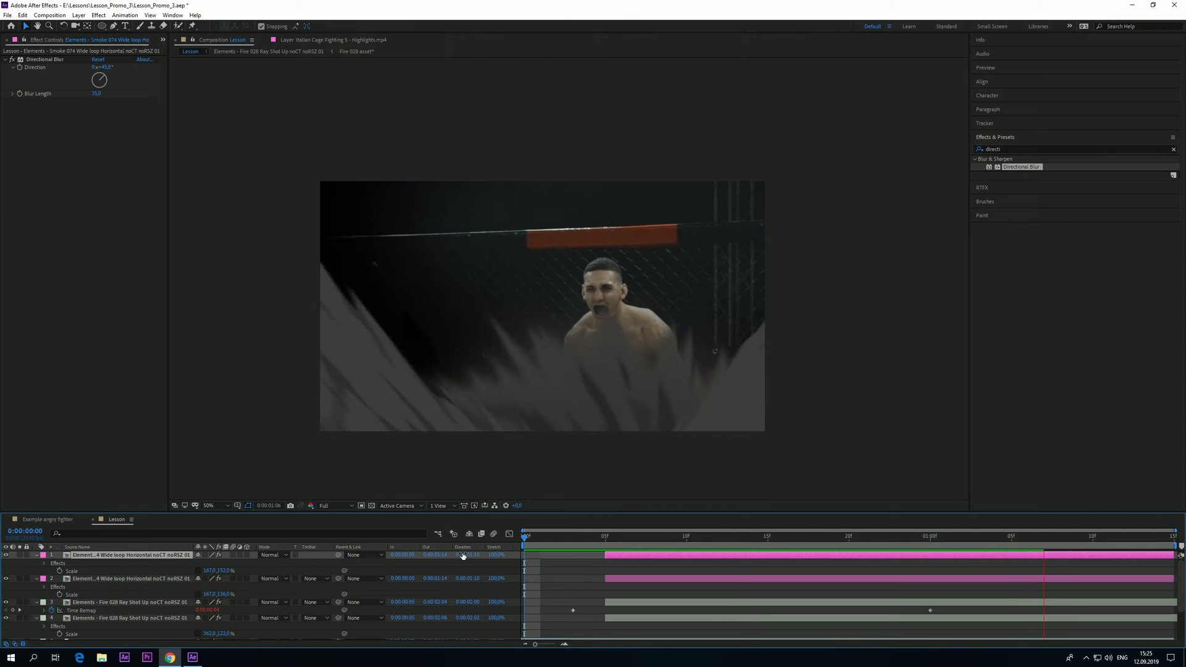
Duplicate the Black Solid 18 layer at 0:00:00:09 and move the copy above both smoke layers
{"action": "key", "text": "space"}
{"action": "left_click_drag", "start_coordinate": [573, 548], "coordinate": [671, 548]}
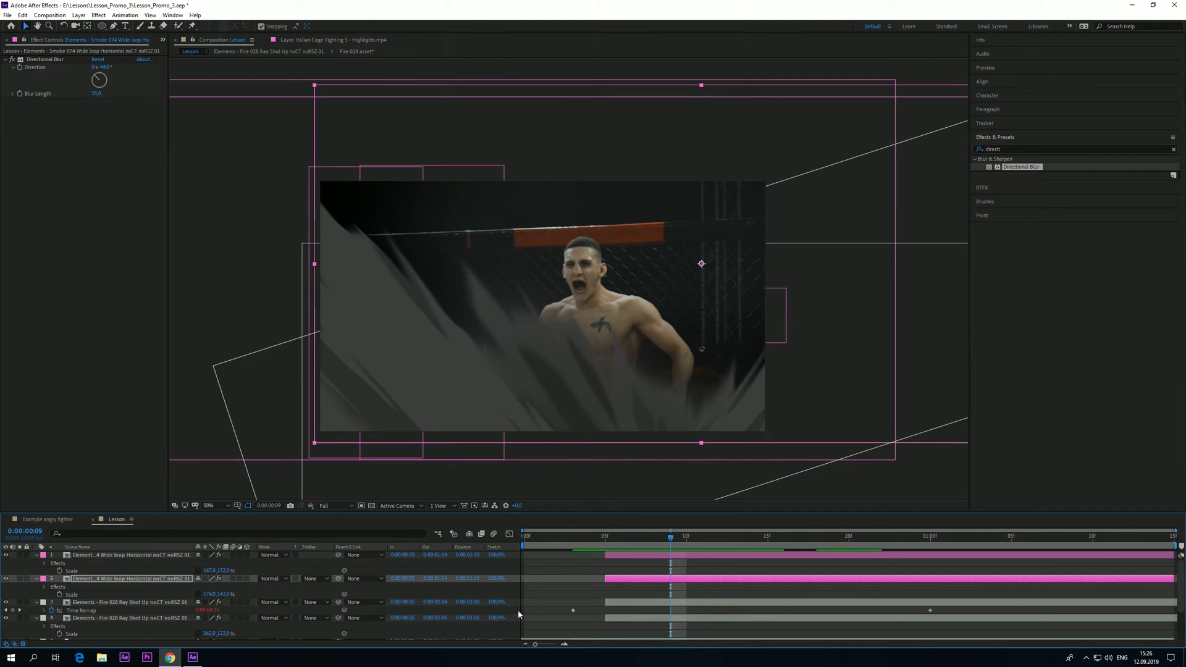
{"action": "scroll", "coordinate": [105, 611], "scroll_direction": "down", "scroll_amount": 3}
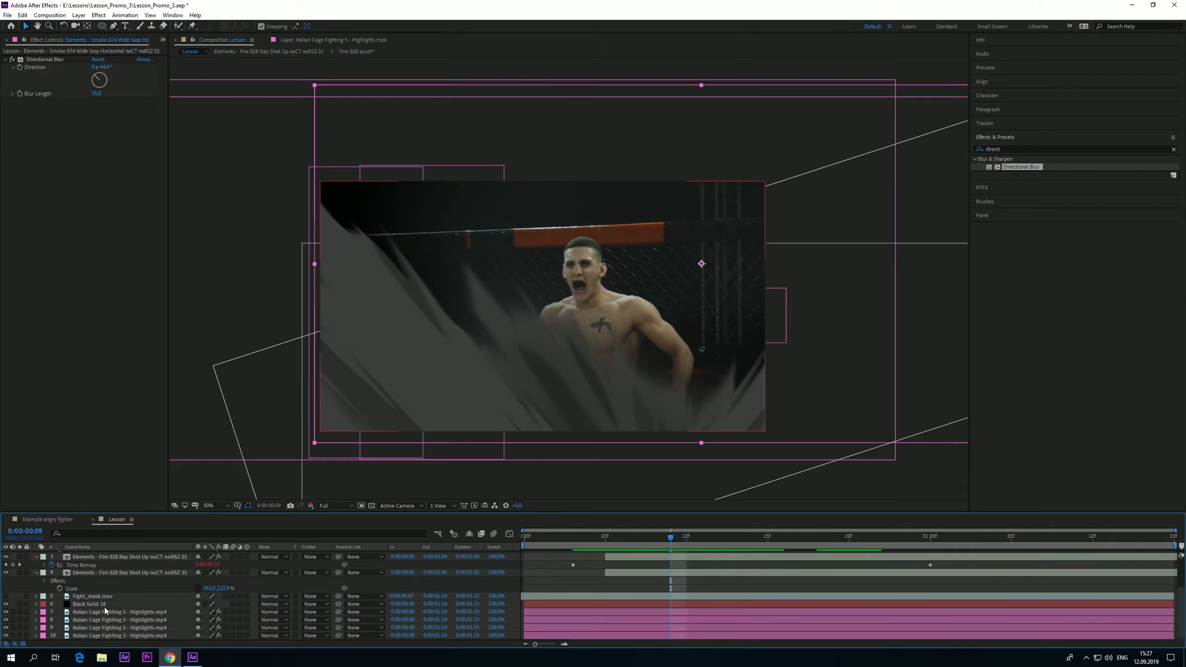
{"action": "left_click", "coordinate": [93, 604]}
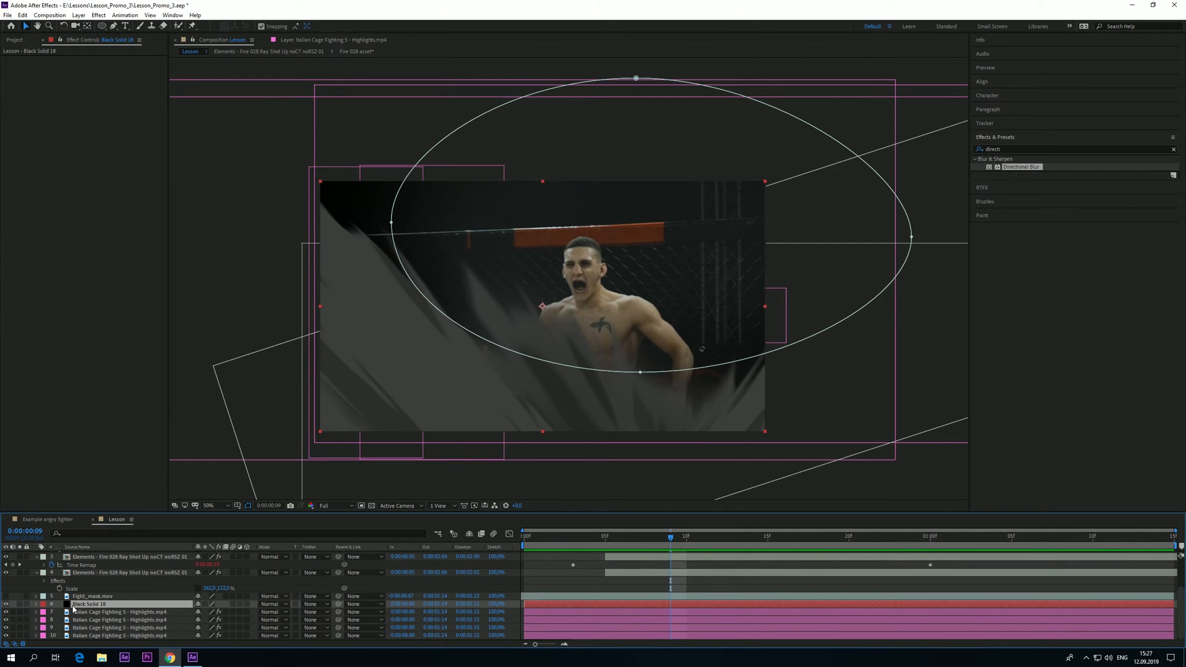
{"action": "key", "text": "ctrl+d"}
{"action": "left_click_drag", "start_coordinate": [83, 606], "coordinate": [84, 558]}
Move Fight_mask.mov to the top of the layer stack and toggle its visibility on and off again
{"action": "scroll", "coordinate": [86, 587], "scroll_direction": "down", "scroll_amount": 3}
{"action": "left_click", "coordinate": [90, 603]}
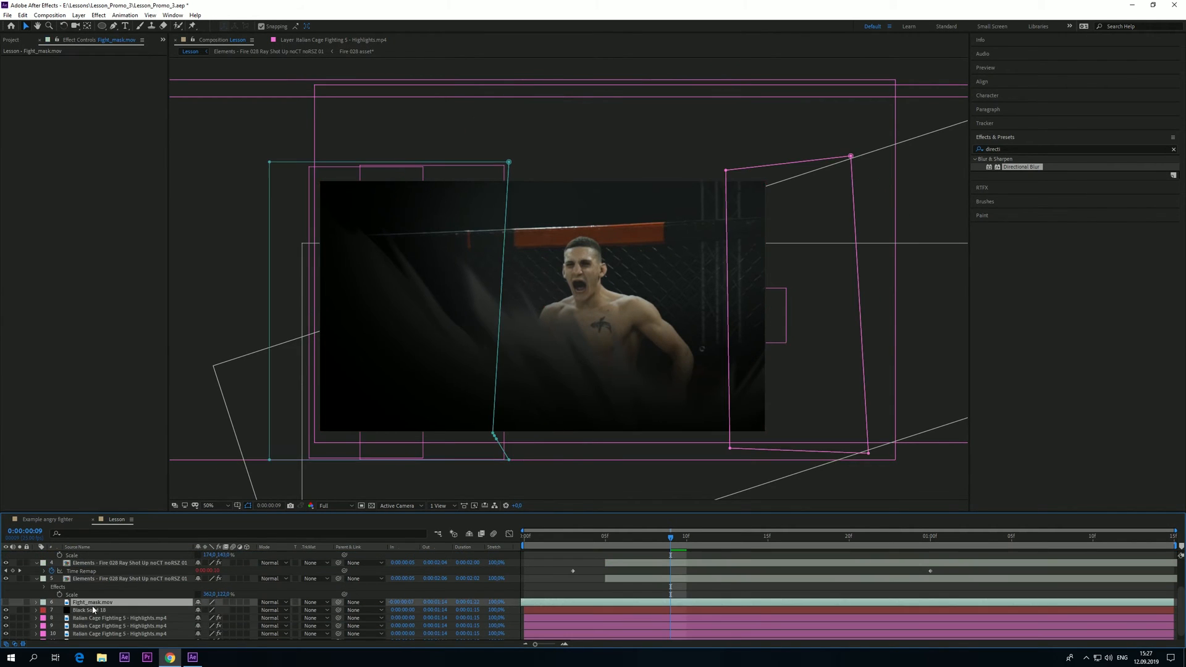
{"action": "left_click_drag", "start_coordinate": [80, 606], "coordinate": [92, 554]}
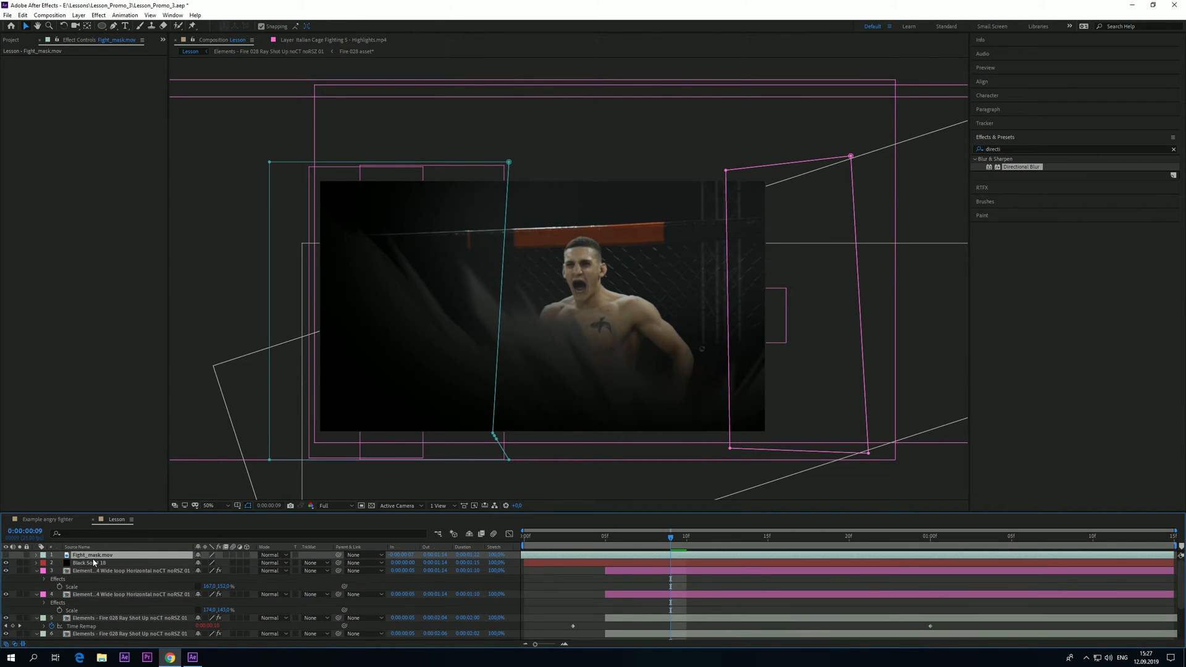
{"action": "left_click", "coordinate": [94, 562]}
{"action": "left_click", "coordinate": [6, 554]}
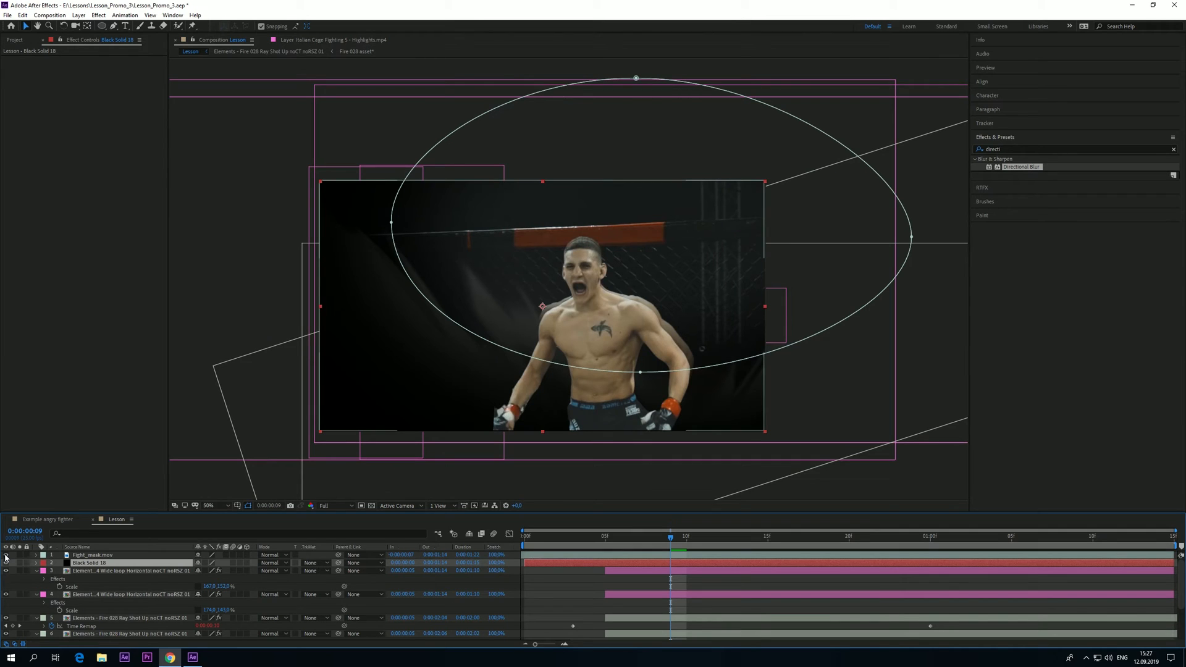
{"action": "left_click", "coordinate": [5, 555]}
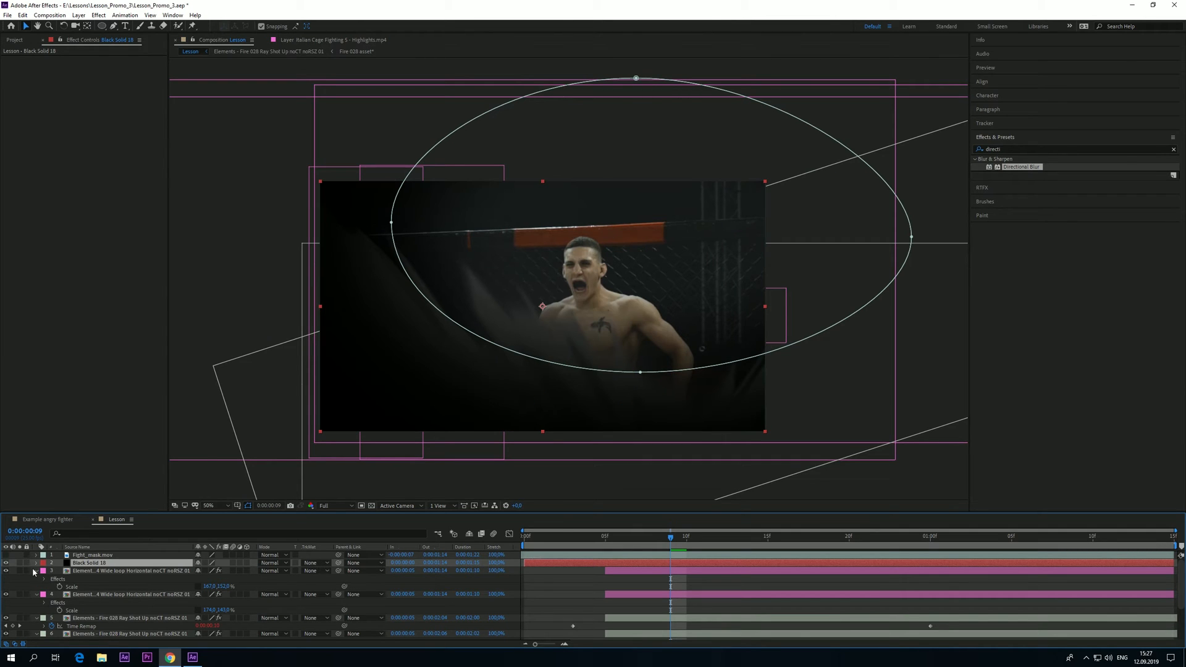
Delete the existing mask from the duplicated Black Solid 18
{"action": "key", "text": "m"}
{"action": "left_click", "coordinate": [91, 572]}
{"action": "key", "text": "Delete"}
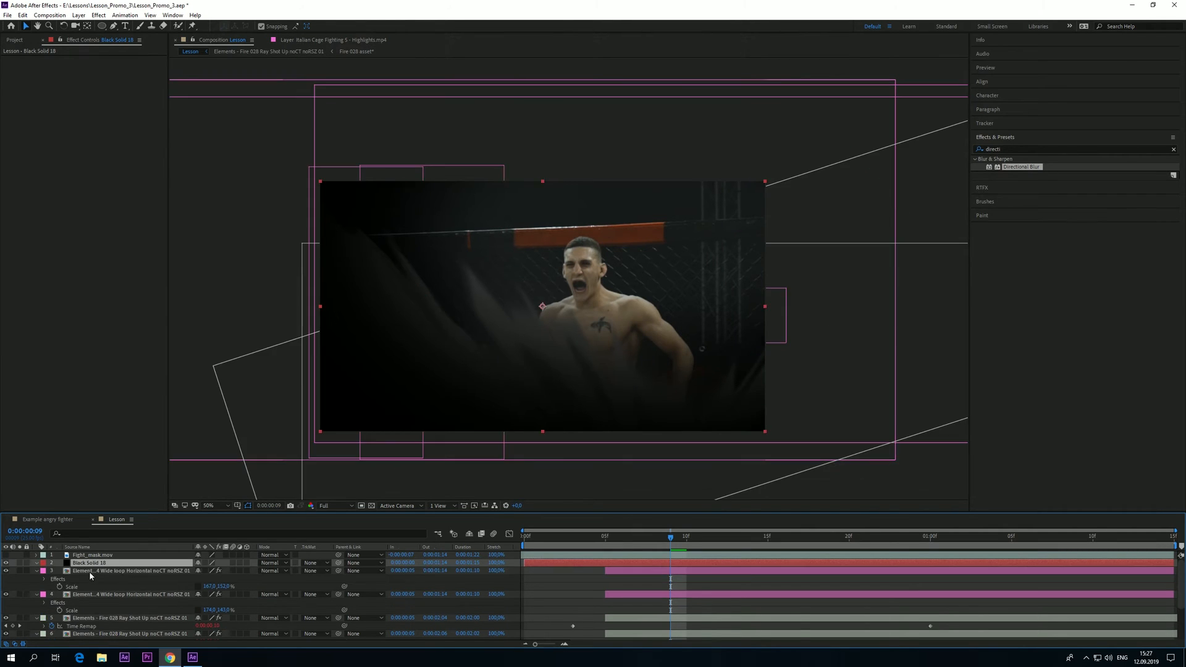
Draw an elliptical mask on the duplicated solid over the fighter's lower body, with the solid hidden while drawing, and show the layer again
{"action": "key", "text": "q"}
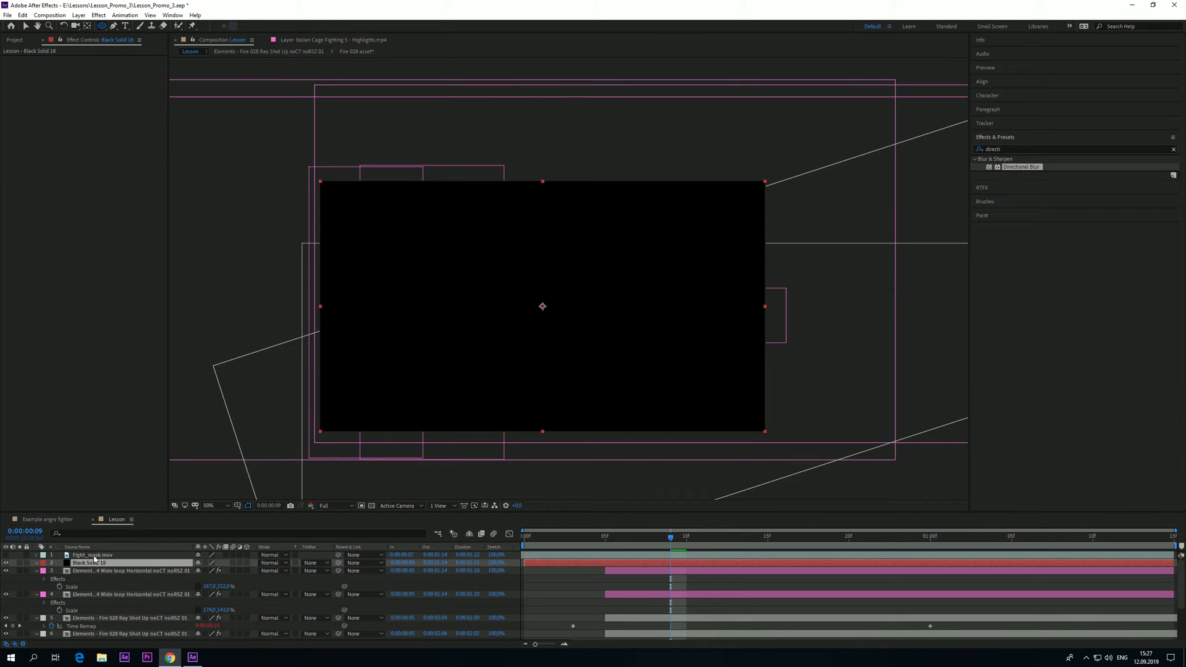
{"action": "left_click", "coordinate": [6, 563]}
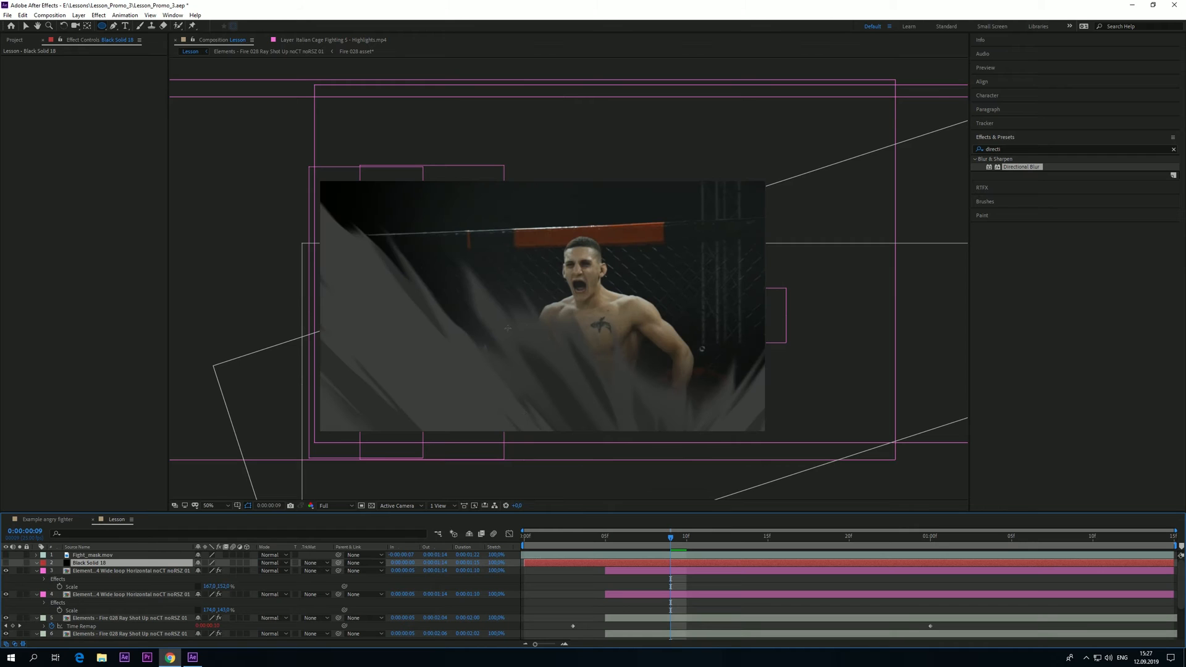
{"action": "left_click_drag", "start_coordinate": [496, 328], "coordinate": [729, 499]}
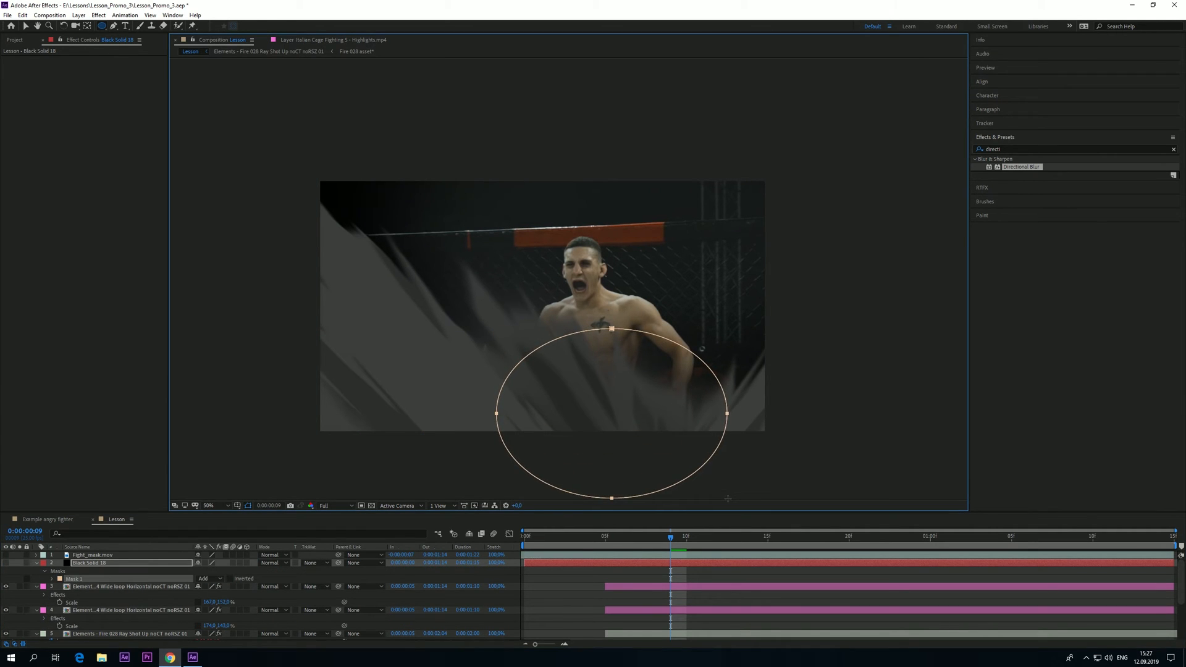
{"action": "key", "text": "v"}
{"action": "left_click_drag", "start_coordinate": [612, 499], "coordinate": [599, 490]}
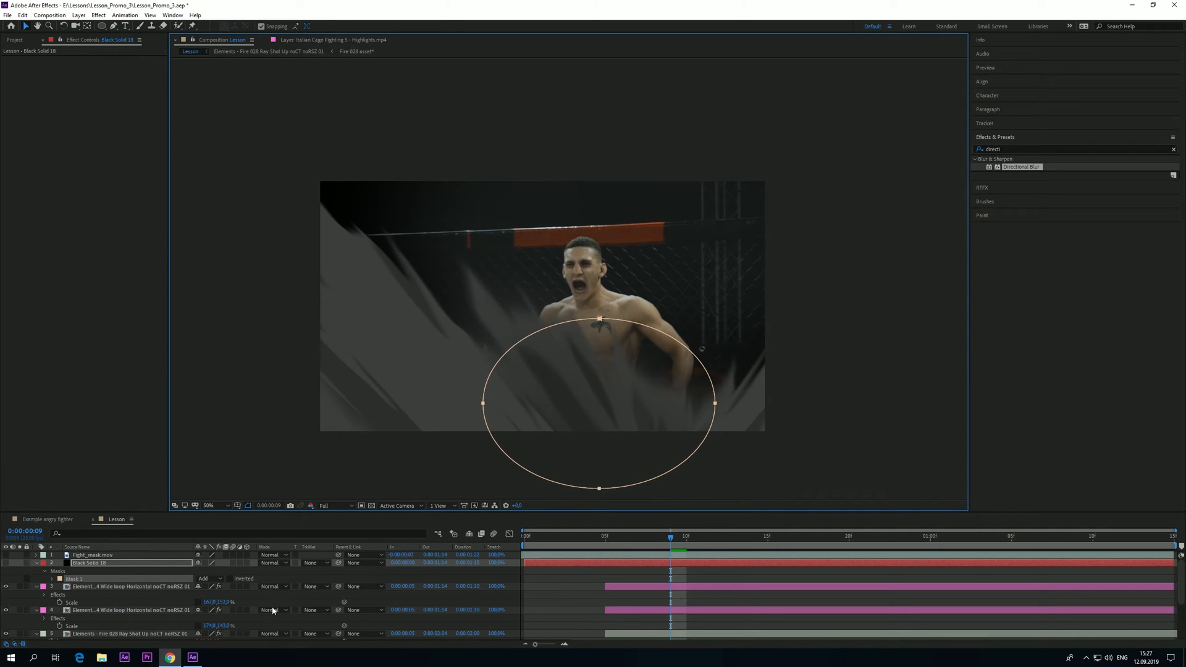
{"action": "left_click", "coordinate": [123, 564]}
{"action": "left_click", "coordinate": [6, 563]}
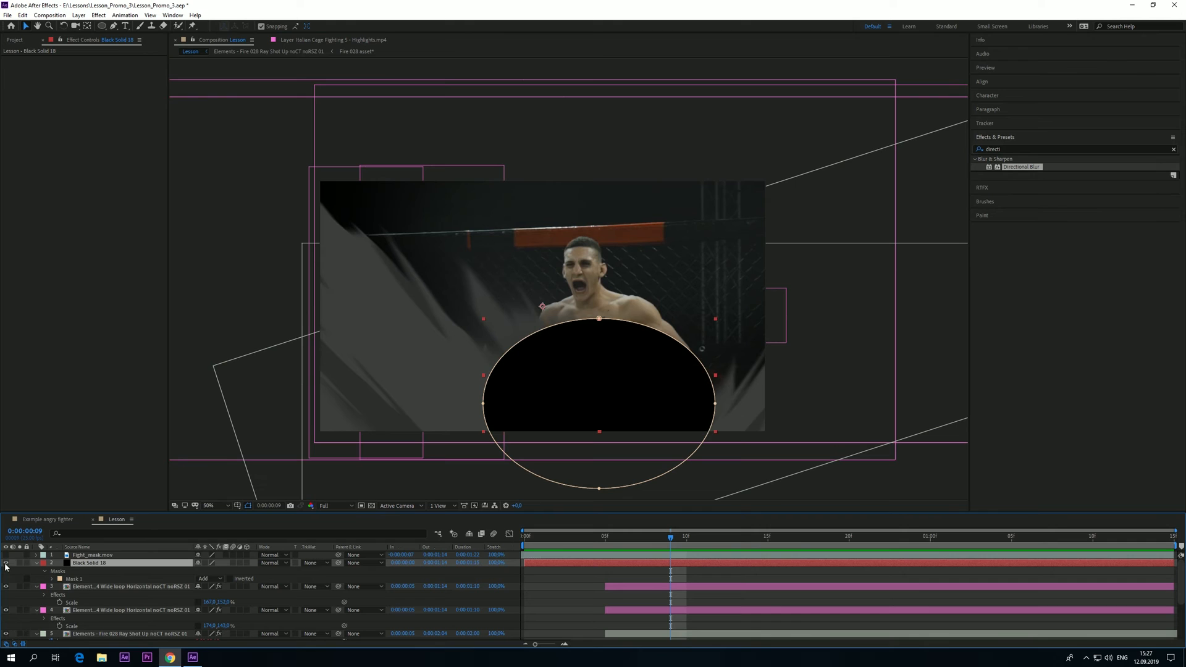
Apply the Fill effect to the duplicated solid and set its colour to blue 0F69C5
{"action": "left_click", "coordinate": [1009, 147]}
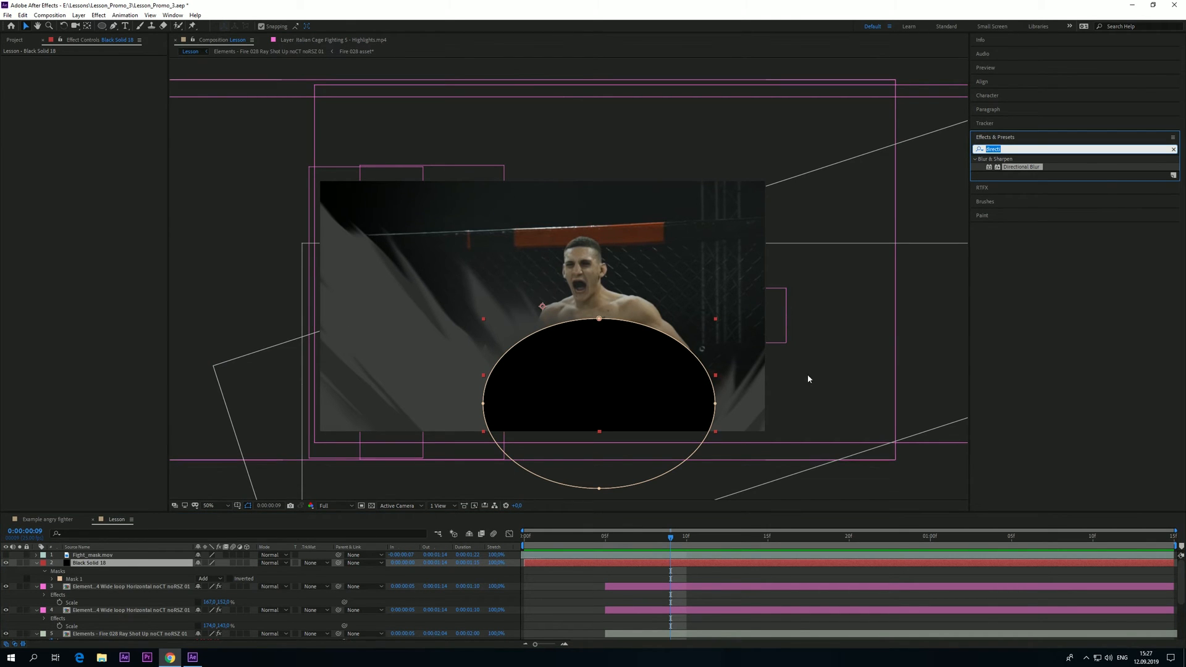
{"action": "type", "text": "fill"}
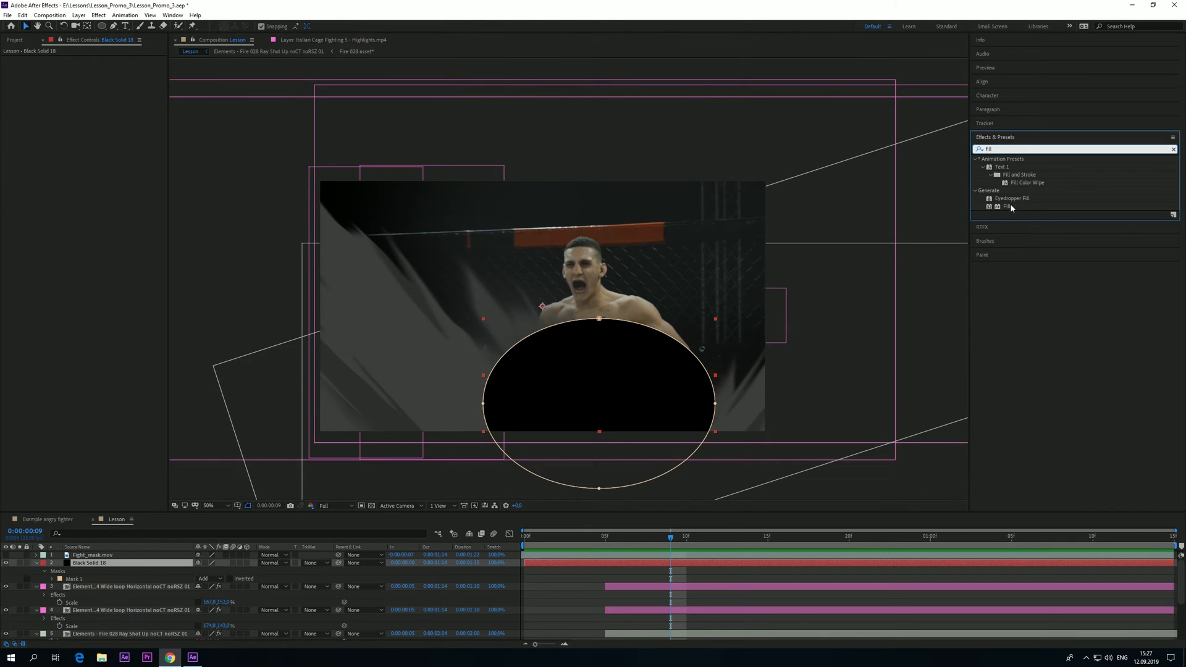
{"action": "left_click_drag", "start_coordinate": [1010, 206], "coordinate": [92, 564]}
{"action": "left_click", "coordinate": [97, 83]}
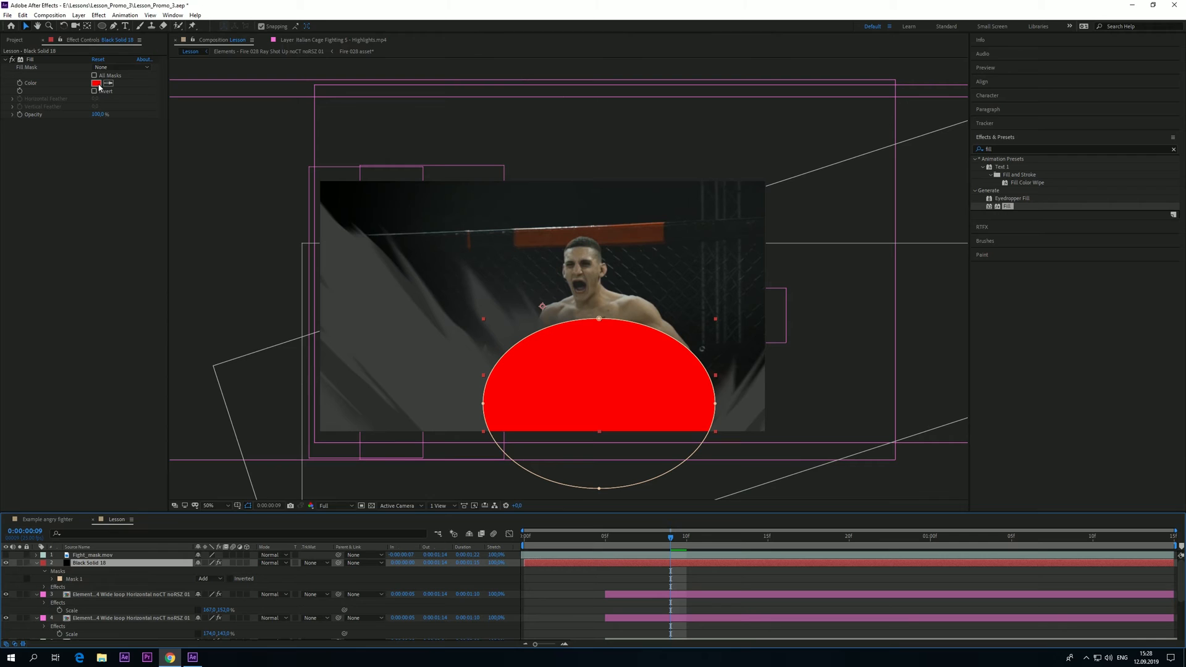
{"action": "left_click_drag", "start_coordinate": [302, 373], "coordinate": [304, 381]}
{"action": "mouse_move", "coordinate": [288, 340]}
{"action": "left_mouse_down"}
{"action": "mouse_move", "coordinate": [322, 356]}
{"action": "mouse_move", "coordinate": [328, 372]}
{"action": "mouse_move", "coordinate": [279, 358]}
{"action": "left_mouse_up"}
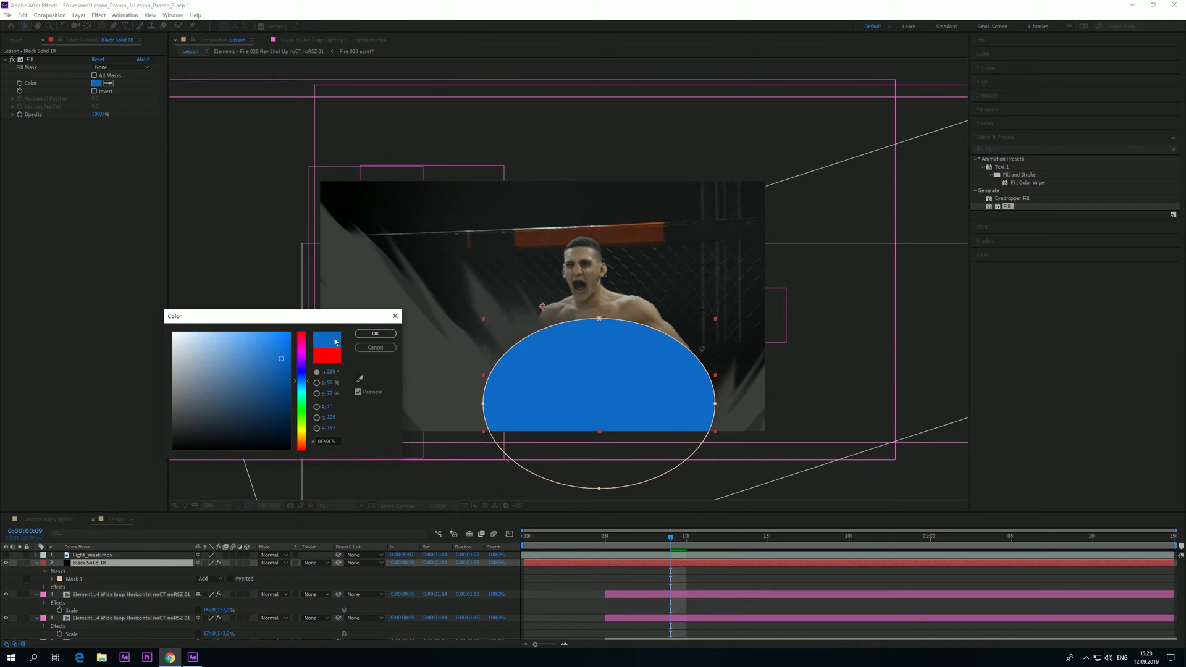
{"action": "left_click", "coordinate": [375, 334]}
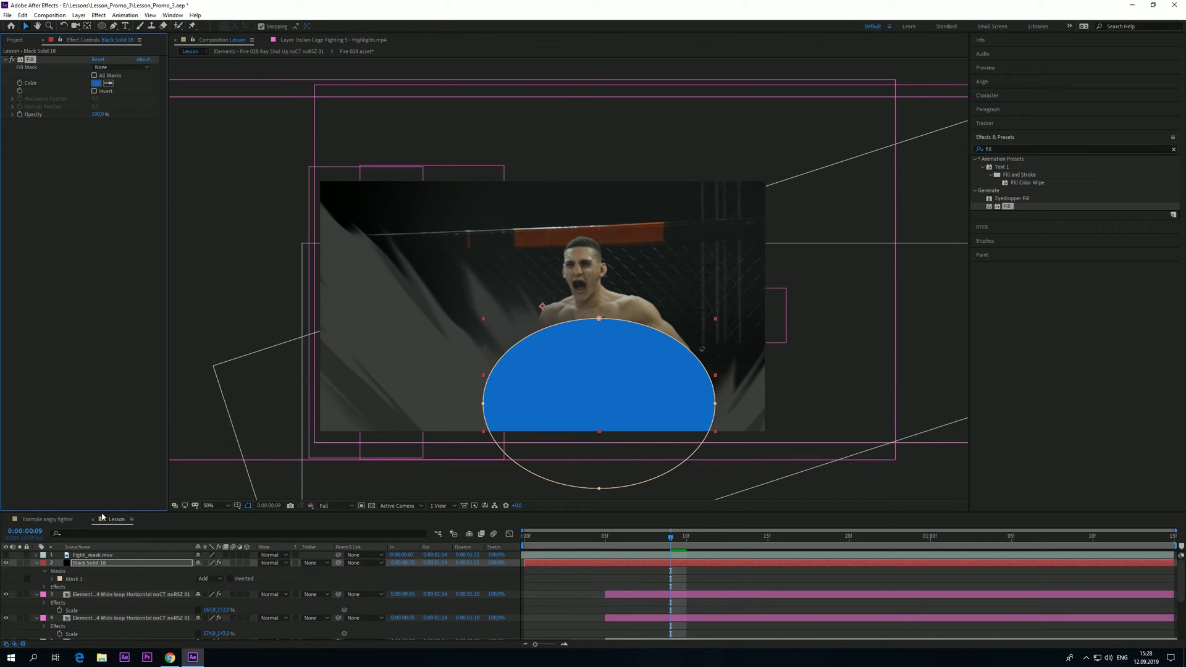
Reveal the duplicated solid's mask properties and feather the elliptical mask by about 495 pixels
{"action": "left_click", "coordinate": [97, 564]}
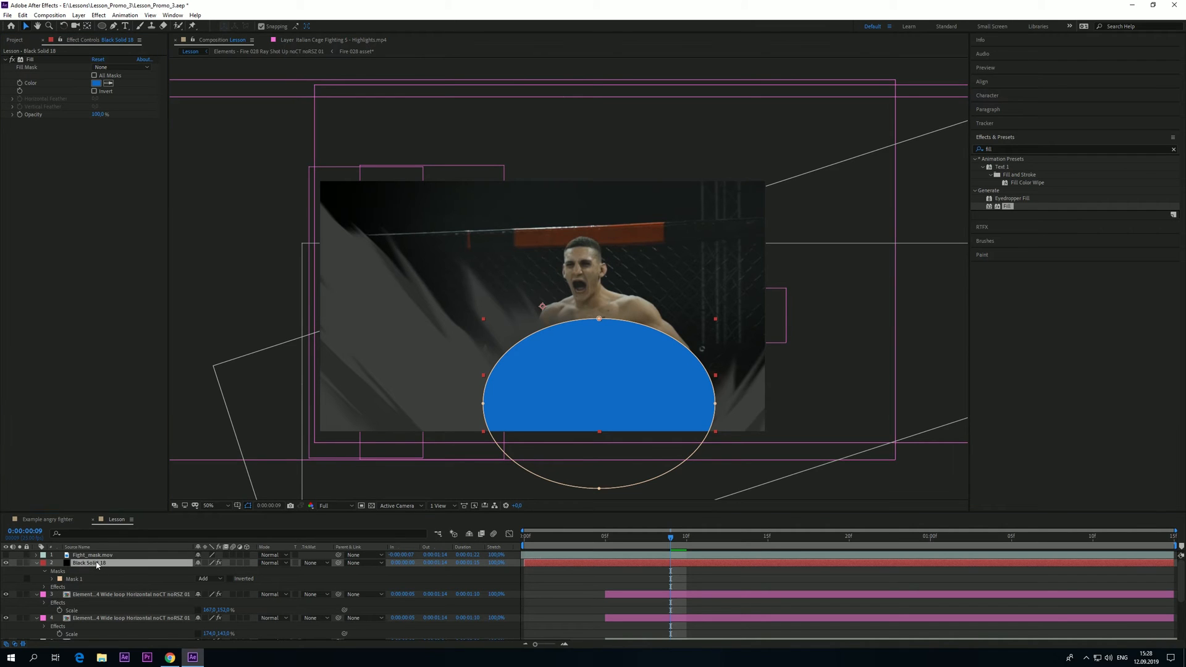
{"action": "key", "text": "u"}
{"action": "key", "text": "m"}
{"action": "key", "text": "m"}
{"action": "key", "text": "u"}
{"action": "left_click", "coordinate": [97, 570]}
{"action": "left_click", "coordinate": [97, 564]}
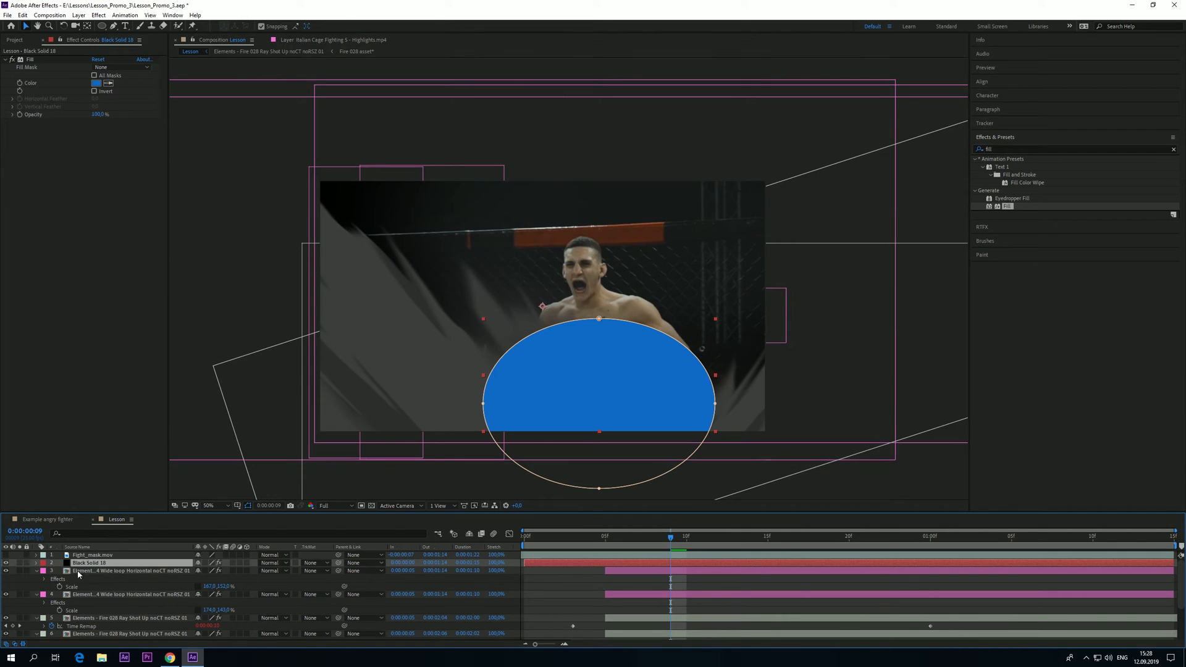
{"action": "key", "text": "m"}
{"action": "key", "text": "m"}
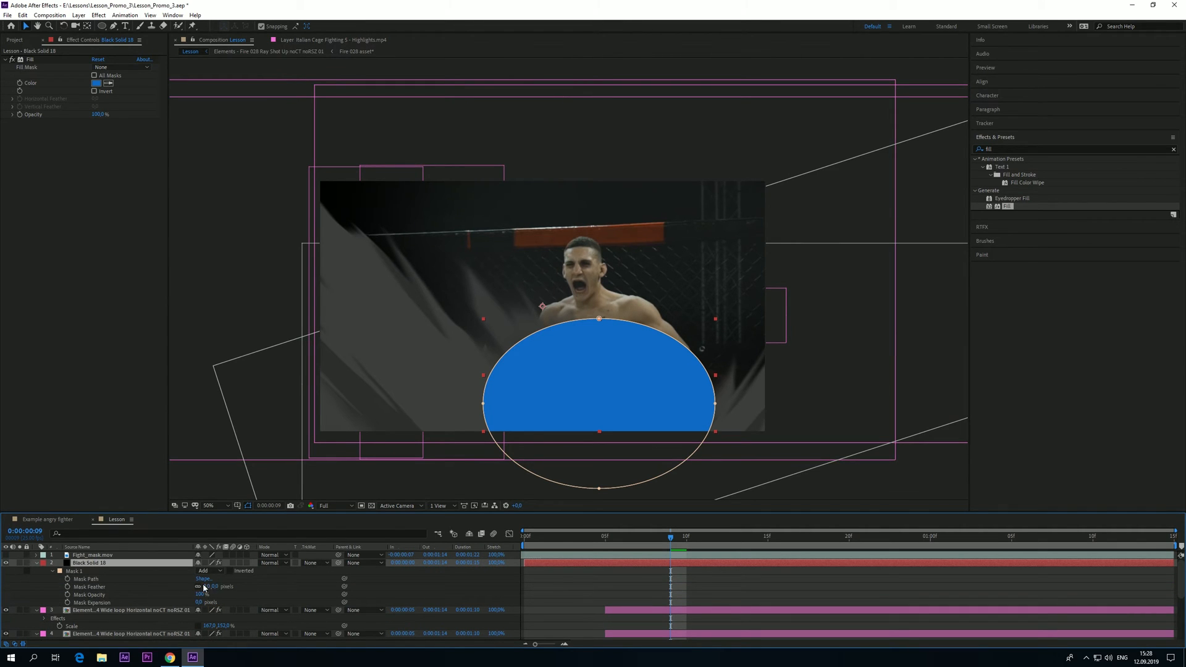
{"action": "left_click_drag", "start_coordinate": [207, 587], "coordinate": [518, 584]}
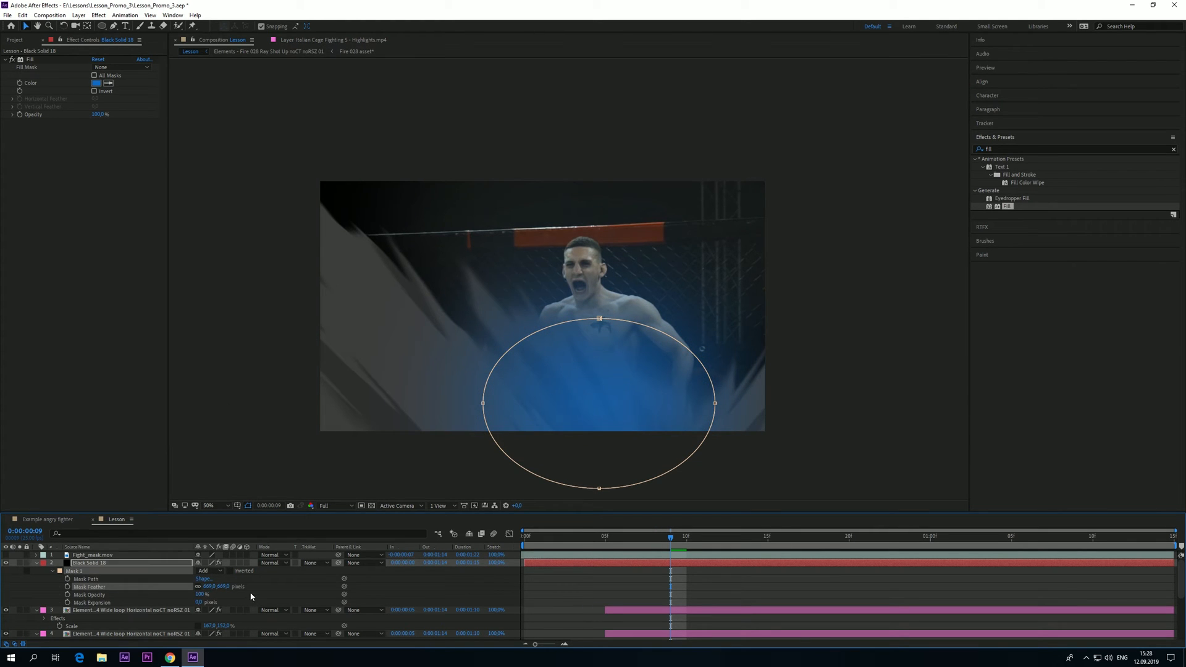
{"action": "left_click_drag", "start_coordinate": [226, 587], "coordinate": [197, 593]}
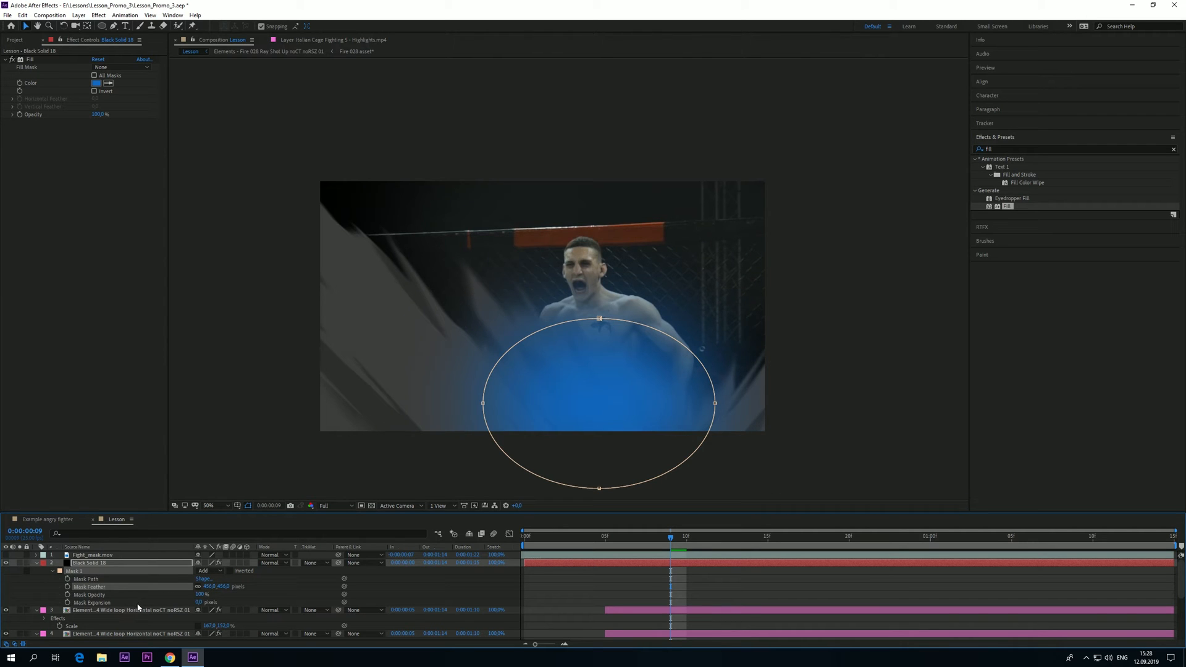
Set the blue solid's blending mode to Add
{"action": "left_click", "coordinate": [130, 564]}
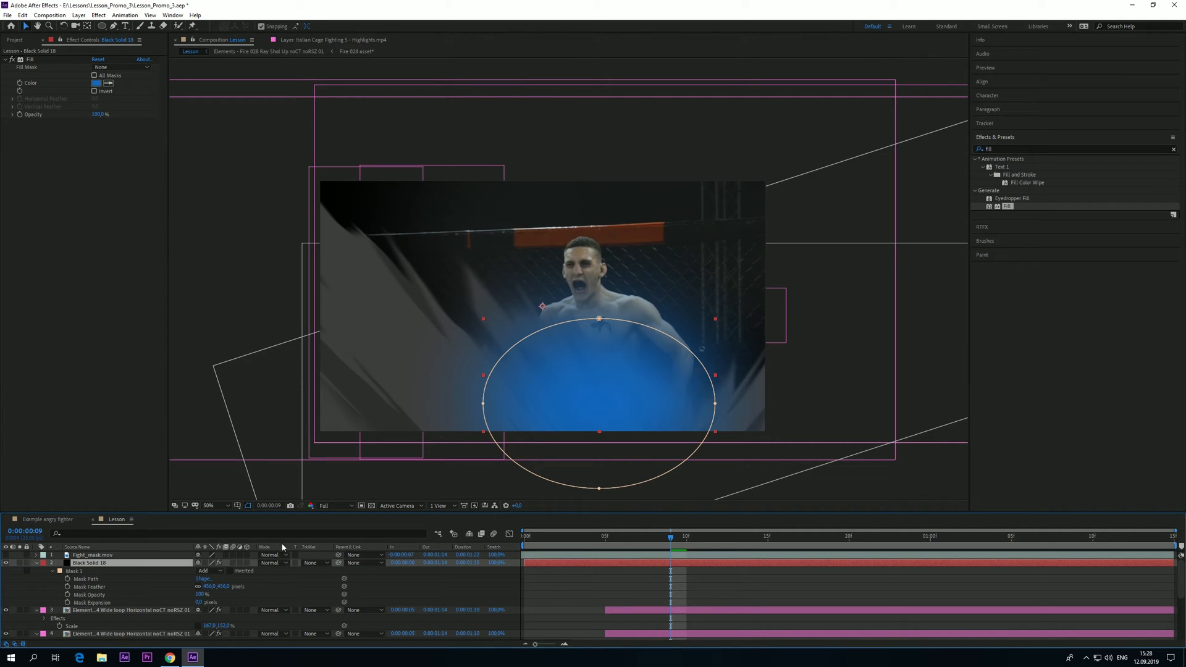
{"action": "left_click", "coordinate": [279, 565]}
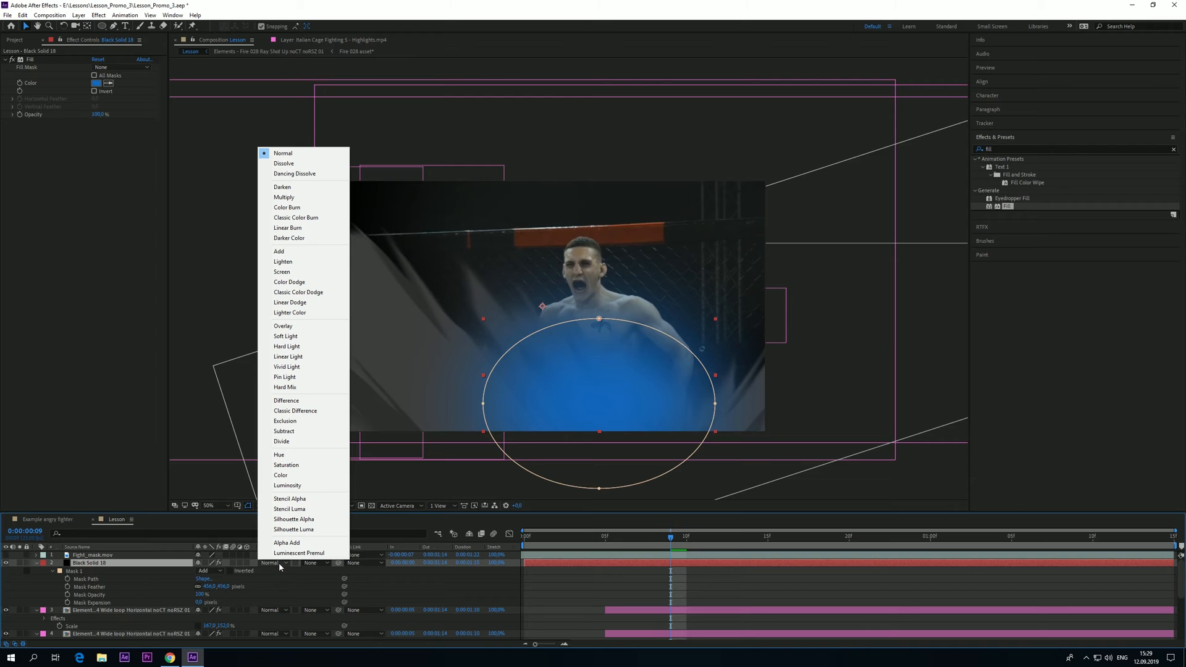
{"action": "left_click", "coordinate": [282, 253]}
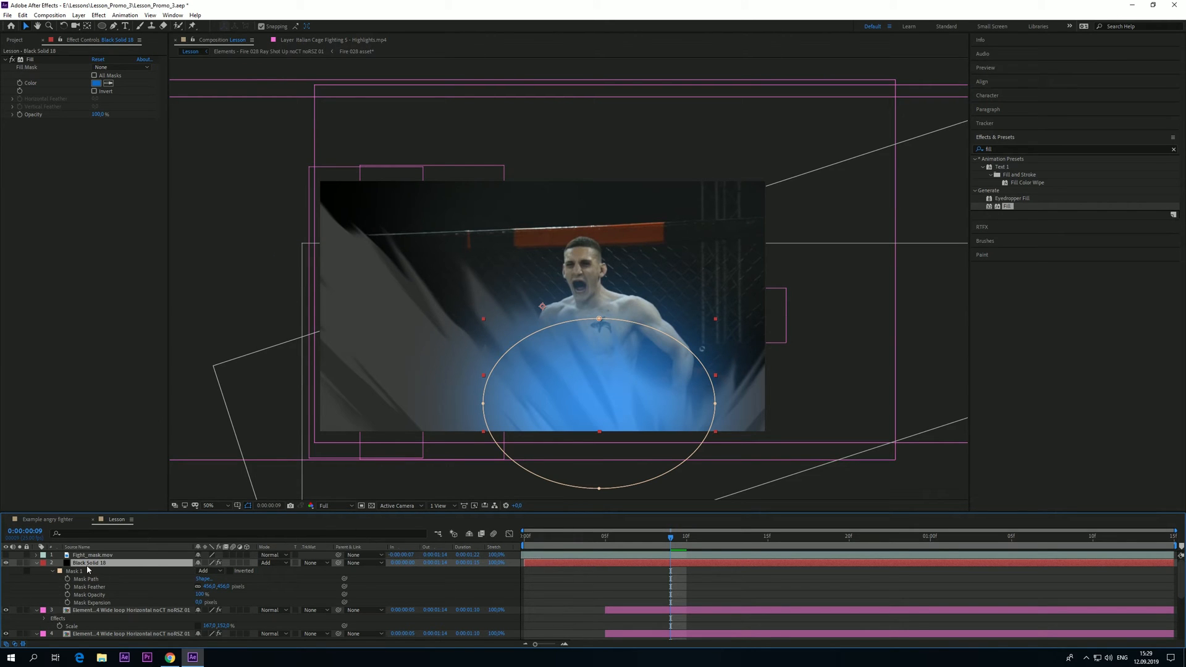
Widen the blue glow's elliptical mask on both sides and raise its top point slightly
{"action": "mouse_move", "coordinate": [482, 406]}
{"action": "left_mouse_down"}
{"action": "mouse_move", "coordinate": [435, 405]}
{"action": "mouse_move", "coordinate": [465, 408]}
{"action": "left_mouse_up"}
{"action": "left_click_drag", "start_coordinate": [715, 405], "coordinate": [730, 406]}
{"action": "left_click_drag", "start_coordinate": [599, 322], "coordinate": [598, 321]}
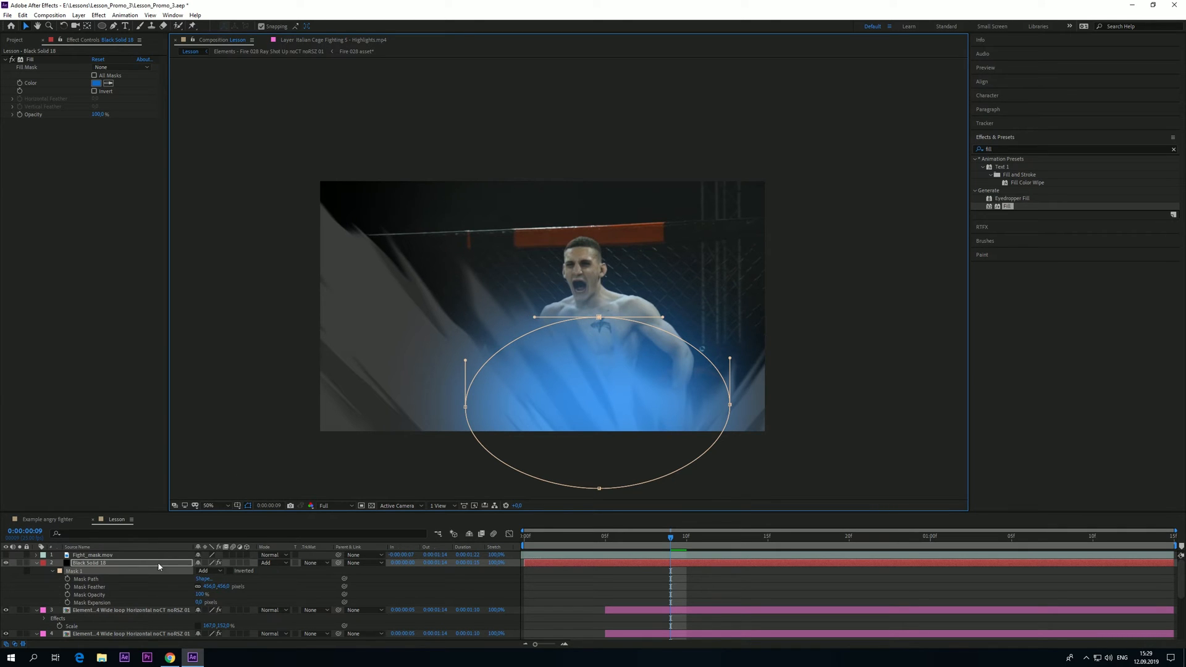
{"action": "left_click", "coordinate": [120, 565]}
{"action": "left_click_drag", "start_coordinate": [730, 406], "coordinate": [763, 406]}
{"action": "left_click_drag", "start_coordinate": [599, 318], "coordinate": [607, 313]}
{"action": "left_click_drag", "start_coordinate": [764, 407], "coordinate": [761, 409]}
{"action": "left_click_drag", "start_coordinate": [466, 408], "coordinate": [455, 407]}
Preview the glow up to 0:00:01:01 and broaden the mask's upper curve by lengthening both handles of its top point
{"action": "key", "text": "space"}
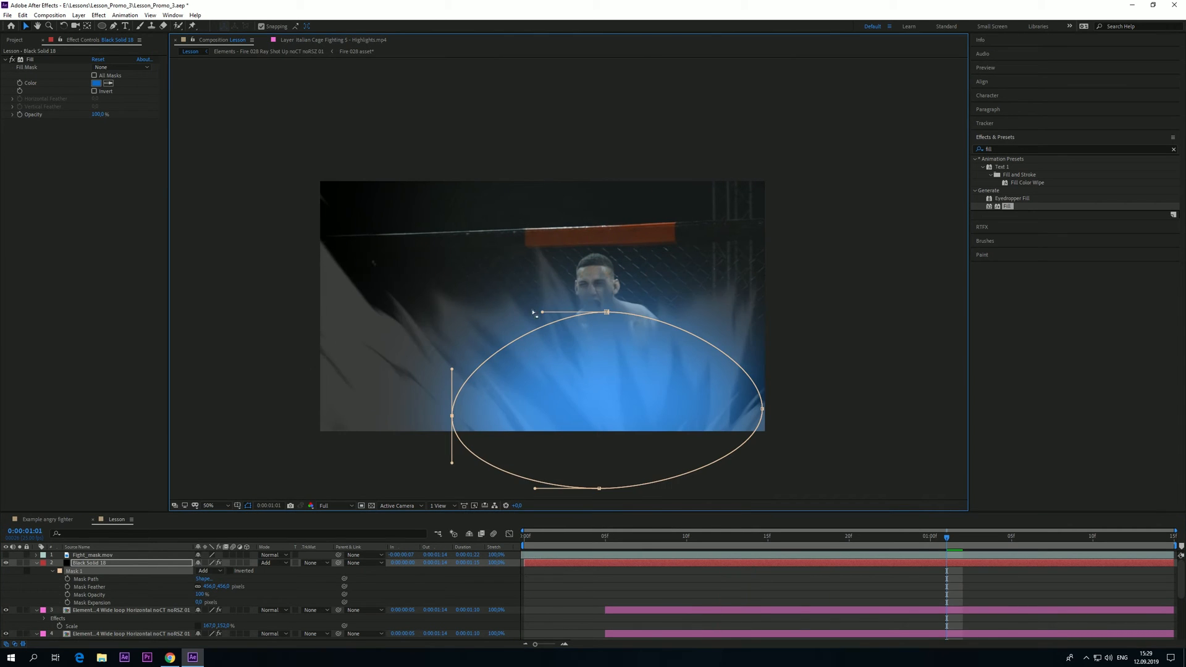
{"action": "left_click_drag", "start_coordinate": [536, 313], "coordinate": [511, 314]}
{"action": "left_click", "coordinate": [607, 312]}
{"action": "left_click_drag", "start_coordinate": [674, 311], "coordinate": [696, 312]}
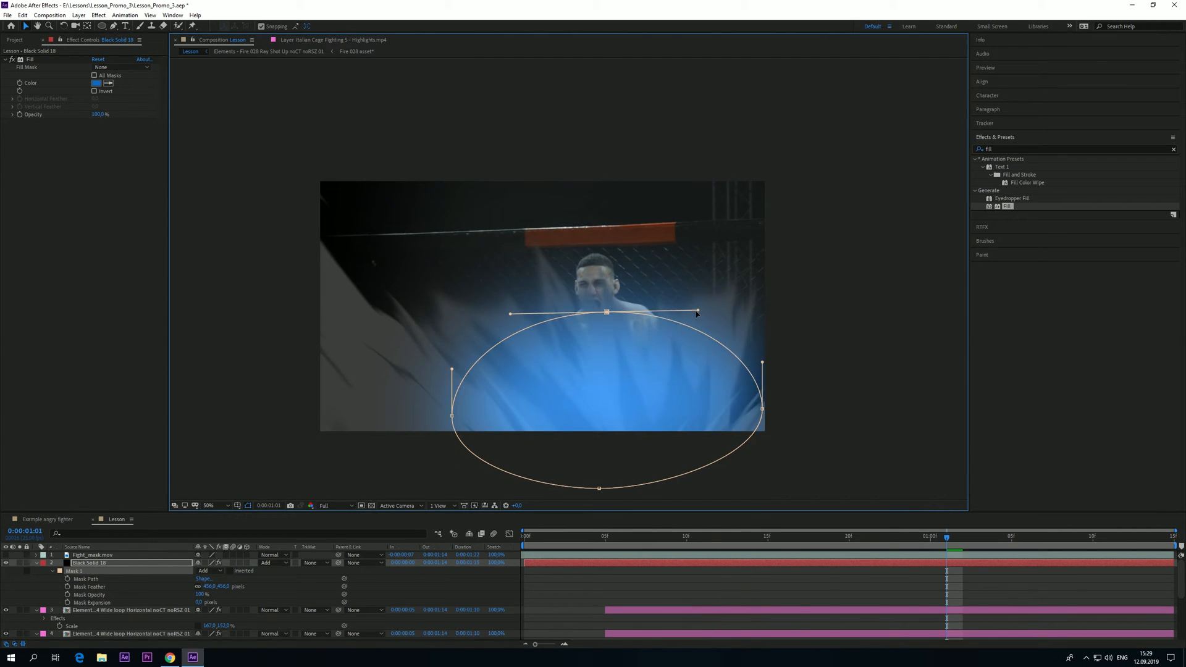
Change the glow's Fill colour to a slightly lighter, less saturated blue and preview the composition
{"action": "left_click", "coordinate": [140, 563]}
{"action": "left_click", "coordinate": [97, 83]}
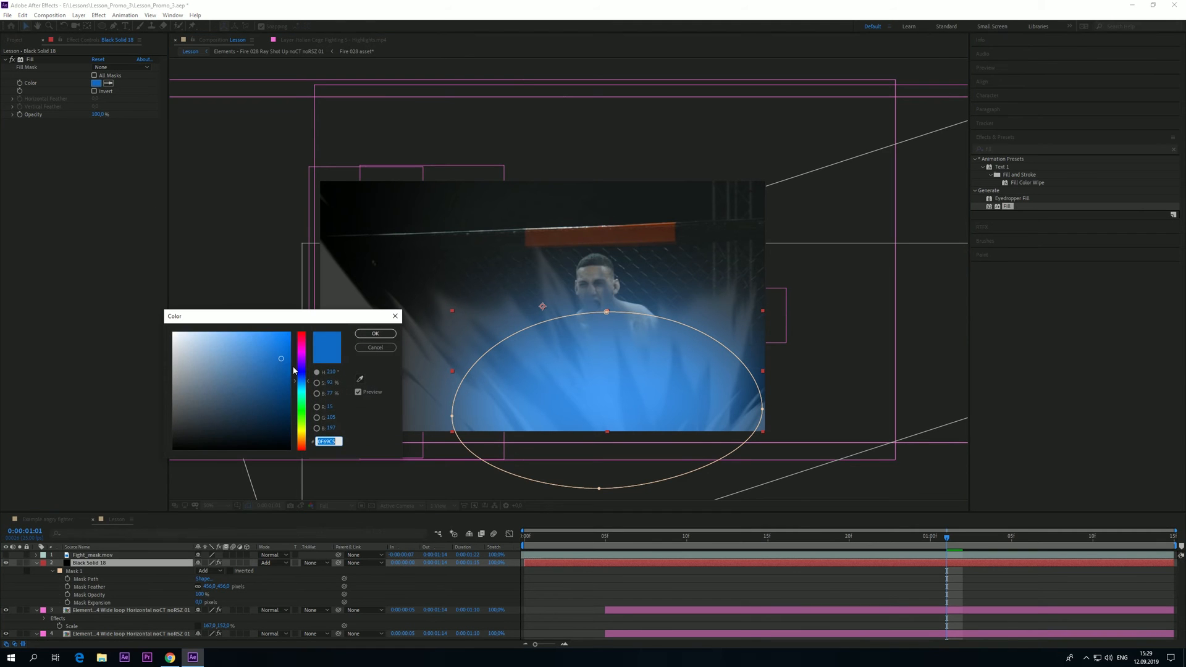
{"action": "left_click_drag", "start_coordinate": [280, 359], "coordinate": [275, 356]}
{"action": "left_click", "coordinate": [375, 334]}
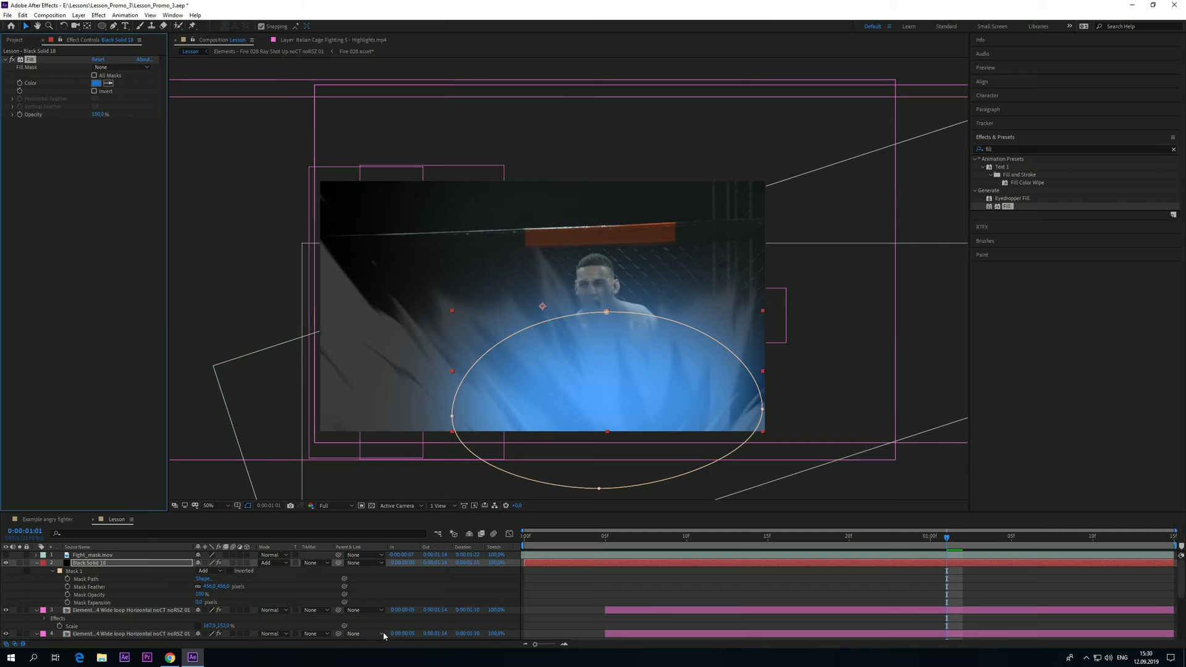
{"action": "left_click", "coordinate": [384, 598]}
{"action": "key", "text": "space"}
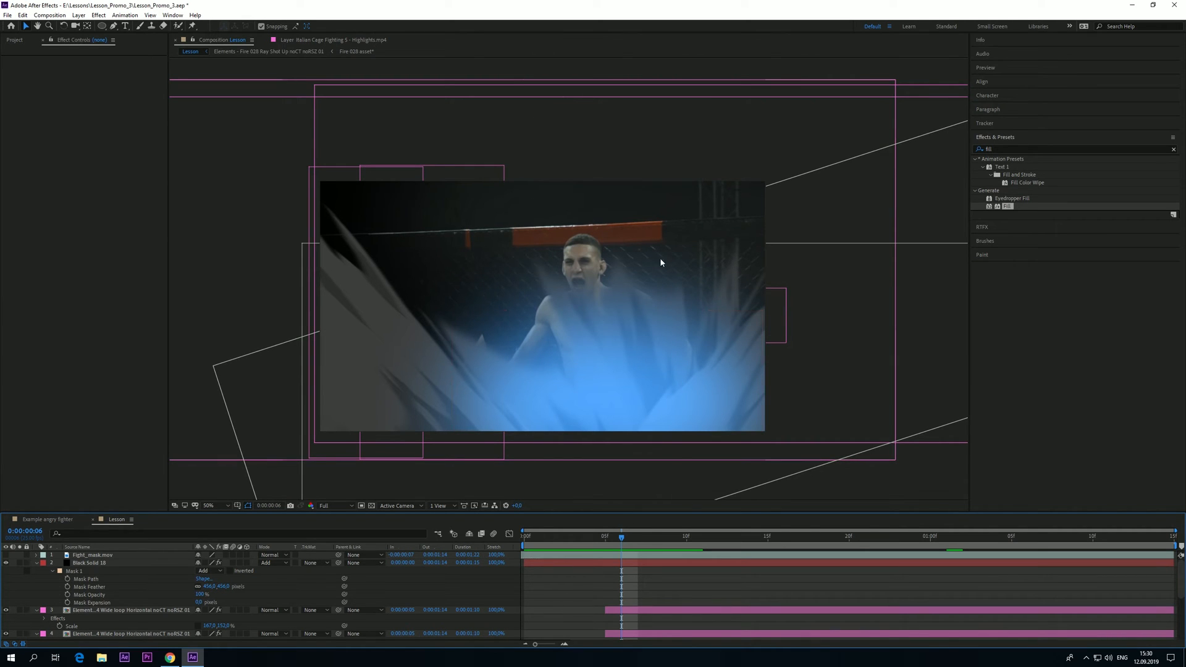
Add the Energy 073 Ray Up element from the RTFX Energy category to the composition and preview it
{"action": "left_click", "coordinate": [984, 227]}
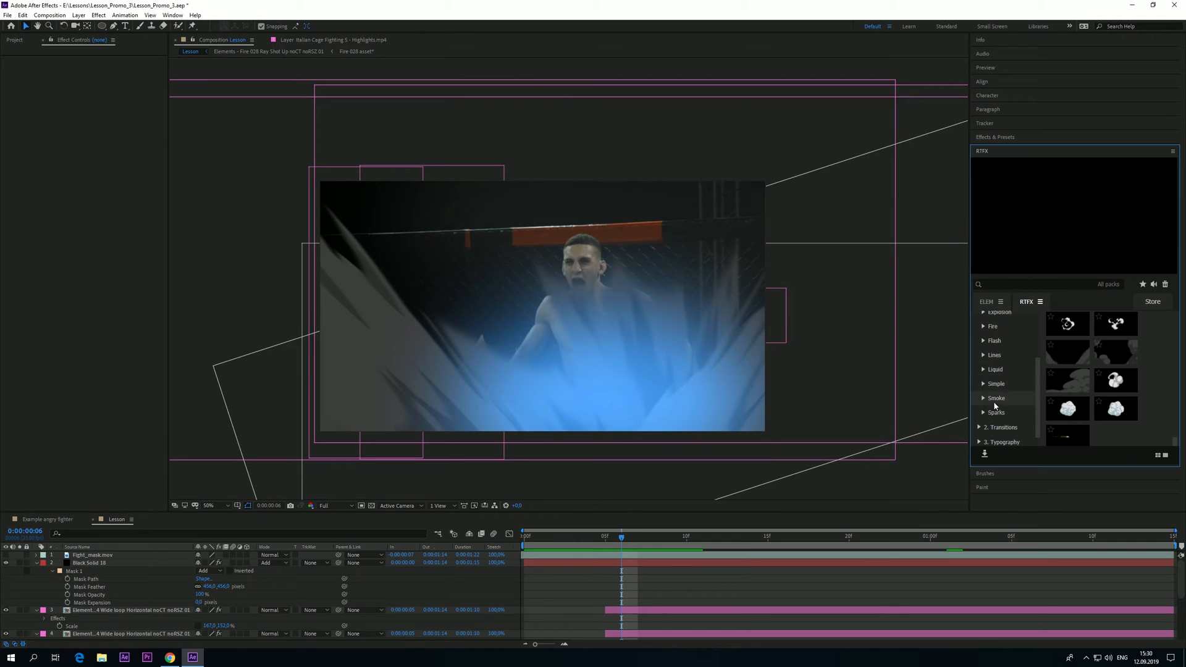
{"action": "scroll", "coordinate": [1011, 383], "scroll_direction": "up", "scroll_amount": 3}
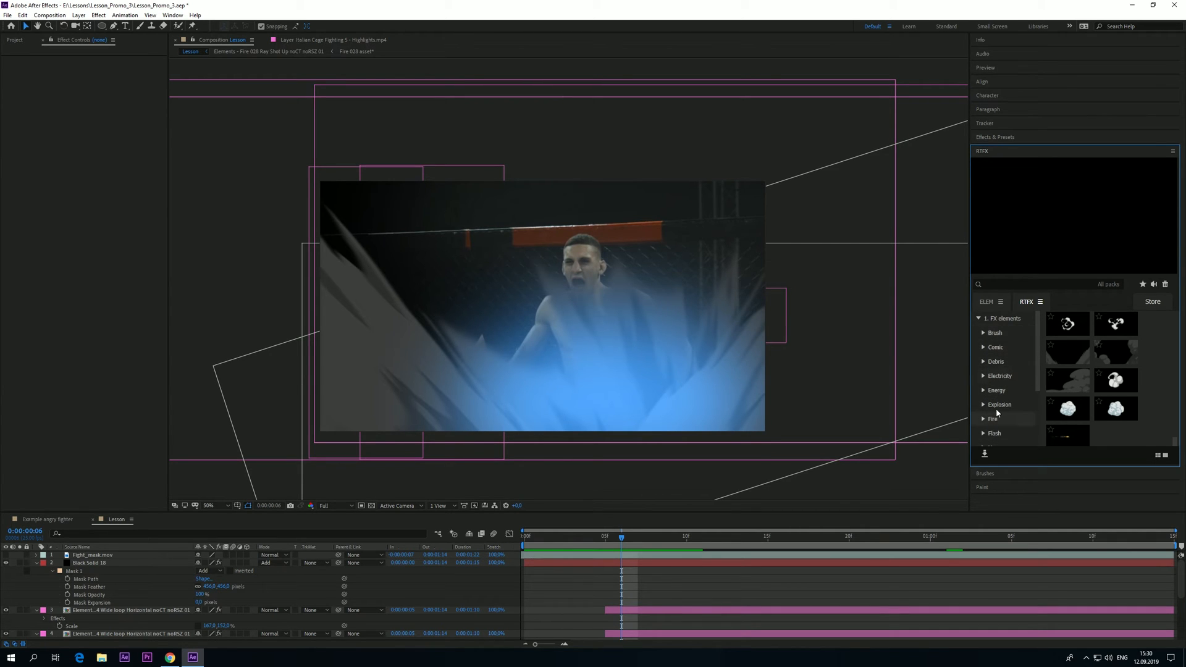
{"action": "left_click", "coordinate": [997, 390]}
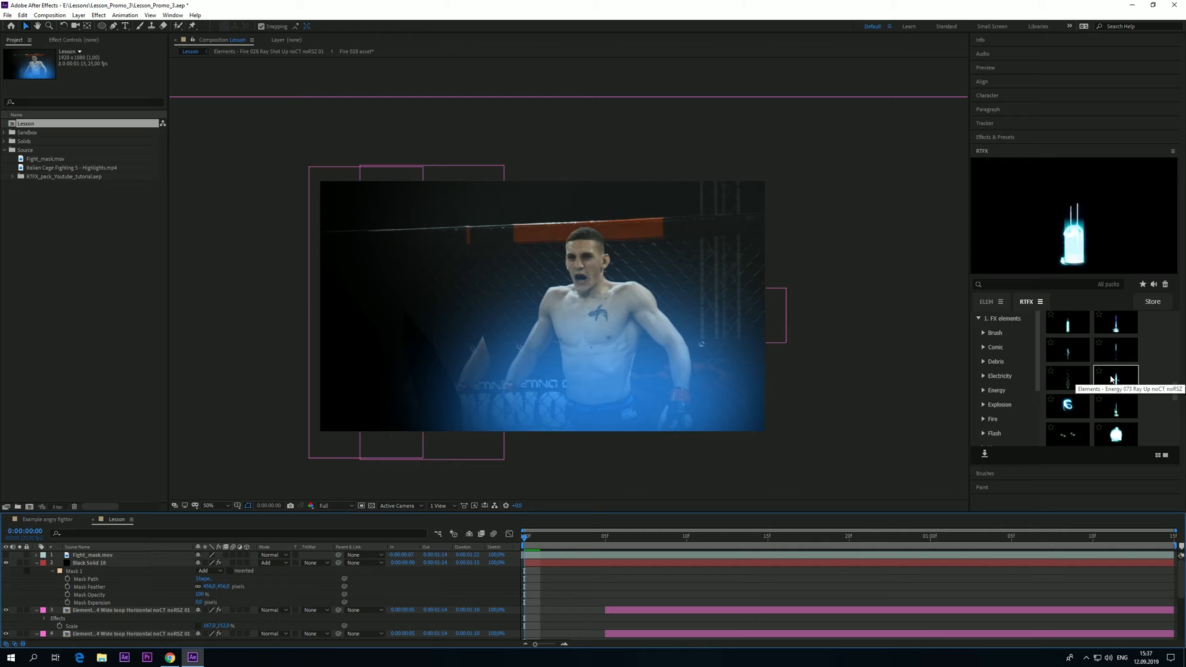
{"action": "left_click", "coordinate": [1114, 379]}
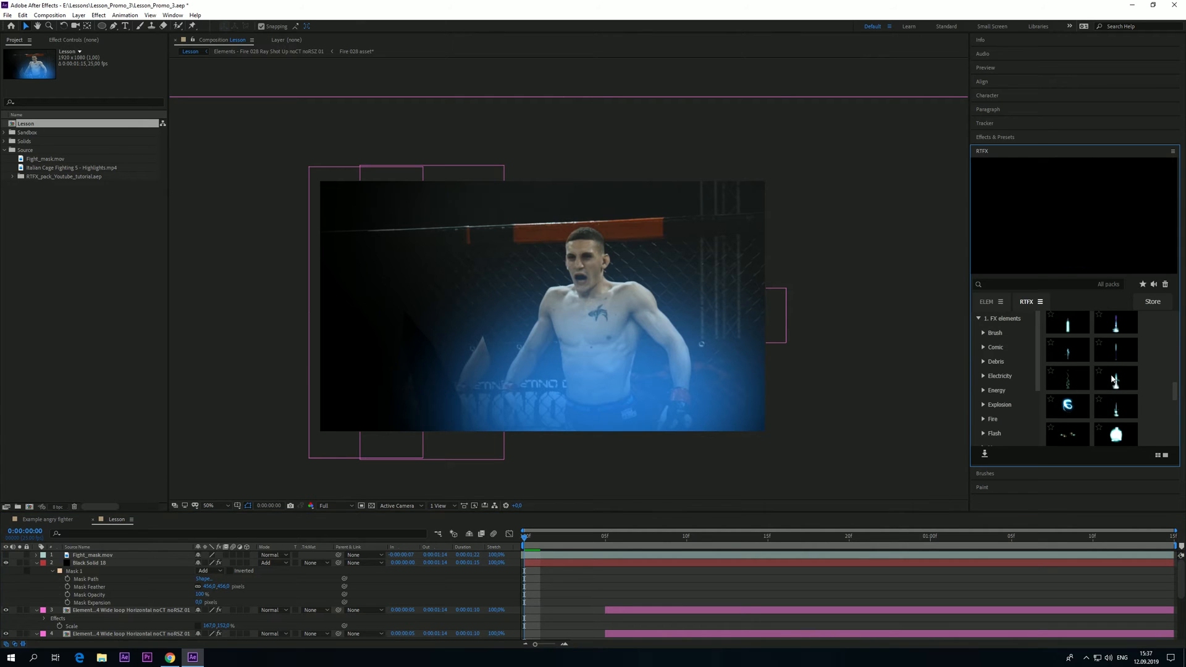
{"action": "left_click_drag", "start_coordinate": [586, 536], "coordinate": [641, 540]}
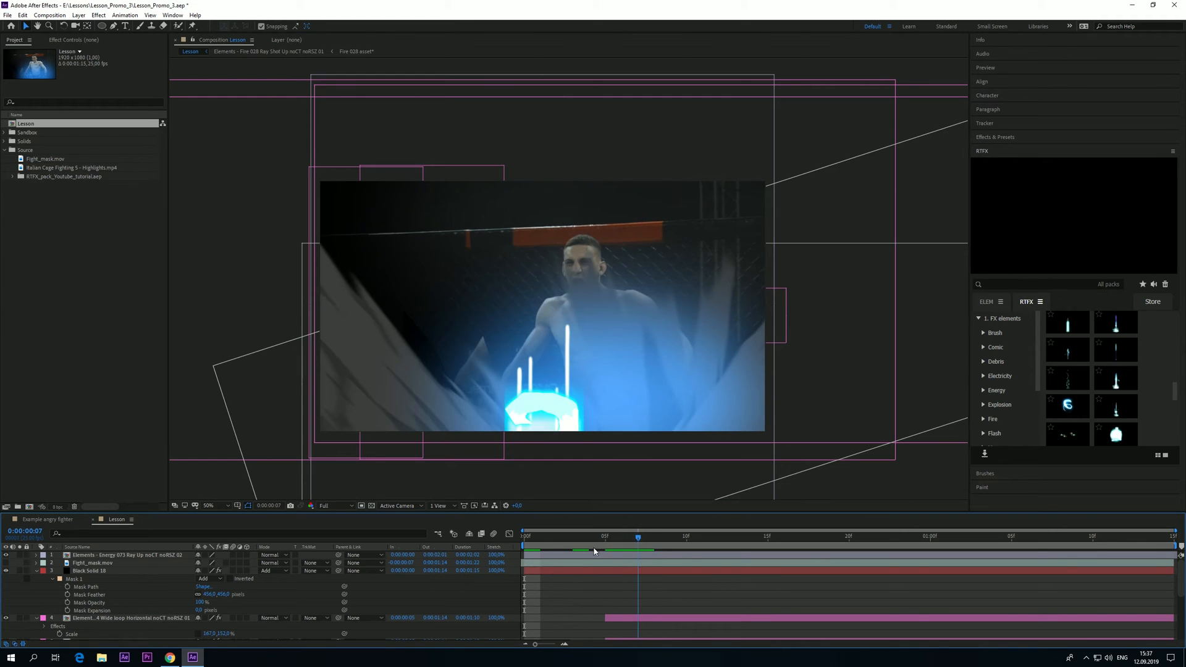
{"action": "key", "text": "space"}
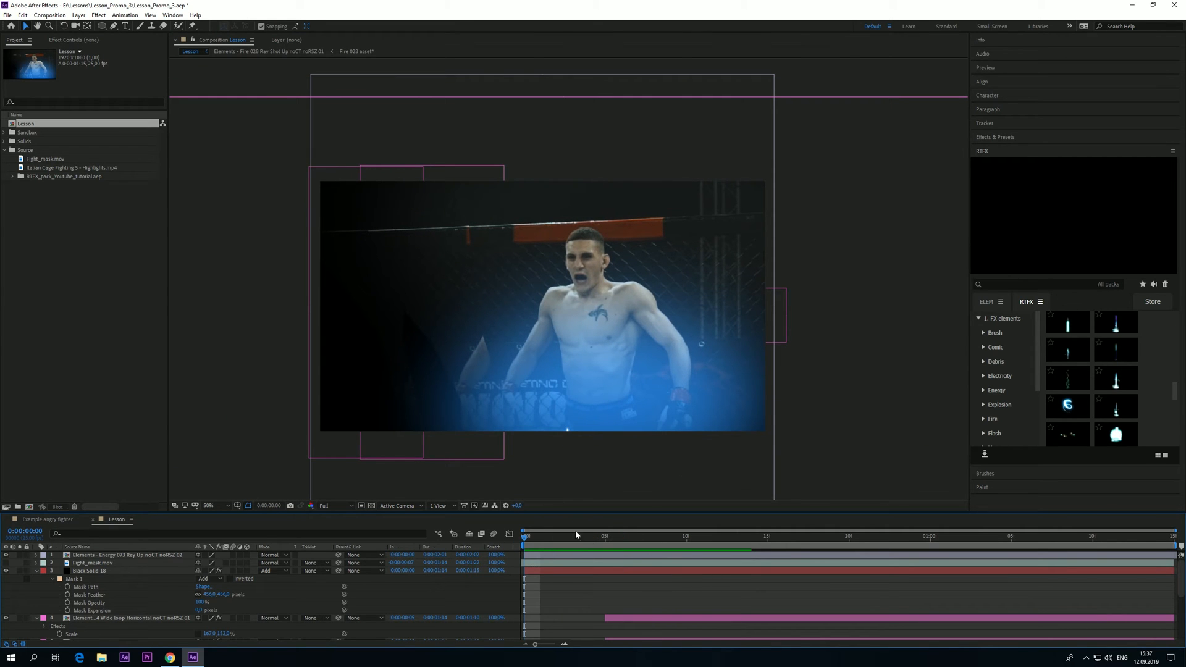
{"action": "left_click", "coordinate": [741, 541]}
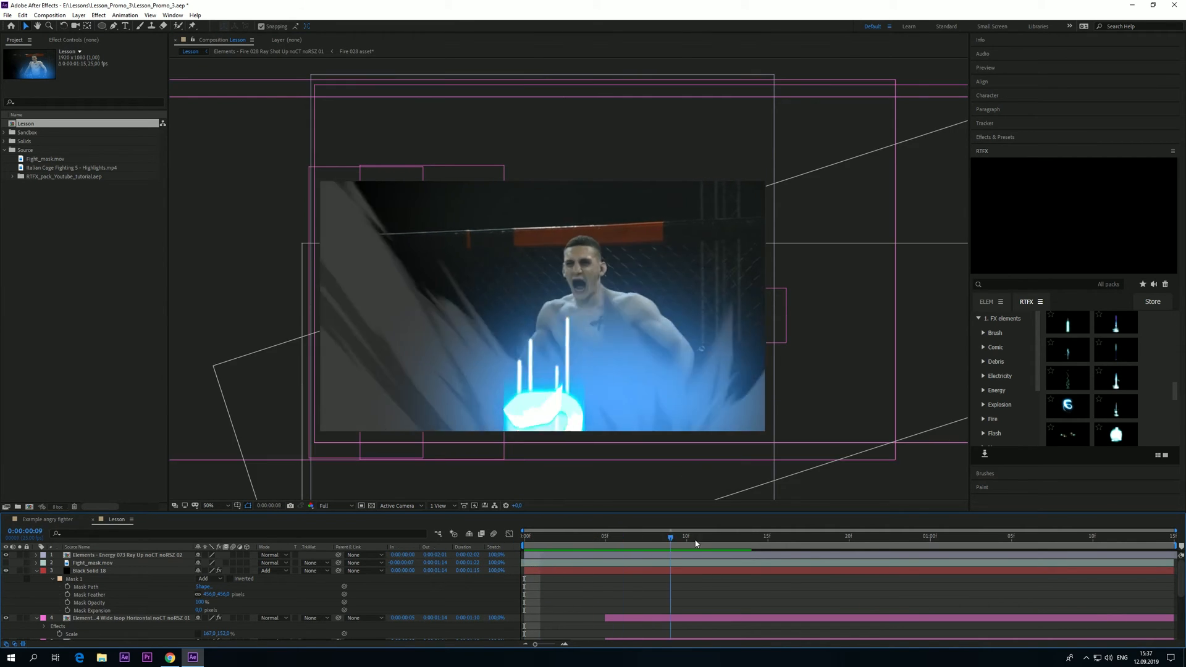
{"action": "left_click_drag", "start_coordinate": [740, 544], "coordinate": [655, 547]}
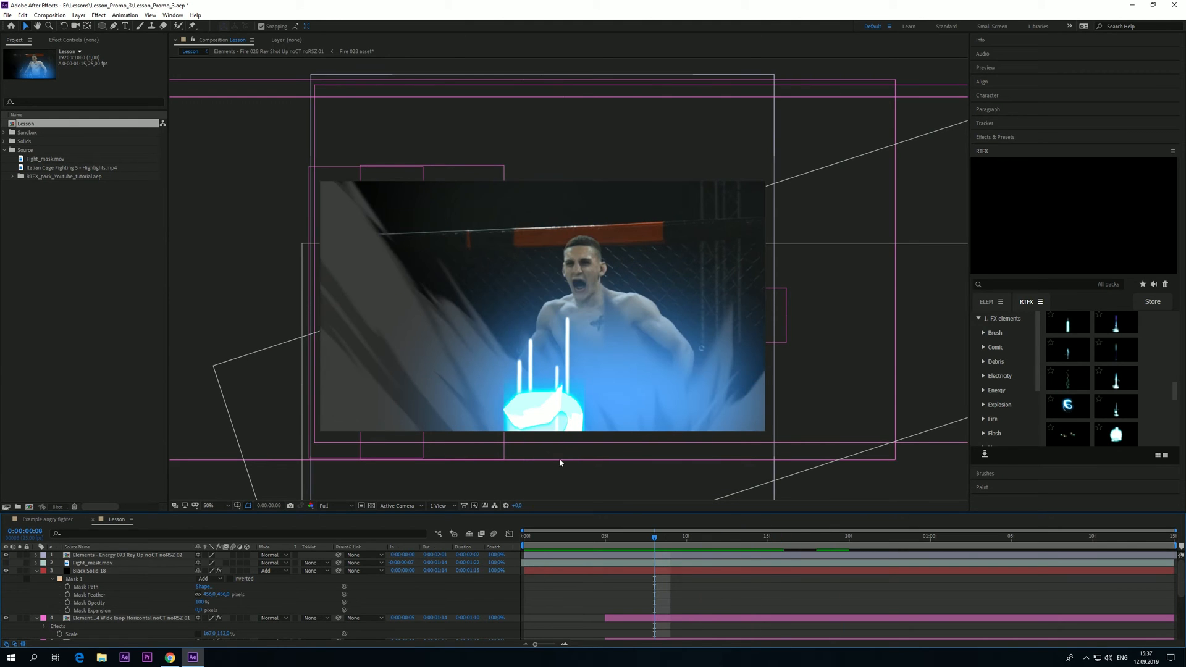
{"action": "key", "text": "space"}
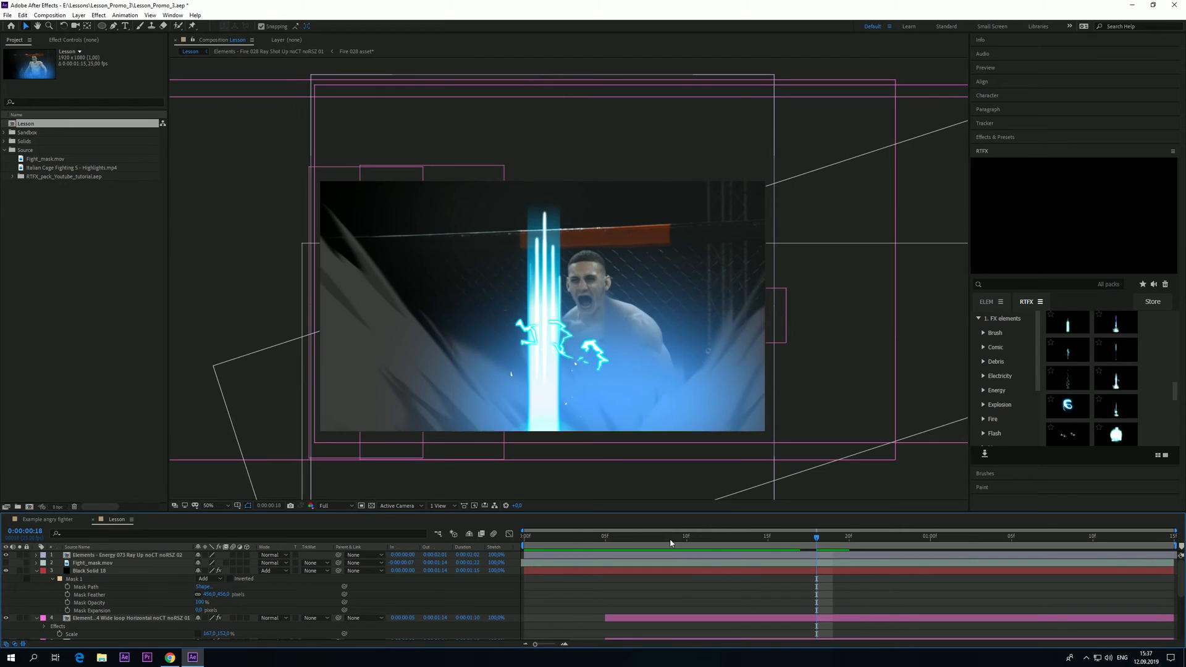
Time-stretch the energy ray layer to 50% and slide it earlier so it begins before the composition's start
{"action": "left_click", "coordinate": [111, 556]}
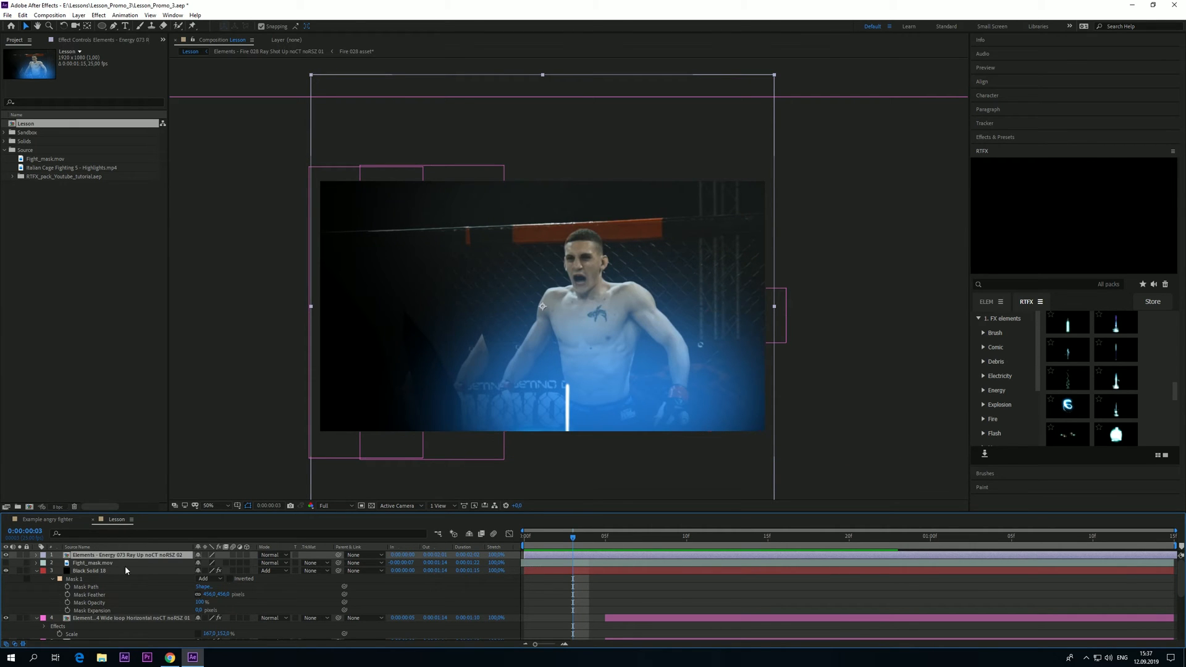
{"action": "left_click", "coordinate": [496, 555]}
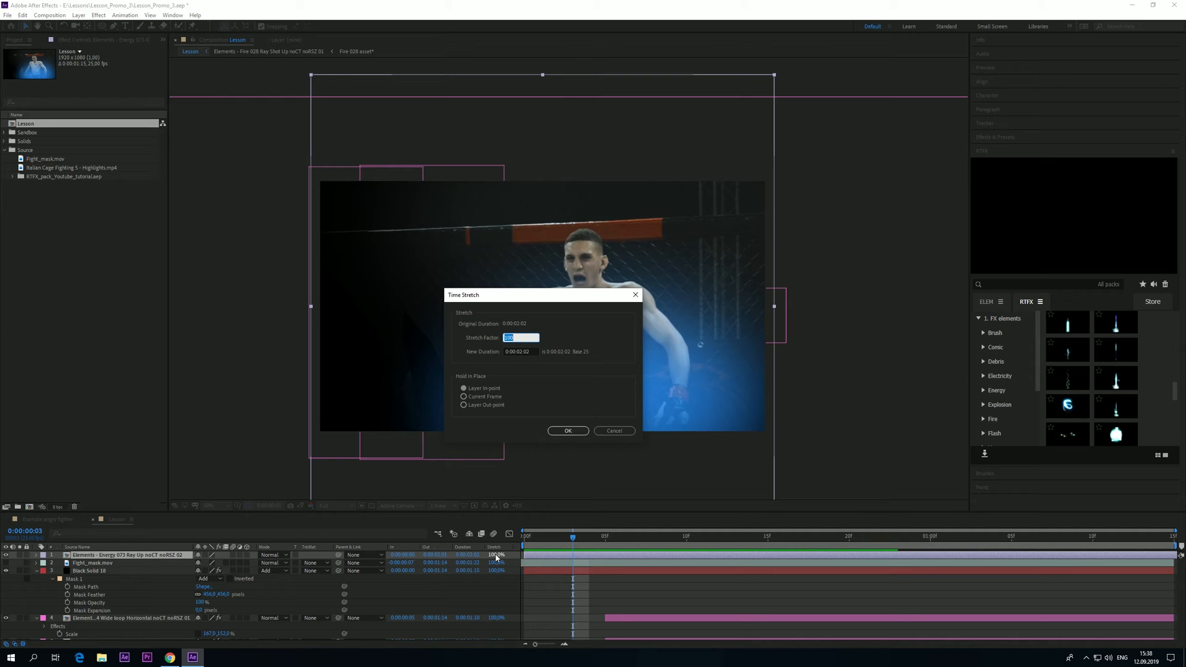
{"action": "key", "text": "Return"}
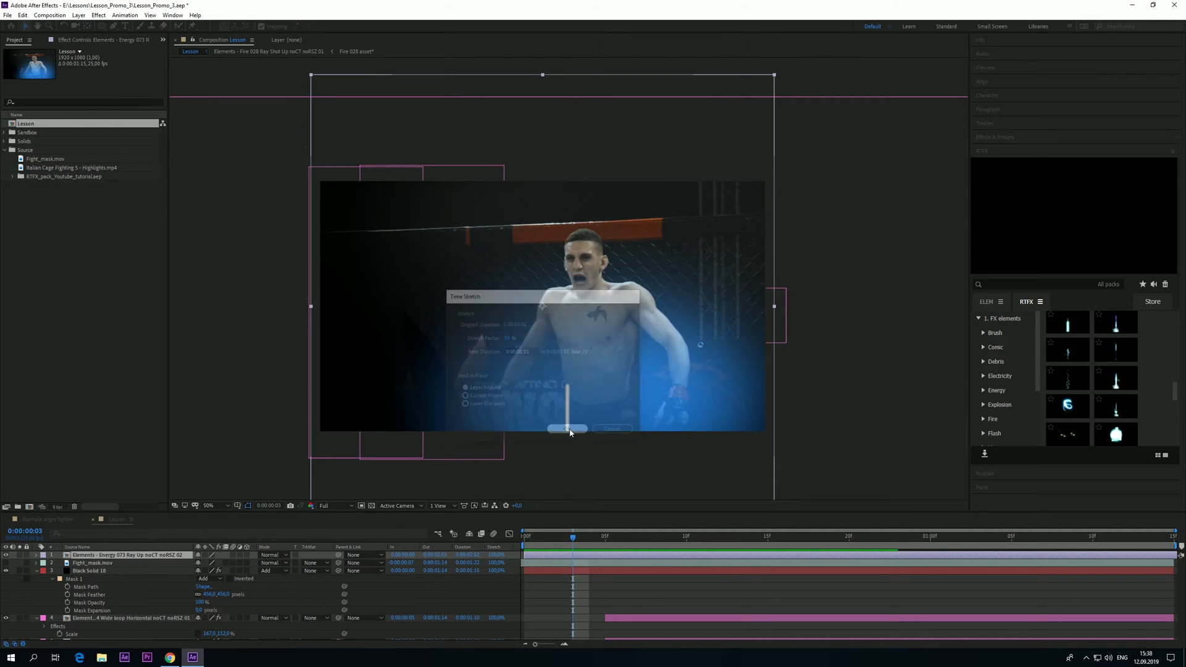
{"action": "left_click_drag", "start_coordinate": [603, 559], "coordinate": [558, 553]}
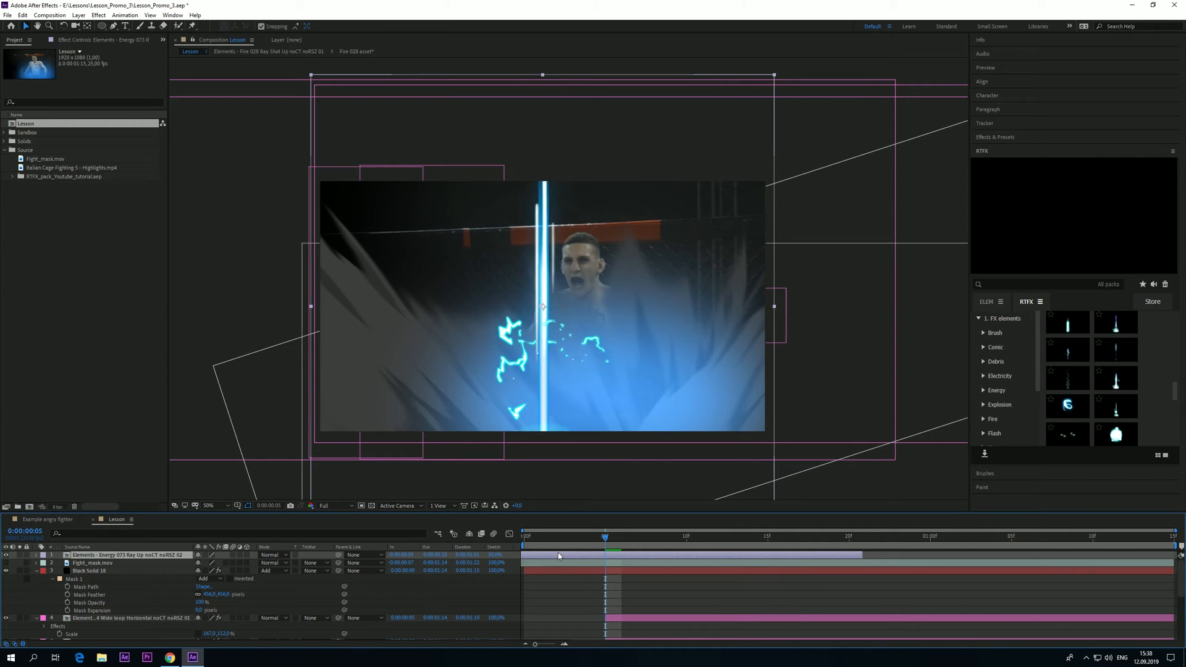
{"action": "left_click_drag", "start_coordinate": [632, 555], "coordinate": [444, 547]}
{"action": "key", "text": "space"}
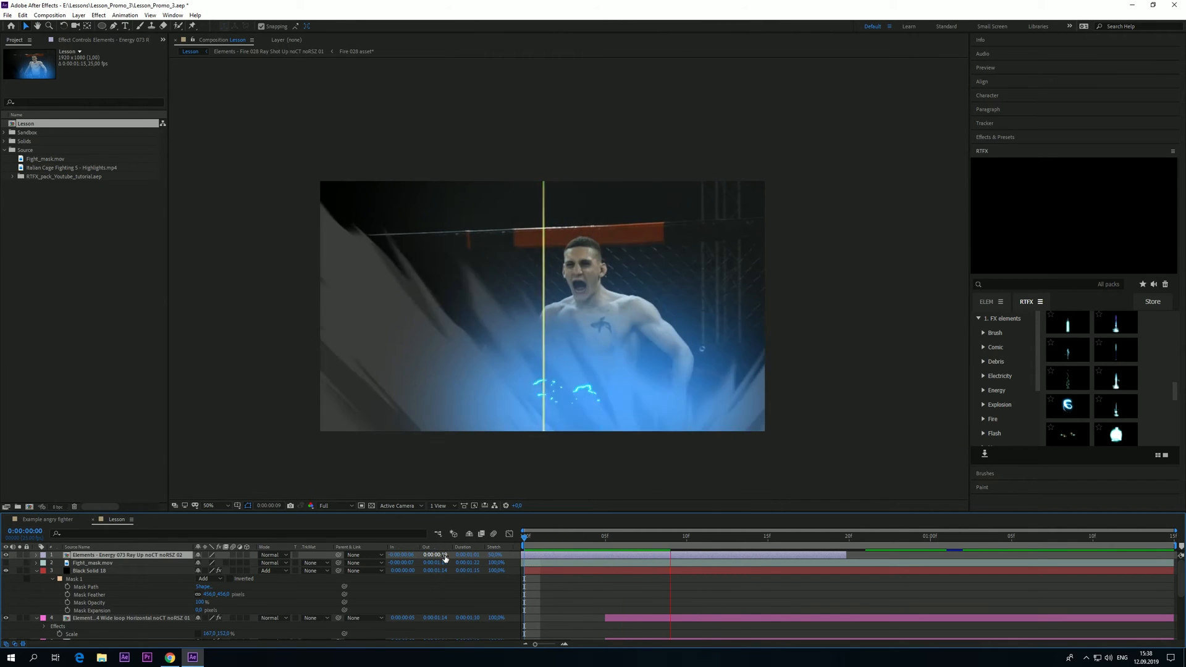
{"action": "left_click_drag", "start_coordinate": [618, 557], "coordinate": [633, 558]}
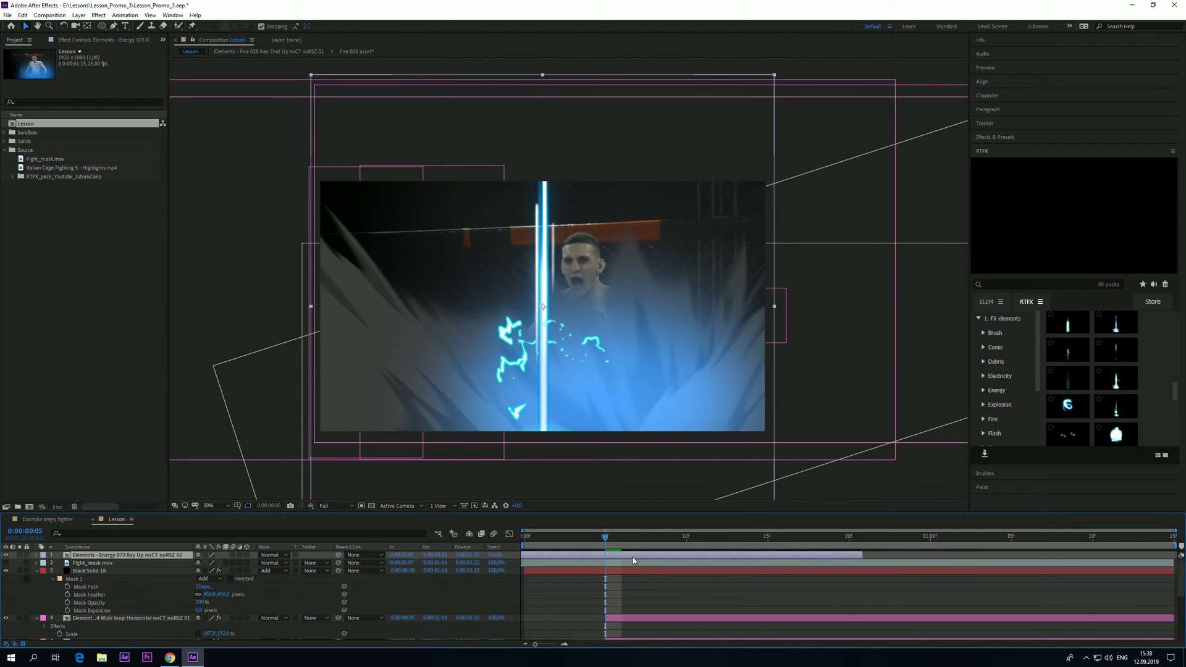
Scale the energy ray layer to 177% and move it well upward and slightly right, in line with the fighter
{"action": "key", "text": "s"}
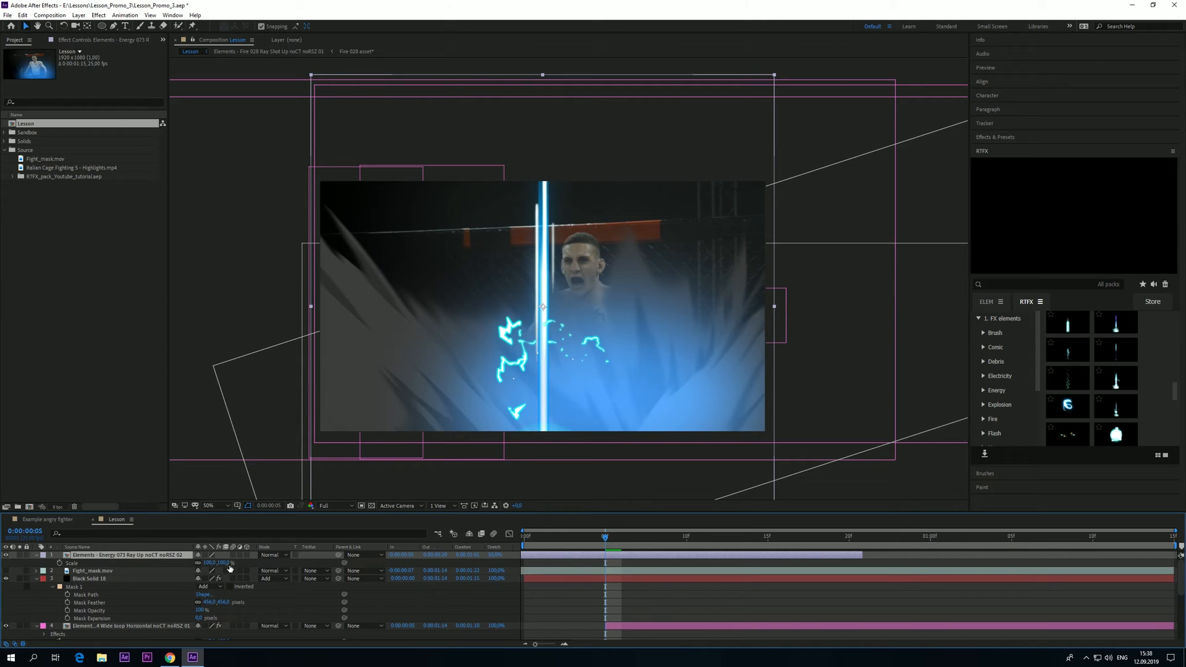
{"action": "left_click_drag", "start_coordinate": [208, 564], "coordinate": [244, 563]}
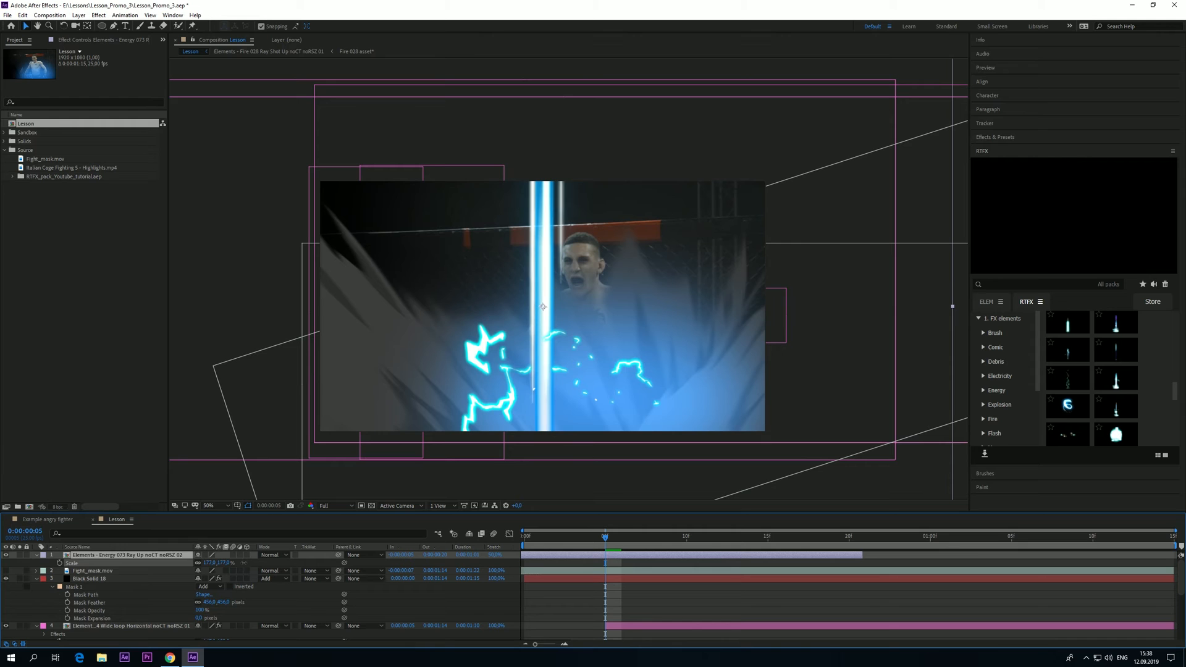
{"action": "key", "text": "shift+Up"}
{"action": "key", "text": "shift+Up"}
{"action": "key", "text": "shift+Up"}
{"action": "key", "text": "shift+Up"}
{"action": "key", "text": "shift+Up"}
{"action": "key", "text": "shift+Up"}
{"action": "key", "text": "shift+Up"}
{"action": "key", "text": "shift+Up"}
{"action": "key", "text": "shift+Up"}
{"action": "key", "text": "shift+Up"}
{"action": "key", "text": "shift+Up"}
{"action": "key", "text": "shift+Up"}
{"action": "key", "text": "shift+Up"}
{"action": "key", "text": "shift+Up"}
{"action": "key", "text": "shift+Up"}
{"action": "key", "text": "shift+Up"}
{"action": "key", "text": "shift+Up"}
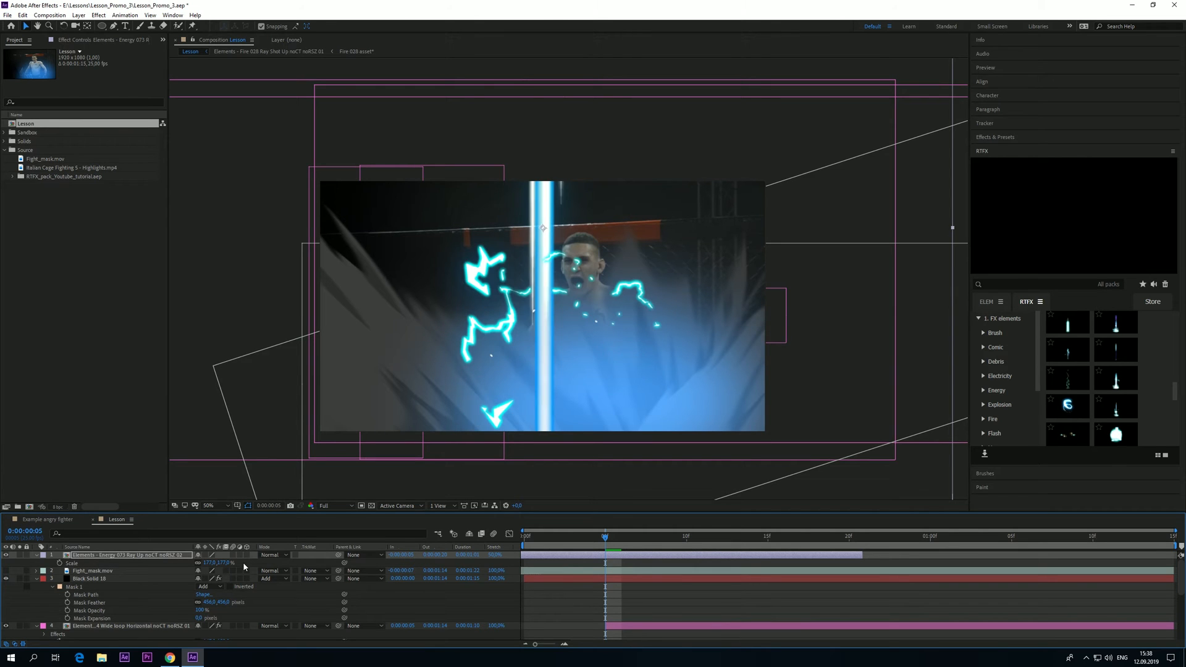
{"action": "key", "text": "shift+Up"}
{"action": "key", "text": "shift+Up"}
{"action": "key", "text": "shift+Up"}
{"action": "key", "text": "shift+Up"}
{"action": "key", "text": "shift+Up"}
{"action": "key", "text": "shift+Up"}
{"action": "key", "text": "shift+Up"}
{"action": "key", "text": "shift+Up"}
{"action": "key", "text": "shift+Up"}
{"action": "key", "text": "shift+Up"}
{"action": "key", "text": "shift+Up"}
{"action": "key", "text": "shift+Up"}
{"action": "key", "text": "shift+Right"}
{"action": "key", "text": "shift+Right"}
{"action": "key", "text": "shift+Right"}
{"action": "key", "text": "shift+Right"}
{"action": "key", "text": "shift+Right"}
{"action": "key", "text": "shift+Right"}
{"action": "key", "text": "shift+Right"}
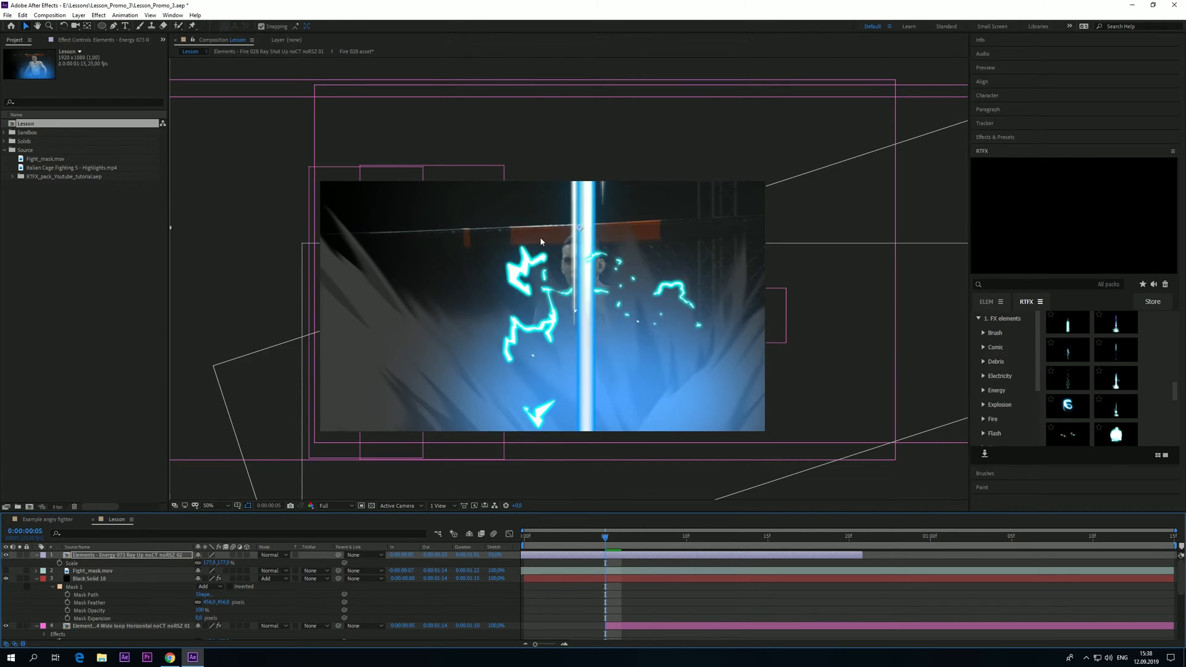
{"action": "key", "text": "shift+Up"}
{"action": "key", "text": "shift+Up"}
{"action": "key", "text": "shift+Right"}
{"action": "key", "text": "shift+Right"}
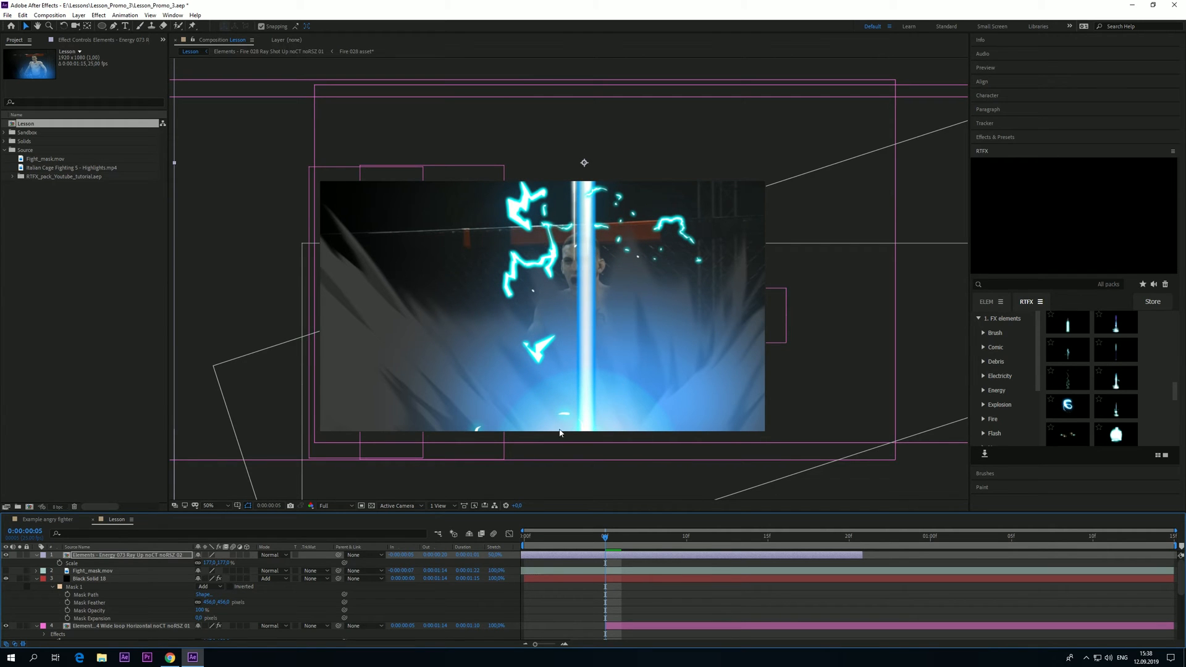
Nudge the energy ray slightly further right at 0:00:00:10 and preview the composition
{"action": "left_click_drag", "start_coordinate": [608, 541], "coordinate": [694, 552]}
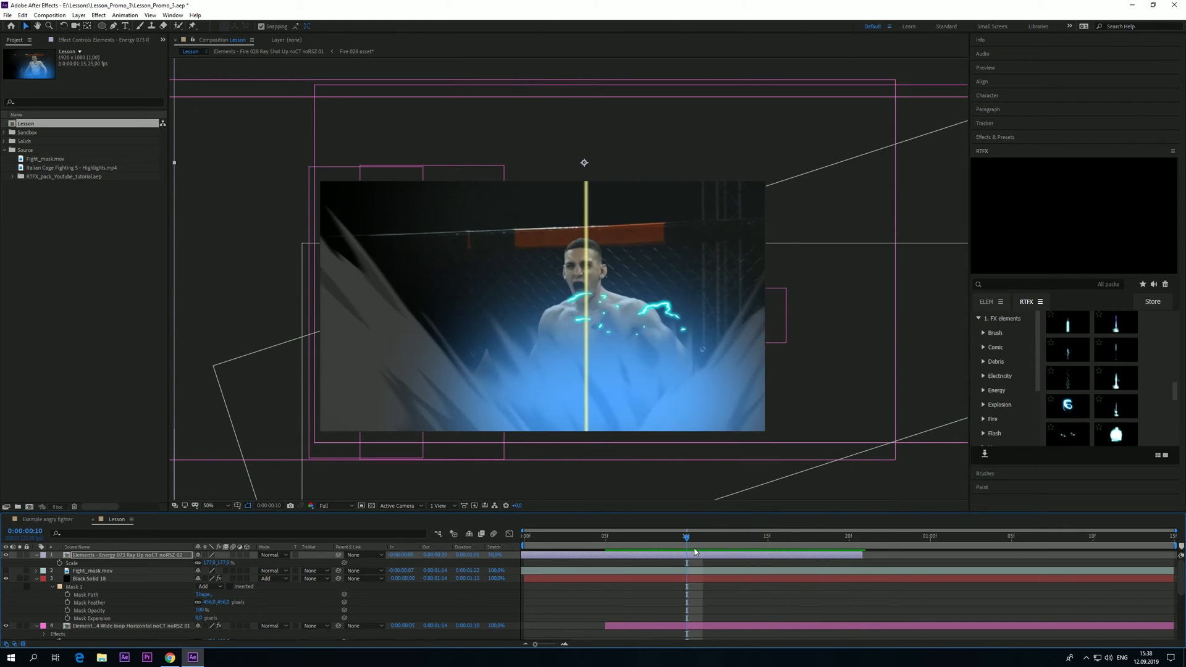
{"action": "key", "text": "shift+Right"}
{"action": "key", "text": "shift+Right"}
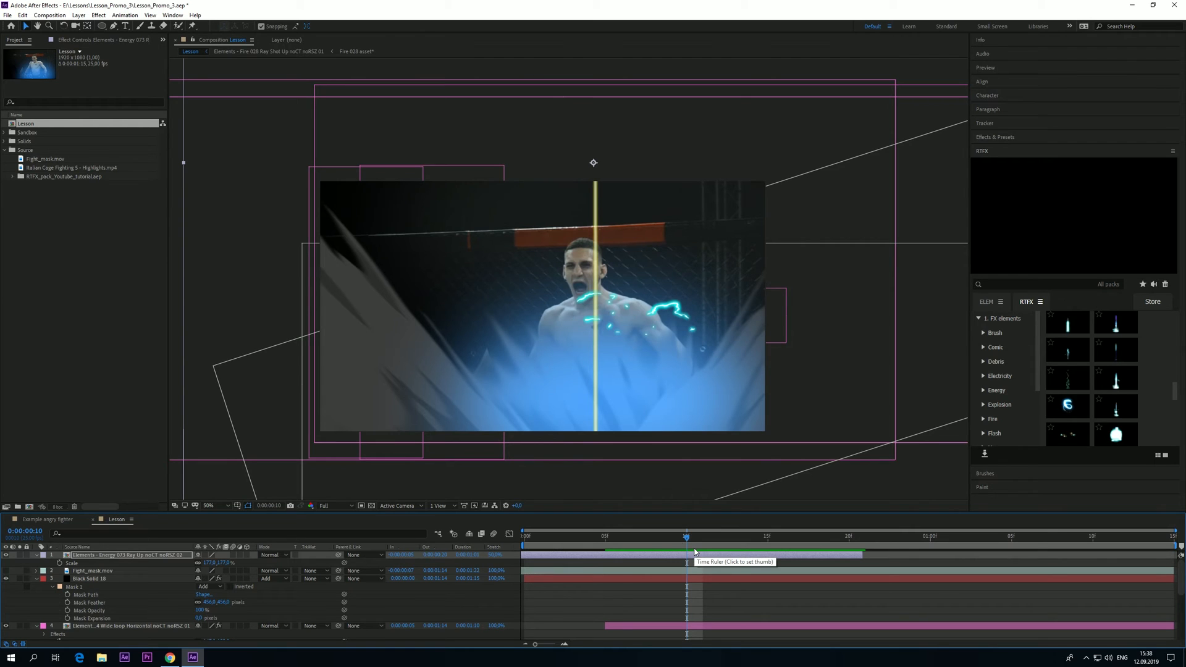
{"action": "key", "text": "space"}
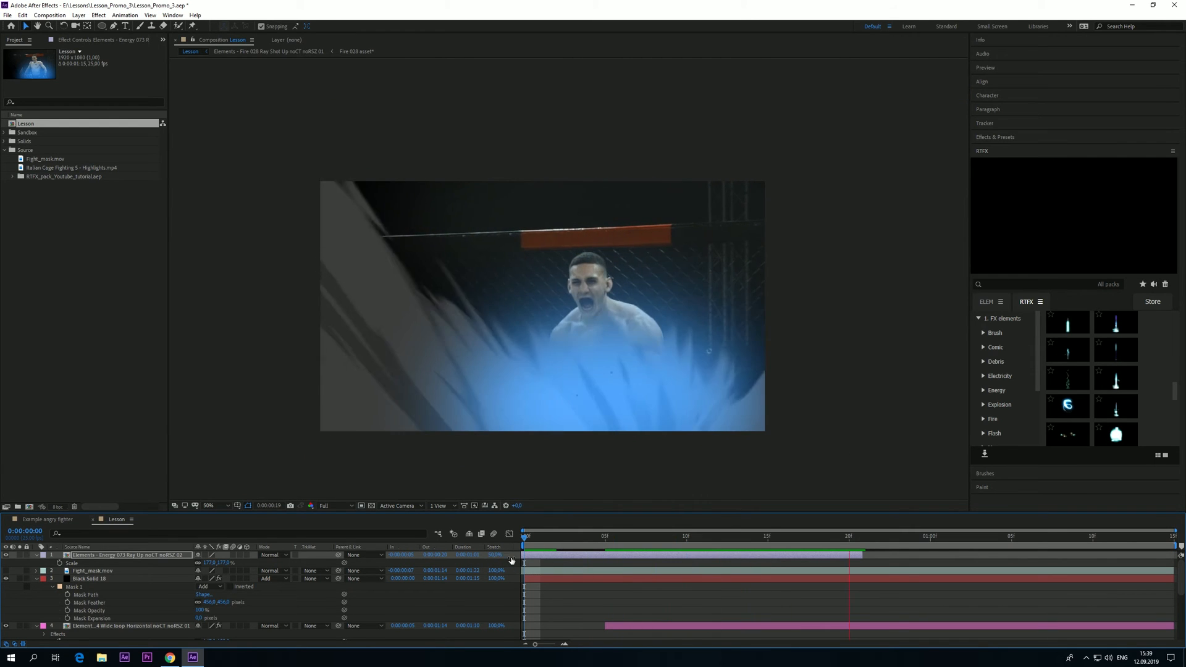
Enlarge the energy ray layer to 190%, shift it slightly up and right, and preview it from the composition's start
{"action": "left_click_drag", "start_coordinate": [640, 536], "coordinate": [650, 539]}
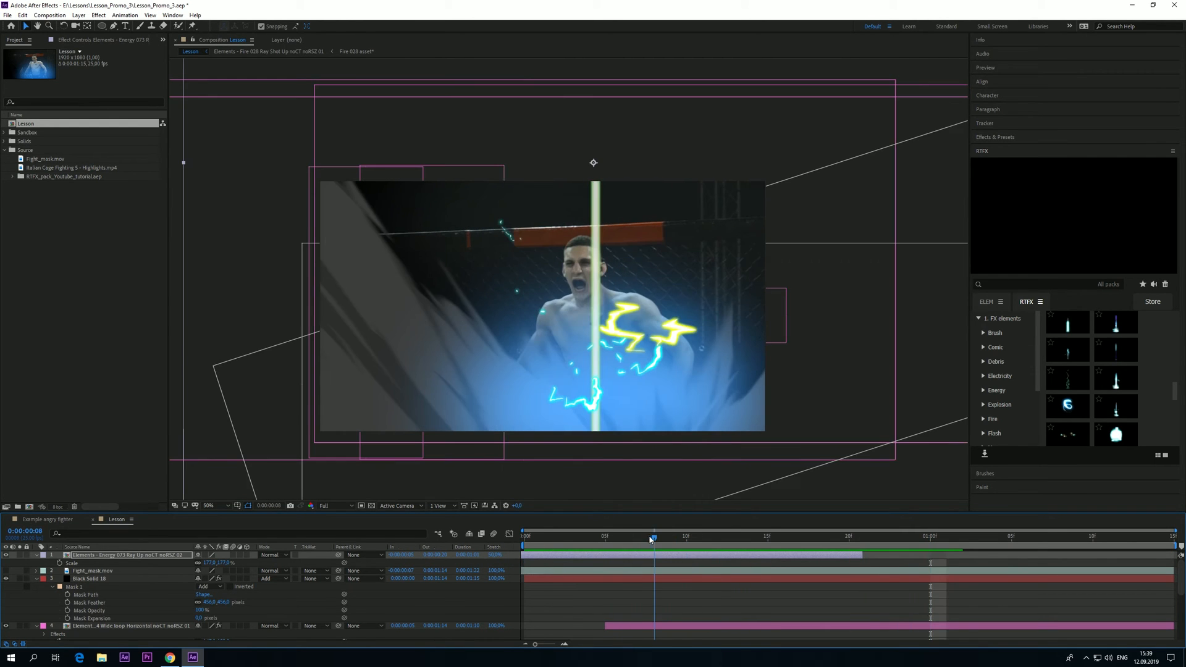
{"action": "left_click_drag", "start_coordinate": [219, 563], "coordinate": [225, 563]}
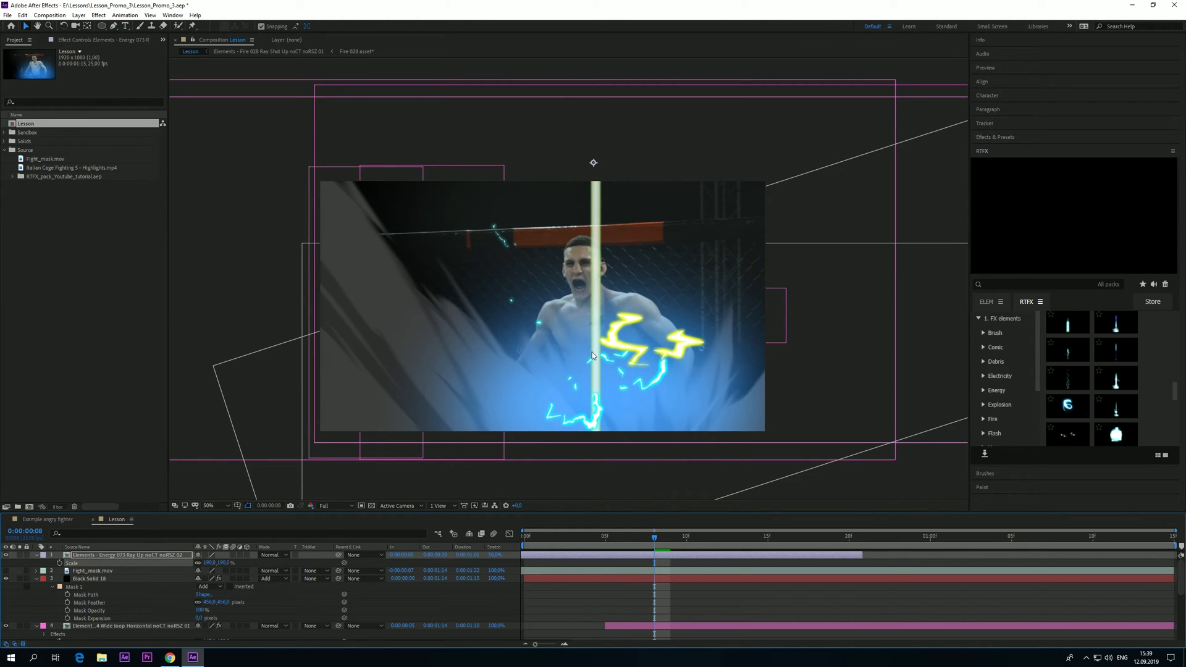
{"action": "left_click_drag", "start_coordinate": [707, 546], "coordinate": [741, 544]}
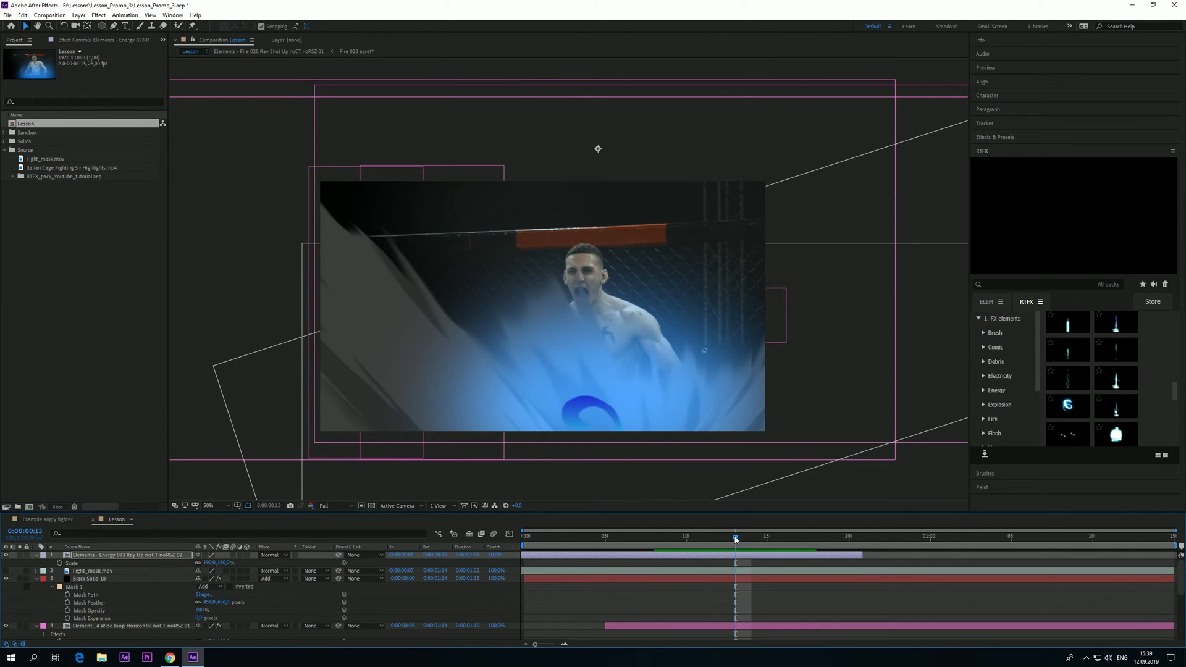
{"action": "left_click", "coordinate": [605, 540]}
{"action": "left_click_drag", "start_coordinate": [605, 541], "coordinate": [525, 542]}
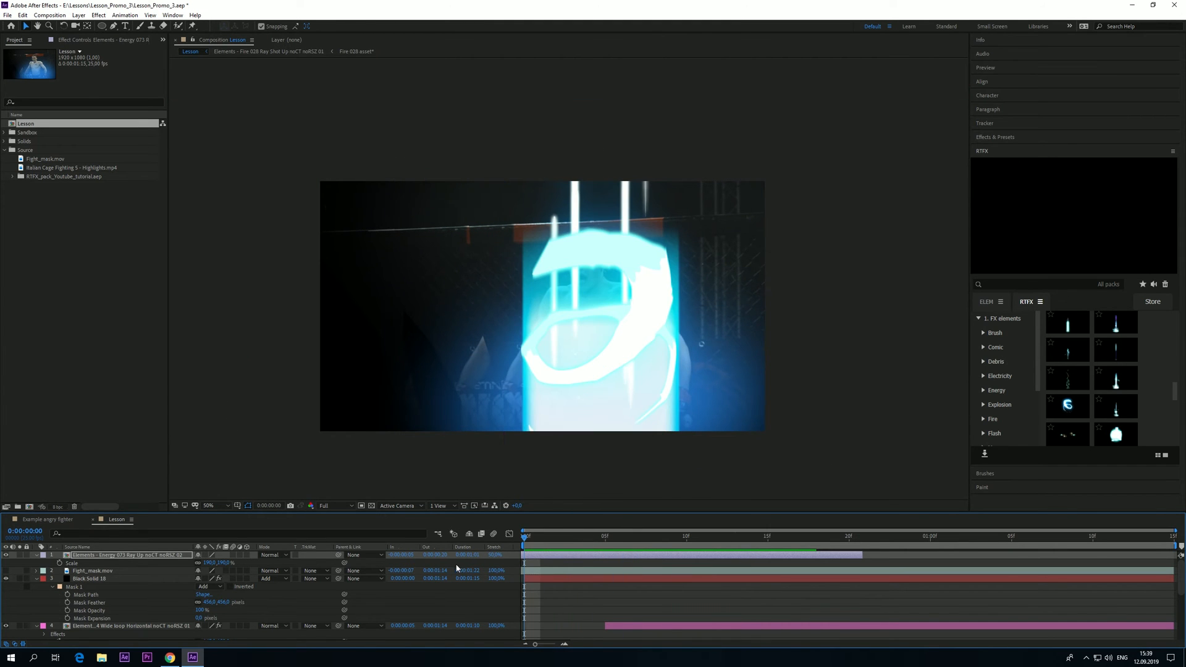
{"action": "key", "text": "space"}
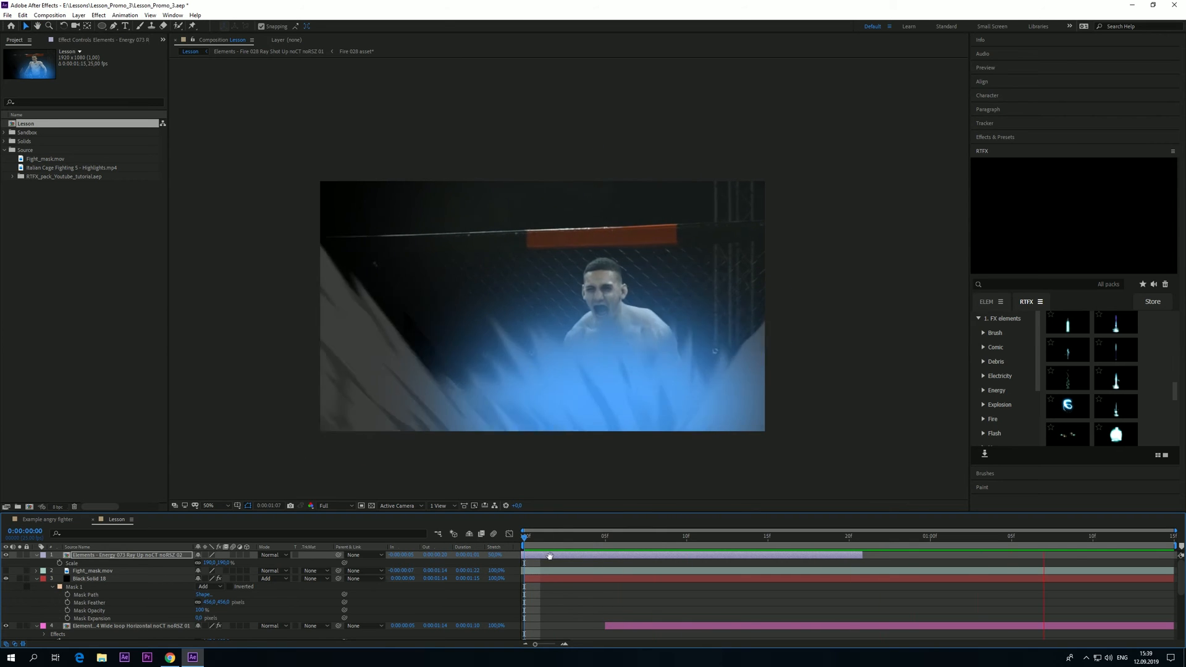
Check the energy ray's placement and timing throughout the composition, frame by frame and in playback
{"action": "key", "text": "space"}
{"action": "left_click_drag", "start_coordinate": [695, 537], "coordinate": [767, 558]}
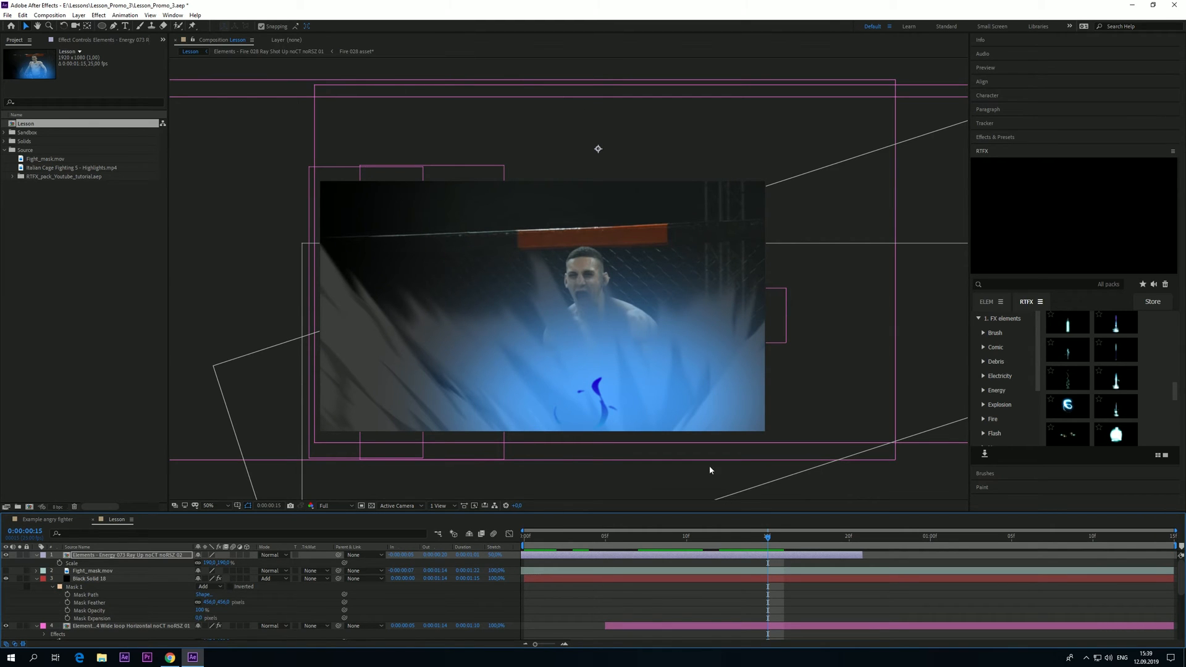
{"action": "left_click_drag", "start_coordinate": [754, 539], "coordinate": [526, 547]}
{"action": "key", "text": "Right"}
{"action": "key", "text": "Right"}
{"action": "key", "text": "Right"}
{"action": "key", "text": "Right"}
{"action": "key", "text": "Right"}
{"action": "key", "text": "Right"}
{"action": "key", "text": "Right"}
{"action": "key", "text": "Right"}
{"action": "key", "text": "Right"}
{"action": "key", "text": "Right"}
{"action": "key", "text": "Right"}
{"action": "key", "text": "Right"}
{"action": "key", "text": "Right"}
{"action": "key", "text": "Right"}
{"action": "key", "text": "Right"}
{"action": "key", "text": "Right"}
{"action": "key", "text": "Right"}
{"action": "key", "text": "Right"}
{"action": "key", "text": "Right"}
{"action": "key", "text": "Right"}
{"action": "key", "text": "shift+Left"}
{"action": "key", "text": "shift+Left"}
{"action": "key", "text": "shift+Left"}
{"action": "key", "text": "space"}
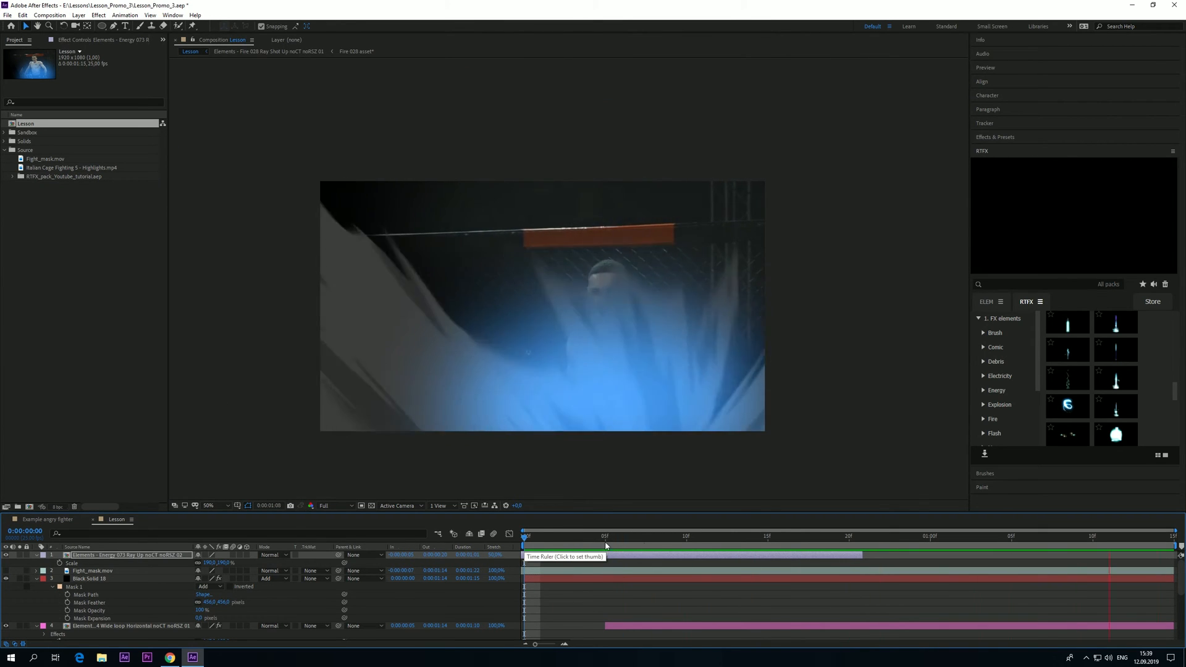
{"action": "key", "text": "space"}
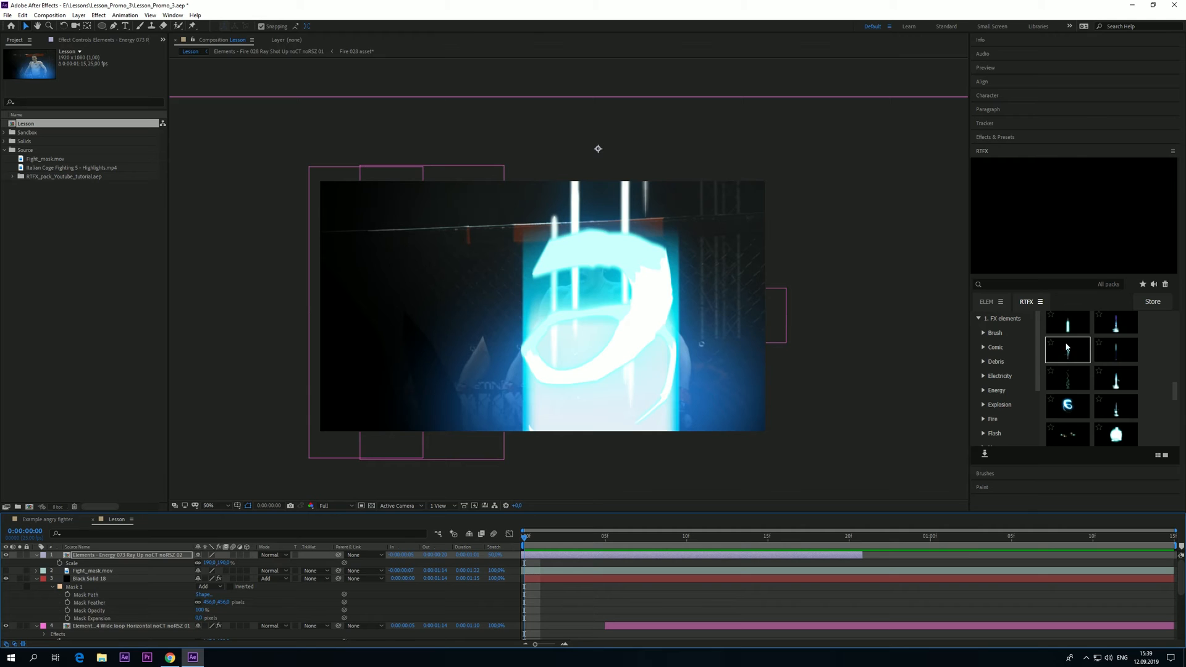
Browse the Sparks category of the RTFX library and add the Sparks 061 Ray up loop element to the composition
{"action": "scroll", "coordinate": [981, 387], "scroll_direction": "down", "scroll_amount": 2}
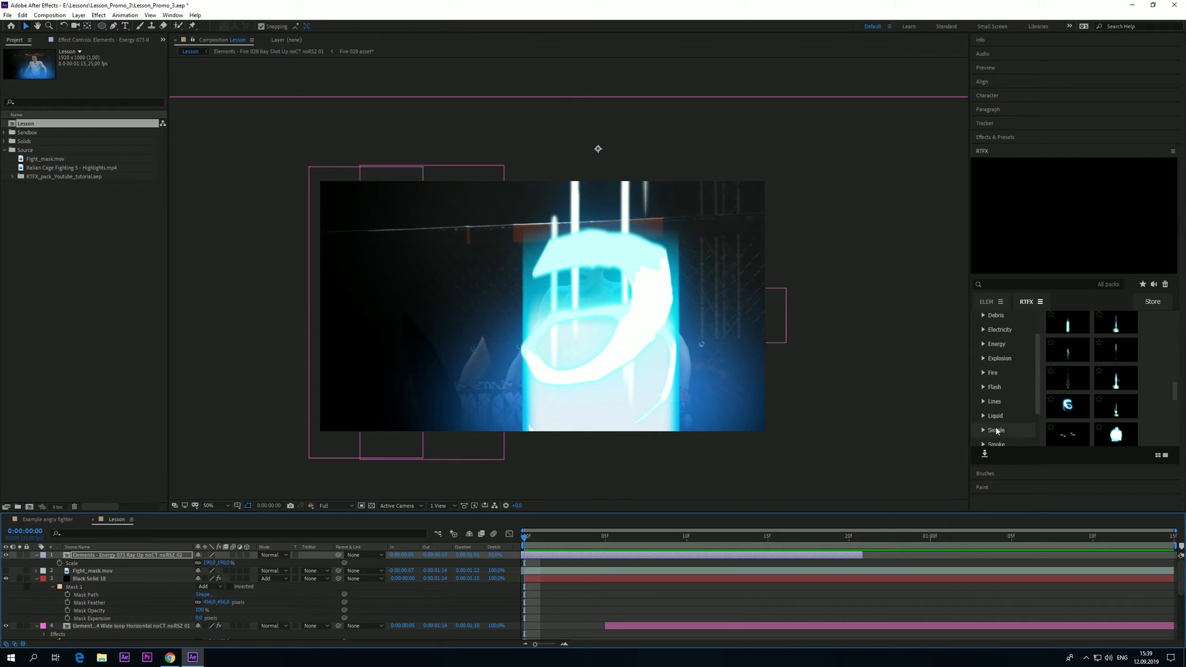
{"action": "scroll", "coordinate": [1001, 408], "scroll_direction": "down", "scroll_amount": 2}
{"action": "left_click", "coordinate": [996, 413]}
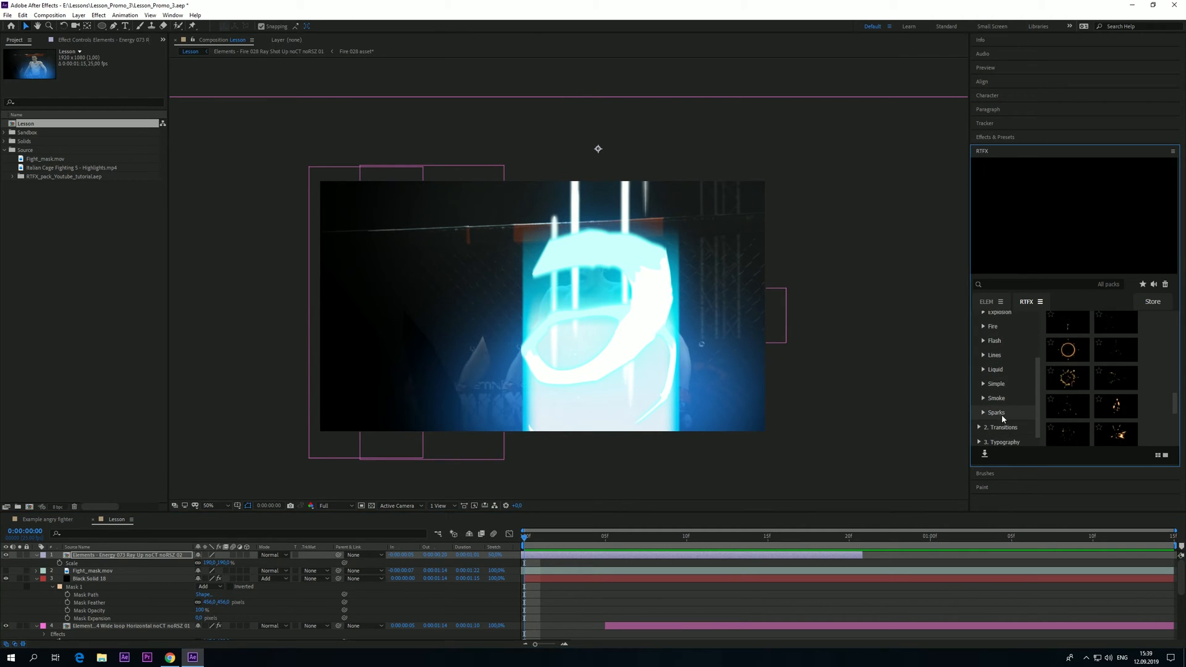
{"action": "scroll", "coordinate": [1109, 402], "scroll_direction": "down", "scroll_amount": 1}
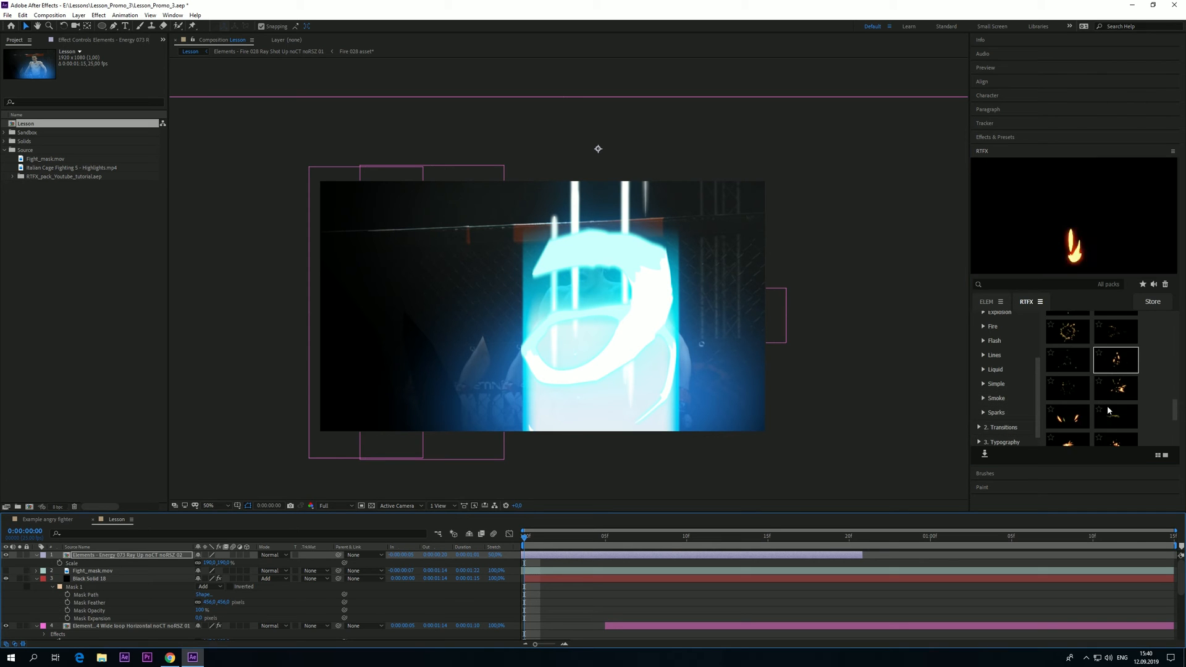
{"action": "scroll", "coordinate": [1119, 384], "scroll_direction": "up", "scroll_amount": 2}
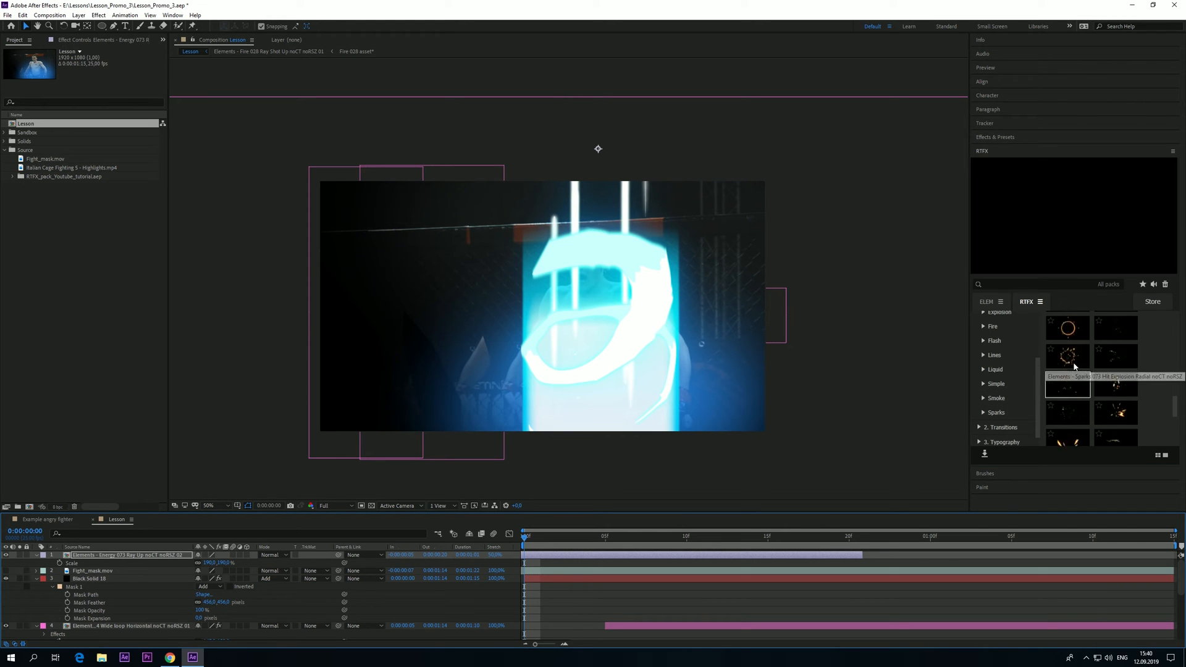
{"action": "scroll", "coordinate": [1112, 377], "scroll_direction": "up", "scroll_amount": 2}
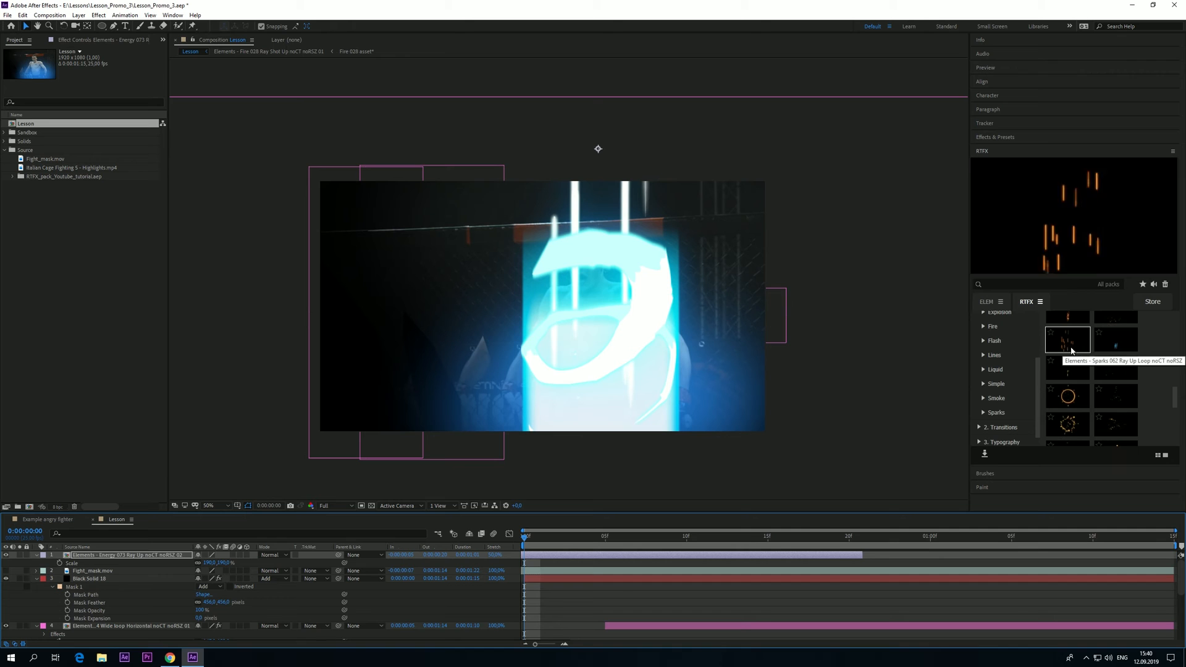
{"action": "scroll", "coordinate": [1102, 370], "scroll_direction": "up", "scroll_amount": 2}
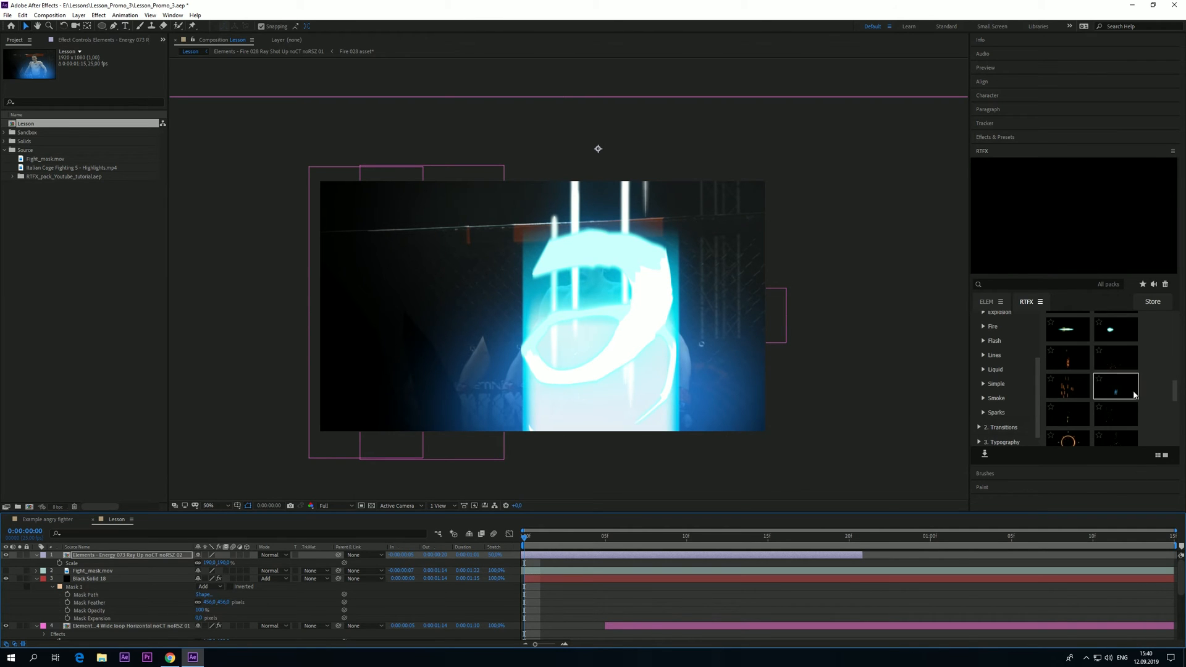
{"action": "double_click", "coordinate": [1126, 364]}
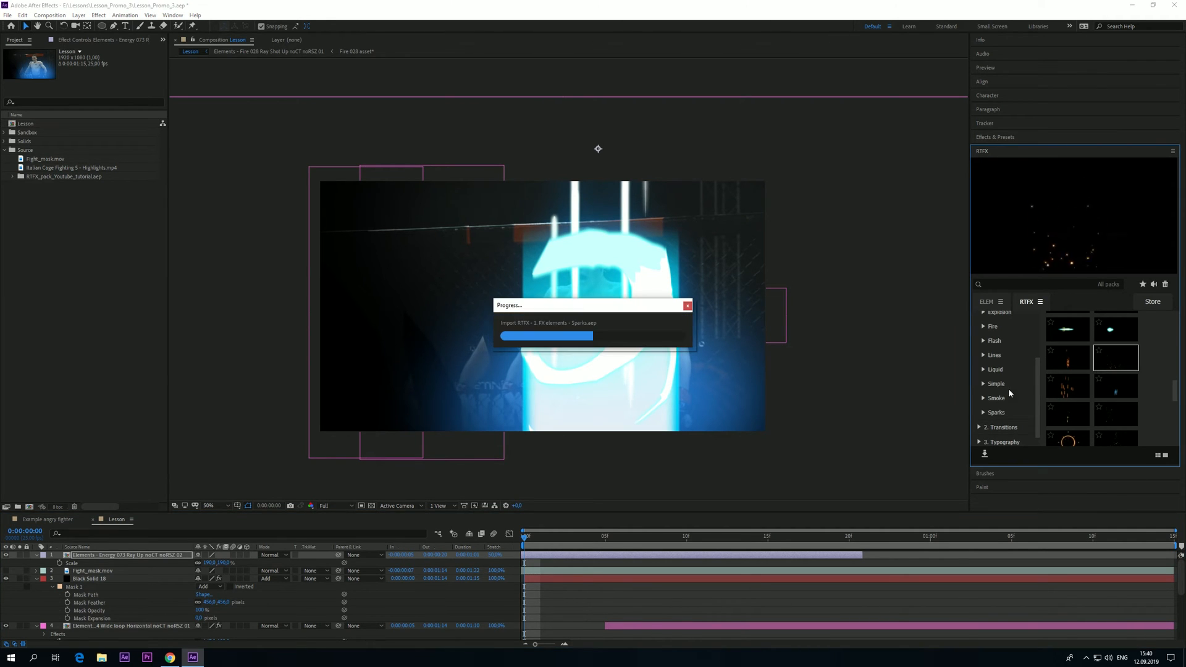
Shift the sparks layer in time to start at 0:00:00:13 and check it at 0:00:00:17
{"action": "mouse_move", "coordinate": [546, 536]}
{"action": "left_mouse_down"}
{"action": "mouse_move", "coordinate": [677, 547]}
{"action": "mouse_move", "coordinate": [592, 557]}
{"action": "mouse_move", "coordinate": [685, 554]}
{"action": "mouse_move", "coordinate": [541, 539]}
{"action": "left_mouse_up"}
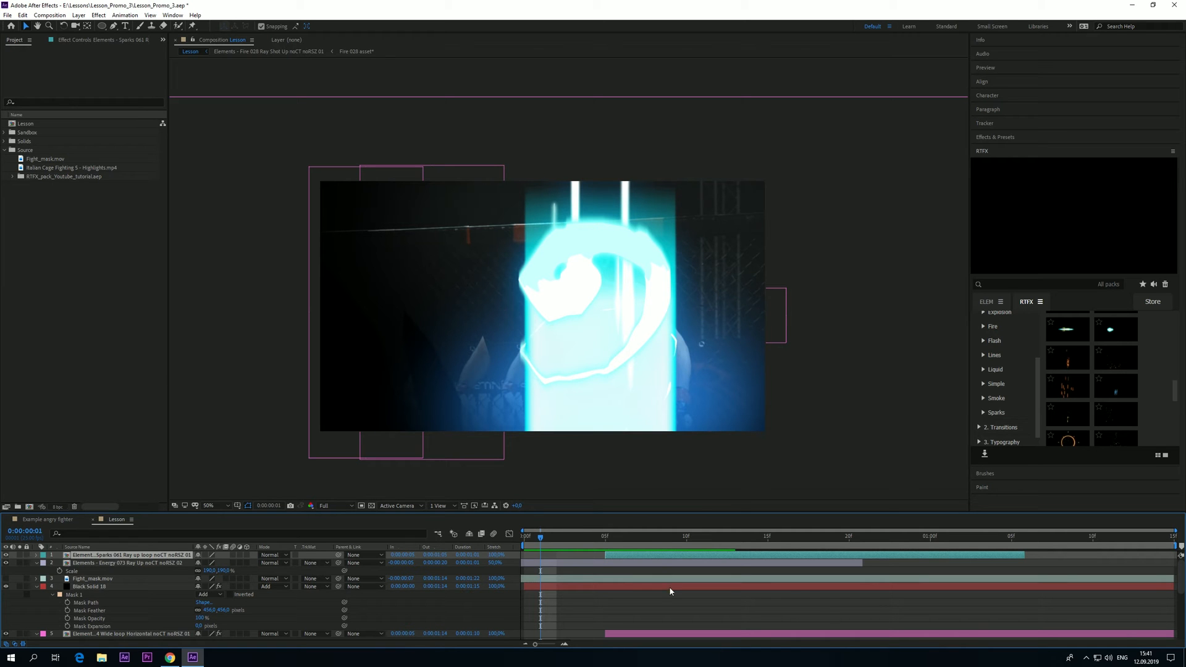
{"action": "left_click_drag", "start_coordinate": [655, 543], "coordinate": [733, 553]}
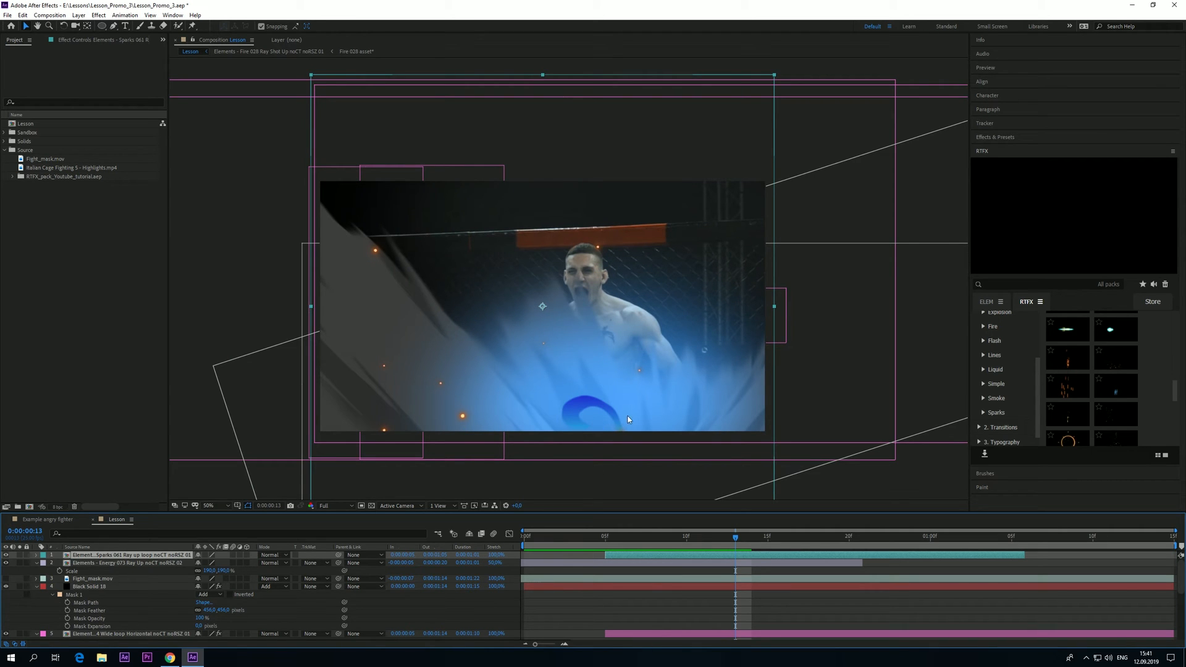
{"action": "mouse_move", "coordinate": [634, 559]}
{"action": "left_mouse_down"}
{"action": "mouse_move", "coordinate": [747, 560]}
{"action": "mouse_move", "coordinate": [742, 543]}
{"action": "mouse_move", "coordinate": [803, 544]}
{"action": "left_mouse_up"}
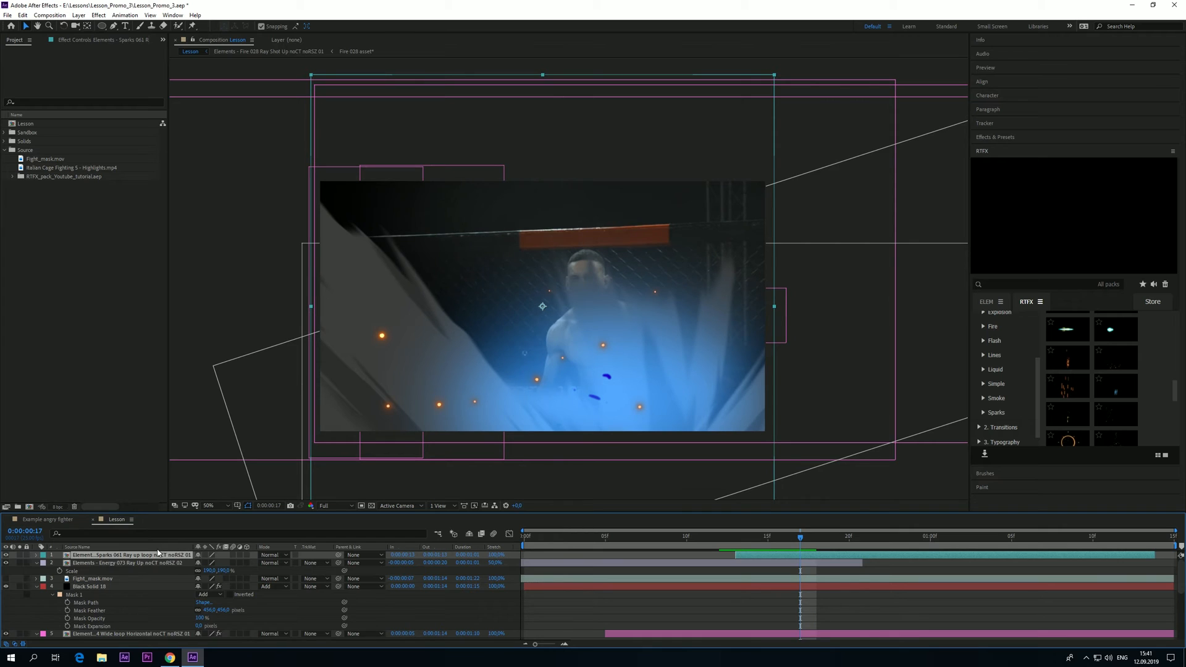
Scale the sparks layer to 52% width and 100% height, and move it right in line with the fighter
{"action": "key", "text": "s"}
{"action": "left_click_drag", "start_coordinate": [209, 563], "coordinate": [175, 563]}
{"action": "key", "text": "shift+Right"}
{"action": "key", "text": "shift+Right"}
{"action": "key", "text": "shift+Right"}
{"action": "key", "text": "shift+Right"}
{"action": "key", "text": "shift+Right"}
{"action": "key", "text": "shift+Right"}
{"action": "key", "text": "shift+Right"}
{"action": "key", "text": "shift+Right"}
{"action": "key", "text": "shift+Right"}
{"action": "key", "text": "shift+Right"}
{"action": "key", "text": "shift+Right"}
{"action": "key", "text": "shift+Right"}
{"action": "key", "text": "shift+Right"}
{"action": "key", "text": "shift+Right"}
{"action": "key", "text": "shift+Right"}
{"action": "key", "text": "shift+Right"}
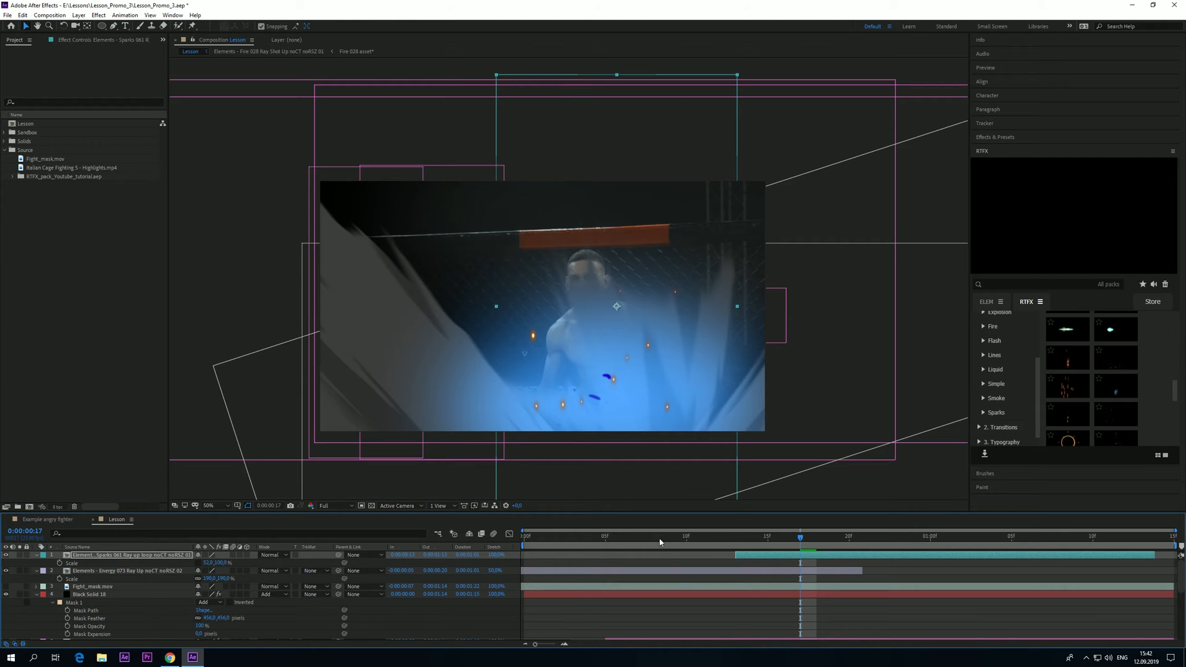
Preview the sparks, then slow their layer down with a time stretch factor of 120%
{"action": "key", "text": "space"}
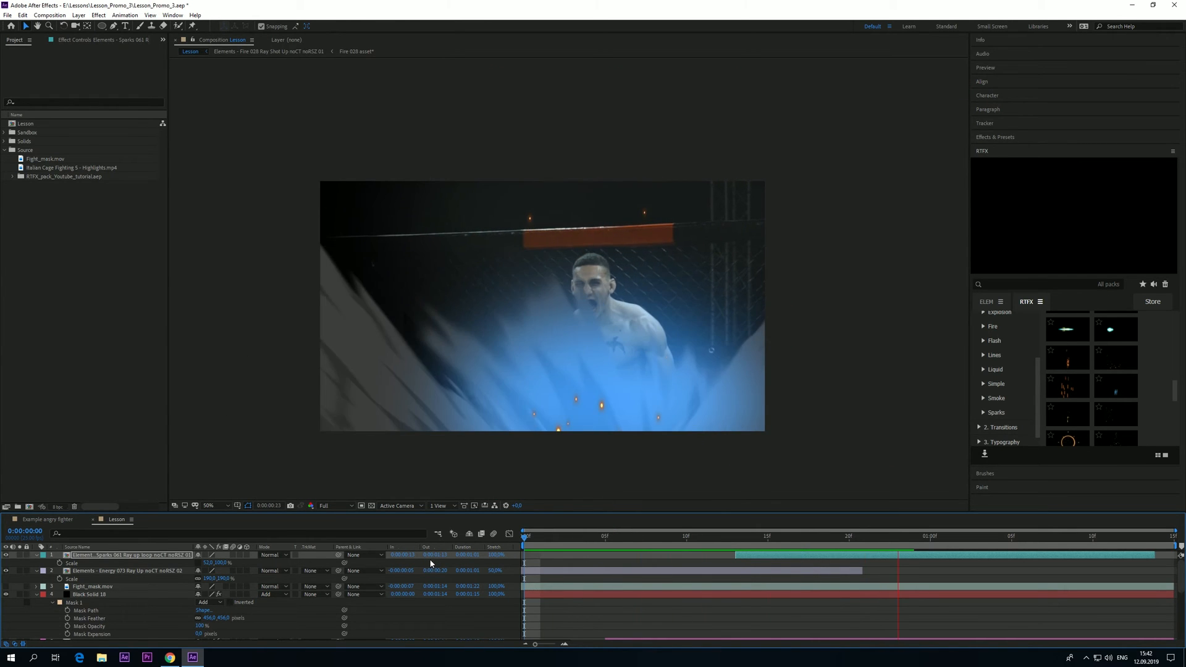
{"action": "left_click_drag", "start_coordinate": [822, 538], "coordinate": [930, 539]}
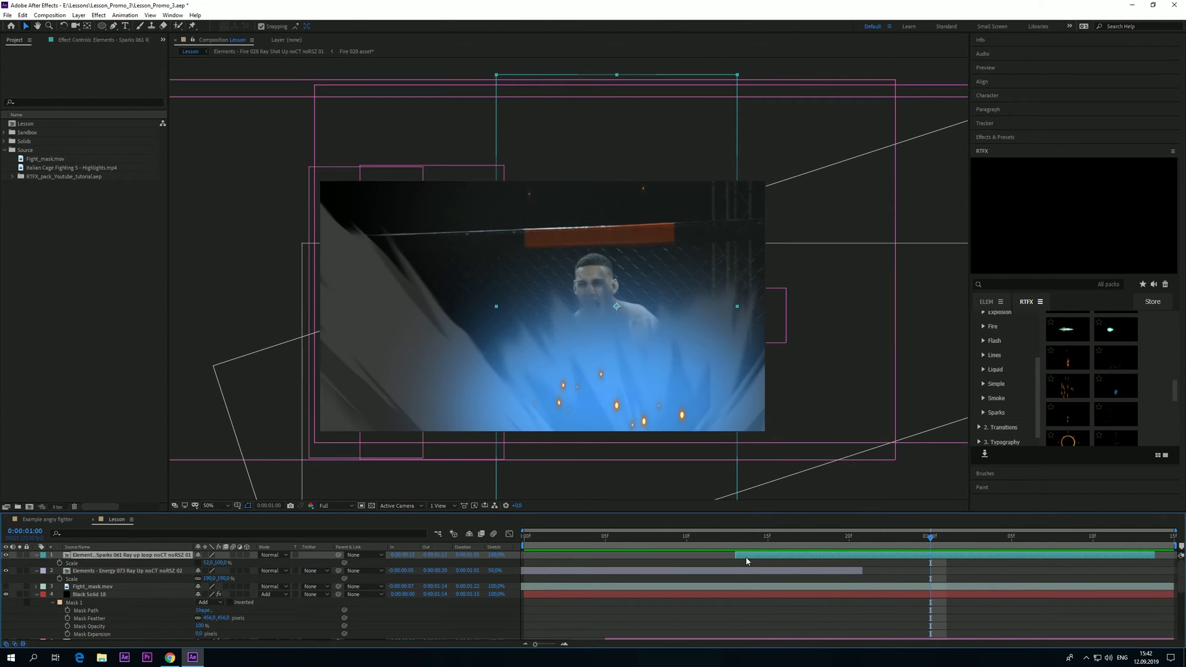
{"action": "left_click", "coordinate": [493, 557]}
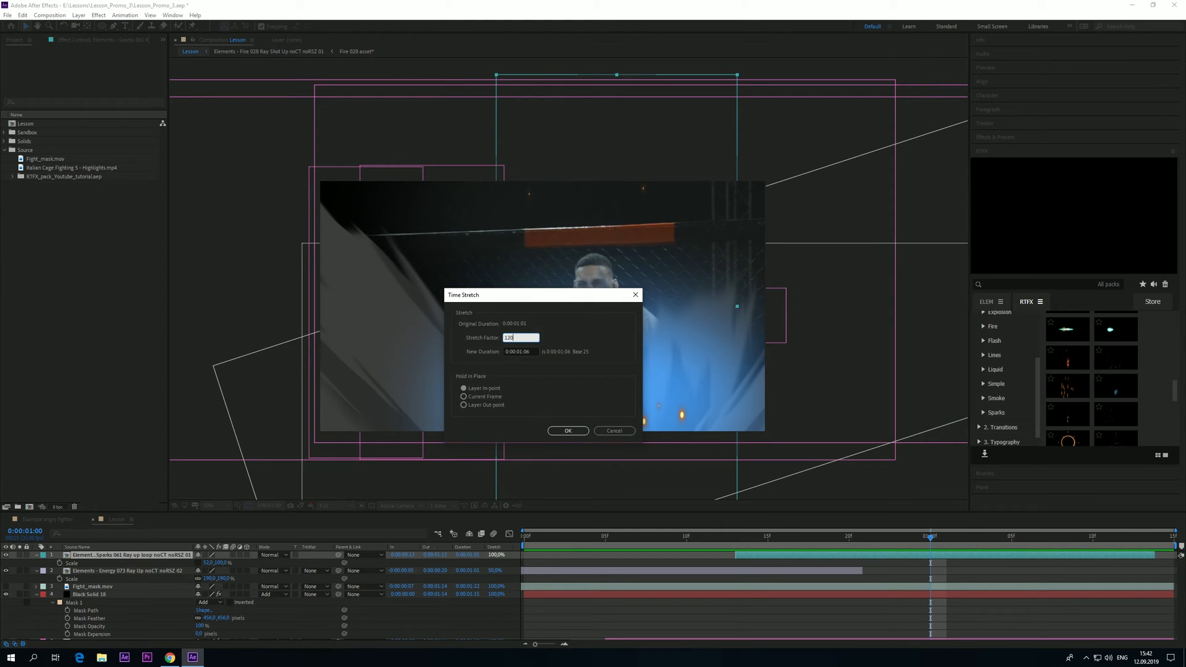
{"action": "left_click", "coordinate": [586, 431]}
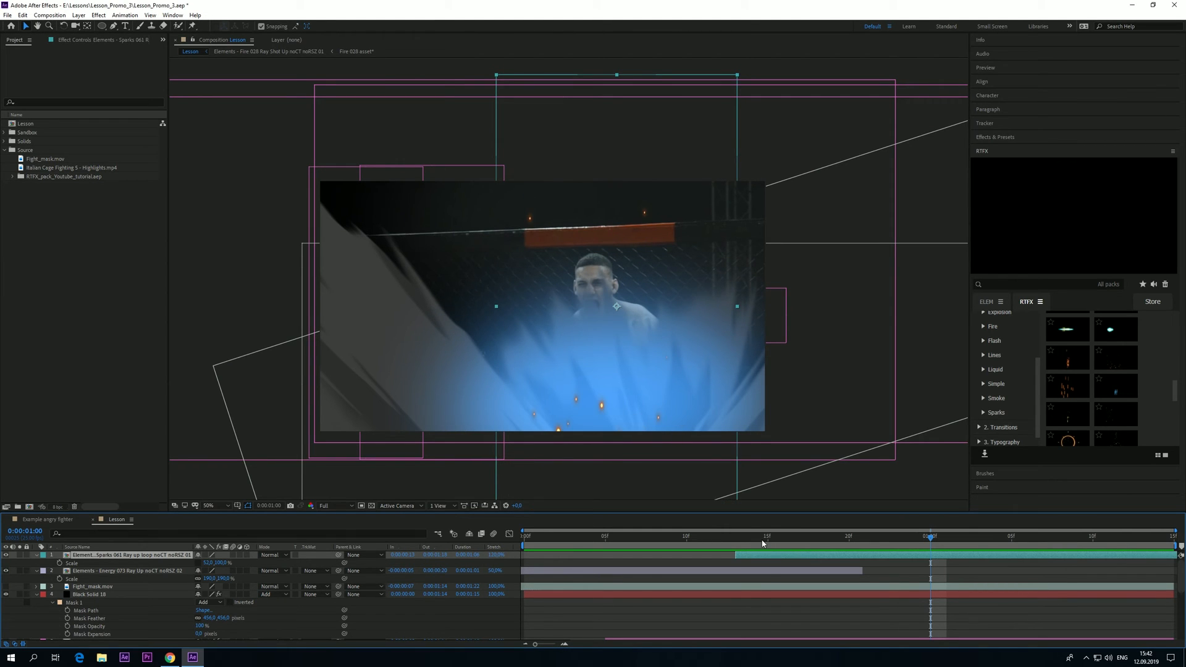
Nudge the sparks layer slightly further right and preview the composition
{"action": "key", "text": "Page_Up"}
{"action": "key", "text": "Page_Up"}
{"action": "key", "text": "Page_Up"}
{"action": "key", "text": "Page_Up"}
{"action": "key", "text": "shift+Right"}
{"action": "key", "text": "shift+Right"}
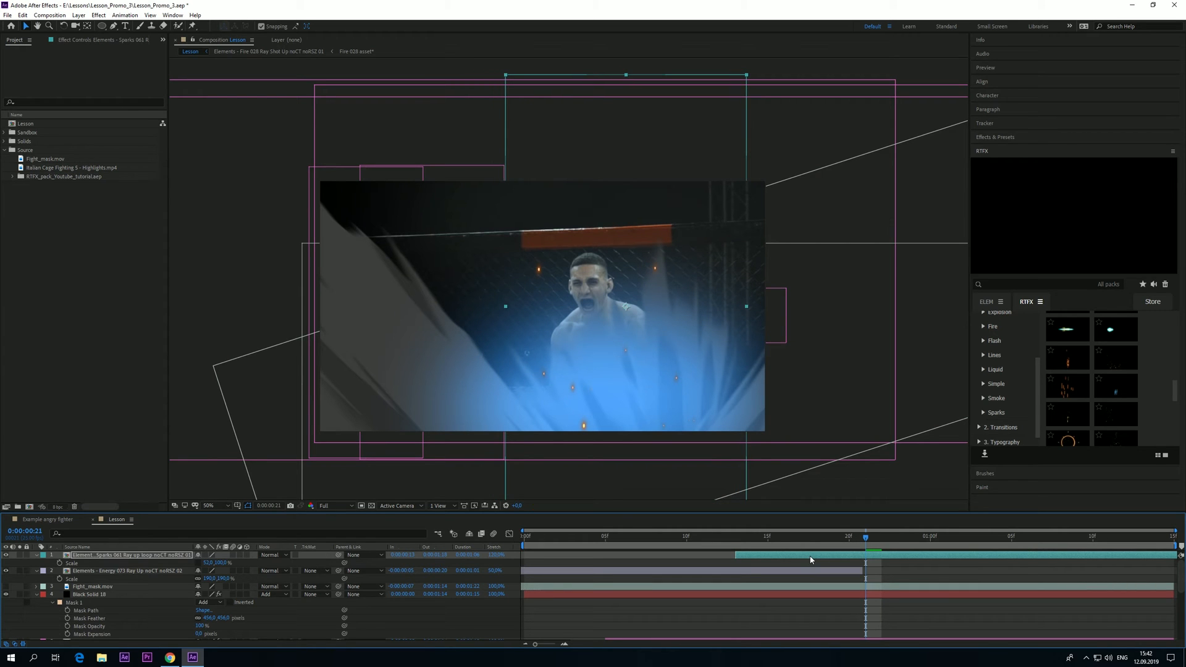
{"action": "key", "text": "space"}
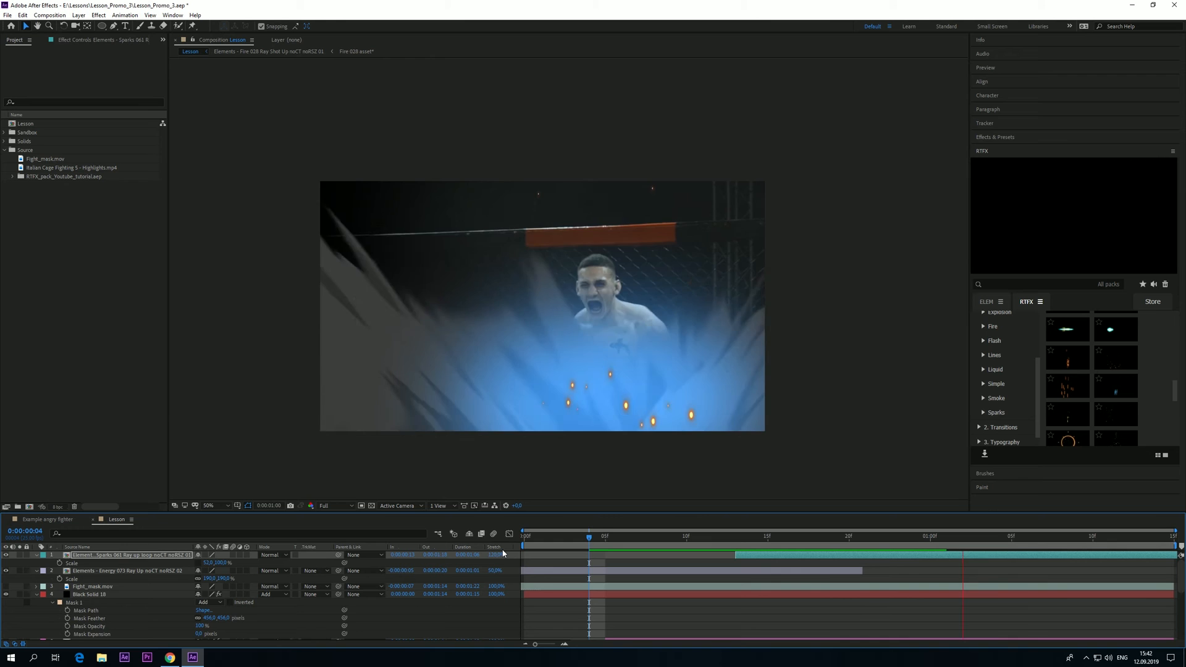
{"action": "key", "text": "space"}
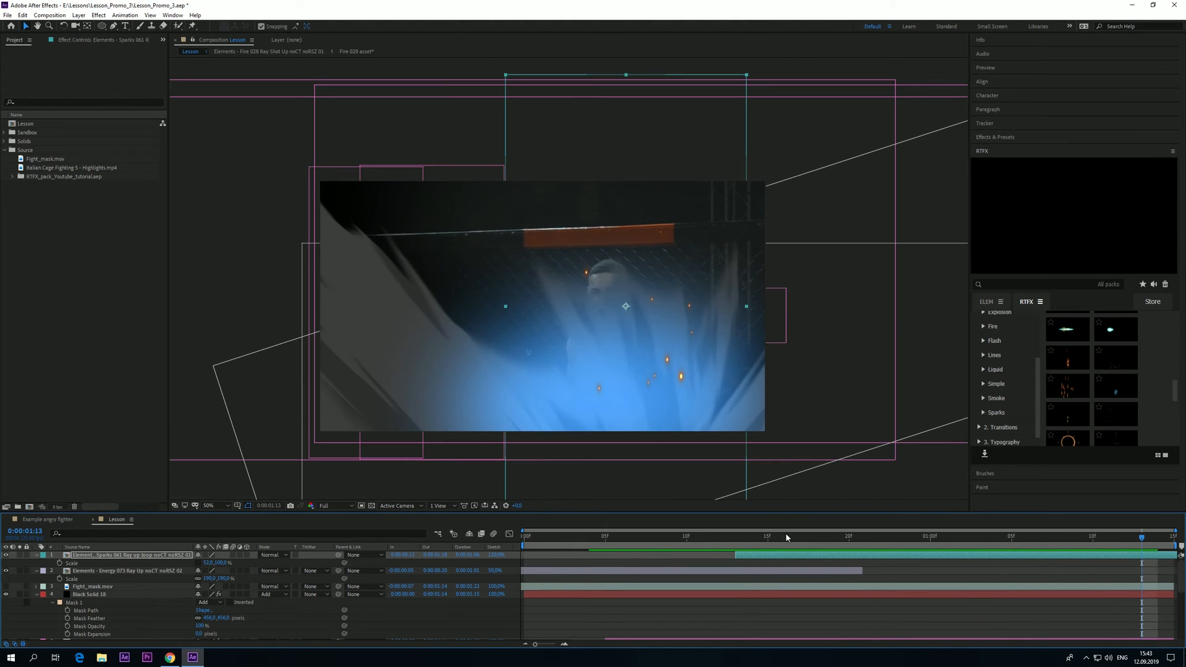
Set the sparks layer's blending mode to Screen and preview from 0:00:00:04
{"action": "left_click", "coordinate": [709, 540]}
{"action": "left_click_drag", "start_coordinate": [709, 543], "coordinate": [817, 540]}
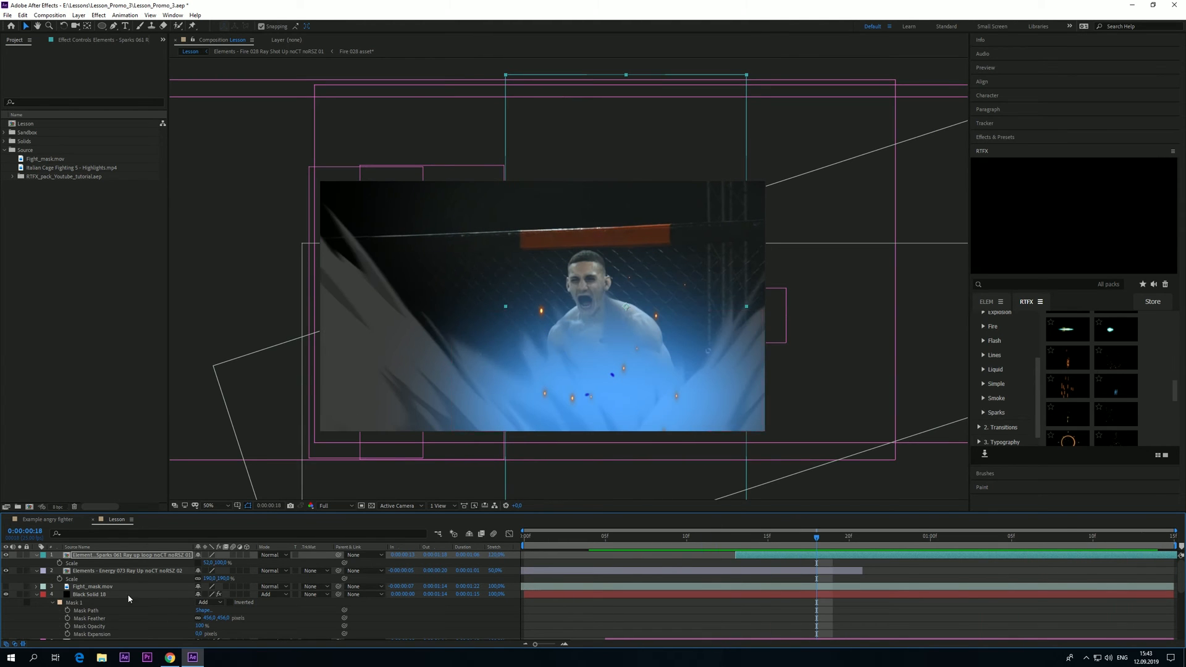
{"action": "left_click", "coordinate": [276, 556]}
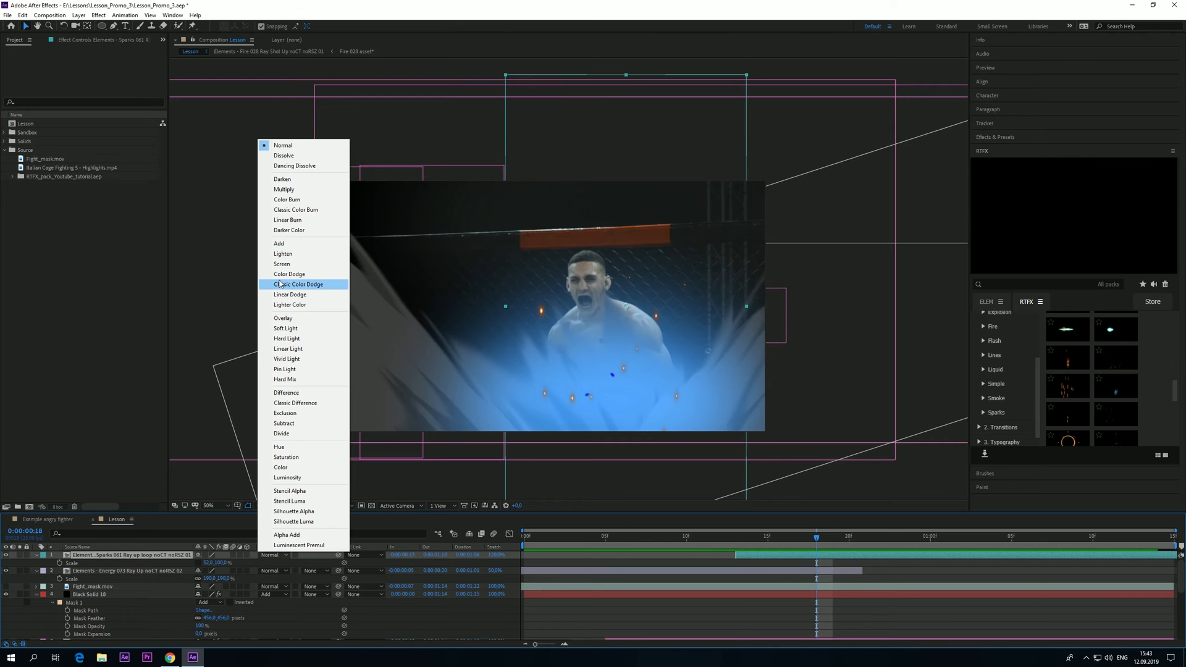
{"action": "left_click", "coordinate": [291, 265]}
{"action": "left_click", "coordinate": [589, 541]}
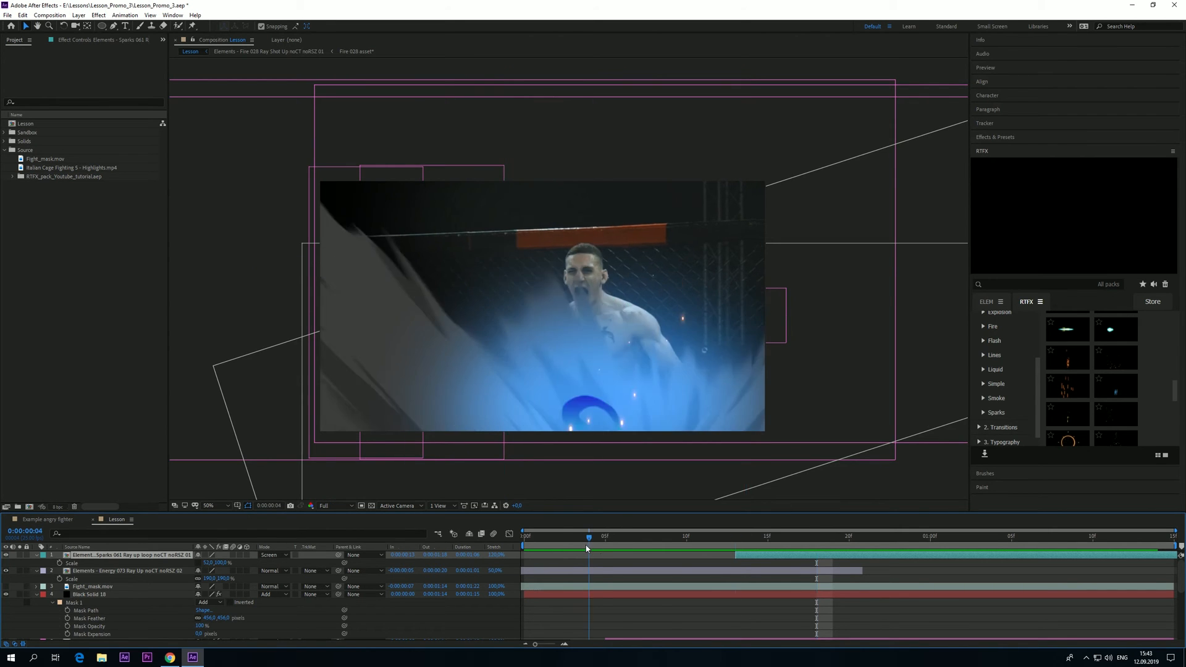
{"action": "key", "text": "space"}
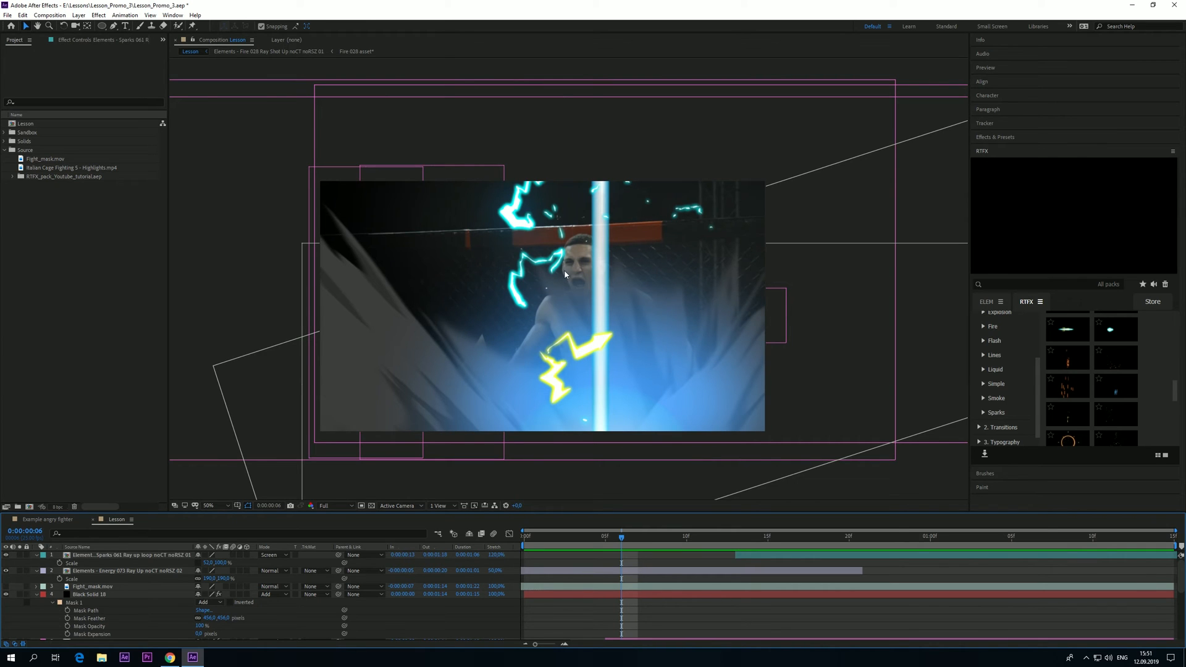
Add the Smoke 034 Up and Smoke 036 Shot Up elements from the library, both starting at 0:00:00:06
{"action": "left_click", "coordinate": [1005, 403]}
{"action": "scroll", "coordinate": [1113, 388], "scroll_direction": "up", "scroll_amount": 3}
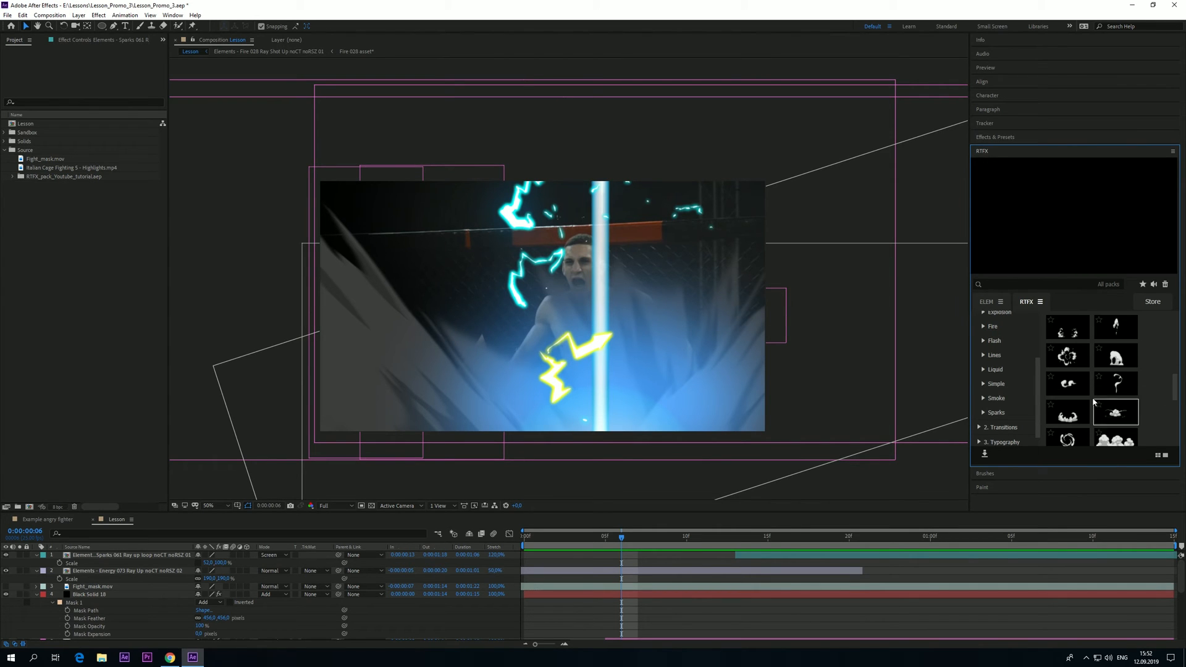
{"action": "left_click", "coordinate": [1116, 362]}
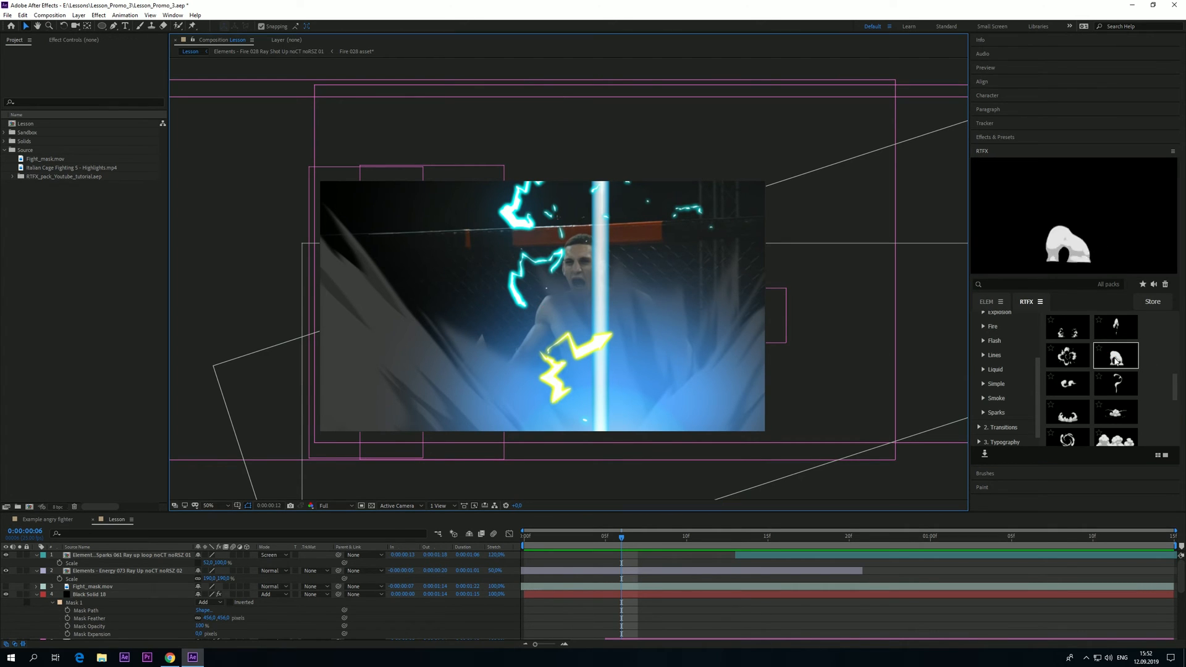
{"action": "mouse_move", "coordinate": [1116, 383]}
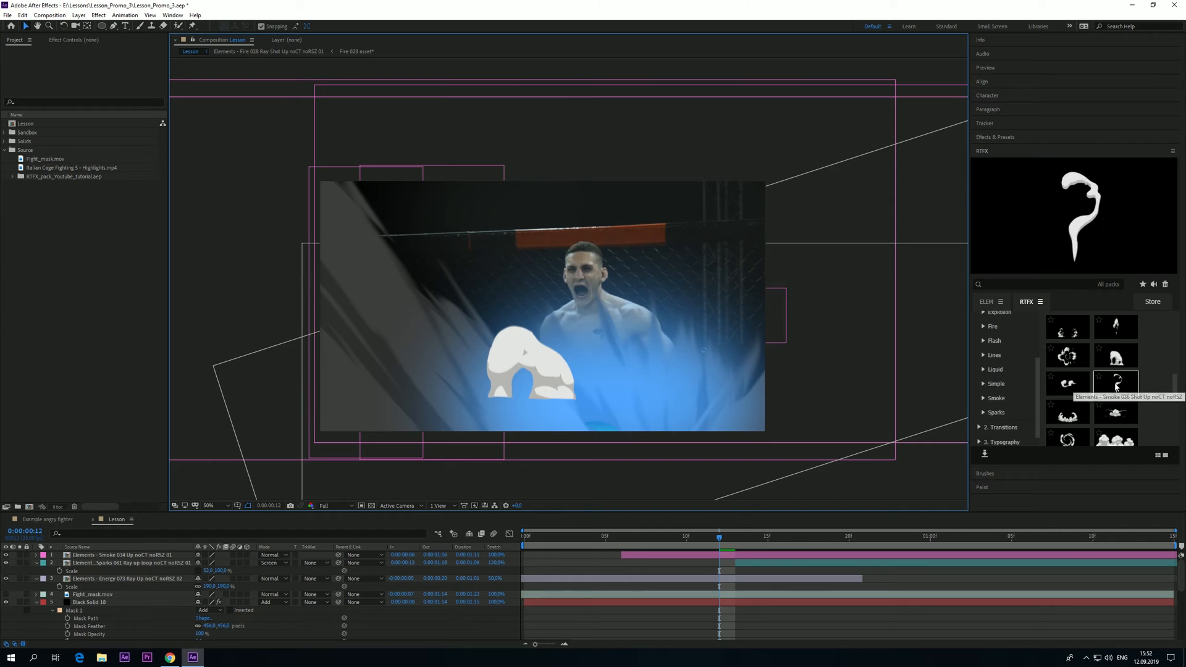
{"action": "left_click", "coordinate": [1116, 384]}
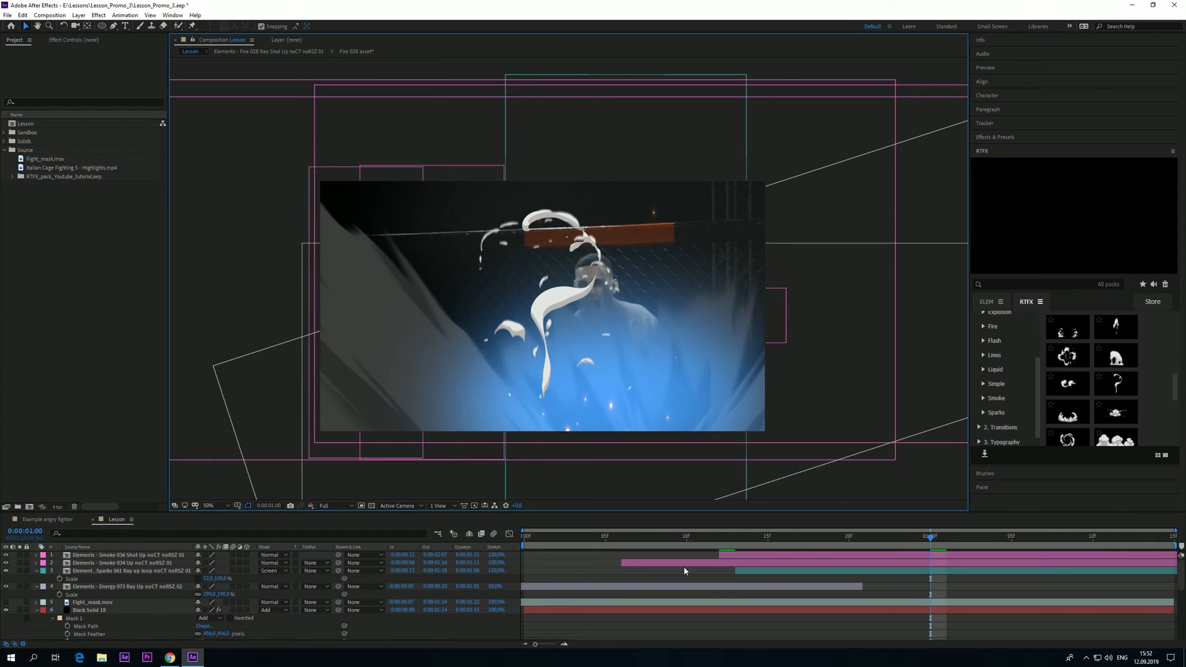
{"action": "left_click_drag", "start_coordinate": [761, 555], "coordinate": [720, 549]}
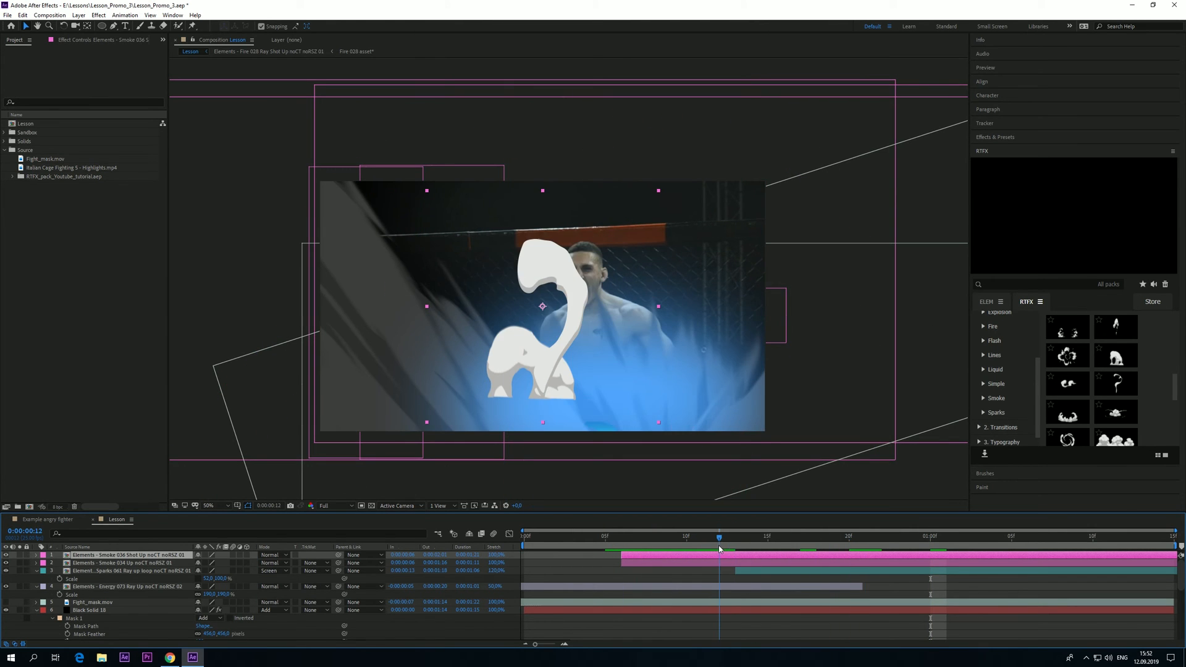
Apply a Fill effect to the Smoke 034 Up layer and set its color to dark grey 585858
{"action": "left_click", "coordinate": [643, 563]}
{"action": "left_click", "coordinate": [68, 40]}
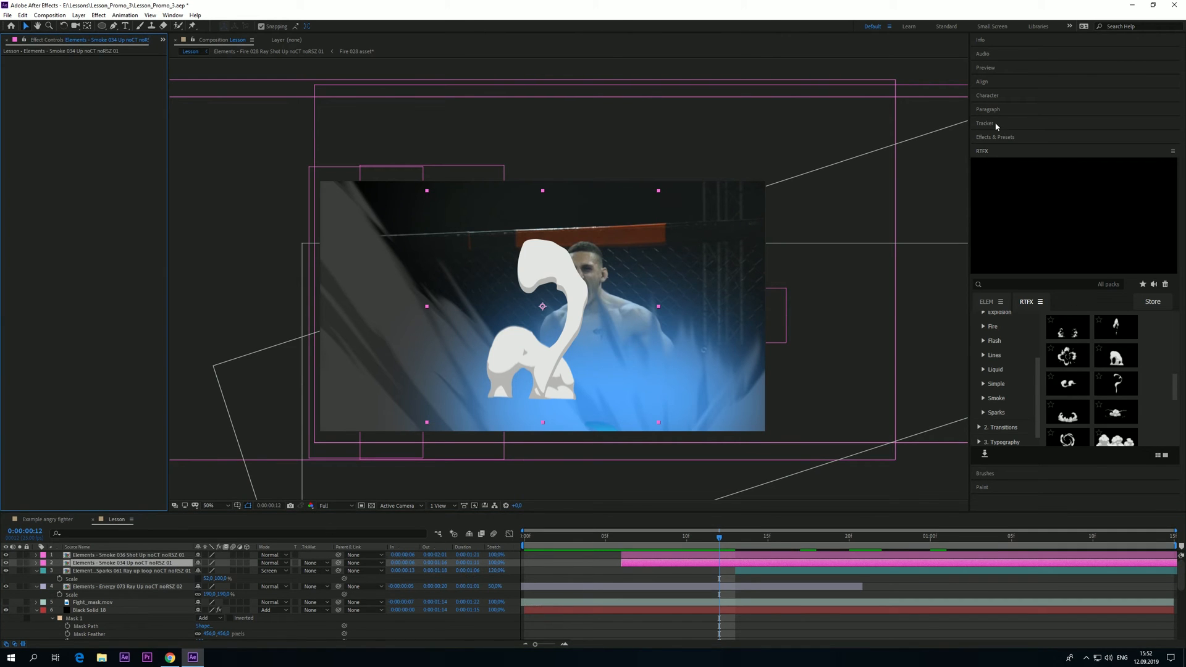
{"action": "left_click", "coordinate": [996, 137]}
{"action": "left_click", "coordinate": [1007, 207]}
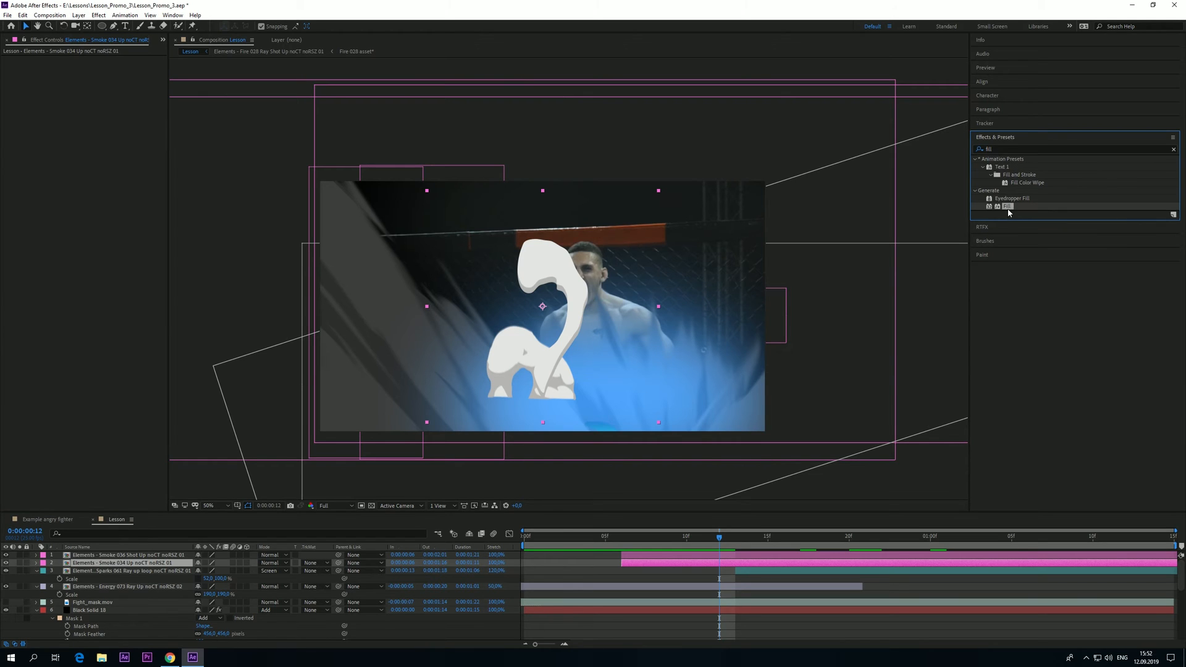
{"action": "left_click_drag", "start_coordinate": [664, 557], "coordinate": [653, 562]}
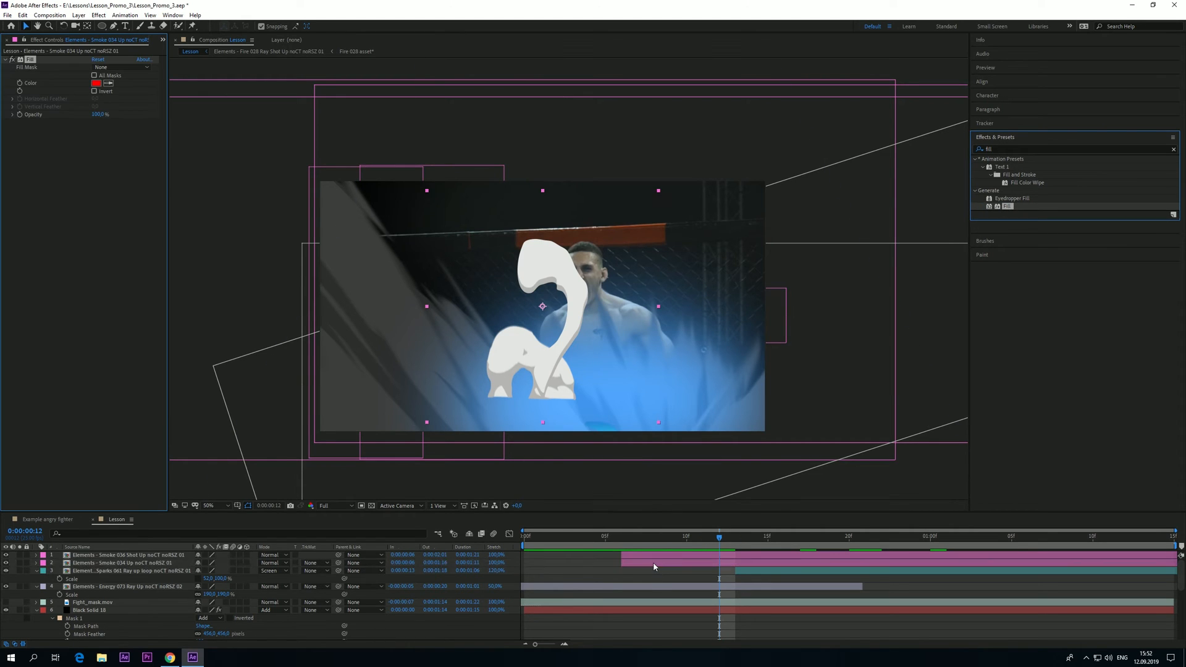
{"action": "left_click", "coordinate": [95, 83]}
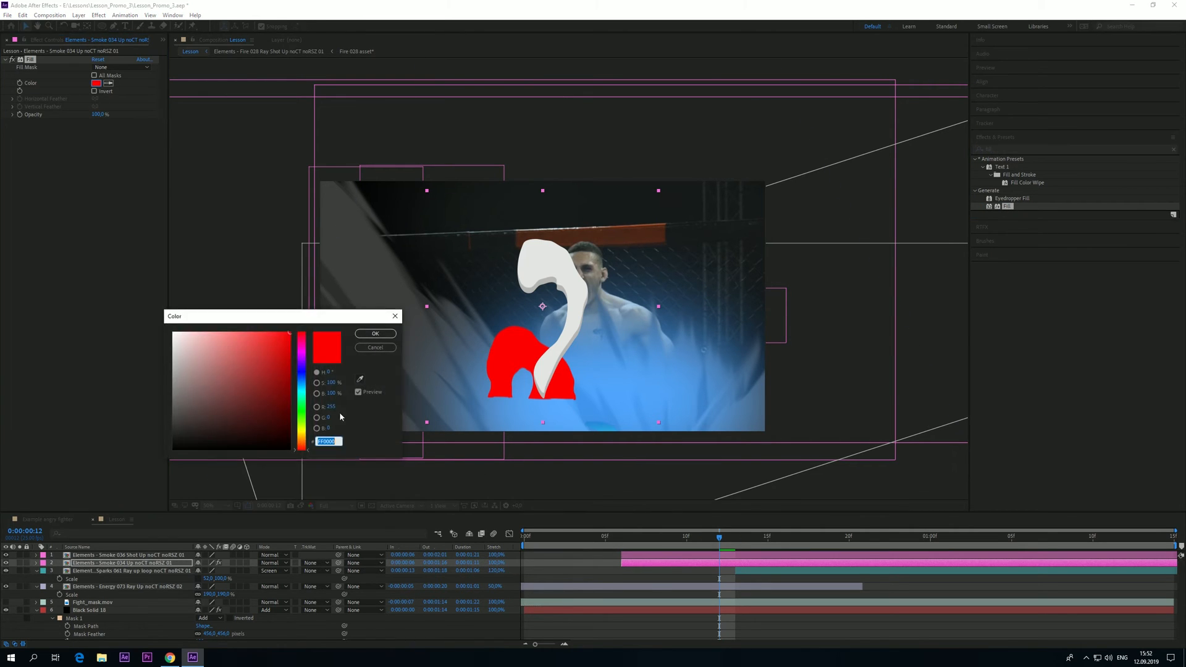
{"action": "left_click_drag", "start_coordinate": [180, 432], "coordinate": [146, 409]}
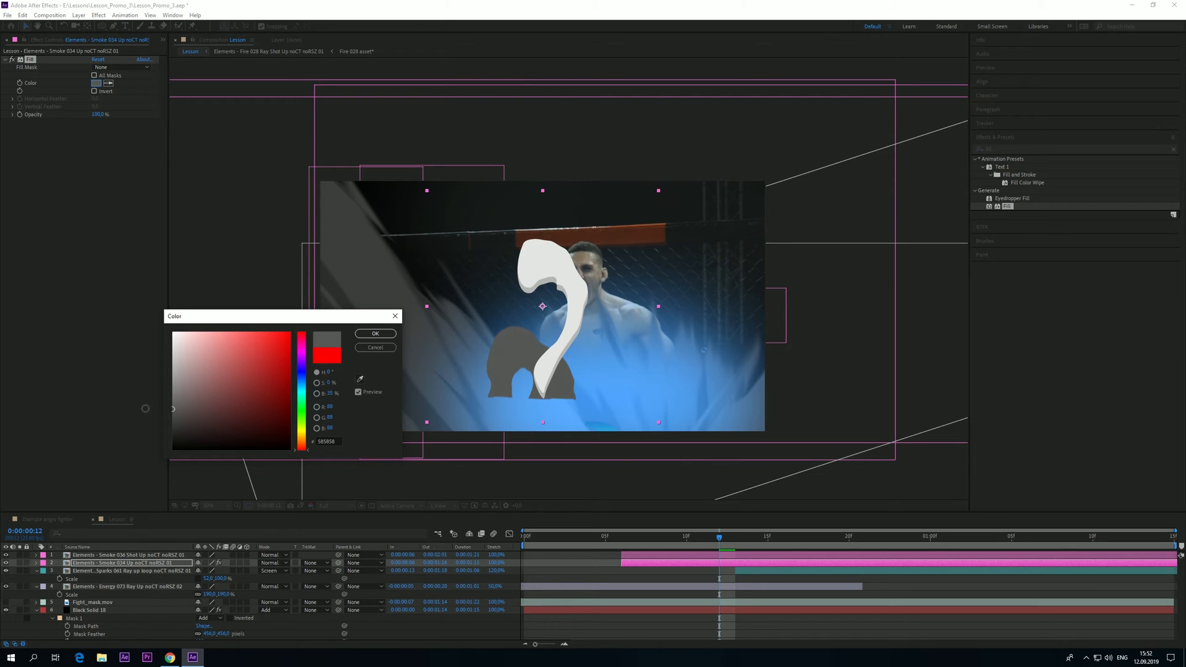
{"action": "left_click", "coordinate": [375, 334]}
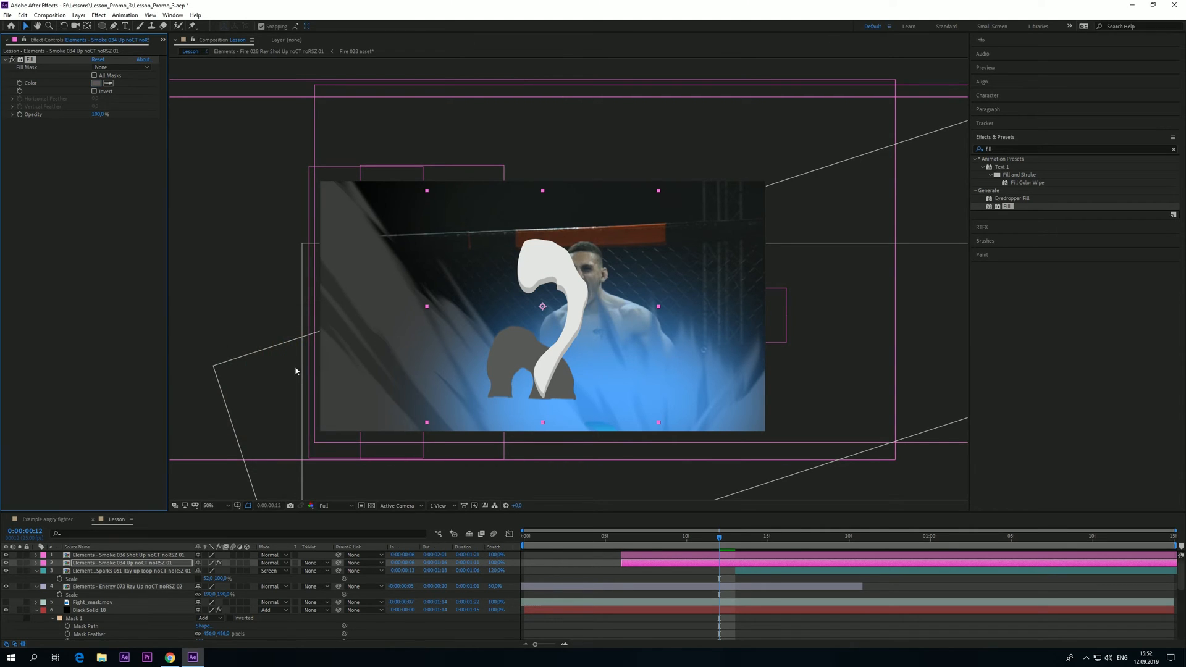
Paste the same grey Fill effect onto the Smoke 036 Shot Up layer and preview both smoke elements
{"action": "left_click", "coordinate": [150, 556]}
{"action": "key", "text": "ctrl+v"}
{"action": "left_click", "coordinate": [93, 317]}
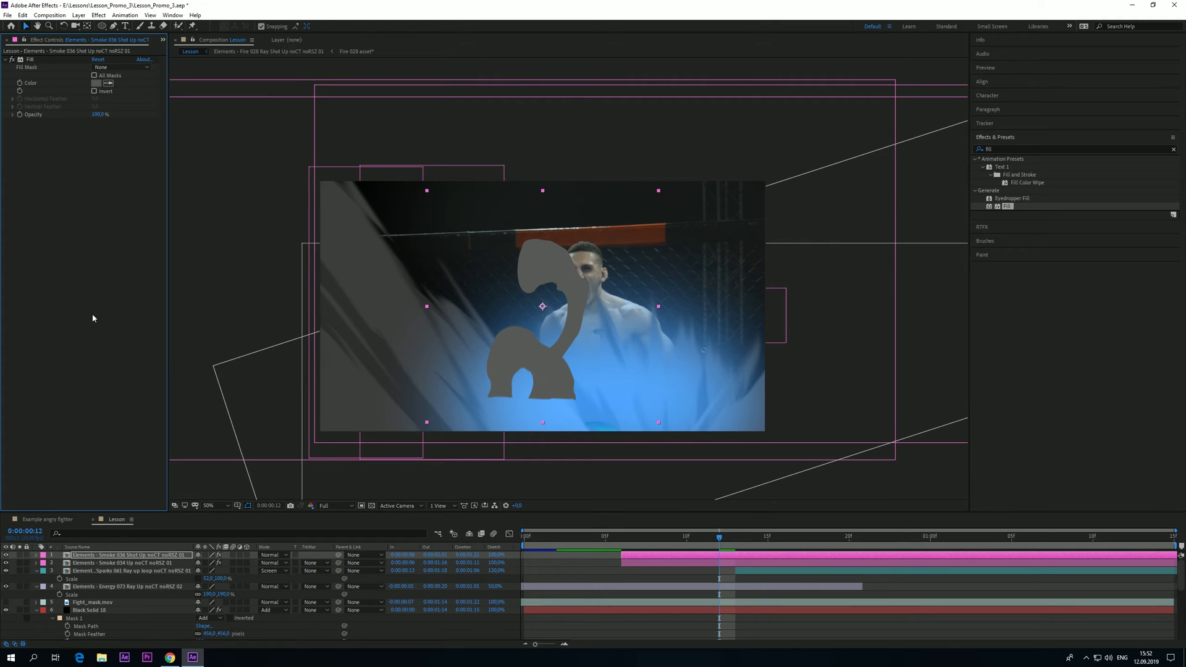
{"action": "key", "text": "space"}
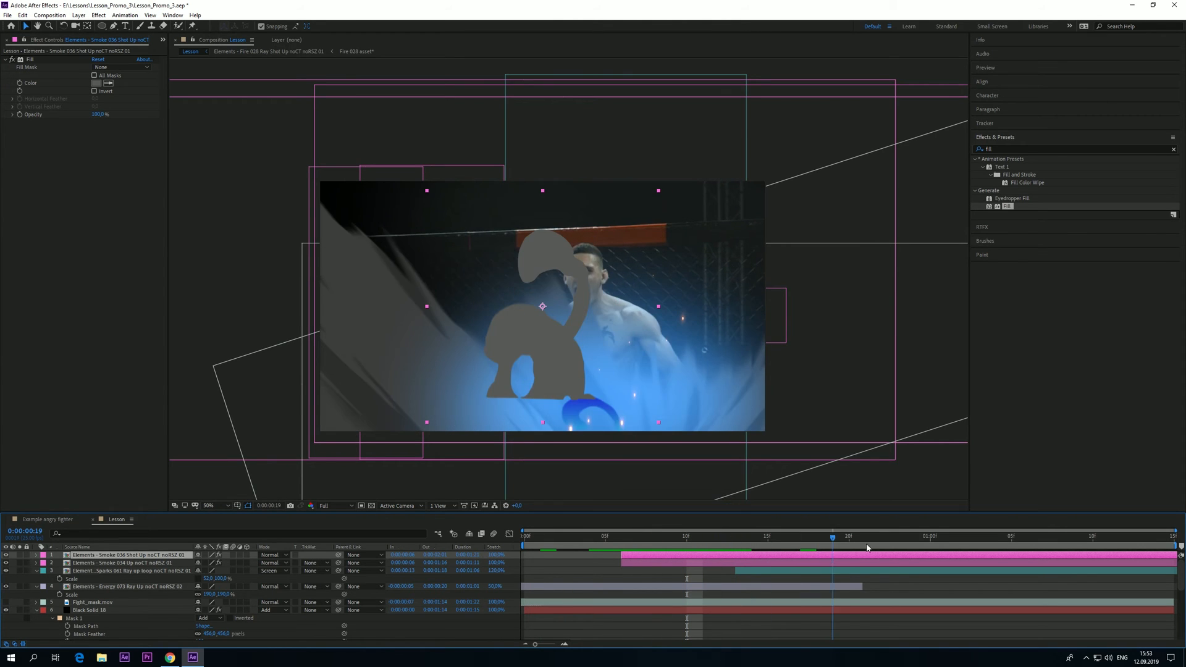
At 0:00:00:17, hide the Smoke 036 Shot Up layer and move the Smoke 034 Up layer over the fighter's head and shoulders
{"action": "left_click", "coordinate": [801, 548]}
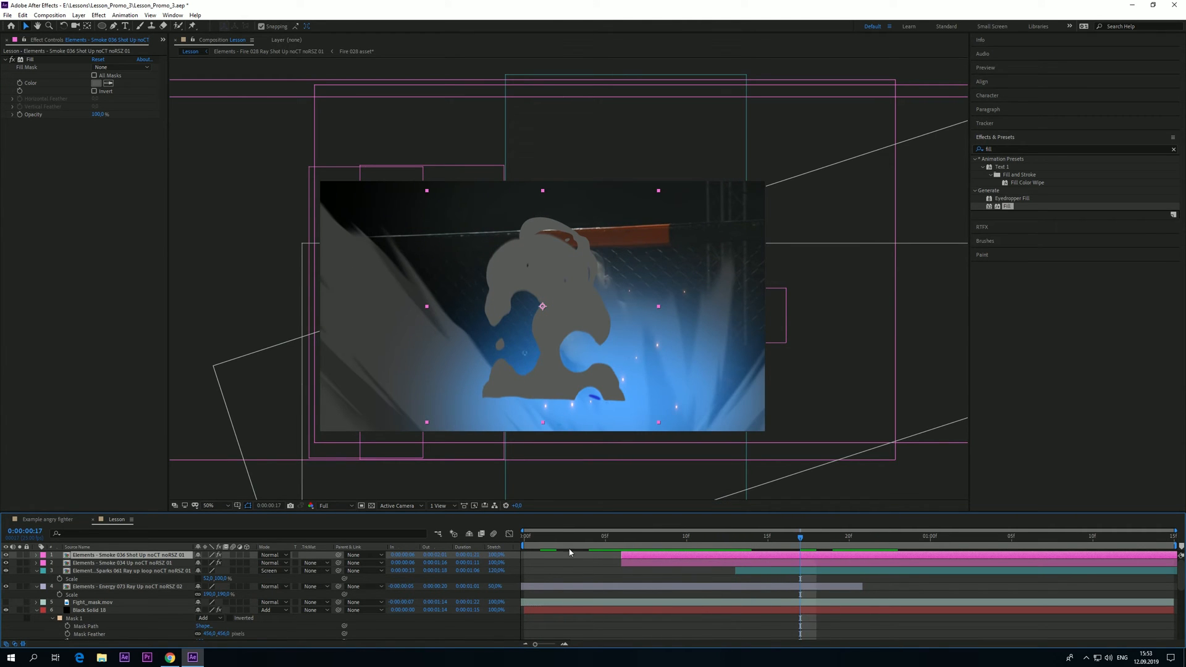
{"action": "left_click", "coordinate": [7, 555]}
{"action": "left_click", "coordinate": [6, 562]}
{"action": "left_click", "coordinate": [123, 563]}
{"action": "left_click_drag", "start_coordinate": [596, 281], "coordinate": [609, 268]}
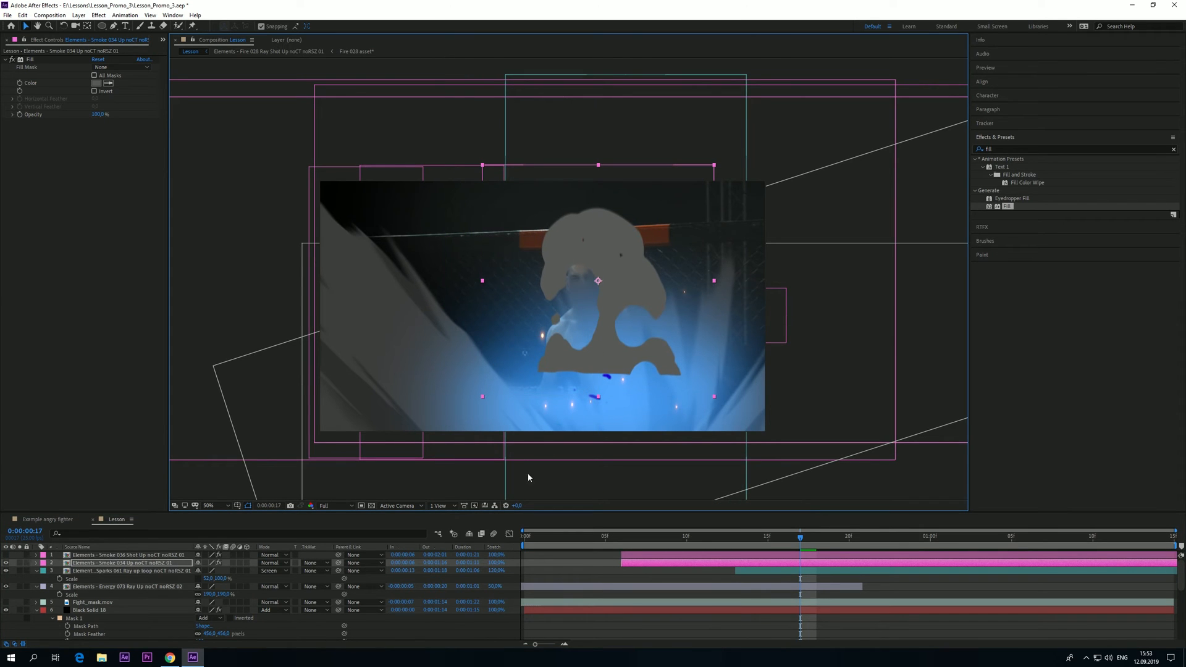
Scale the Smoke 034 Up layer to 70% and nudge it slightly so it sits behind the fighter's head
{"action": "key", "text": "s"}
{"action": "left_click_drag", "start_coordinate": [206, 571], "coordinate": [195, 571]}
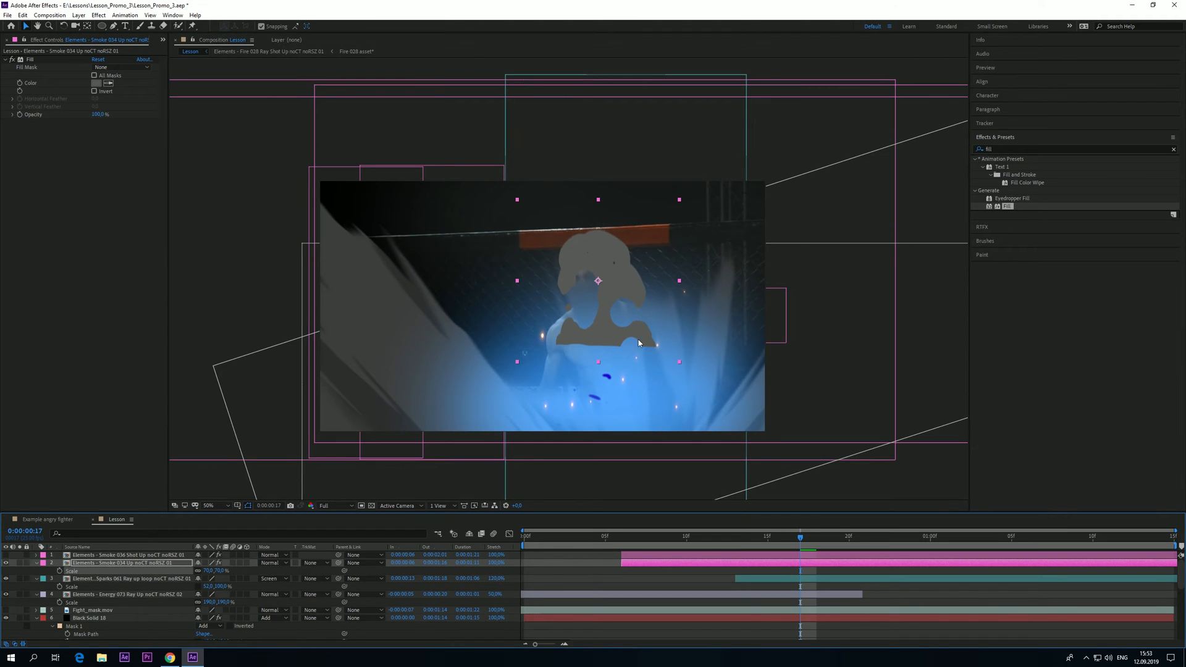
{"action": "left_click_drag", "start_coordinate": [598, 281], "coordinate": [599, 282]}
{"action": "key", "text": "shift+Left"}
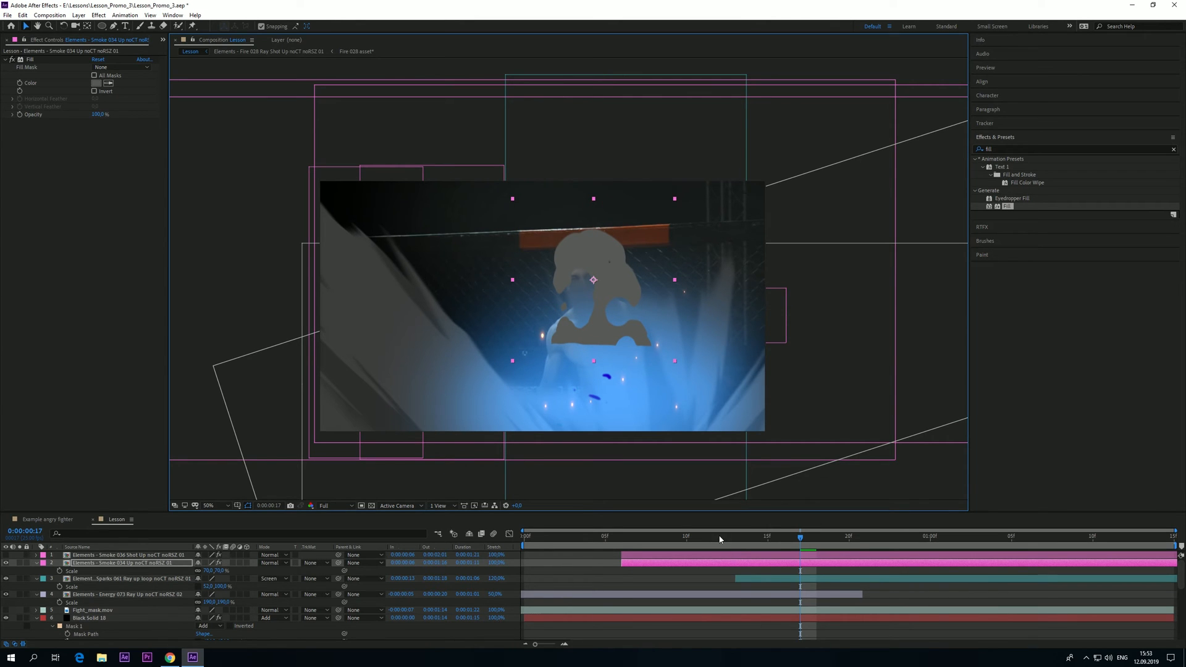
Preview the smoke from 0:00:00:06, check it up to 0:00:00:22, and set the Smoke 034 Up layer's scale to 73%
{"action": "left_click", "coordinate": [626, 539]}
{"action": "key", "text": "space"}
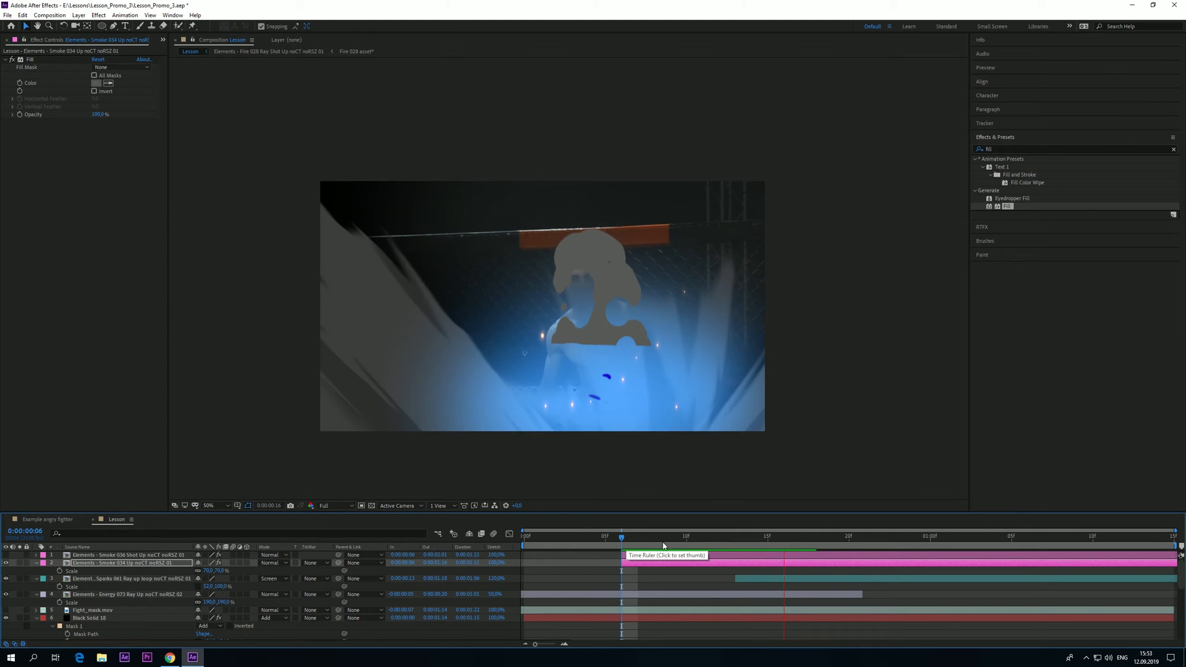
{"action": "key", "text": "space"}
{"action": "left_click", "coordinate": [858, 552]}
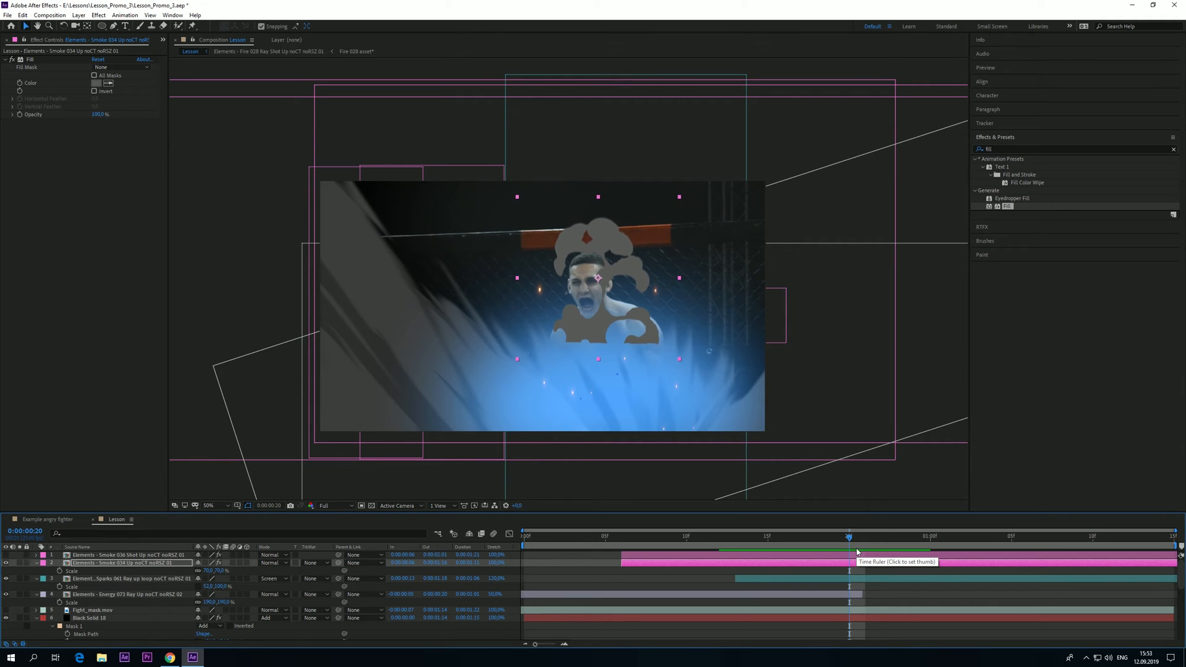
{"action": "left_click_drag", "start_coordinate": [827, 540], "coordinate": [882, 551]}
{"action": "left_click_drag", "start_coordinate": [215, 571], "coordinate": [216, 571]}
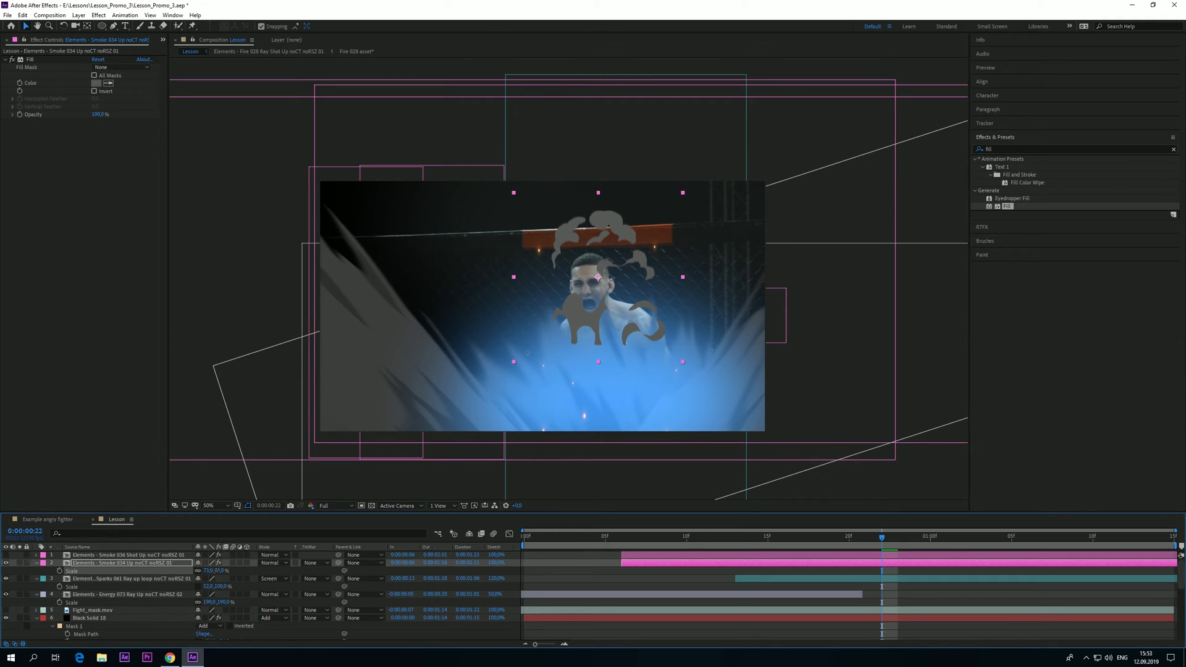
Show the Smoke 036 Shot Up layer, move it to the right of the fighter and scale it down to 51%
{"action": "left_click", "coordinate": [84, 556]}
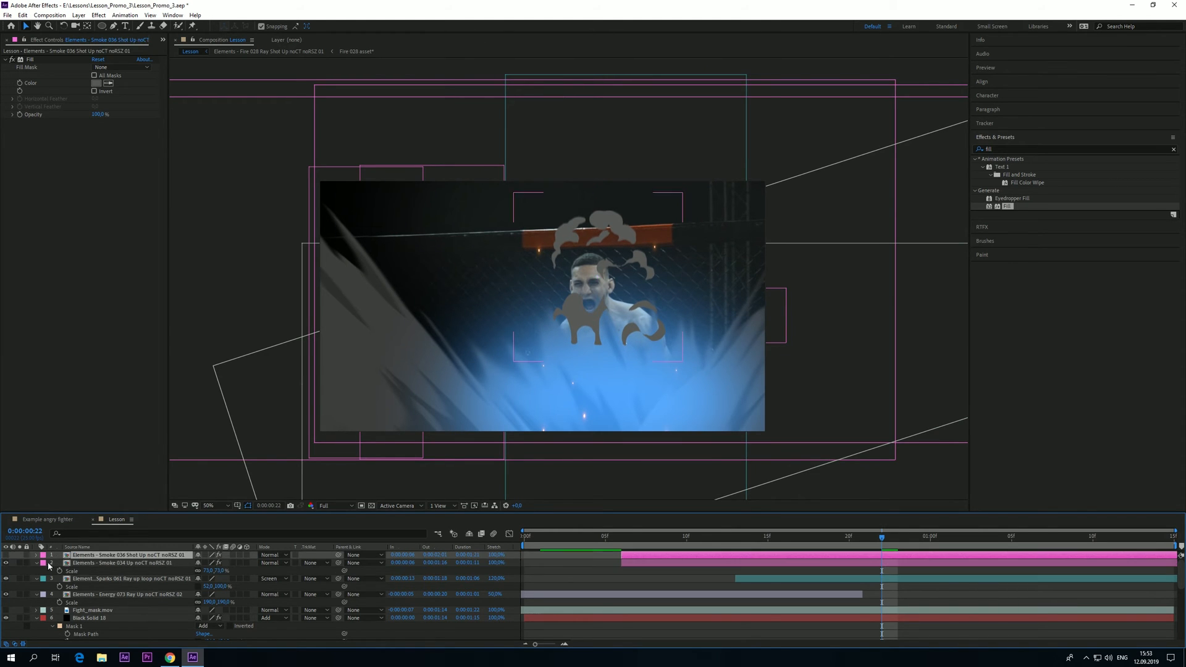
{"action": "left_click_drag", "start_coordinate": [551, 288], "coordinate": [701, 292]}
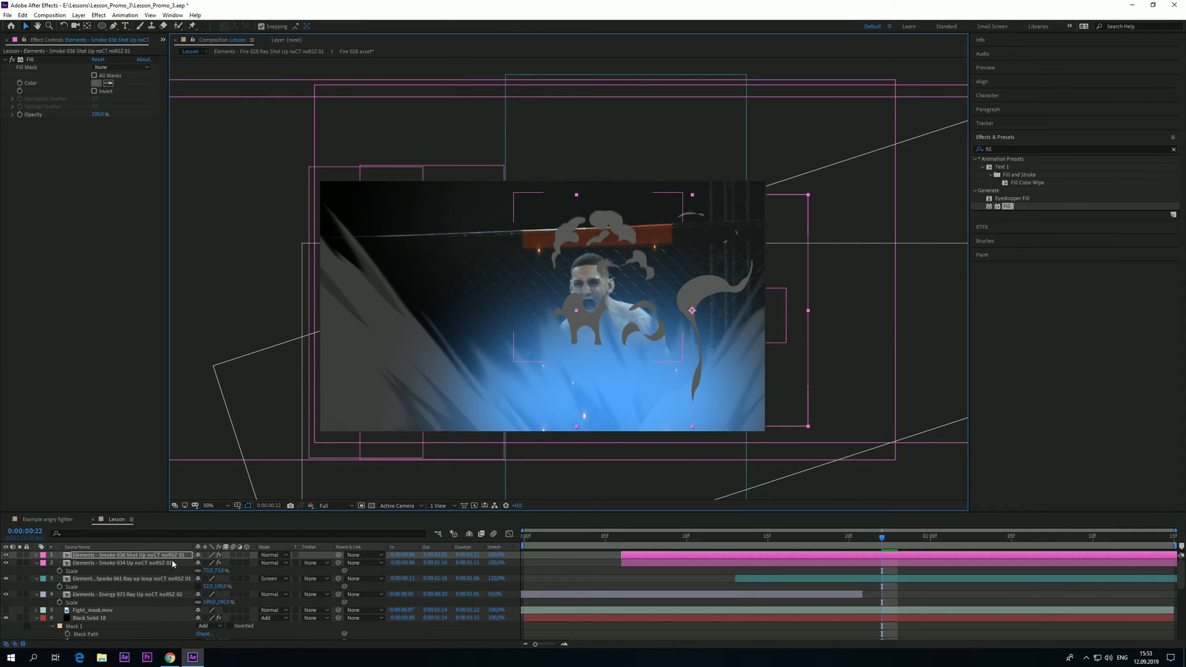
{"action": "key", "text": "s"}
{"action": "left_click_drag", "start_coordinate": [224, 563], "coordinate": [193, 564]}
Nudge the Smoke 036 layer up and left beside the fighter's head and start it at frame 10
{"action": "key", "text": "shift+Up"}
{"action": "key", "text": "shift+Up"}
{"action": "key", "text": "shift+Up"}
{"action": "key", "text": "shift+Up"}
{"action": "key", "text": "shift+Up"}
{"action": "key", "text": "shift+Up"}
{"action": "key", "text": "shift+Left"}
{"action": "key", "text": "shift+Left"}
{"action": "key", "text": "shift+Left"}
{"action": "key", "text": "shift+Left"}
{"action": "key", "text": "shift+Left"}
{"action": "key", "text": "shift+Left"}
{"action": "key", "text": "shift+Left"}
{"action": "key", "text": "shift+Left"}
{"action": "key", "text": "shift+Up"}
{"action": "key", "text": "shift+Up"}
{"action": "key", "text": "shift+Up"}
{"action": "key", "text": "shift+Left"}
{"action": "key", "text": "shift+Left"}
{"action": "key", "text": "shift+Up"}
{"action": "key", "text": "shift+Right"}
{"action": "left_click_drag", "start_coordinate": [713, 542], "coordinate": [882, 538]}
{"action": "key", "text": "bracketleft"}
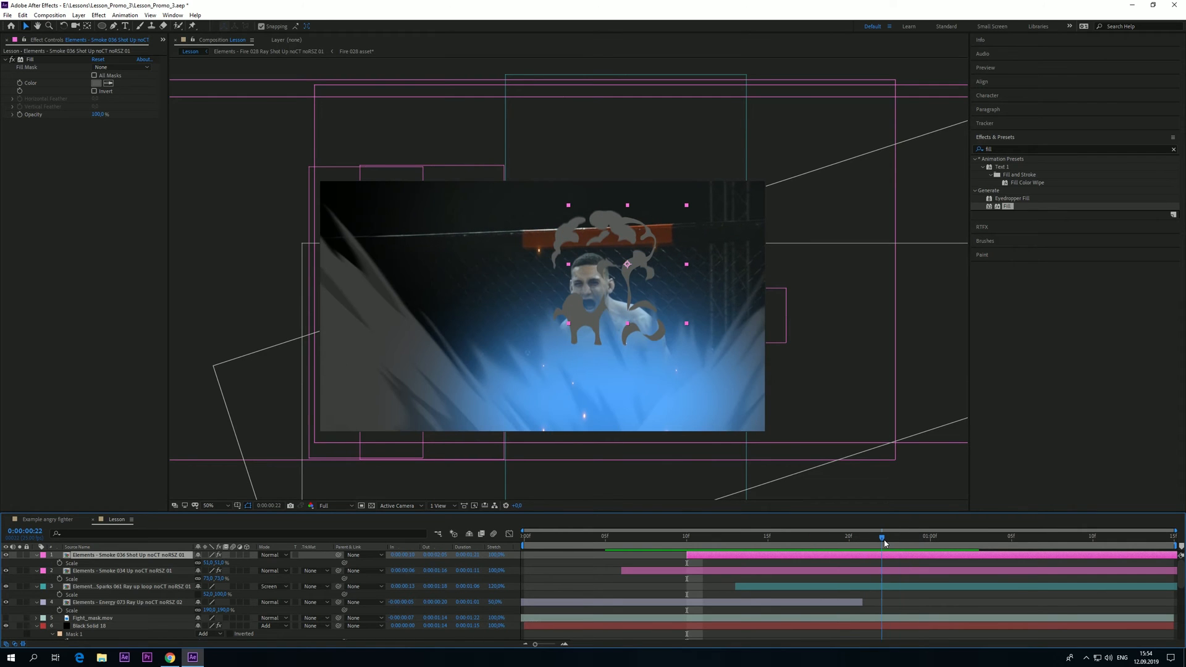
Enlarge the Smoke 036 layer to 57%, nudge it slightly higher and preview the result
{"action": "left_click_drag", "start_coordinate": [209, 563], "coordinate": [212, 567]}
{"action": "key", "text": "shift+Up"}
{"action": "key", "text": "shift+Up"}
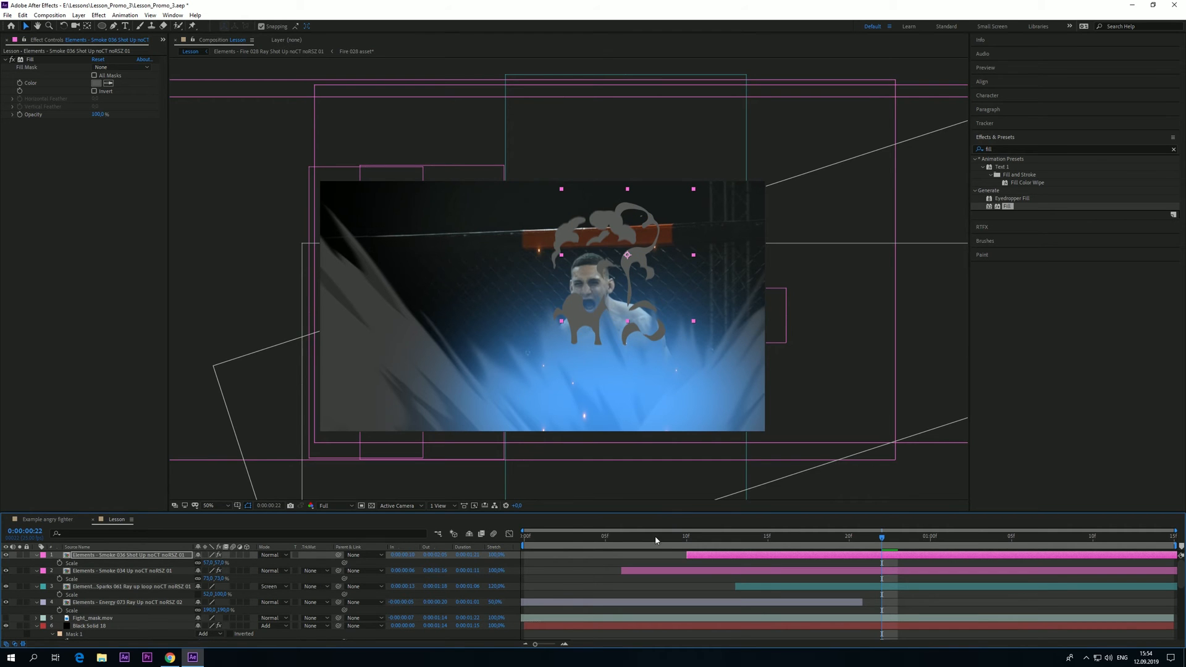
{"action": "key", "text": "space"}
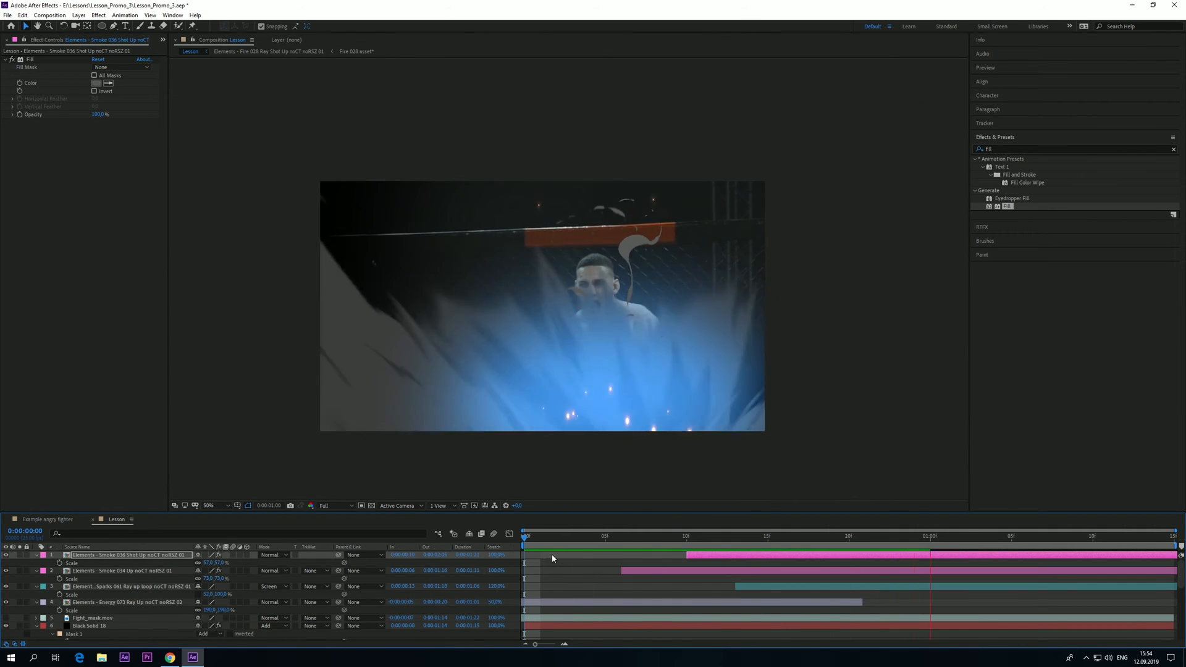
Move the Fight_mask.mov layer to the top of the layer stack and make it visible
{"action": "left_click", "coordinate": [92, 619]}
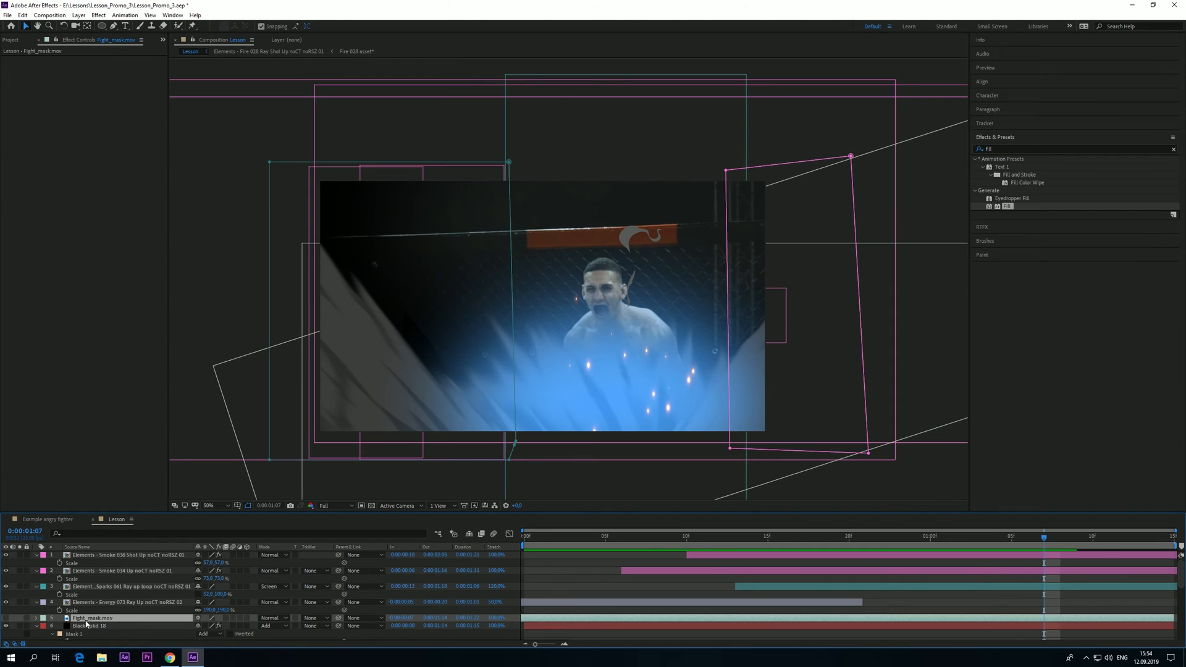
{"action": "left_click_drag", "start_coordinate": [89, 621], "coordinate": [112, 552]}
{"action": "left_click_drag", "start_coordinate": [624, 540], "coordinate": [736, 540]}
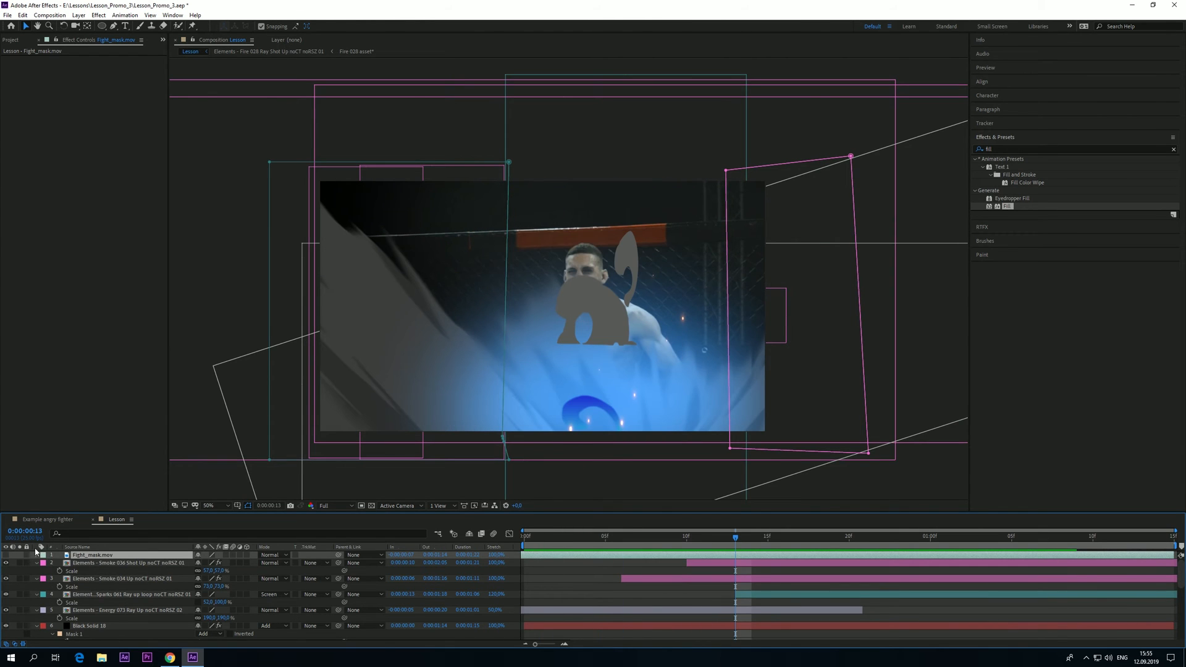
{"action": "left_click", "coordinate": [5, 555]}
Apply the Curves effect to Fight_mask.mov and keyframe its unaltered curve at frame 0
{"action": "left_click_drag", "start_coordinate": [672, 543], "coordinate": [575, 546]}
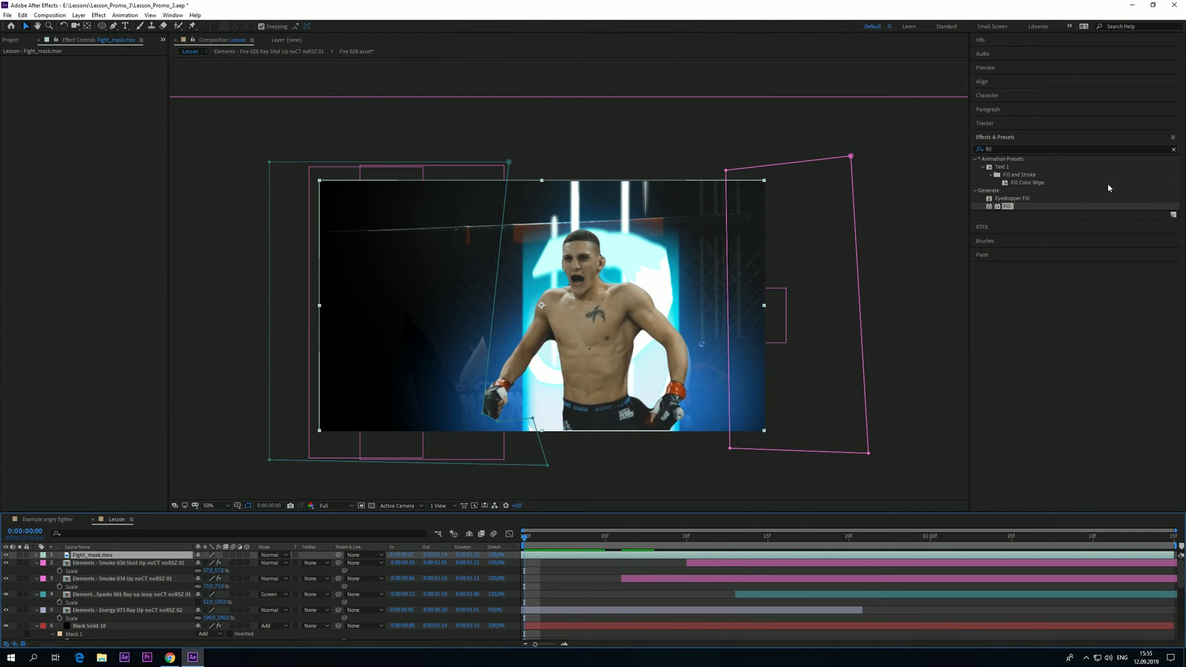
{"action": "left_click", "coordinate": [998, 149]}
{"action": "type", "text": "curves"}
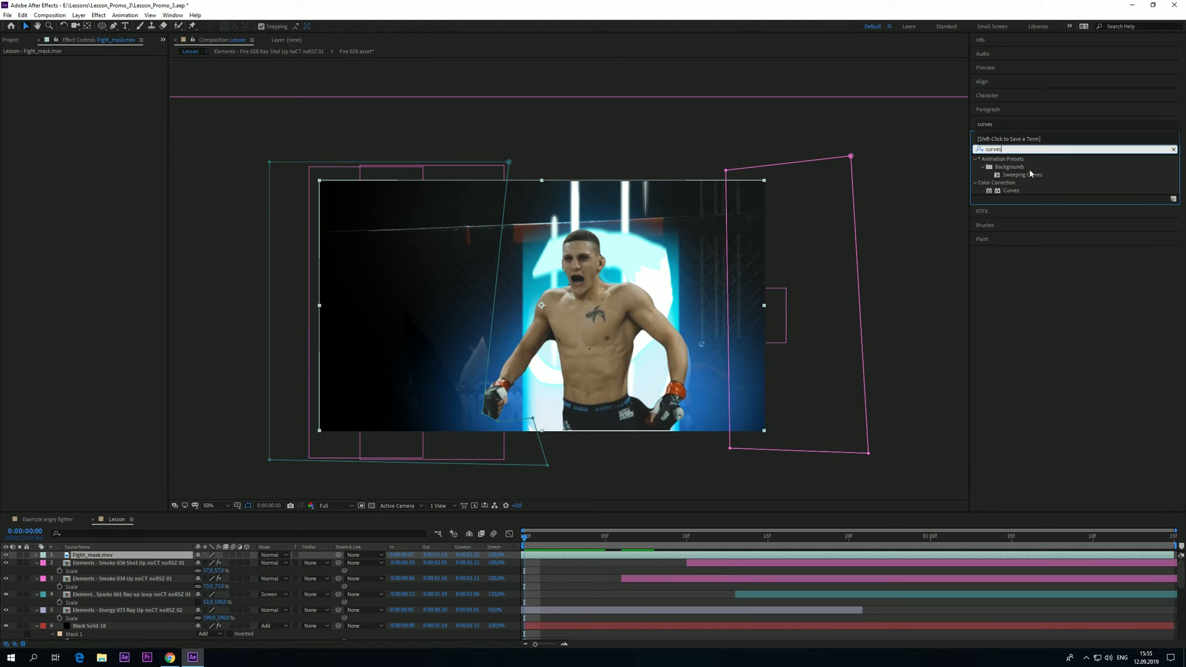
{"action": "left_click_drag", "start_coordinate": [1014, 196], "coordinate": [168, 556]}
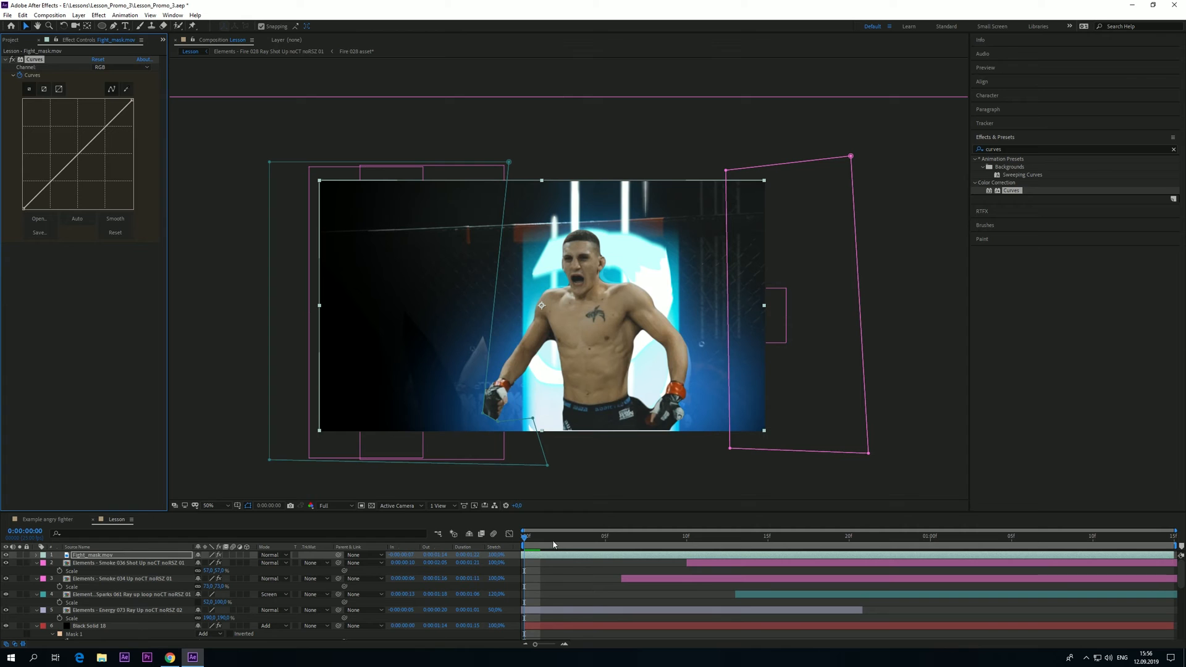
Reveal the animated properties of Fight_mask.mov and add an unaltered Curves keyframe at frame 5
{"action": "left_click_drag", "start_coordinate": [546, 542], "coordinate": [559, 541]}
{"action": "key", "text": "u"}
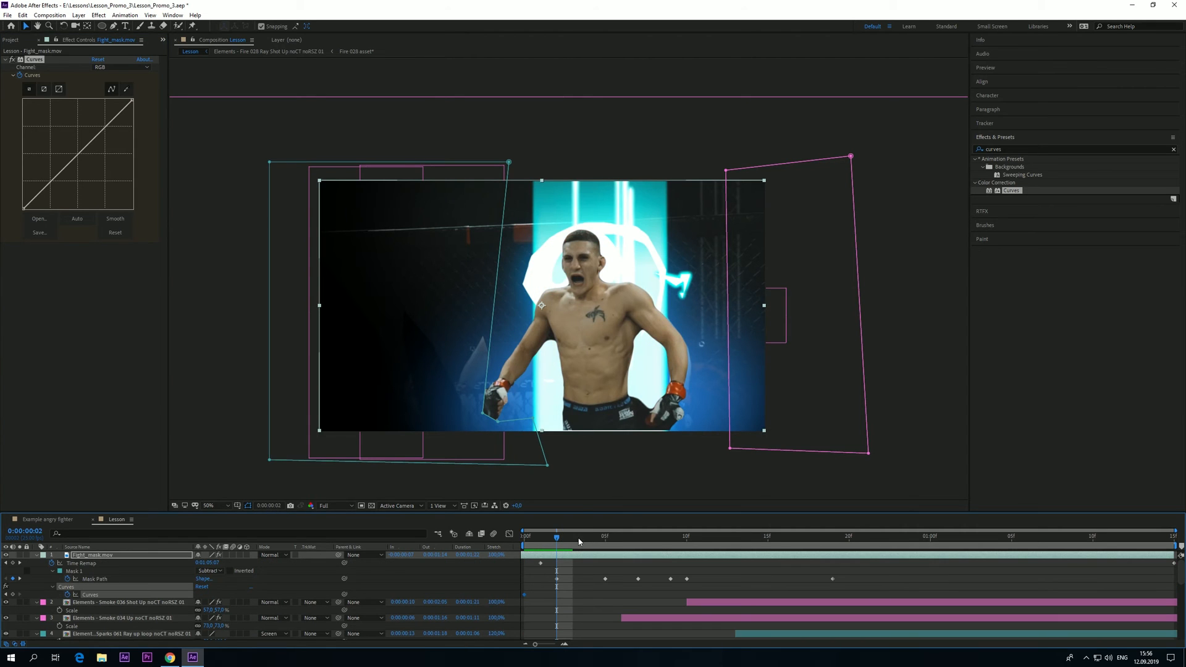
{"action": "left_click_drag", "start_coordinate": [577, 539], "coordinate": [621, 539]}
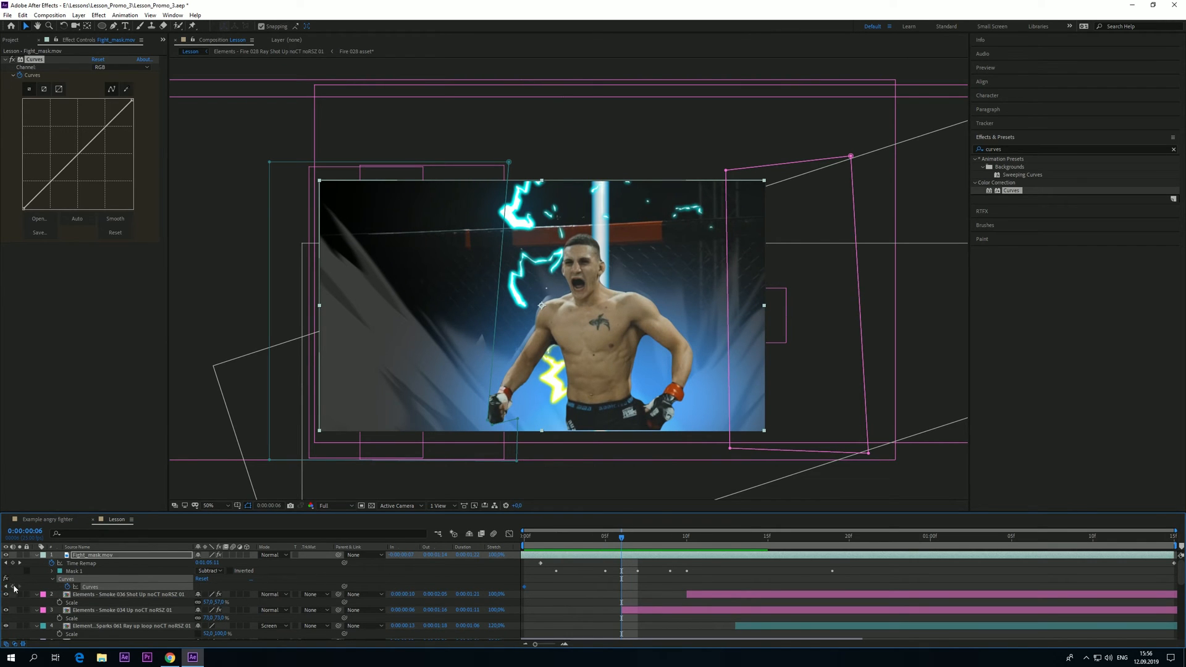
{"action": "mouse_move", "coordinate": [614, 538]}
{"action": "left_mouse_down"}
{"action": "mouse_move", "coordinate": [626, 543]}
{"action": "mouse_move", "coordinate": [577, 544]}
{"action": "mouse_move", "coordinate": [603, 545]}
{"action": "left_mouse_up"}
{"action": "left_click_drag", "start_coordinate": [622, 587], "coordinate": [607, 589]}
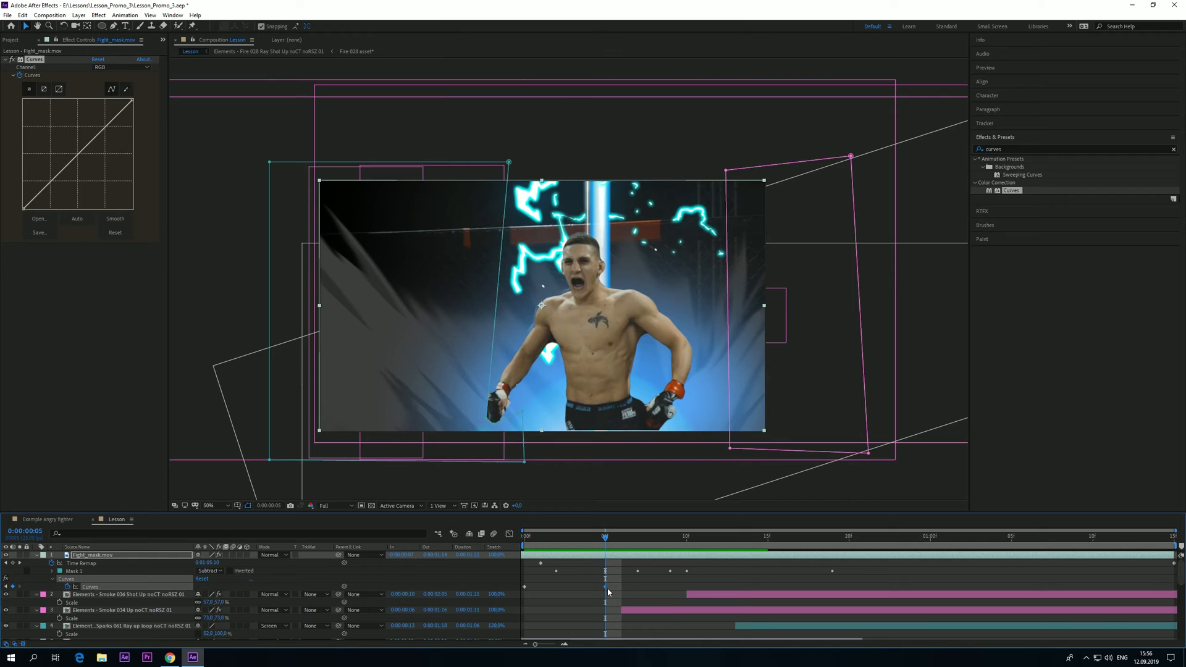
Raise the RGB curve steeply at frame 7 to turn the fighter pure white, and hold it with a keyframe at frame 9
{"action": "left_click_drag", "start_coordinate": [605, 544], "coordinate": [640, 544]}
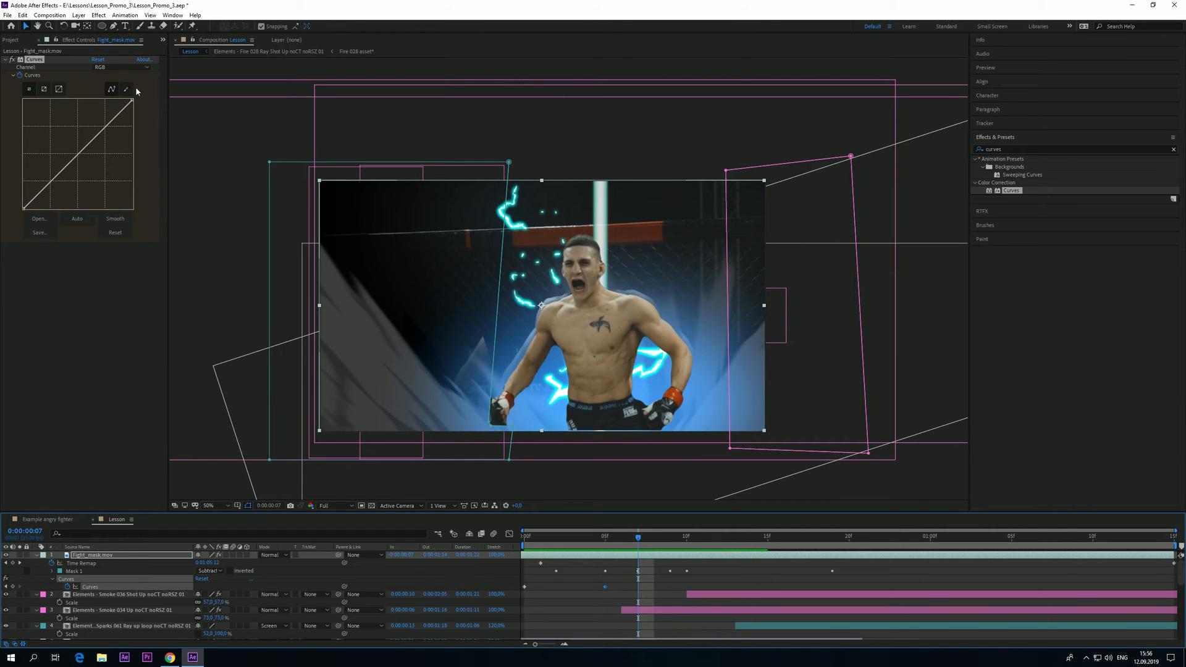
{"action": "left_click_drag", "start_coordinate": [79, 147], "coordinate": [30, 106]}
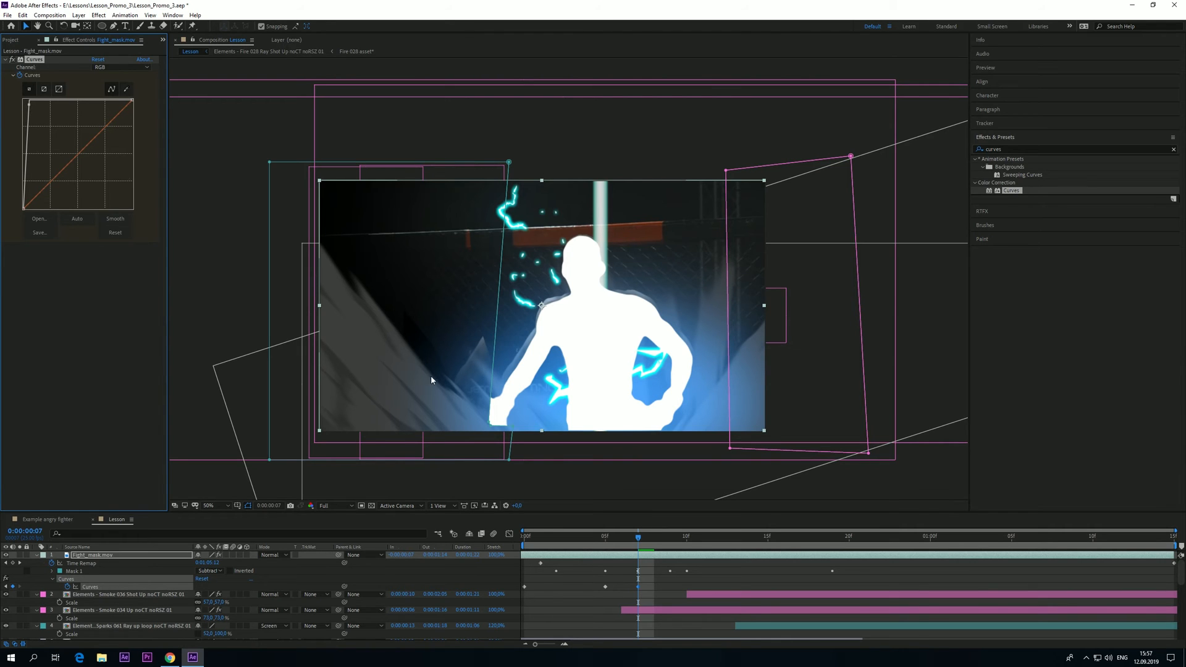
{"action": "left_click_drag", "start_coordinate": [625, 548], "coordinate": [665, 548]}
{"action": "mouse_move", "coordinate": [665, 548]}
{"action": "left_mouse_down"}
{"action": "mouse_move", "coordinate": [639, 550]}
{"action": "mouse_move", "coordinate": [655, 549]}
{"action": "left_mouse_up"}
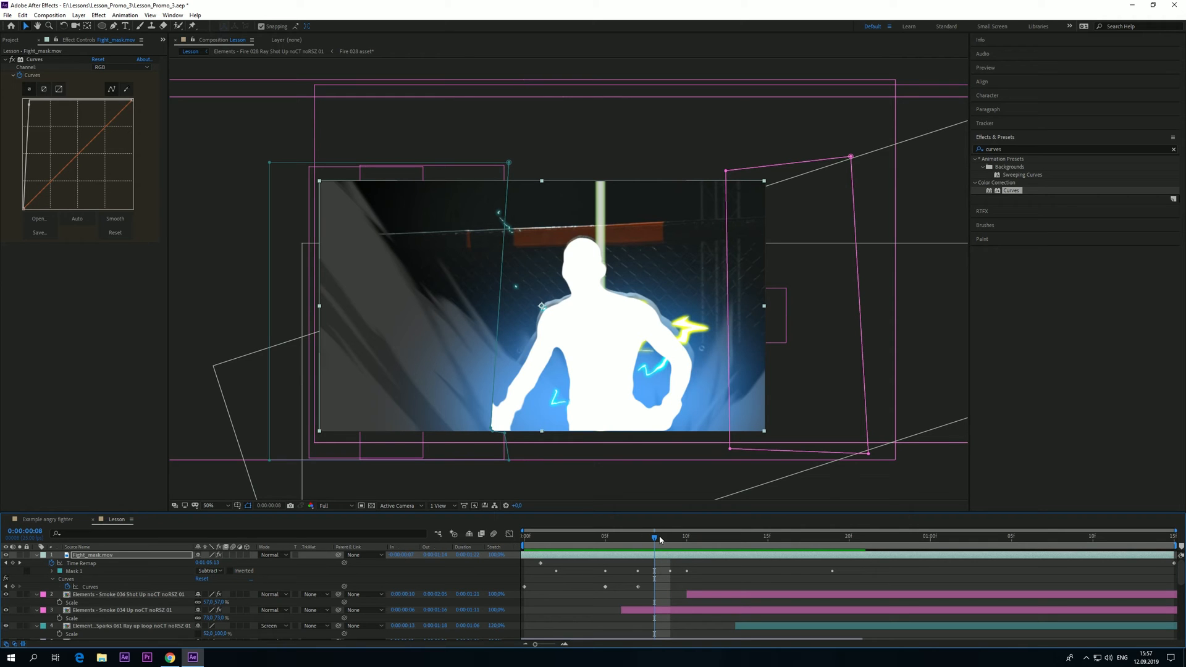
{"action": "left_click", "coordinate": [665, 539]}
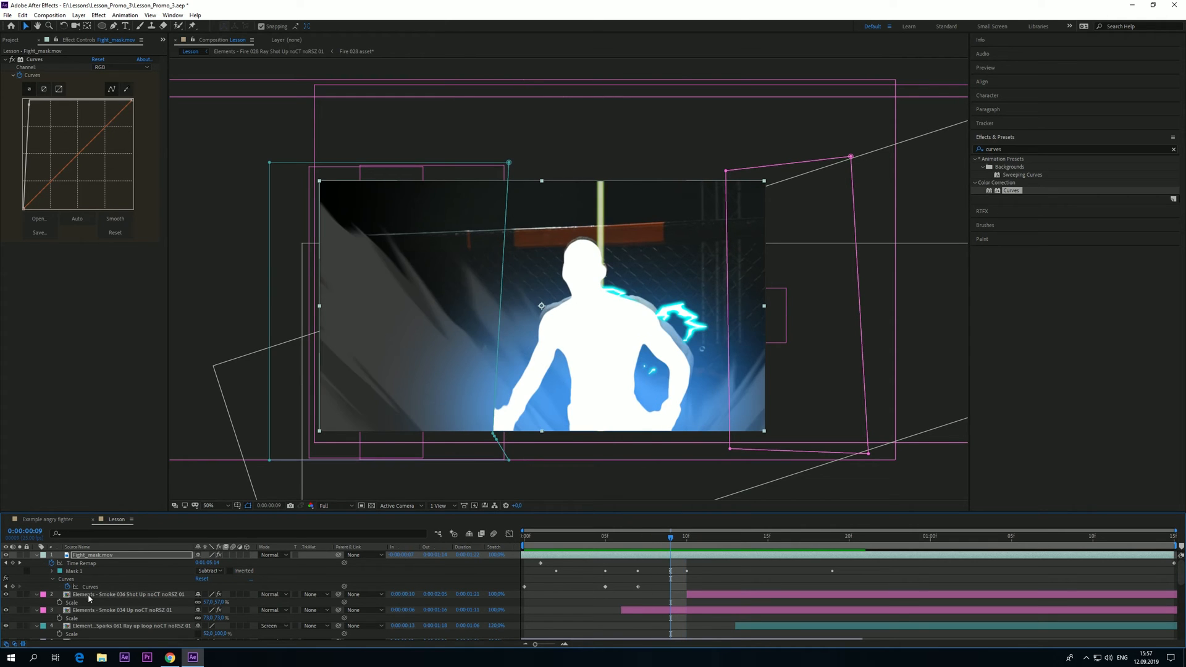
{"action": "left_click", "coordinate": [12, 587]}
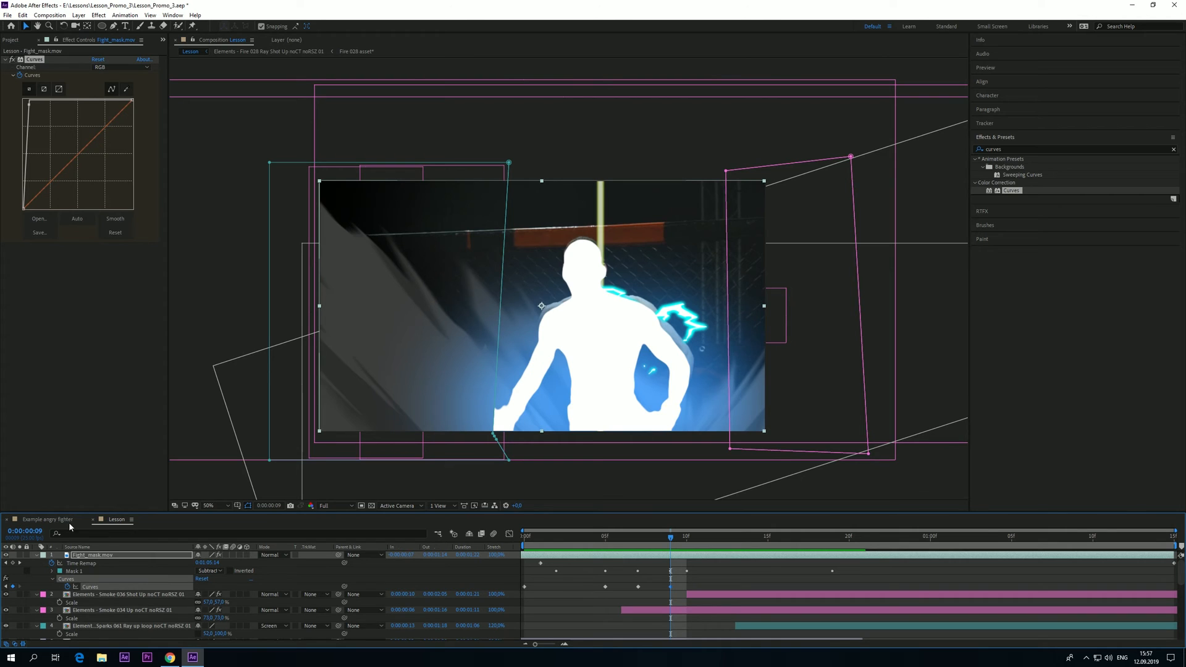
At frame 10, relax the RGB curve to a slight lift and raise the Red curve to tint the fighter warm
{"action": "key", "text": "Page_Down"}
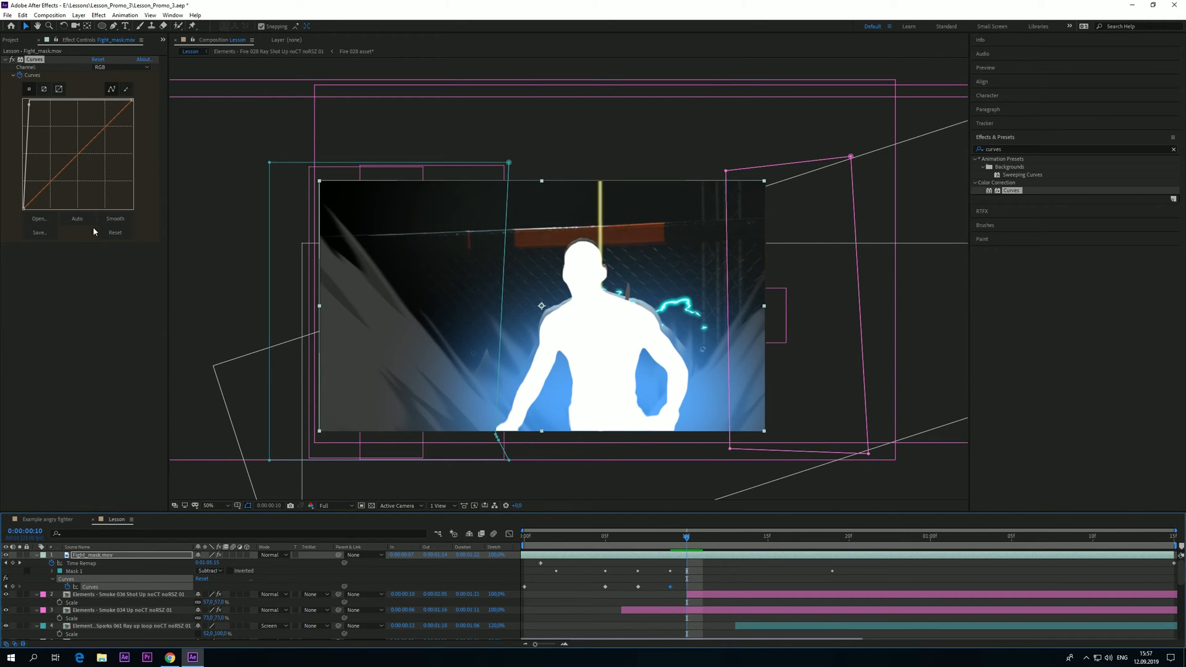
{"action": "left_click_drag", "start_coordinate": [29, 104], "coordinate": [79, 174]}
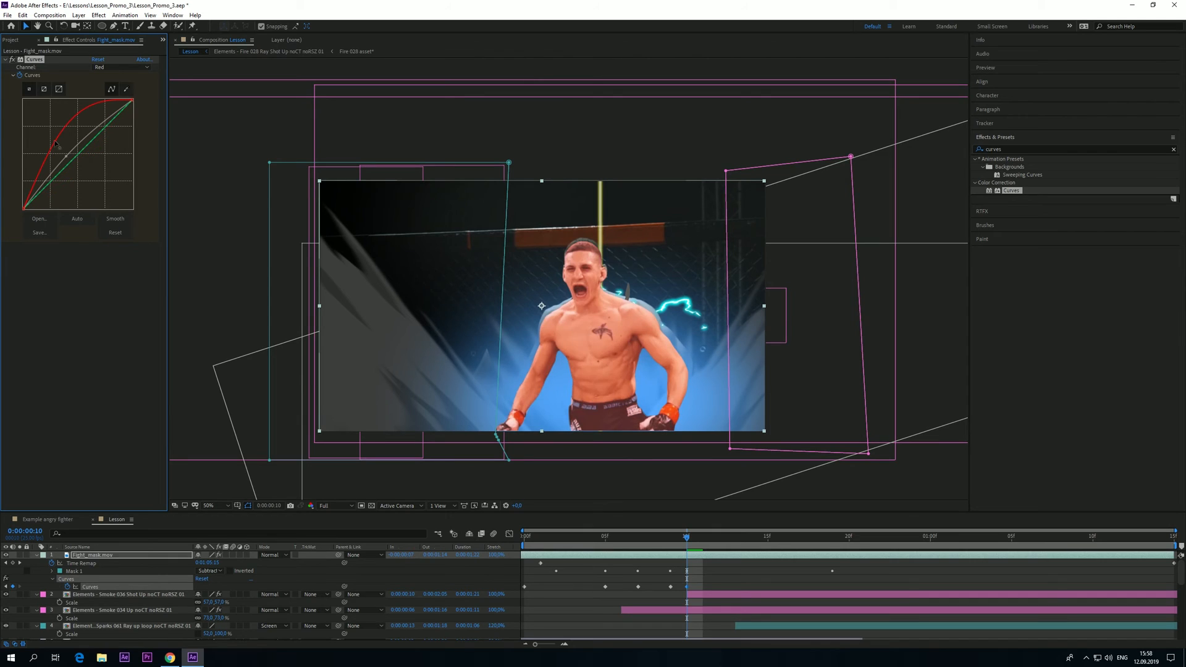
{"action": "left_click_drag", "start_coordinate": [57, 154], "coordinate": [51, 152]}
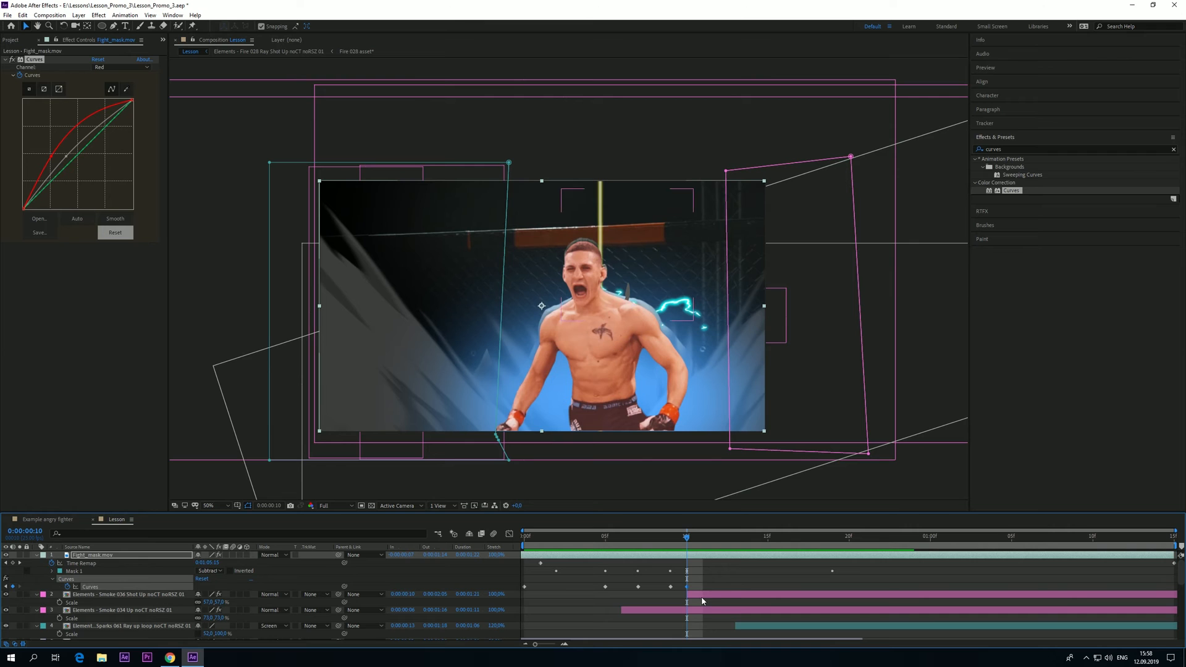
At frame 11, pull the Blue curve's highlights far down while keeping its midtones arched for an orange tint
{"action": "mouse_move", "coordinate": [686, 538]}
{"action": "left_mouse_down"}
{"action": "mouse_move", "coordinate": [669, 540]}
{"action": "mouse_move", "coordinate": [704, 540]}
{"action": "left_mouse_up"}
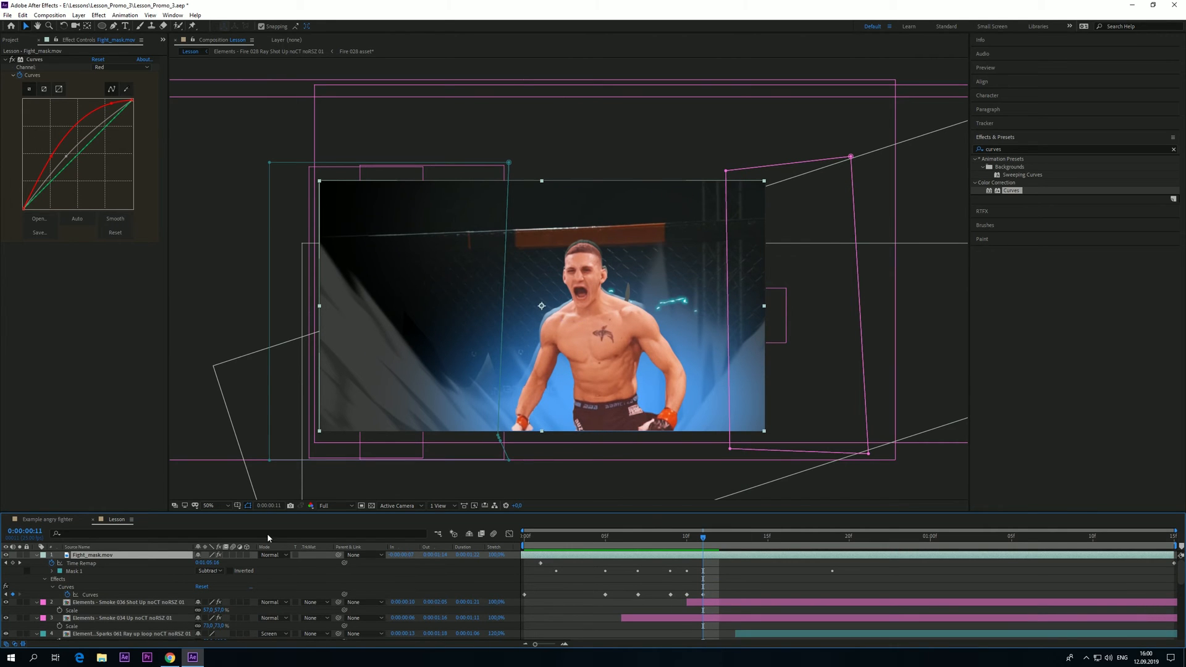
{"action": "left_click", "coordinate": [120, 67]}
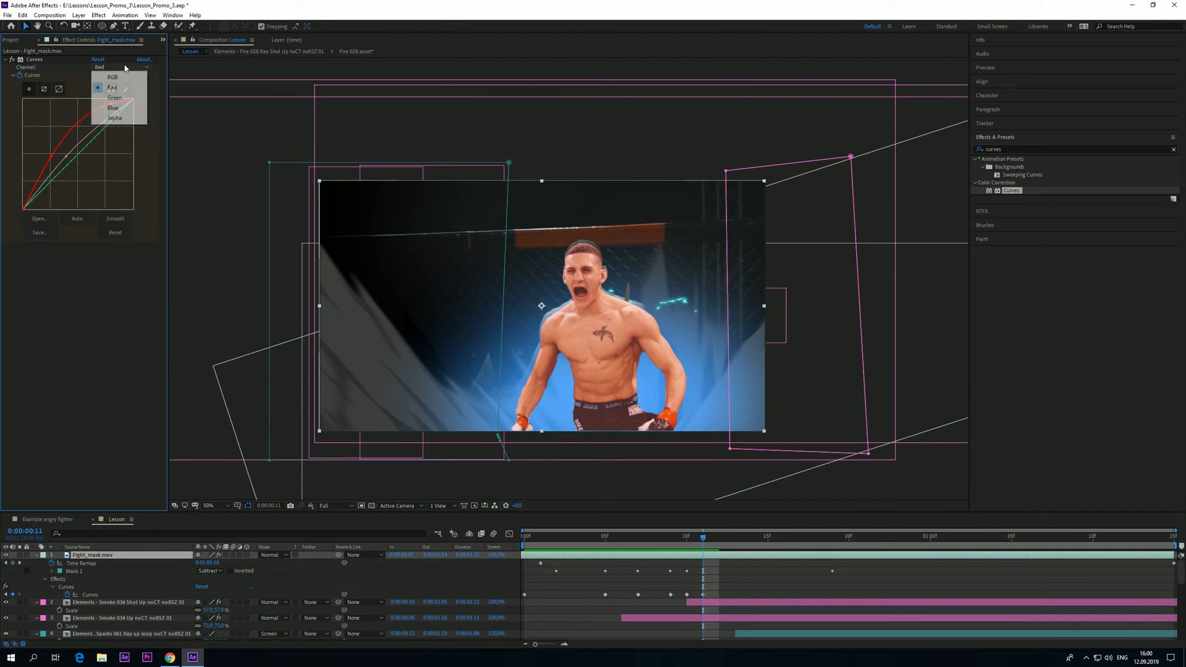
{"action": "left_click", "coordinate": [113, 108]}
{"action": "left_click_drag", "start_coordinate": [132, 99], "coordinate": [133, 158]}
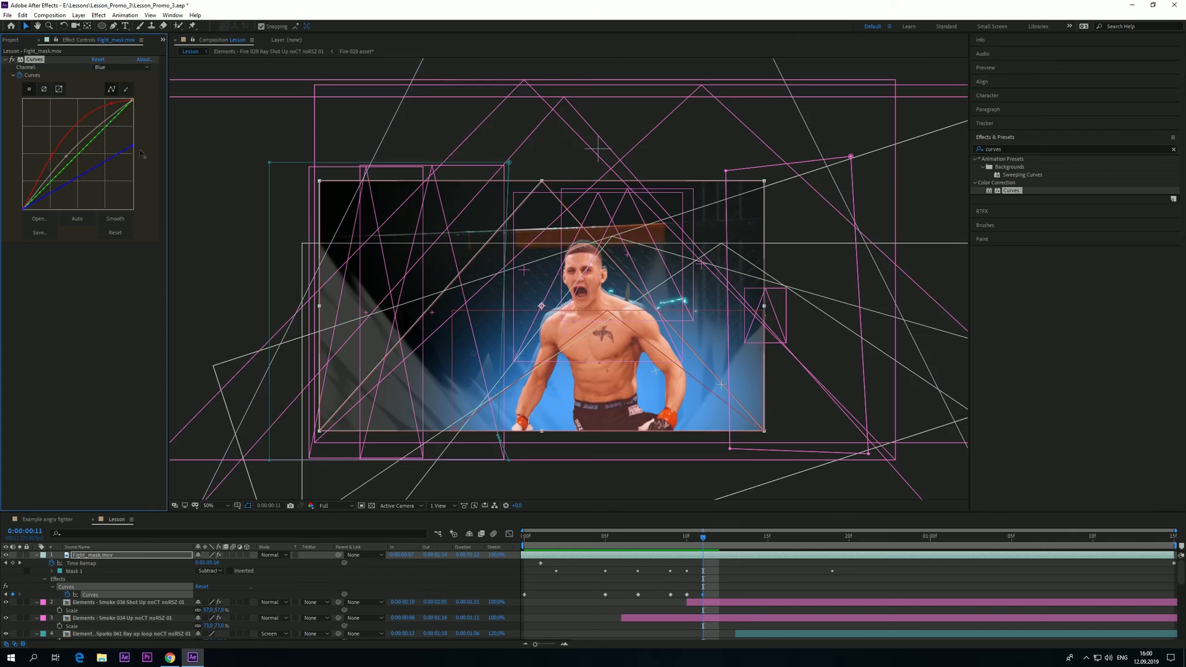
{"action": "left_click_drag", "start_coordinate": [84, 180], "coordinate": [142, 194]}
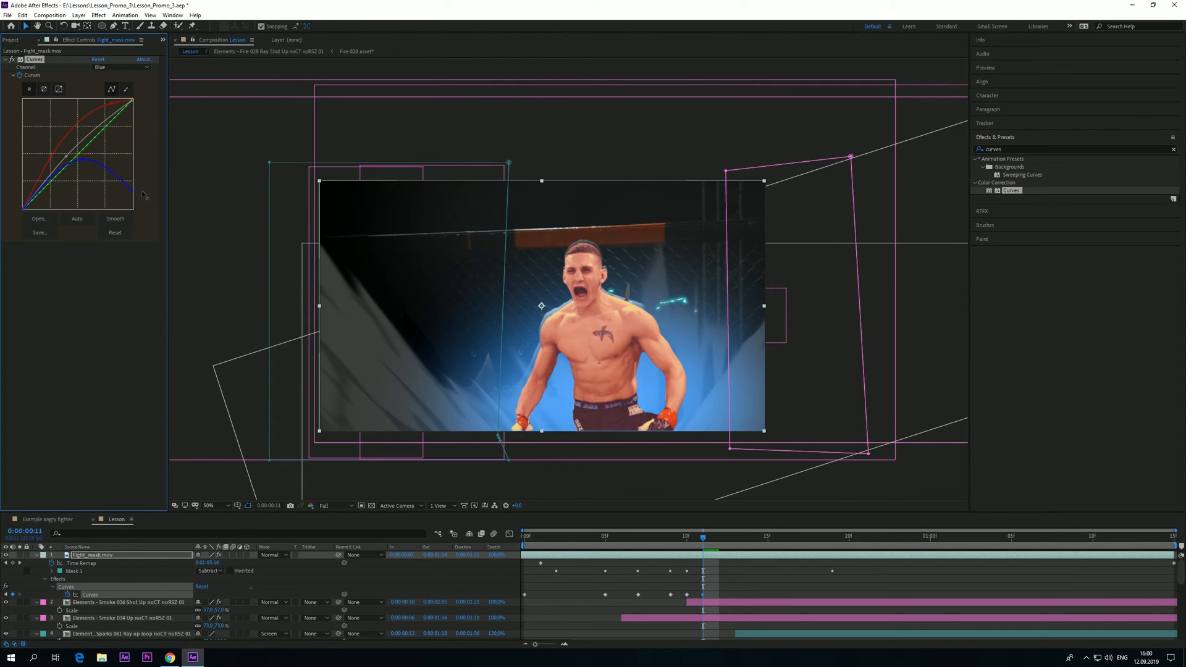
{"action": "left_click_drag", "start_coordinate": [82, 159], "coordinate": [86, 168]}
{"action": "left_click_drag", "start_coordinate": [86, 170], "coordinate": [86, 172]}
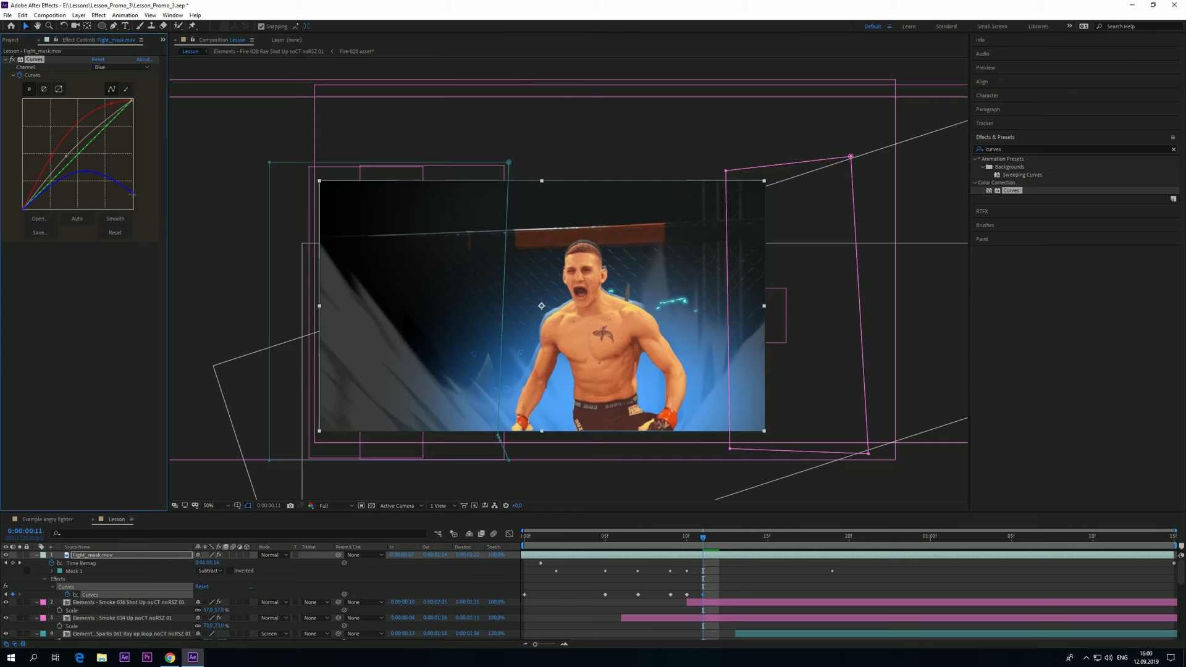
{"action": "left_click_drag", "start_coordinate": [138, 206], "coordinate": [139, 202]}
Play back the composition from the start to check the fighter's white flash and orange tint
{"action": "left_click_drag", "start_coordinate": [608, 540], "coordinate": [511, 538]}
{"action": "key", "text": "space"}
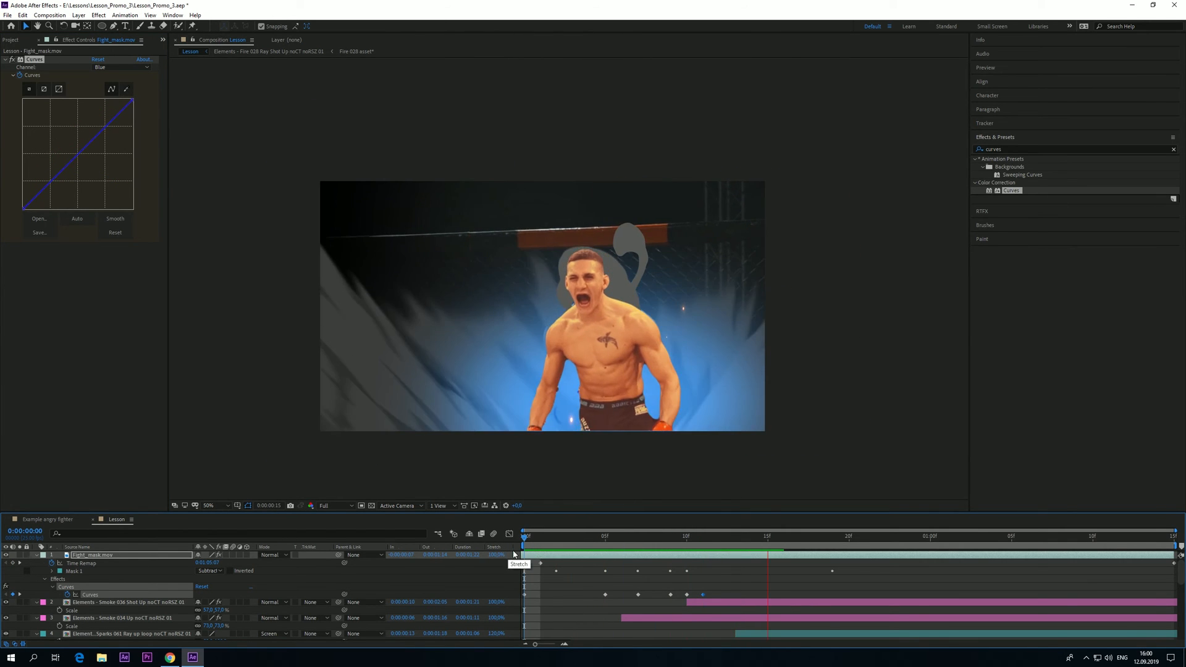
{"action": "left_click", "coordinate": [542, 545]}
{"action": "key", "text": "space"}
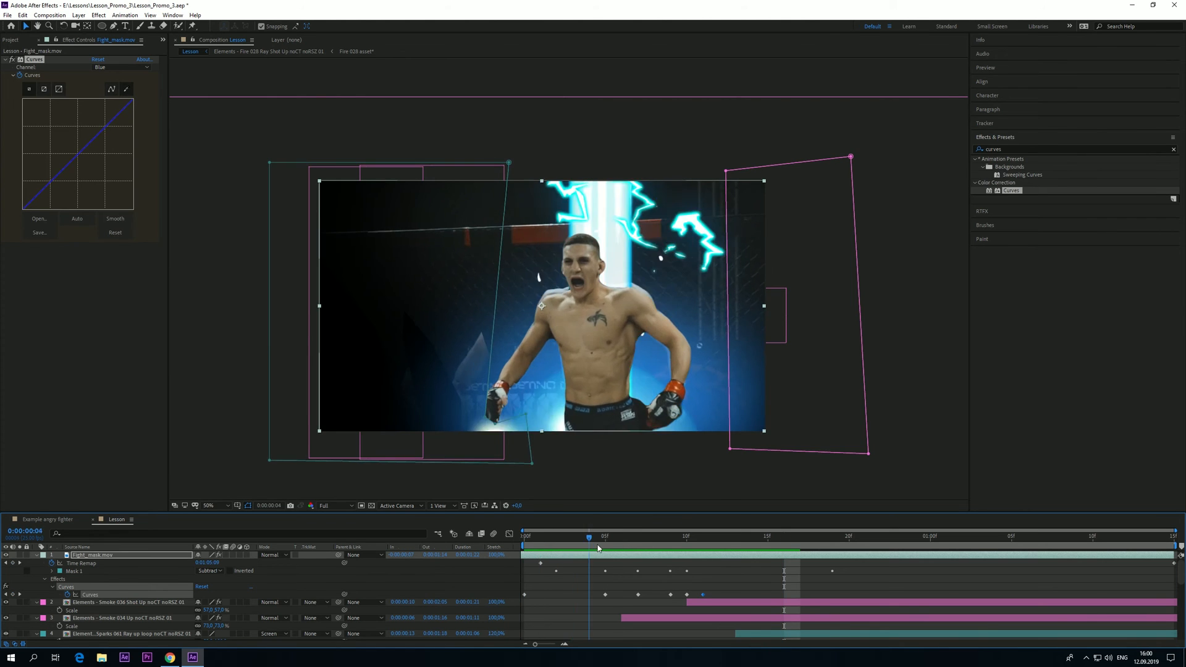
Duplicate the Fight_mask.mov layer and remove the Curves effect from the upper copy
{"action": "left_click", "coordinate": [545, 585]}
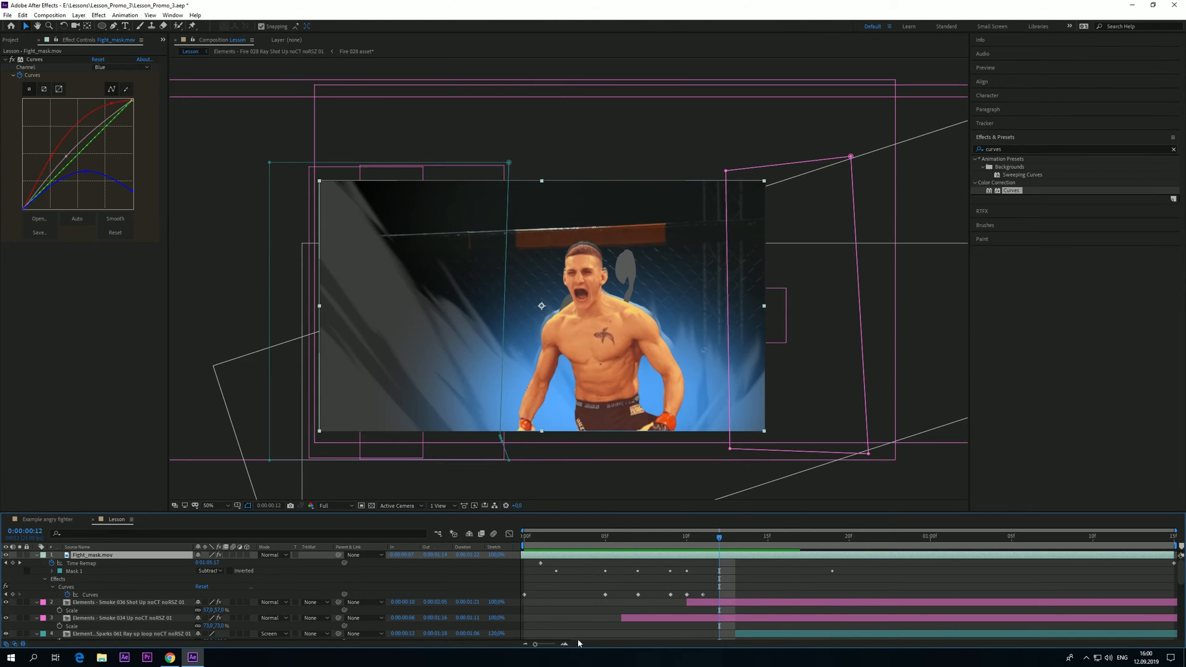
{"action": "key", "text": "ctrl+d"}
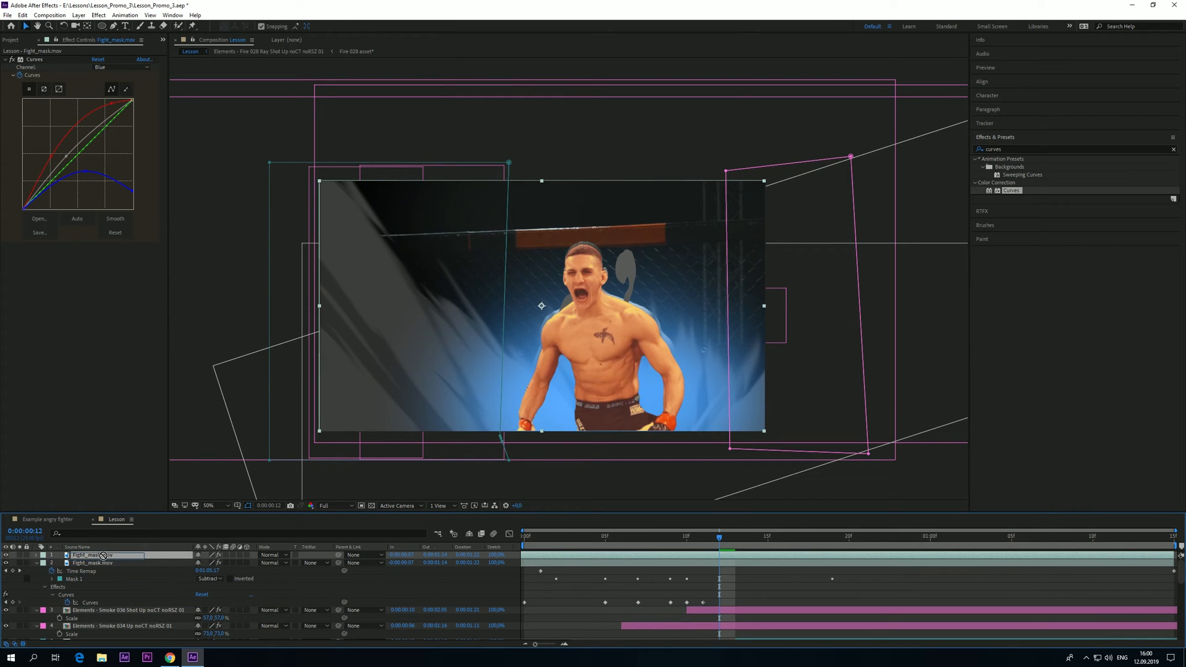
{"action": "left_click", "coordinate": [38, 60]}
{"action": "key", "text": "Delete"}
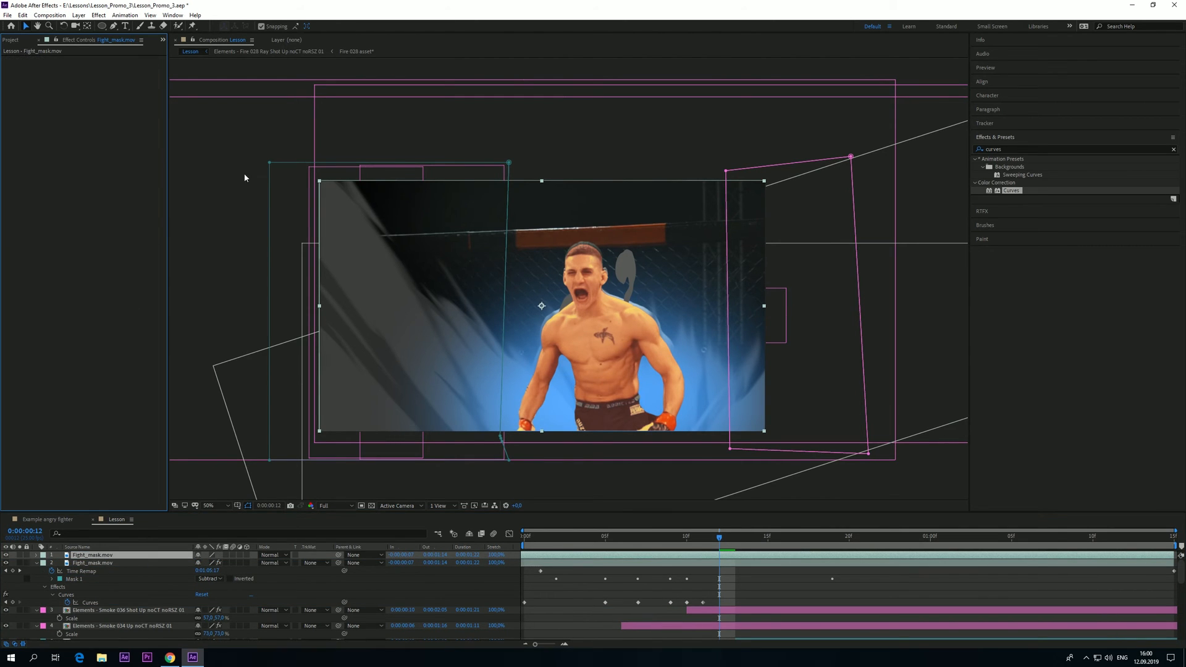
Apply the Fill effect to the upper Fight_mask.mov copy and set its colour to light yellow FFE178
{"action": "left_click", "coordinate": [993, 149]}
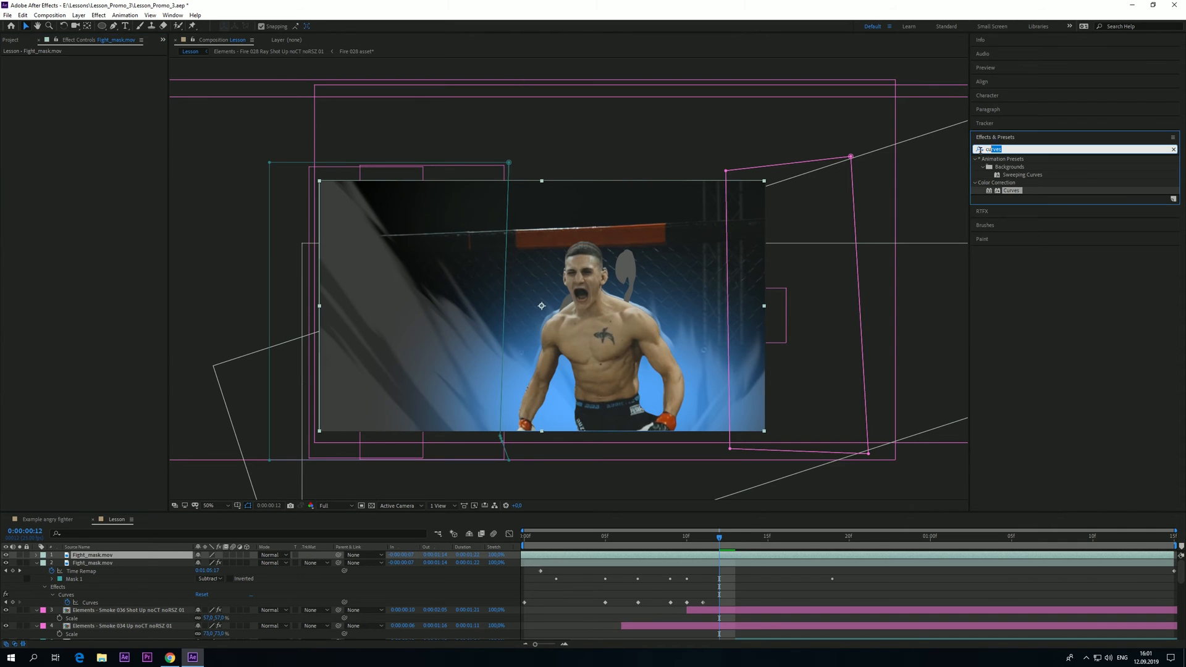
{"action": "type", "text": "fill"}
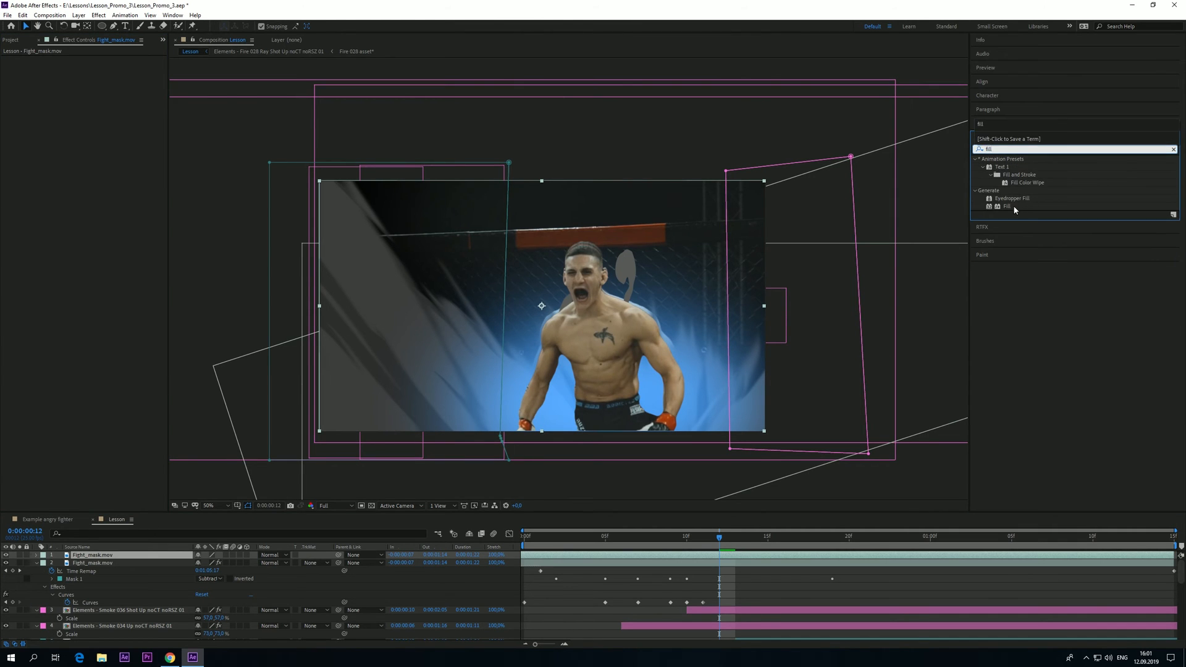
{"action": "left_click_drag", "start_coordinate": [1014, 208], "coordinate": [165, 554]}
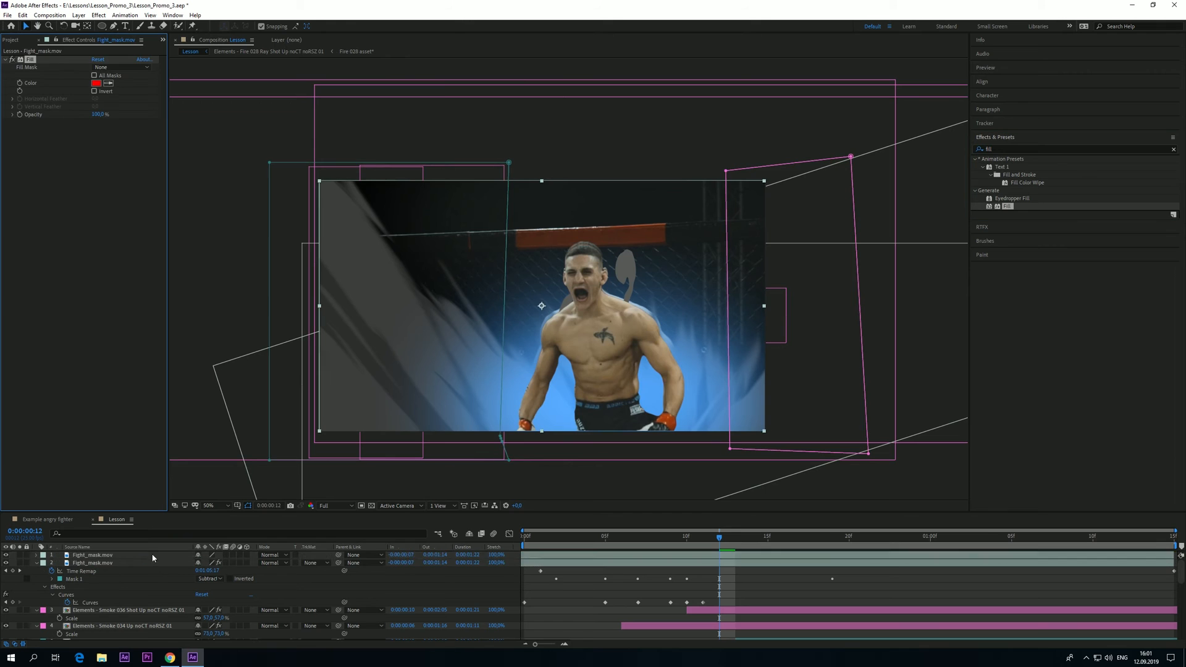
{"action": "left_click", "coordinate": [96, 83]}
{"action": "left_click_drag", "start_coordinate": [302, 449], "coordinate": [307, 438]}
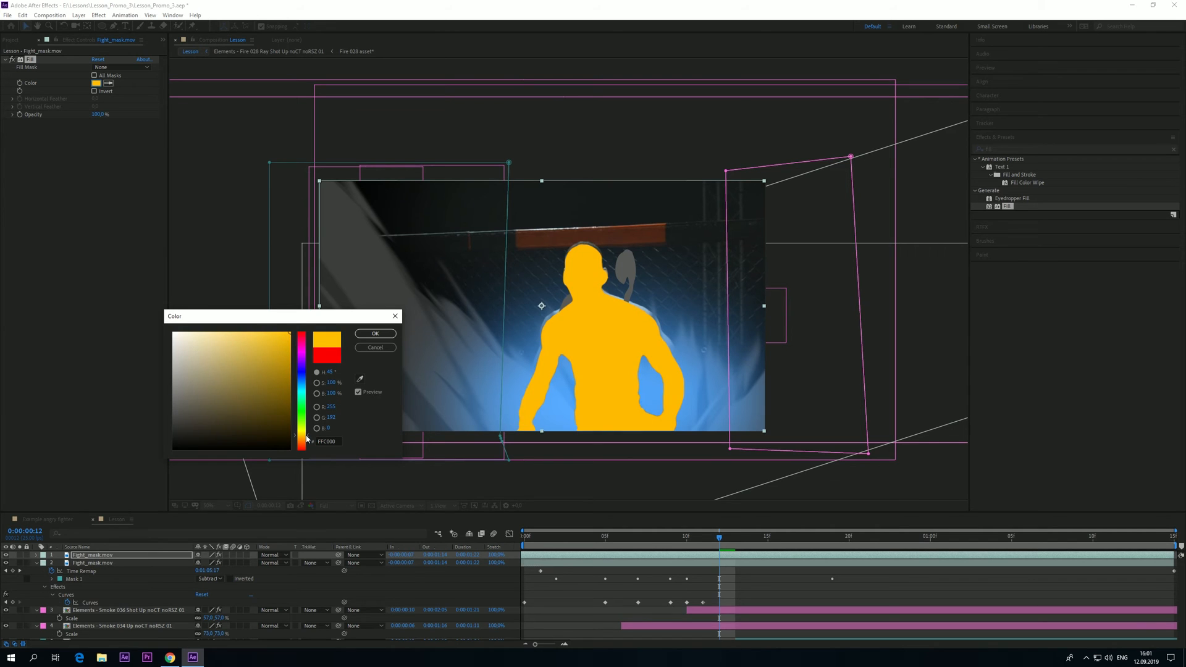
{"action": "left_click_drag", "start_coordinate": [237, 328], "coordinate": [234, 325]}
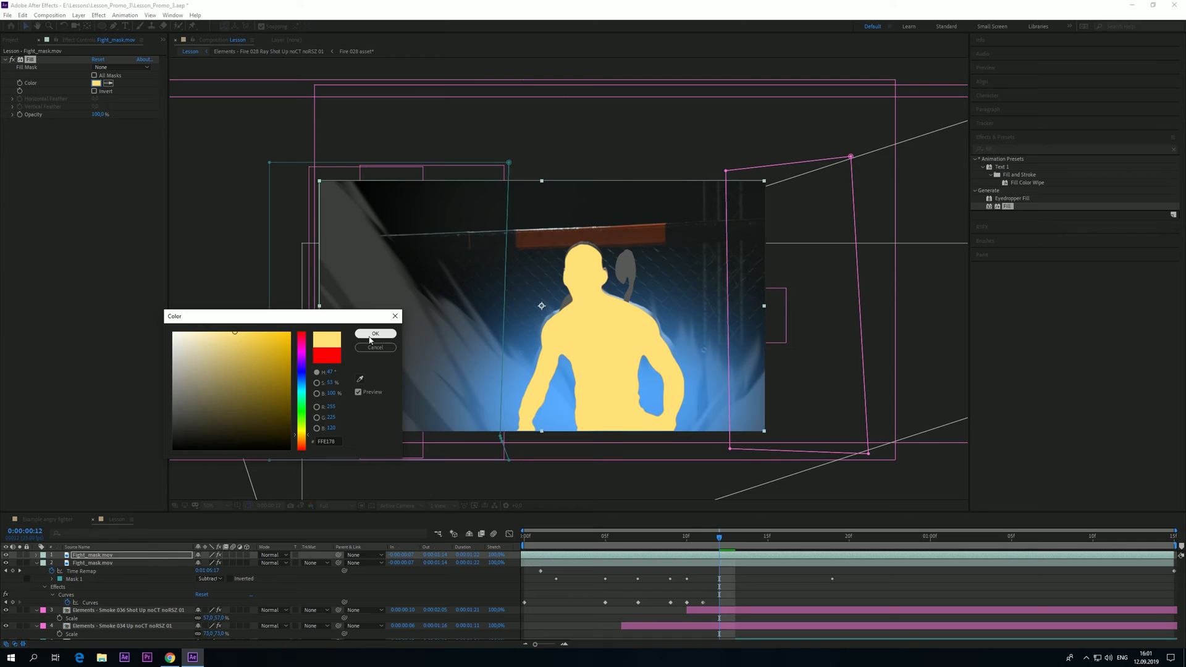
{"action": "left_click_drag", "start_coordinate": [325, 318], "coordinate": [345, 319]}
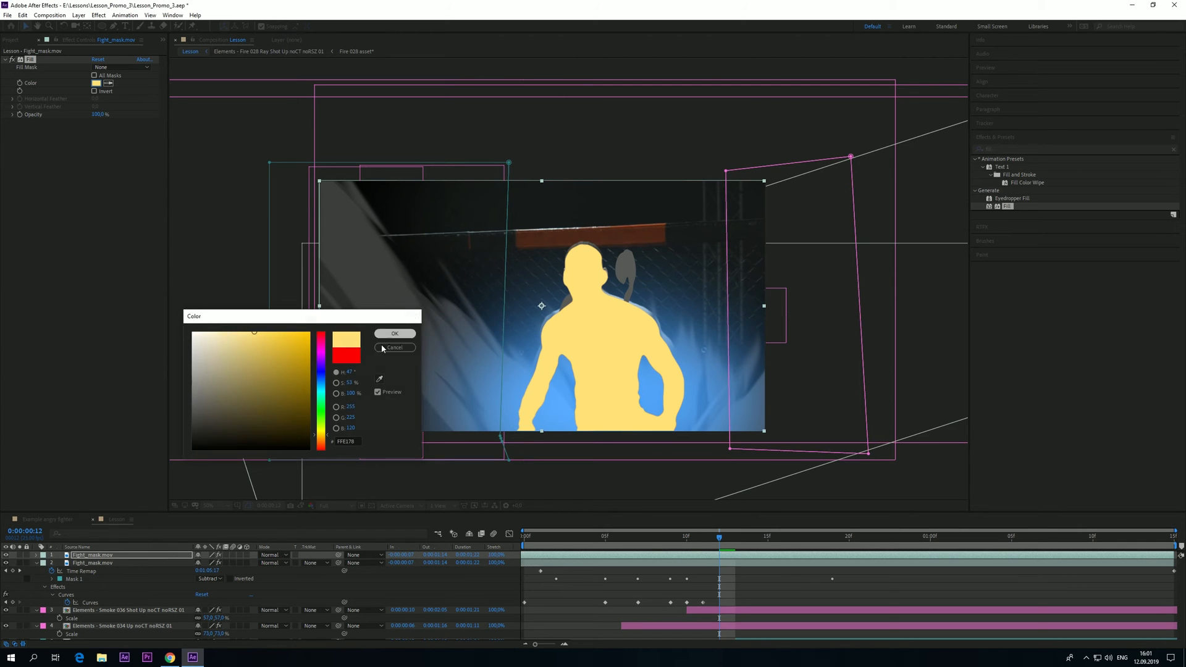
{"action": "left_click", "coordinate": [395, 333]}
Place the yellow copy beneath the tinted fighter layer, offset slightly upward as a rim, and play back from the start
{"action": "left_click_drag", "start_coordinate": [98, 557], "coordinate": [99, 606]}
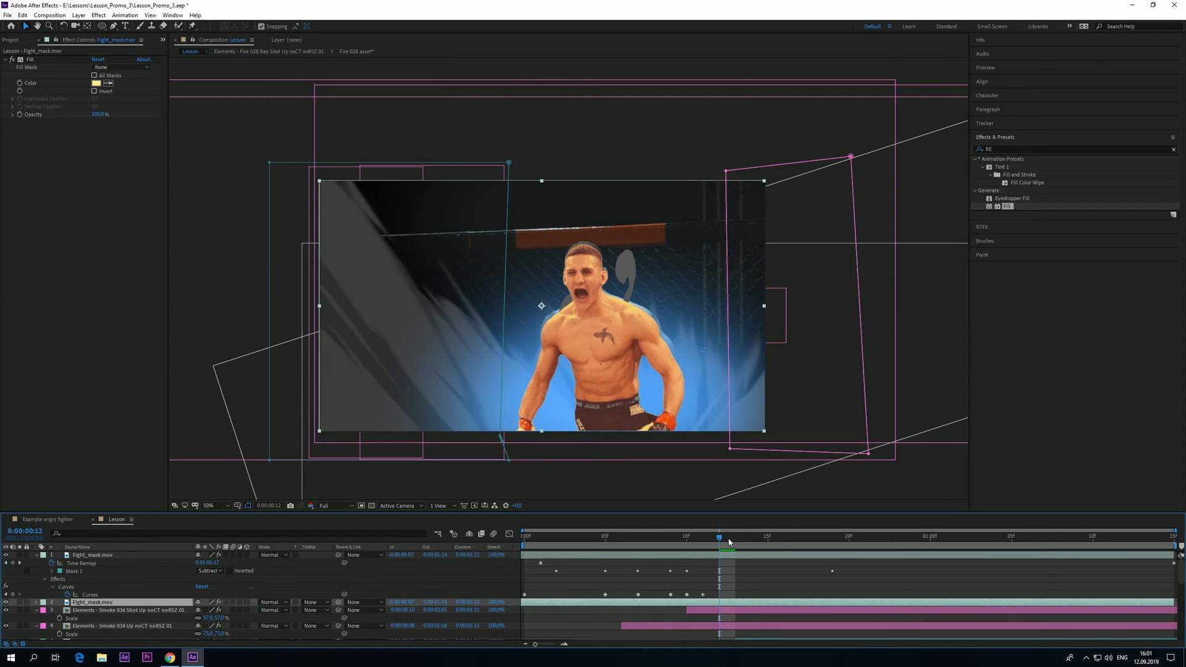
{"action": "left_click", "coordinate": [729, 542]}
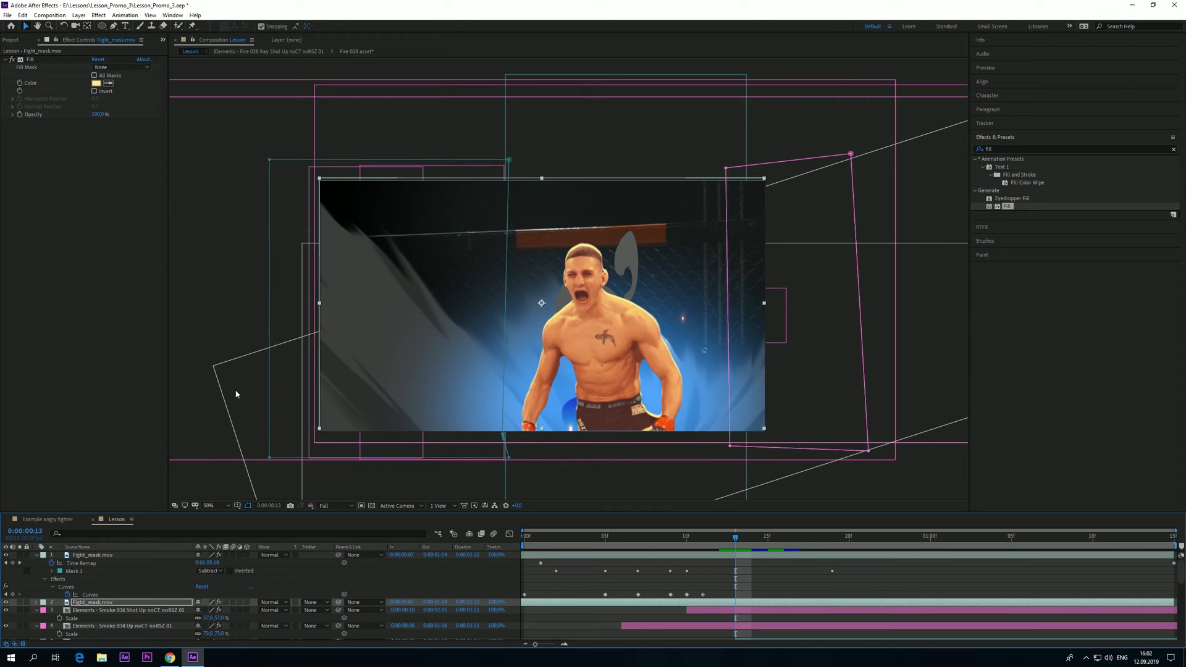
{"action": "left_click_drag", "start_coordinate": [662, 541], "coordinate": [424, 572]}
{"action": "key", "text": "space"}
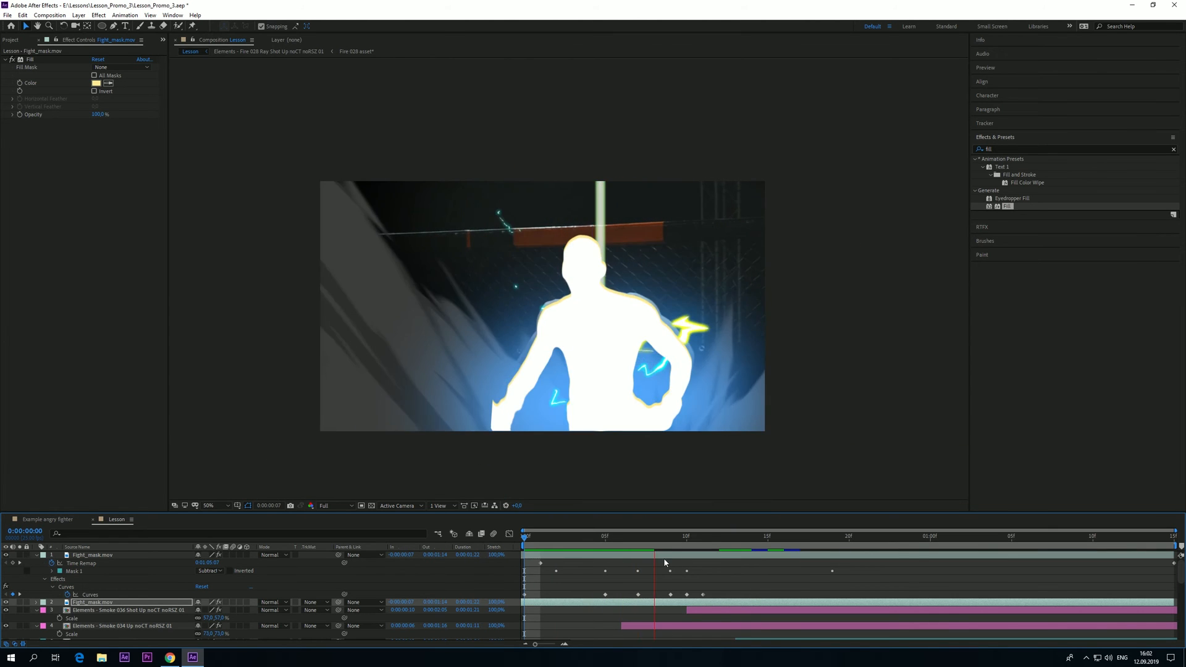
{"action": "left_click", "coordinate": [687, 538]}
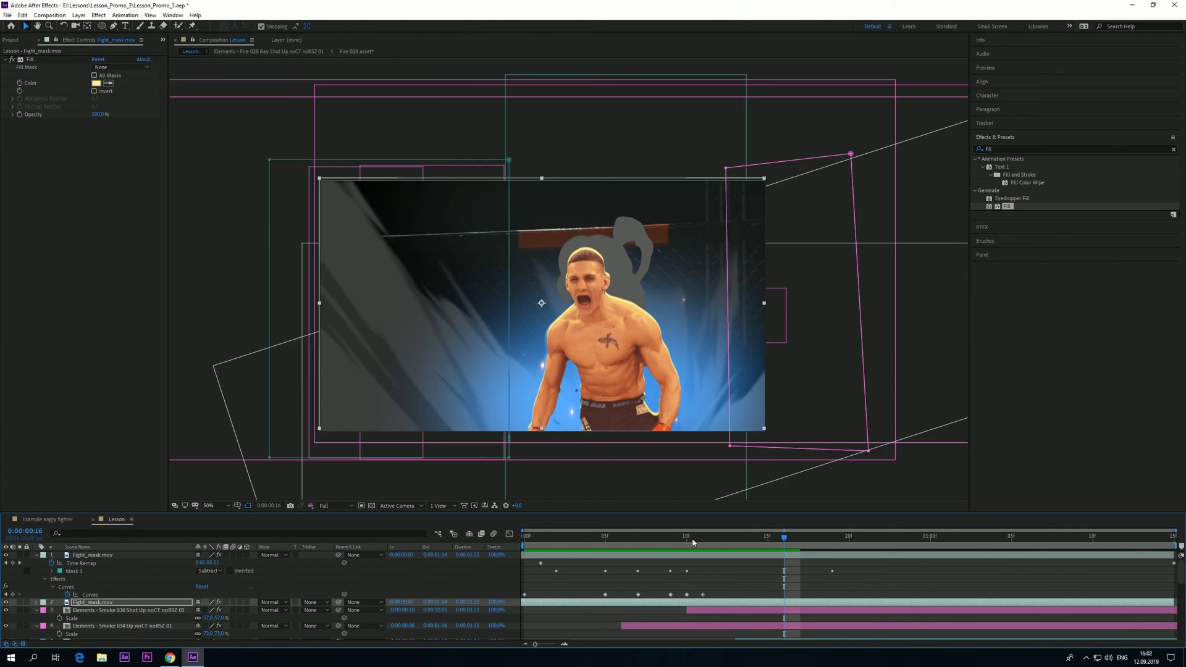
Trim the yellow rim layer so that it starts at frame 13
{"action": "left_click_drag", "start_coordinate": [689, 540], "coordinate": [772, 542]}
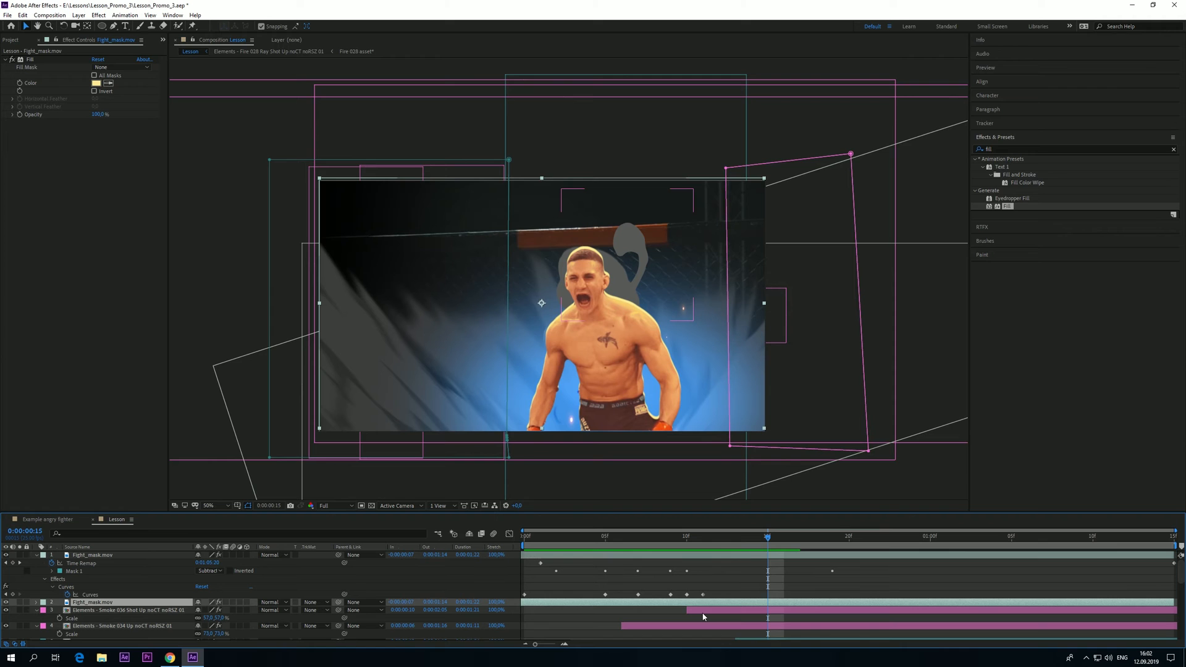
{"action": "key", "text": "alt+bracketleft"}
{"action": "left_click_drag", "start_coordinate": [748, 543], "coordinate": [719, 542]}
{"action": "left_click_drag", "start_coordinate": [755, 603], "coordinate": [731, 603]}
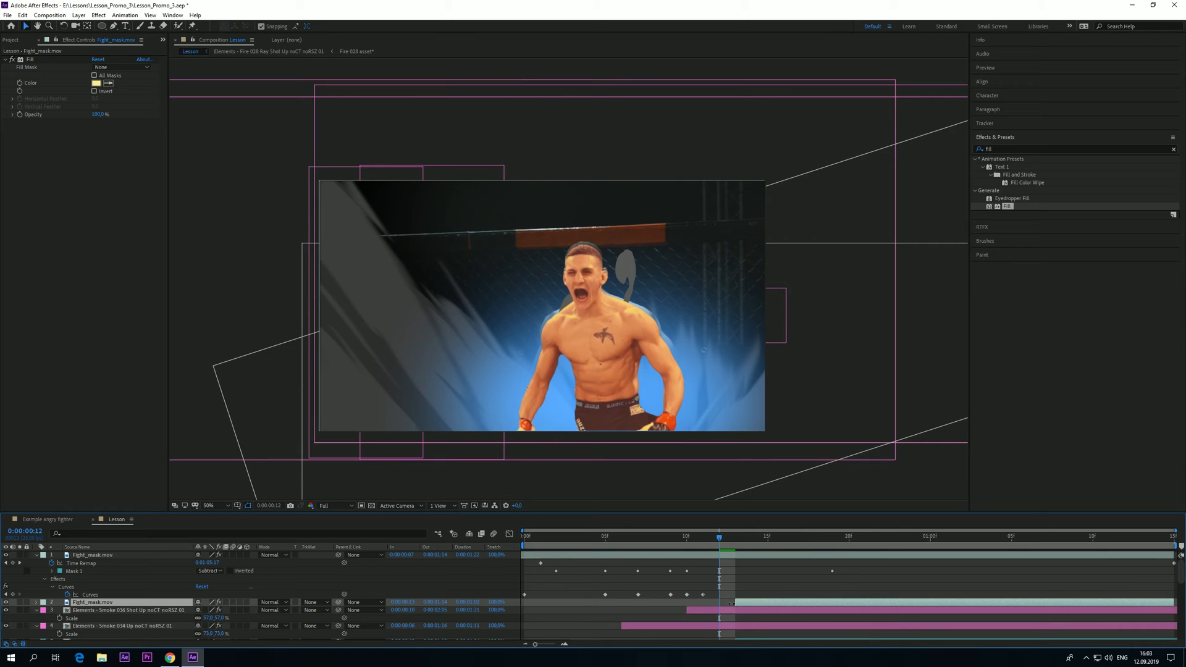
{"action": "left_click_drag", "start_coordinate": [719, 542], "coordinate": [752, 540]}
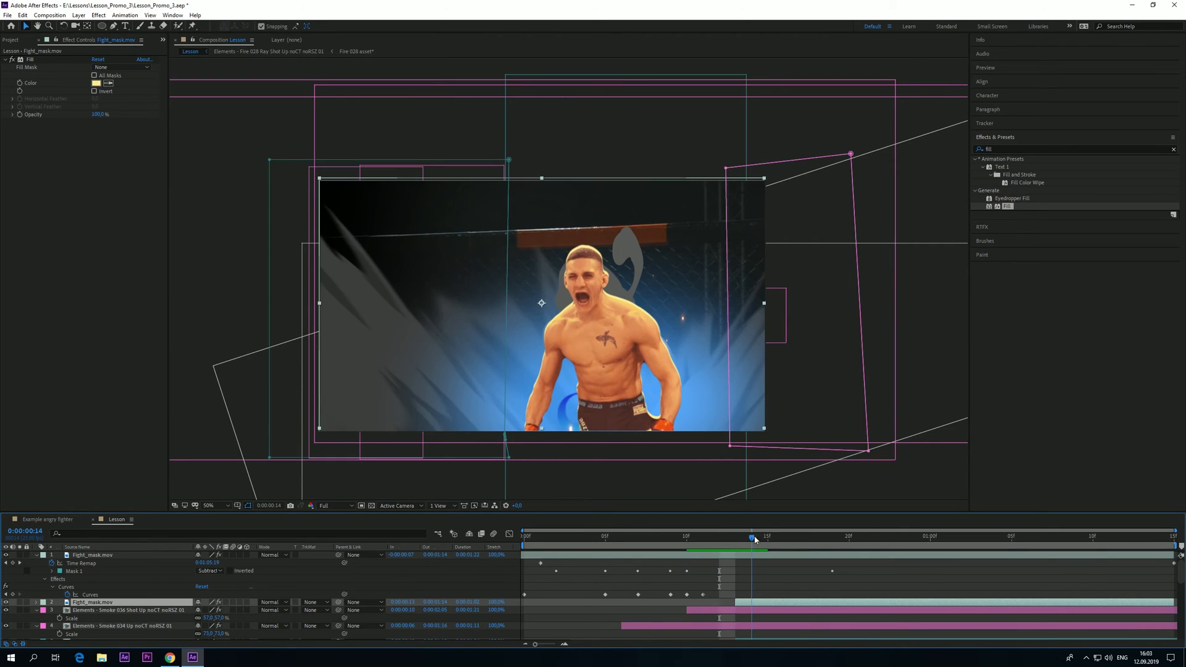
At frame 10, duplicate the tinted fighter layer again and delete the Curves effect from the new top copy
{"action": "left_click_drag", "start_coordinate": [752, 541], "coordinate": [686, 540]}
{"action": "left_click", "coordinate": [132, 555]}
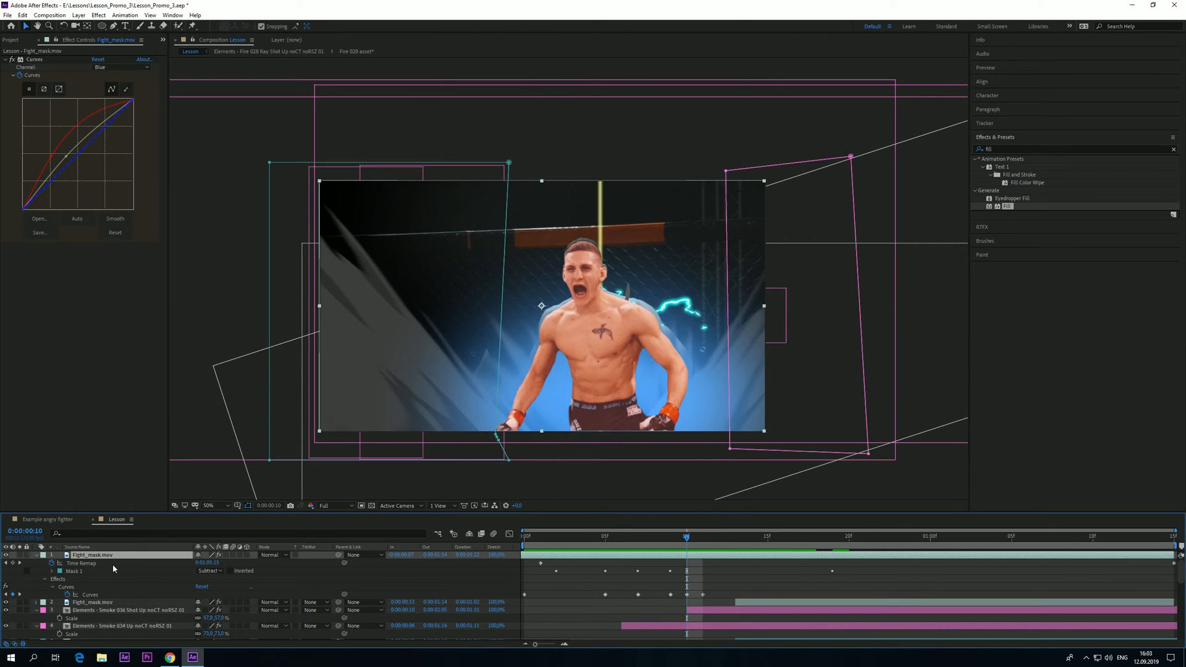
{"action": "key", "text": "ctrl+d"}
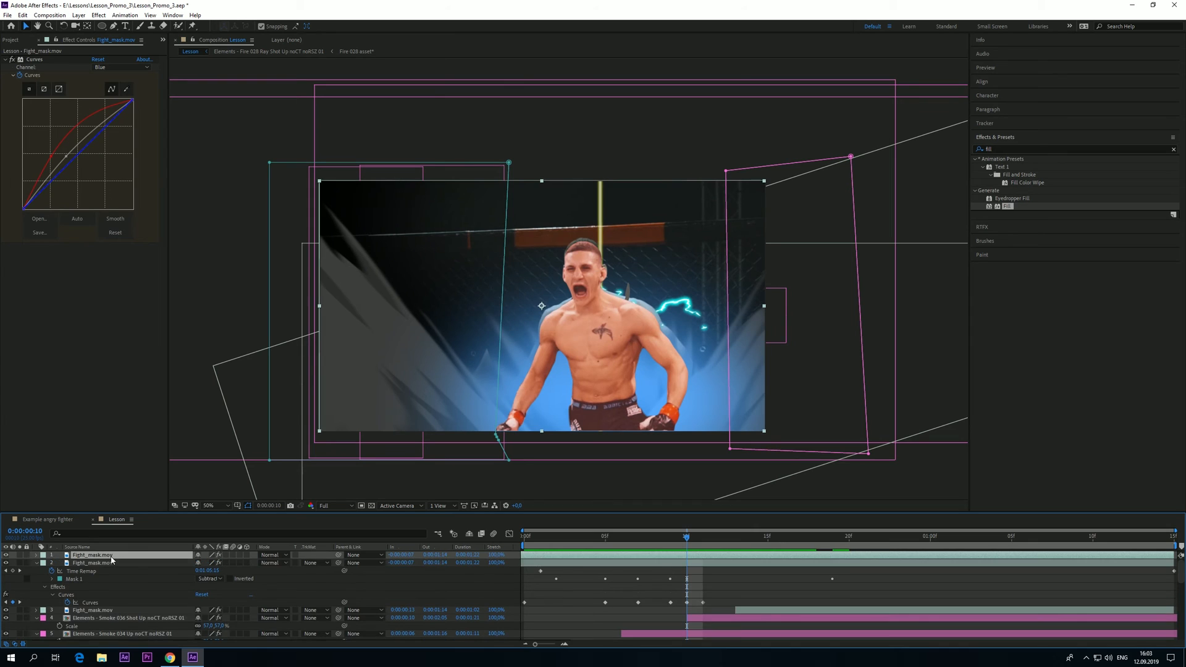
{"action": "mouse_move", "coordinate": [111, 561]}
{"action": "left_mouse_down"}
{"action": "mouse_move", "coordinate": [107, 619]}
{"action": "mouse_move", "coordinate": [118, 548]}
{"action": "mouse_move", "coordinate": [113, 563]}
{"action": "left_mouse_up"}
{"action": "left_click", "coordinate": [42, 69]}
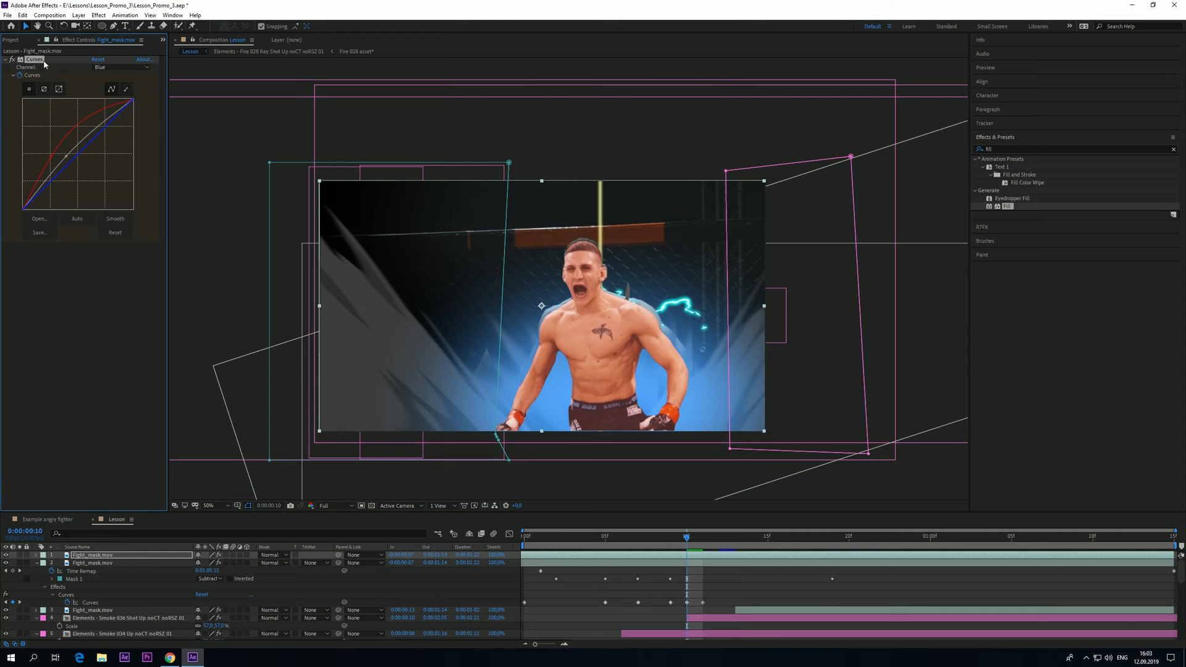
{"action": "key", "text": "Delete"}
Apply a red Fill and a Glow with a radius of about 140 to the top Fight_mask.mov copy
{"action": "left_click_drag", "start_coordinate": [1008, 205], "coordinate": [136, 560]}
{"action": "left_click", "coordinate": [135, 556]}
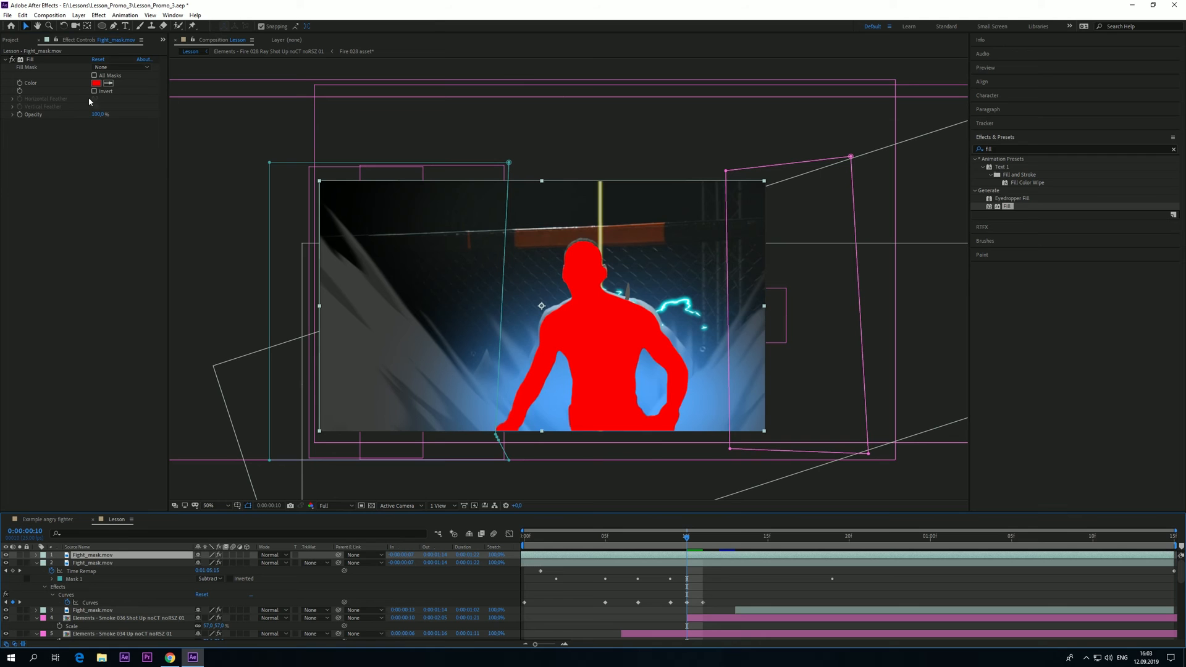
{"action": "left_click", "coordinate": [995, 148]}
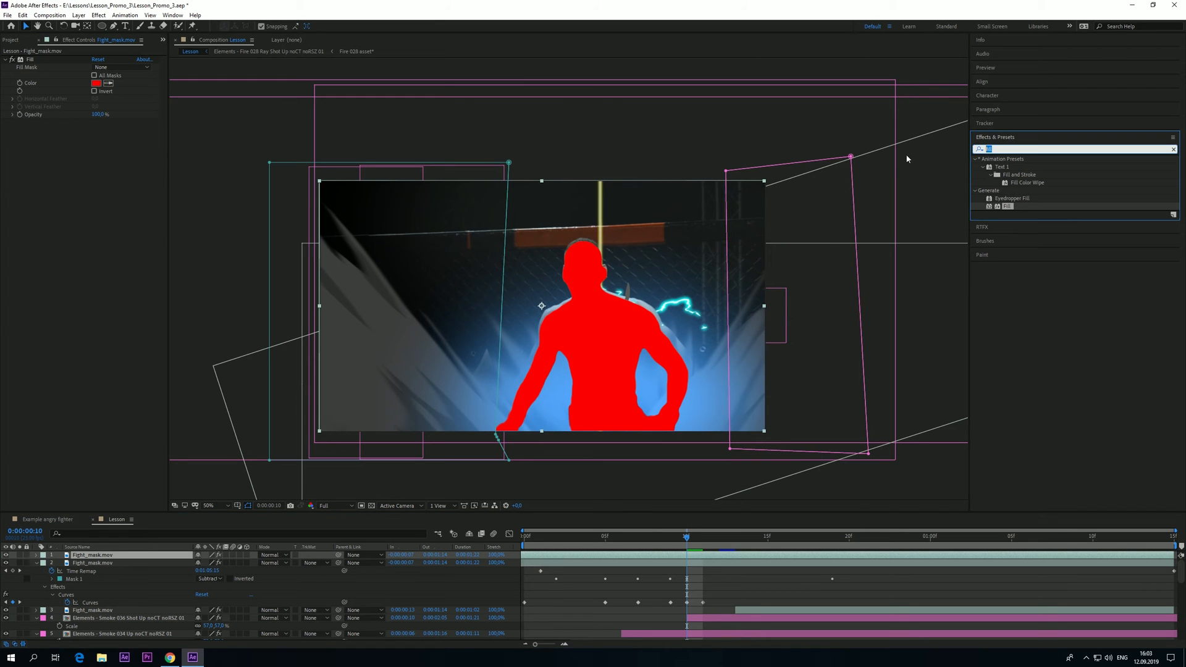
{"action": "type", "text": "glow"}
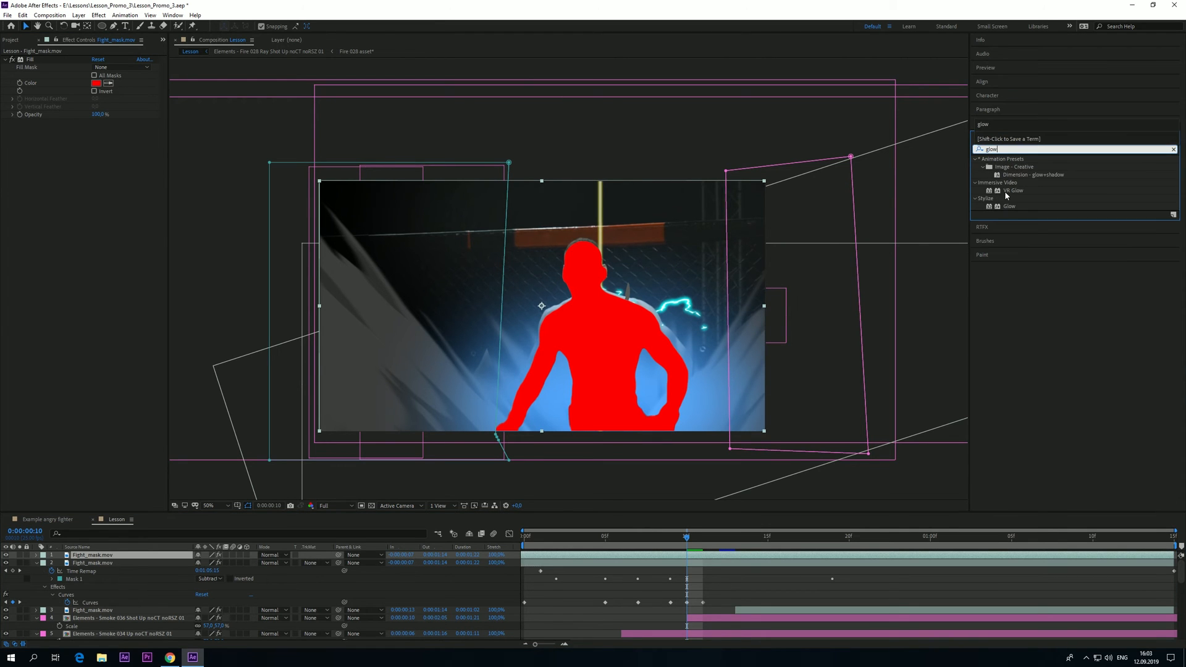
{"action": "left_click_drag", "start_coordinate": [1006, 208], "coordinate": [112, 556]}
{"action": "left_click_drag", "start_coordinate": [96, 146], "coordinate": [157, 146]}
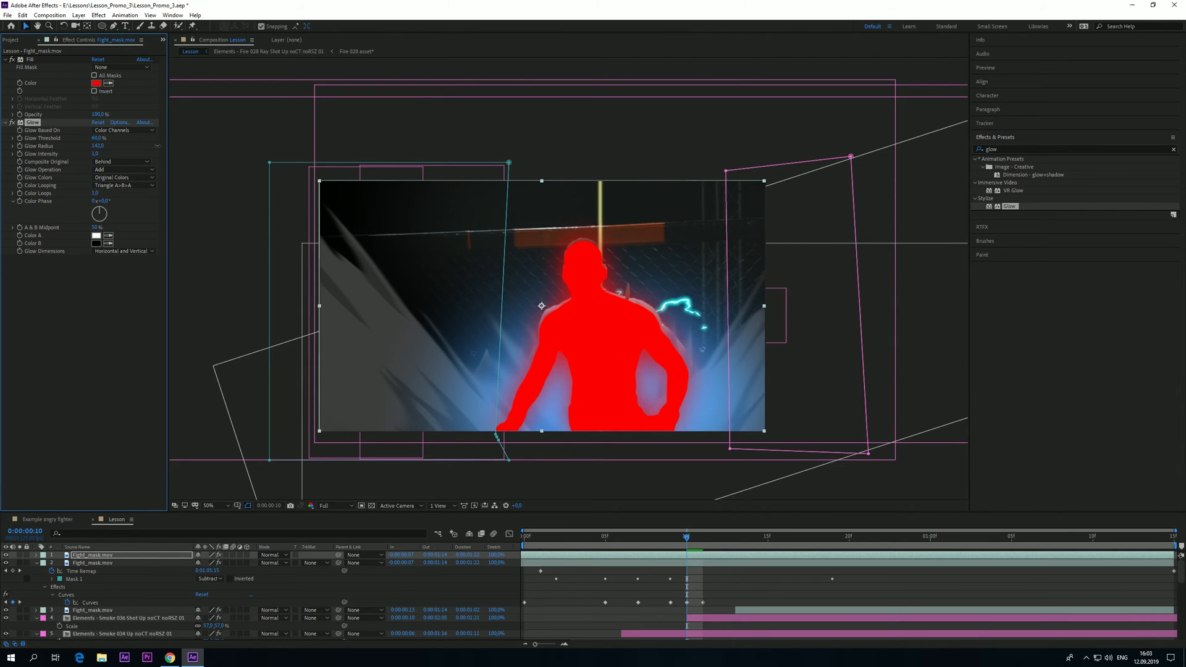
Add Simple Choker between the red copy's Fill and Glow effects and set Choke Matte to 2
{"action": "left_click", "coordinate": [166, 555]}
{"action": "left_click", "coordinate": [1012, 149]}
{"action": "type", "text": "simple"}
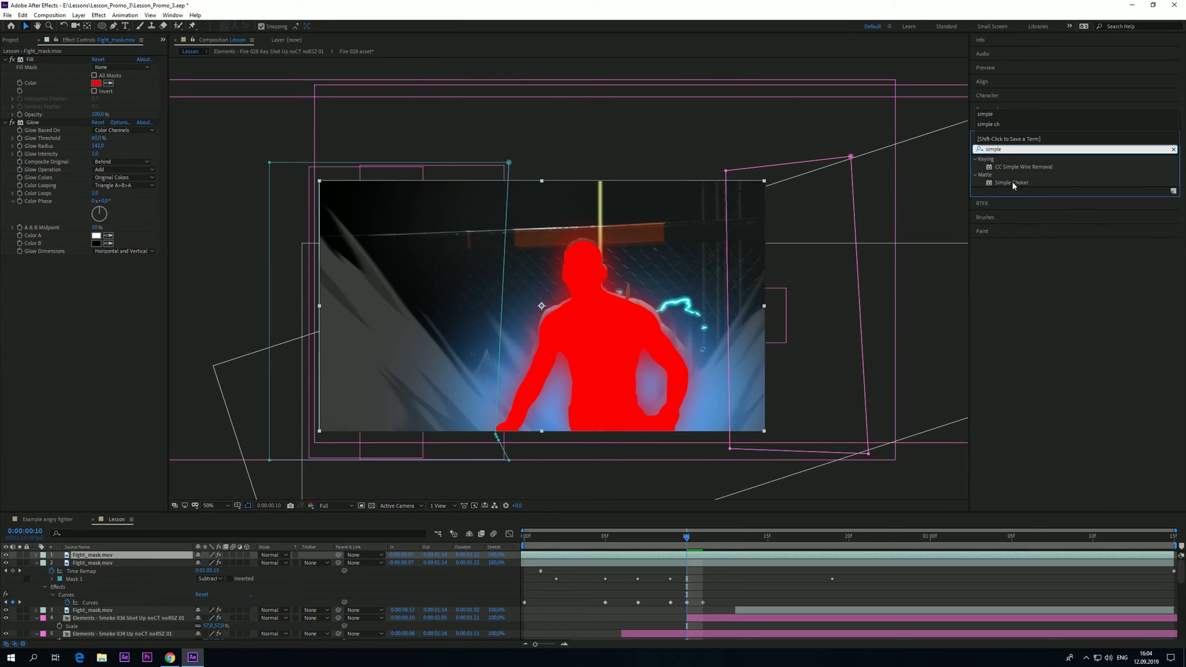
{"action": "left_click_drag", "start_coordinate": [1013, 184], "coordinate": [50, 113]}
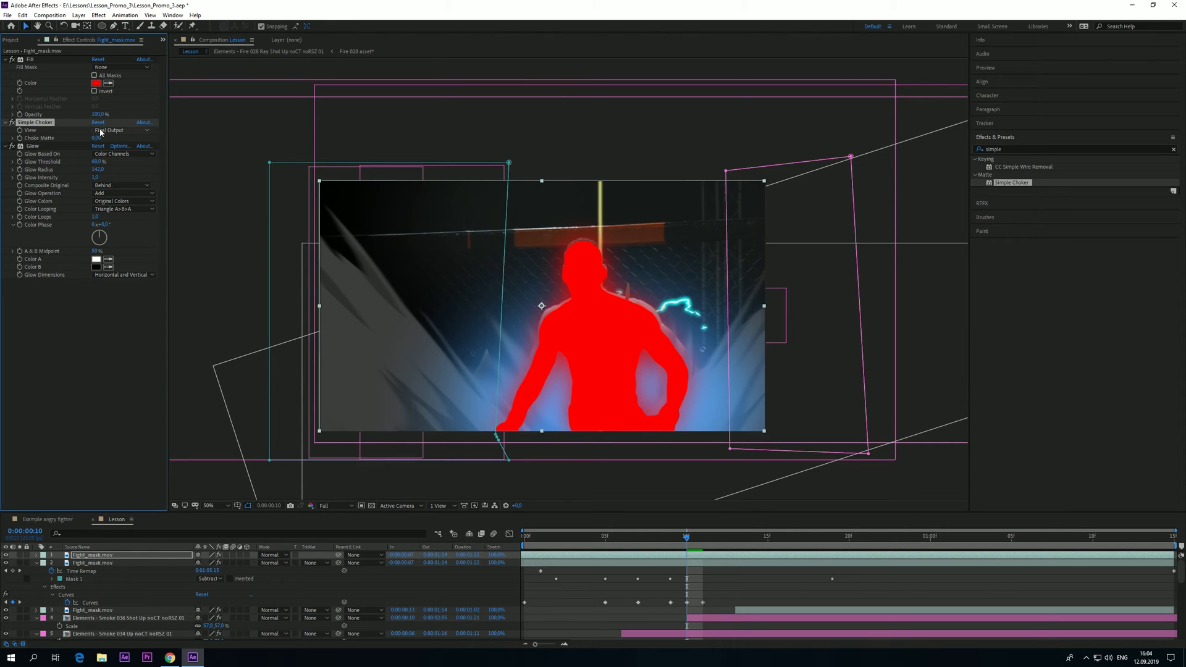
{"action": "mouse_move", "coordinate": [96, 139]}
{"action": "left_mouse_down"}
{"action": "mouse_move", "coordinate": [125, 147]}
{"action": "mouse_move", "coordinate": [114, 146]}
{"action": "left_mouse_up"}
{"action": "left_click", "coordinate": [153, 420]}
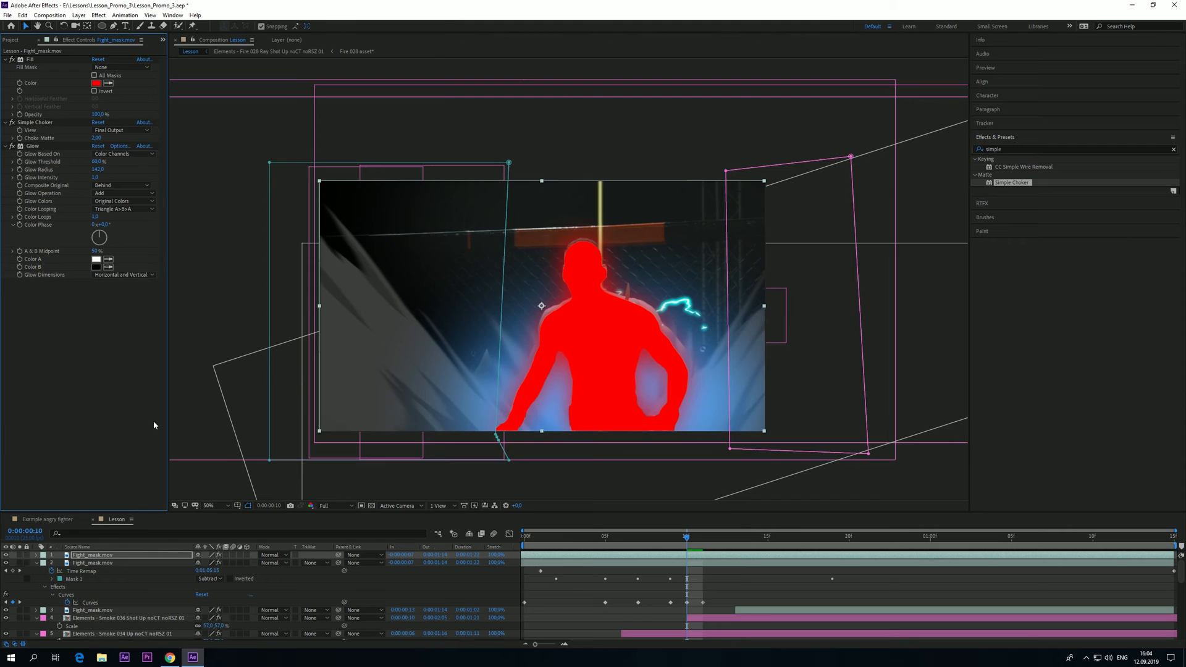
Move the red glow copy beneath the yellow rim layer and check it at frame 12
{"action": "left_click", "coordinate": [49, 151]}
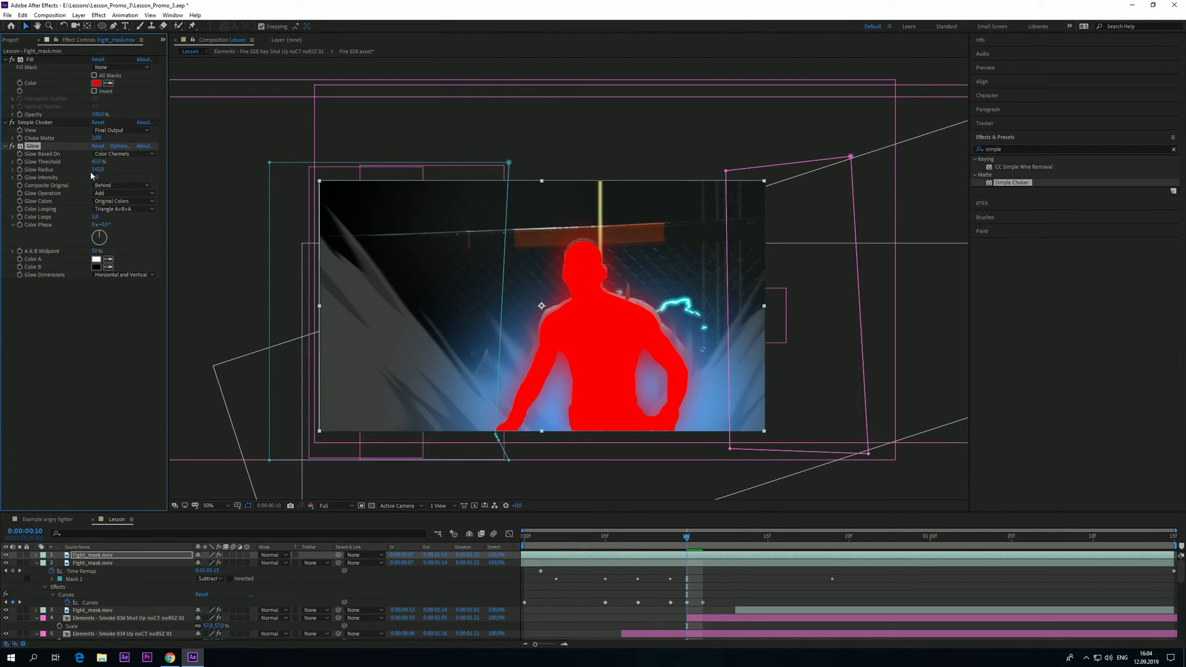
{"action": "left_click_drag", "start_coordinate": [92, 555], "coordinate": [109, 618]}
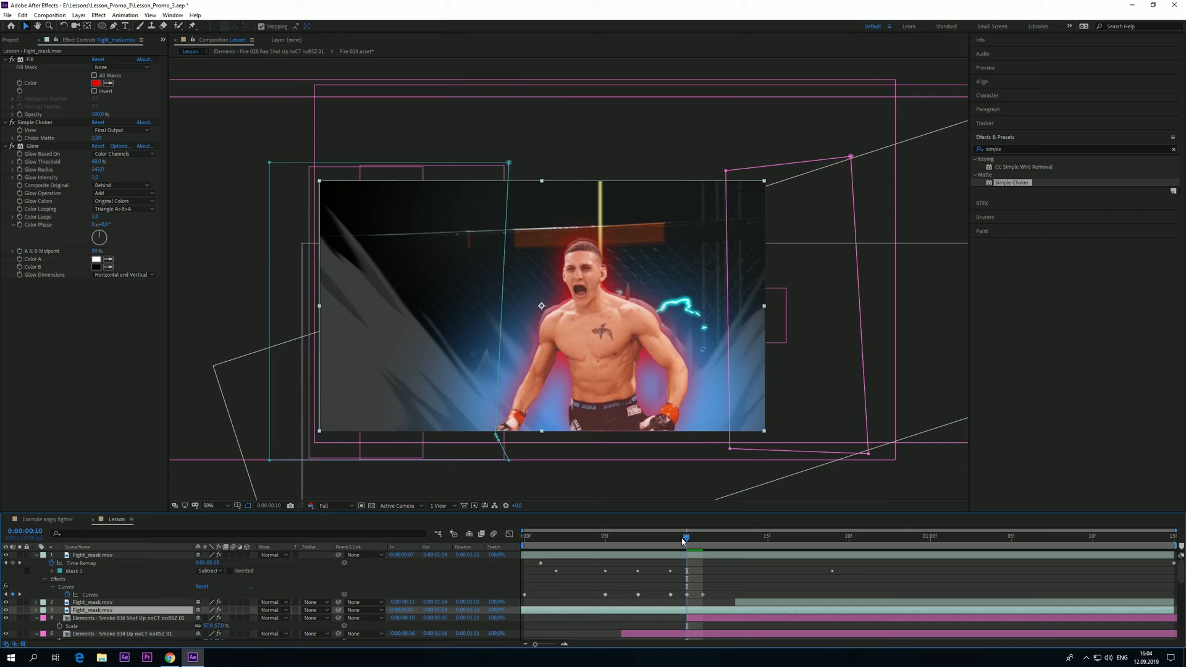
{"action": "left_click", "coordinate": [716, 542]}
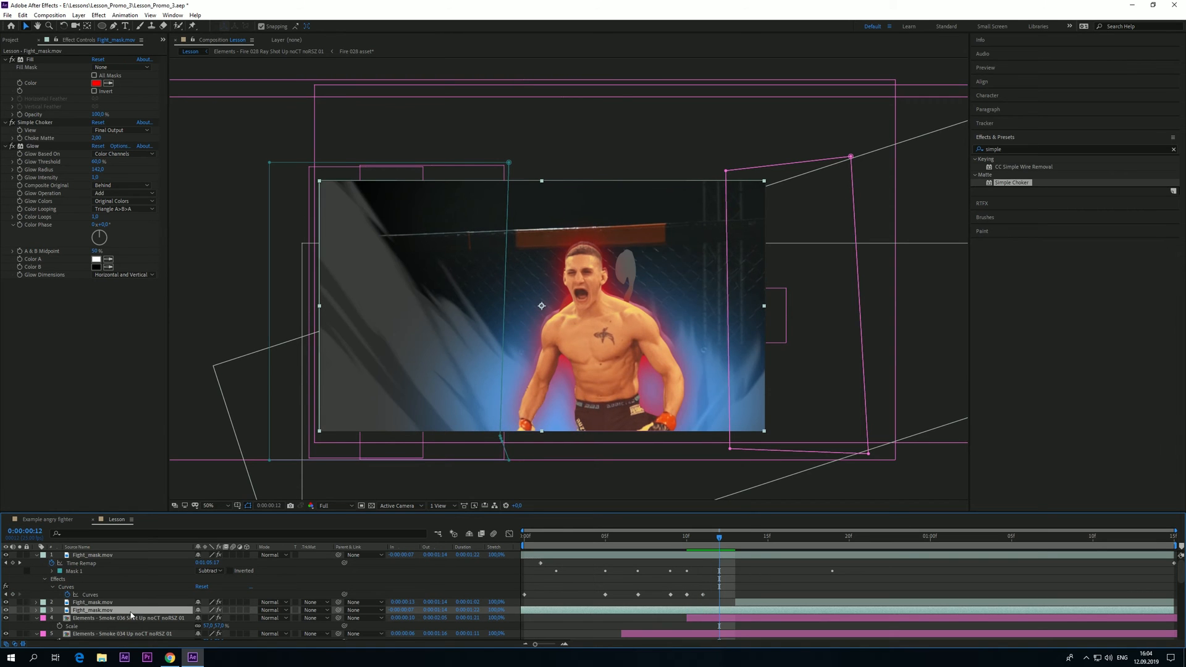
Extend the start of the yellow rim layer back to frame 12
{"action": "left_click", "coordinate": [87, 556]}
{"action": "left_click", "coordinate": [92, 603]}
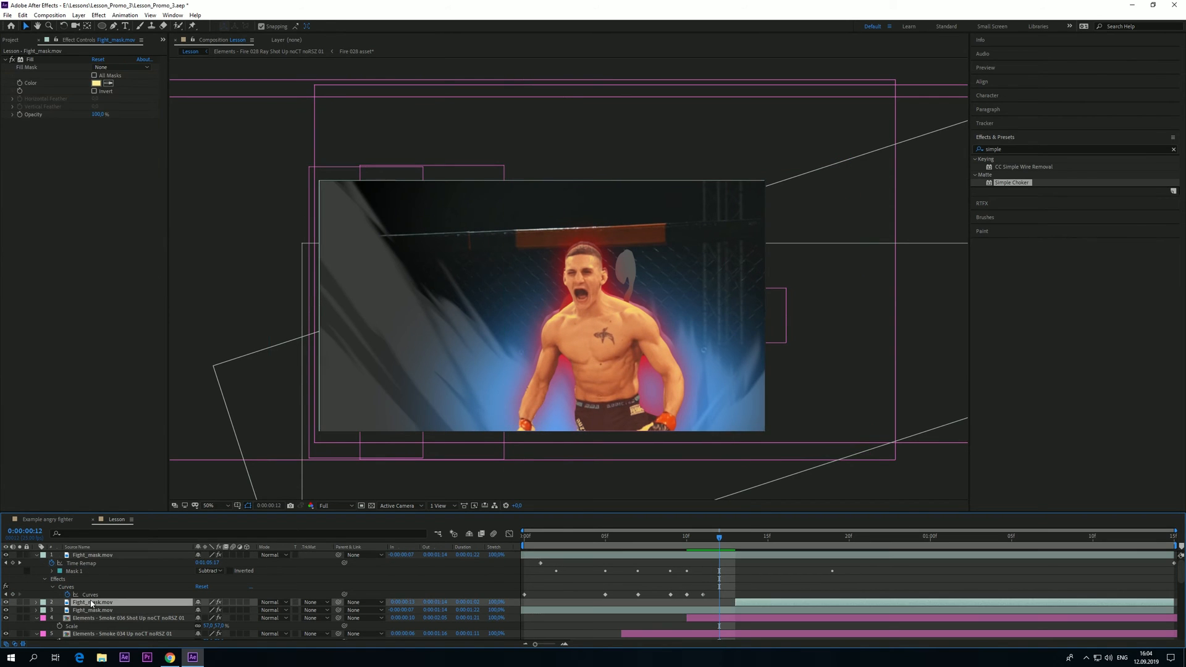
{"action": "left_click", "coordinate": [95, 610]}
{"action": "left_click", "coordinate": [735, 542]}
{"action": "left_click", "coordinate": [723, 543]}
{"action": "left_click_drag", "start_coordinate": [737, 606], "coordinate": [719, 606]}
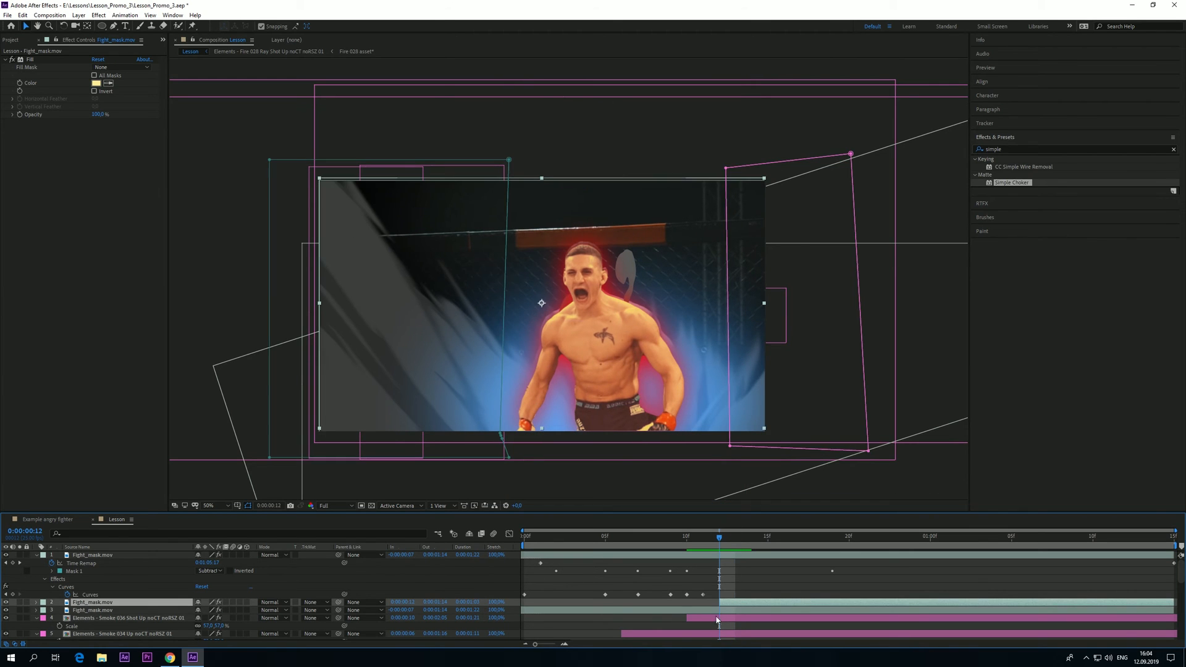
Trim the red glow layer so that it starts at frame 12
{"action": "left_click", "coordinate": [521, 612]}
{"action": "left_click", "coordinate": [689, 612]}
{"action": "key", "text": "alt+bracketleft"}
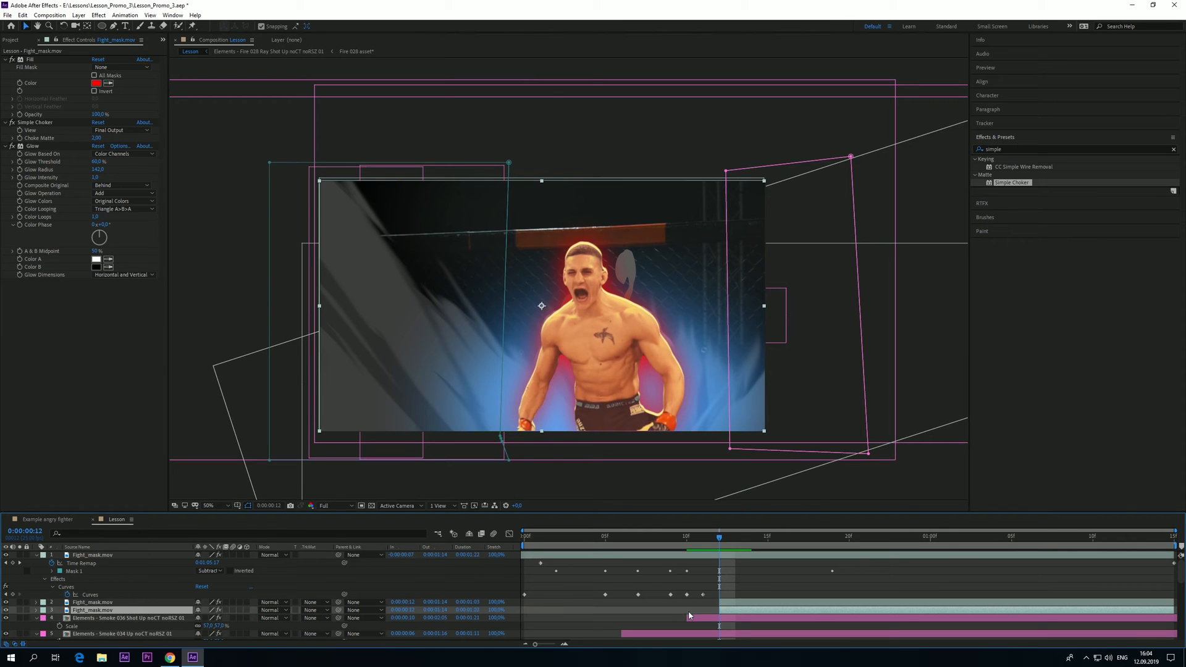
Move the fighter's last Curves keyframe from frame 11 to frame 10 and play back from frame 8
{"action": "left_click", "coordinate": [689, 542]}
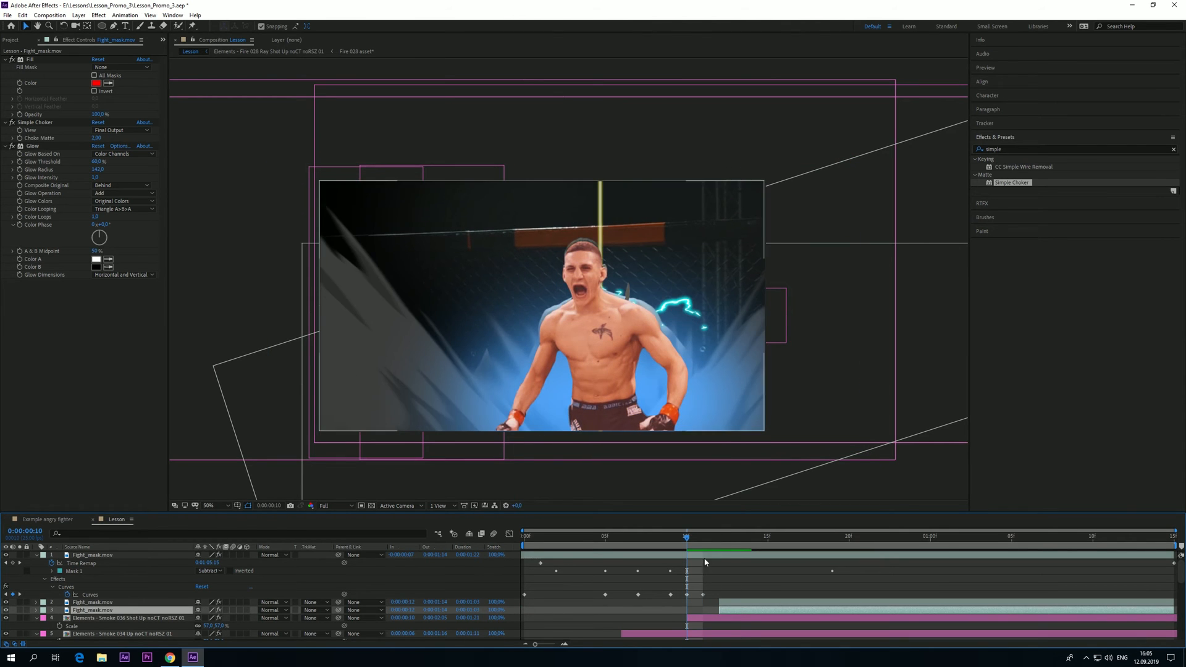
{"action": "mouse_move", "coordinate": [696, 541]}
{"action": "left_mouse_down"}
{"action": "mouse_move", "coordinate": [717, 540]}
{"action": "mouse_move", "coordinate": [665, 548]}
{"action": "mouse_move", "coordinate": [702, 547]}
{"action": "left_mouse_up"}
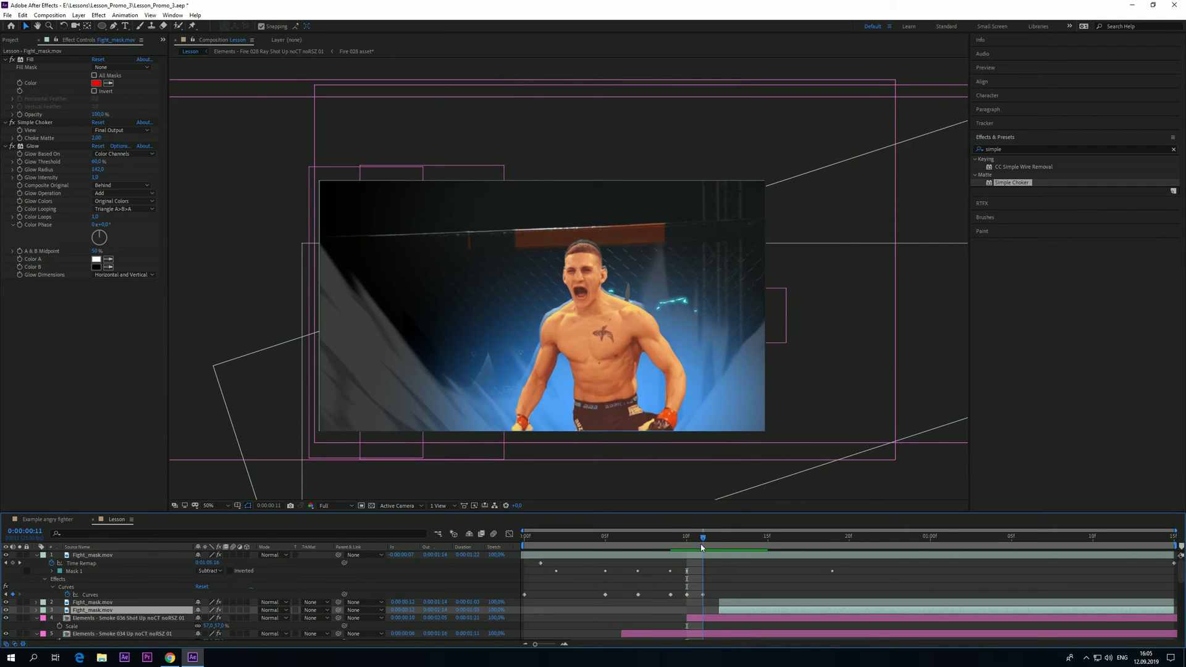
{"action": "left_click", "coordinate": [703, 595]}
{"action": "left_click_drag", "start_coordinate": [685, 543], "coordinate": [654, 547]}
{"action": "key", "text": "space"}
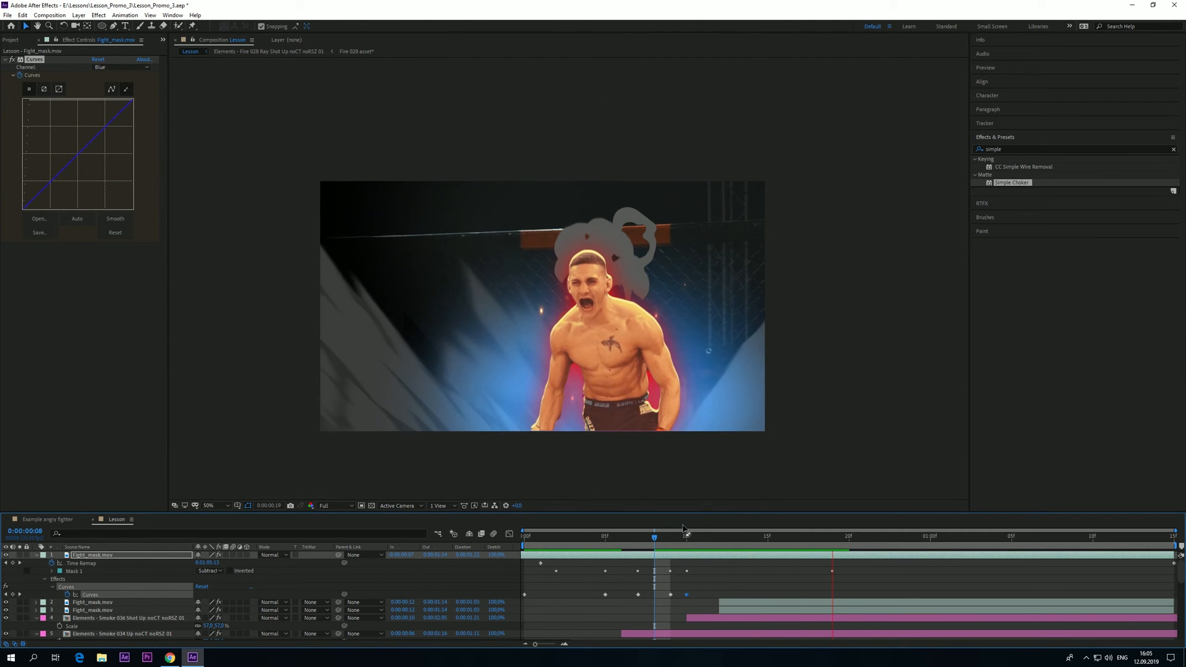
At frame 13, nudge the yellow rim layer slightly down, play back from frame 1, and return to frame 10
{"action": "left_click", "coordinate": [752, 602]}
{"action": "left_click", "coordinate": [735, 539]}
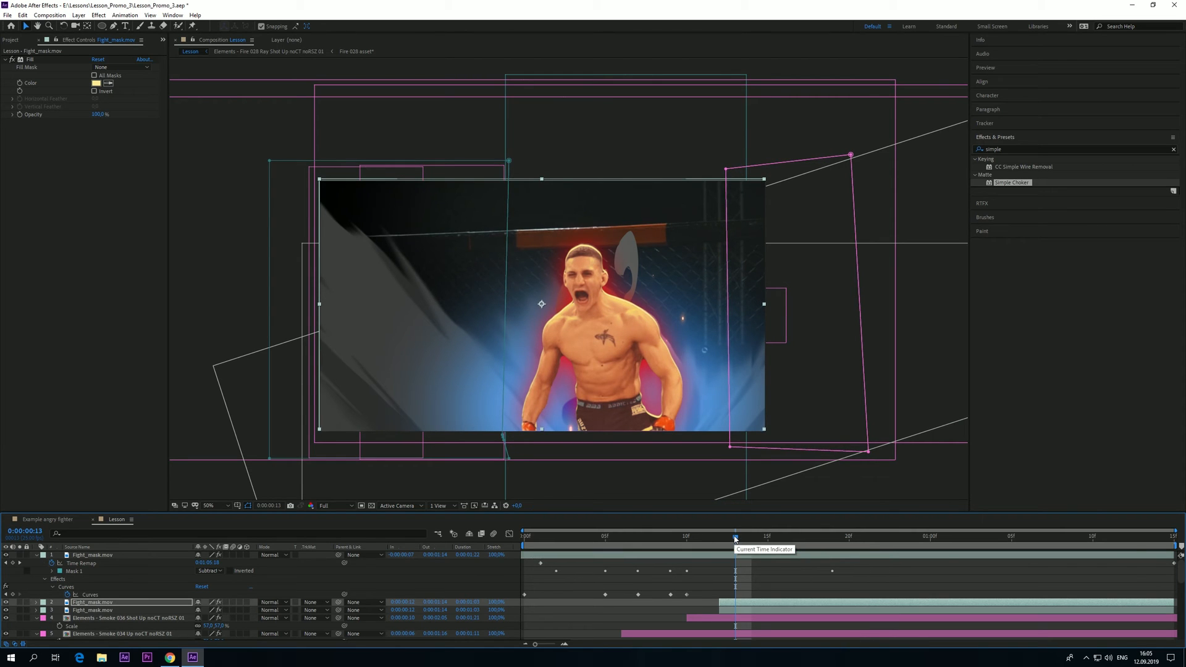
{"action": "key", "text": "space"}
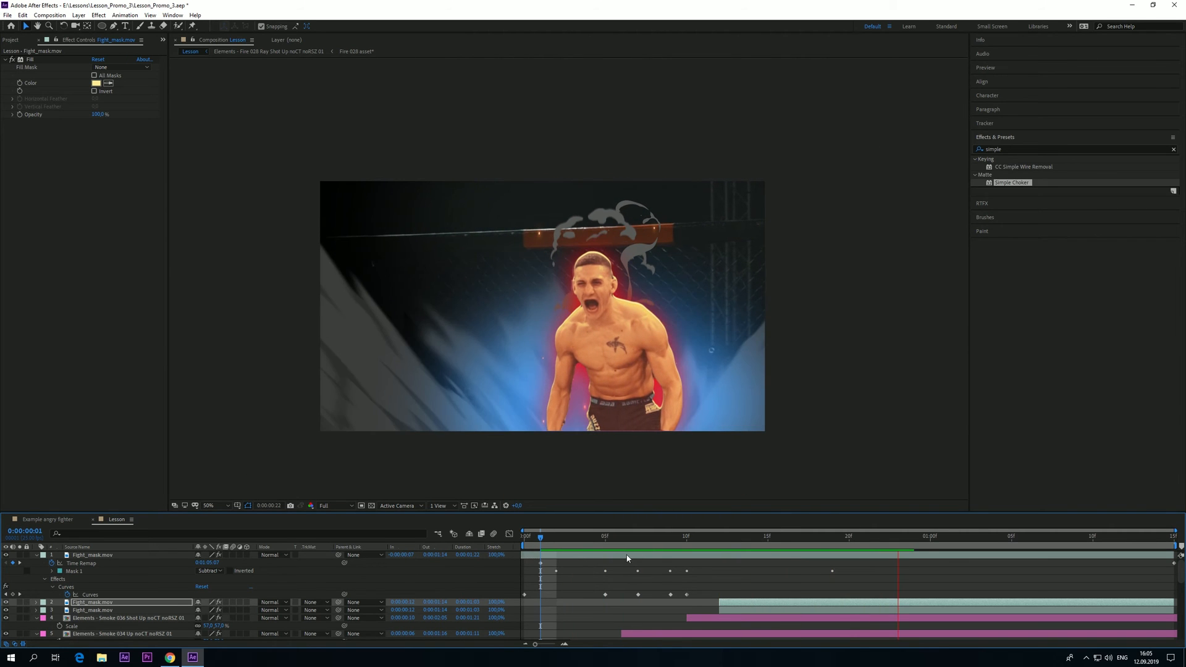
{"action": "left_click_drag", "start_coordinate": [768, 536], "coordinate": [694, 558]}
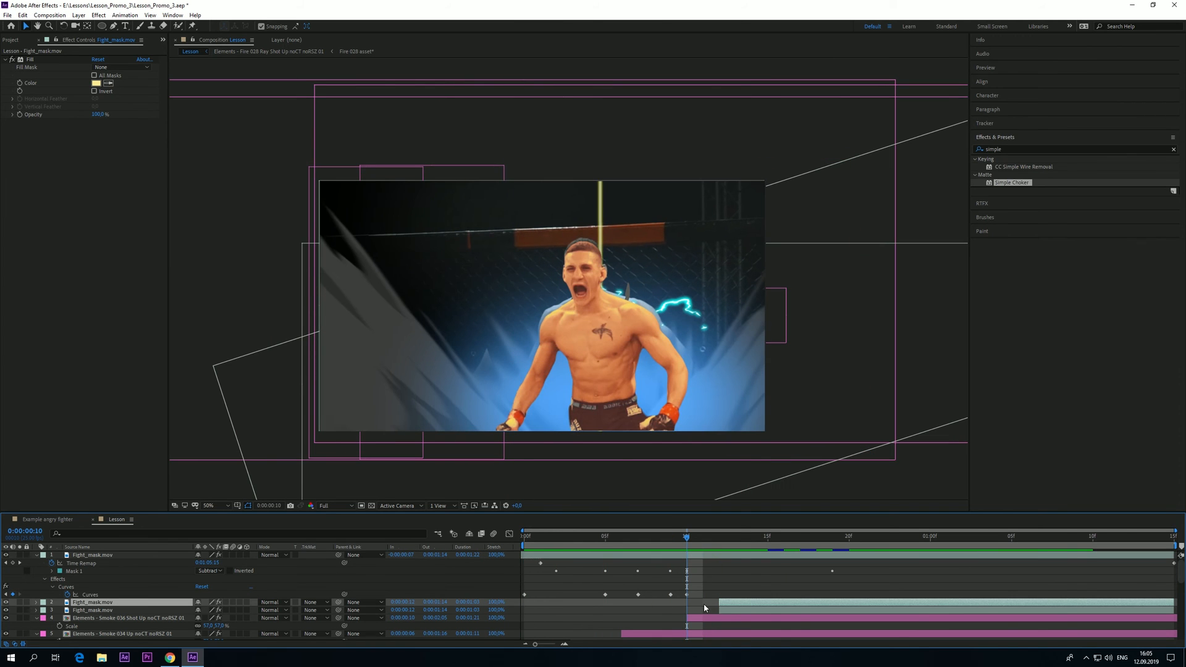
Extend the starts of the yellow rim and red glow layers back to frame 10 and play back the shot
{"action": "left_click_drag", "start_coordinate": [717, 604], "coordinate": [687, 611]}
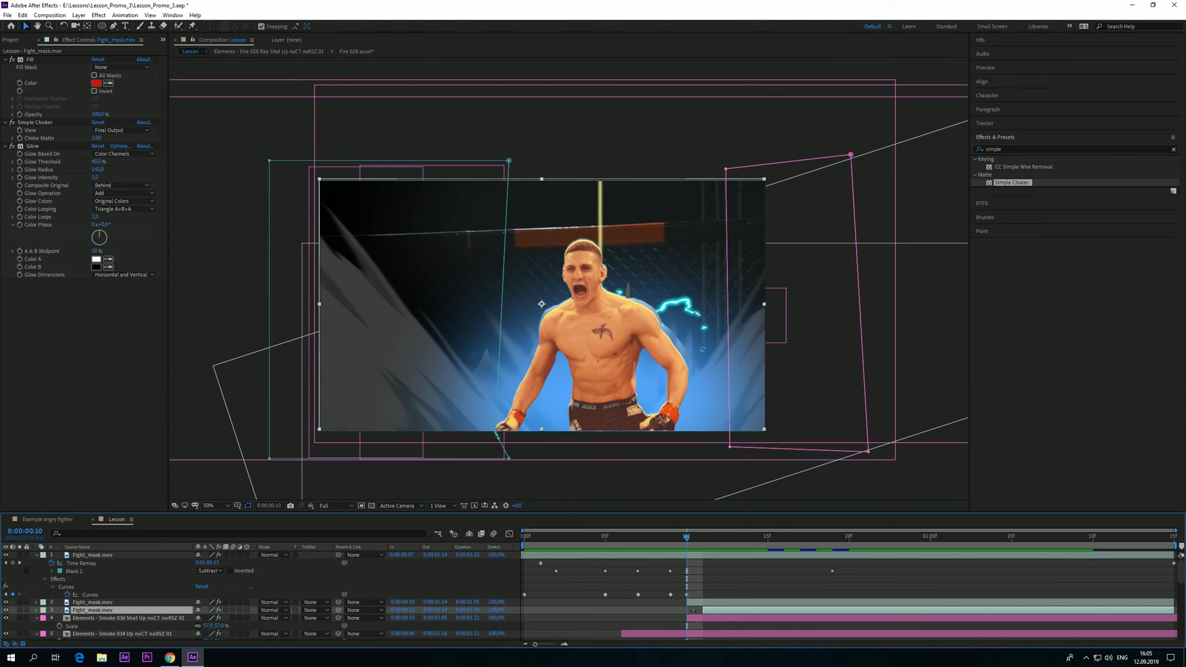
{"action": "key", "text": "space"}
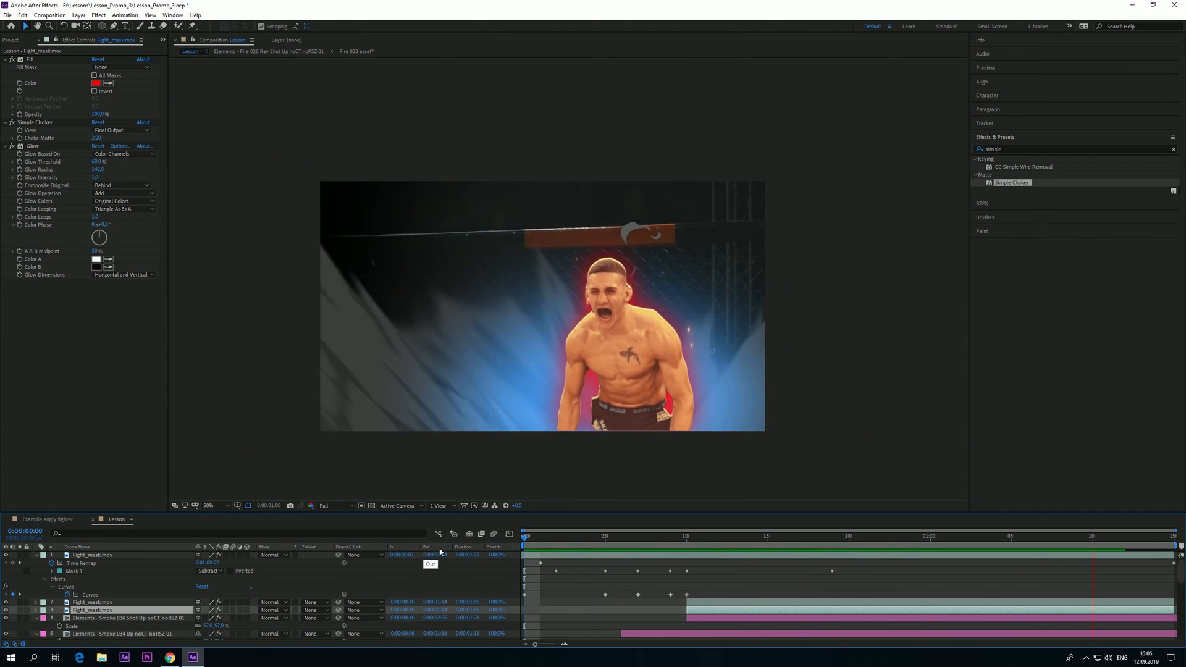
{"action": "key", "text": "space"}
{"action": "key", "text": "space"}
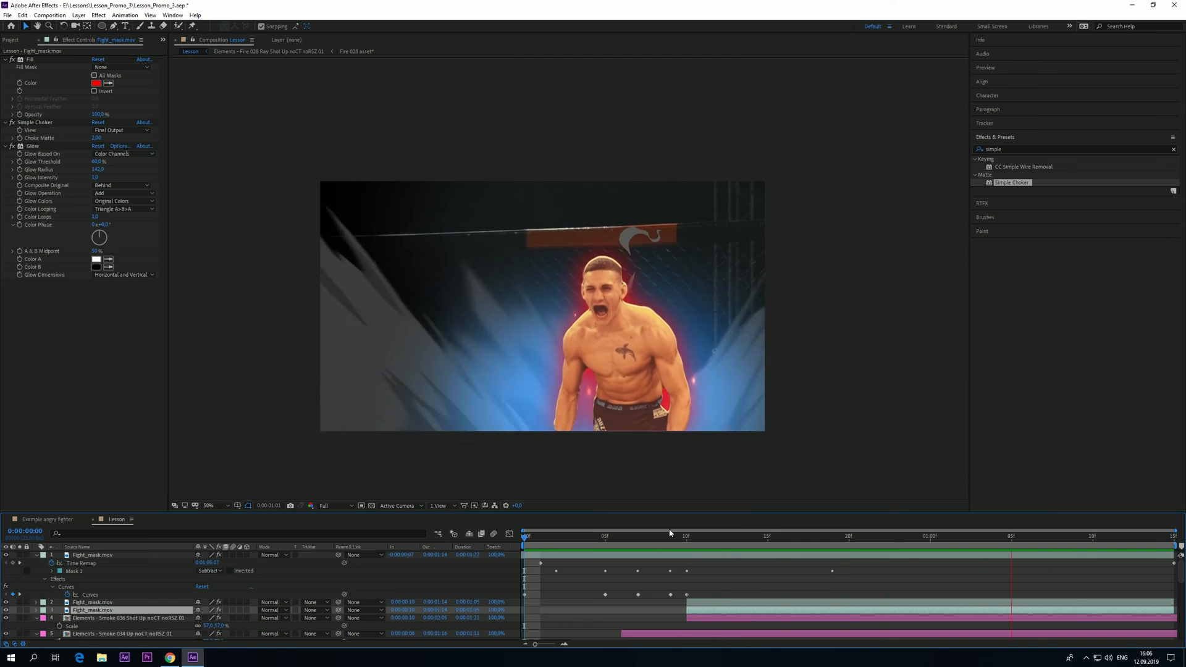
{"action": "left_click", "coordinate": [647, 316]}
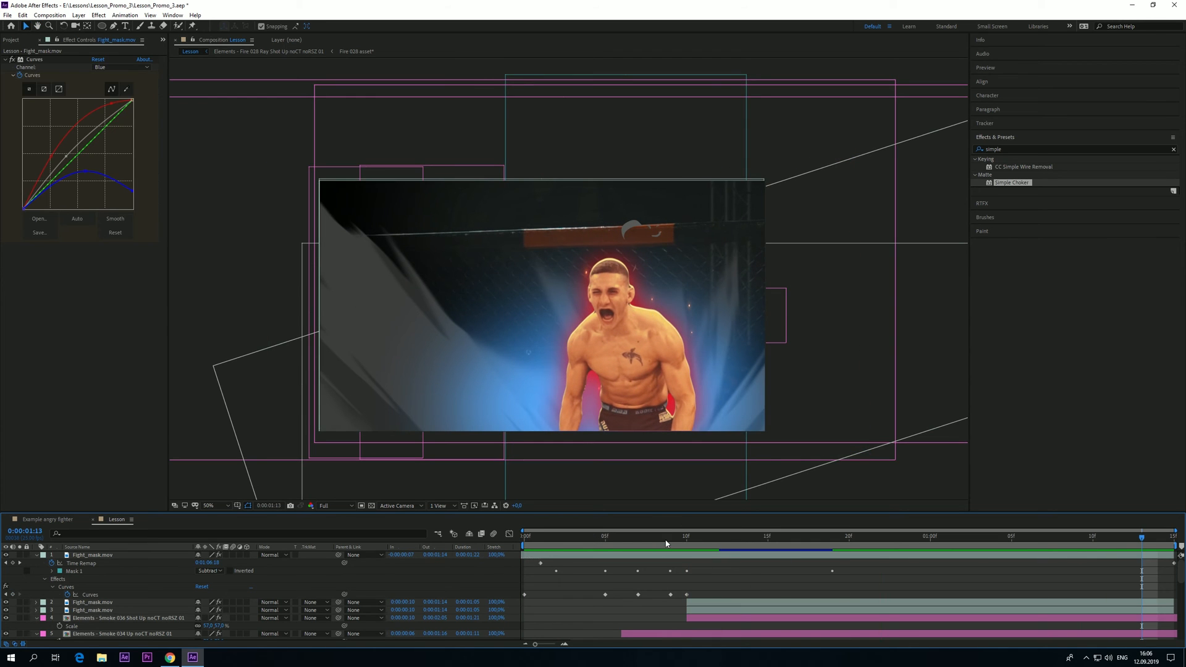
{"action": "key", "text": "space"}
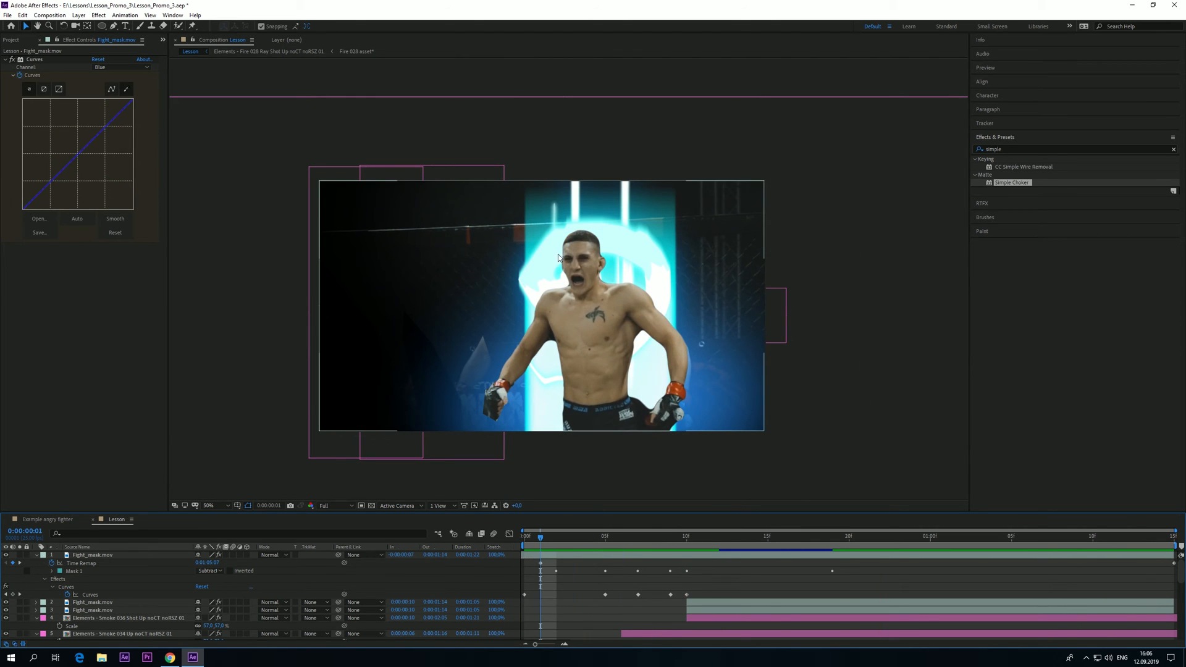
Collapse the fighter layer's properties, duplicate the blue glow solid and move the copy to the top of the layer stack
{"action": "left_click", "coordinate": [572, 485]}
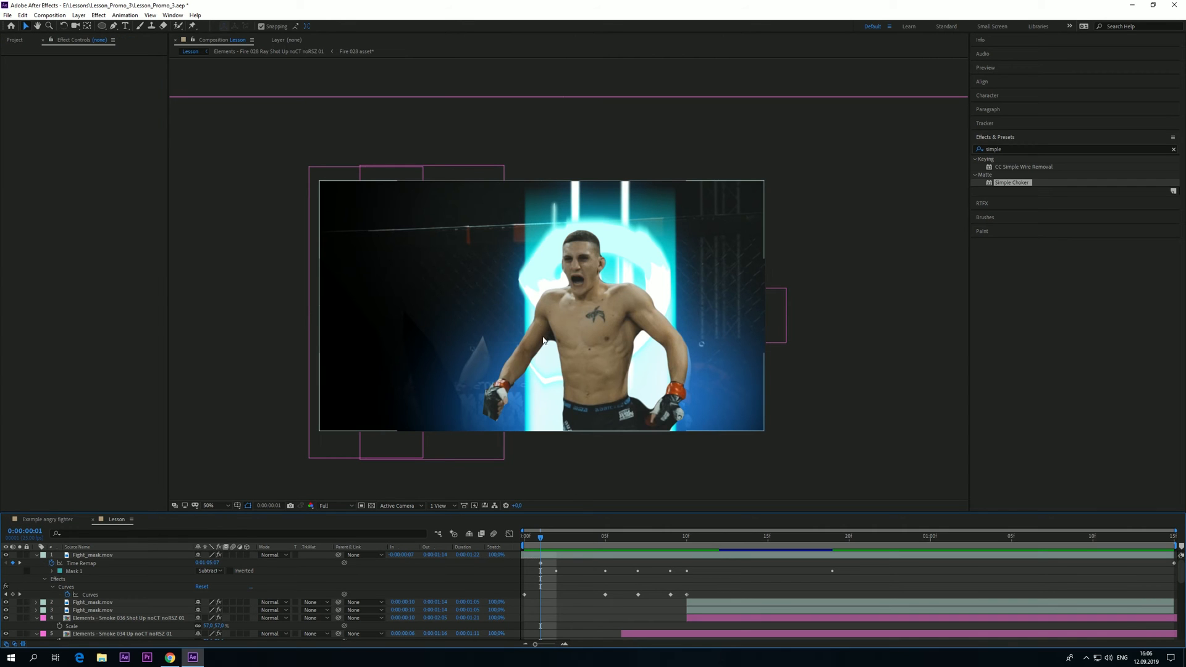
{"action": "left_click", "coordinate": [36, 556]}
{"action": "left_click", "coordinate": [37, 579]}
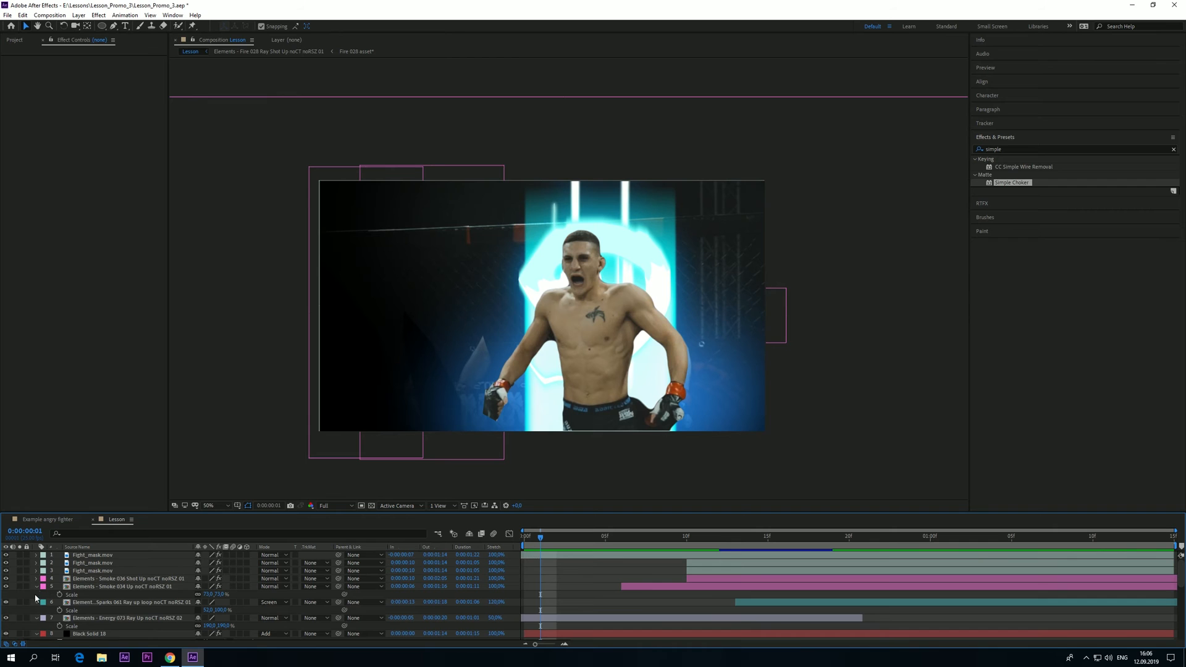
{"action": "left_click", "coordinate": [90, 635]}
{"action": "left_click_drag", "start_coordinate": [91, 629], "coordinate": [95, 560]}
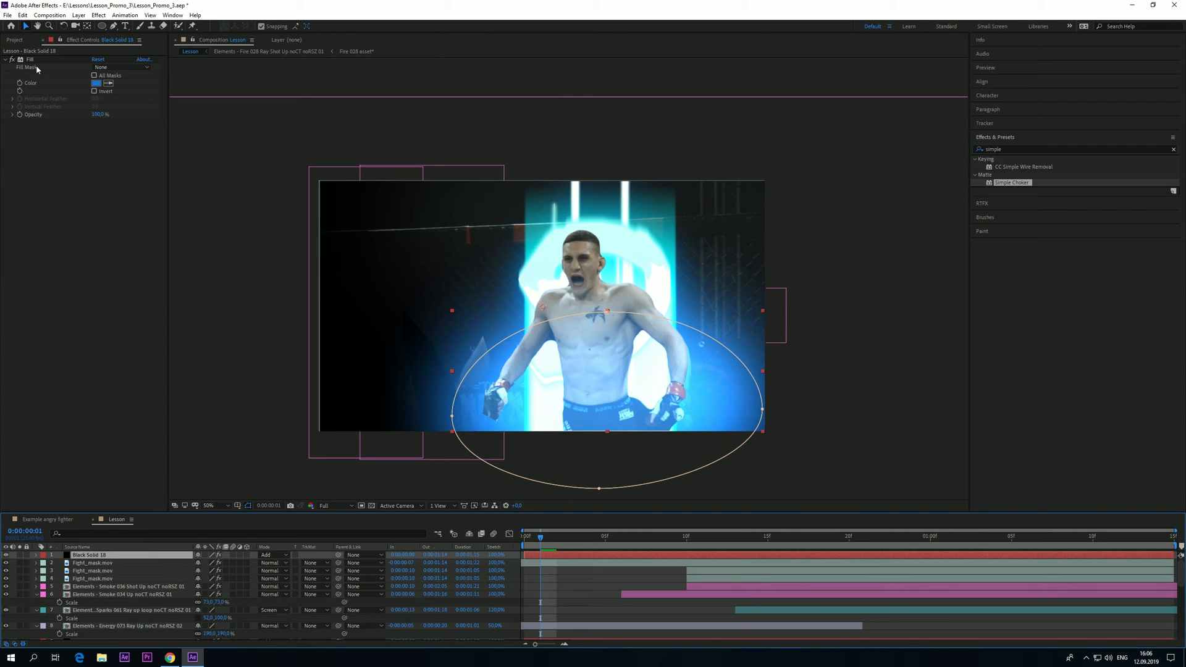
Remove the mask and Fill effect from the copied solid and set its blending mode to Normal
{"action": "key", "text": "m"}
{"action": "left_click", "coordinate": [71, 563]}
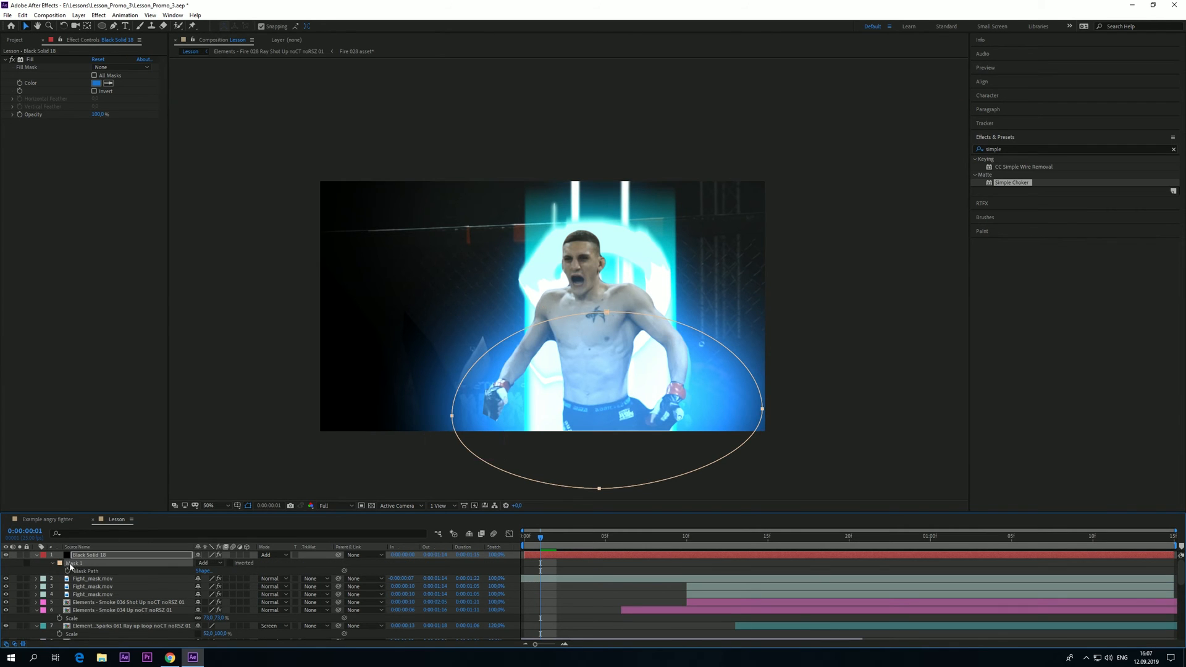
{"action": "key", "text": "Delete"}
{"action": "left_click", "coordinate": [37, 61]}
{"action": "key", "text": "Delete"}
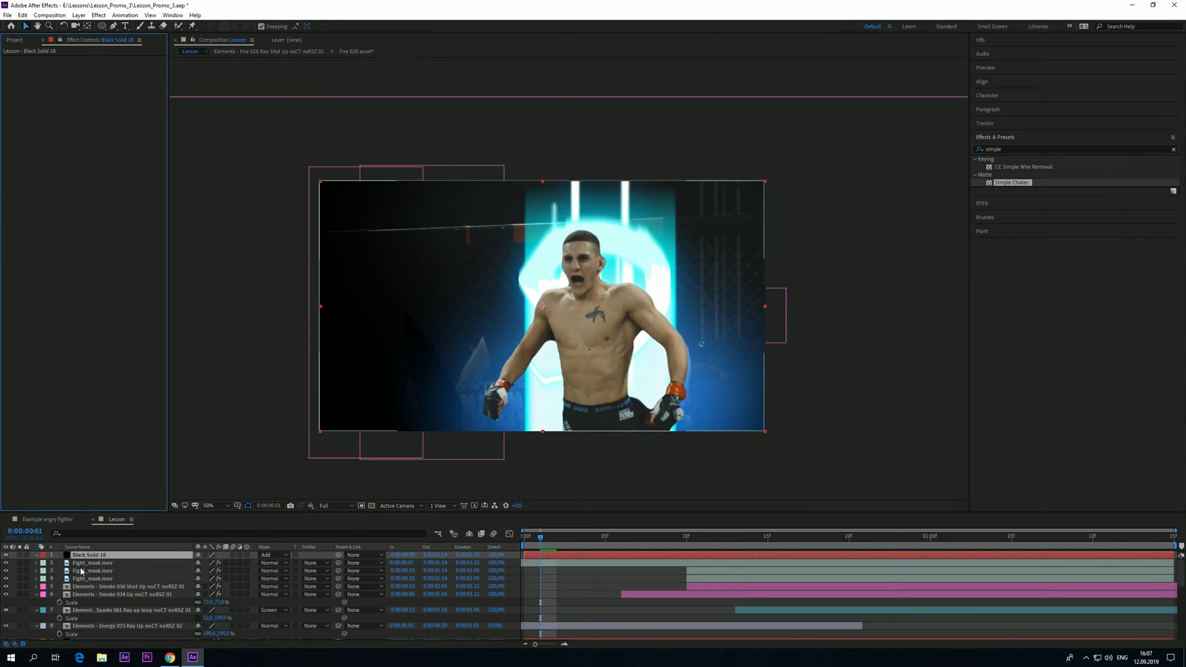
{"action": "left_click", "coordinate": [267, 555]}
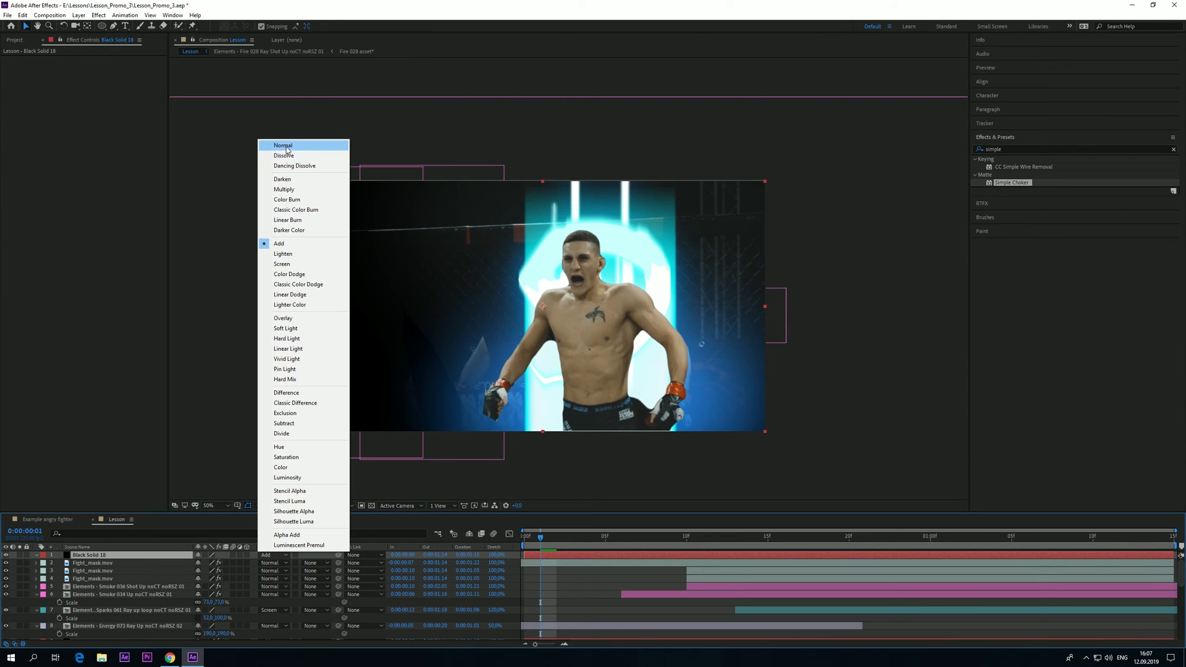
{"action": "left_click", "coordinate": [309, 142]}
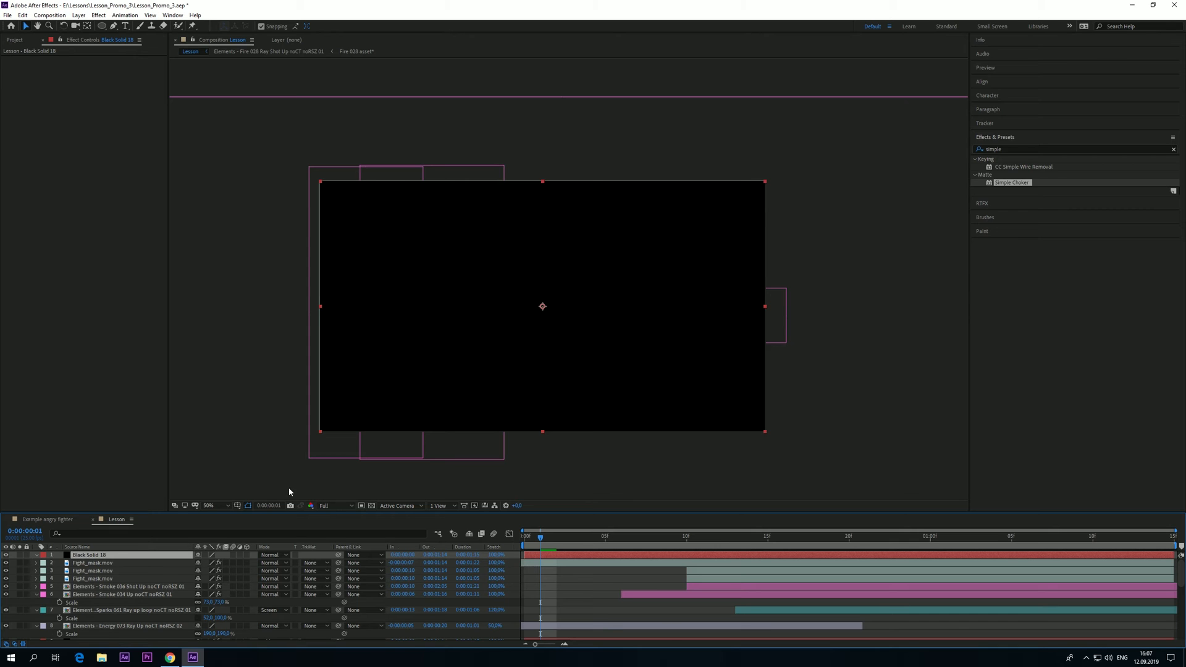
At frame 3, hide the black solid and draw an oval Pen mask on it around the fighter's eye farther from the lightning-shaped splash
{"action": "scroll", "coordinate": [525, 268], "scroll_direction": "up", "scroll_amount": 2}
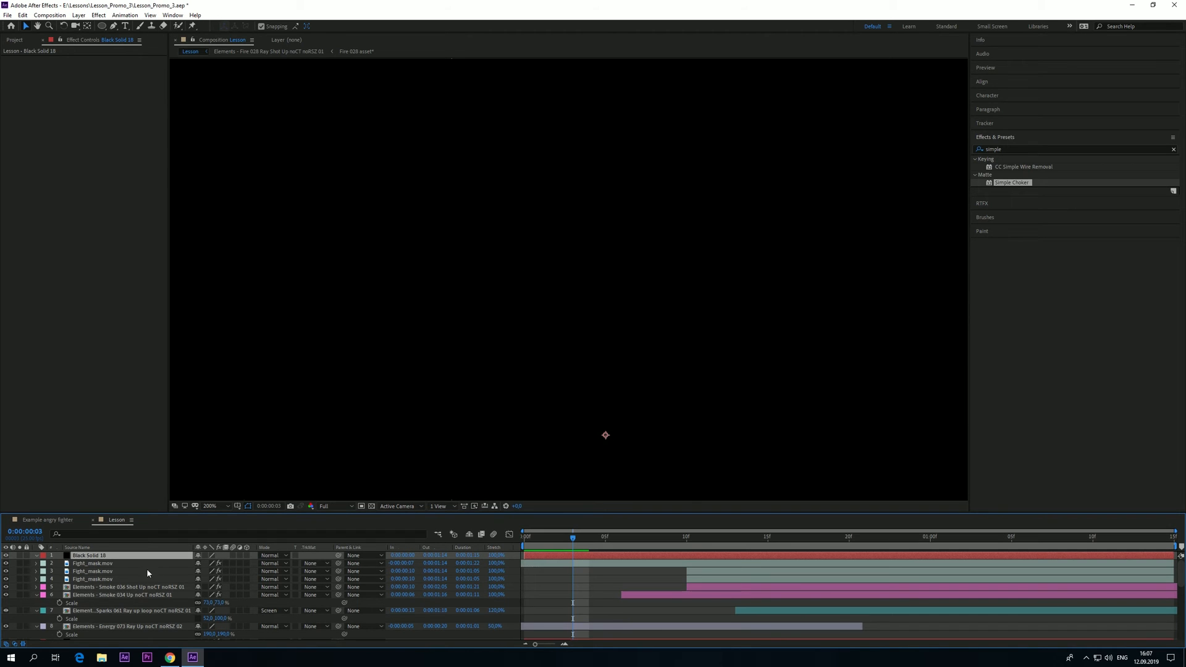
{"action": "left_click", "coordinate": [7, 556]}
{"action": "scroll", "coordinate": [792, 246], "scroll_direction": "up", "scroll_amount": 3}
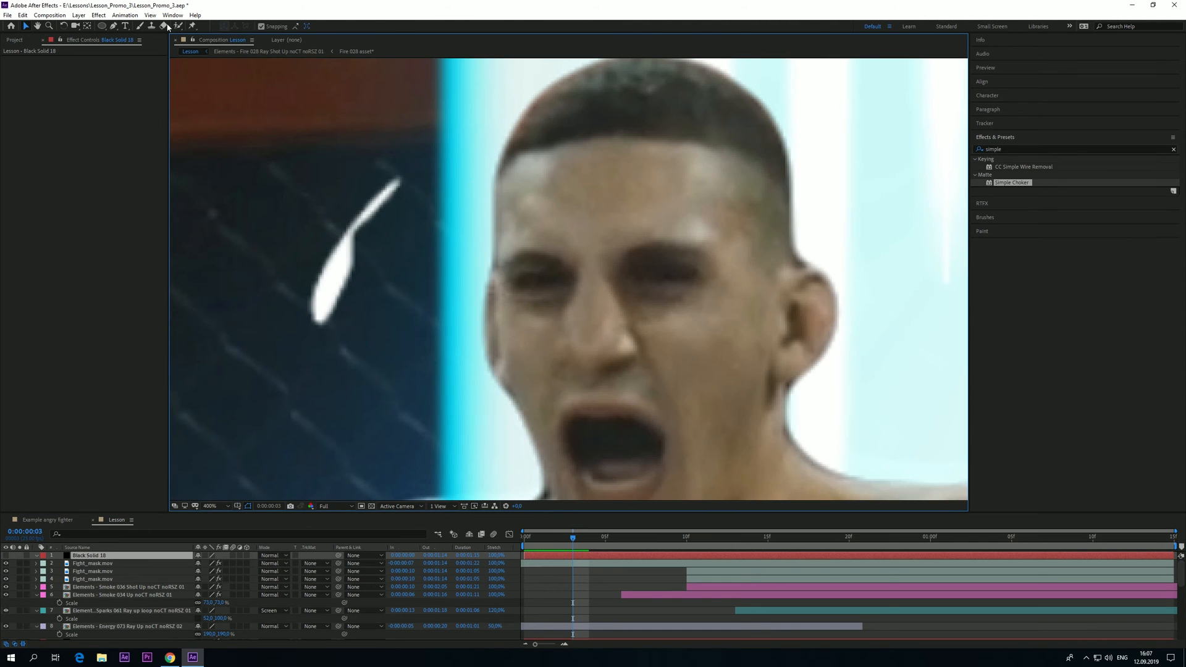
{"action": "left_click", "coordinate": [114, 26]}
{"action": "scroll", "coordinate": [690, 224], "scroll_direction": "up", "scroll_amount": 1}
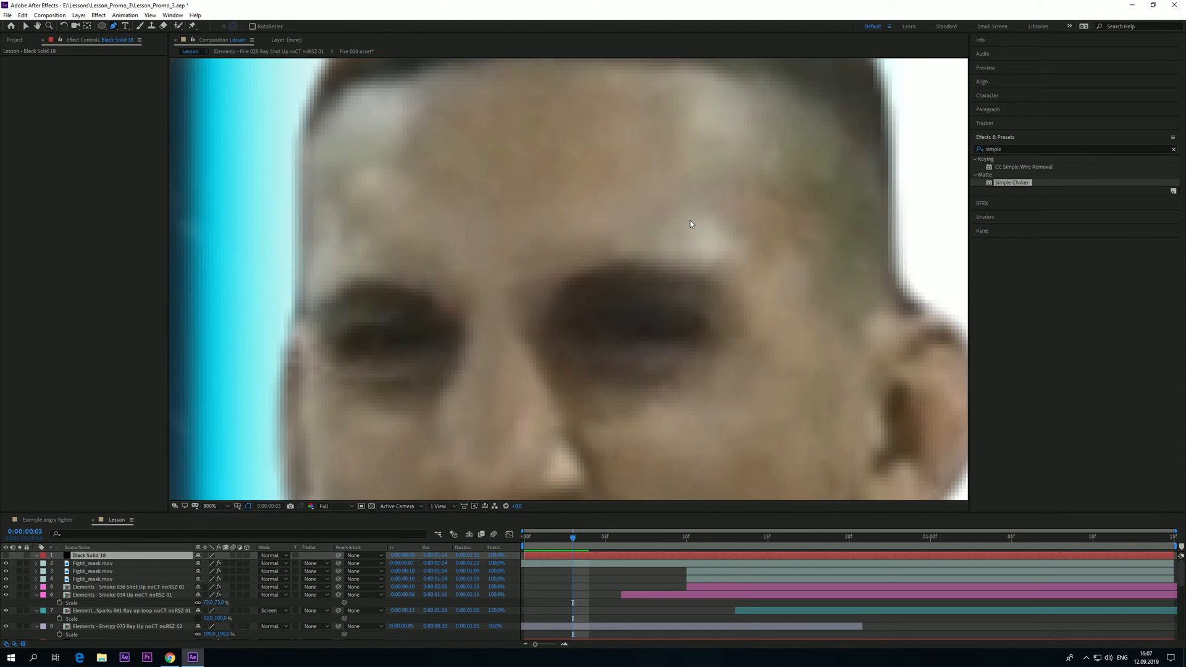
{"action": "left_click", "coordinate": [631, 307]}
{"action": "left_click_drag", "start_coordinate": [694, 333], "coordinate": [696, 351]}
{"action": "mouse_move", "coordinate": [631, 348]}
{"action": "left_mouse_down"}
{"action": "mouse_move", "coordinate": [609, 349]}
{"action": "mouse_move", "coordinate": [574, 316]}
{"action": "mouse_move", "coordinate": [668, 305]}
{"action": "left_mouse_up"}
{"action": "left_click_drag", "start_coordinate": [651, 308], "coordinate": [708, 325]}
{"action": "left_click_drag", "start_coordinate": [708, 287], "coordinate": [710, 287]}
{"action": "left_click_drag", "start_coordinate": [691, 335], "coordinate": [720, 328]}
{"action": "left_click_drag", "start_coordinate": [782, 315], "coordinate": [775, 331]}
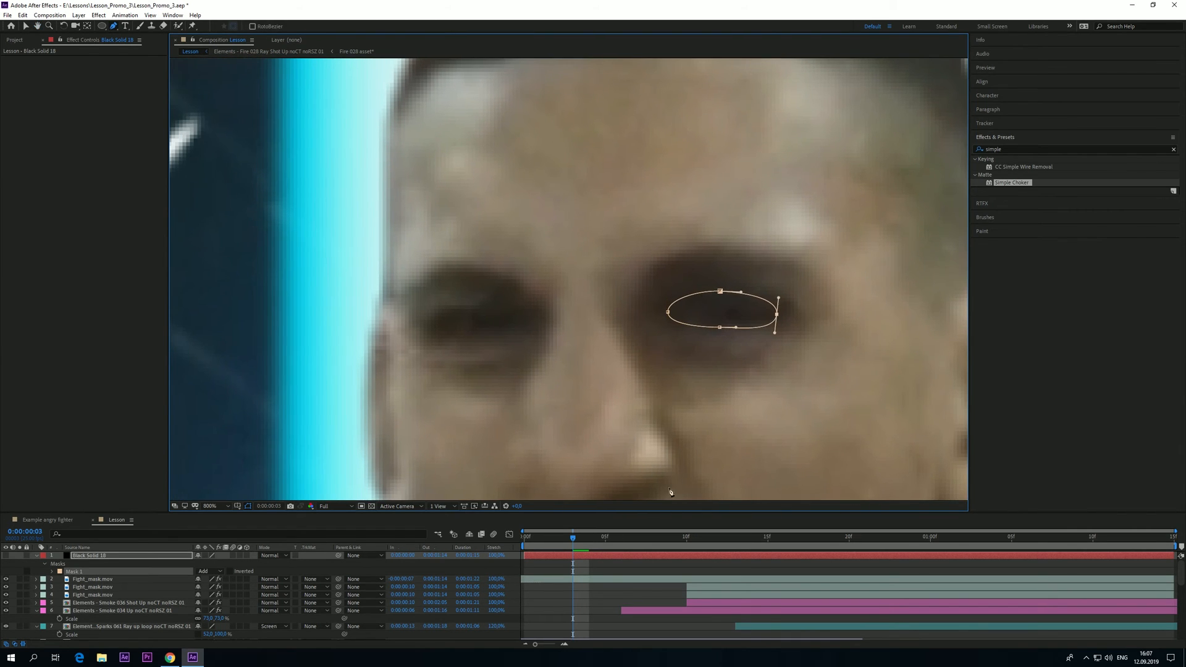
Draw a second oval mask on the black solid around the fighter's other eye and make the layer visible again
{"action": "left_click", "coordinate": [637, 555]}
{"action": "left_click", "coordinate": [431, 329]}
{"action": "left_click_drag", "start_coordinate": [469, 309], "coordinate": [458, 345]}
{"action": "left_click", "coordinate": [431, 329]}
{"action": "left_click", "coordinate": [6, 557]}
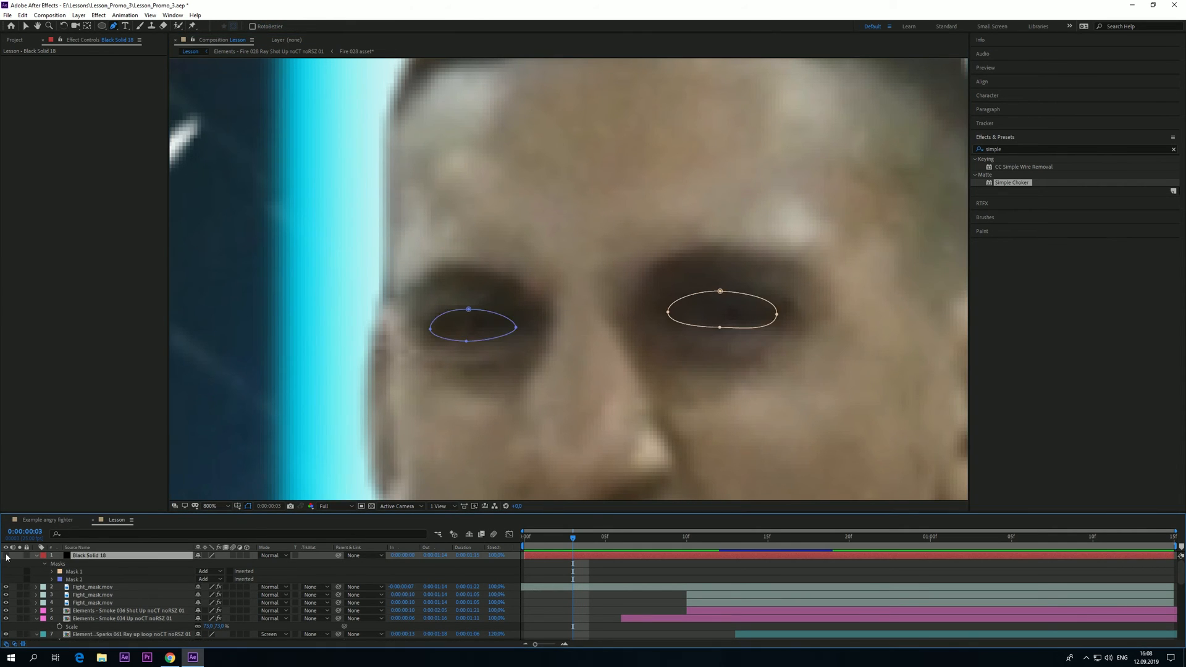
Refine the points of both eye masks to fit the fighter's eye openings
{"action": "scroll", "coordinate": [656, 299], "scroll_direction": "down", "scroll_amount": 1}
{"action": "left_click_drag", "start_coordinate": [561, 320], "coordinate": [563, 323]}
{"action": "scroll", "coordinate": [566, 313], "scroll_direction": "up", "scroll_amount": 2}
{"action": "left_click_drag", "start_coordinate": [551, 279], "coordinate": [553, 276]}
{"action": "left_click_drag", "start_coordinate": [476, 319], "coordinate": [470, 318]}
{"action": "left_click", "coordinate": [647, 316]}
{"action": "left_click_drag", "start_coordinate": [648, 329], "coordinate": [648, 346]}
{"action": "left_click_drag", "start_coordinate": [646, 301], "coordinate": [646, 286]}
{"action": "scroll", "coordinate": [655, 297], "scroll_direction": "down", "scroll_amount": 1}
{"action": "left_click_drag", "start_coordinate": [803, 299], "coordinate": [609, 334]}
{"action": "left_click_drag", "start_coordinate": [620, 334], "coordinate": [569, 349]}
{"action": "scroll", "coordinate": [593, 333], "scroll_direction": "down", "scroll_amount": 2}
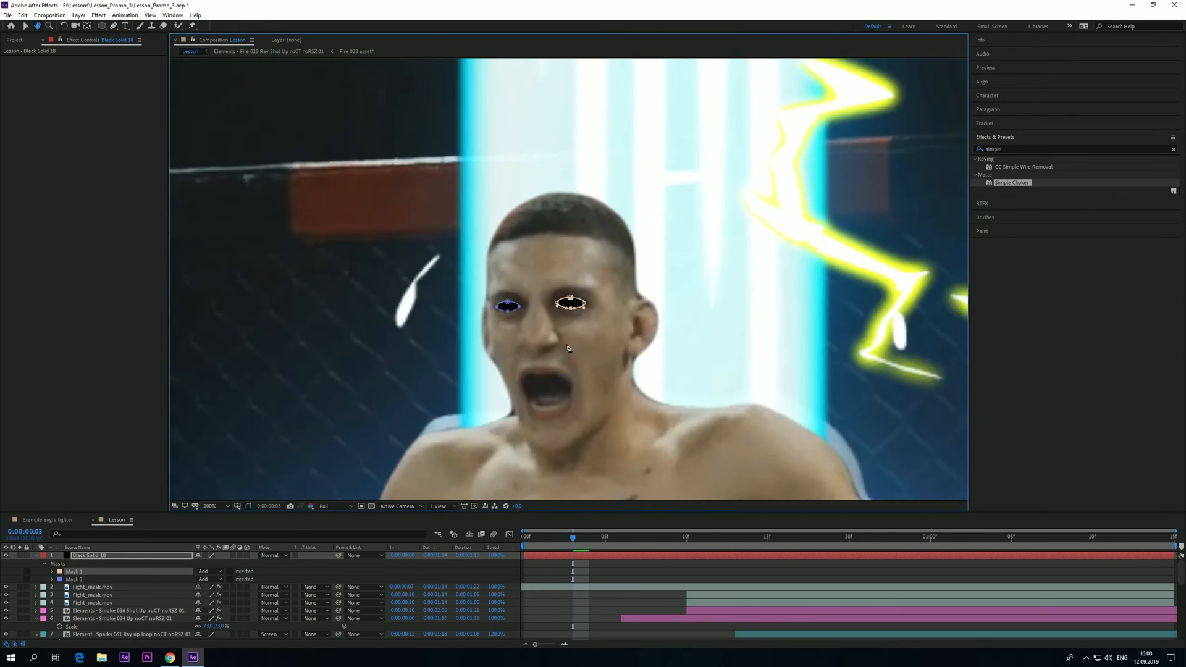
Start animating the eye solid's Position at frame 3 and move the solid over the fighter's eyes at frame 0
{"action": "scroll", "coordinate": [544, 272], "scroll_direction": "up", "scroll_amount": 1}
{"action": "left_click", "coordinate": [119, 556]}
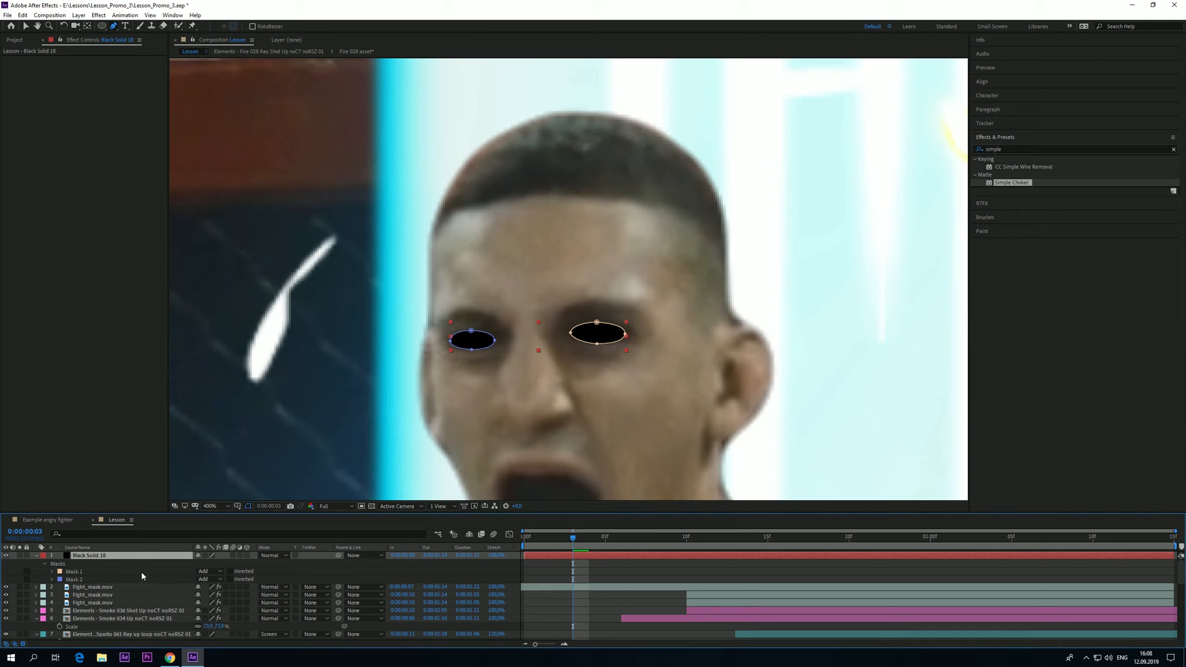
{"action": "key", "text": "p"}
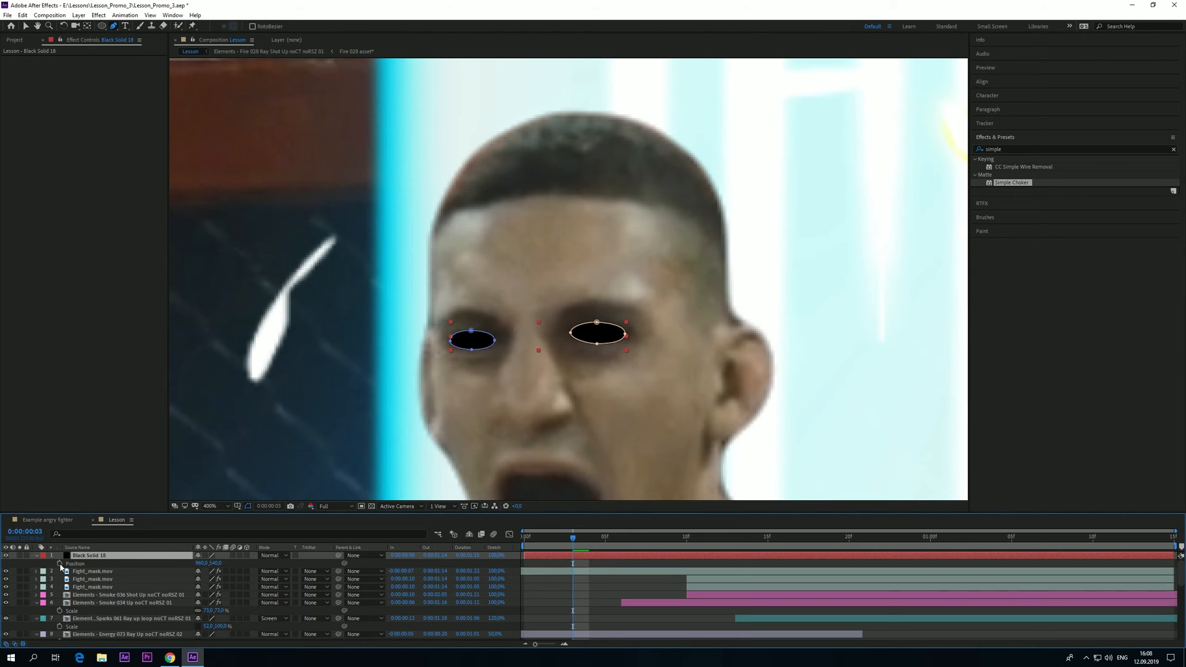
{"action": "left_click", "coordinate": [60, 564]}
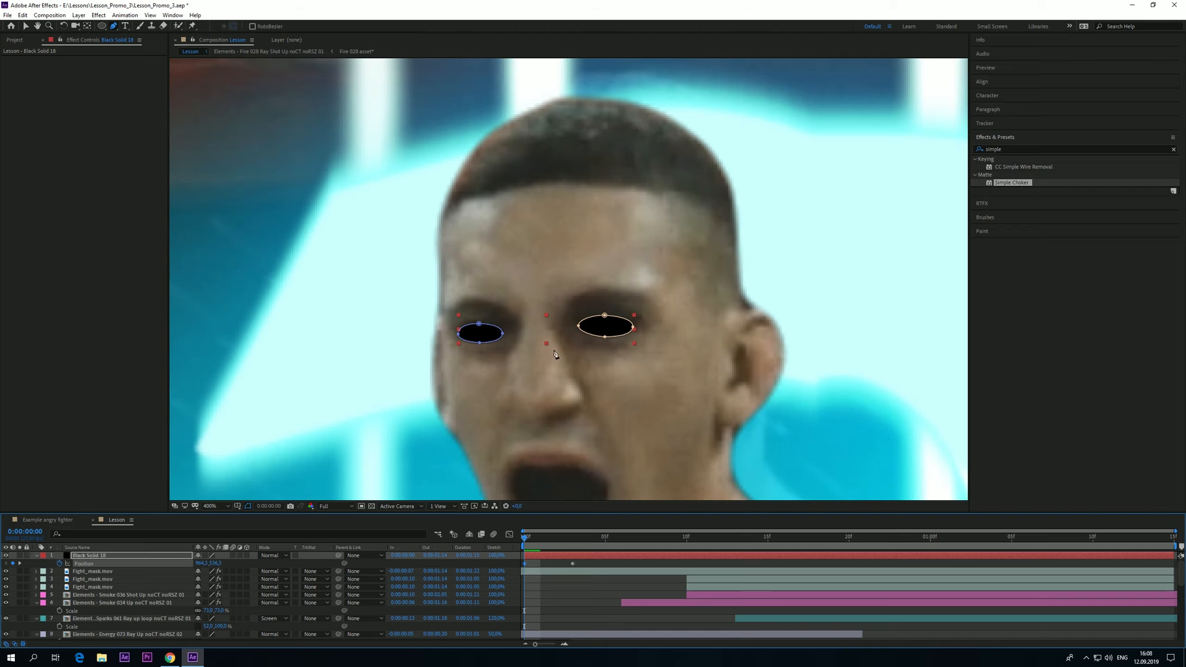
Match the eye solid to the fighter's moving eyes with Position keyframes every few frames up to frame 17
{"action": "left_click_drag", "start_coordinate": [533, 544], "coordinate": [799, 542]}
{"action": "key", "text": "shift+Right"}
{"action": "key", "text": "shift+Up"}
{"action": "key", "text": "shift+Down"}
{"action": "key", "text": "shift+Down"}
{"action": "key", "text": "shift+Down"}
{"action": "key", "text": "Down"}
{"action": "key", "text": "Down"}
{"action": "key", "text": "Down"}
{"action": "key", "text": "shift+Right"}
{"action": "key", "text": "shift+Right"}
{"action": "key", "text": "shift+Down"}
{"action": "key", "text": "shift+Down"}
{"action": "key", "text": "shift+Right"}
{"action": "key", "text": "shift+Down"}
{"action": "key", "text": "shift+Down"}
{"action": "key", "text": "shift+Down"}
{"action": "key", "text": "shift+Right"}
{"action": "key", "text": "shift+Down"}
{"action": "key", "text": "shift+Down"}
{"action": "key", "text": "shift+Down"}
{"action": "key", "text": "shift+Down"}
{"action": "key", "text": "shift+Down"}
{"action": "key", "text": "shift+Down"}
{"action": "key", "text": "shift+Down"}
{"action": "key", "text": "shift+Right"}
{"action": "key", "text": "shift+Down"}
{"action": "key", "text": "shift+Down"}
{"action": "key", "text": "shift+Down"}
{"action": "key", "text": "shift+Down"}
{"action": "key", "text": "shift+Down"}
{"action": "key", "text": "shift+Down"}
{"action": "key", "text": "shift+Down"}
{"action": "key", "text": "shift+Right"}
{"action": "key", "text": "shift+Right"}
{"action": "key", "text": "shift+Down"}
{"action": "key", "text": "shift+Down"}
{"action": "key", "text": "shift+Down"}
{"action": "key", "text": "shift+Down"}
{"action": "key", "text": "shift+Down"}
{"action": "key", "text": "shift+Down"}
{"action": "key", "text": "shift+Down"}
{"action": "key", "text": "shift+Right"}
{"action": "key", "text": "shift+Right"}
{"action": "key", "text": "shift+Right"}
{"action": "key", "text": "shift+Right"}
{"action": "key", "text": "shift+Right"}
{"action": "key", "text": "space"}
{"action": "left_click_drag", "start_coordinate": [601, 326], "coordinate": [554, 253]}
Continue matching the eye solid to the fighter's eyes with Position keyframes at frames 20, 23 and 1:01
{"action": "left_click_drag", "start_coordinate": [800, 543], "coordinate": [945, 547]}
{"action": "key", "text": "shift+Down"}
{"action": "key", "text": "shift+Down"}
{"action": "key", "text": "shift+Down"}
{"action": "key", "text": "shift+Down"}
{"action": "key", "text": "shift+Right"}
{"action": "key", "text": "shift+Right"}
{"action": "key", "text": "shift+Right"}
{"action": "key", "text": "shift+Down"}
{"action": "key", "text": "shift+Right"}
{"action": "key", "text": "shift+Up"}
{"action": "key", "text": "shift+Right"}
{"action": "key", "text": "shift+Right"}
{"action": "key", "text": "shift+Right"}
{"action": "key", "text": "shift+Right"}
{"action": "key", "text": "shift+Right"}
{"action": "key", "text": "shift+Right"}
{"action": "key", "text": "shift+Right"}
{"action": "key", "text": "shift+Right"}
{"action": "key", "text": "shift+Down"}
{"action": "key", "text": "shift+Down"}
{"action": "key", "text": "shift+Down"}
{"action": "key", "text": "shift+Down"}
{"action": "key", "text": "shift+Right"}
{"action": "key", "text": "shift+Right"}
{"action": "key", "text": "Right"}
{"action": "key", "text": "Right"}
{"action": "key", "text": "Right"}
{"action": "key", "text": "Right"}
{"action": "key", "text": "Right"}
{"action": "key", "text": "Right"}
{"action": "key", "text": "Right"}
{"action": "key", "text": "Right"}
{"action": "key", "text": "Right"}
{"action": "key", "text": "space"}
{"action": "left_click_drag", "start_coordinate": [597, 342], "coordinate": [565, 320]}
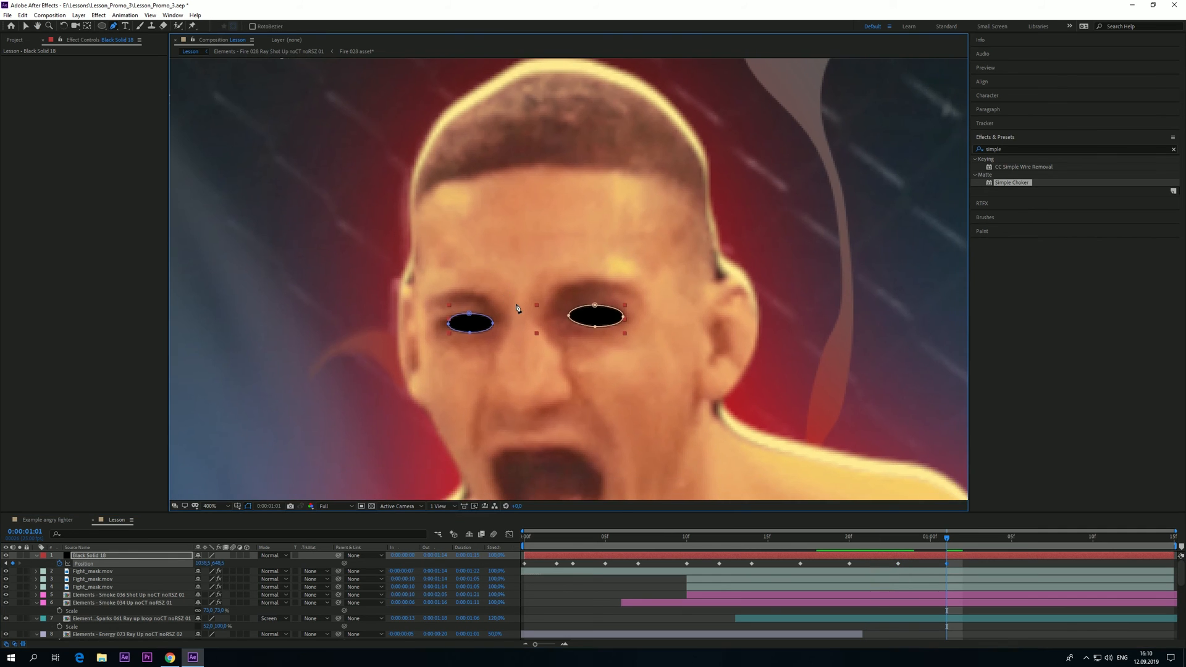
Move the eye solid onto the fighter's eyes at 1:05 and 1:08, adding Position keyframes
{"action": "scroll", "coordinate": [565, 320], "scroll_direction": "down", "scroll_amount": 1}
{"action": "key", "text": "Page_Down"}
{"action": "key", "text": "Page_Down"}
{"action": "key", "text": "Page_Down"}
{"action": "key", "text": "Page_Down"}
{"action": "key", "text": "shift+Down"}
{"action": "key", "text": "shift+Down"}
{"action": "key", "text": "shift+Down"}
{"action": "key", "text": "shift+Right"}
{"action": "key", "text": "shift+Right"}
{"action": "key", "text": "shift+Right"}
{"action": "key", "text": "shift+Right"}
{"action": "key", "text": "Right"}
{"action": "key", "text": "Right"}
{"action": "key", "text": "Right"}
{"action": "key", "text": "Page_Down"}
{"action": "key", "text": "Page_Down"}
{"action": "key", "text": "Page_Down"}
{"action": "key", "text": "shift+Down"}
{"action": "key", "text": "shift+Right"}
{"action": "key", "text": "shift+Right"}
{"action": "key", "text": "Right"}
{"action": "key", "text": "Right"}
Realign the eye solid with the fighter's eyes at 1:10 and 1:12, adding Position keyframes
{"action": "key", "text": "Page_Down"}
{"action": "key", "text": "Page_Down"}
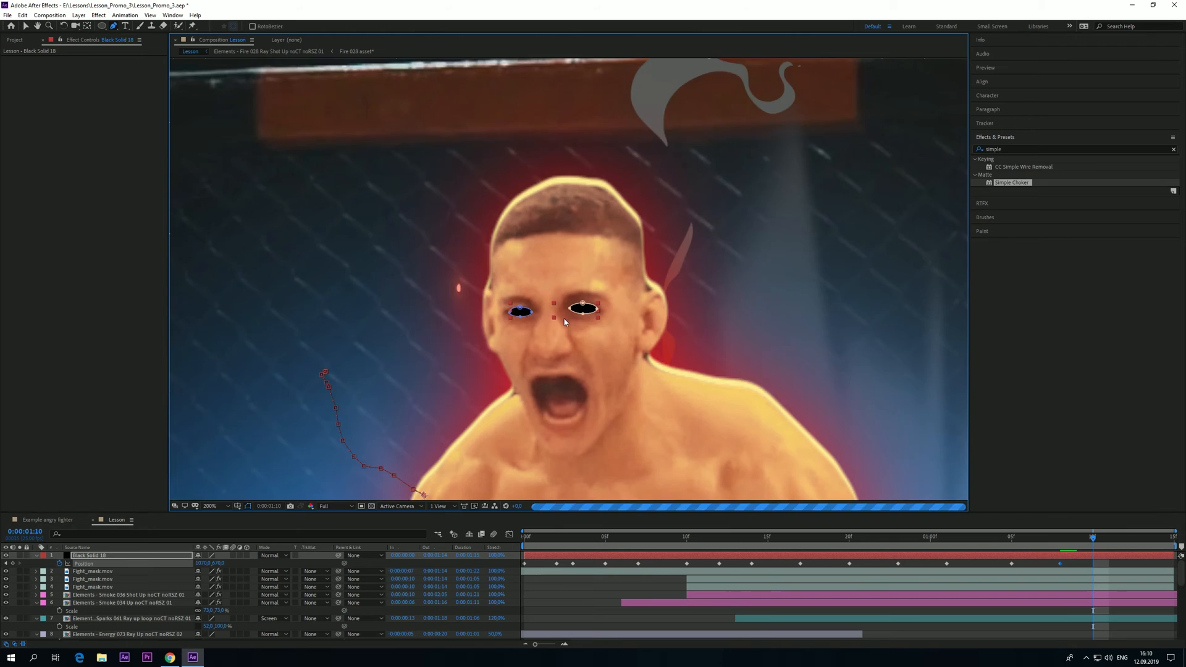
{"action": "key", "text": "shift+Down"}
{"action": "key", "text": "shift+Right"}
{"action": "key", "text": "Right"}
{"action": "key", "text": "Right"}
{"action": "key", "text": "Right"}
{"action": "key", "text": "Up"}
{"action": "key", "text": "Up"}
{"action": "key", "text": "Page_Down"}
{"action": "key", "text": "Page_Down"}
{"action": "key", "text": "shift+Down"}
{"action": "key", "text": "shift+Right"}
{"action": "key", "text": "shift+Right"}
{"action": "key", "text": "Left"}
{"action": "key", "text": "Up"}
{"action": "key", "text": "Up"}
Add the last Position keyframe at 1:14 with the eye solid over the eyes and check the alignment close up
{"action": "key", "text": "Page_Down"}
{"action": "key", "text": "Page_Down"}
{"action": "key", "text": "shift+Down"}
{"action": "key", "text": "shift+Right"}
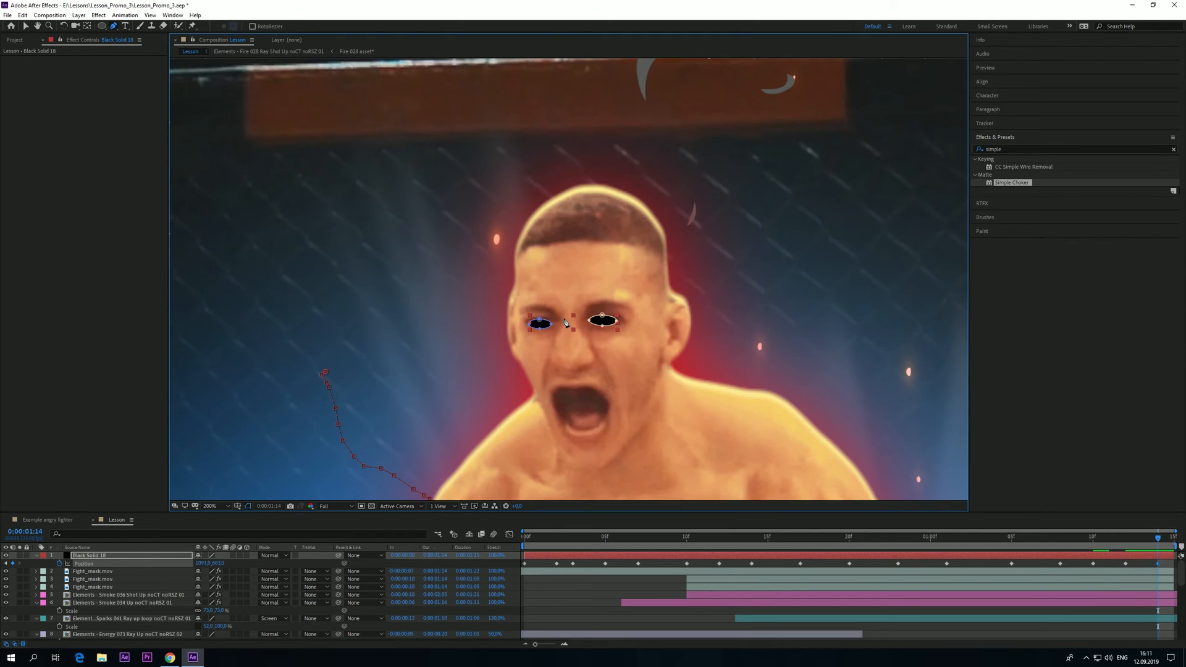
{"action": "scroll", "coordinate": [550, 322], "scroll_direction": "up", "scroll_amount": 3}
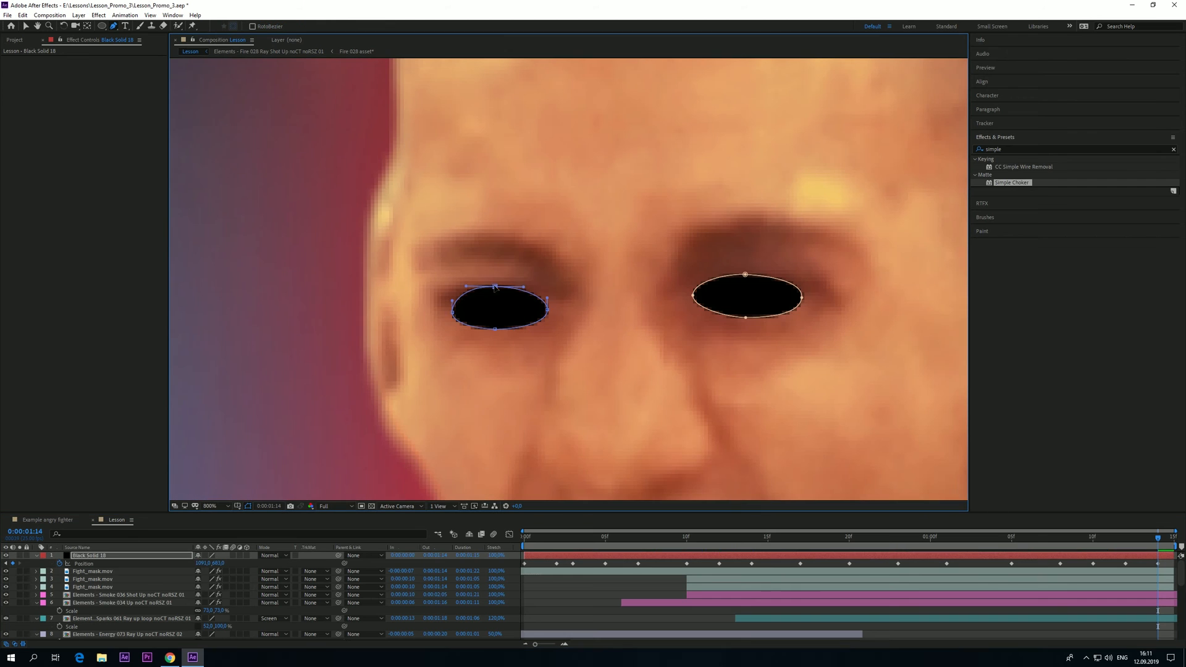
{"action": "scroll", "coordinate": [544, 303], "scroll_direction": "down", "scroll_amount": 4}
{"action": "left_click_drag", "start_coordinate": [641, 369], "coordinate": [643, 369]}
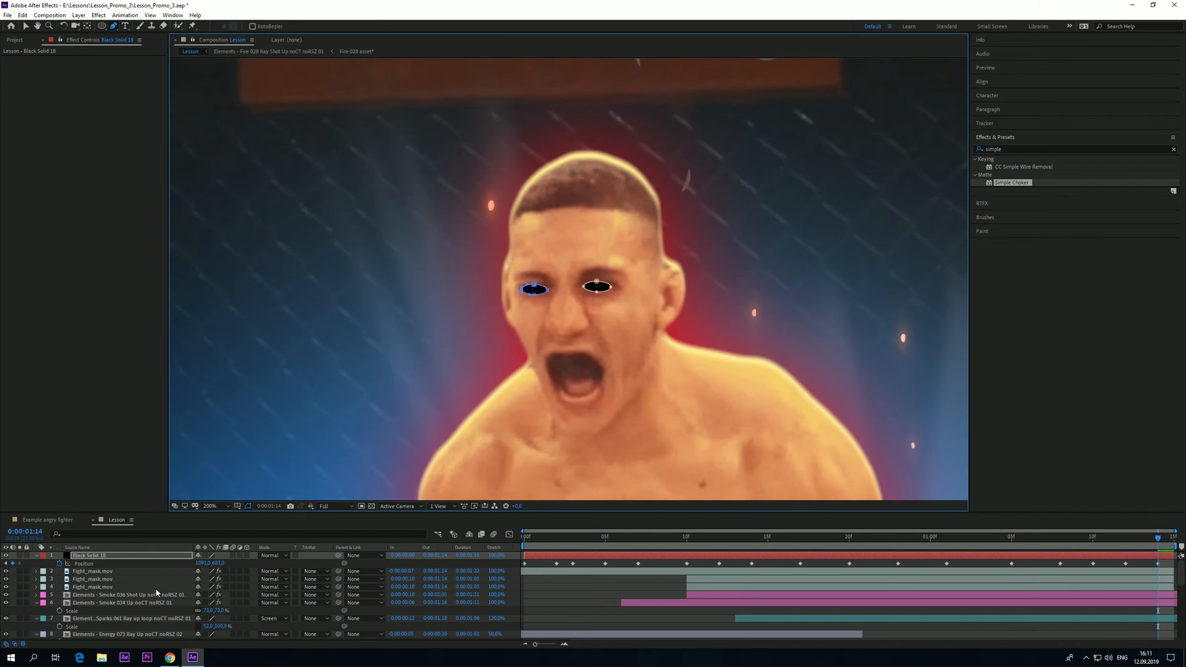
Find the Fill effect and apply it to the masked eye solid
{"action": "left_click", "coordinate": [126, 561]}
{"action": "left_click", "coordinate": [992, 149]}
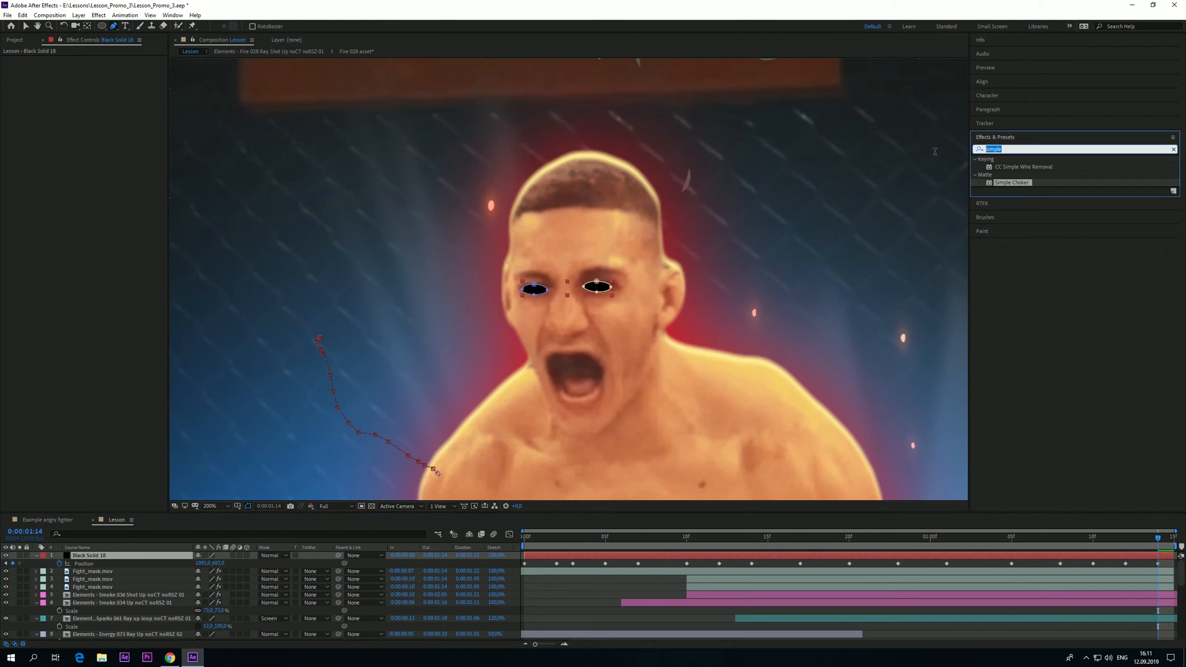
{"action": "type", "text": "fill"}
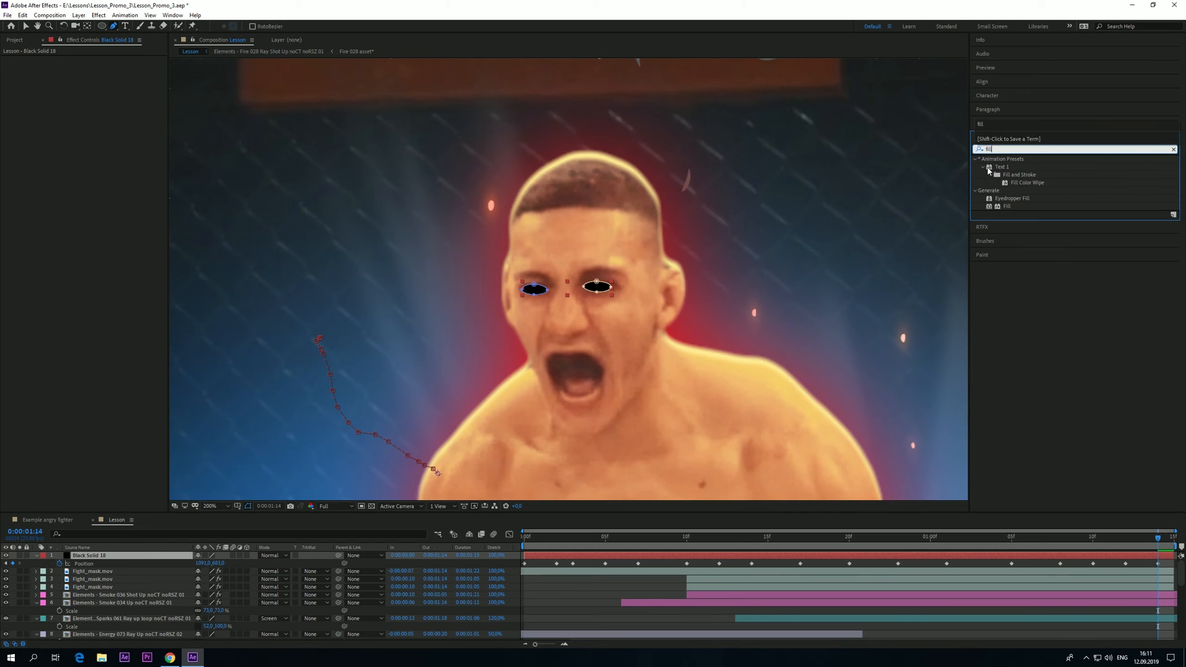
{"action": "left_click_drag", "start_coordinate": [1014, 208], "coordinate": [143, 555]}
{"action": "key", "text": "v"}
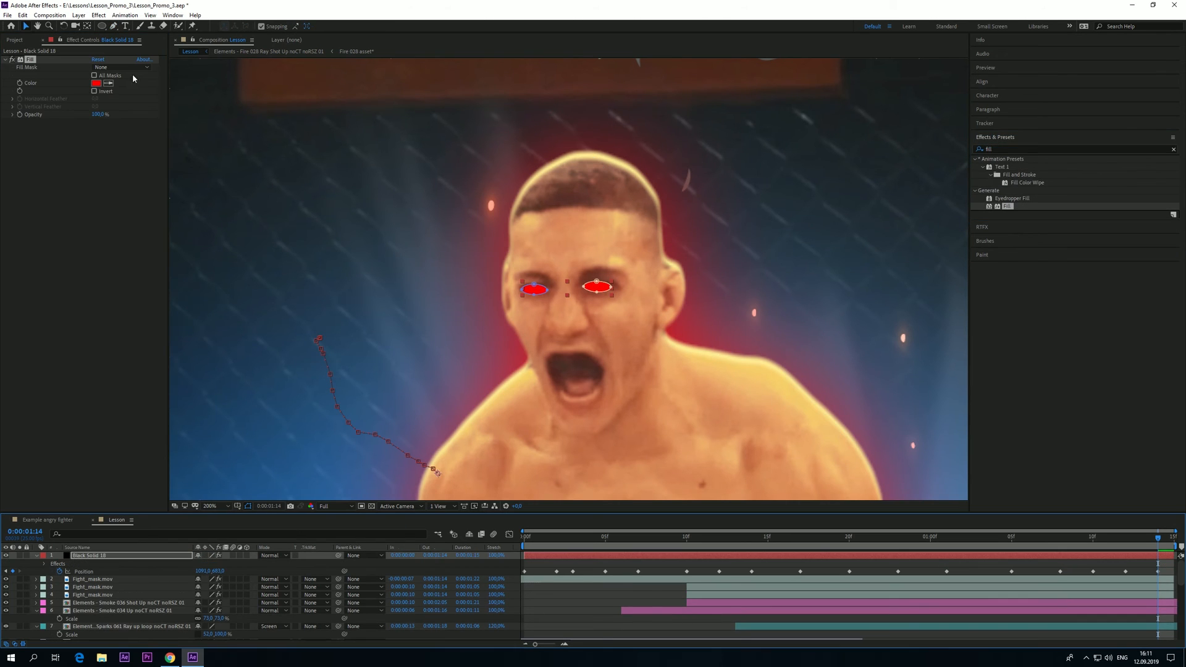
Set the Fill color of the eye solid to orange FF7437
{"action": "left_click", "coordinate": [95, 84]}
{"action": "left_click_drag", "start_coordinate": [321, 435], "coordinate": [321, 444]}
{"action": "left_click_drag", "start_coordinate": [296, 333], "coordinate": [286, 327]}
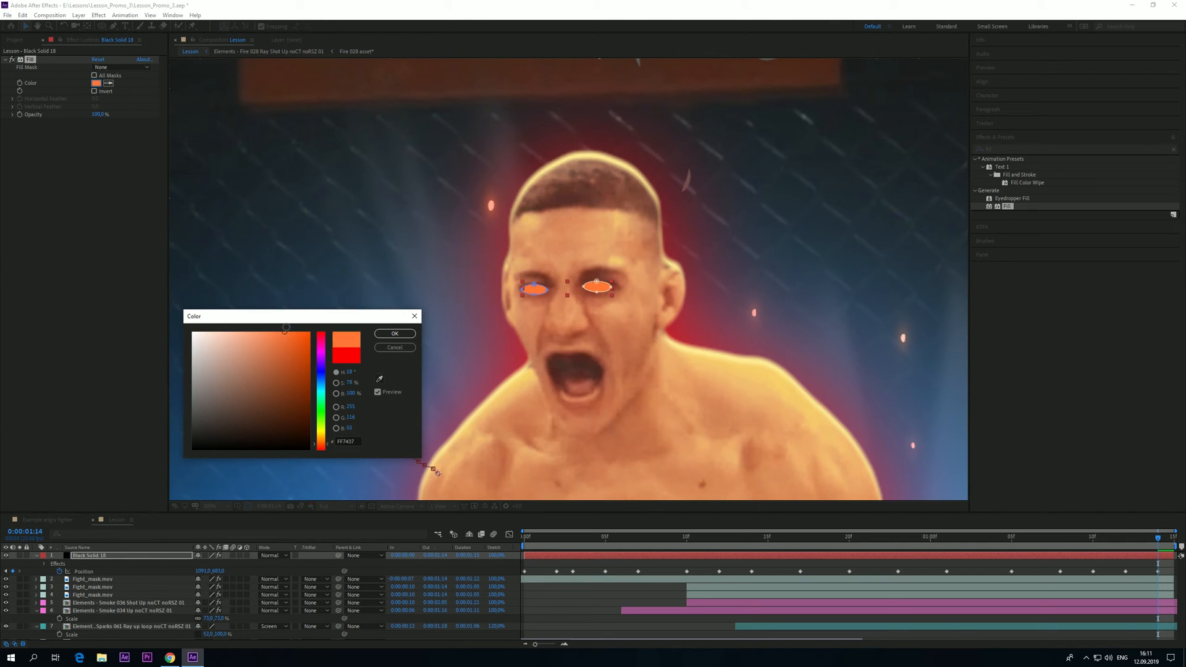
{"action": "left_click", "coordinate": [395, 334]}
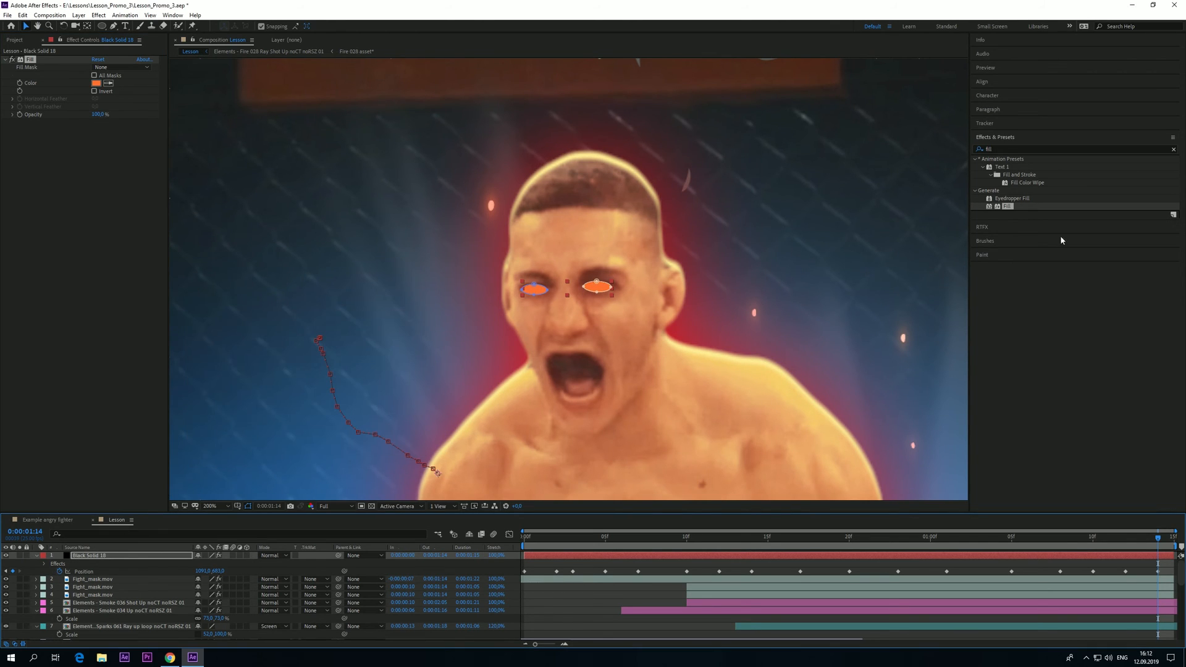
Find the Stylize Glow effect and apply it to the eye solid
{"action": "left_click", "coordinate": [991, 147]}
{"action": "type", "text": "glow"}
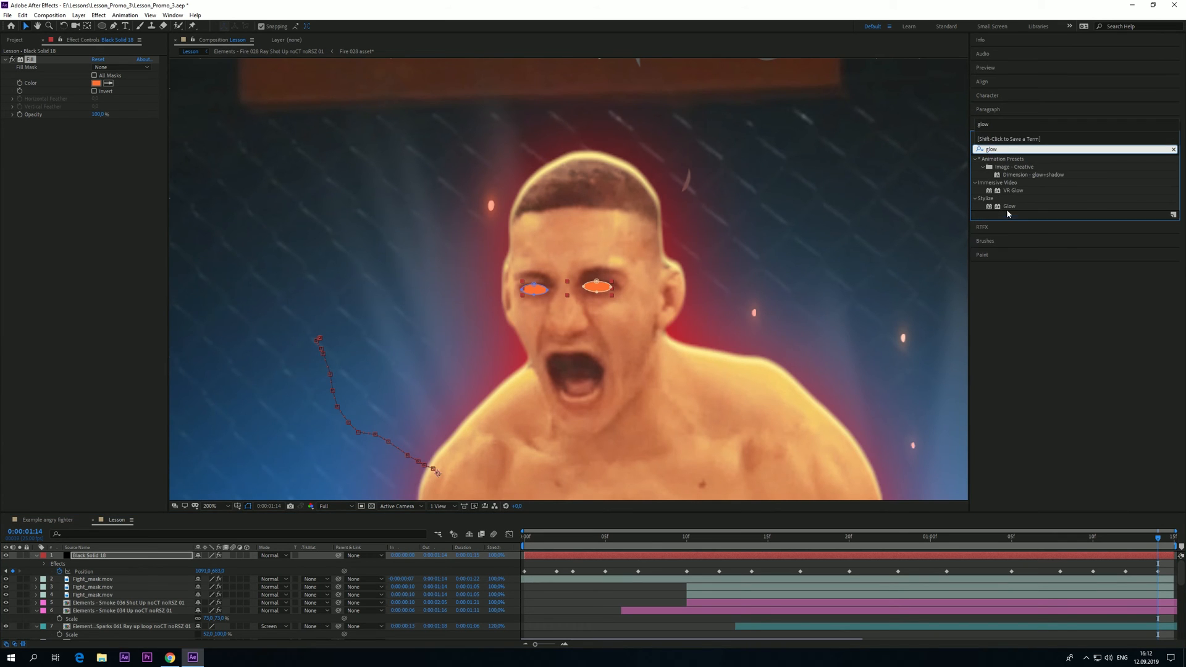
{"action": "left_click_drag", "start_coordinate": [1008, 212], "coordinate": [152, 558]}
{"action": "left_click", "coordinate": [152, 558]}
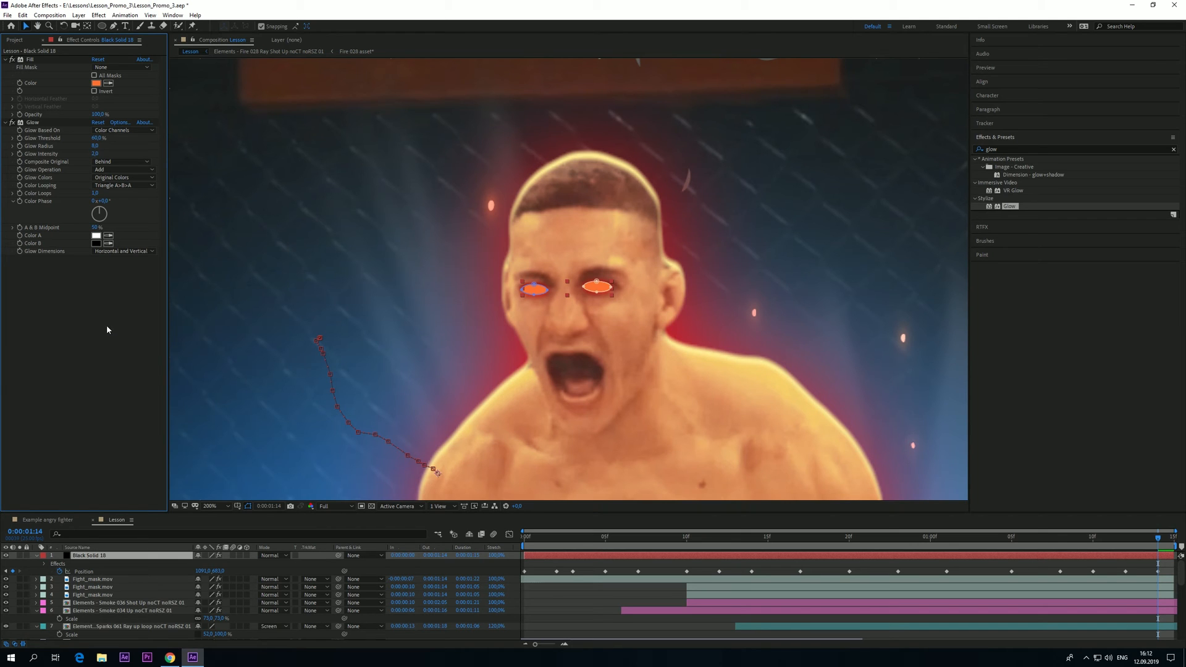
Duplicate the Glow effect on the eye solid and increase the copy's Glow Radius
{"action": "left_click", "coordinate": [37, 123]}
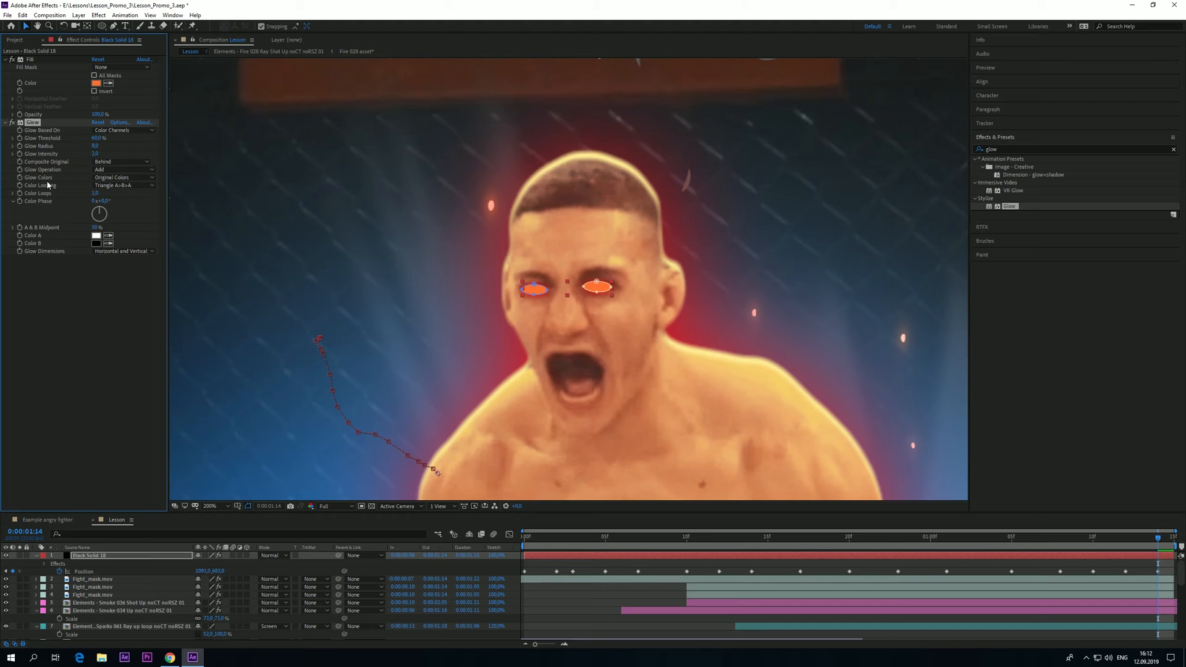
{"action": "key", "text": "ctrl+d"}
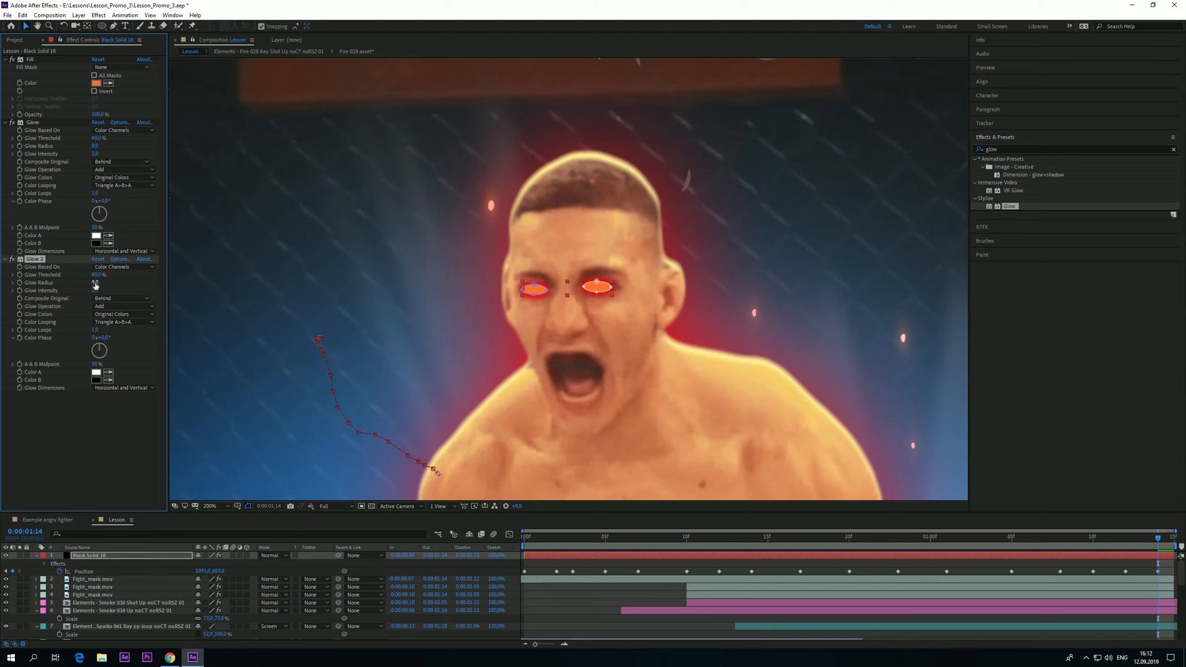
{"action": "left_click", "coordinate": [126, 289]}
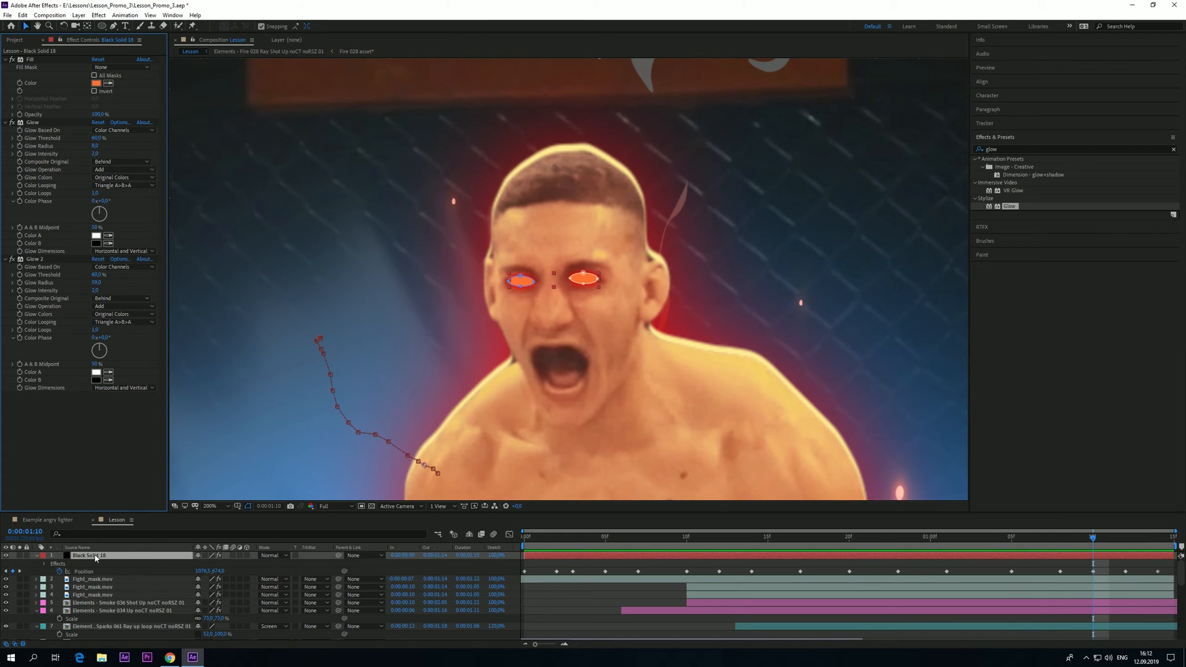
Reveal the eye solid's mask properties and set Mask 2's Mask Expansion to -3 pixels
{"action": "left_click", "coordinate": [94, 556]}
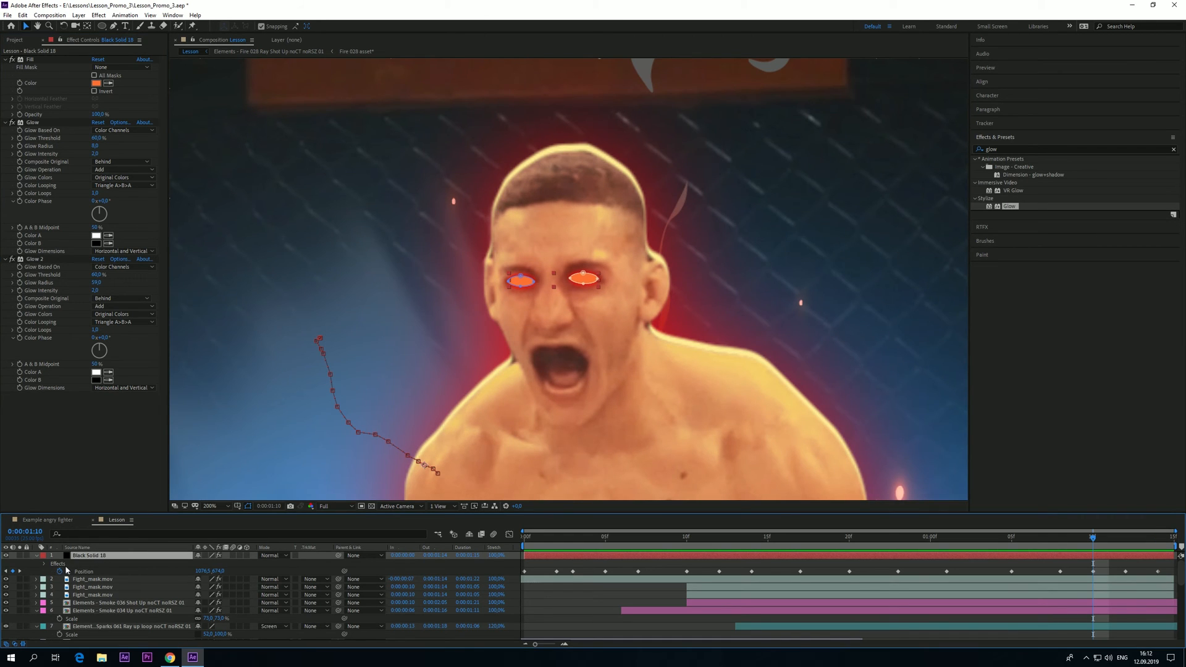
{"action": "key", "text": "m"}
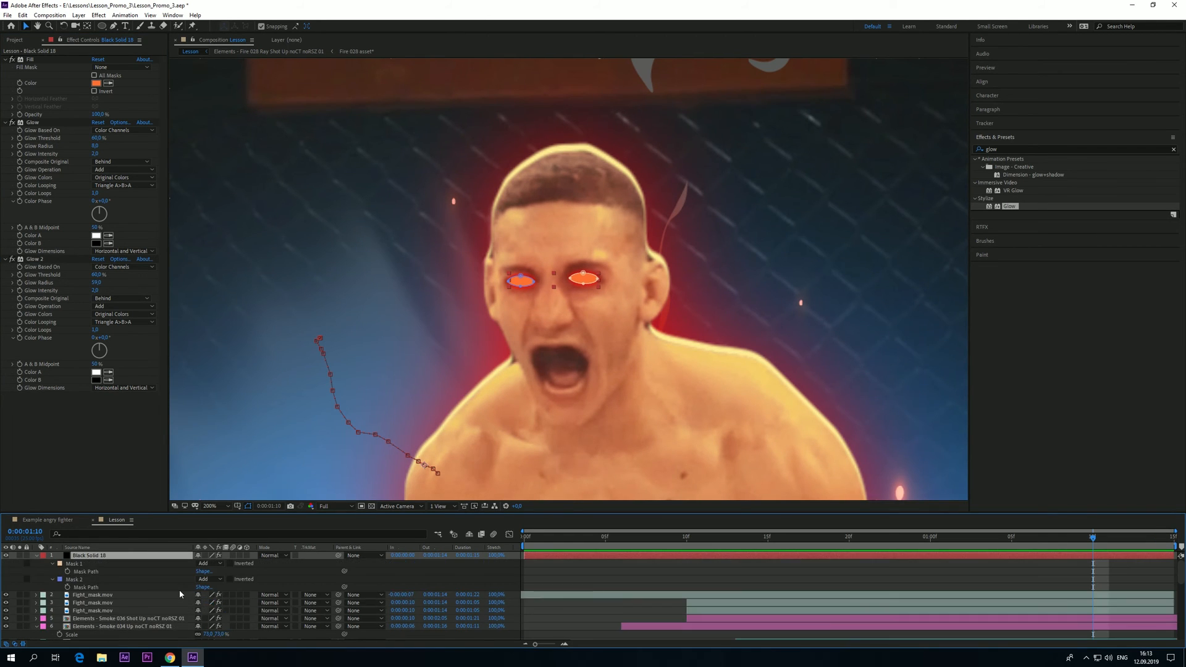
{"action": "key", "text": "m"}
{"action": "key", "text": "m"}
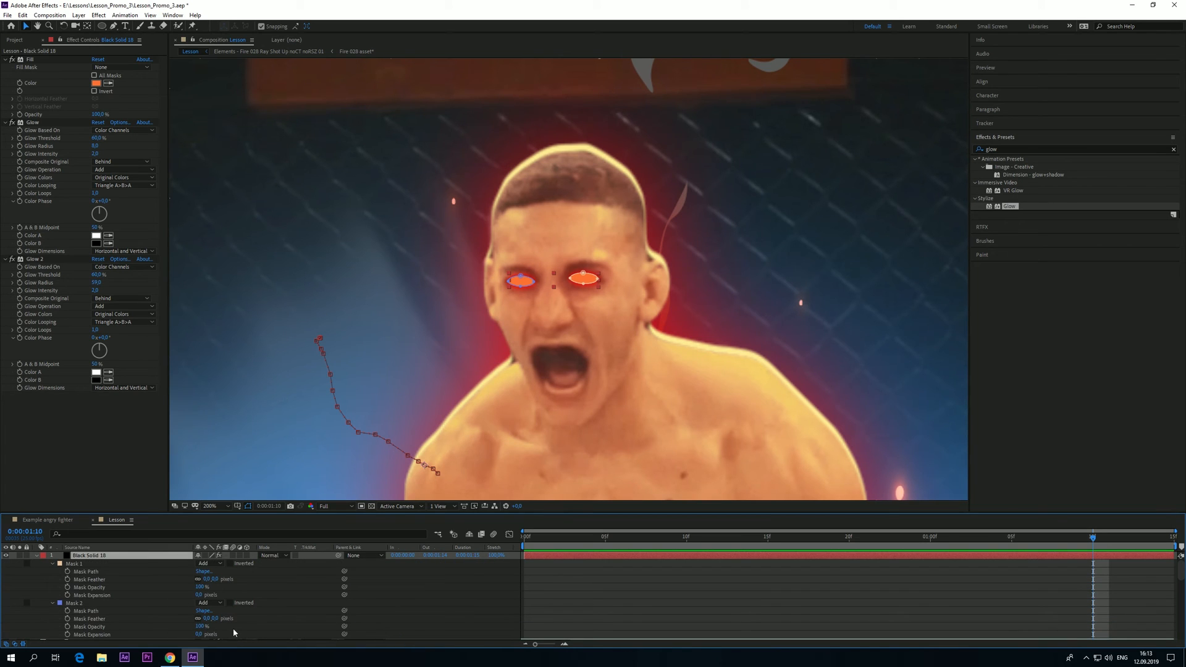
{"action": "left_click", "coordinate": [198, 635]}
{"action": "type", "text": "-3"}
{"action": "left_click", "coordinate": [379, 593]}
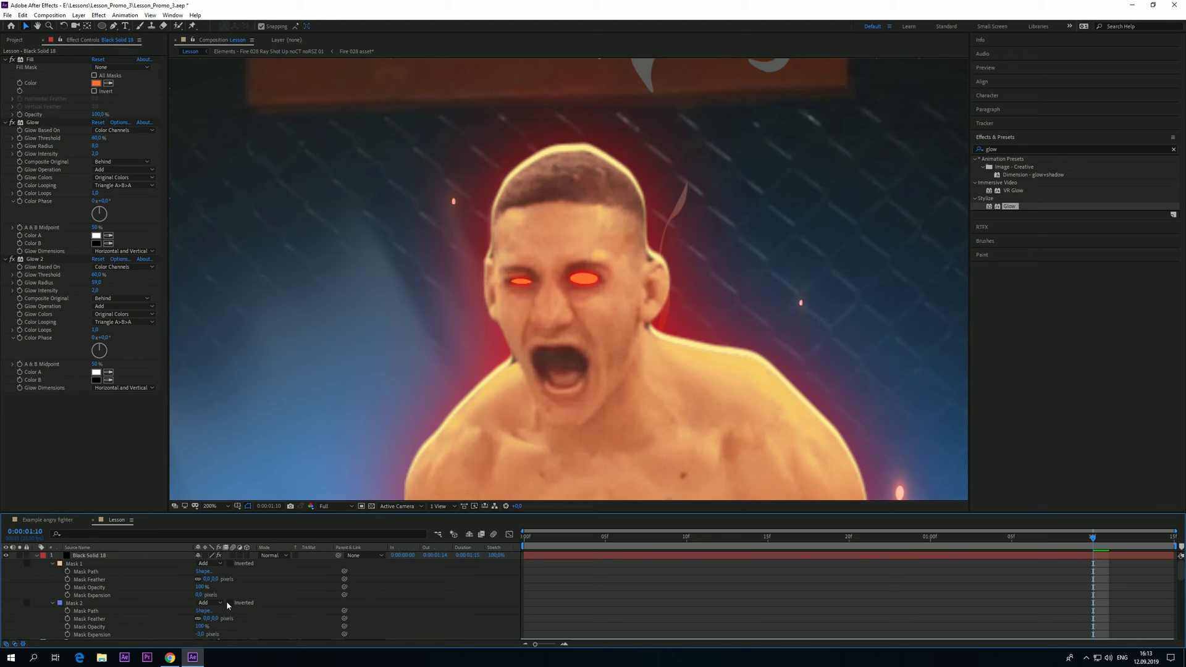
Set Mask 1's Mask Expansion to -3 pixels and preview the glowing eyes from the first frame
{"action": "left_click", "coordinate": [199, 595]}
{"action": "type", "text": "-3"}
{"action": "key", "text": "Return"}
{"action": "left_click", "coordinate": [525, 537]}
{"action": "key", "text": "space"}
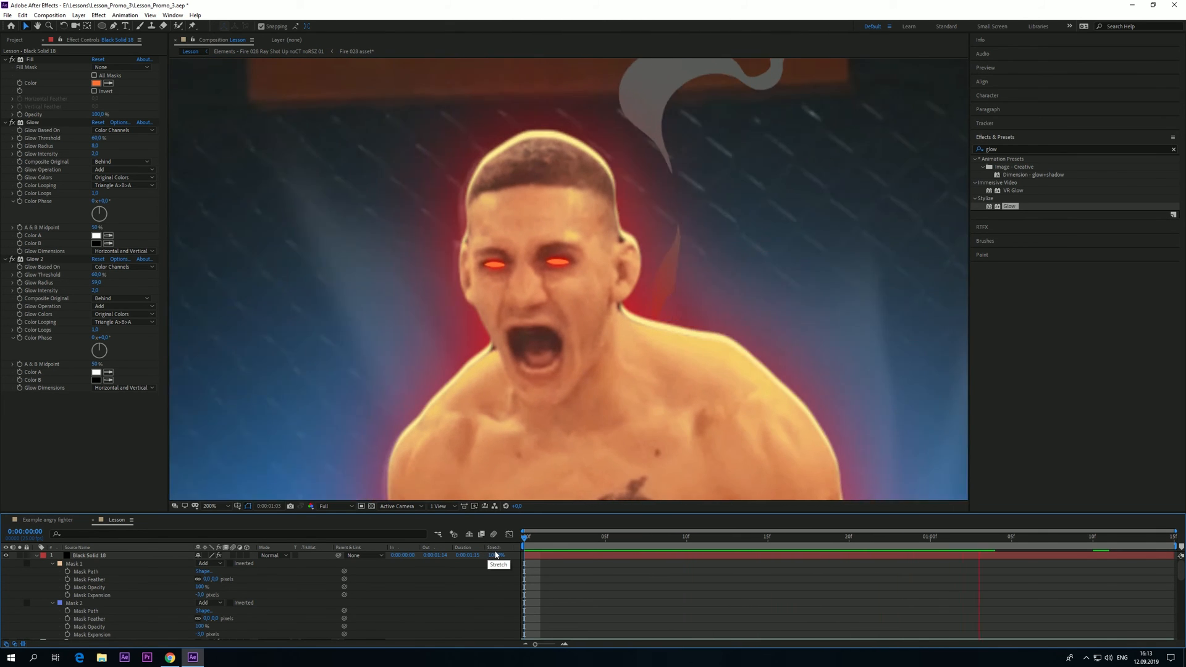
Set the Mask Expansion of both eye masks to -2 pixels and preview the result from the first frame
{"action": "left_click", "coordinate": [200, 634]}
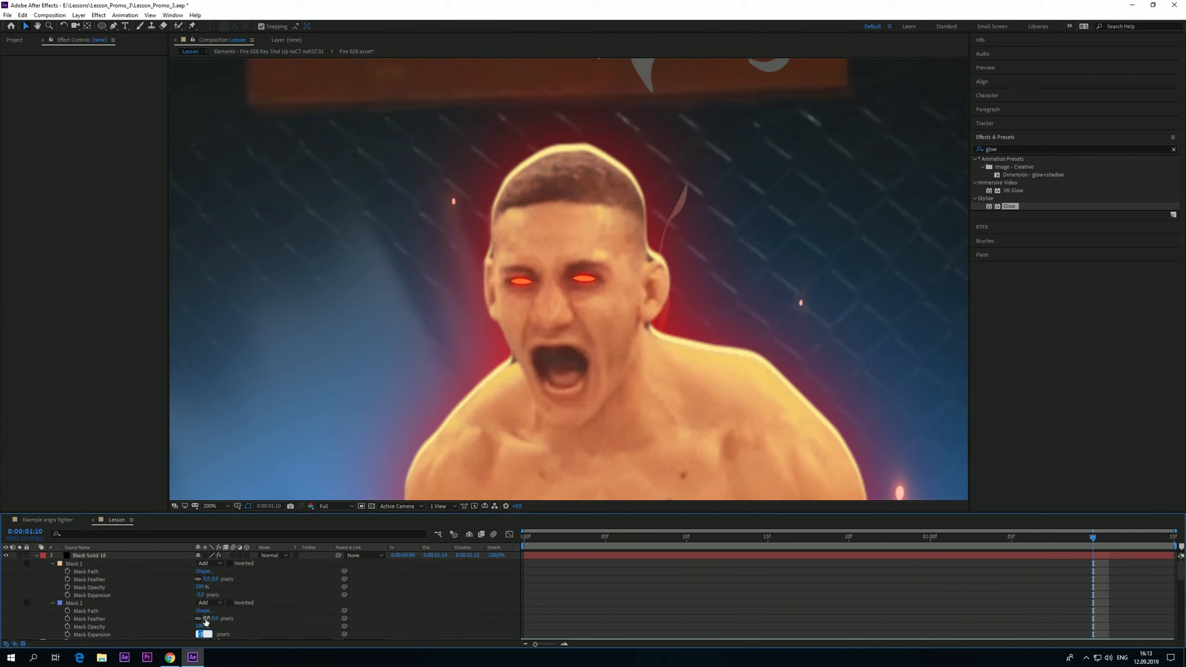
{"action": "key", "text": "Return"}
{"action": "left_click", "coordinate": [201, 596]}
{"action": "type", "text": "-2"}
{"action": "key", "text": "Return"}
{"action": "left_click", "coordinate": [538, 539]}
{"action": "key", "text": "space"}
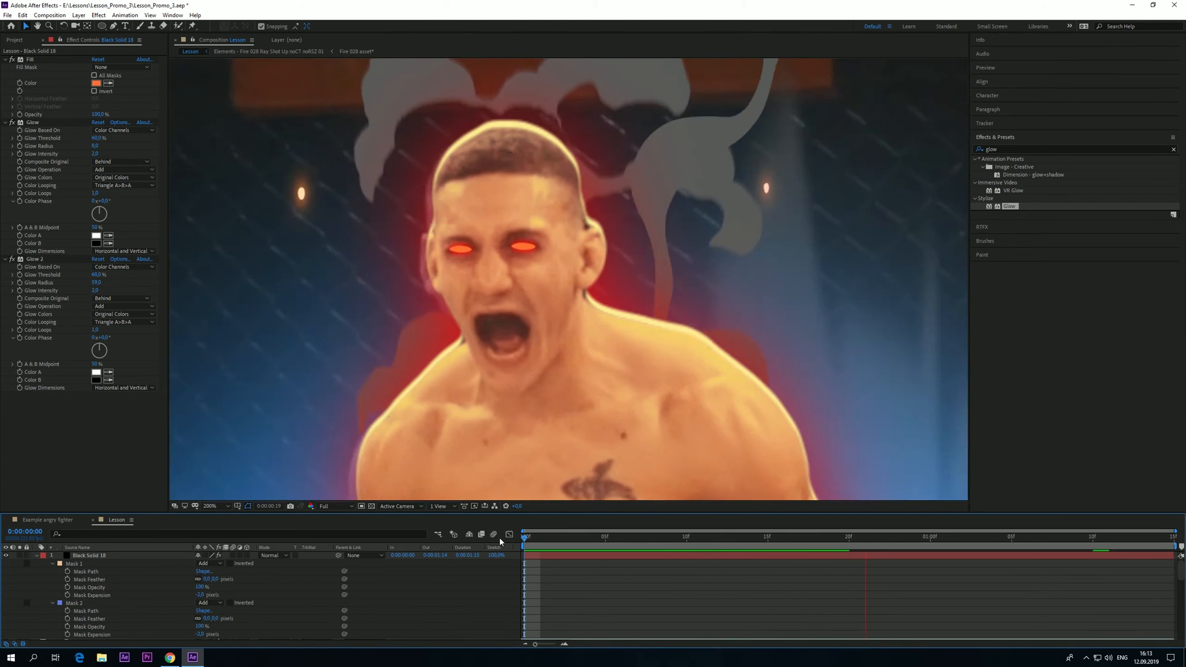
Change the eye solid's blending mode to Screen and preview the shot
{"action": "left_click", "coordinate": [43, 435]}
{"action": "left_click", "coordinate": [428, 597]}
{"action": "left_click", "coordinate": [110, 555]}
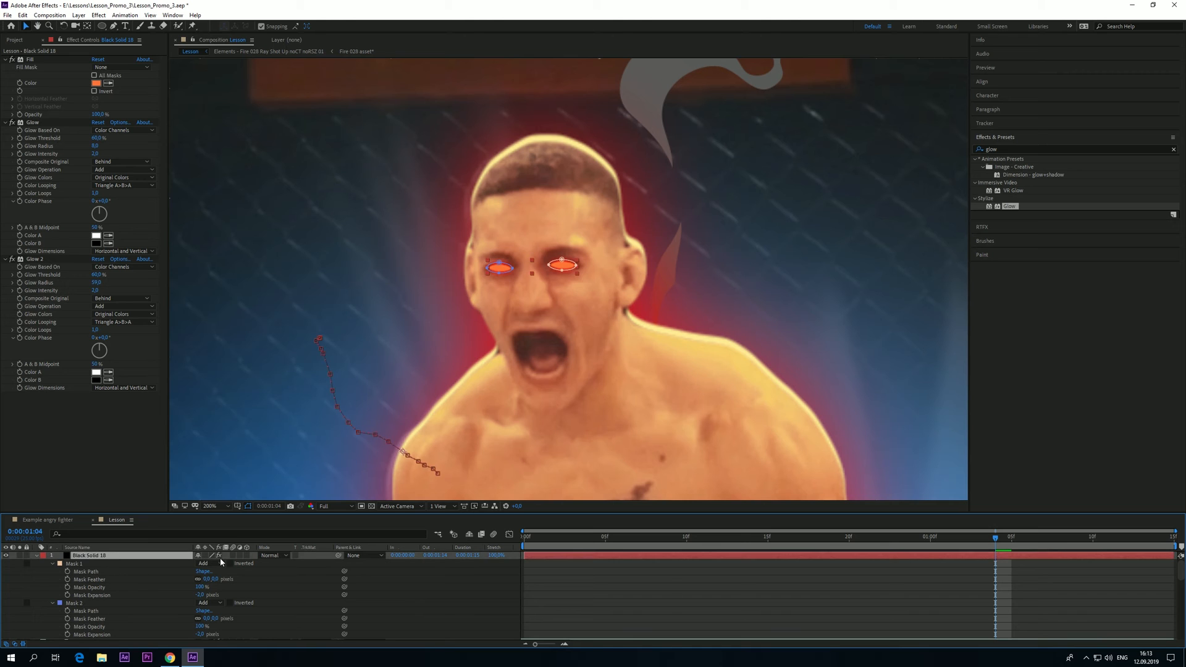
{"action": "left_click", "coordinate": [272, 556]}
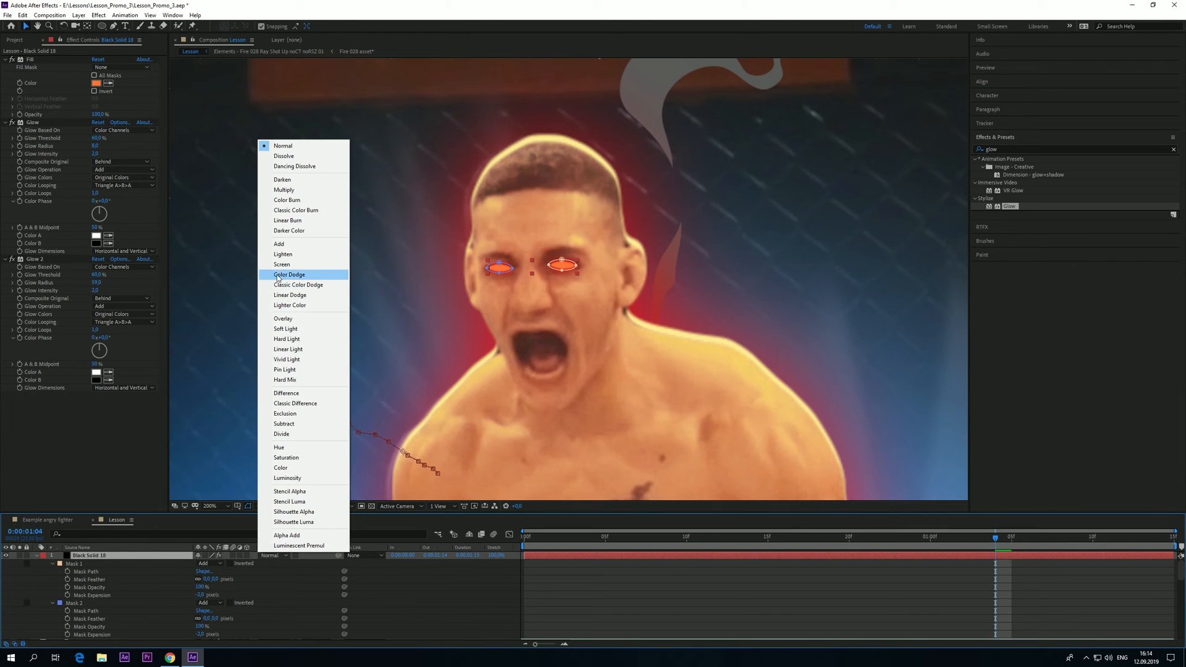
{"action": "left_click", "coordinate": [282, 265]}
{"action": "left_click", "coordinate": [438, 623]}
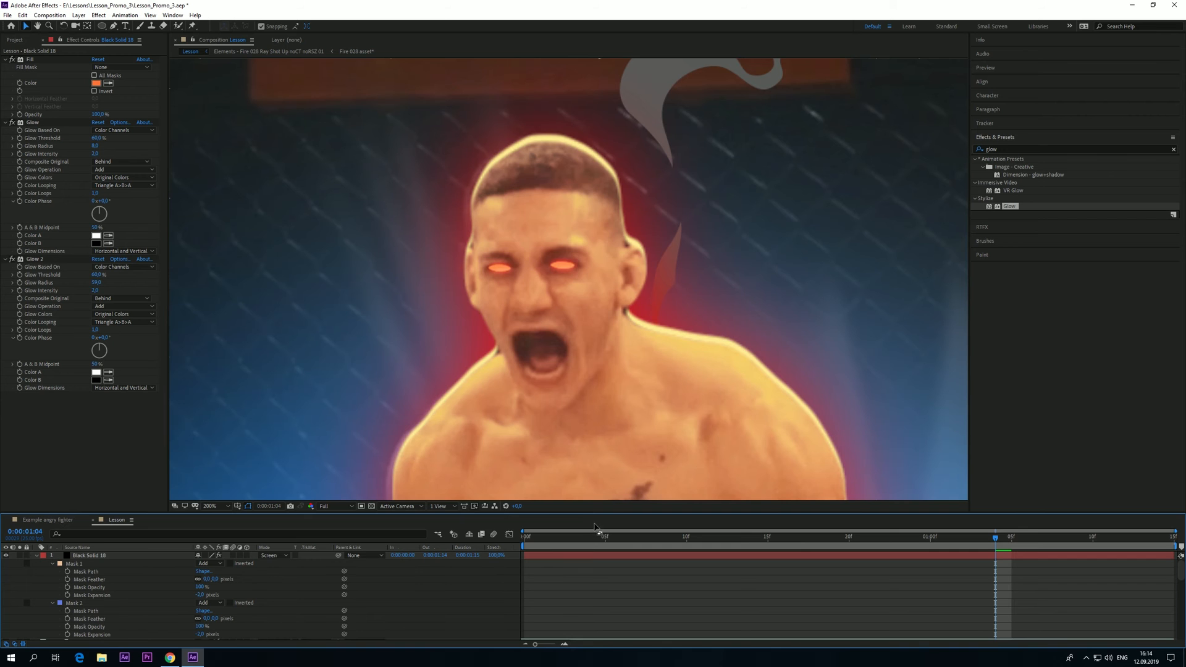
{"action": "key", "text": "space"}
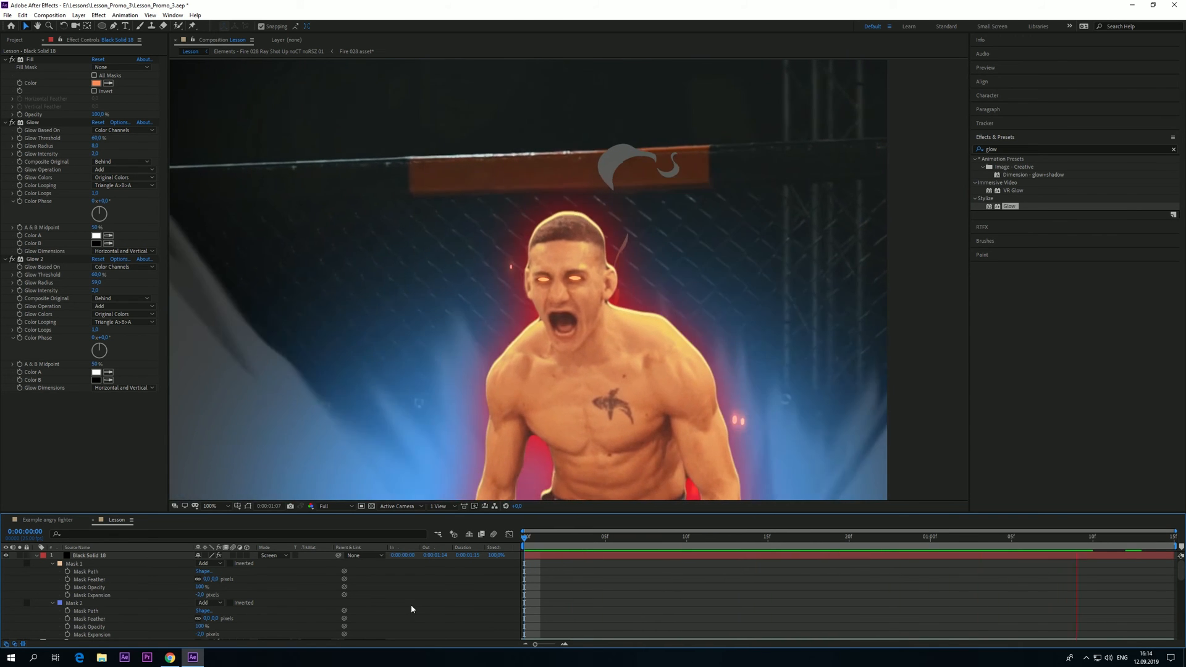
At frame 2, narrow Mask 1 and Mask 2 horizontally to fit the eyes, and preview the shot from the first frame
{"action": "left_click", "coordinate": [557, 537]}
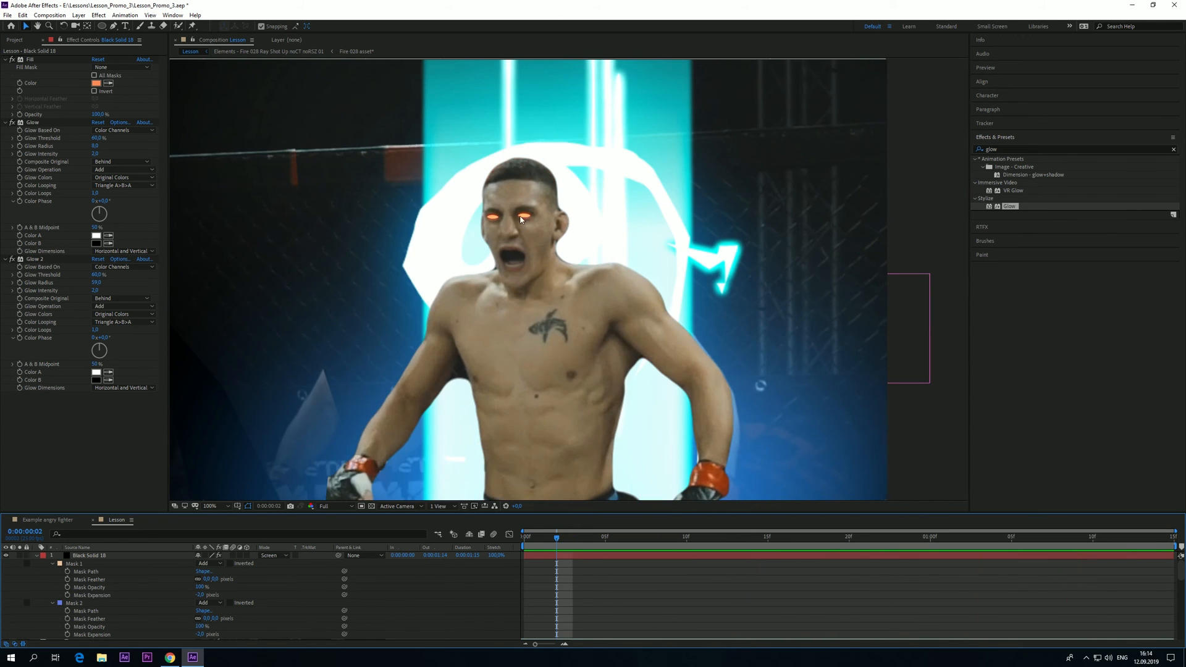
{"action": "scroll", "coordinate": [520, 218], "scroll_direction": "up", "scroll_amount": 4}
{"action": "left_click", "coordinate": [107, 556]}
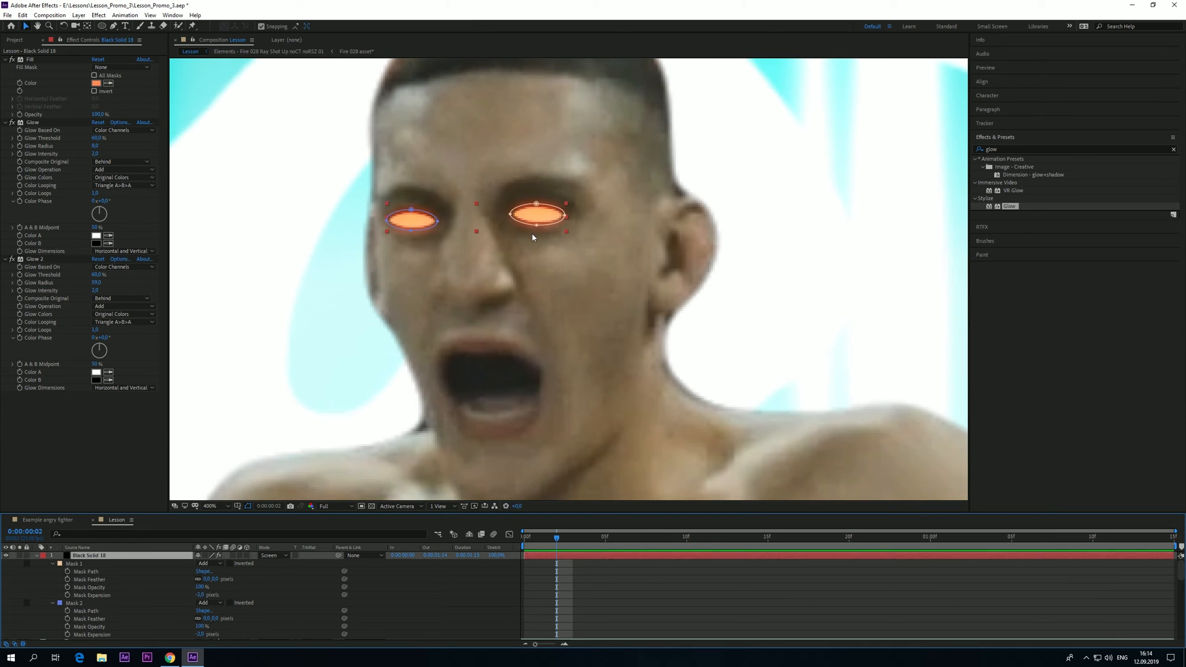
{"action": "left_click", "coordinate": [564, 219]}
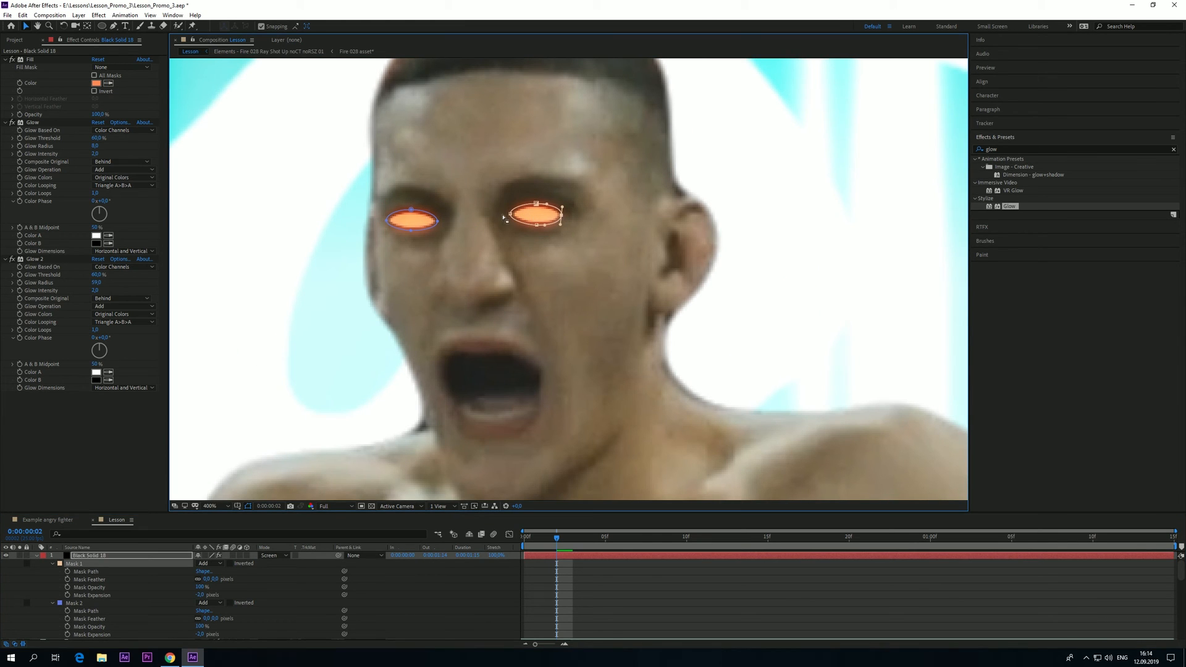
{"action": "left_click_drag", "start_coordinate": [510, 216], "coordinate": [513, 217]}
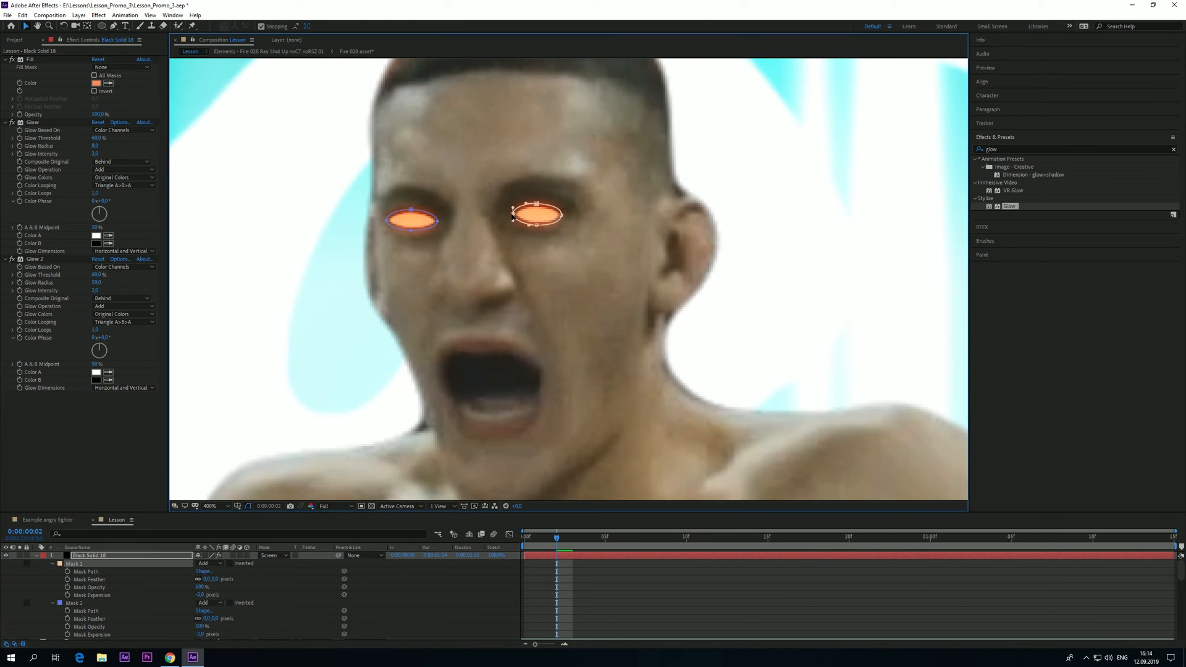
{"action": "left_click", "coordinate": [435, 221]}
{"action": "left_click_drag", "start_coordinate": [385, 221], "coordinate": [388, 223]}
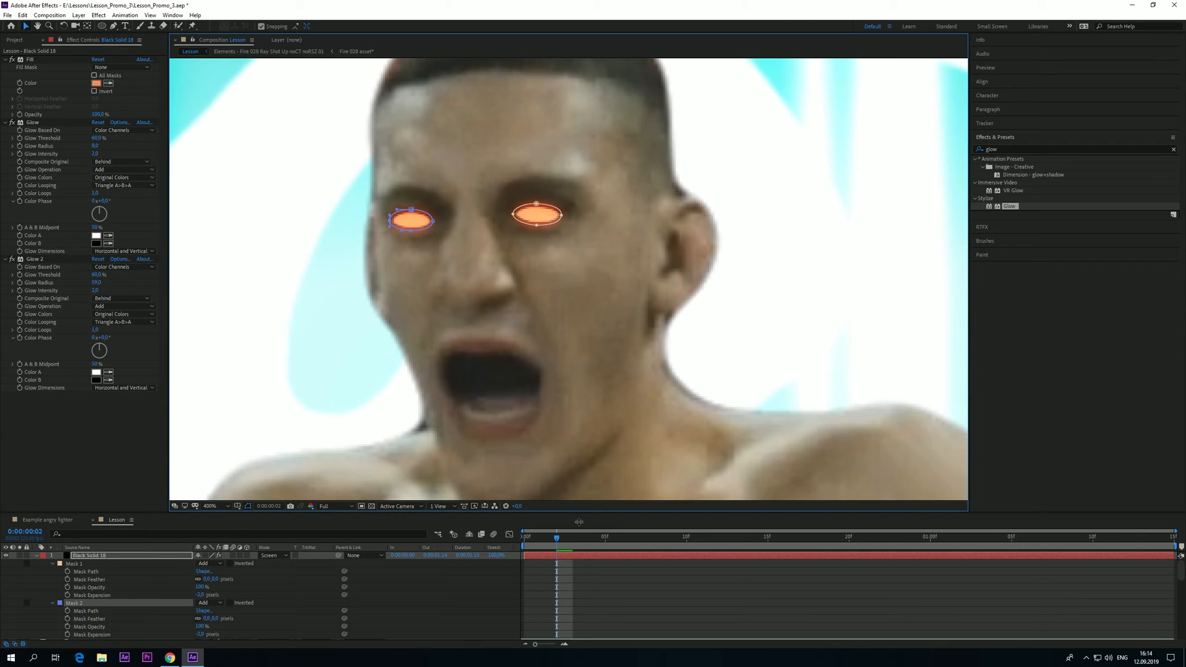
{"action": "left_click_drag", "start_coordinate": [537, 539], "coordinate": [503, 539]}
{"action": "scroll", "coordinate": [537, 391], "scroll_direction": "down", "scroll_amount": 1}
{"action": "key", "text": "space"}
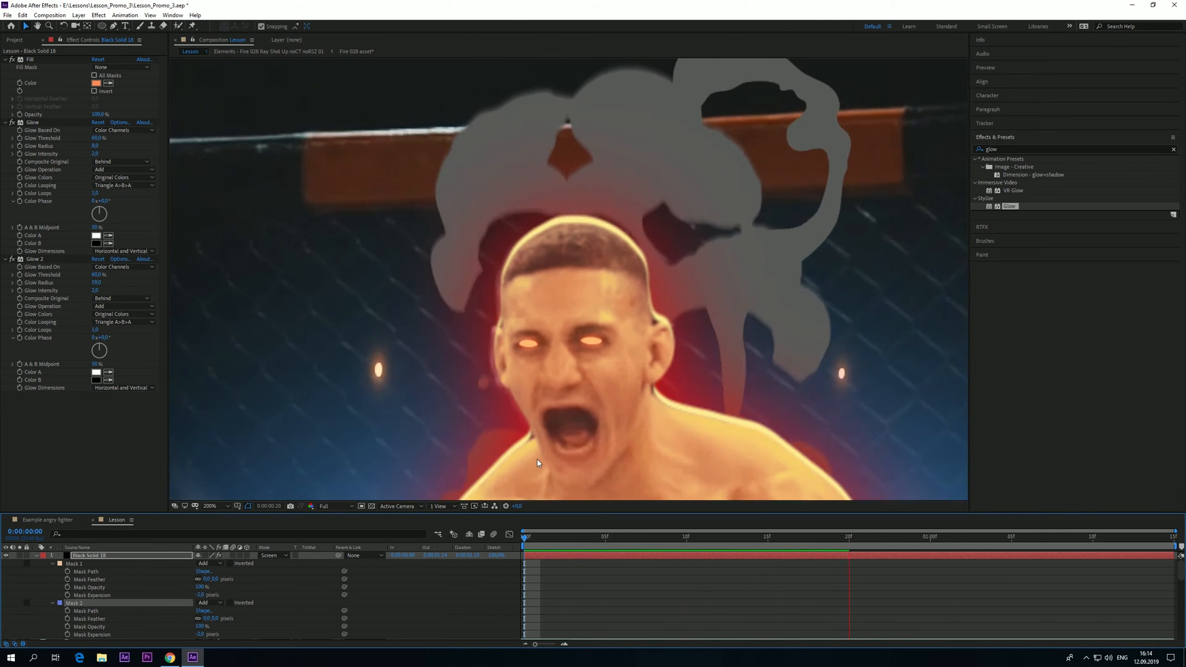
{"action": "left_click", "coordinate": [142, 426]}
{"action": "key", "text": "space"}
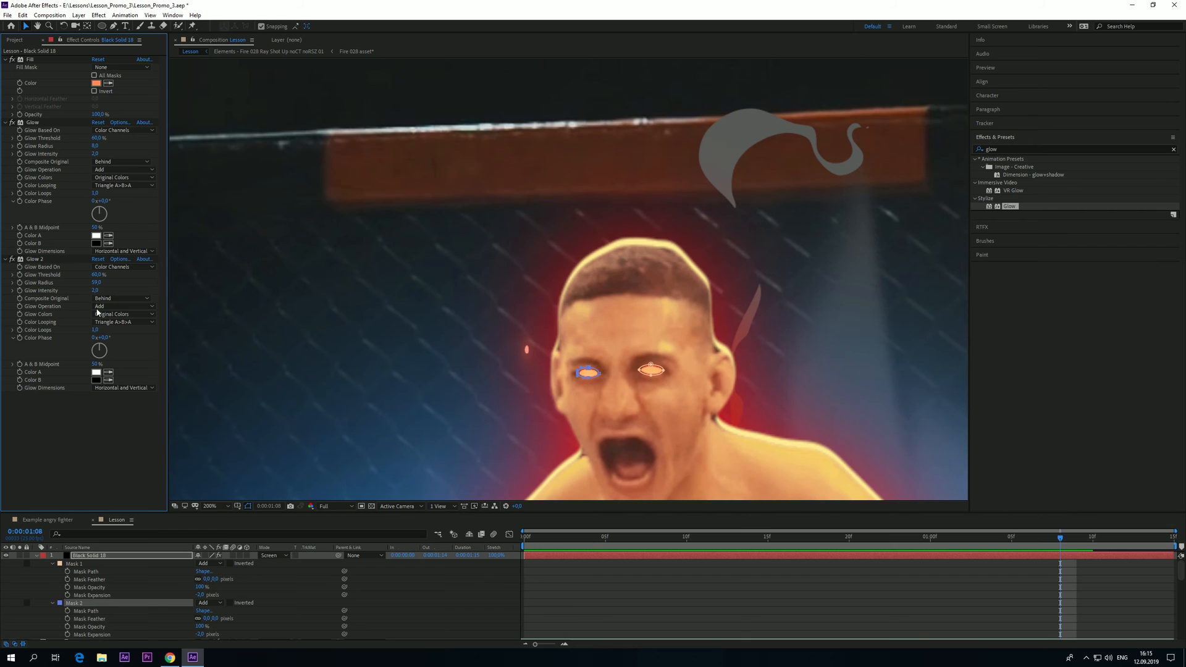
Lower the first Glow's threshold to about 54% and set the Fill color to orange FF7D43, then preview the eyes
{"action": "left_click", "coordinate": [38, 124]}
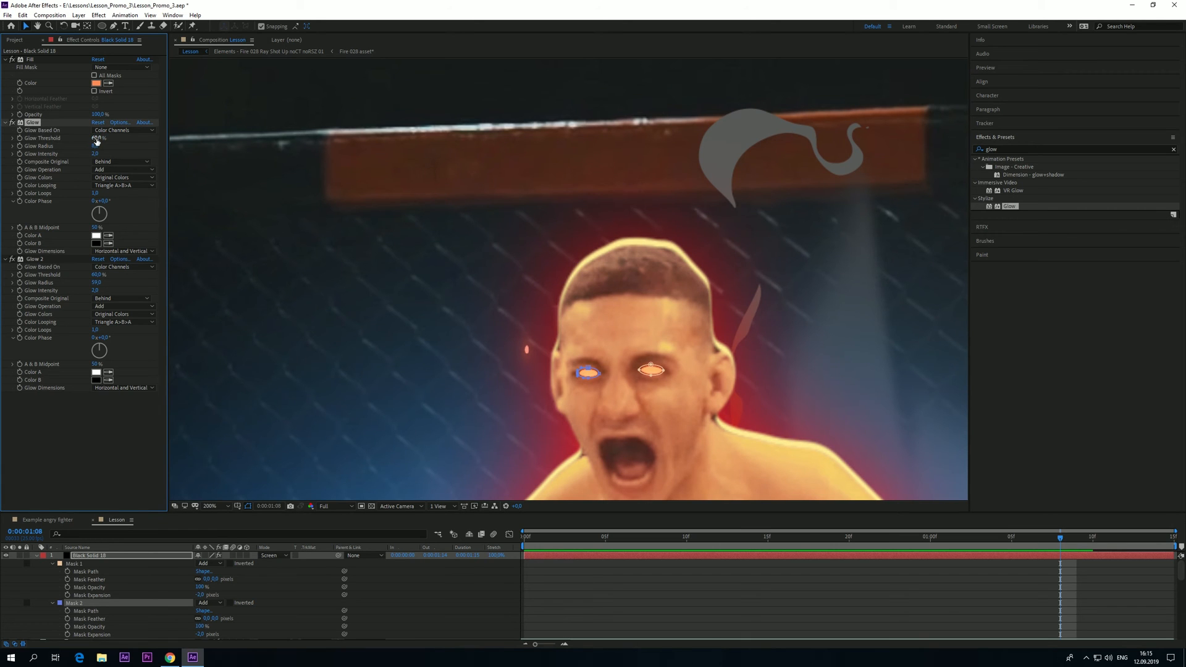
{"action": "left_click_drag", "start_coordinate": [97, 141], "coordinate": [89, 142]}
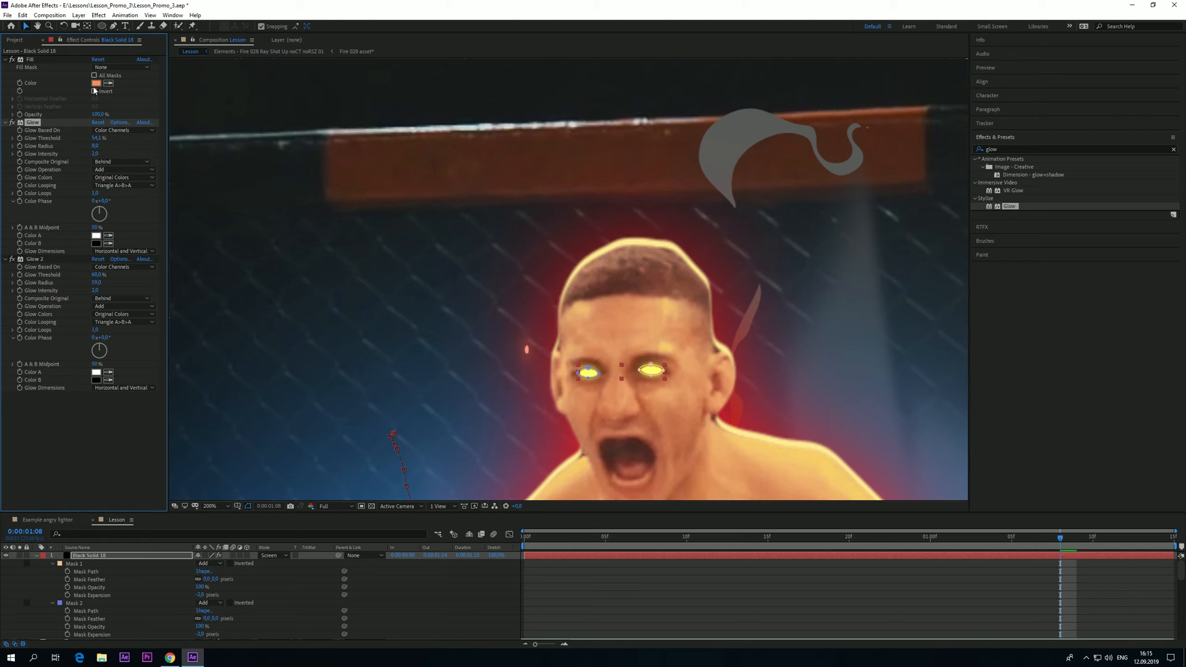
{"action": "left_click", "coordinate": [95, 83]}
{"action": "mouse_move", "coordinate": [277, 347]}
{"action": "left_mouse_down"}
{"action": "mouse_move", "coordinate": [291, 325]}
{"action": "mouse_move", "coordinate": [278, 322]}
{"action": "left_mouse_up"}
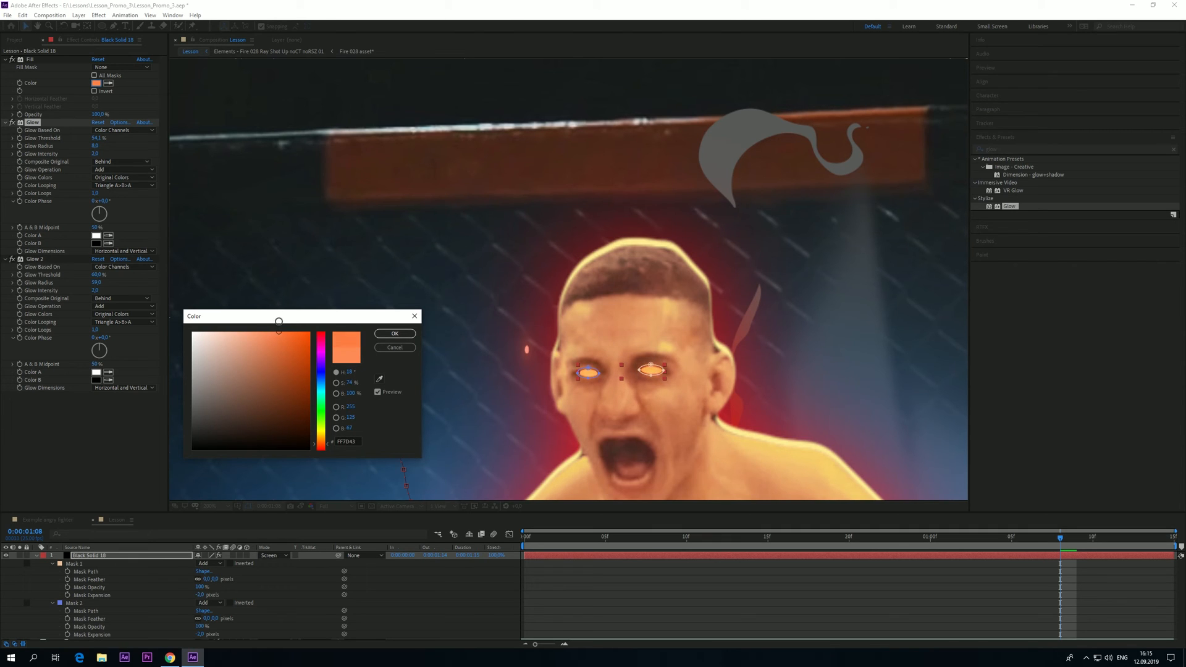
{"action": "left_click", "coordinate": [394, 333]}
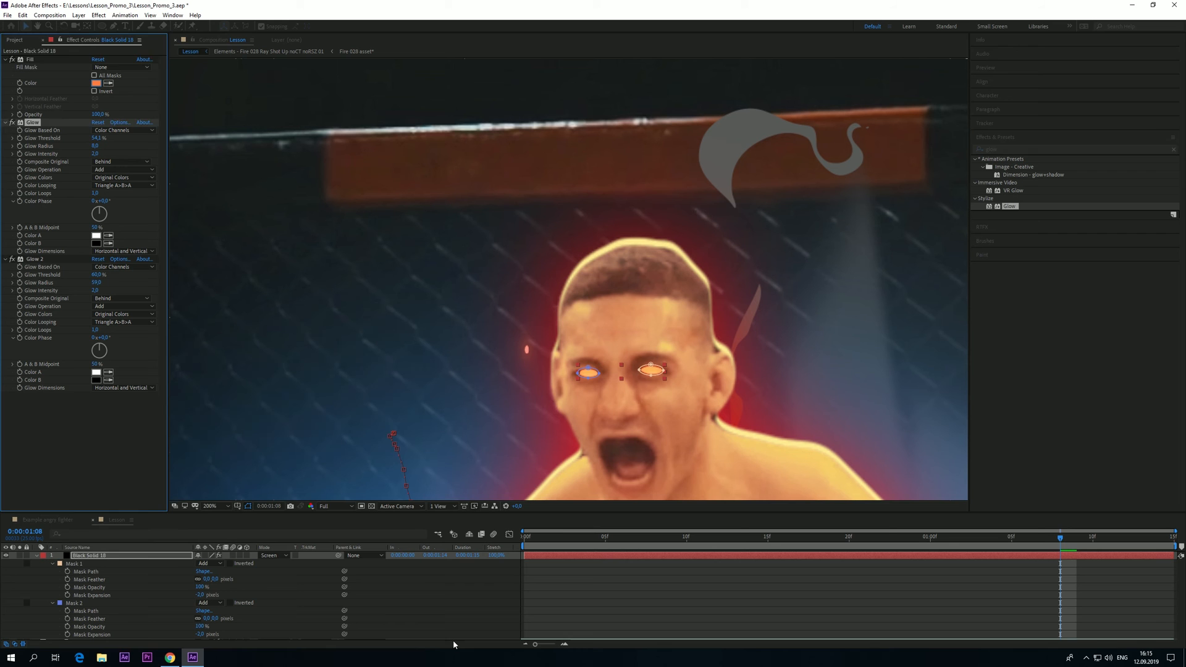
{"action": "key", "text": "space"}
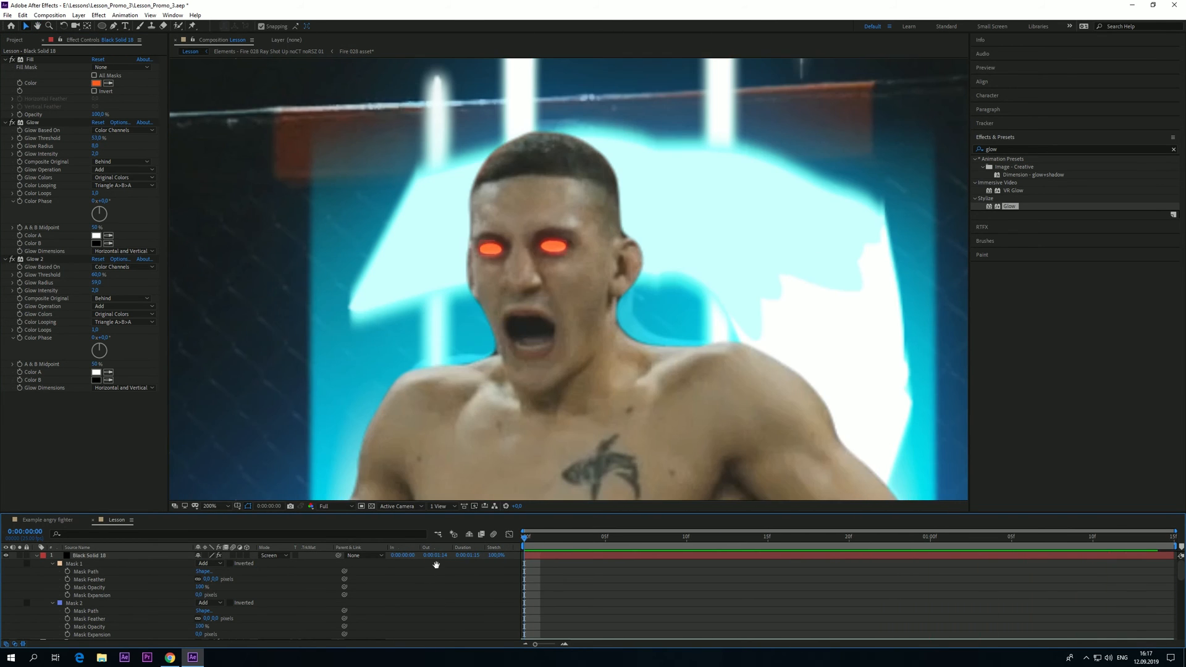
{"action": "key", "text": "space"}
{"action": "key", "text": "space"}
Collapse the eye solid's mask properties and go to frame 10 with the whole composition in view
{"action": "left_click_drag", "start_coordinate": [562, 537], "coordinate": [429, 574]}
{"action": "key", "text": "v"}
{"action": "left_click", "coordinate": [116, 595]}
{"action": "left_click", "coordinate": [66, 456]}
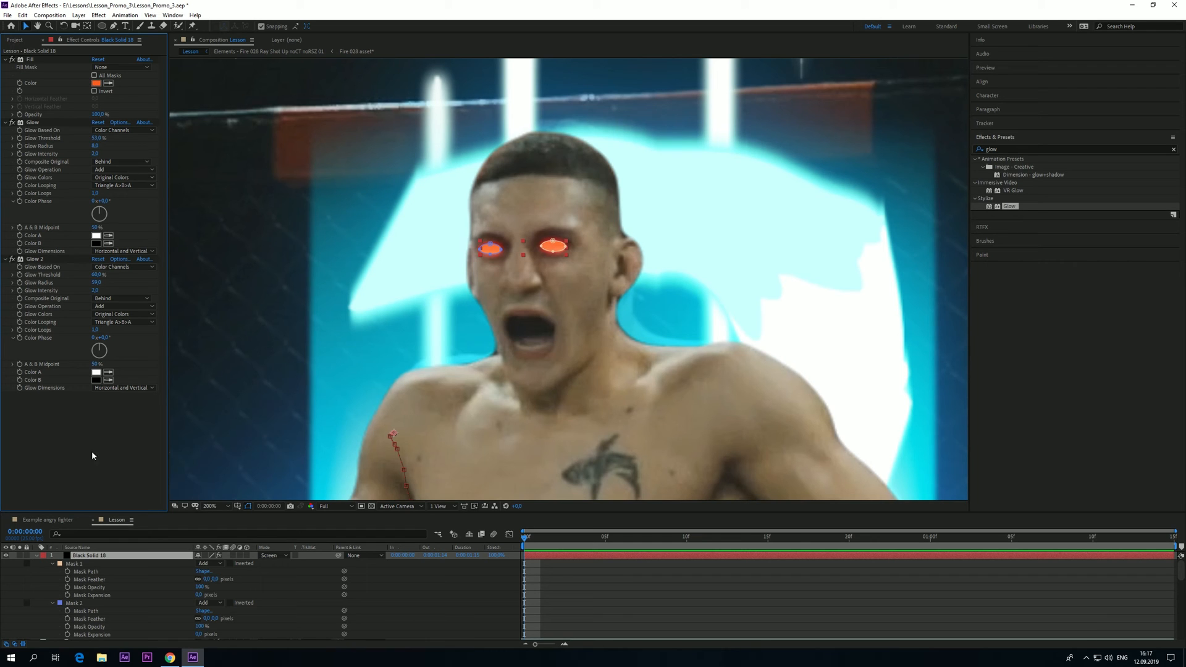
{"action": "left_click", "coordinate": [71, 566]}
{"action": "left_click", "coordinate": [37, 558]}
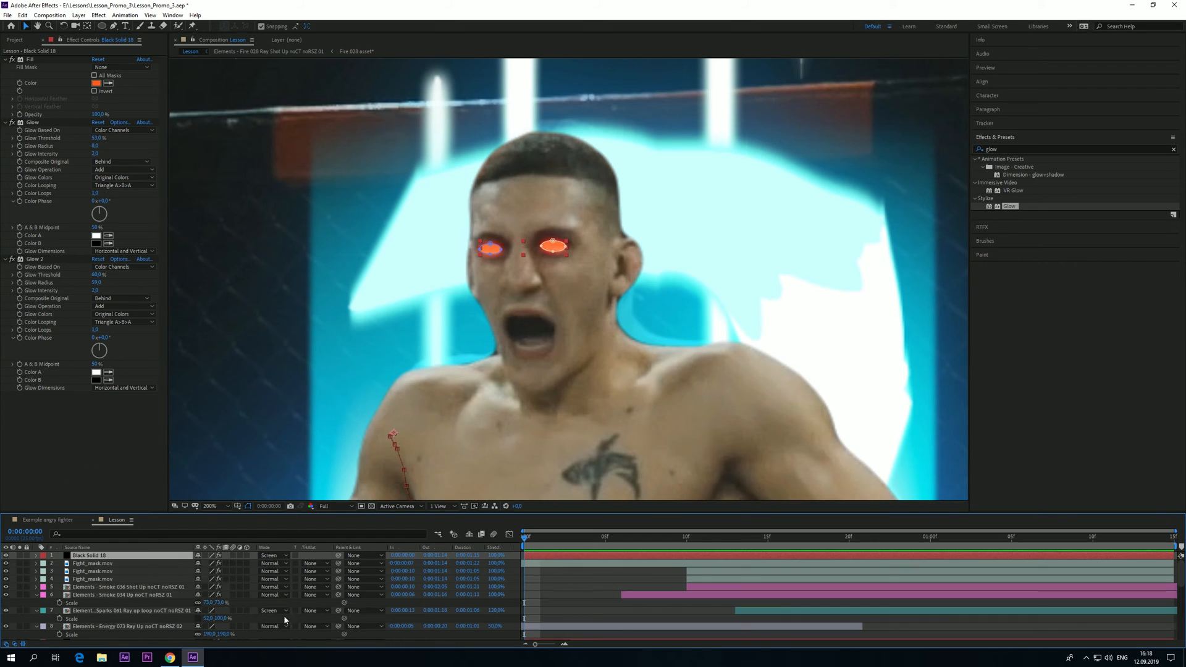
{"action": "left_click", "coordinate": [512, 608]}
{"action": "left_click_drag", "start_coordinate": [535, 537], "coordinate": [684, 540]}
{"action": "scroll", "coordinate": [571, 382], "scroll_direction": "down", "scroll_amount": 1}
{"action": "scroll", "coordinate": [571, 381], "scroll_direction": "down", "scroll_amount": 1}
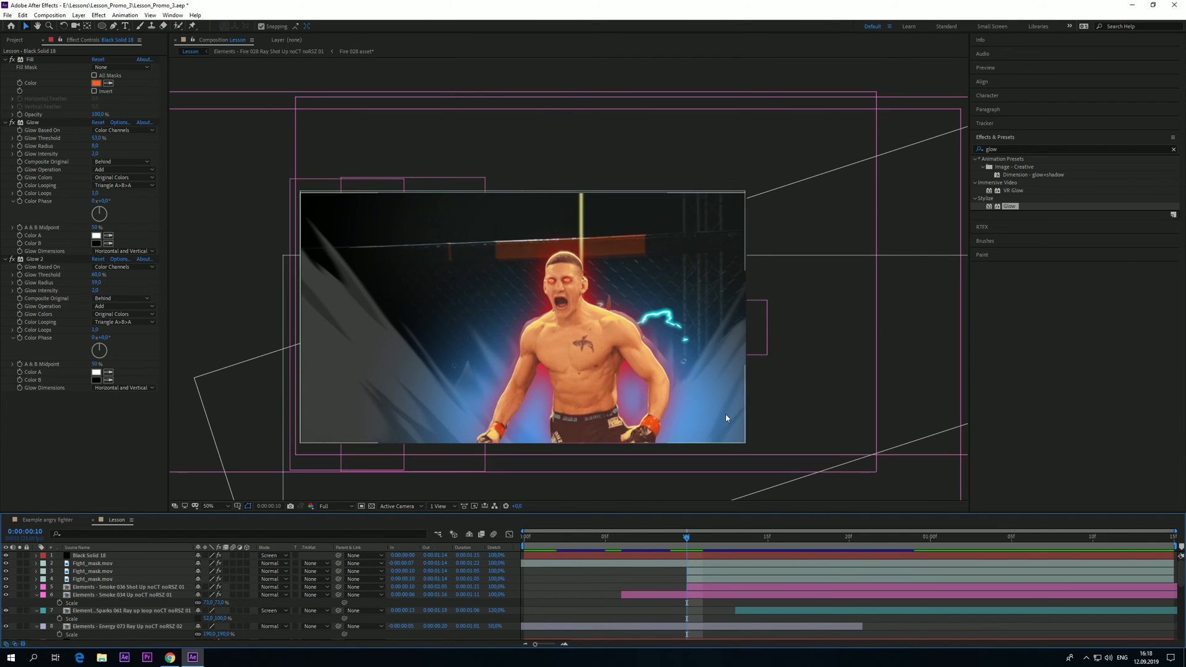
Browse the RTFX FX elements for electricity and add Electricity 026 Ray Up noCT noRSZ to the composition
{"action": "left_click", "coordinate": [982, 229]}
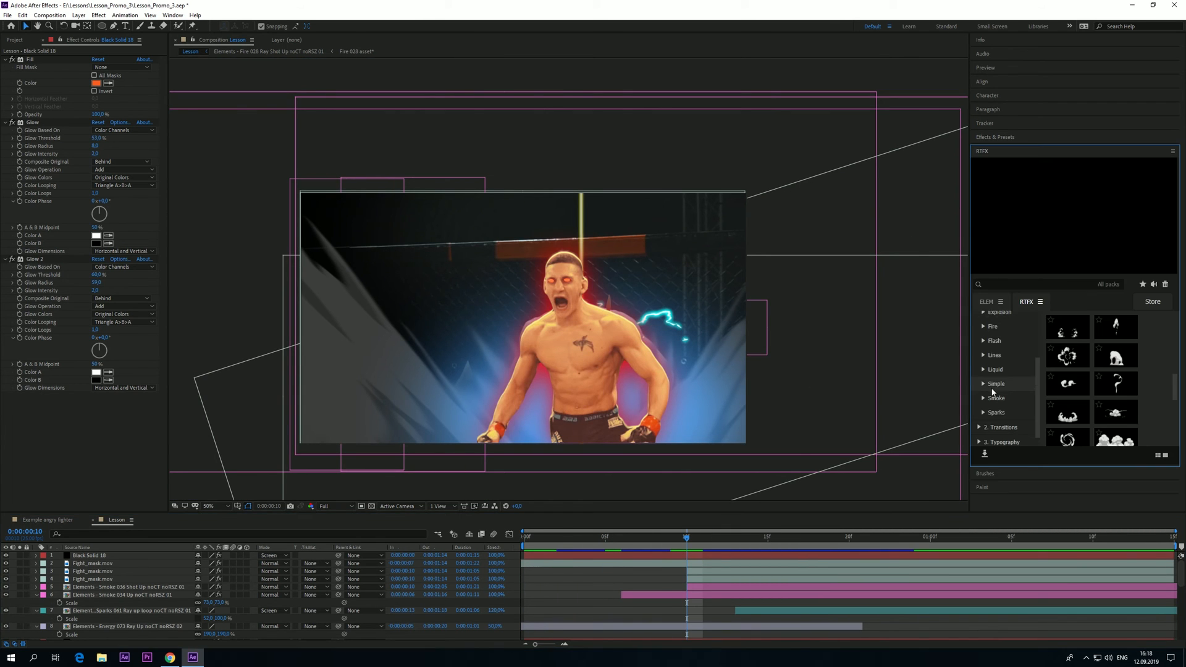
{"action": "scroll", "coordinate": [1000, 384], "scroll_direction": "up", "scroll_amount": 3}
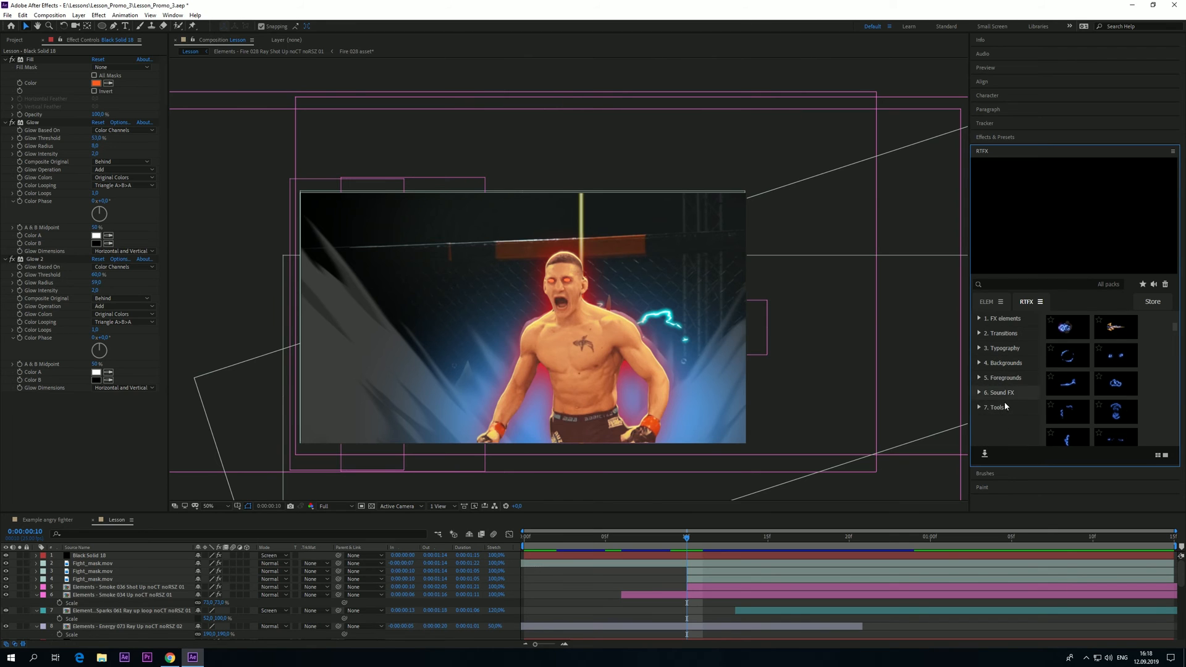
{"action": "left_click", "coordinate": [1007, 376]}
{"action": "scroll", "coordinate": [1115, 408], "scroll_direction": "down", "scroll_amount": 2}
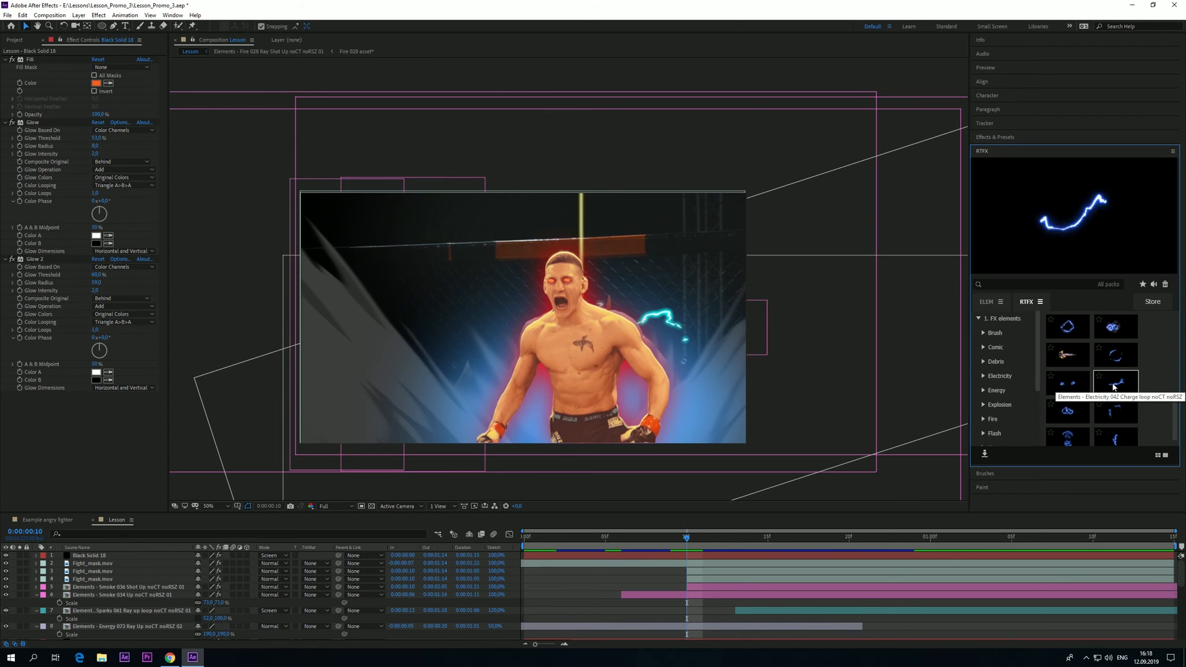
{"action": "scroll", "coordinate": [1058, 358], "scroll_direction": "up", "scroll_amount": 3}
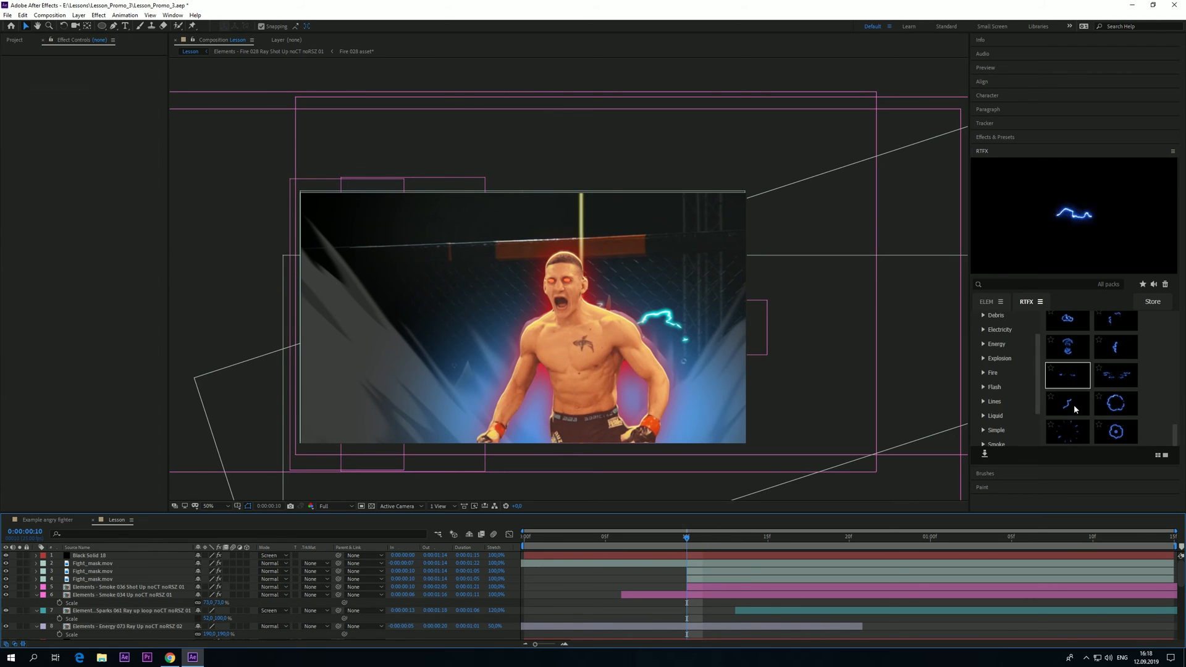
{"action": "scroll", "coordinate": [1076, 413], "scroll_direction": "up", "scroll_amount": 6}
{"action": "scroll", "coordinate": [1080, 395], "scroll_direction": "down", "scroll_amount": 4}
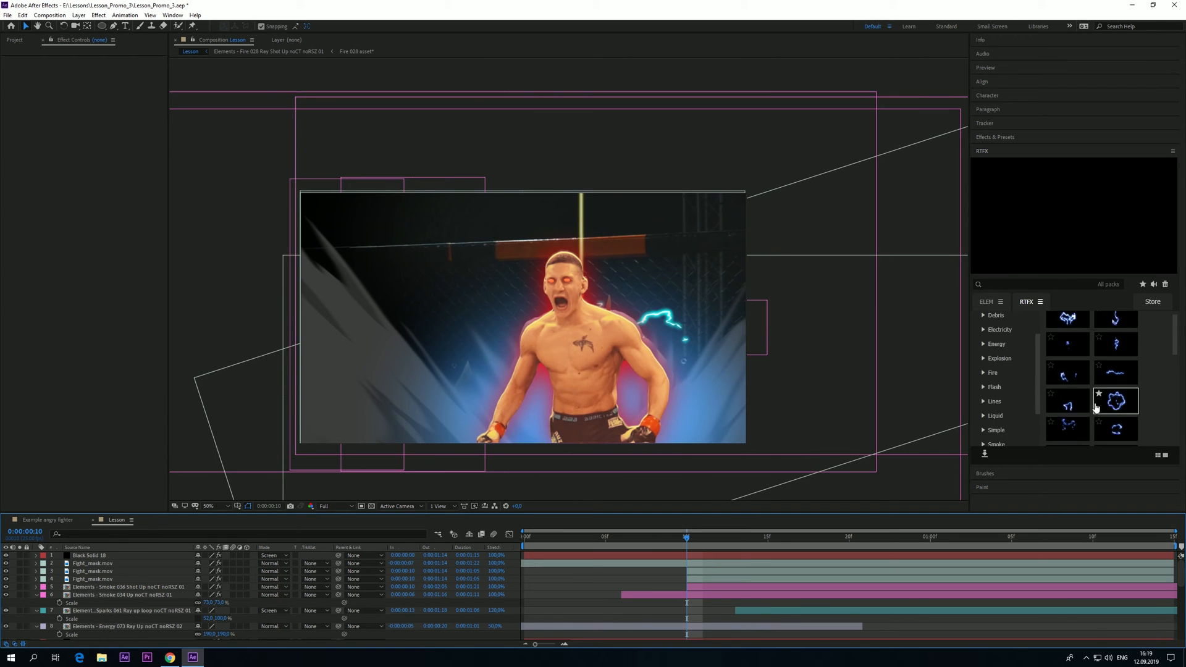
{"action": "scroll", "coordinate": [1082, 375], "scroll_direction": "down", "scroll_amount": 2}
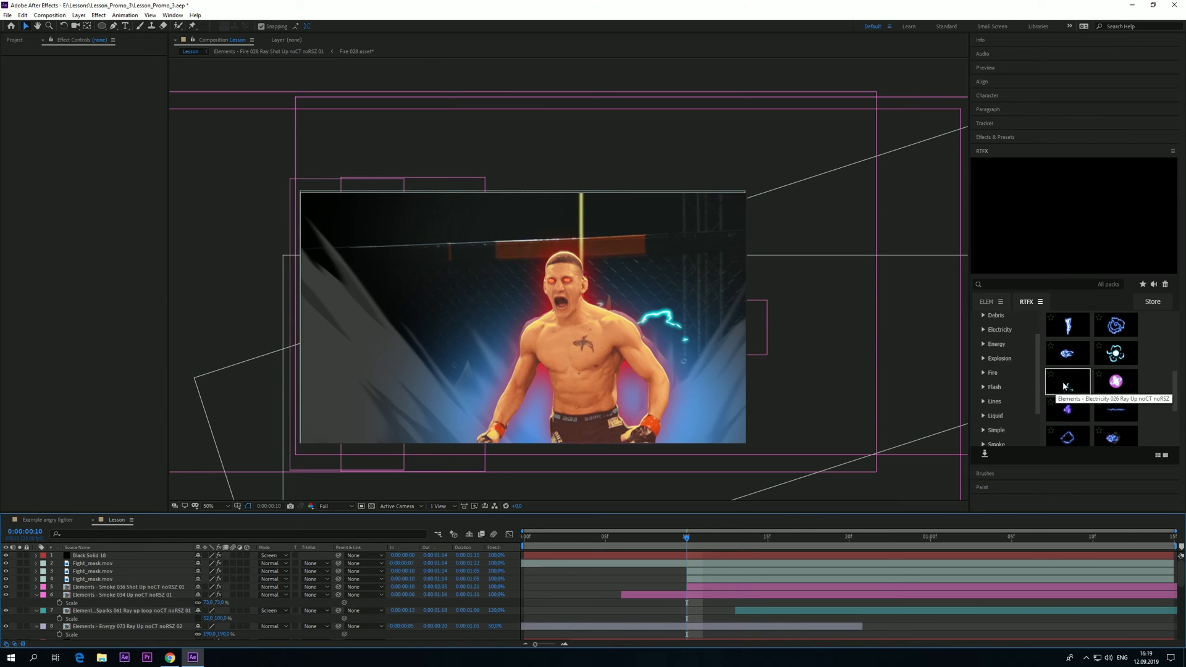
{"action": "double_click", "coordinate": [1064, 386]}
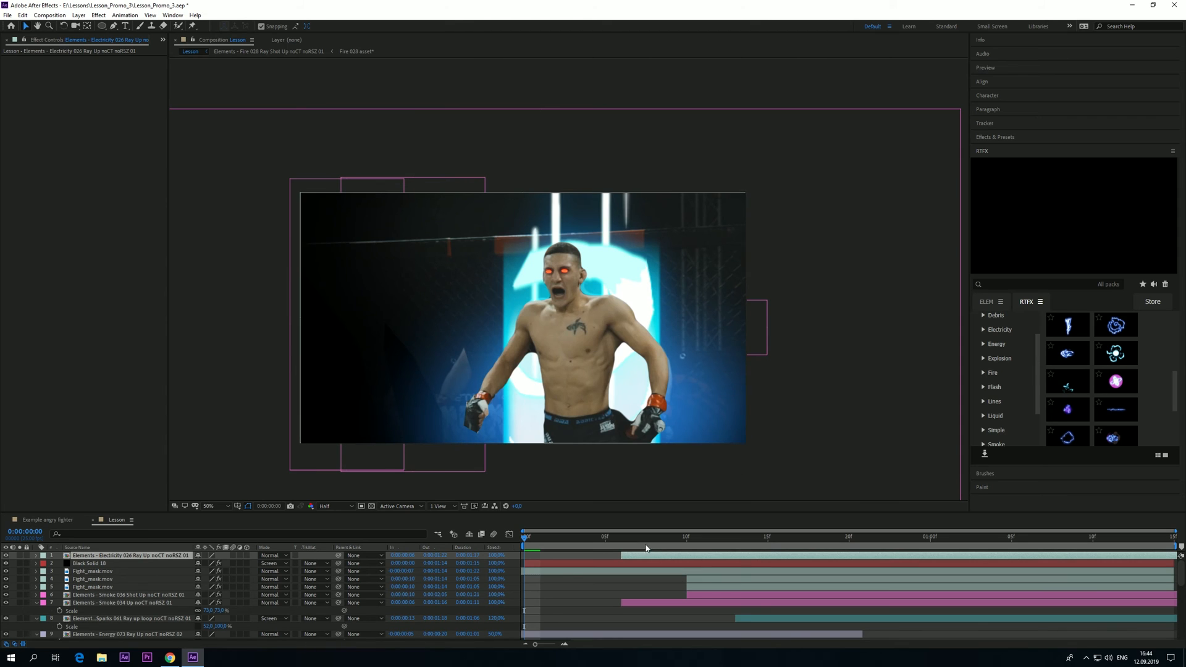
Shift the electricity layer about ten frames earlier in the timeline and check it around frame 16
{"action": "left_click_drag", "start_coordinate": [646, 548], "coordinate": [529, 543]}
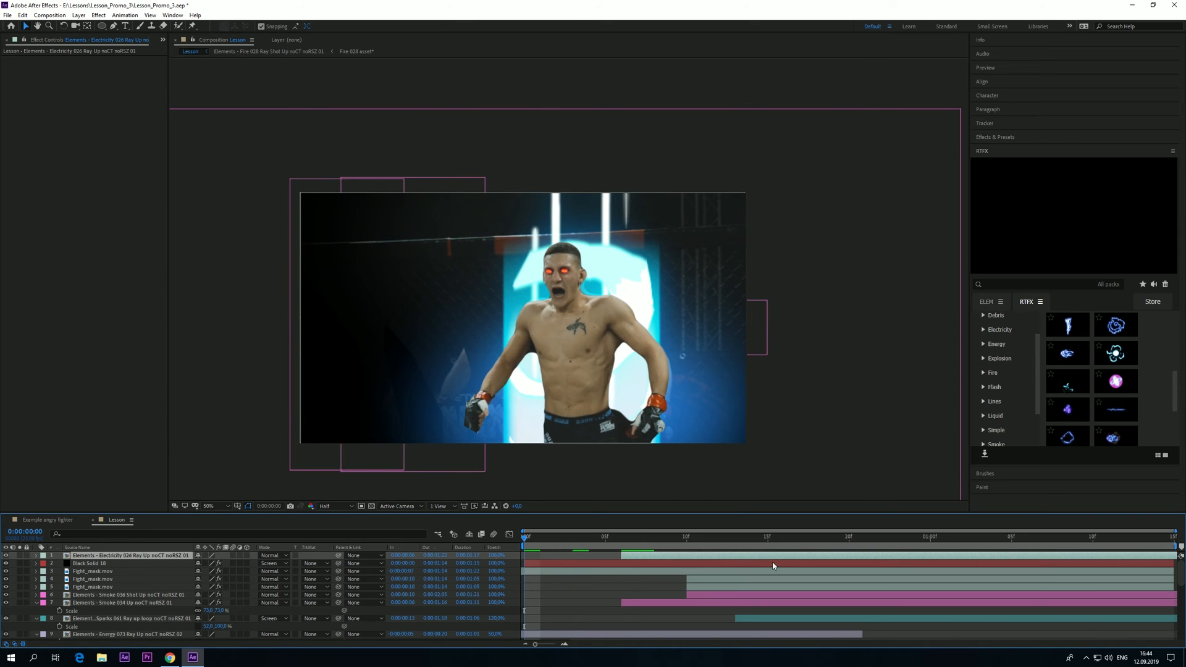
{"action": "left_click_drag", "start_coordinate": [759, 560], "coordinate": [603, 557]}
{"action": "left_click_drag", "start_coordinate": [532, 542], "coordinate": [789, 561]}
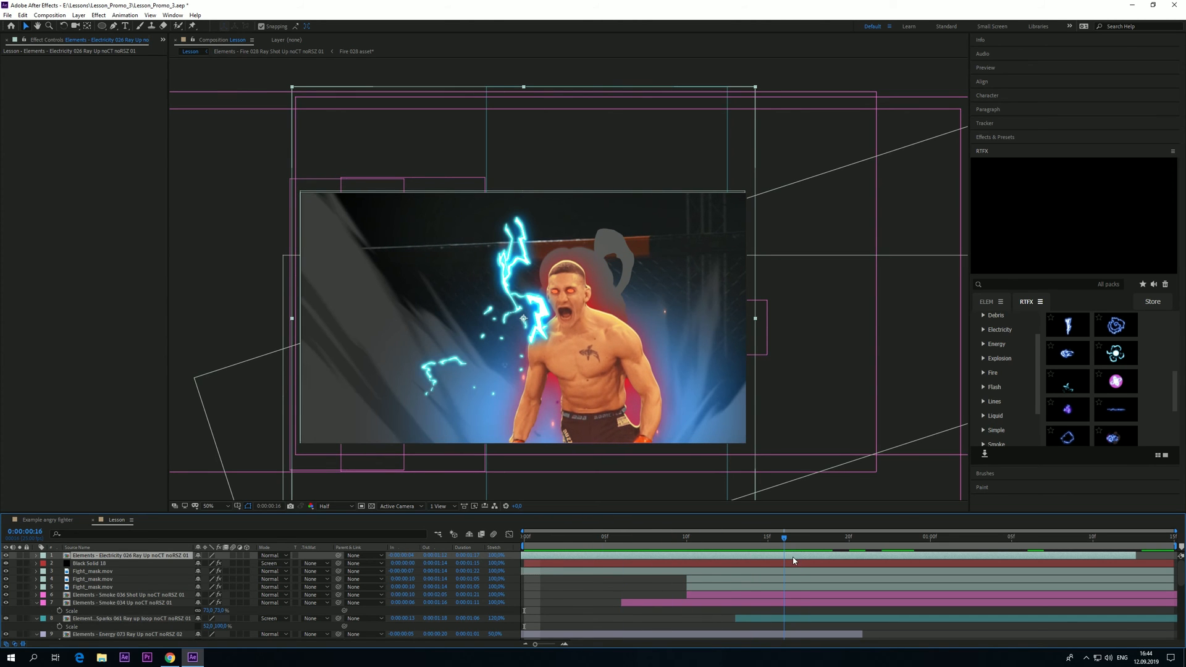
Move the electricity layer sideways onto the fighter's body and slightly lower, then preview the bolts through frame 14
{"action": "key", "text": "shift+Right"}
{"action": "key", "text": "shift+Right"}
{"action": "key", "text": "shift+Right"}
{"action": "key", "text": "shift+Right"}
{"action": "key", "text": "shift+Right"}
{"action": "key", "text": "shift+Right"}
{"action": "key", "text": "shift+Right"}
{"action": "key", "text": "shift+Right"}
{"action": "key", "text": "shift+Right"}
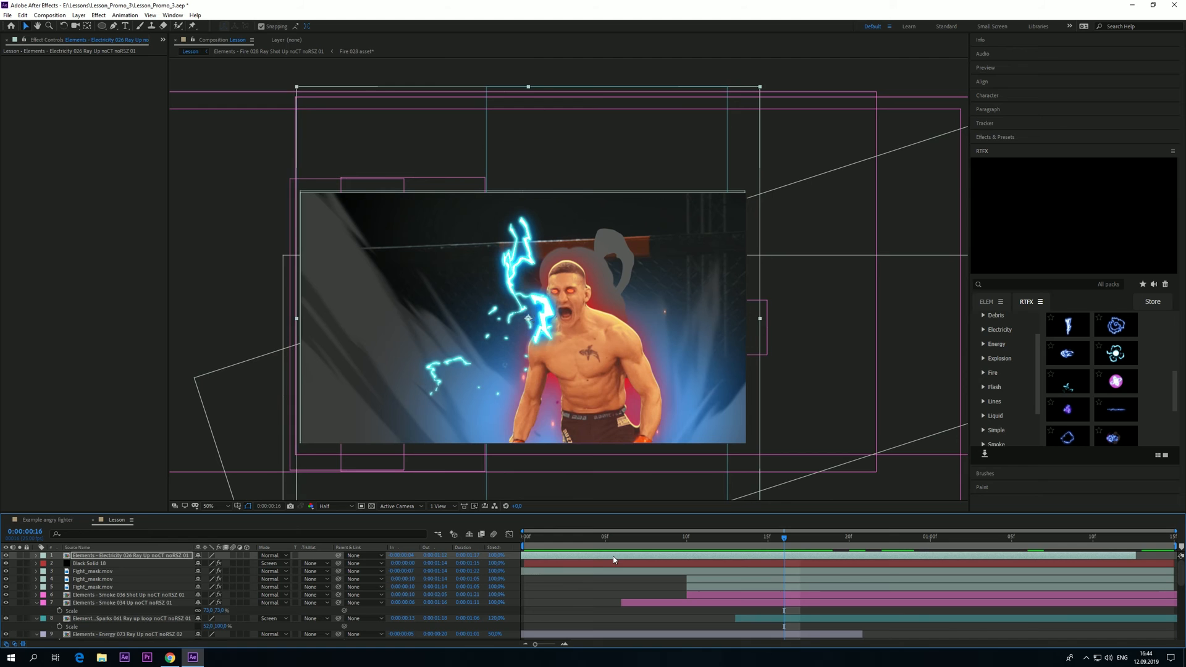
{"action": "key", "text": "shift+Right"}
{"action": "key", "text": "shift+Right"}
{"action": "key", "text": "shift+Right"}
{"action": "key", "text": "shift+Right"}
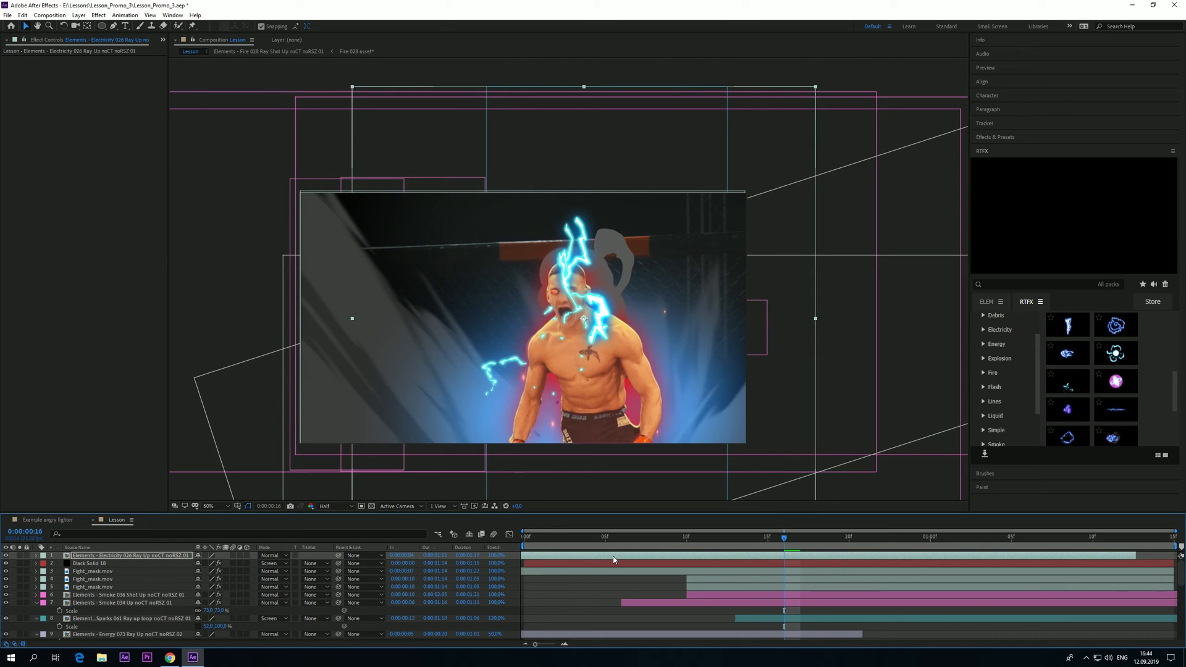
{"action": "key", "text": "shift+Down"}
{"action": "key", "text": "shift+Down"}
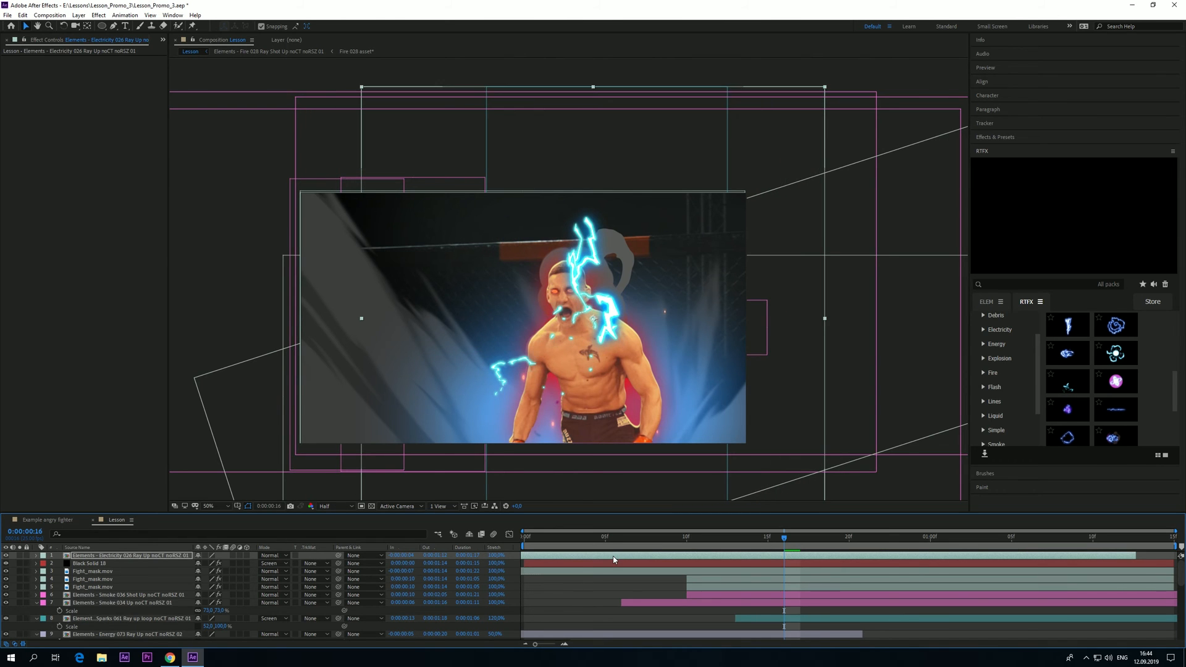
{"action": "key", "text": "space"}
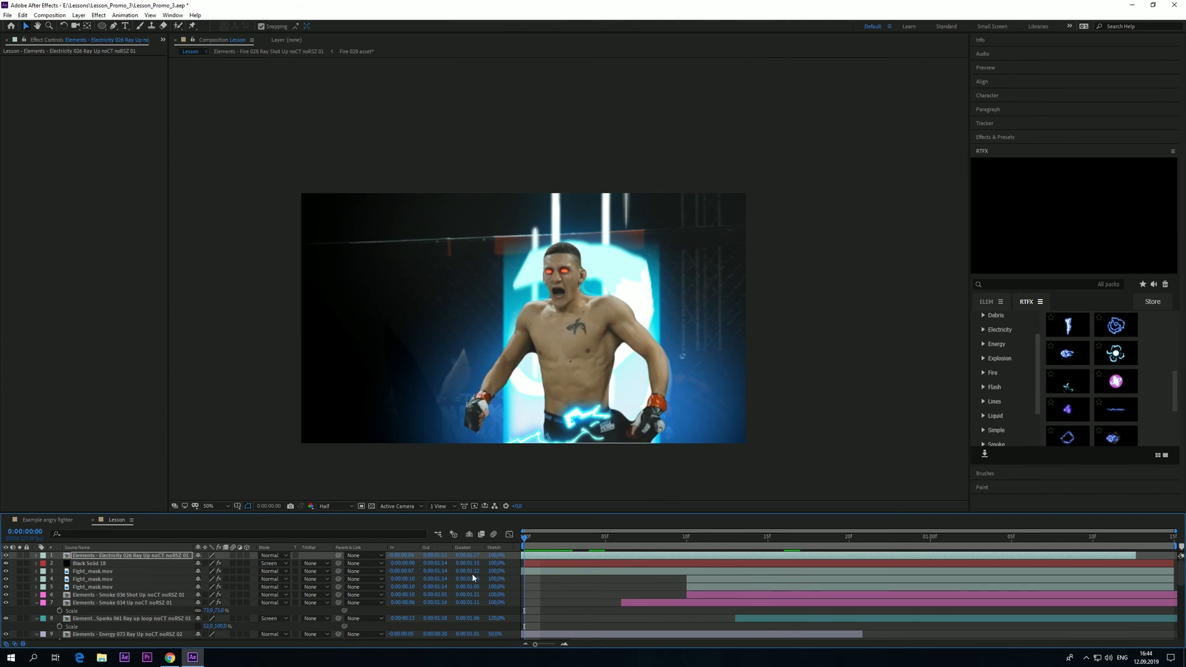
{"action": "left_click_drag", "start_coordinate": [604, 539], "coordinate": [751, 546]}
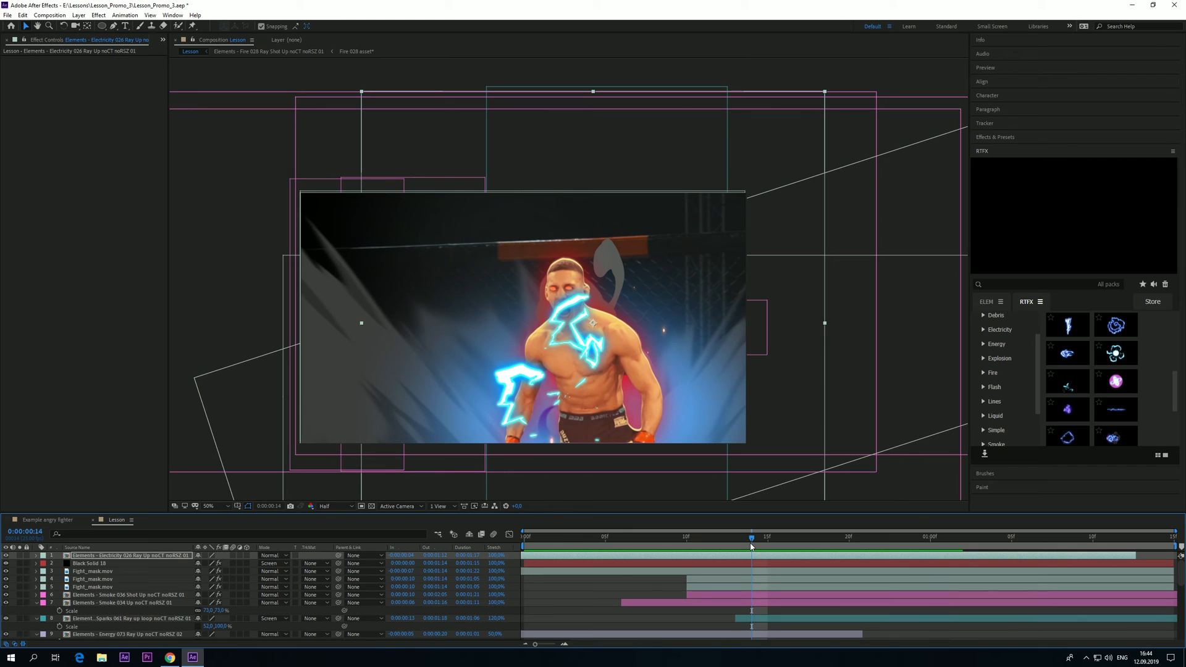
Fine-tune the electricity layer's horizontal position over the fighter's body, checking it from the first frame and around frame 16
{"action": "key", "text": "shift+Right"}
{"action": "key", "text": "shift+Right"}
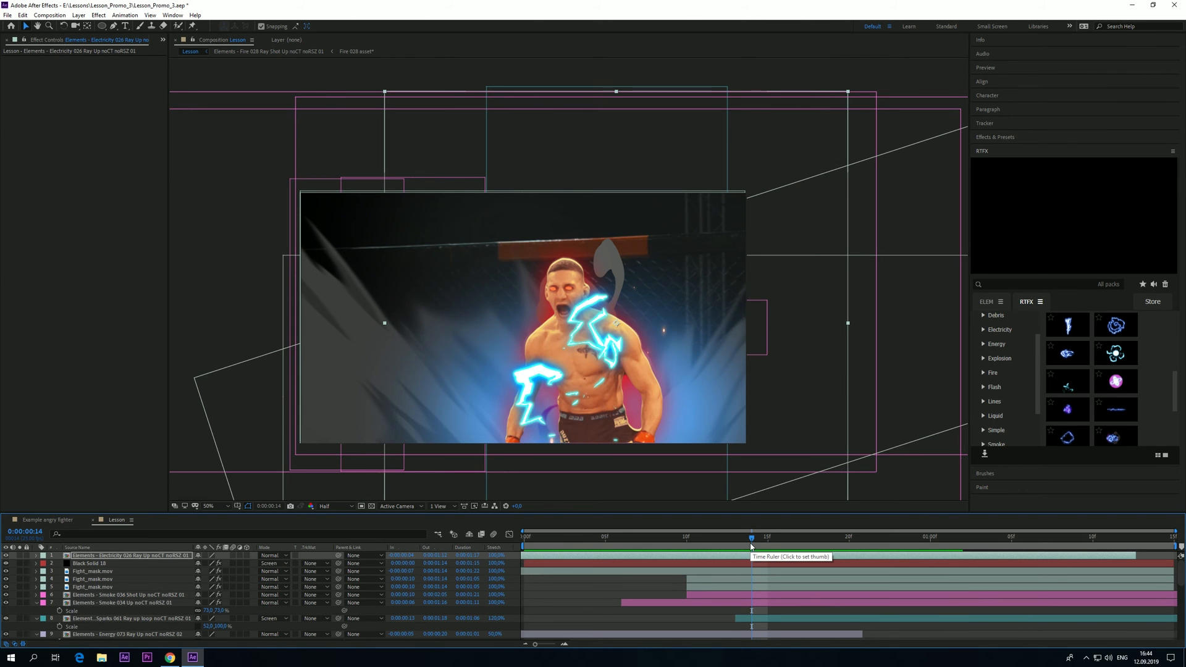
{"action": "left_click_drag", "start_coordinate": [752, 546], "coordinate": [524, 541]}
{"action": "key", "text": "space"}
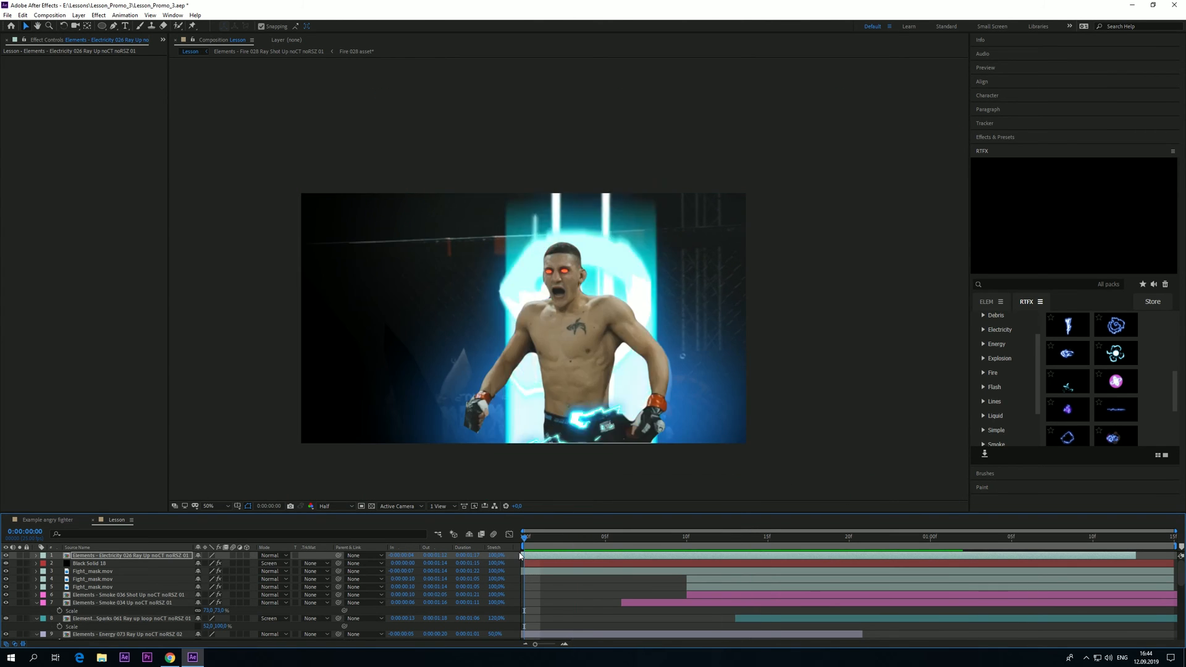
{"action": "left_click", "coordinate": [788, 544]}
{"action": "key", "text": "shift+Left"}
{"action": "key", "text": "shift+Left"}
{"action": "key", "text": "shift+Left"}
{"action": "key", "text": "shift+Left"}
{"action": "key", "text": "shift+Left"}
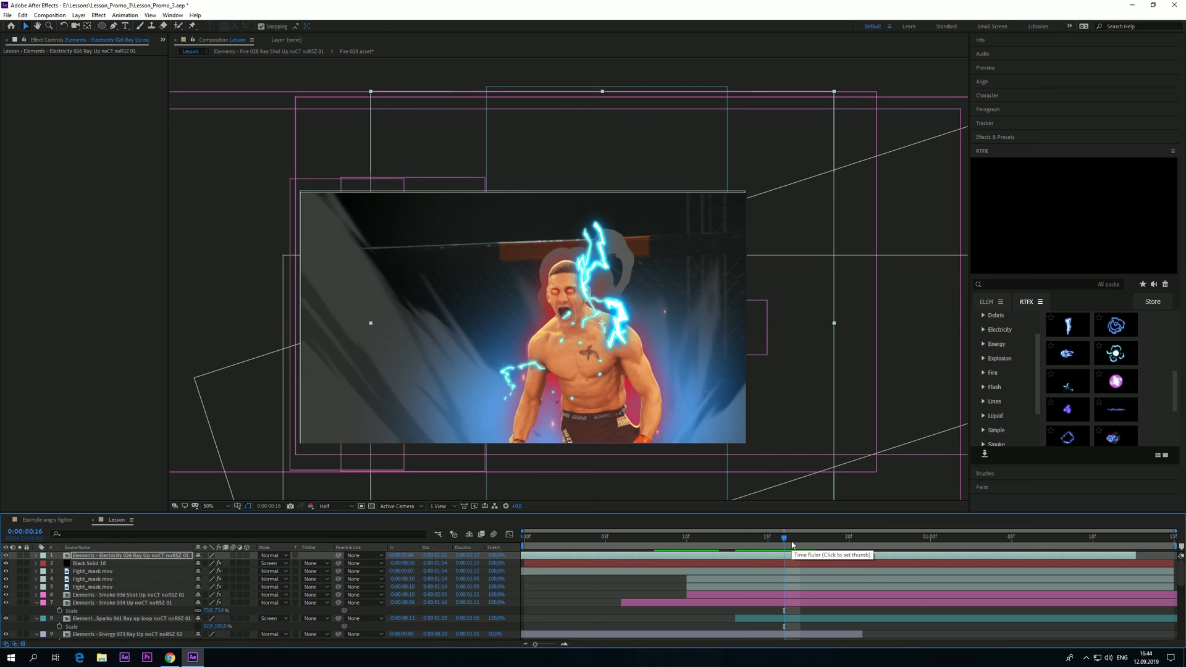
{"action": "key", "text": "shift+Left"}
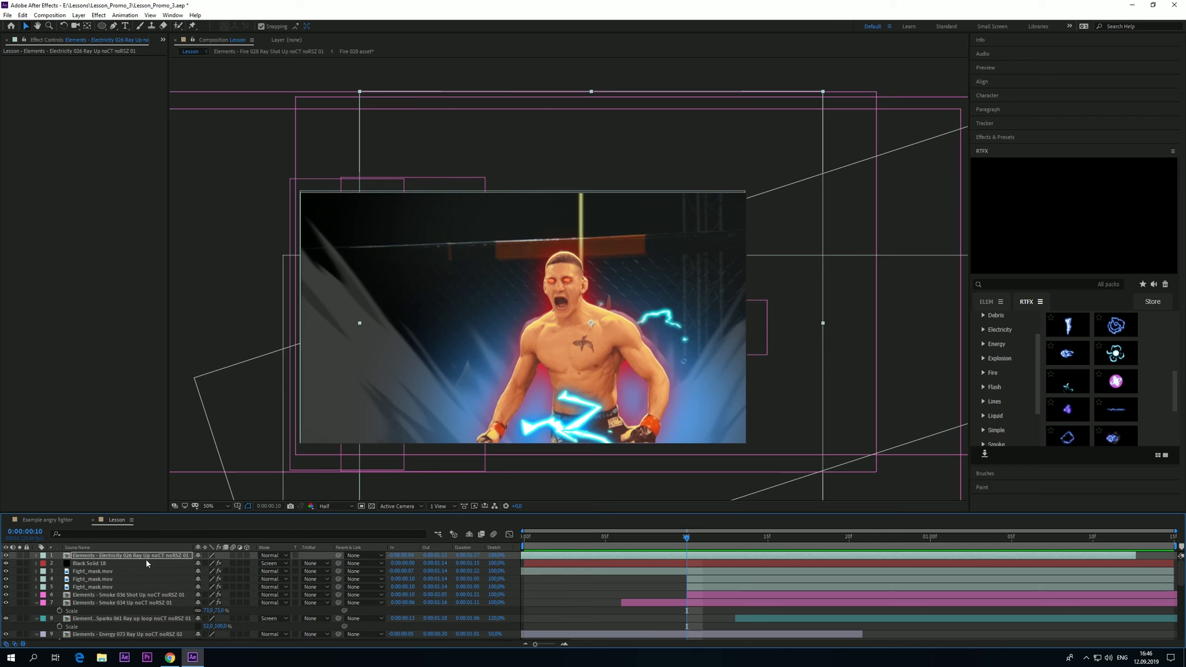
Rename the Black Solid 18 layer to Eyes
{"action": "left_click", "coordinate": [147, 563]}
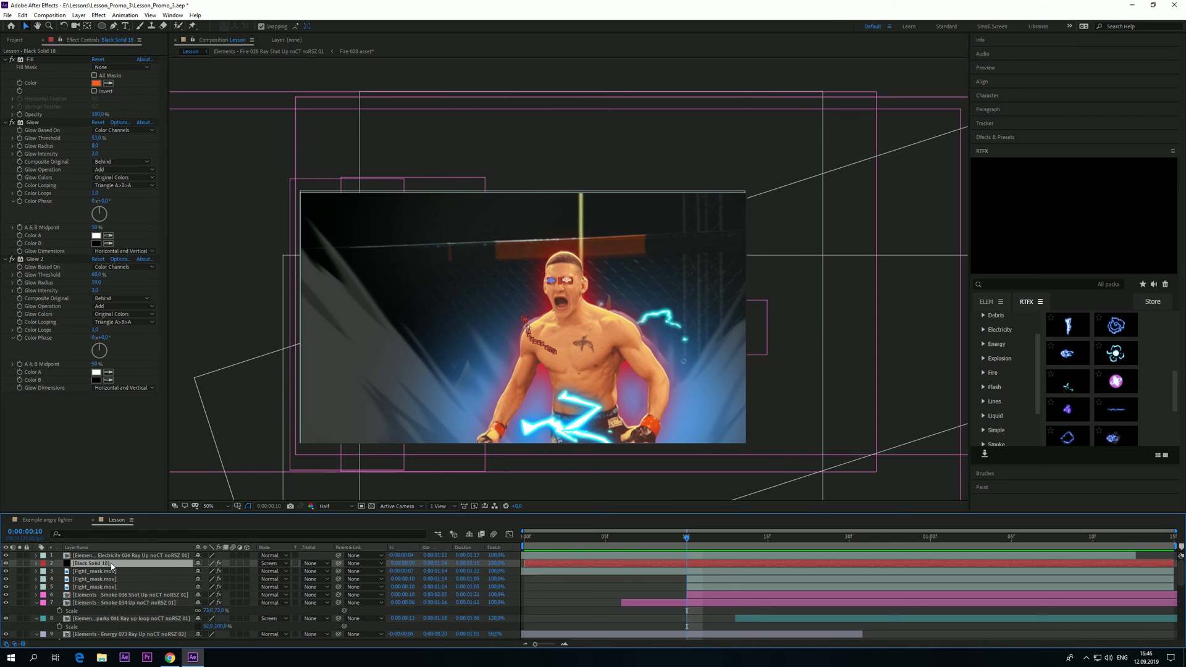
{"action": "key", "text": "Return"}
{"action": "type", "text": "E"}
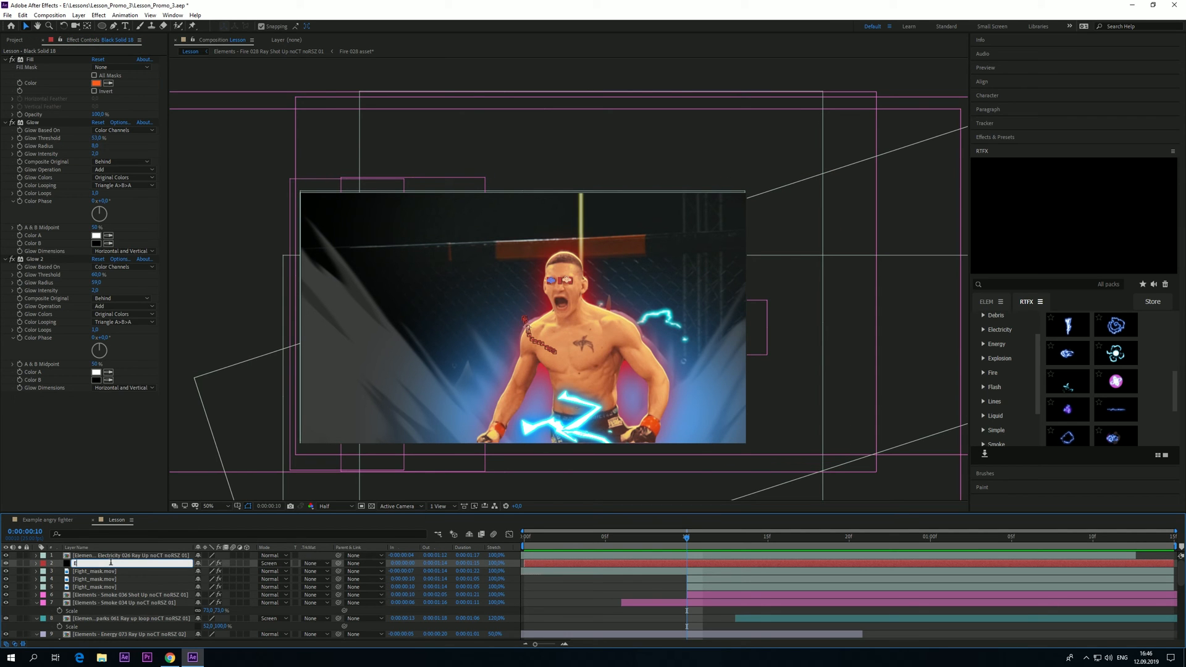
{"action": "type", "text": "yes"}
{"action": "left_click", "coordinate": [114, 573]}
{"action": "left_click", "coordinate": [108, 564]}
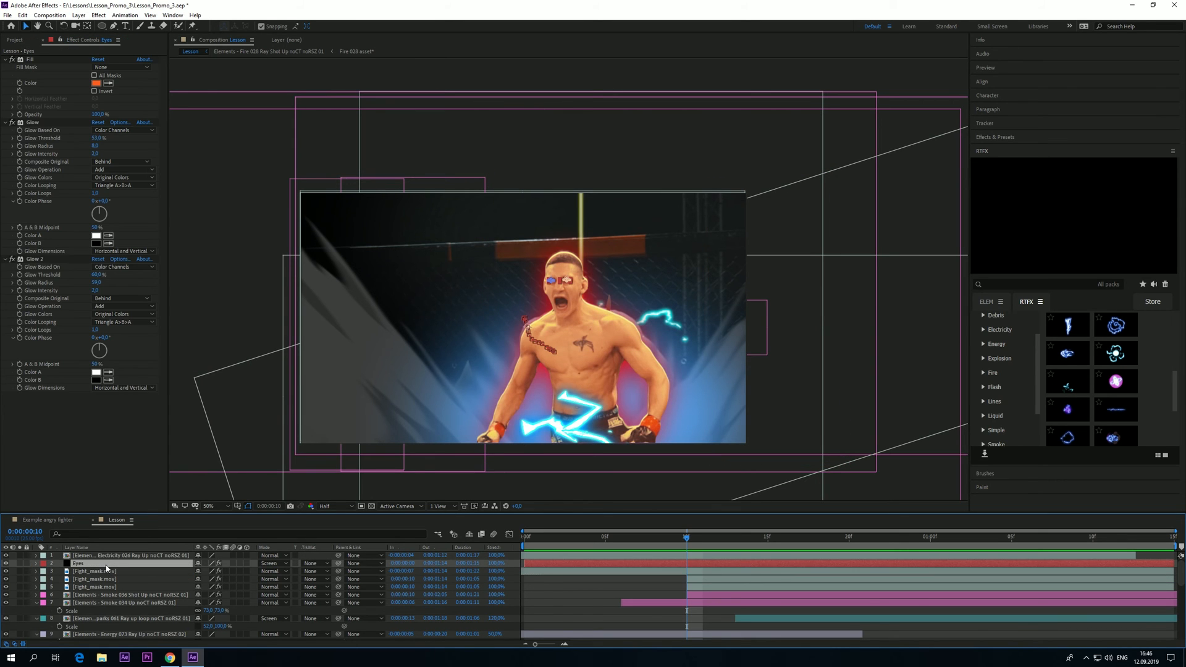
Duplicate the Eyes layer to the top of the stack above the electricity and delete both masks from the copy
{"action": "key", "text": "ctrl+d"}
{"action": "left_click_drag", "start_coordinate": [91, 565], "coordinate": [91, 556]}
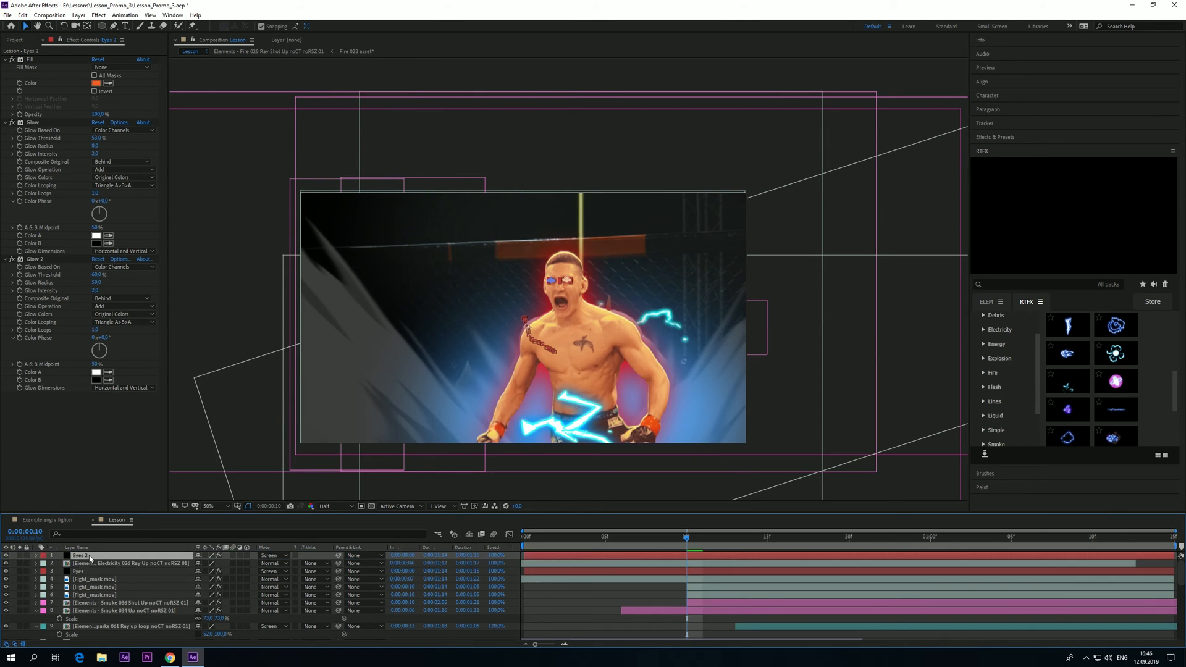
{"action": "key", "text": "m"}
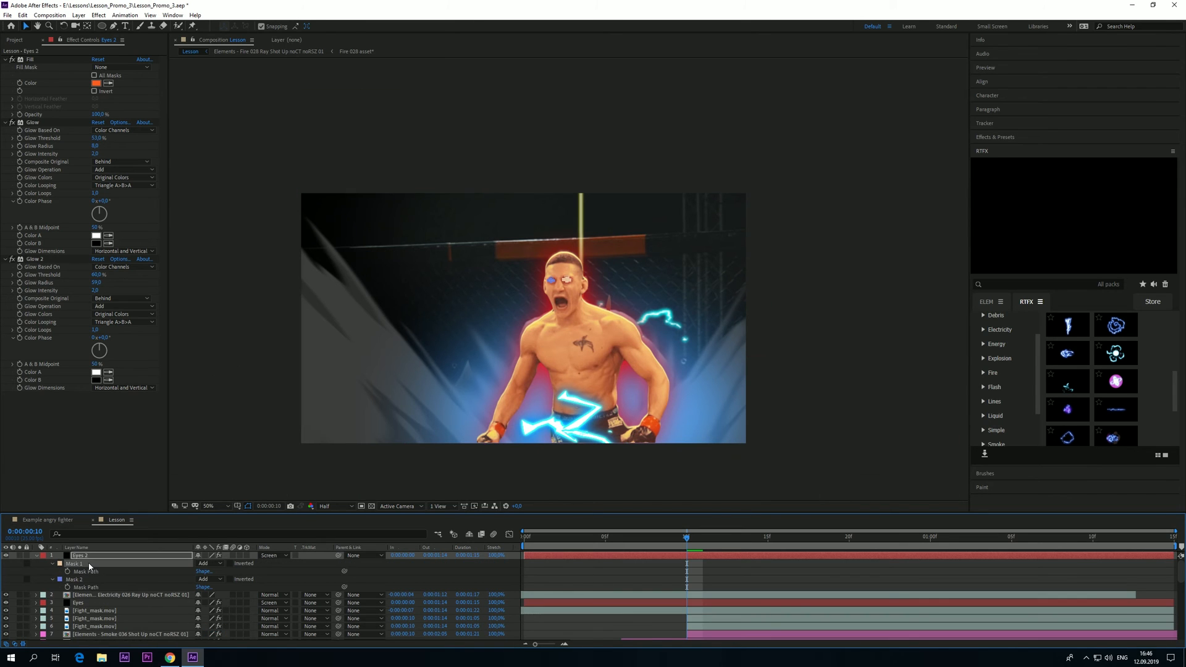
{"action": "key", "text": "Delete"}
{"action": "left_click", "coordinate": [81, 566]}
{"action": "key", "text": "Delete"}
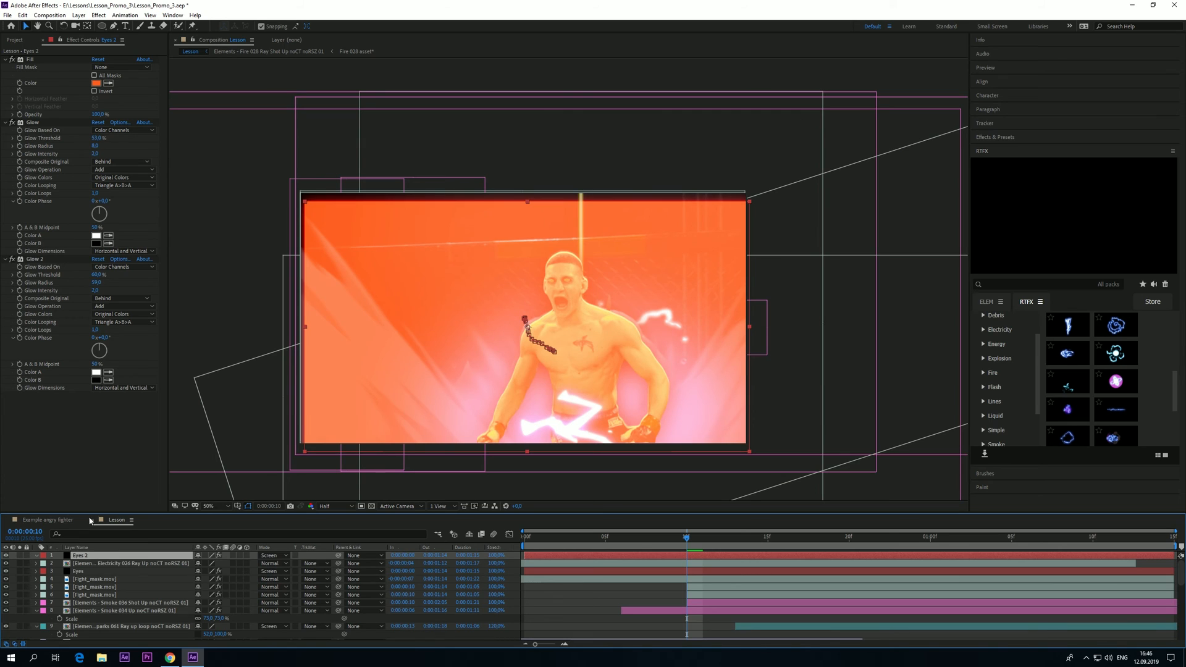
Remove the Fill and both Glow effects from the duplicated Eyes 2 layer
{"action": "left_click", "coordinate": [37, 59]}
{"action": "left_click", "coordinate": [29, 260], "text": "shift"}
{"action": "key", "text": "Delete"}
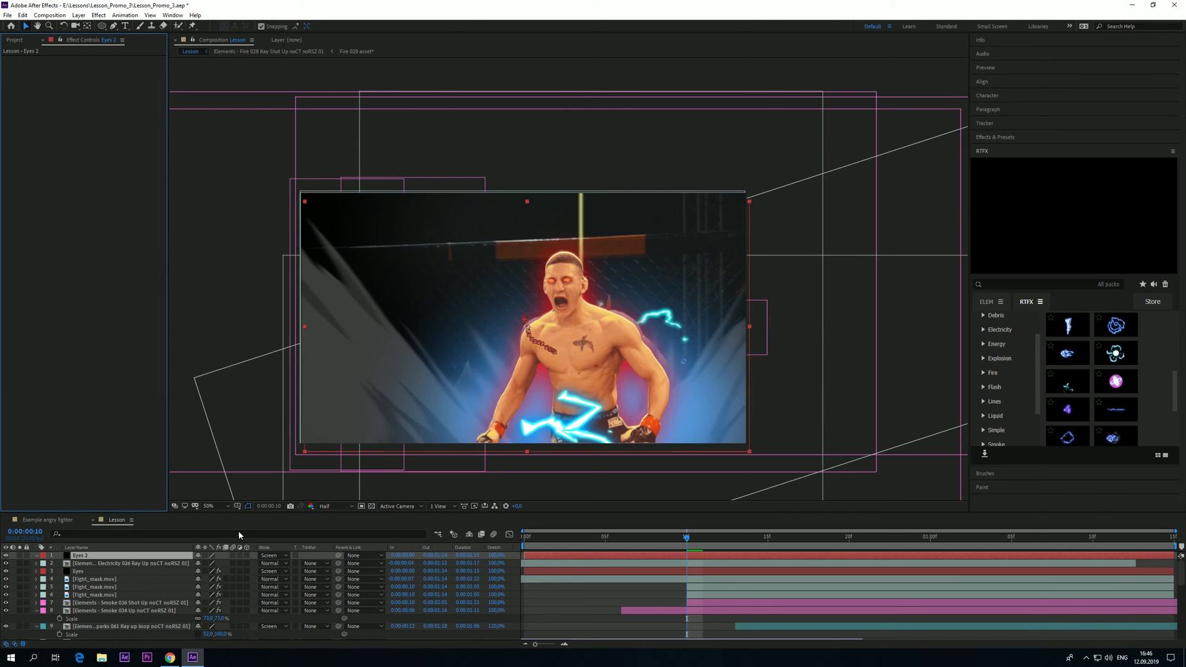
Remove the position keyframes from the Eyes 2 layer and set its position to 960, 540
{"action": "left_click", "coordinate": [89, 556]}
{"action": "key", "text": "p"}
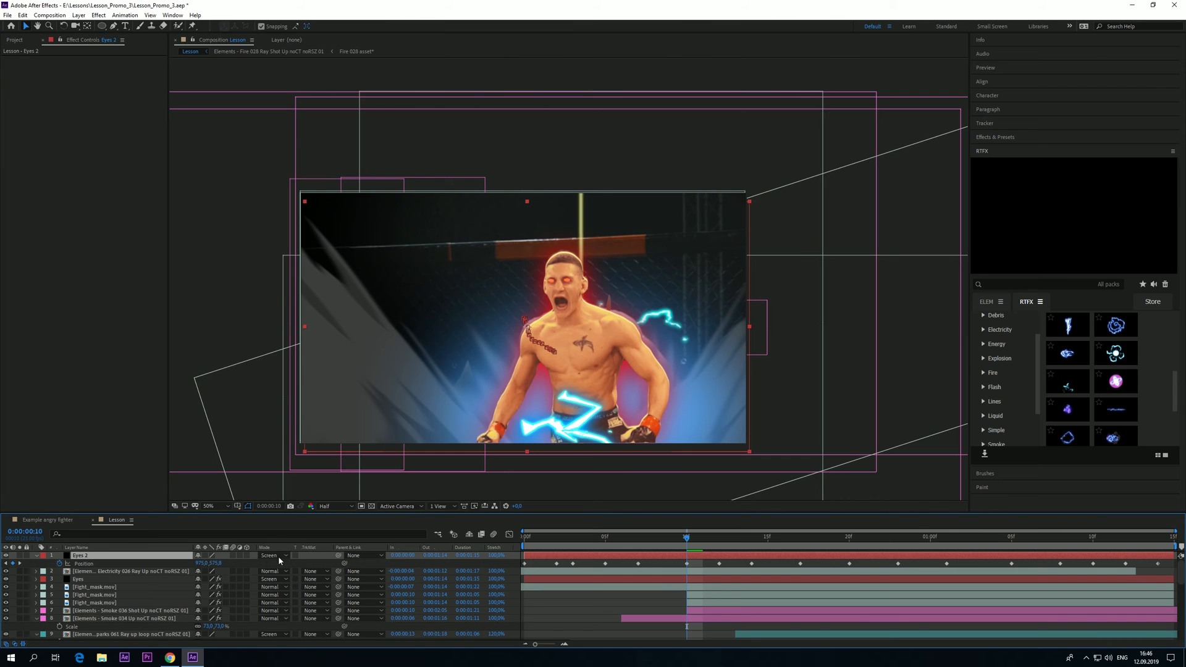
{"action": "left_click", "coordinate": [60, 564]}
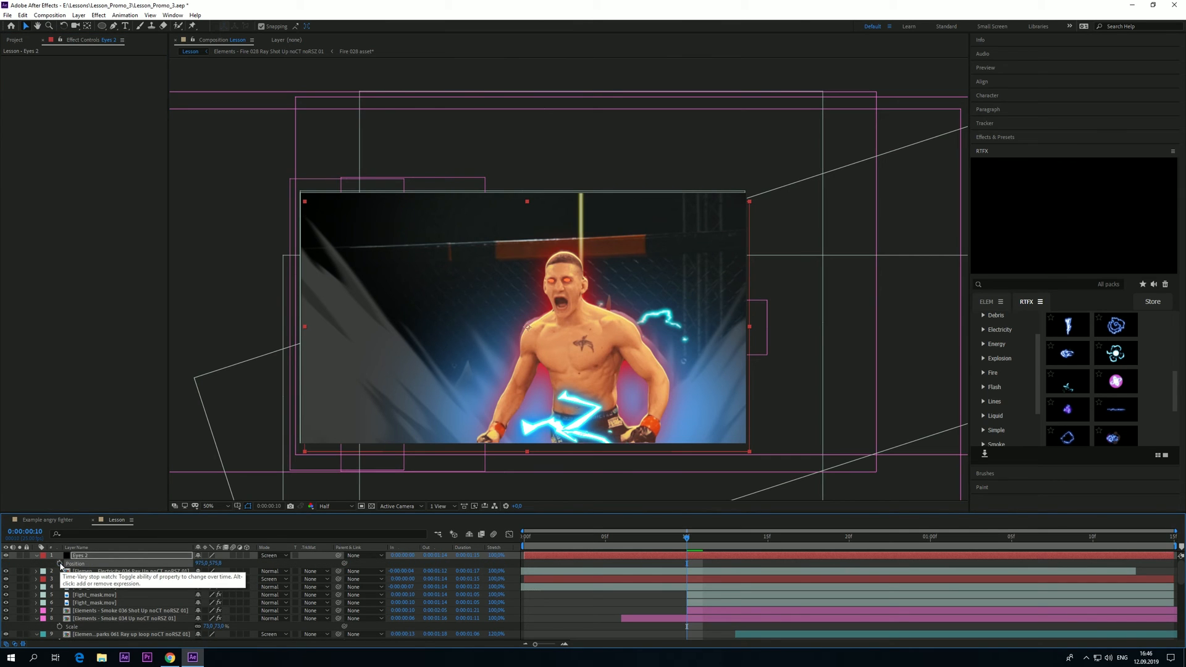
{"action": "left_click", "coordinate": [197, 563]}
{"action": "type", "text": "960"}
{"action": "left_click", "coordinate": [227, 565]}
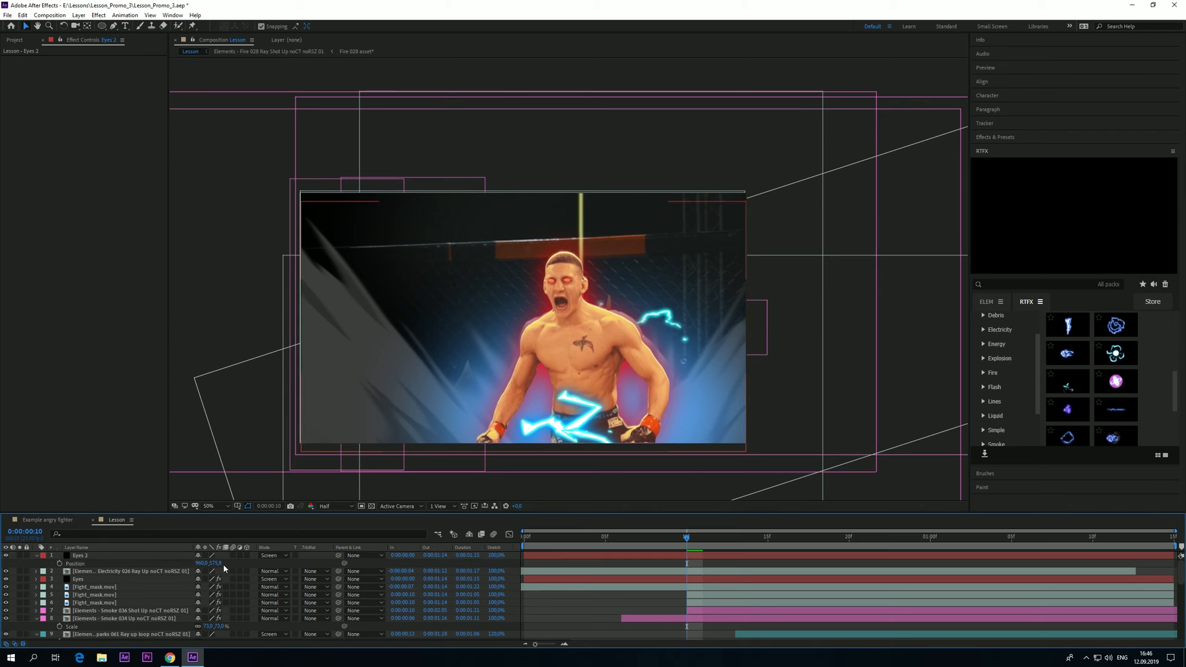
{"action": "left_click", "coordinate": [219, 564]}
Rename the Eyes 2 layer to Particles
{"action": "left_click", "coordinate": [119, 555]}
{"action": "key", "text": "Return"}
{"action": "type", "text": "Particles"}
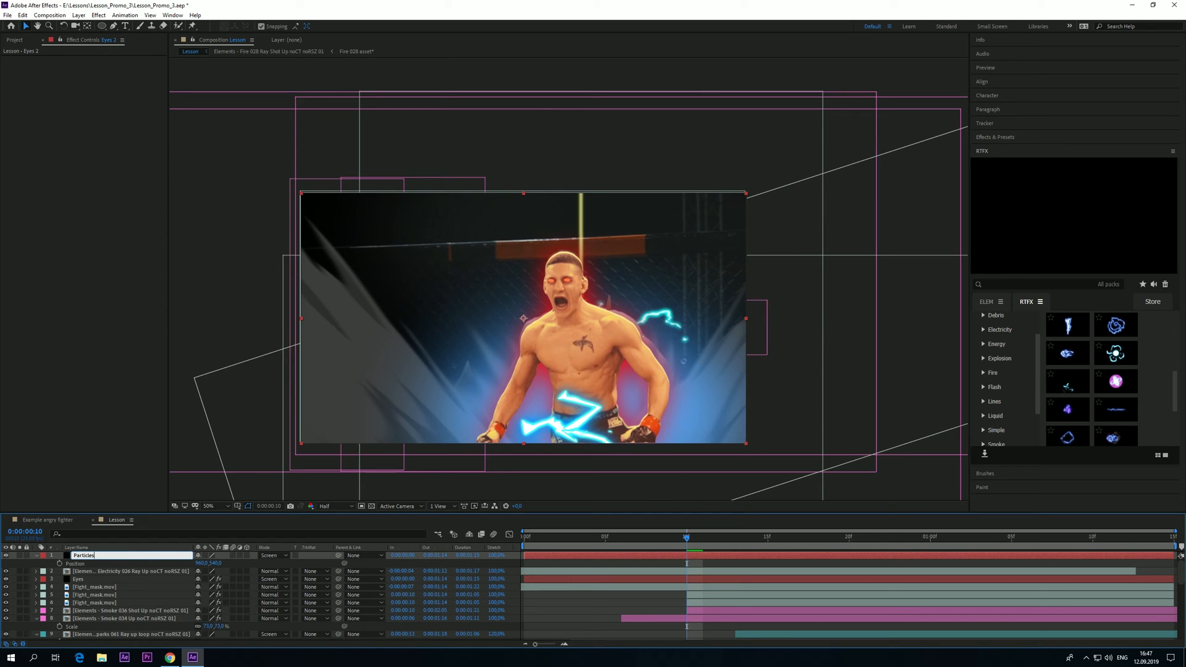
{"action": "key", "text": "Return"}
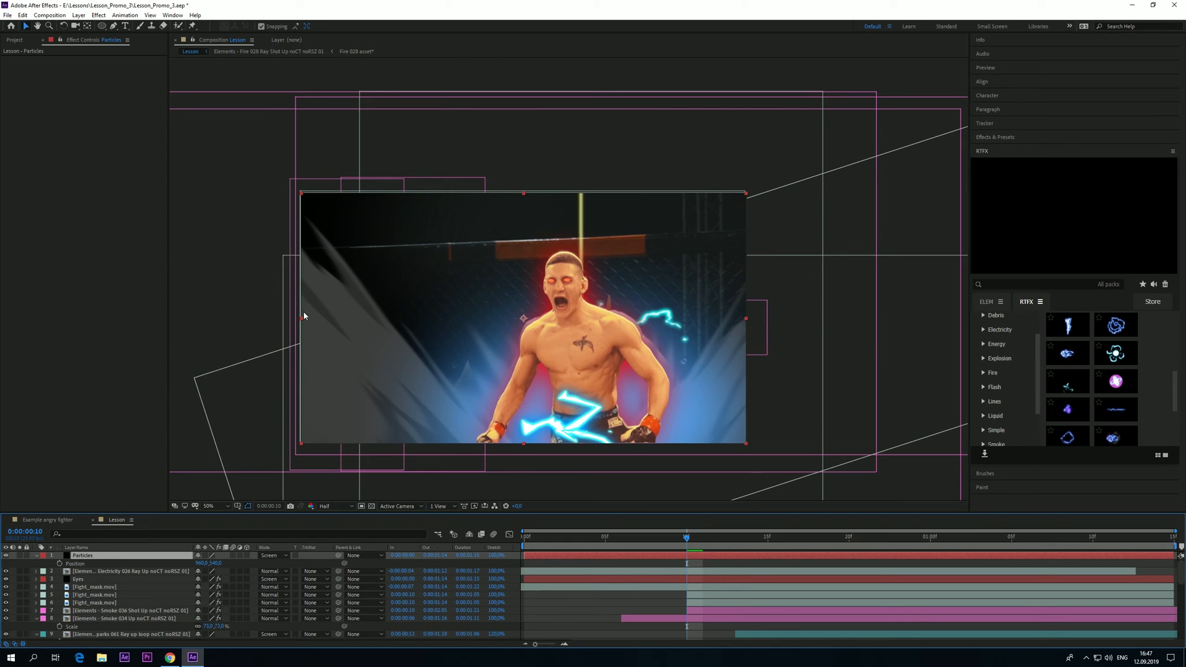
Change the Particles layer's blending mode to Normal
{"action": "left_click", "coordinate": [994, 138]}
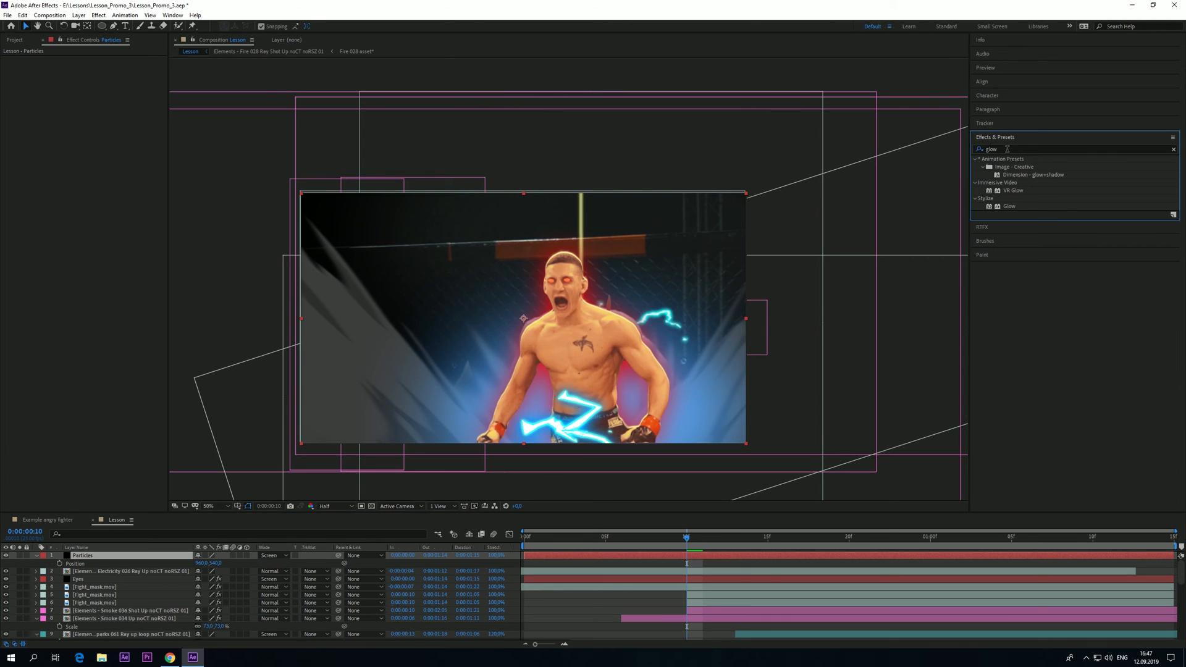
{"action": "left_click", "coordinate": [278, 556]}
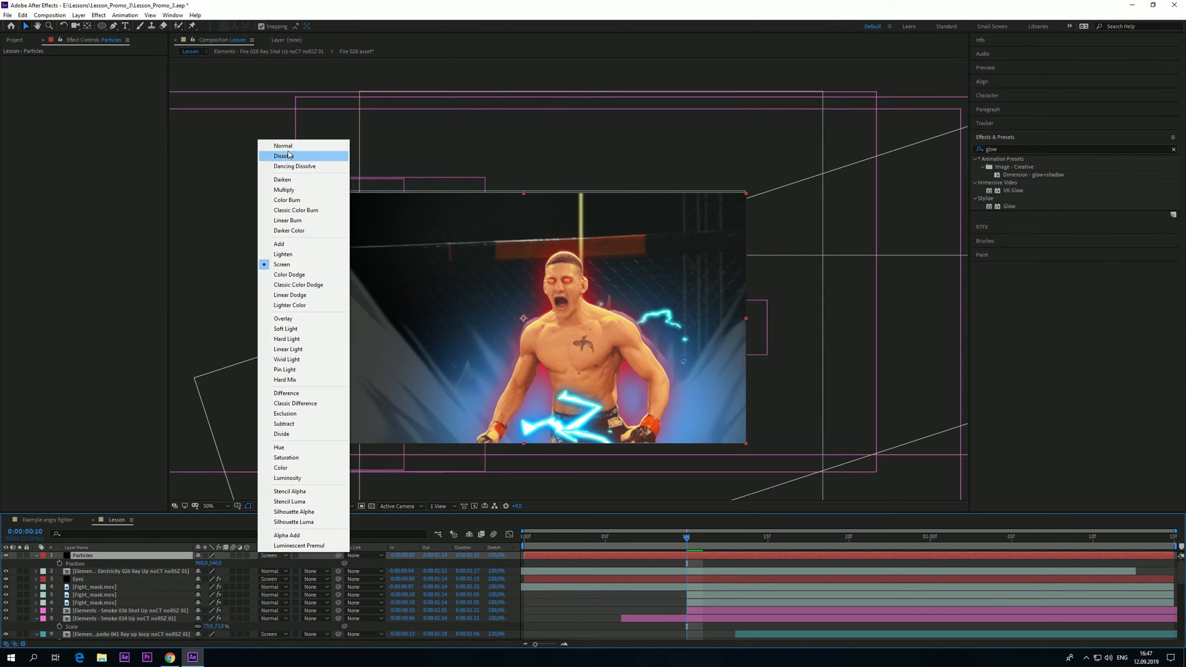
{"action": "left_click", "coordinate": [283, 146]}
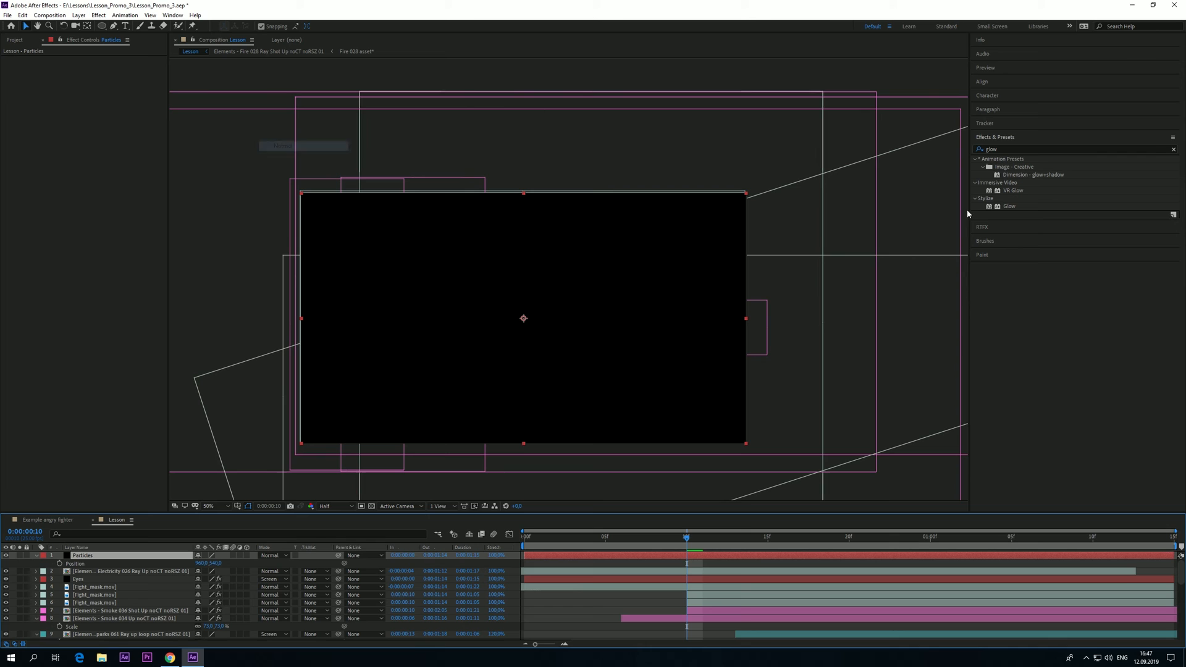
Find the CC Snowfall effect and apply it to the Particles layer
{"action": "left_click", "coordinate": [1001, 148]}
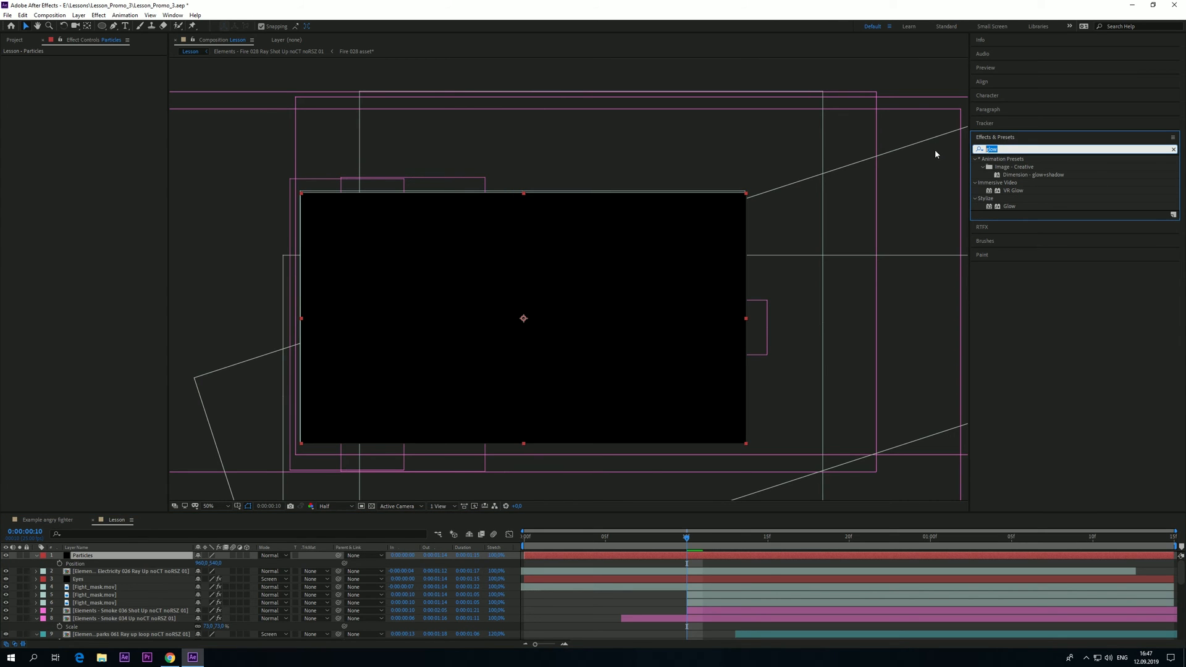
{"action": "type", "text": "no"}
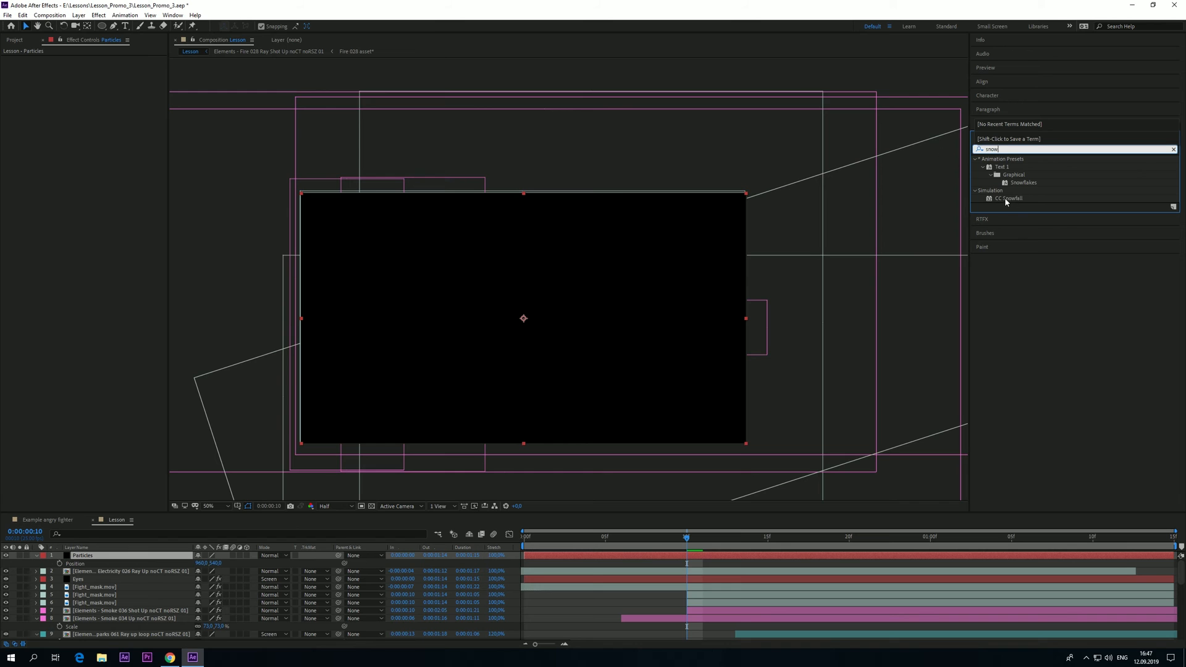
{"action": "left_click_drag", "start_coordinate": [1006, 201], "coordinate": [183, 560]}
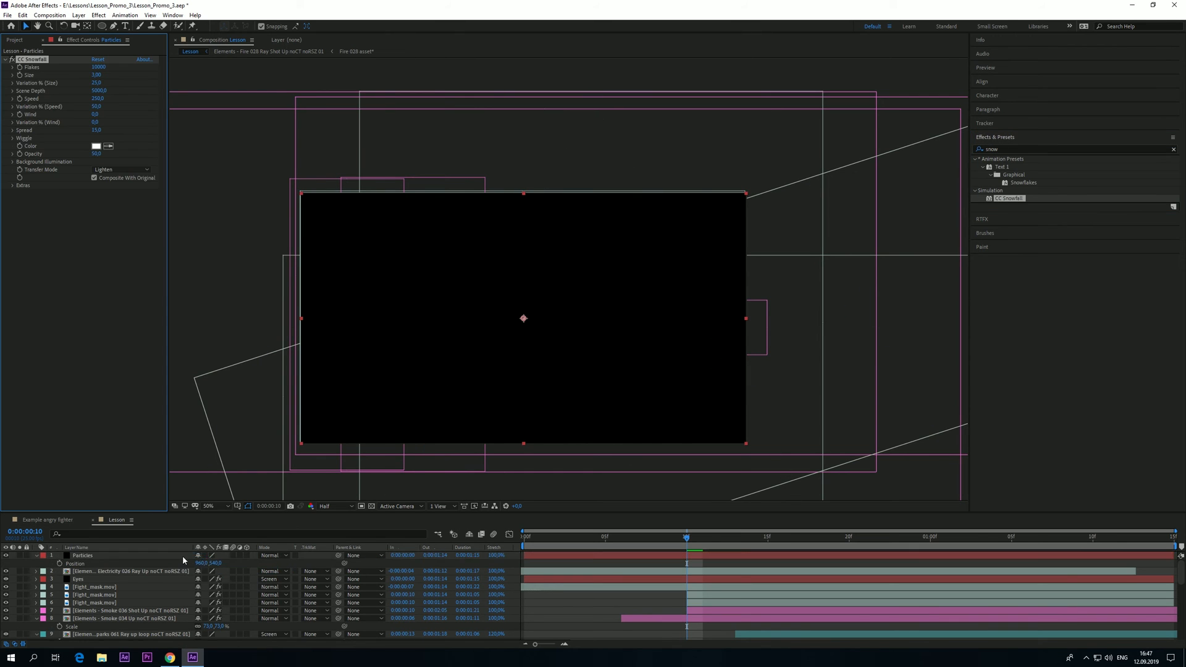
At frame 6, set CC Snowfall's Flakes to 10 and Size to 10, using the Example angry fighter composition as reference
{"action": "left_click_drag", "start_coordinate": [672, 540], "coordinate": [619, 550]}
{"action": "left_click", "coordinate": [99, 67]}
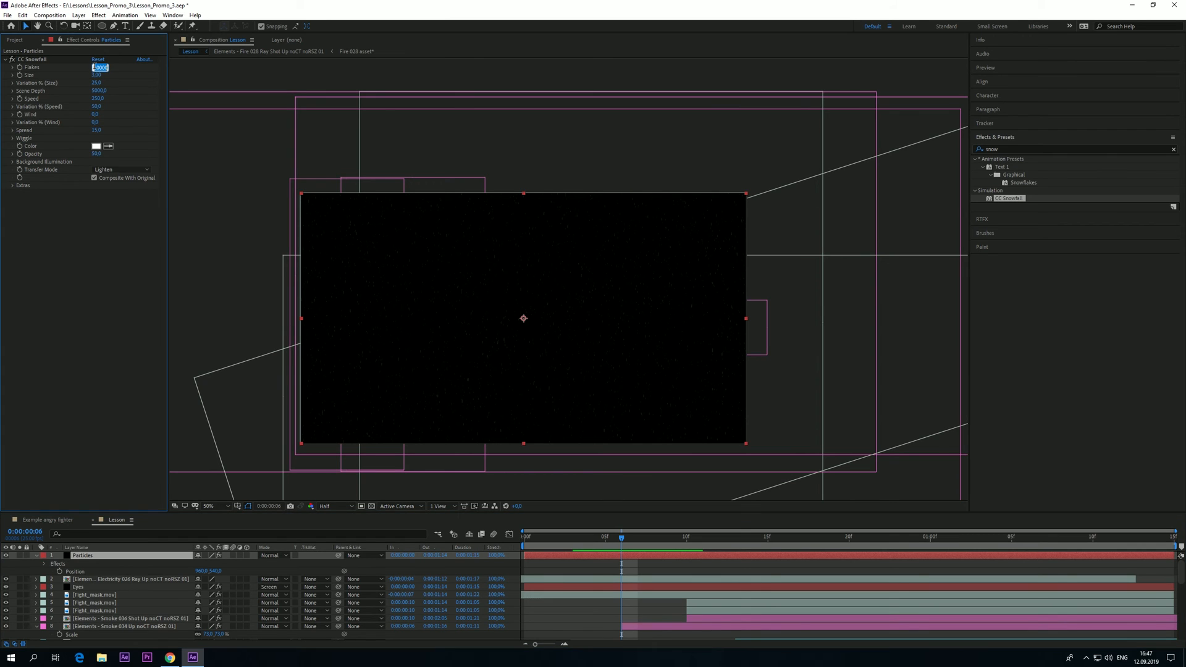
{"action": "type", "text": "10"}
{"action": "key", "text": "Return"}
{"action": "left_click", "coordinate": [50, 518]}
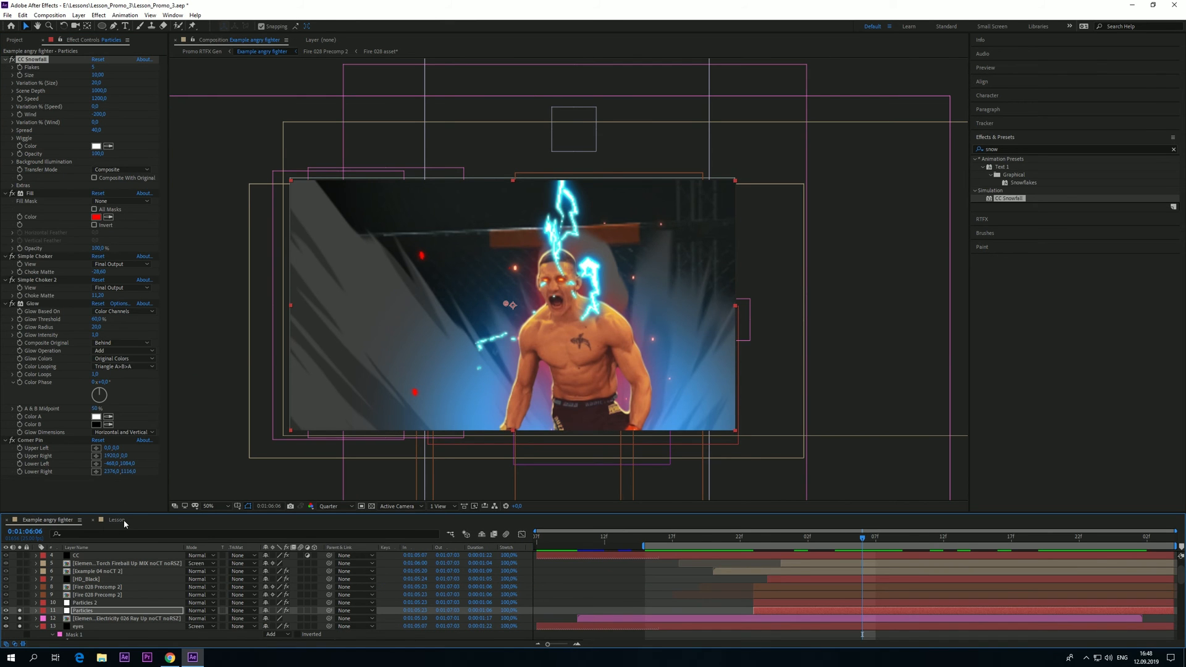
{"action": "left_click", "coordinate": [117, 520]}
{"action": "left_click", "coordinate": [139, 79]}
{"action": "left_click", "coordinate": [96, 75]}
{"action": "type", "text": "10"}
{"action": "key", "text": "Return"}
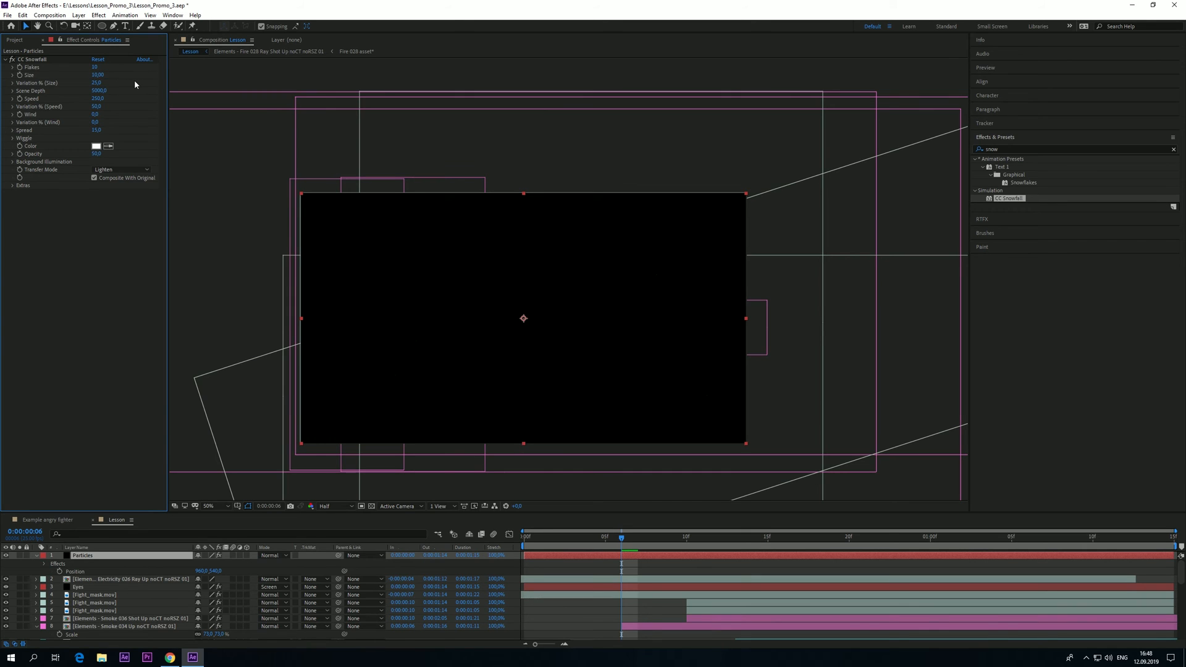
Set CC Snowfall's Scene Depth to 1000, Speed to 1100, Spread to 40 and Opacity to 100
{"action": "left_click", "coordinate": [115, 520]}
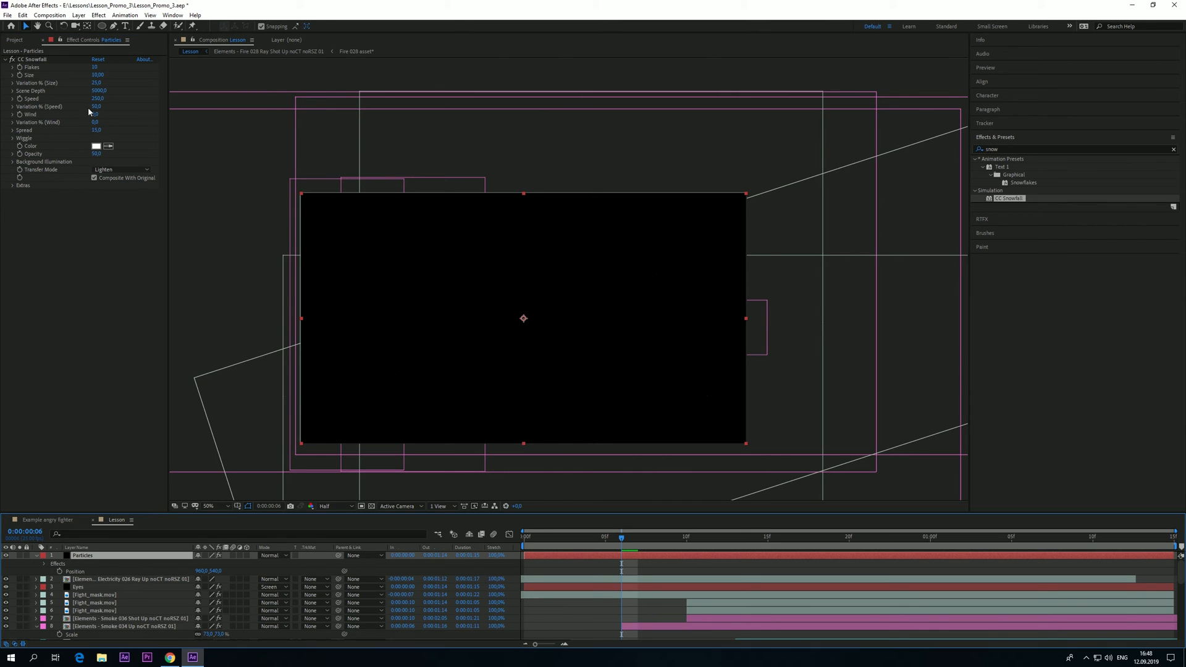
{"action": "left_click", "coordinate": [102, 91]}
{"action": "type", "text": "100"}
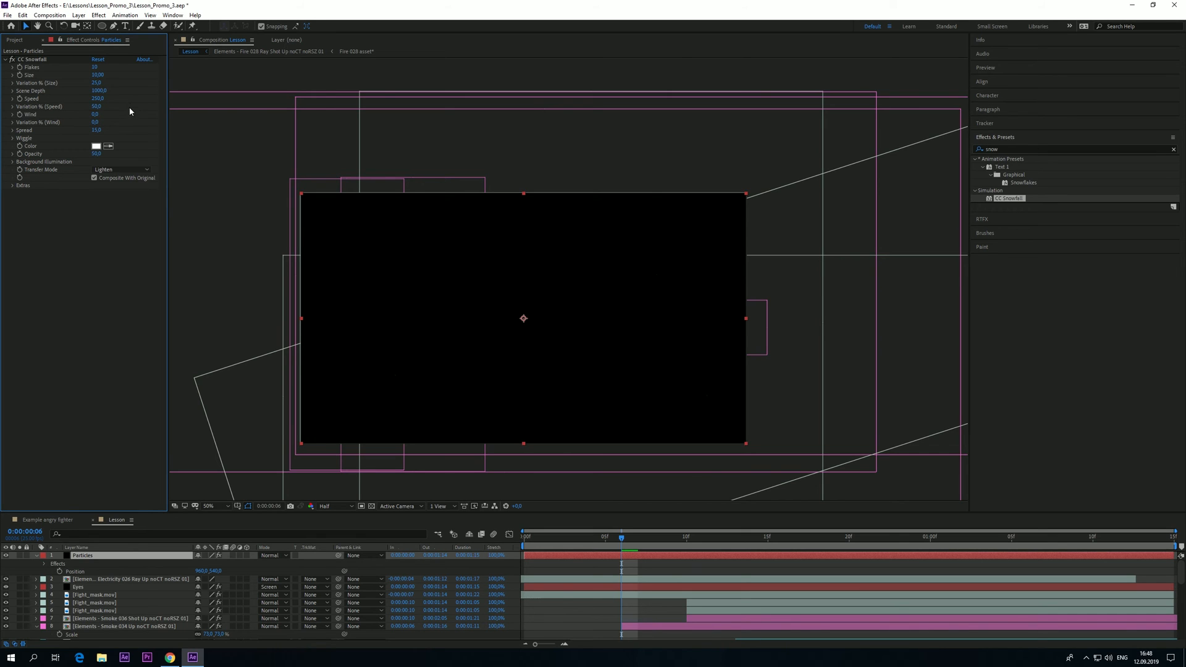
{"action": "left_click", "coordinate": [97, 98]}
{"action": "type", "text": "1100"}
{"action": "key", "text": "Return"}
{"action": "left_click", "coordinate": [97, 130]}
{"action": "key", "text": "Return"}
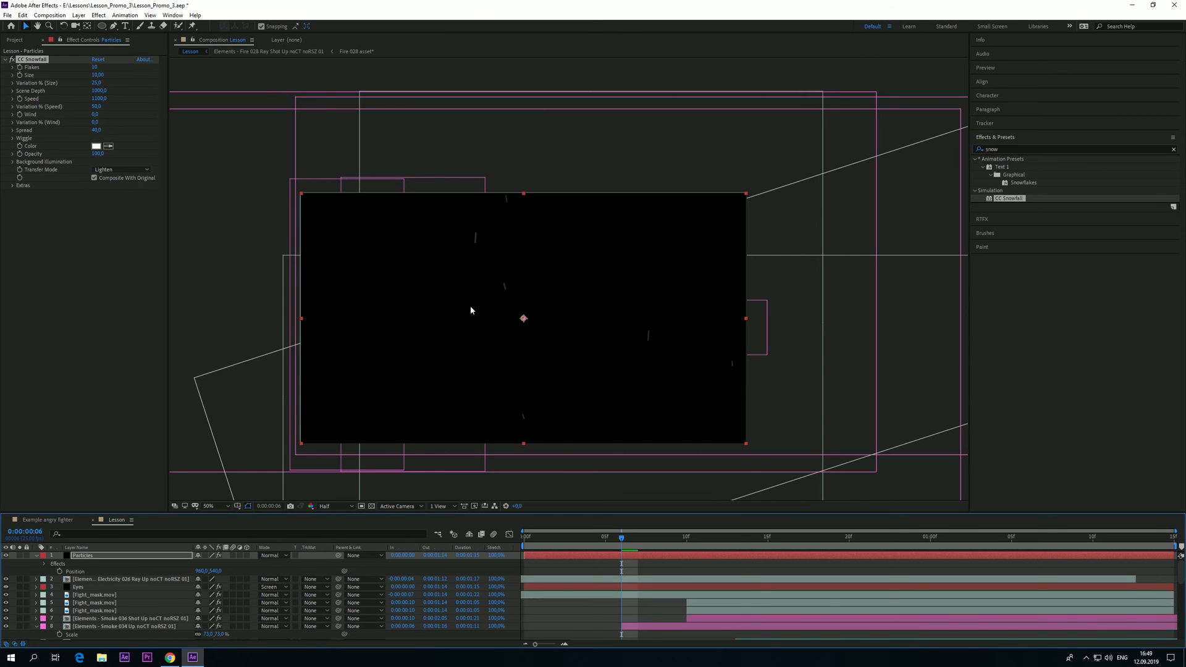
Turn off Composite With Original in CC Snowfall and apply a Fill effect to the Particles layer
{"action": "left_click", "coordinate": [94, 178]}
{"action": "left_click", "coordinate": [142, 365]}
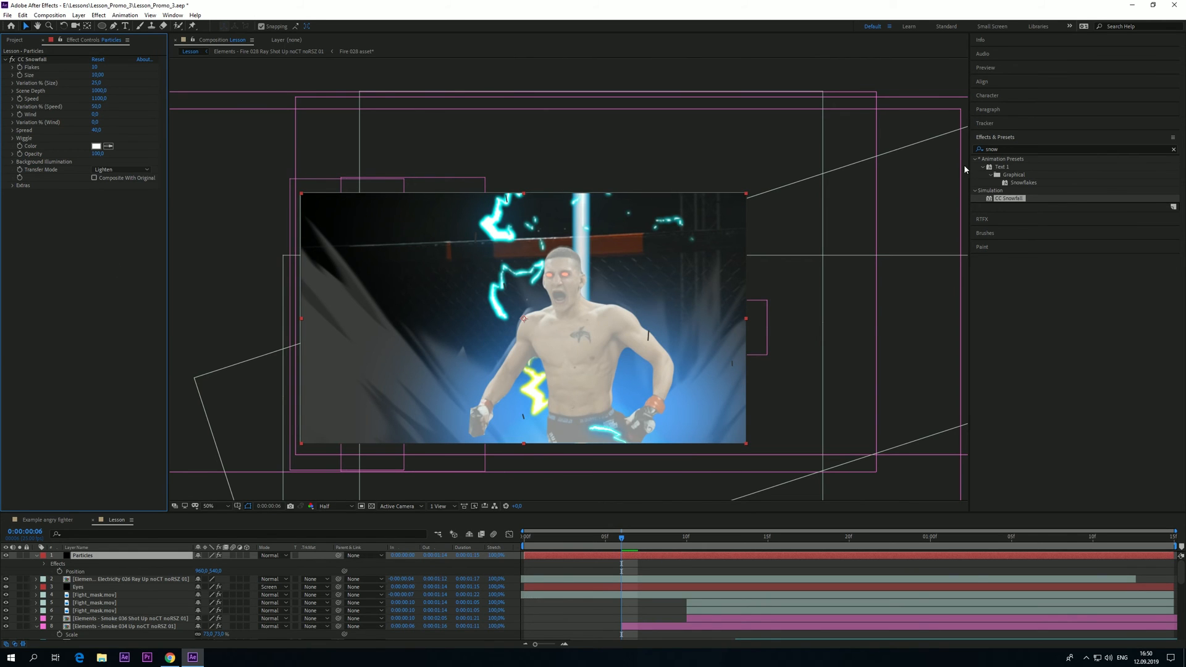
{"action": "left_click", "coordinate": [974, 149]}
{"action": "type", "text": "fill"}
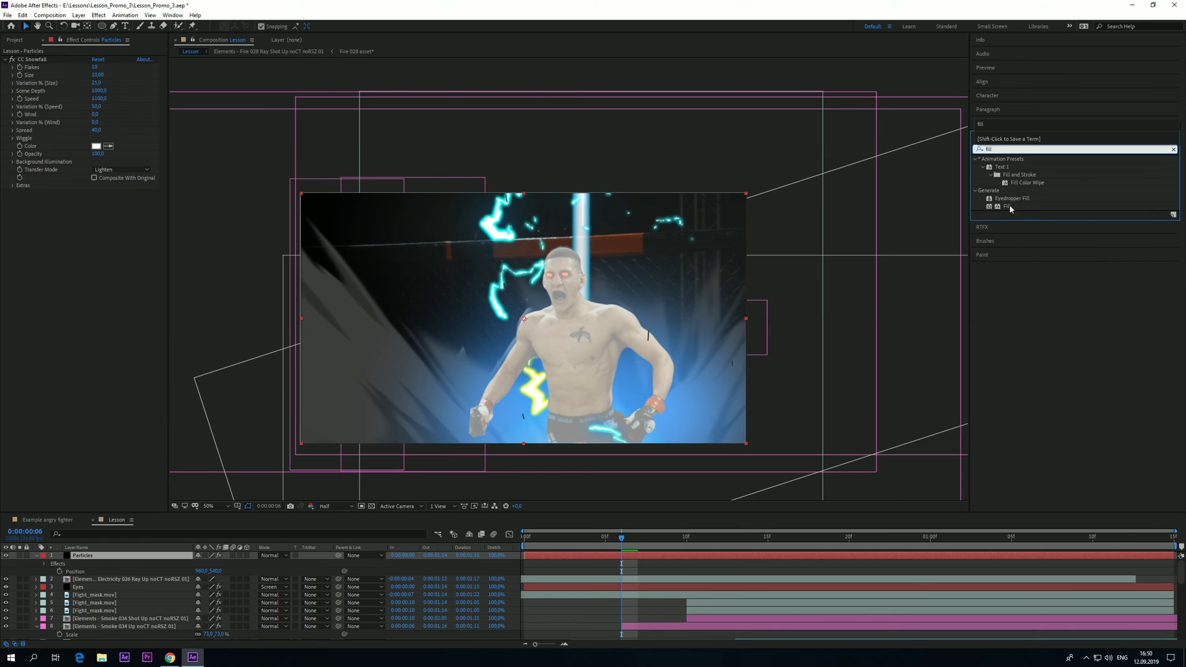
{"action": "left_click_drag", "start_coordinate": [1008, 206], "coordinate": [115, 304]}
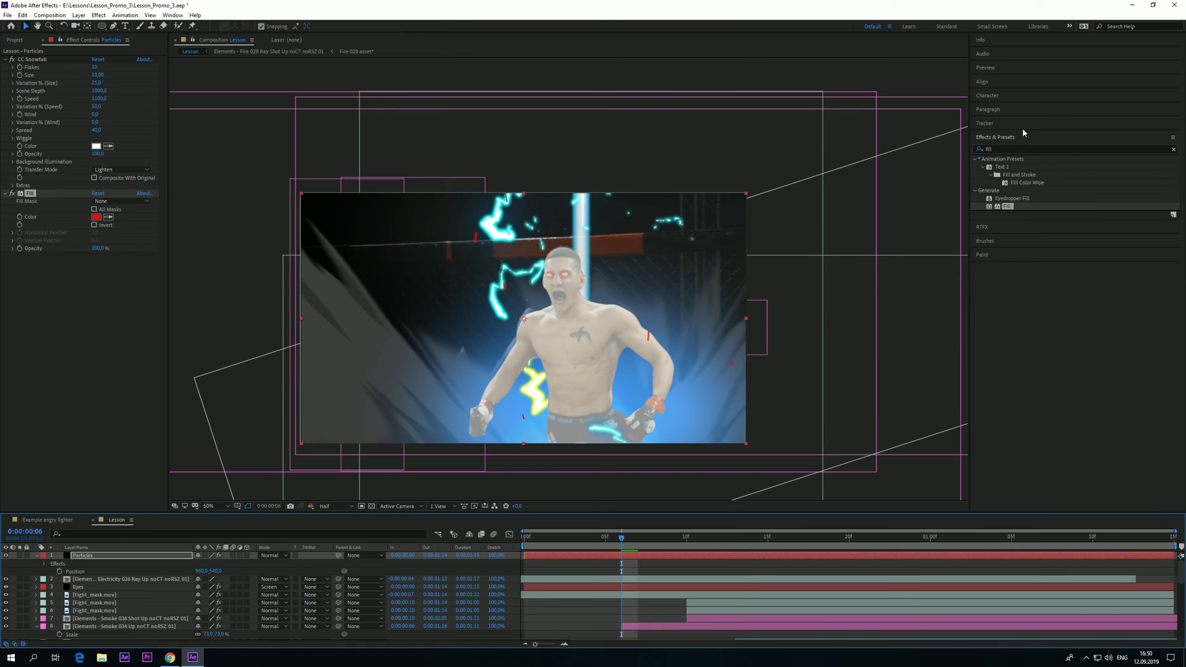
Add Simple Choker to the Particles layer and lower its Choke Matte to about -25.7 to thicken the particles
{"action": "double_click", "coordinate": [988, 149]}
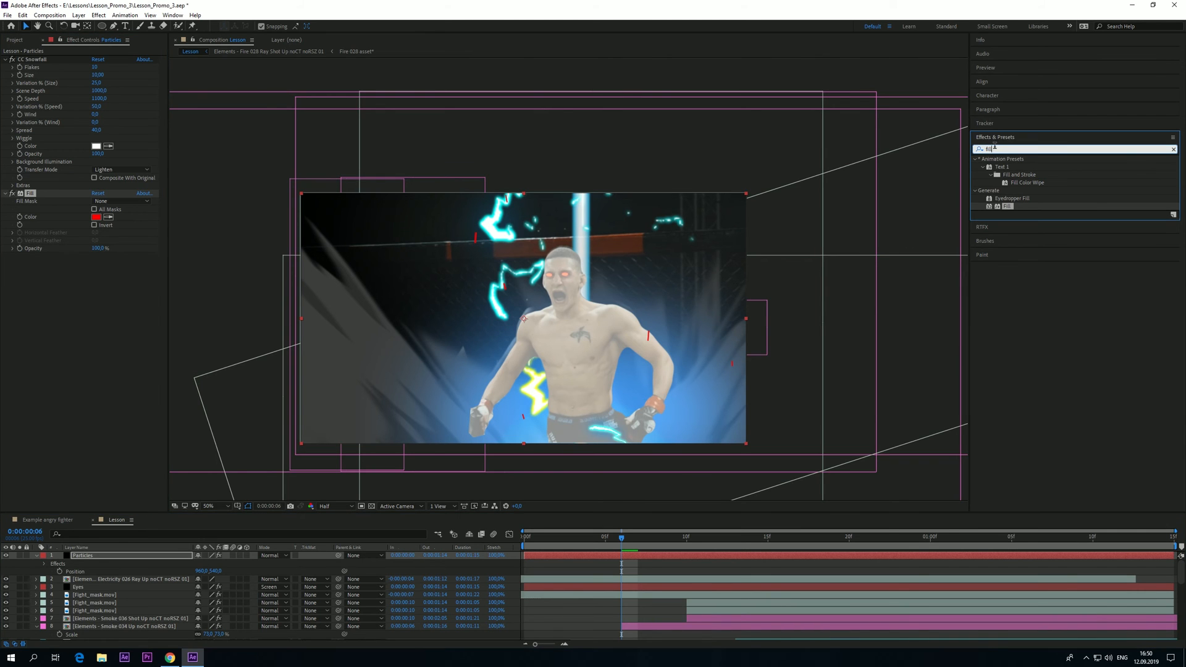
{"action": "type", "text": "si"}
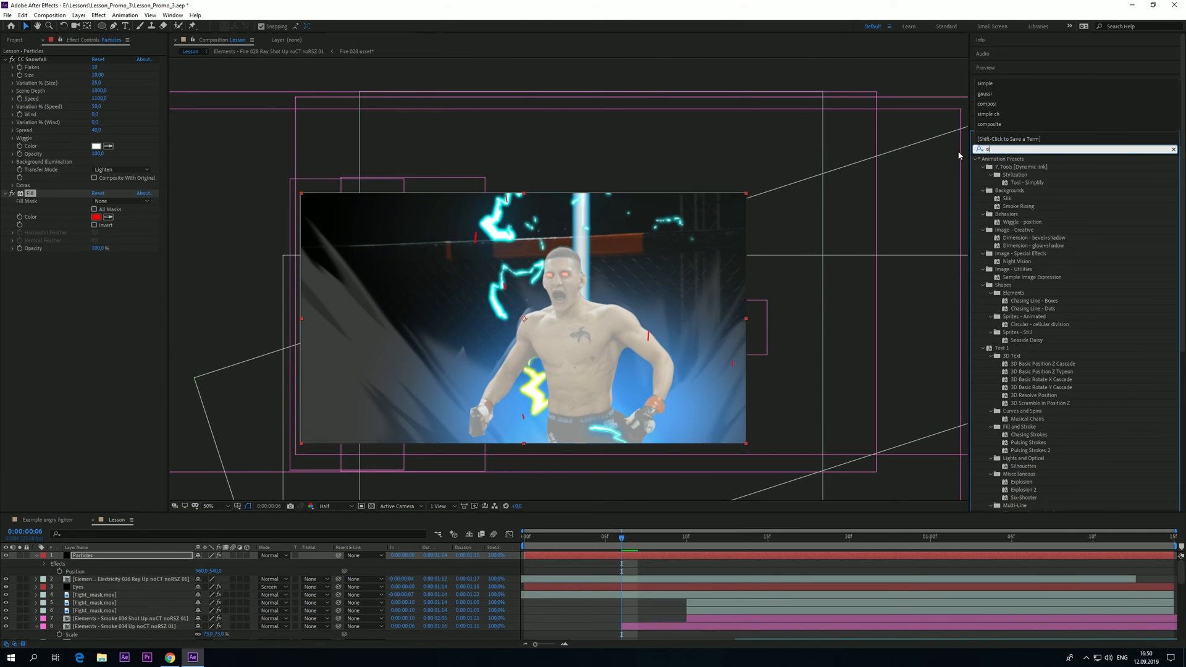
{"action": "type", "text": "mple"}
{"action": "left_click_drag", "start_coordinate": [1008, 181], "coordinate": [74, 334]}
{"action": "left_click_drag", "start_coordinate": [95, 272], "coordinate": [68, 276]}
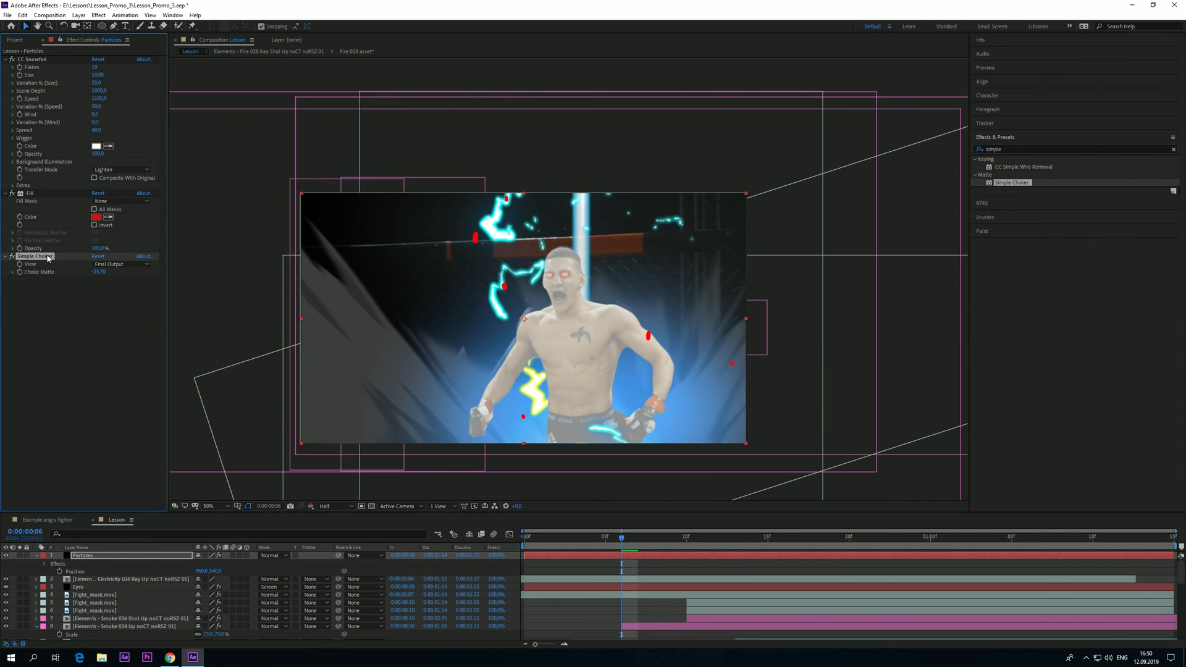
Duplicate the Simple Choker effect and set the copy's Choke Matte to about 12.5
{"action": "key", "text": "ctrl+d"}
{"action": "left_click_drag", "start_coordinate": [102, 296], "coordinate": [311, 298]}
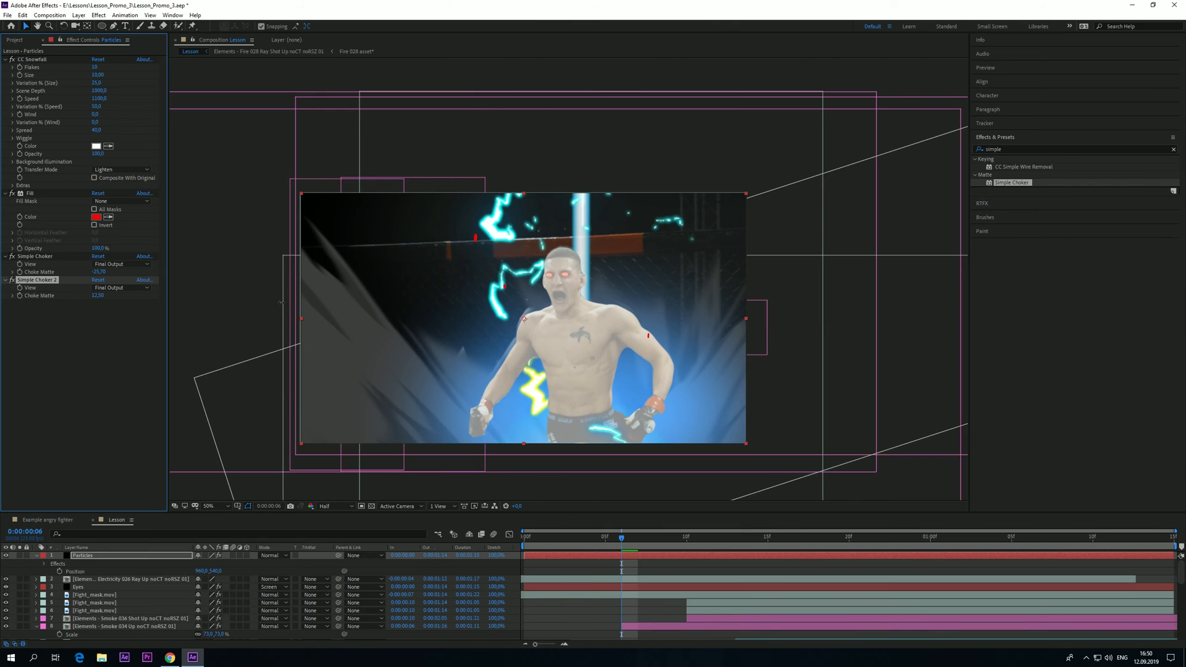
Set Simple Choker 2's Choke Matte to 13 and toggle both Simple Choker effects to compare the particles
{"action": "left_click", "coordinate": [57, 283]}
{"action": "left_click", "coordinate": [56, 282]}
{"action": "left_click", "coordinate": [55, 319]}
{"action": "left_click", "coordinate": [35, 257]}
{"action": "left_click", "coordinate": [48, 281]}
{"action": "left_click", "coordinate": [11, 280]}
{"action": "left_click", "coordinate": [12, 256]}
{"action": "left_click", "coordinate": [12, 256]}
{"action": "left_click", "coordinate": [12, 279]}
{"action": "left_click", "coordinate": [108, 367]}
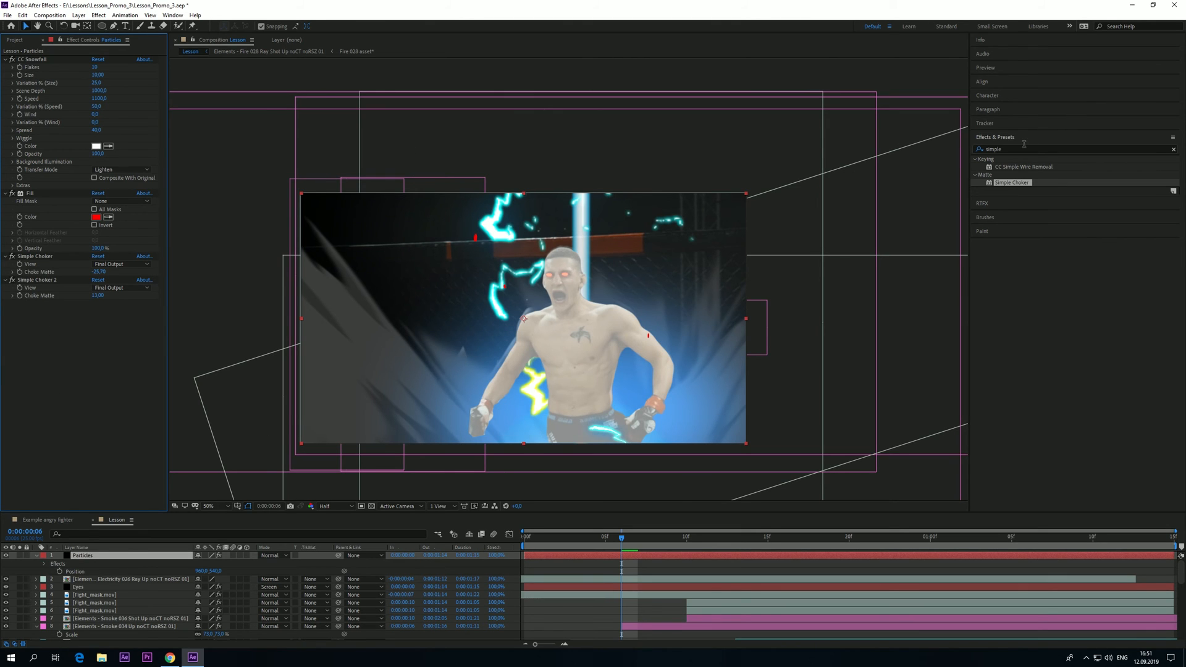
Add a Glow effect to the Particles layer with Glow Radius 20 and preview the animation
{"action": "left_click_drag", "start_coordinate": [1018, 149], "coordinate": [906, 164]}
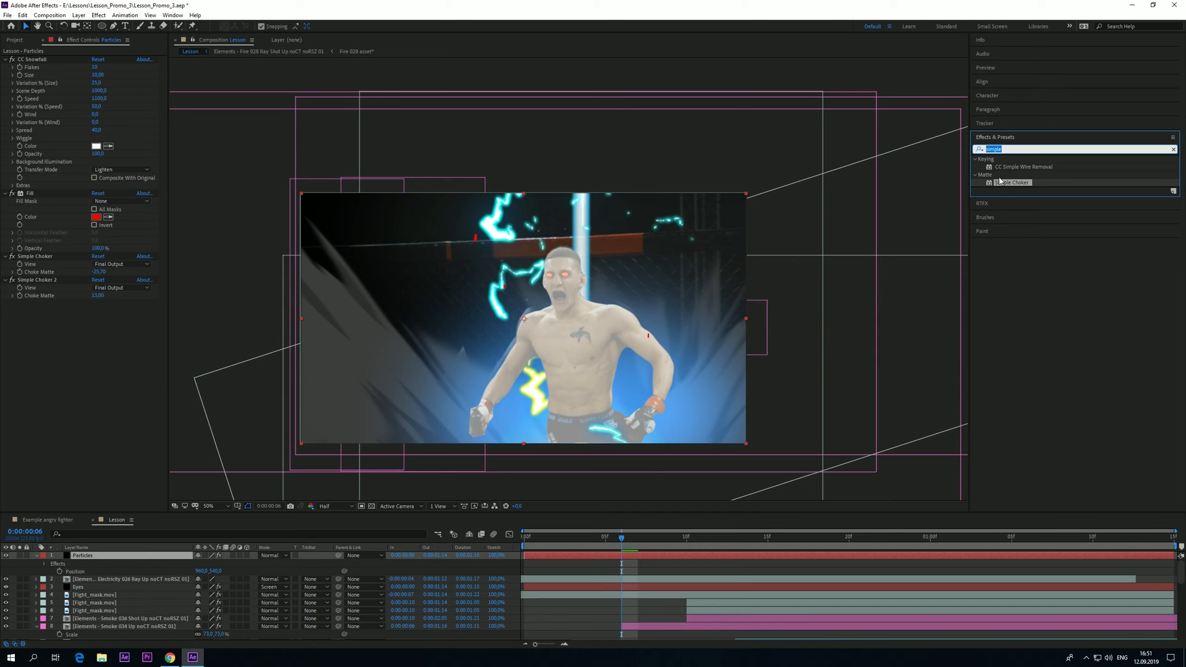
{"action": "type", "text": "glow"}
{"action": "left_click_drag", "start_coordinate": [1010, 211], "coordinate": [108, 346]}
{"action": "left_click", "coordinate": [96, 328]}
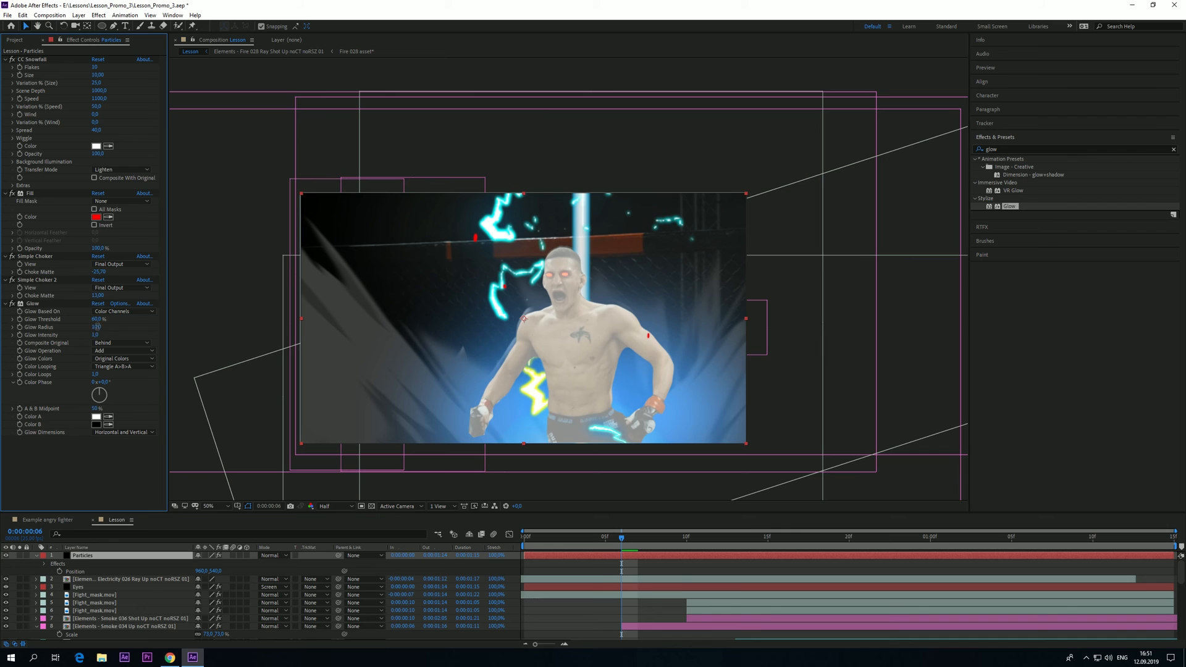
{"action": "type", "text": "20"}
{"action": "key", "text": "Return"}
{"action": "left_click_drag", "start_coordinate": [622, 538], "coordinate": [482, 549]}
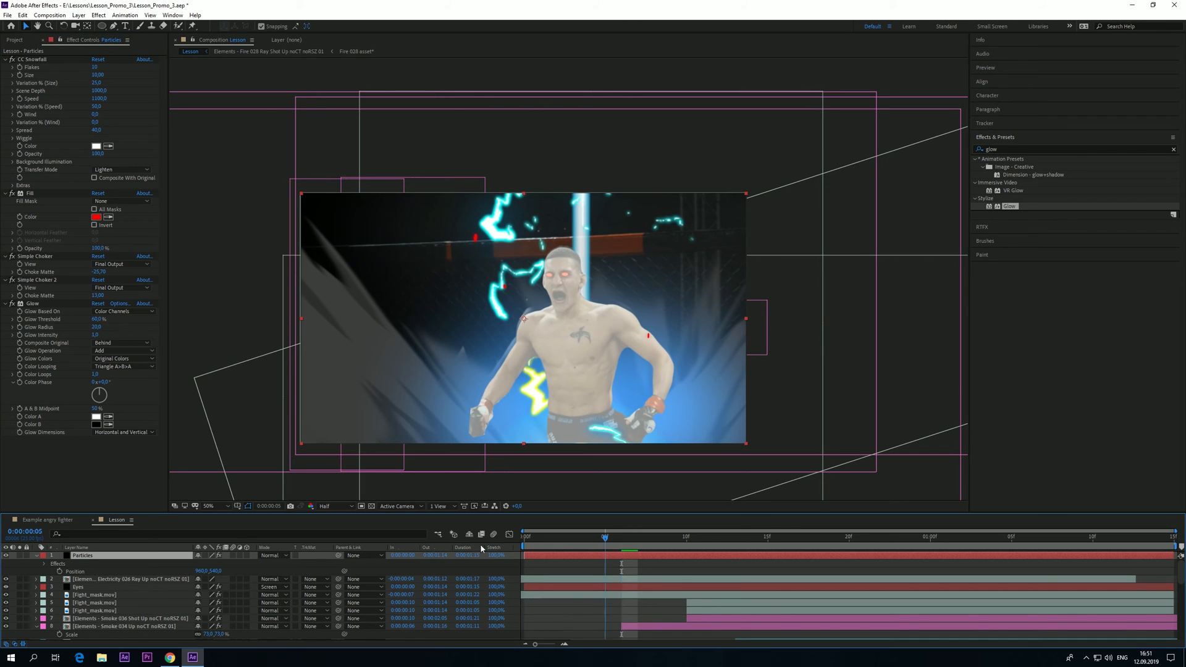
{"action": "key", "text": "space"}
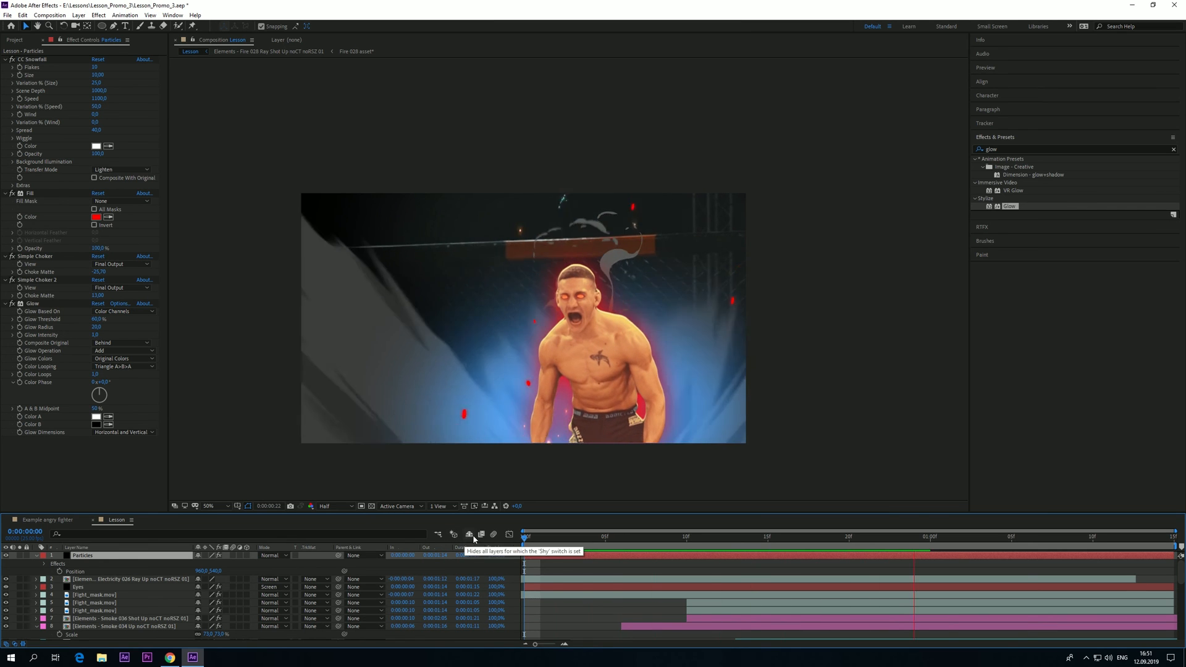
{"action": "key", "text": "space"}
Set CC Snowfall's Wind to -200 on the Particles layer and preview the particle motion from the start
{"action": "left_click", "coordinate": [97, 115]}
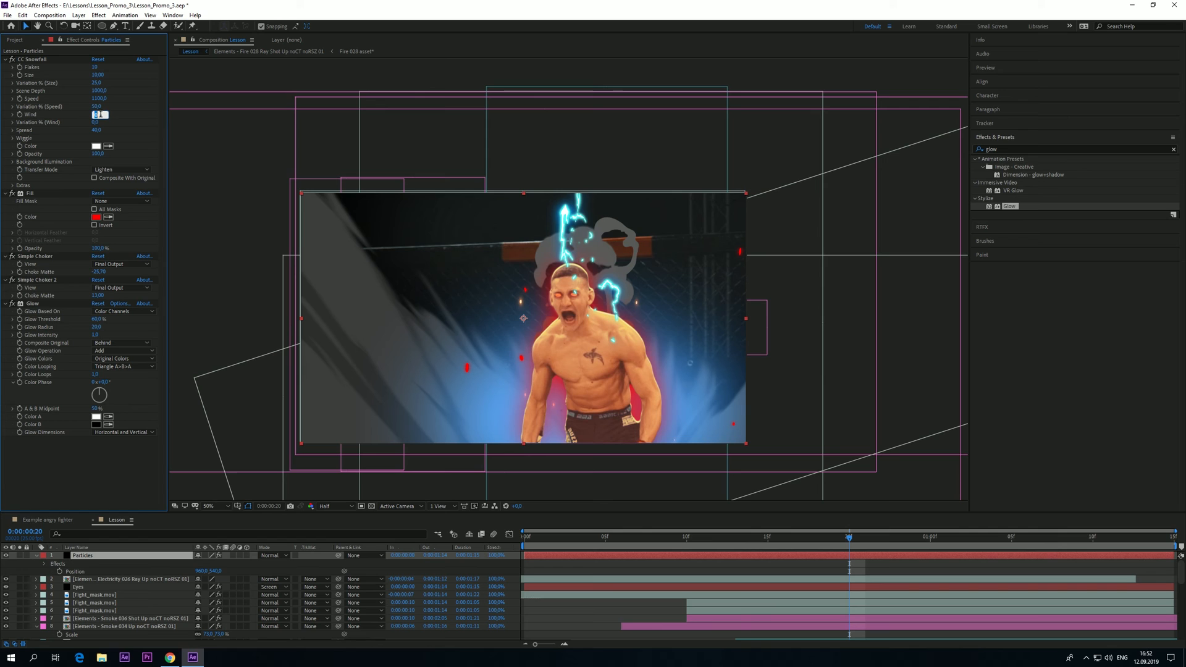
{"action": "type", "text": "-200"}
{"action": "key", "text": "Return"}
{"action": "key", "text": "space"}
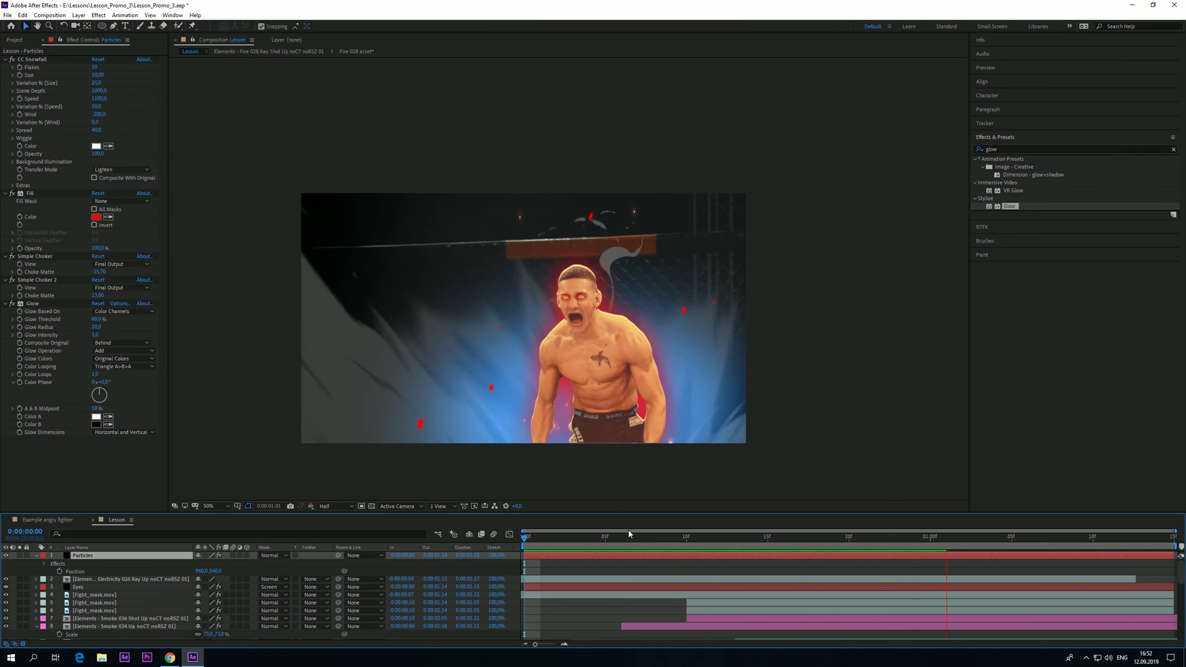
{"action": "key", "text": "space"}
{"action": "key", "text": "Page_Up"}
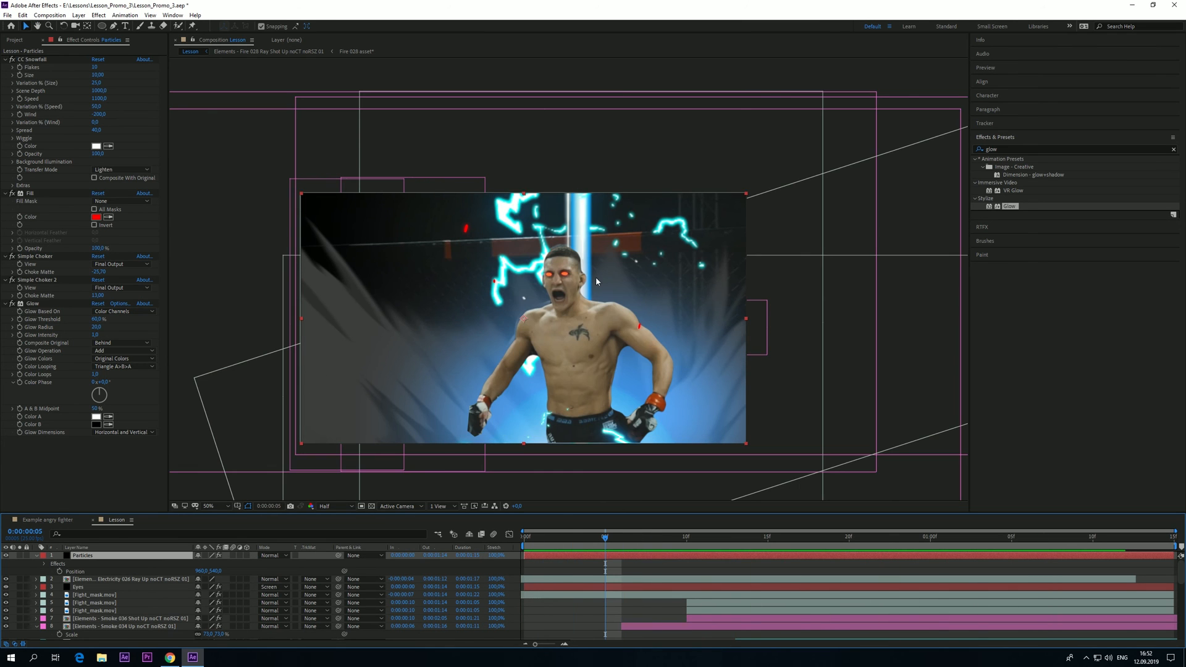
{"action": "key", "text": "space"}
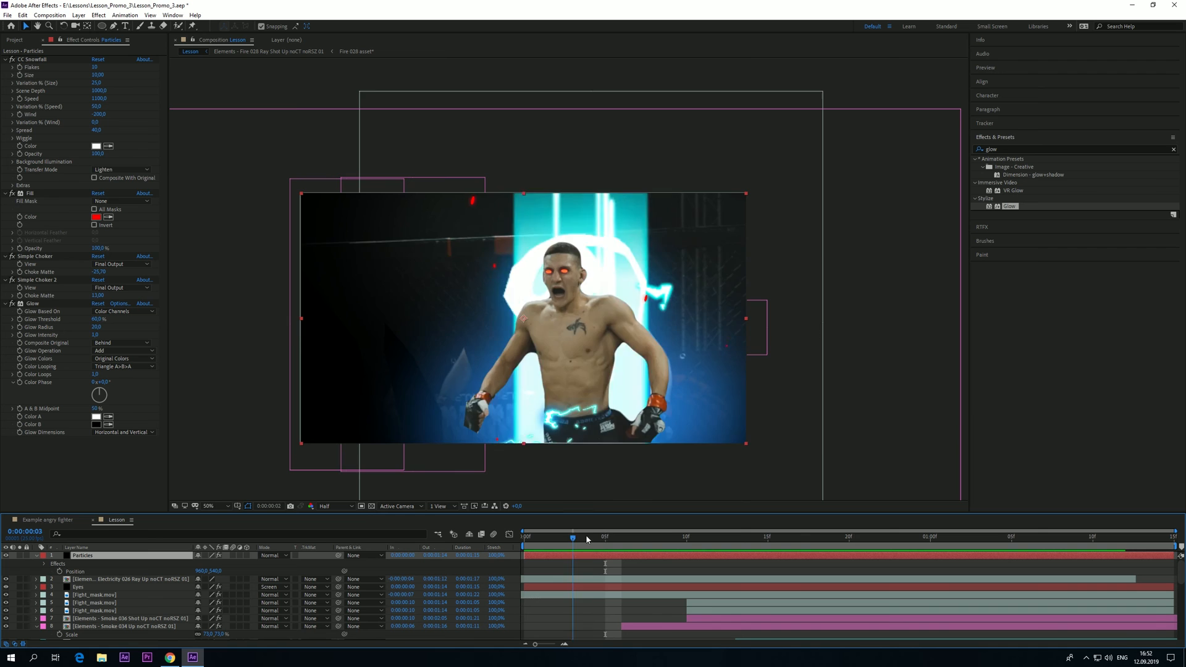
{"action": "key", "text": "space"}
{"action": "key", "text": "Home"}
{"action": "key", "text": "space"}
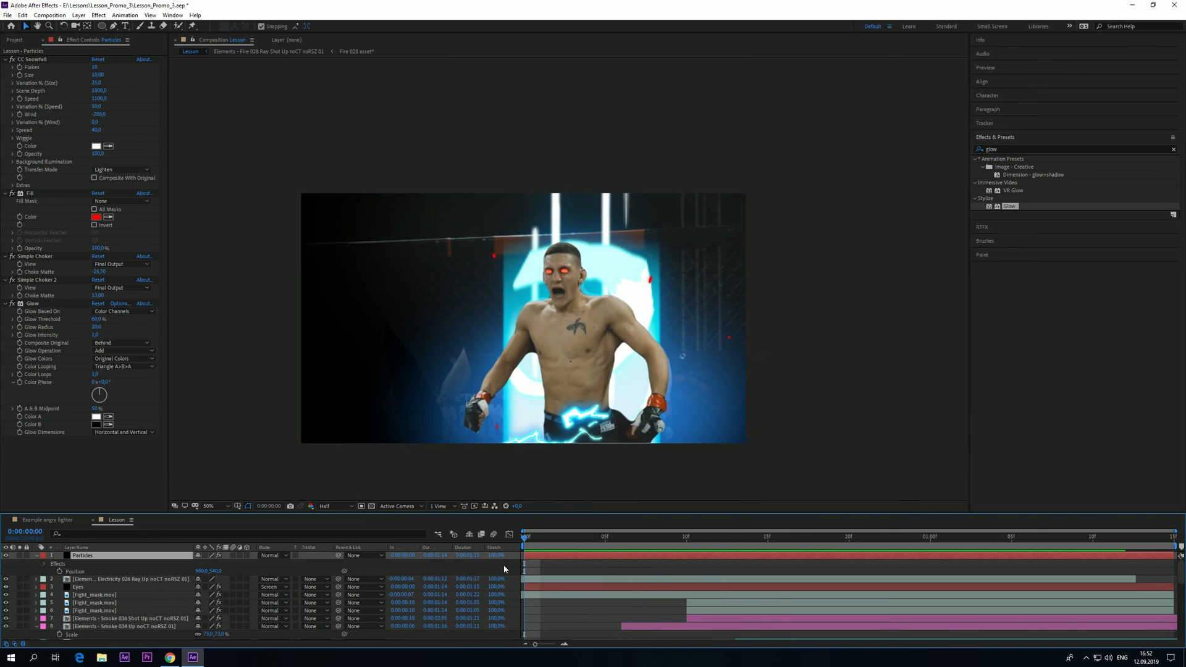
Set the Particles layer's Rotation to -180° and preview the composition from the start
{"action": "left_click_drag", "start_coordinate": [548, 539], "coordinate": [606, 540]}
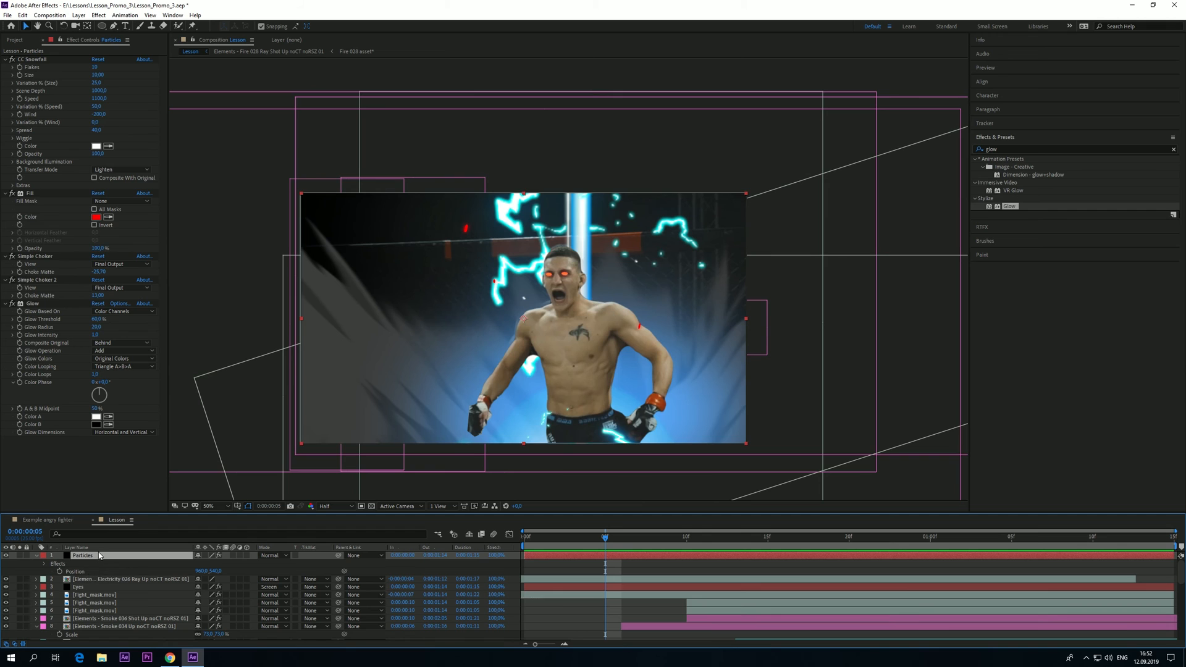
{"action": "key", "text": "r"}
{"action": "left_click", "coordinate": [212, 563]}
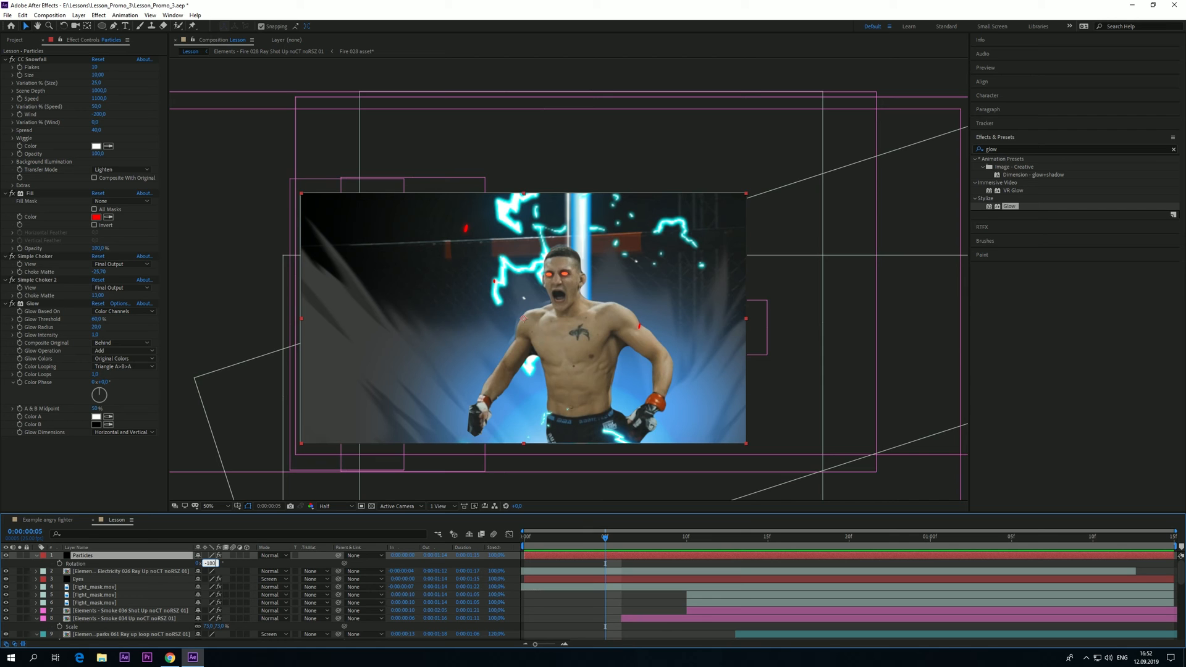
{"action": "key", "text": "Return"}
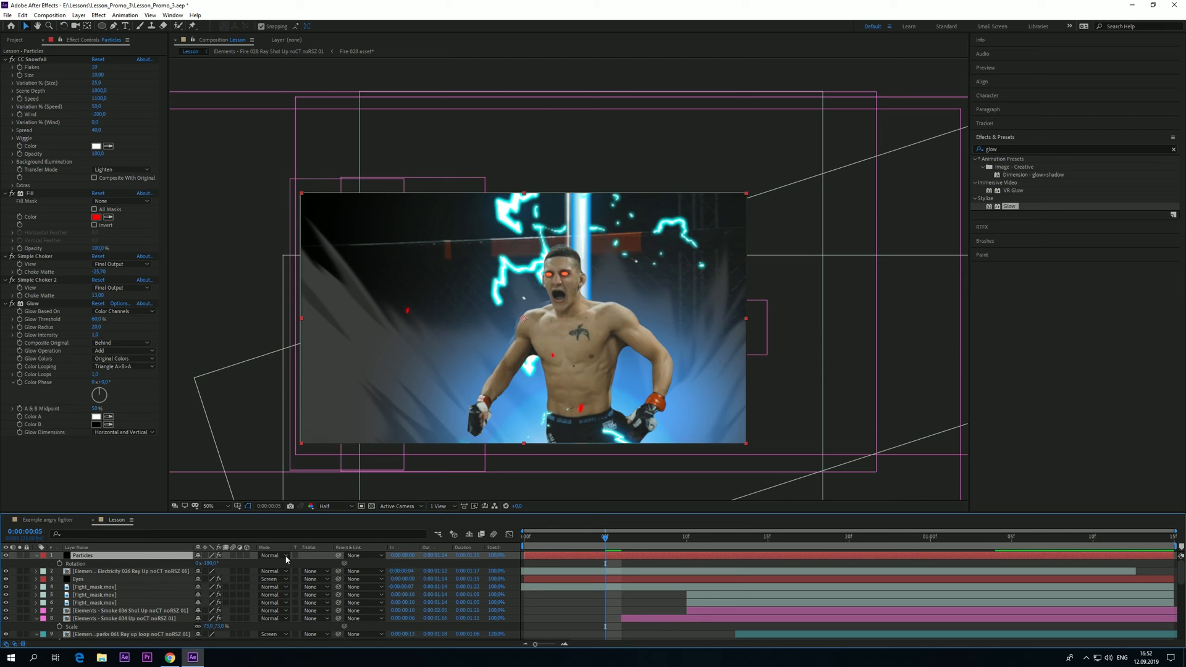
{"action": "left_click", "coordinate": [524, 536]}
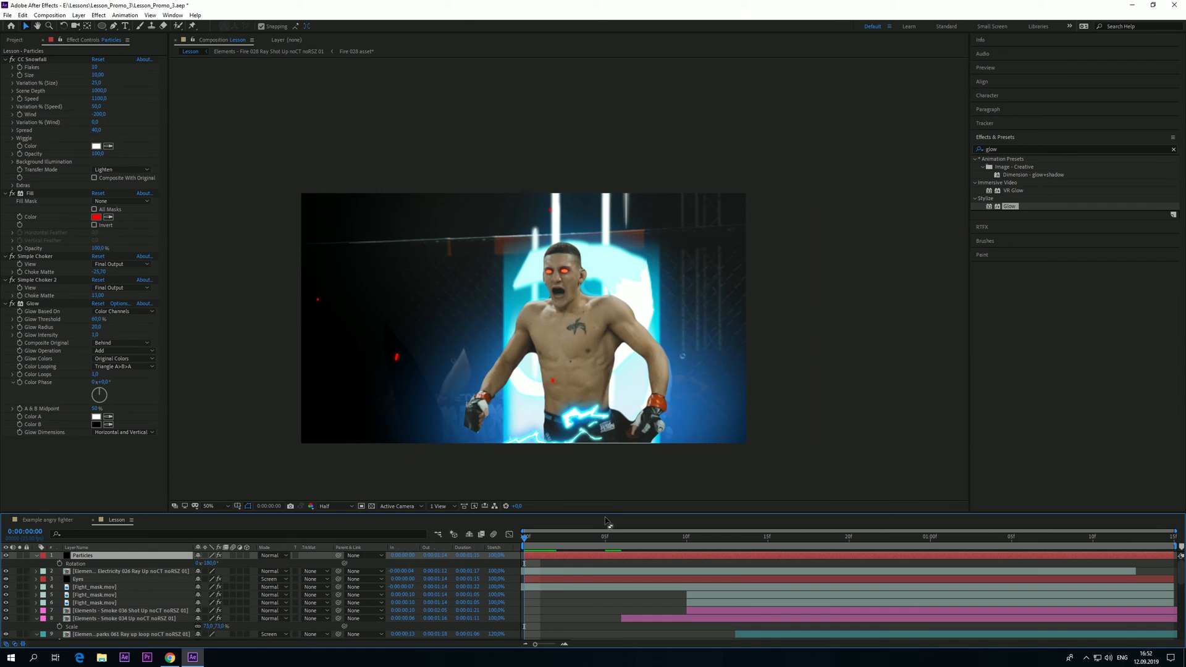
{"action": "key", "text": "space"}
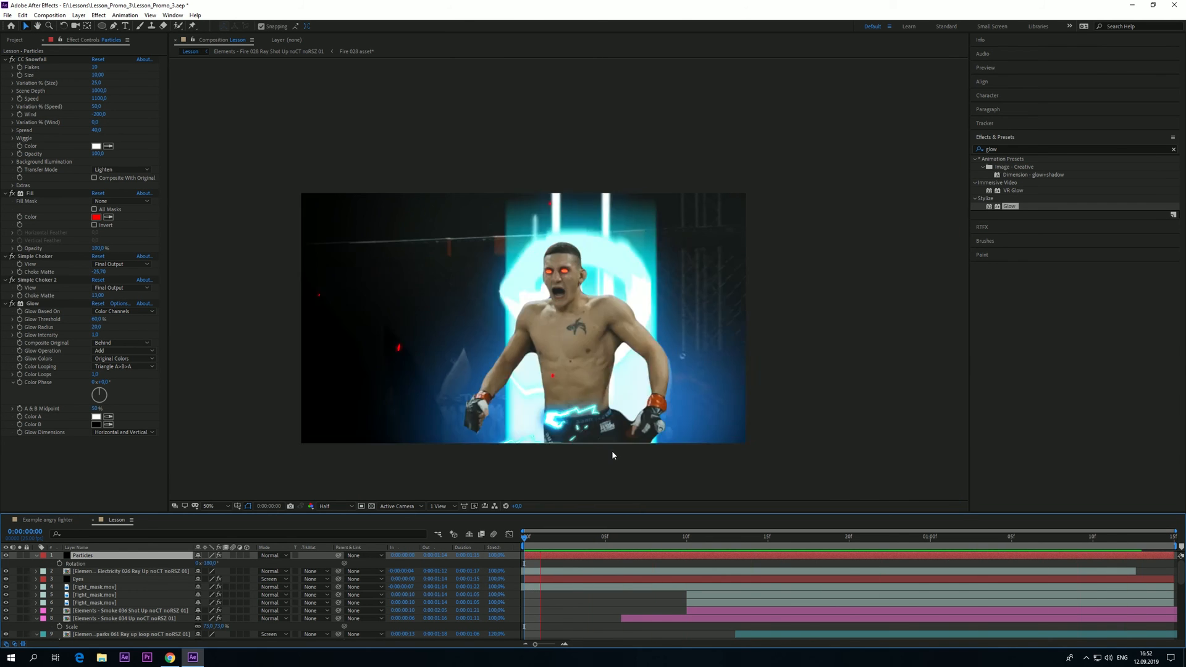
Duplicate the Particles layer and set the copy's CC Snowfall Random Seed to about 60
{"action": "left_click", "coordinate": [589, 536]}
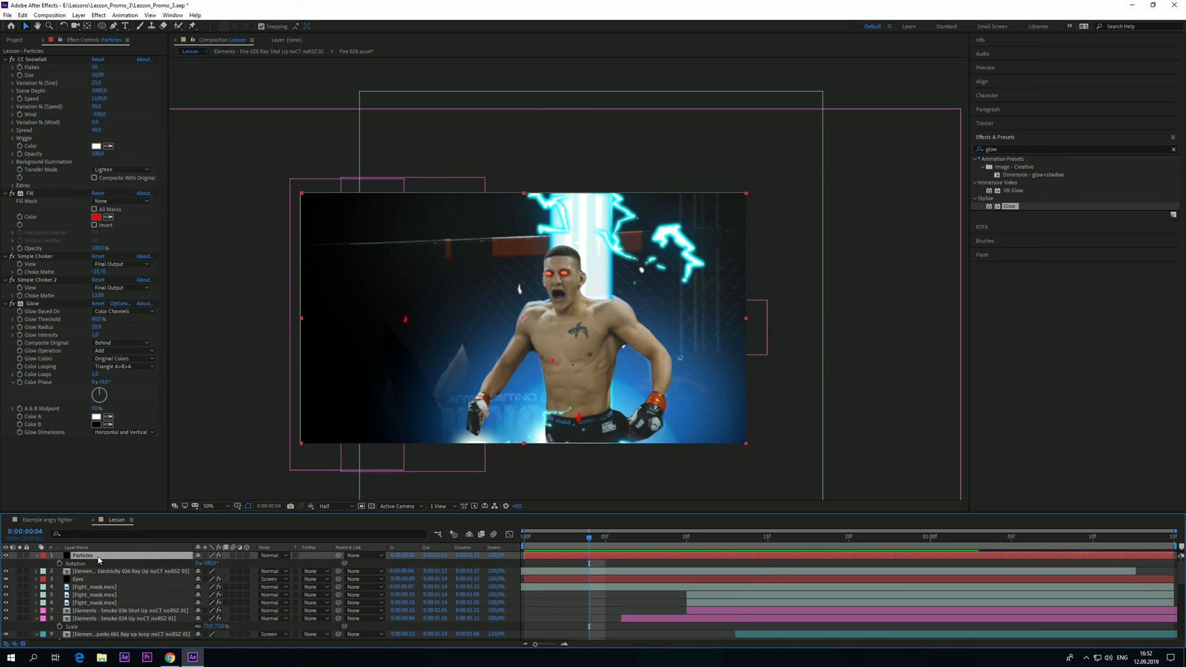
{"action": "key", "text": "ctrl+d"}
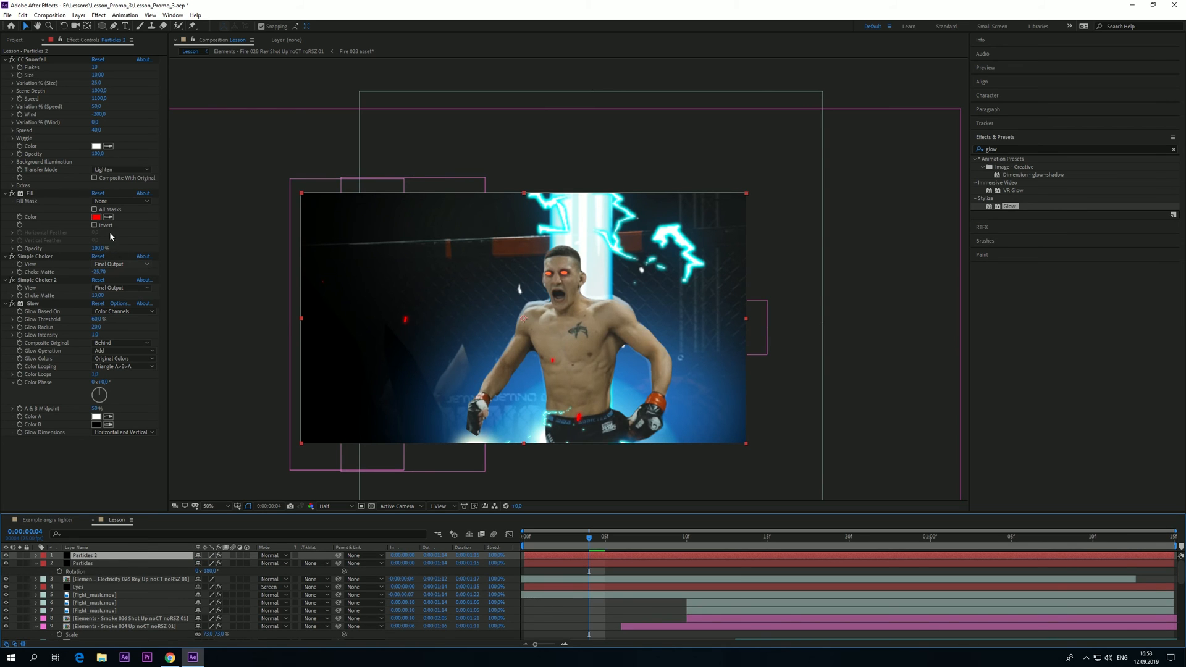
{"action": "left_click", "coordinate": [13, 188]}
{"action": "left_click", "coordinate": [12, 186]}
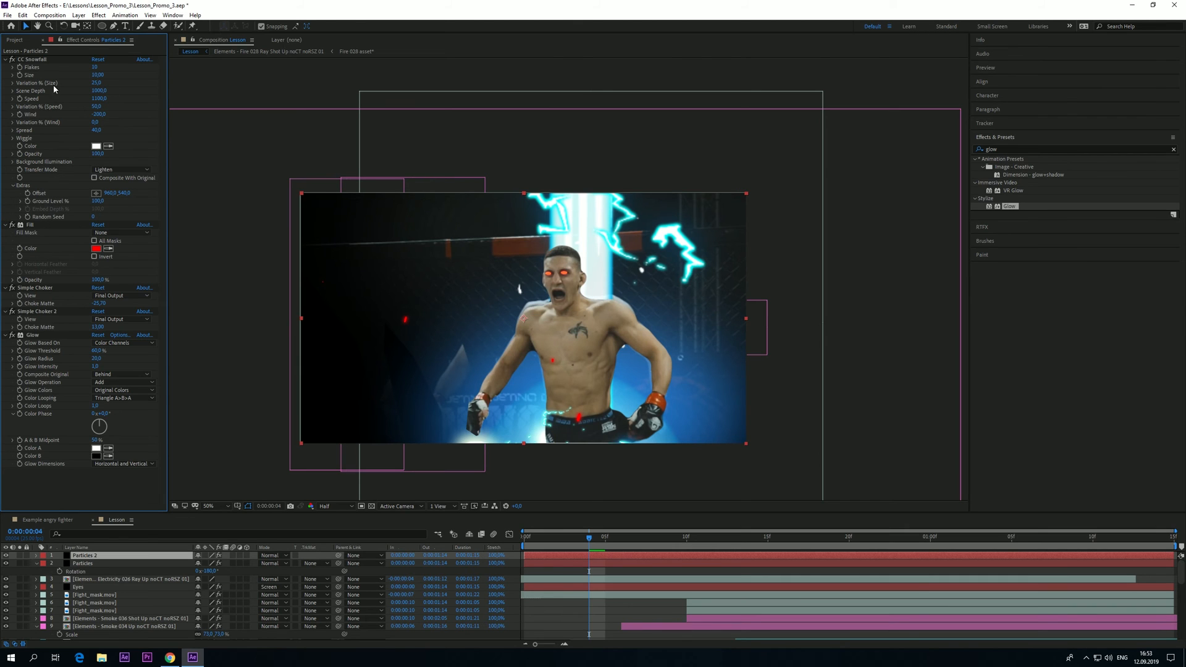
{"action": "left_click_drag", "start_coordinate": [93, 217], "coordinate": [95, 217]}
Change the Particles 2 layer's Fill color to orange FF9F38 and preview both particle layers
{"action": "left_click", "coordinate": [96, 249]}
{"action": "left_click_drag", "start_coordinate": [323, 441], "coordinate": [323, 435]}
{"action": "mouse_move", "coordinate": [289, 372]}
{"action": "left_mouse_down"}
{"action": "mouse_move", "coordinate": [286, 325]}
{"action": "mouse_move", "coordinate": [296, 324]}
{"action": "mouse_move", "coordinate": [284, 324]}
{"action": "left_mouse_up"}
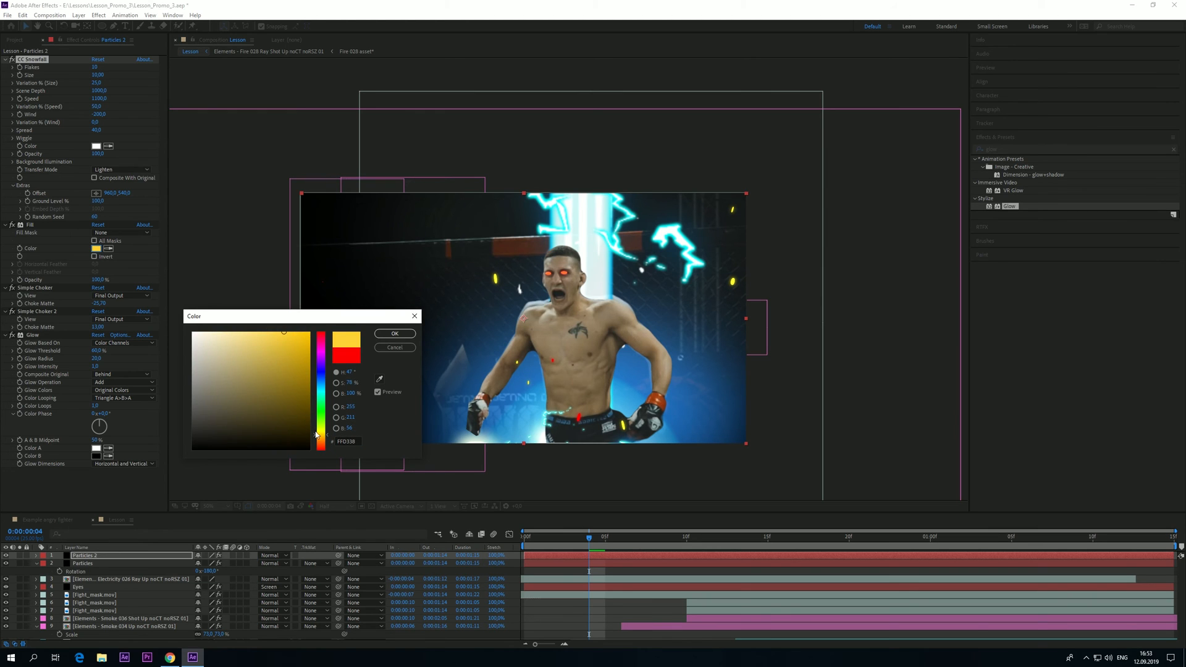
{"action": "left_click_drag", "start_coordinate": [325, 435], "coordinate": [326, 444]}
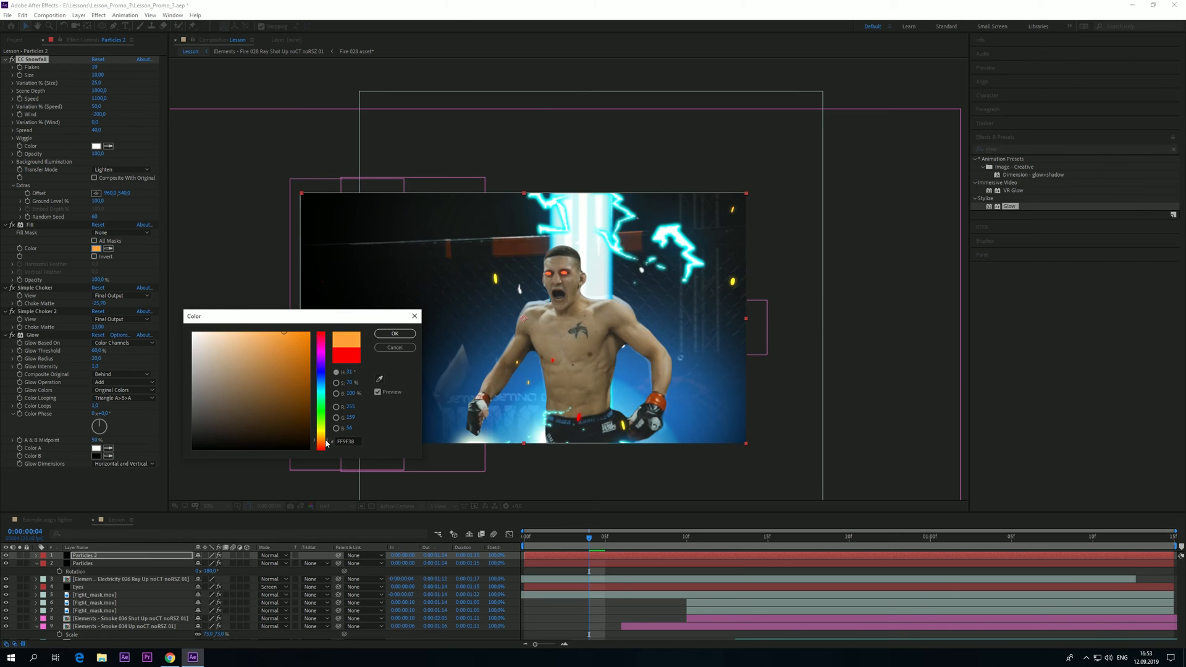
{"action": "left_click", "coordinate": [404, 335]}
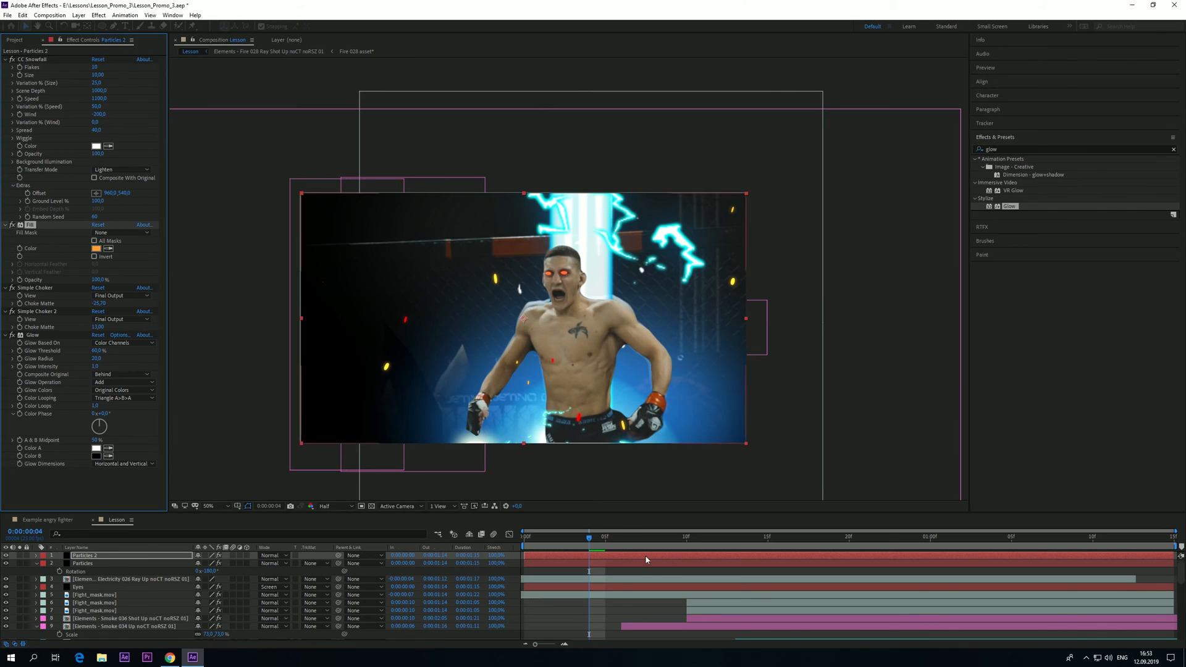
{"action": "left_click_drag", "start_coordinate": [559, 542], "coordinate": [474, 552]}
{"action": "key", "text": "space"}
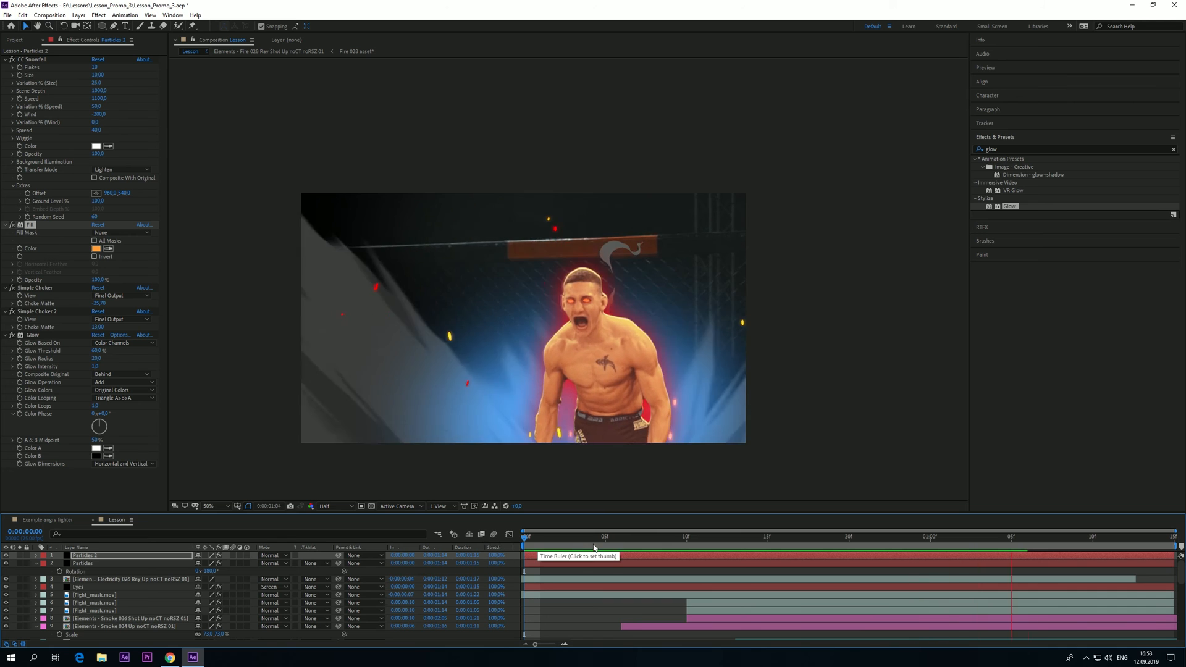
{"action": "key", "text": "space"}
Set CC Snowfall's Flakes to 7 on both the Particles and Particles 2 layers and preview the result
{"action": "left_click_drag", "start_coordinate": [702, 544], "coordinate": [848, 550]}
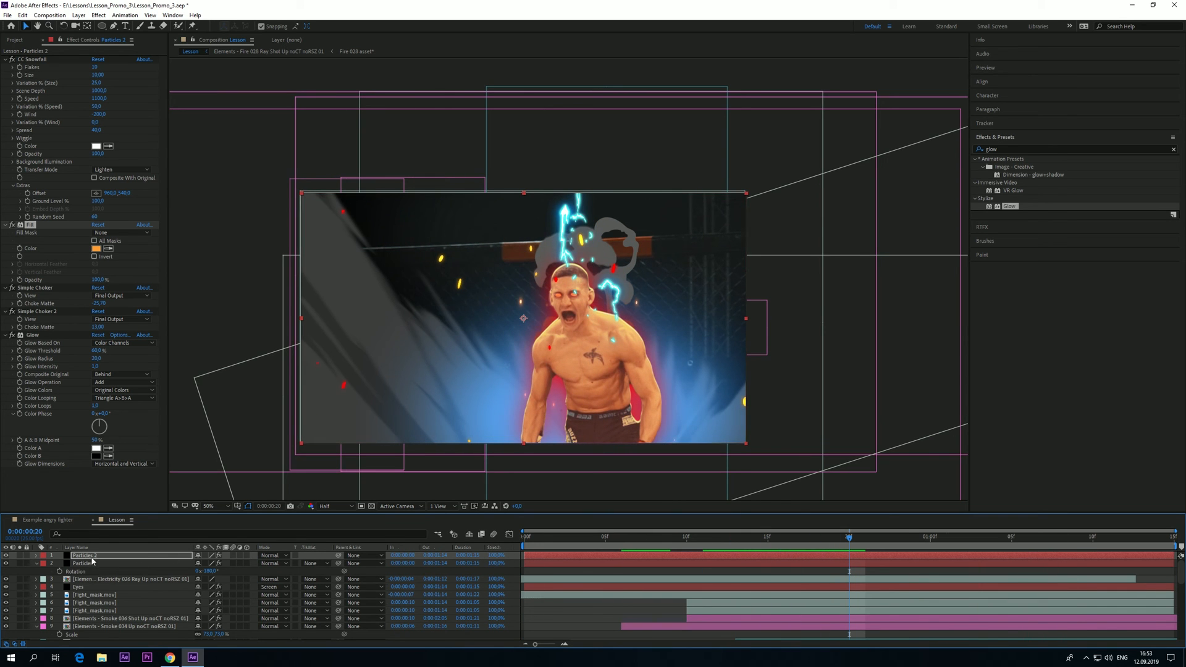
{"action": "left_click", "coordinate": [113, 563]}
{"action": "left_click", "coordinate": [96, 66]}
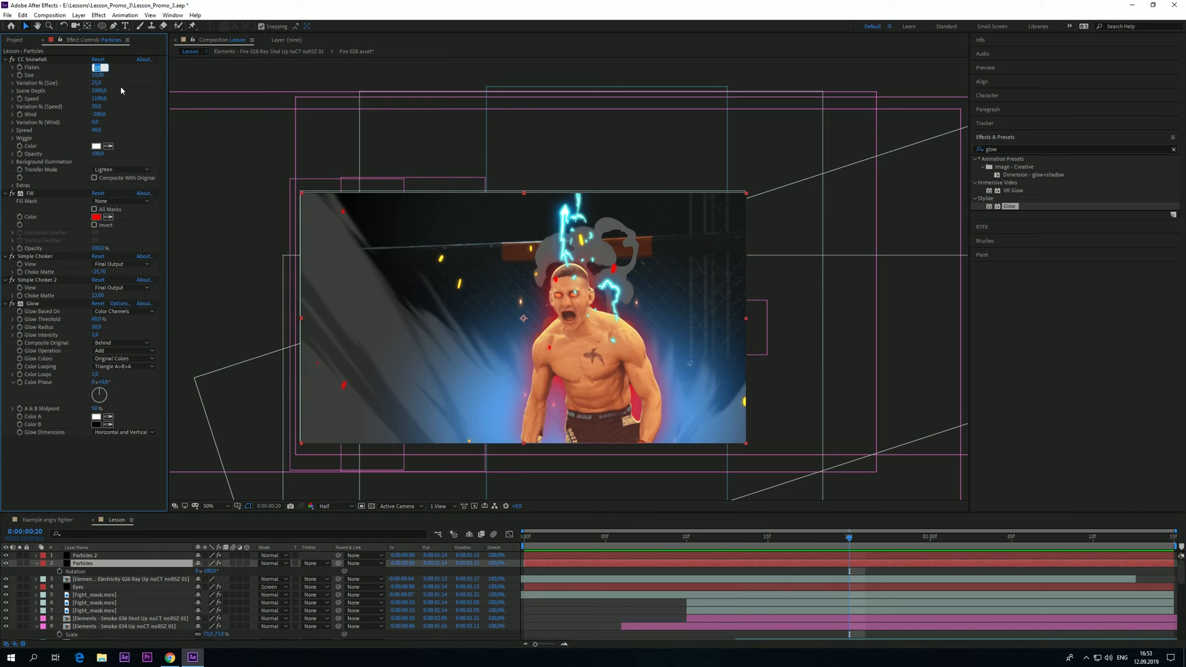
{"action": "type", "text": "7"}
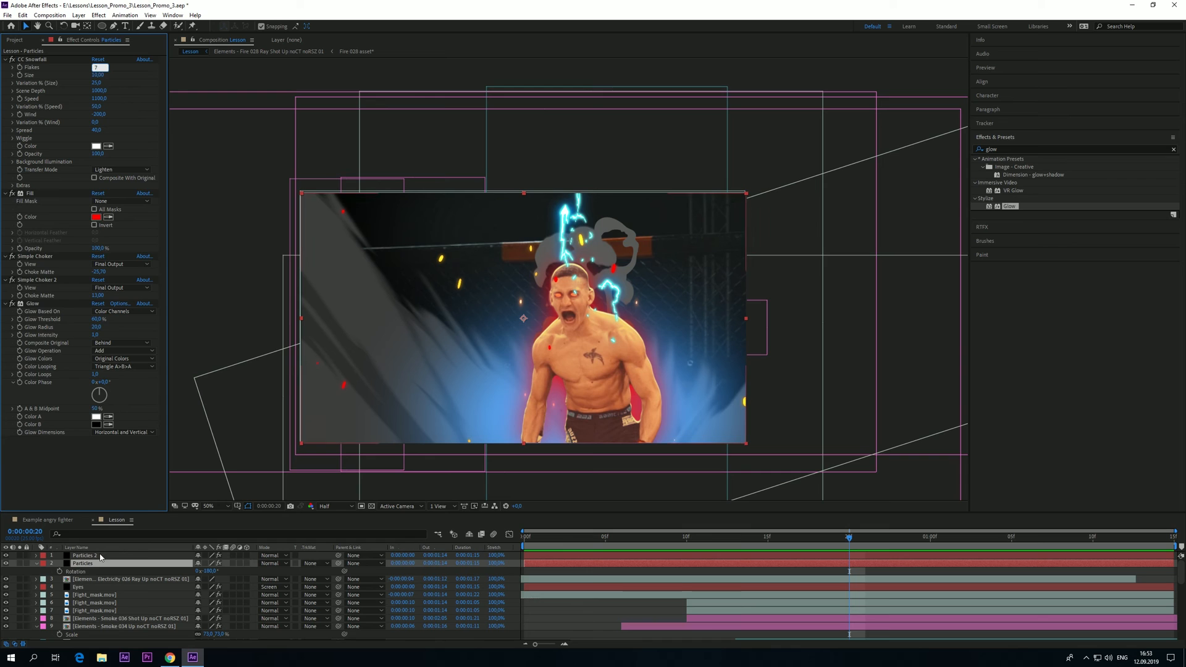
{"action": "left_click", "coordinate": [117, 555]}
{"action": "left_click", "coordinate": [48, 59]}
{"action": "left_click", "coordinate": [96, 67]}
{"action": "type", "text": "7"}
{"action": "key", "text": "Return"}
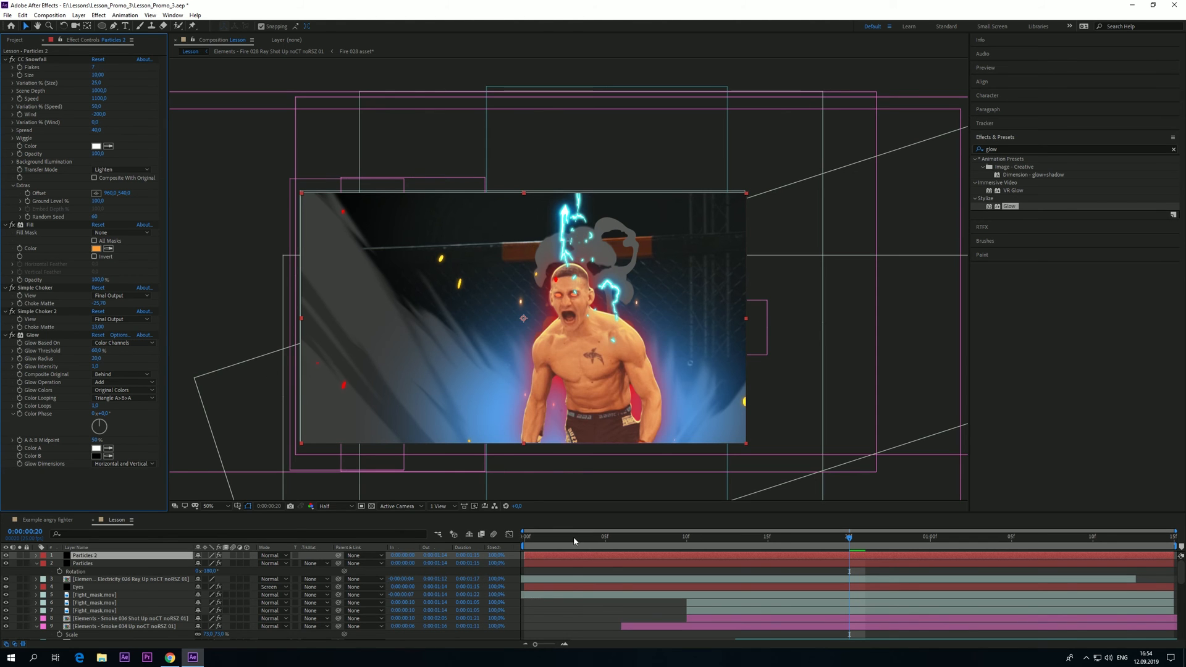
{"action": "left_click_drag", "start_coordinate": [574, 539], "coordinate": [512, 548]}
{"action": "key", "text": "space"}
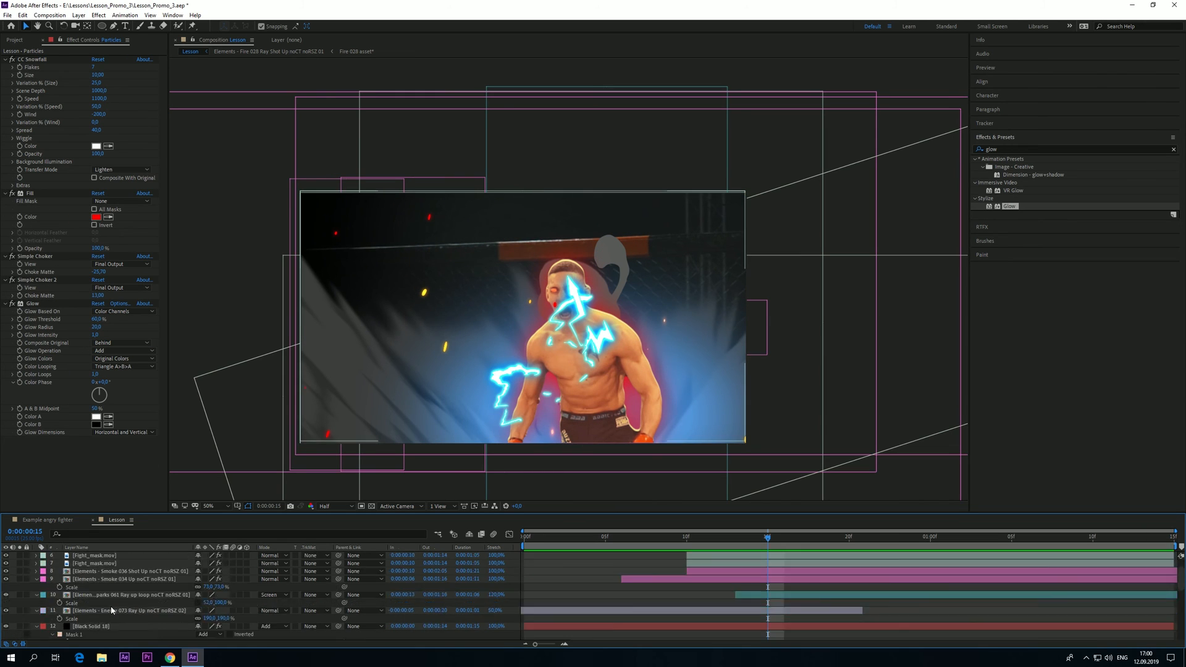
Duplicate the Elements - Fire 028 Ray Shot Up layer and move the copy to the top of the layer stack
{"action": "scroll", "coordinate": [111, 610], "scroll_direction": "down", "scroll_amount": 5}
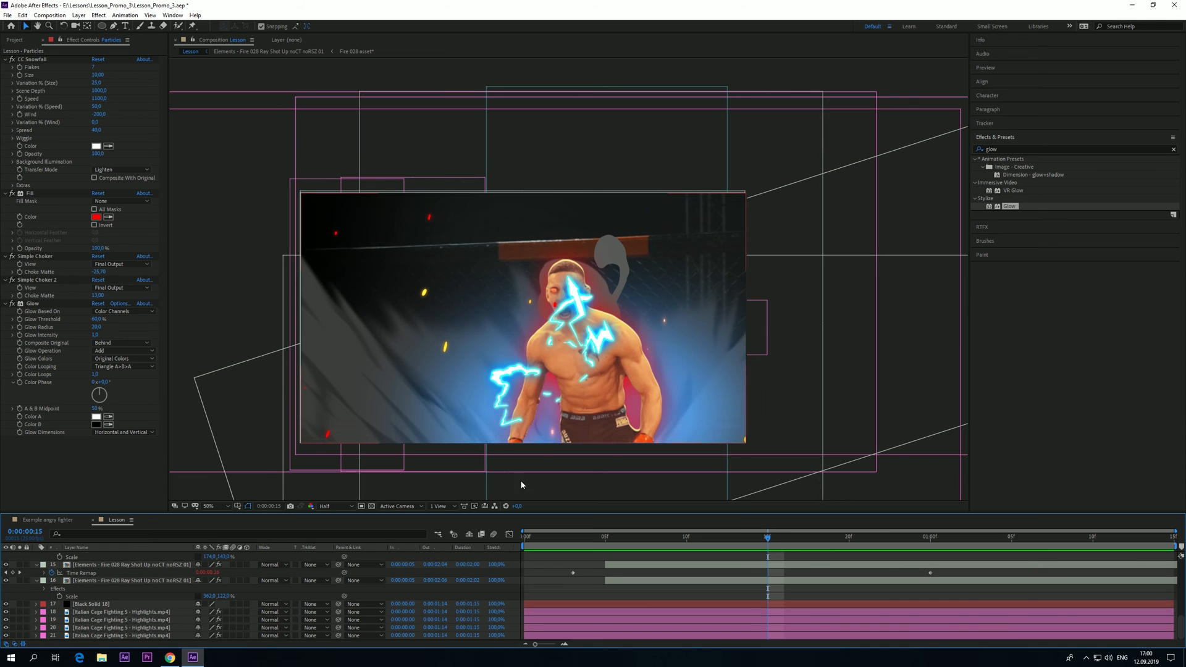
{"action": "left_click", "coordinate": [97, 566]}
{"action": "key", "text": "ctrl+d"}
{"action": "scroll", "coordinate": [114, 608], "scroll_direction": "up", "scroll_amount": 2}
{"action": "left_click_drag", "start_coordinate": [112, 614], "coordinate": [121, 554]}
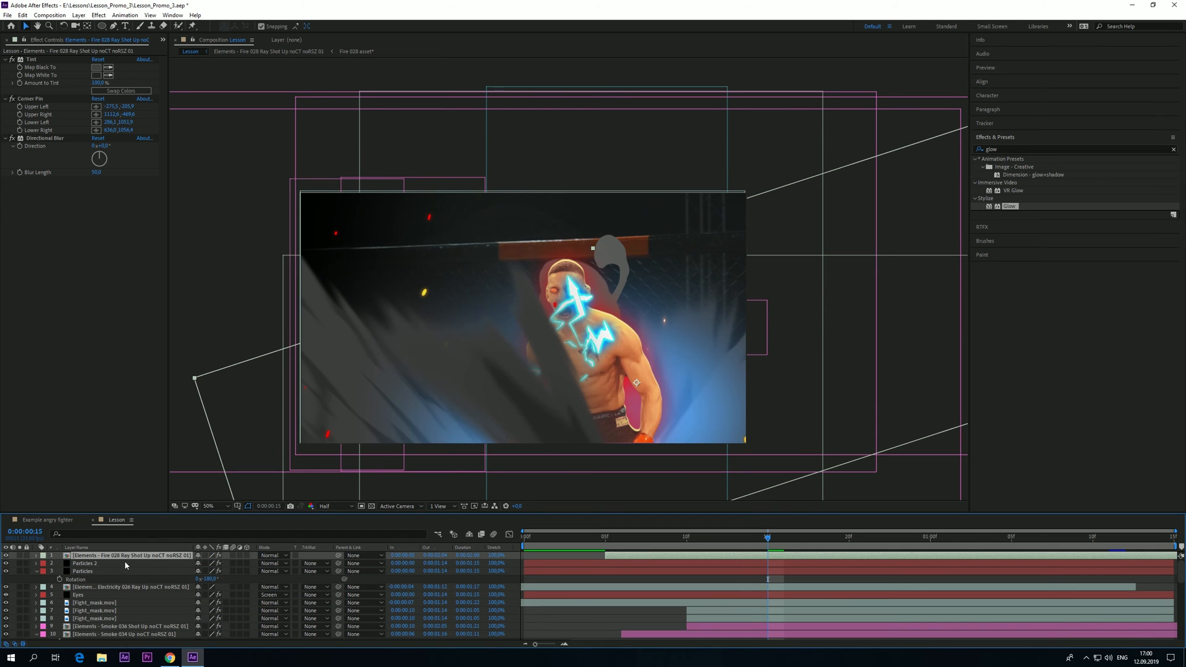
Reduce the copied Fire 028 layer's horizontal Scale and shift the layer down in the frame
{"action": "key", "text": "s"}
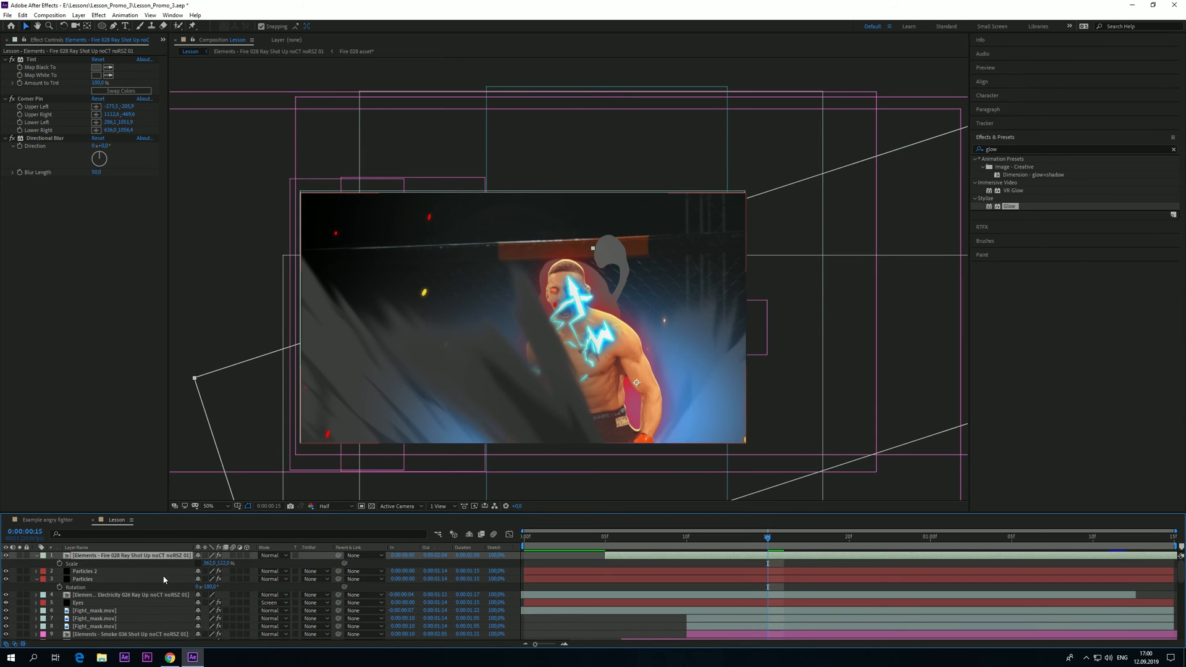
{"action": "mouse_move", "coordinate": [208, 563]}
{"action": "left_mouse_down"}
{"action": "mouse_move", "coordinate": [193, 566]}
{"action": "mouse_move", "coordinate": [220, 564]}
{"action": "left_mouse_up"}
{"action": "key", "text": "shift+Down"}
{"action": "key", "text": "shift+Down"}
{"action": "key", "text": "shift+Down"}
{"action": "key", "text": "shift+Down"}
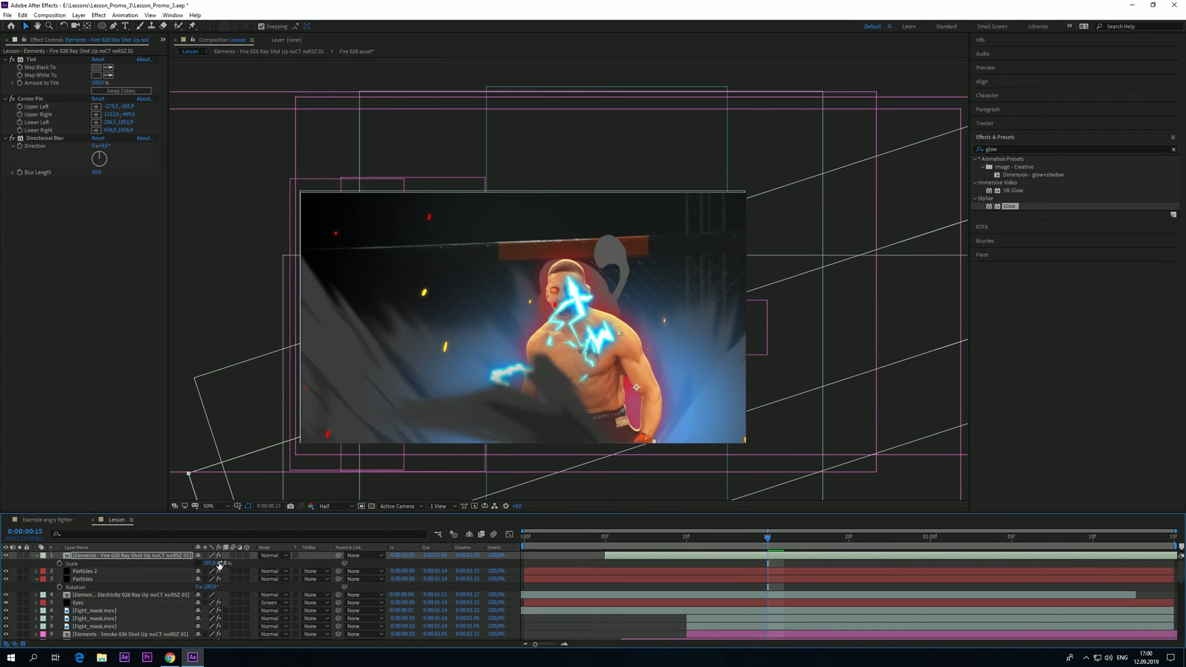
Rotate the copied Fire 028 layer to about -7° and reposition it along the lower part of the frame
{"action": "left_click_drag", "start_coordinate": [208, 566], "coordinate": [211, 565]}
{"action": "key", "text": "shift+Down"}
{"action": "key", "text": "shift+Down"}
{"action": "key", "text": "shift+Down"}
{"action": "key", "text": "shift+Down"}
{"action": "key", "text": "shift+Down"}
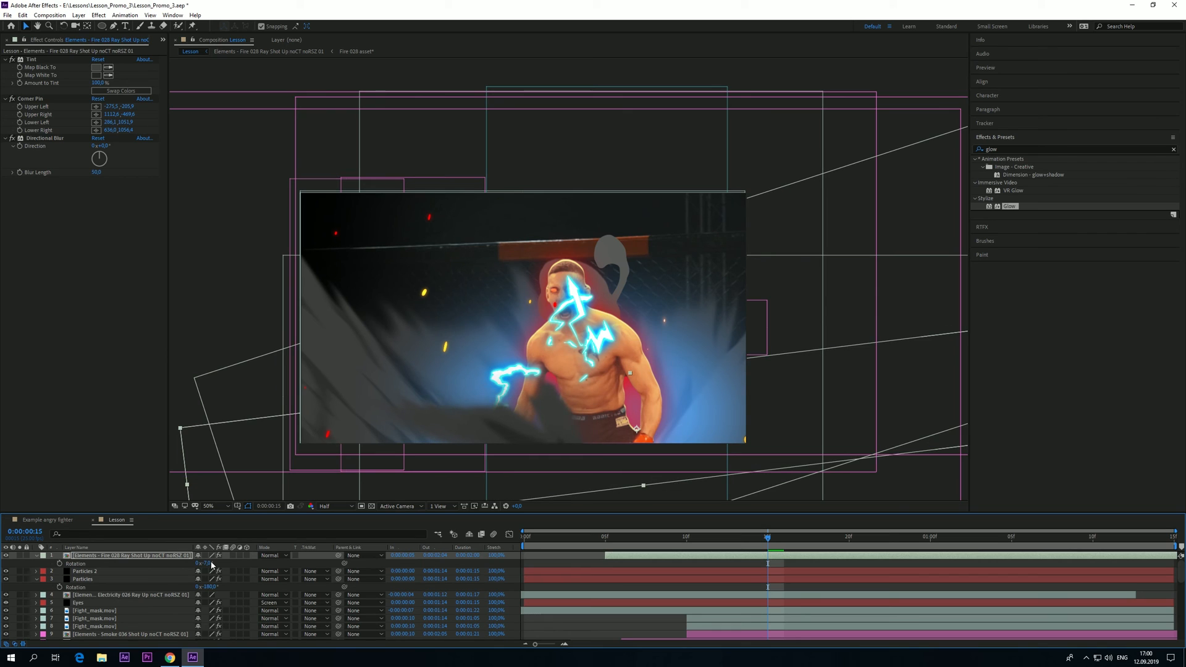
Darken the copied Fire 028 layer's Tint by setting Map Black To to 212121
{"action": "left_click", "coordinate": [95, 67]}
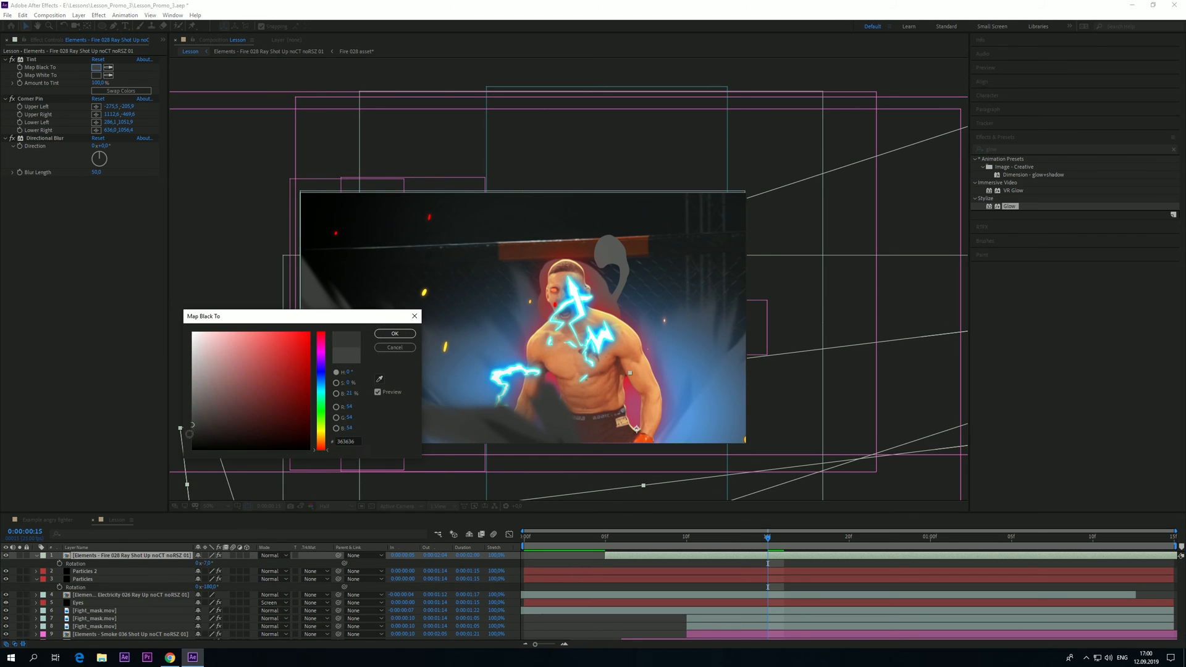
{"action": "left_click_drag", "start_coordinate": [189, 433], "coordinate": [189, 438]}
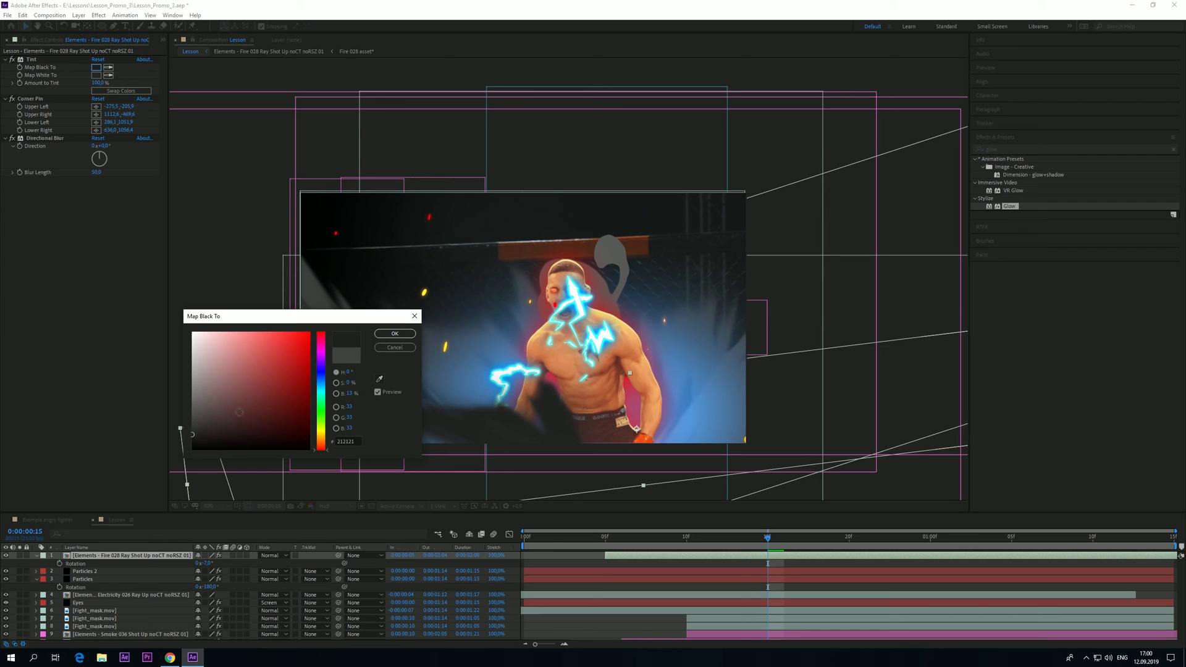
{"action": "left_click", "coordinate": [395, 333]}
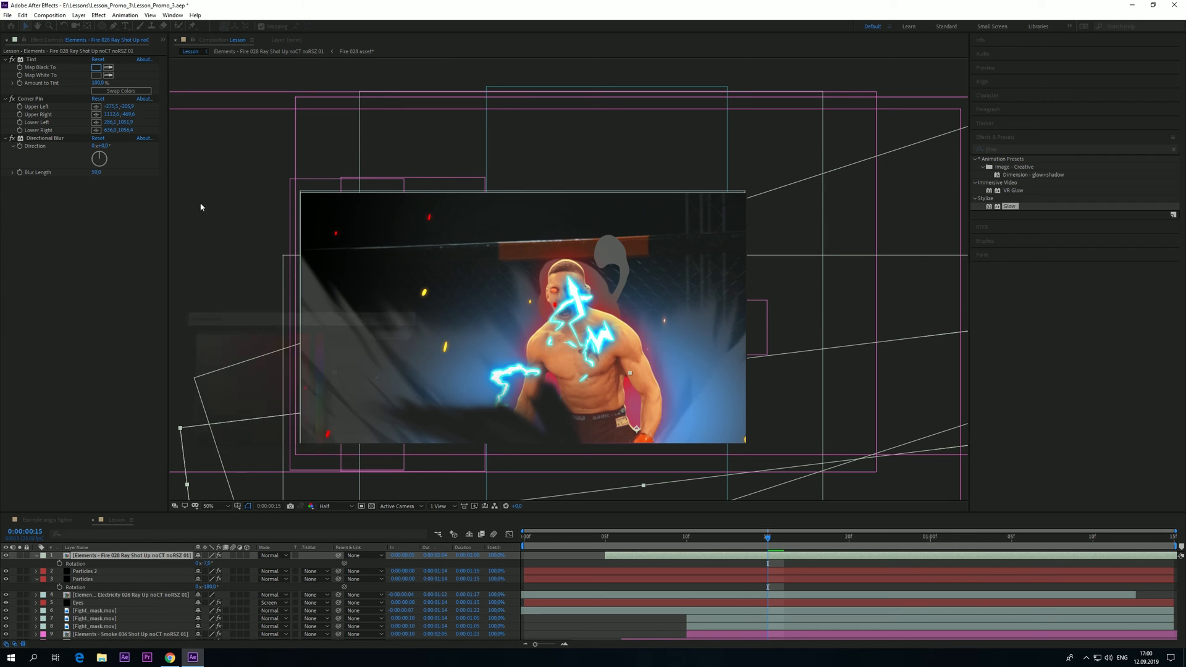
Set the copied Fire 028 layer's Tint Map White To to 151515 and check the result at frame 14
{"action": "left_click", "coordinate": [96, 75]}
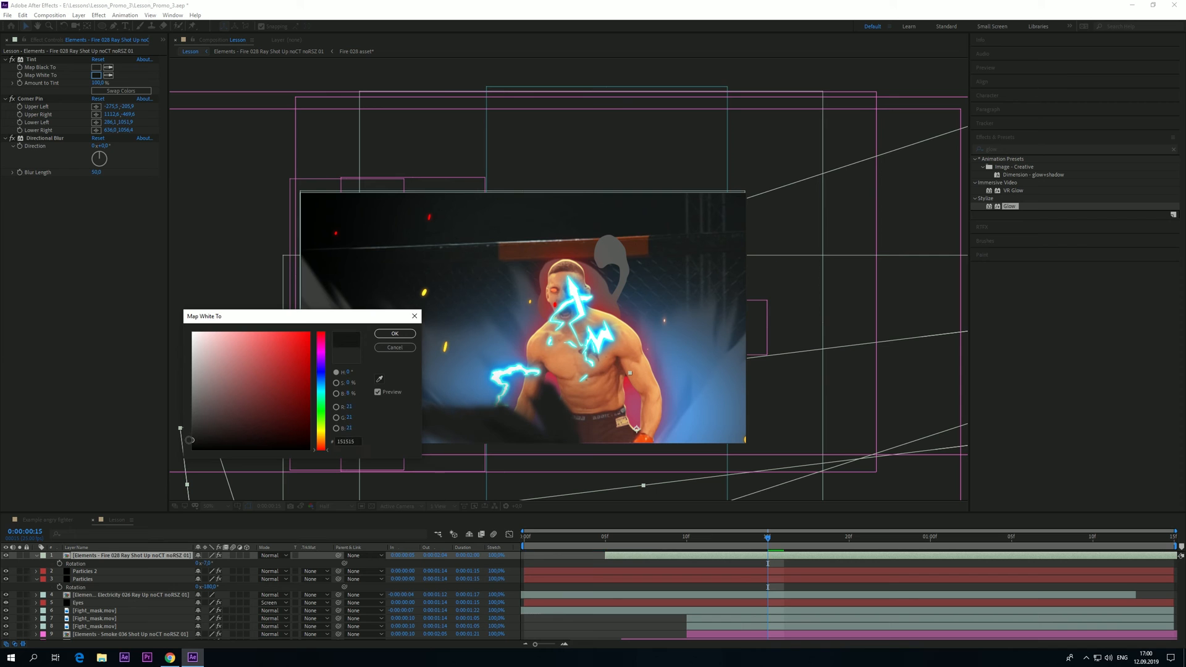
{"action": "left_click", "coordinate": [395, 333]}
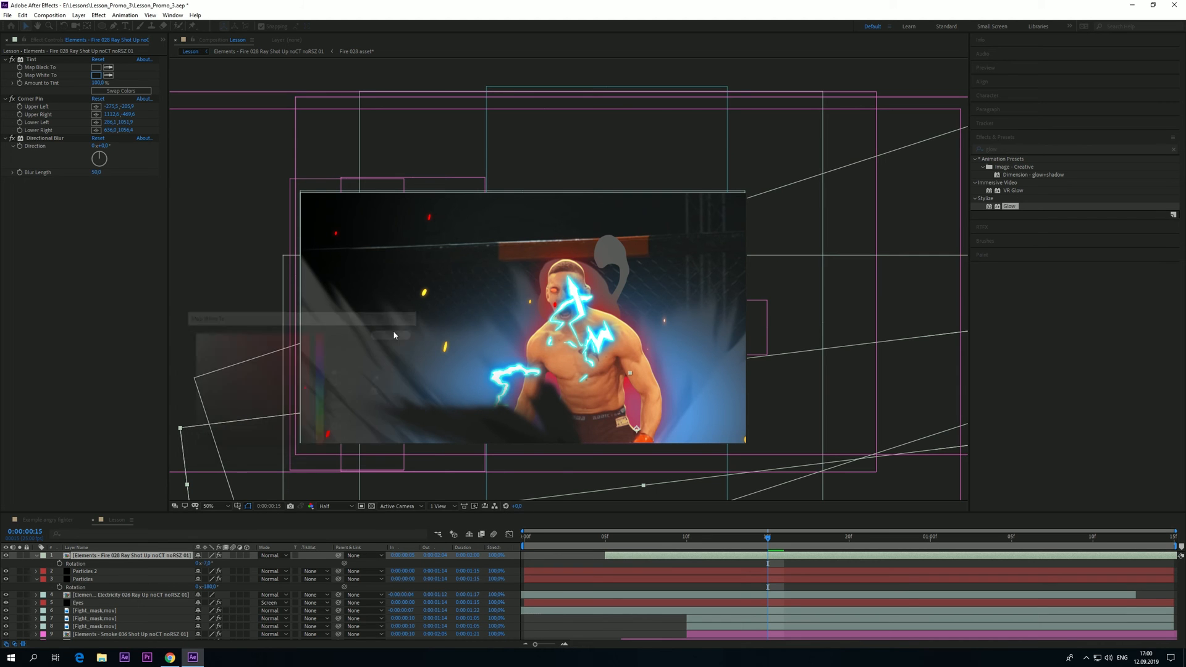
{"action": "left_click_drag", "start_coordinate": [561, 541], "coordinate": [752, 548]}
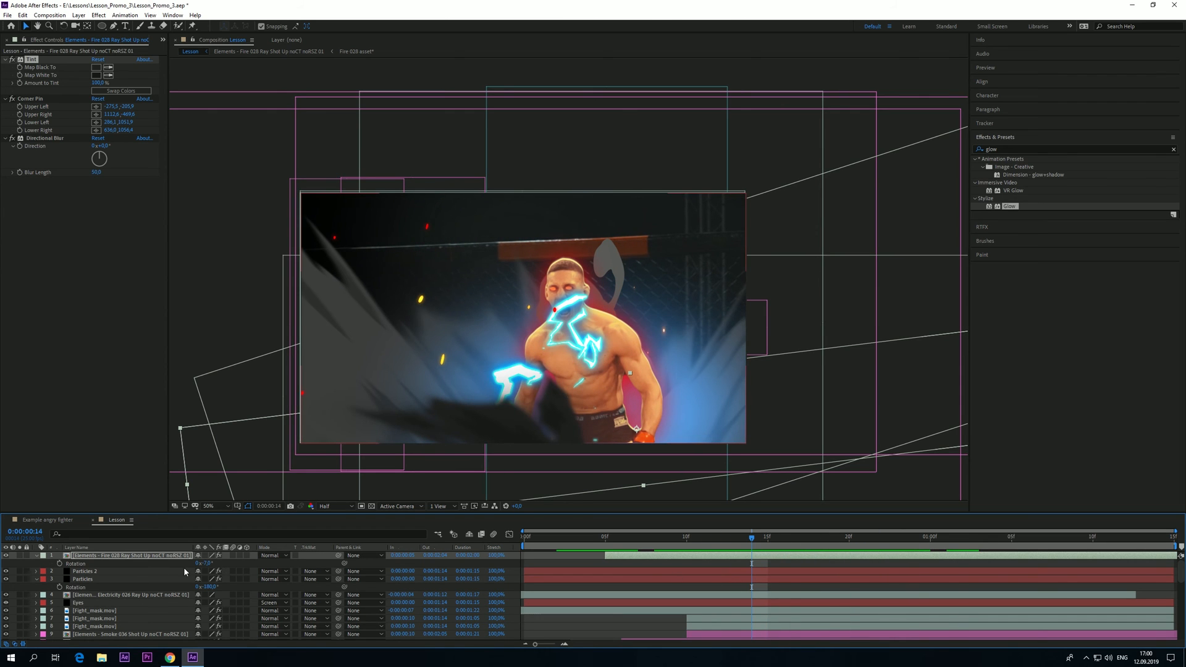
Set the top Fire 028 layer's vertical Scale to 60% and nudge the layer slightly down and to the right
{"action": "left_click_drag", "start_coordinate": [222, 564], "coordinate": [229, 564]}
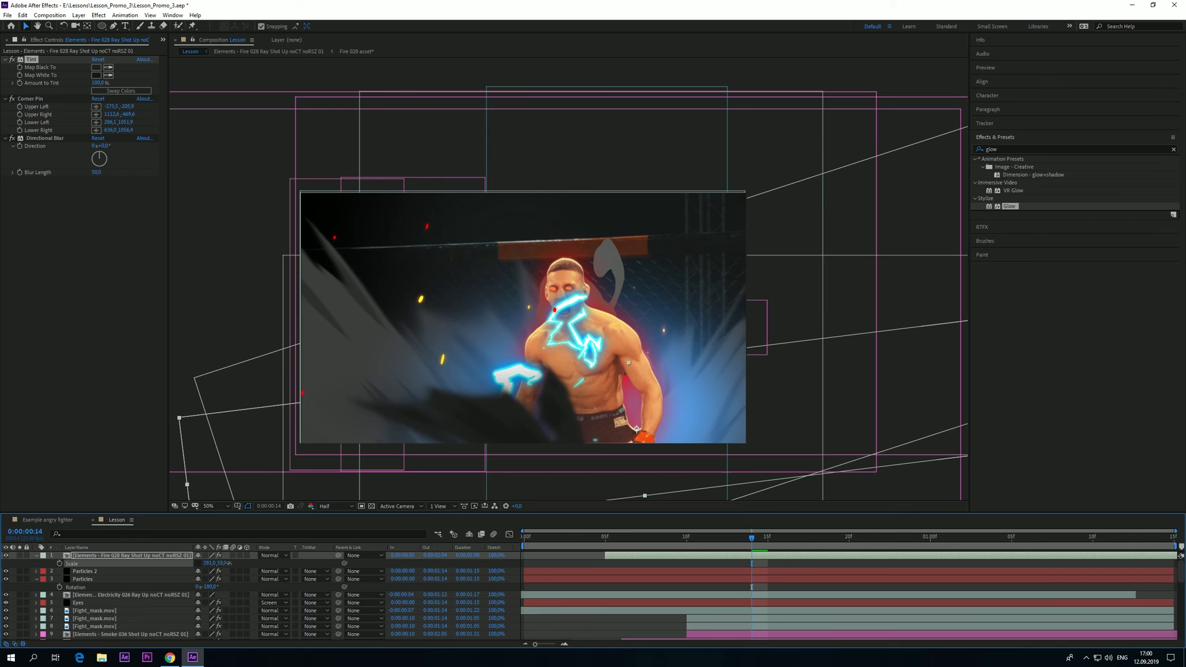
{"action": "key", "text": "shift+Down"}
{"action": "key", "text": "shift+Down"}
{"action": "key", "text": "shift+Right"}
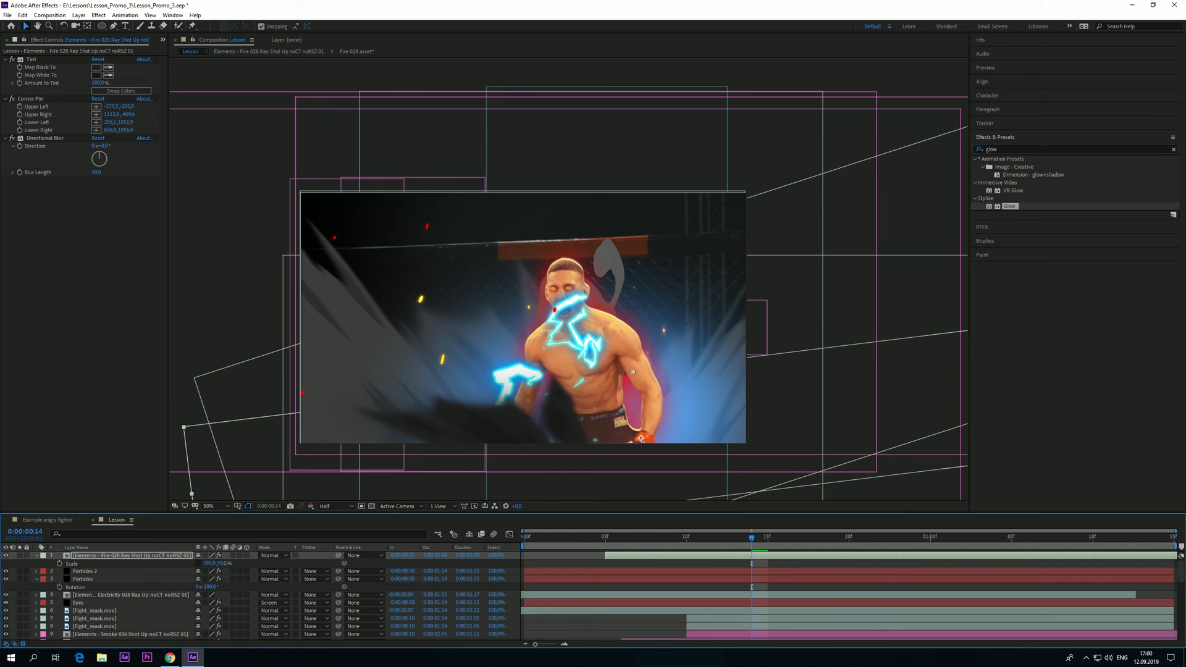
{"action": "key", "text": "shift+Down"}
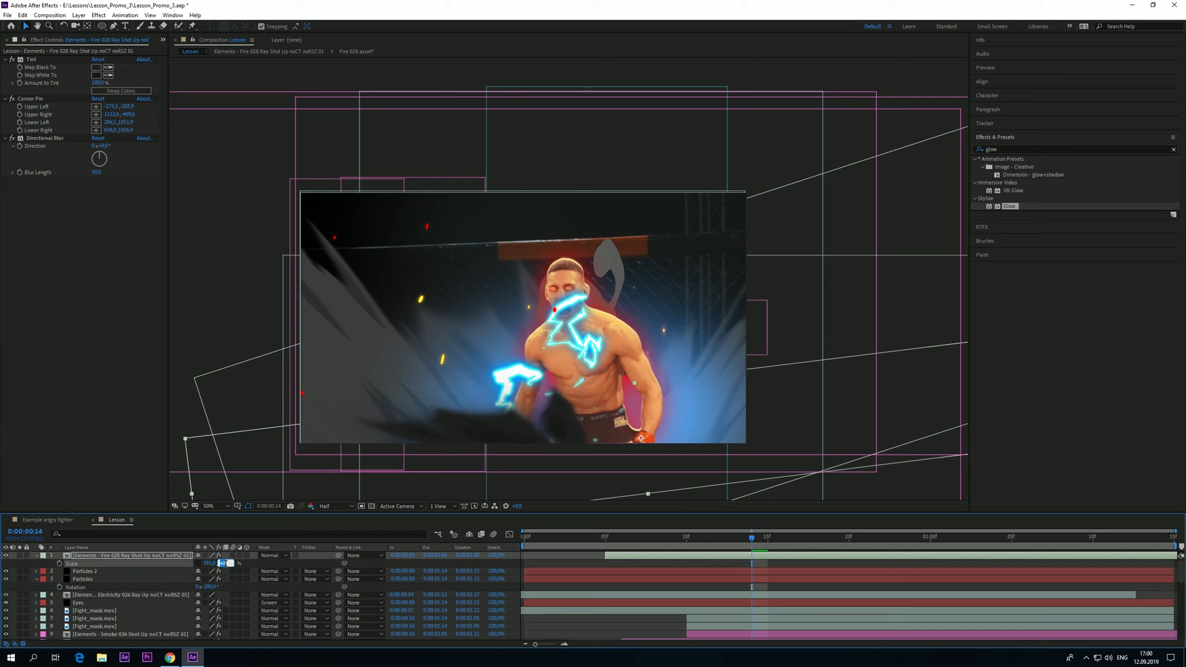
{"action": "type", "text": "60"}
{"action": "key", "text": "Return"}
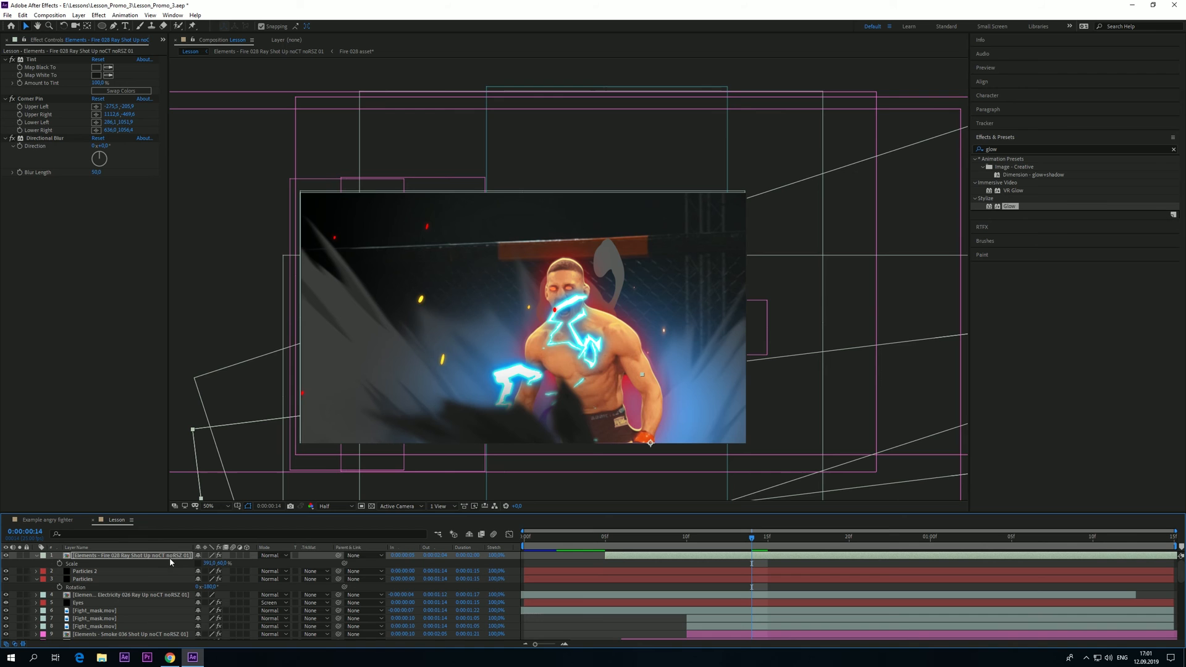
Review the opening frames and set the top Fire 028 layer's Directional Blur Length to 20
{"action": "key", "text": "Home"}
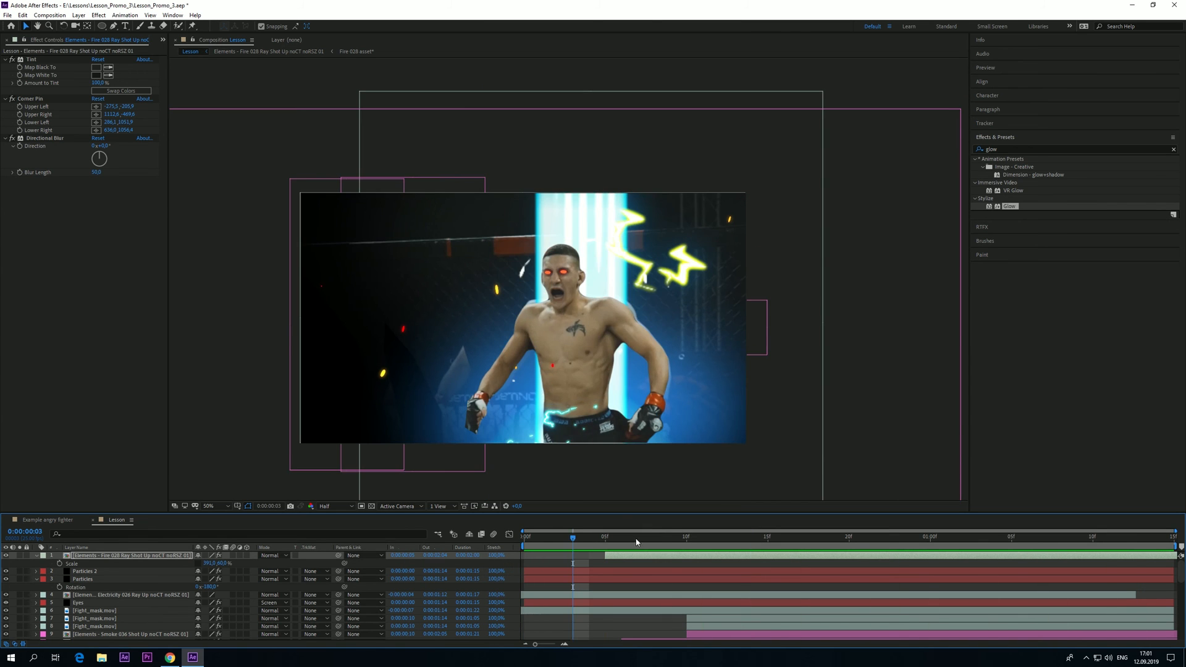
{"action": "left_click", "coordinate": [671, 536]}
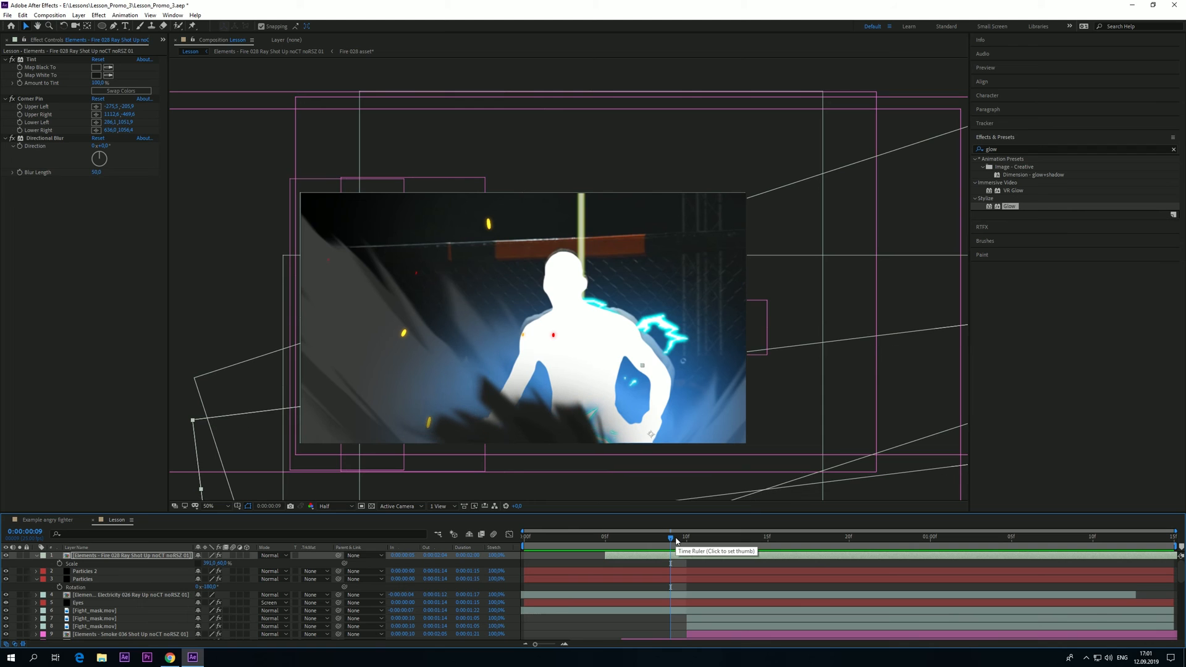
{"action": "left_click", "coordinate": [46, 138]}
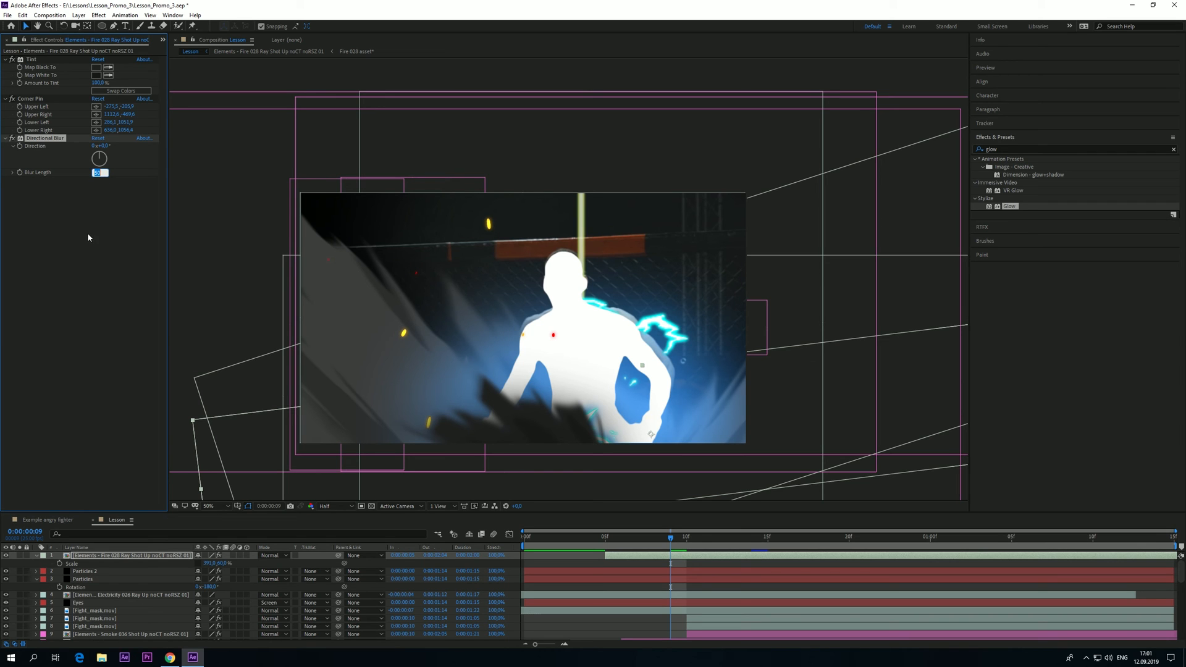
{"action": "type", "text": "20"}
{"action": "key", "text": "Return"}
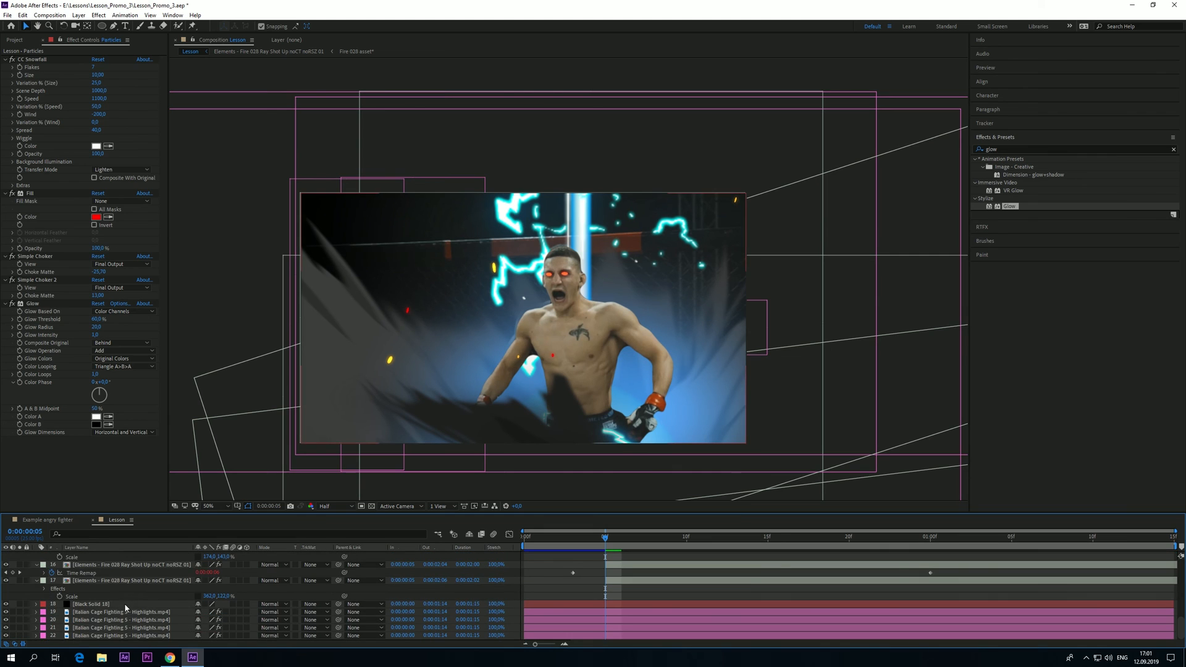
Duplicate the lower Elements - Fire 028 Ray Shot Up layer above Black Solid 18 and move the copy to the top of the stack
{"action": "left_click", "coordinate": [114, 581]}
{"action": "key", "text": "ctrl+d"}
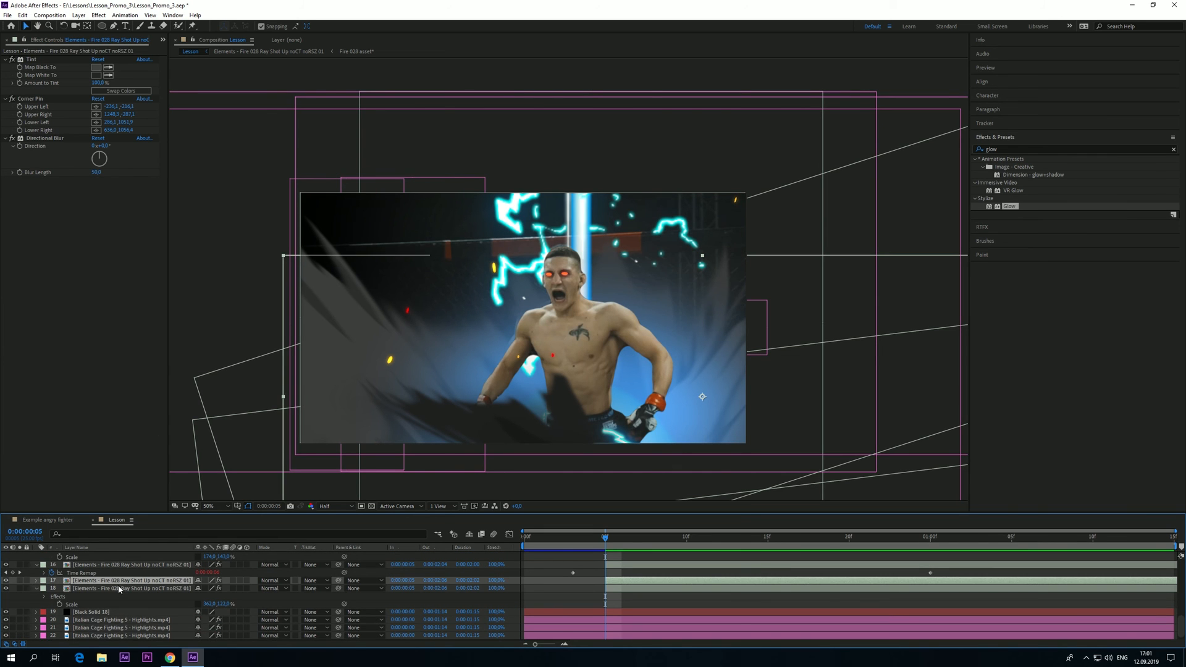
{"action": "left_click_drag", "start_coordinate": [117, 585], "coordinate": [120, 552]}
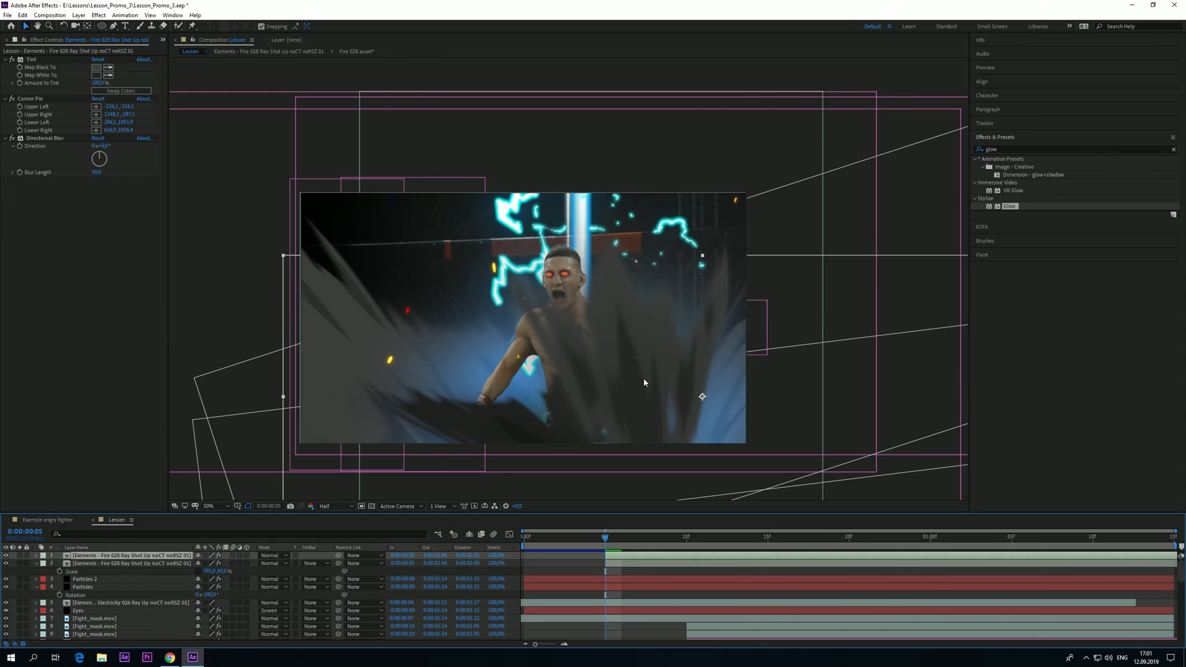
Reduce the new top Fire 028 copy's vertical Scale to about 49%, then tilt and lower it along the bottom of the frame
{"action": "key", "text": "s"}
{"action": "mouse_move", "coordinate": [224, 564]}
{"action": "left_mouse_down"}
{"action": "mouse_move", "coordinate": [179, 563]}
{"action": "mouse_move", "coordinate": [218, 563]}
{"action": "mouse_move", "coordinate": [206, 564]}
{"action": "left_mouse_up"}
{"action": "key", "text": "s"}
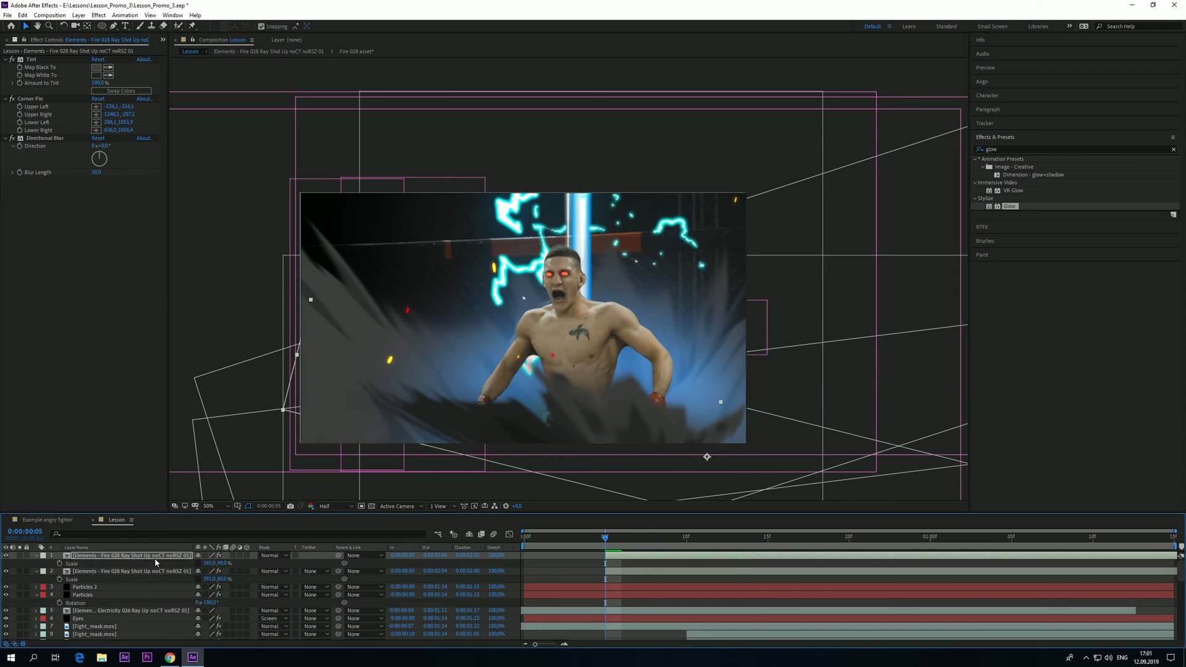
Copy the darker Tint effect from the second Fire 028 layer onto the top copy and preview the shot from the start
{"action": "left_click", "coordinate": [91, 576]}
{"action": "left_click", "coordinate": [41, 61]}
{"action": "left_click", "coordinate": [116, 556]}
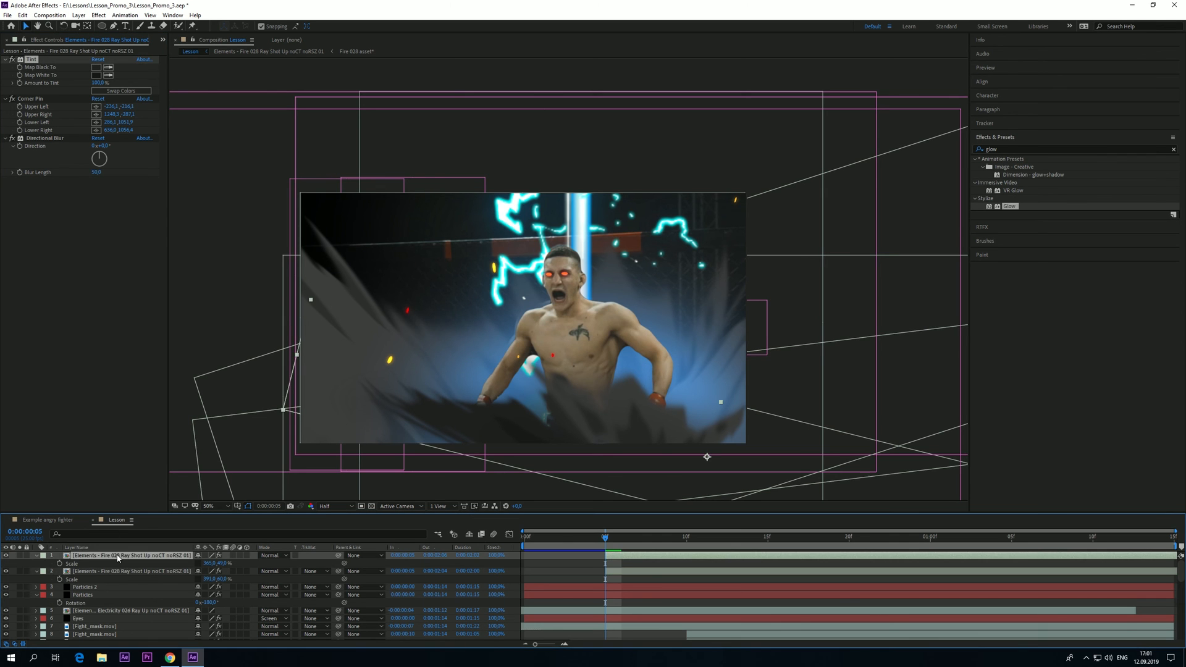
{"action": "key", "text": "ctrl+v"}
{"action": "left_click_drag", "start_coordinate": [605, 540], "coordinate": [451, 555]}
{"action": "key", "text": "space"}
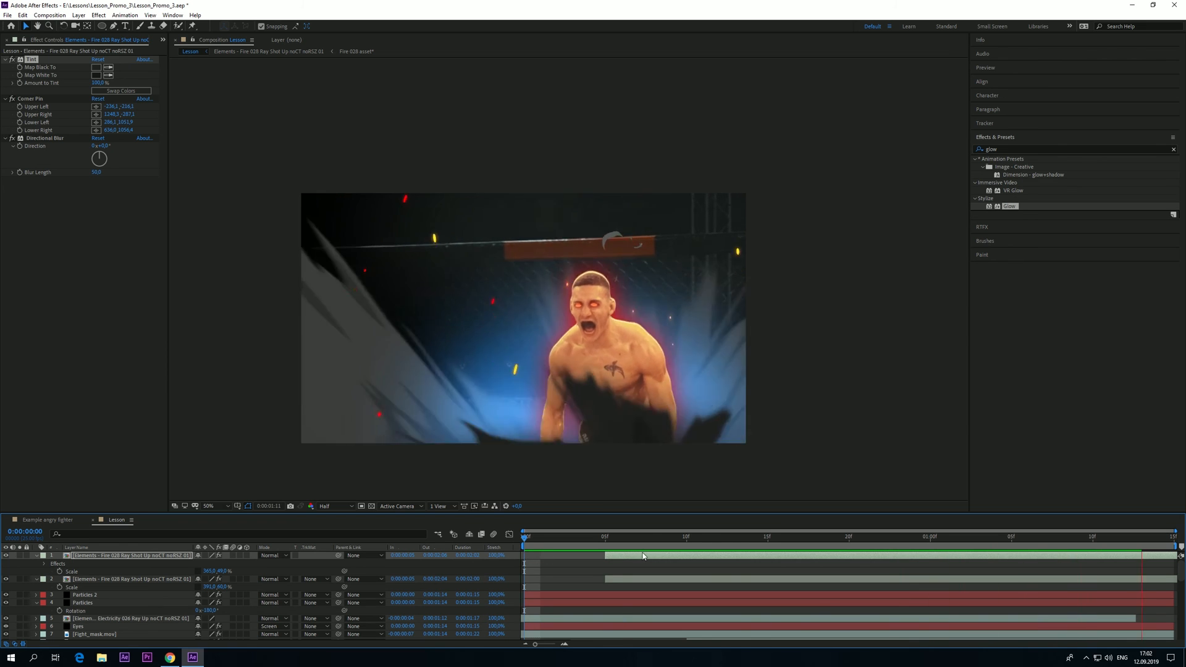
Set the top Fire 028 copy's Directional Blur Length to 20, shift the layer slightly right and preview the shot
{"action": "left_click", "coordinate": [764, 542]}
{"action": "left_click", "coordinate": [784, 542]}
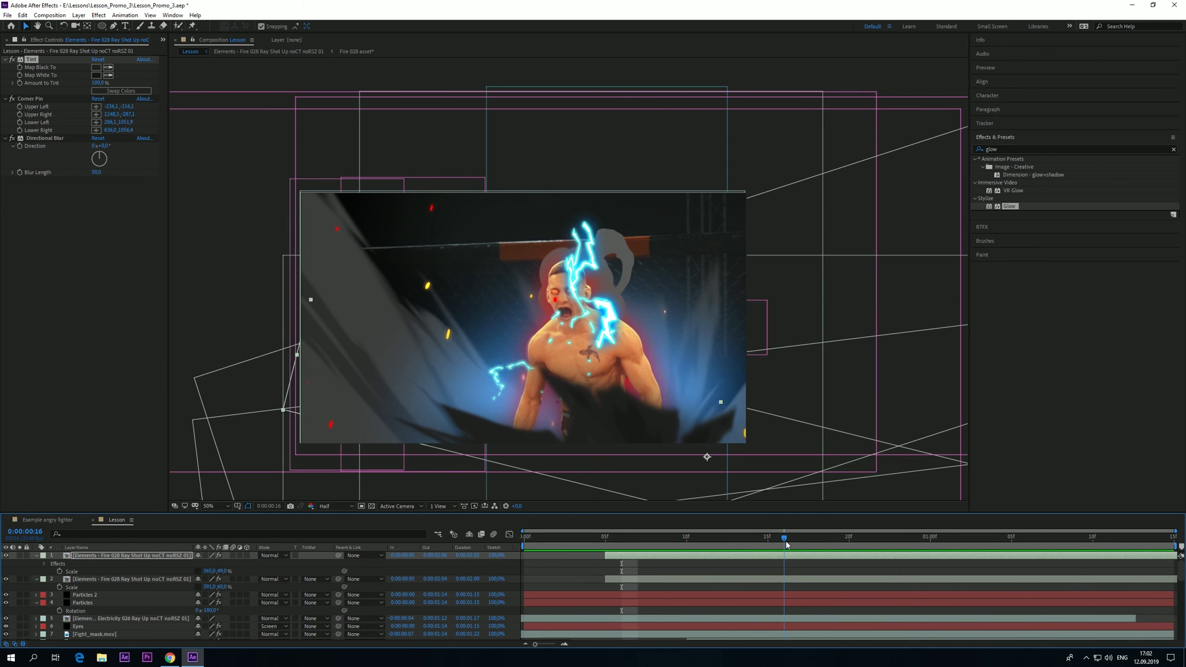
{"action": "left_click", "coordinate": [105, 198]}
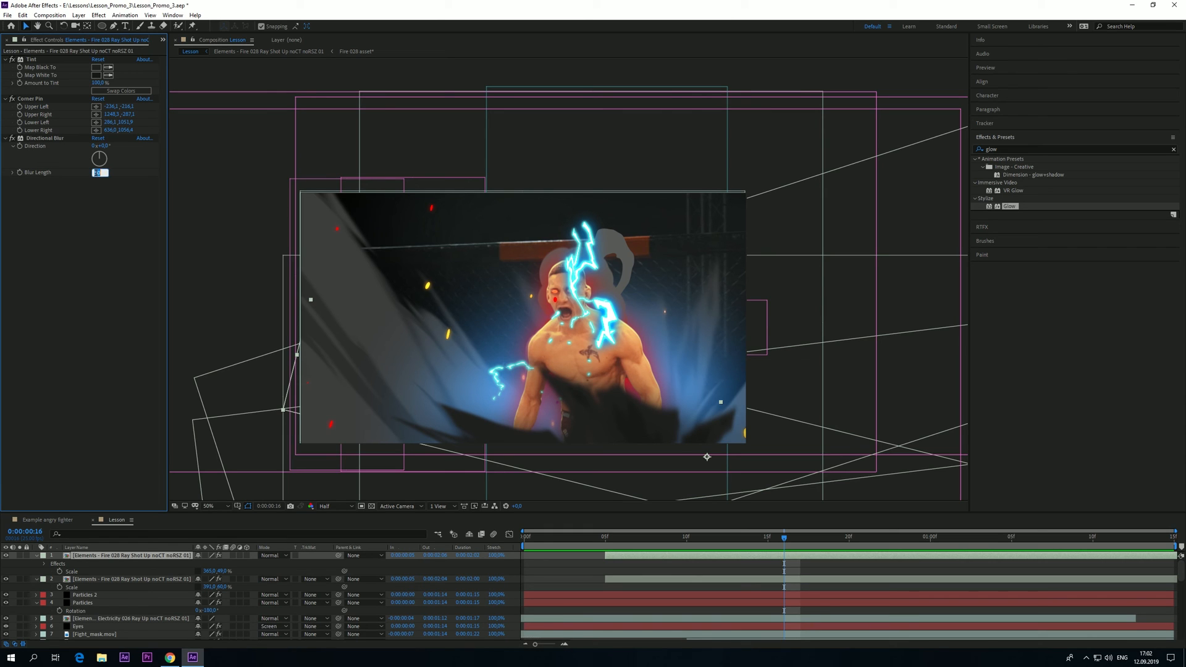
{"action": "type", "text": "1"}
{"action": "key", "text": "BackSpace"}
{"action": "type", "text": "20"}
{"action": "key", "text": "Return"}
{"action": "left_click", "coordinate": [146, 558]}
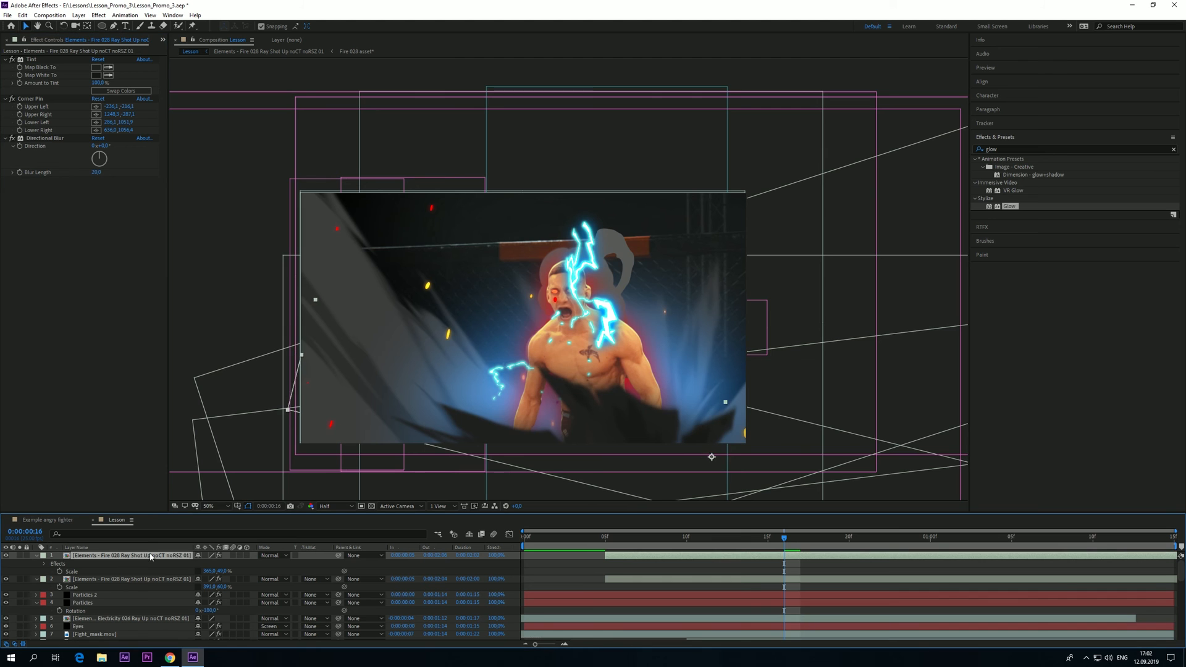
{"action": "key", "text": "space"}
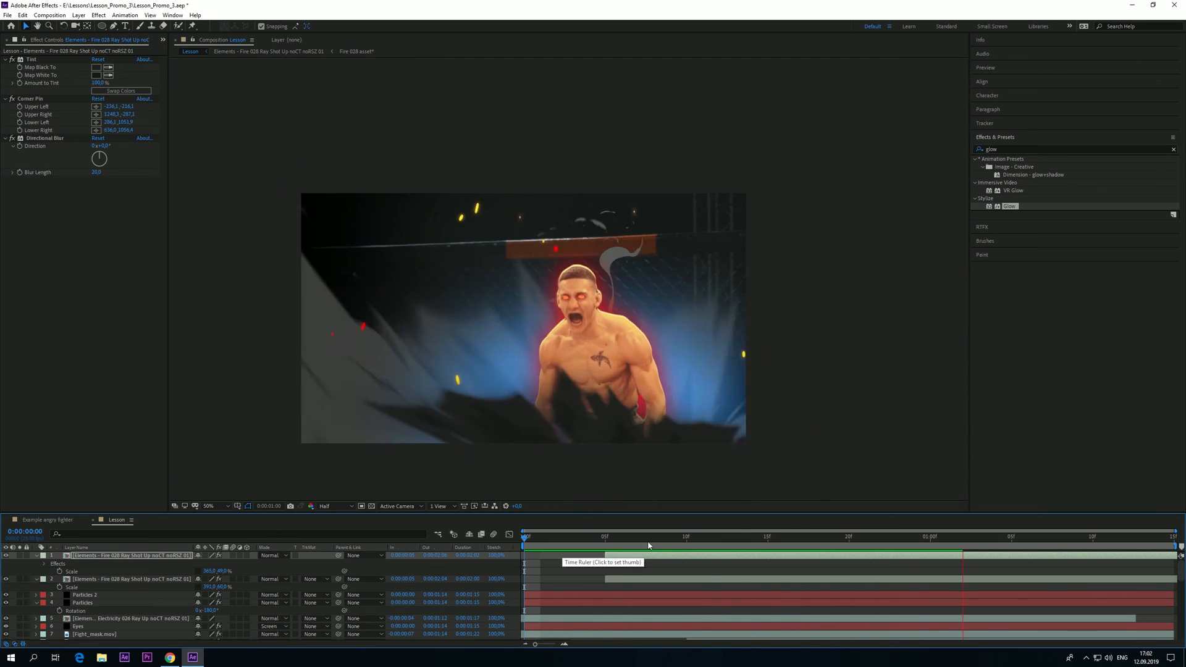
Increase the top Fire 028 copy's vertical Scale to about 62%, nudge it down and left, and preview the shot
{"action": "left_click", "coordinate": [687, 549]}
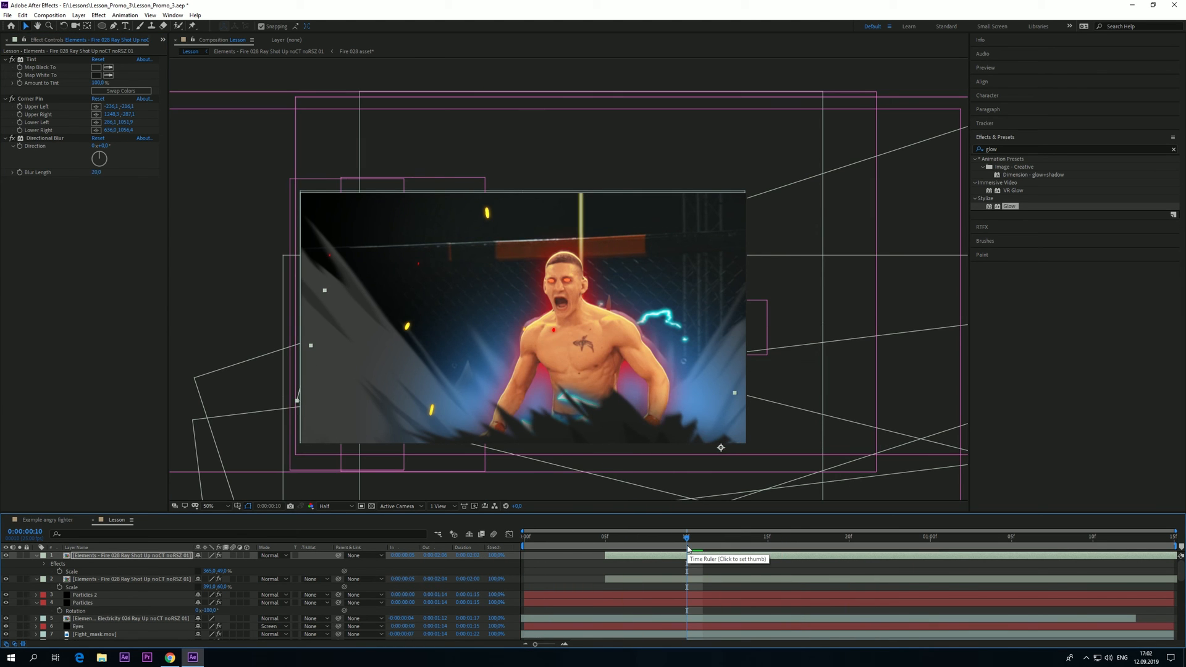
{"action": "left_click", "coordinate": [223, 572]}
{"action": "key", "text": "s"}
{"action": "left_click_drag", "start_coordinate": [222, 565], "coordinate": [229, 566]}
{"action": "key", "text": "space"}
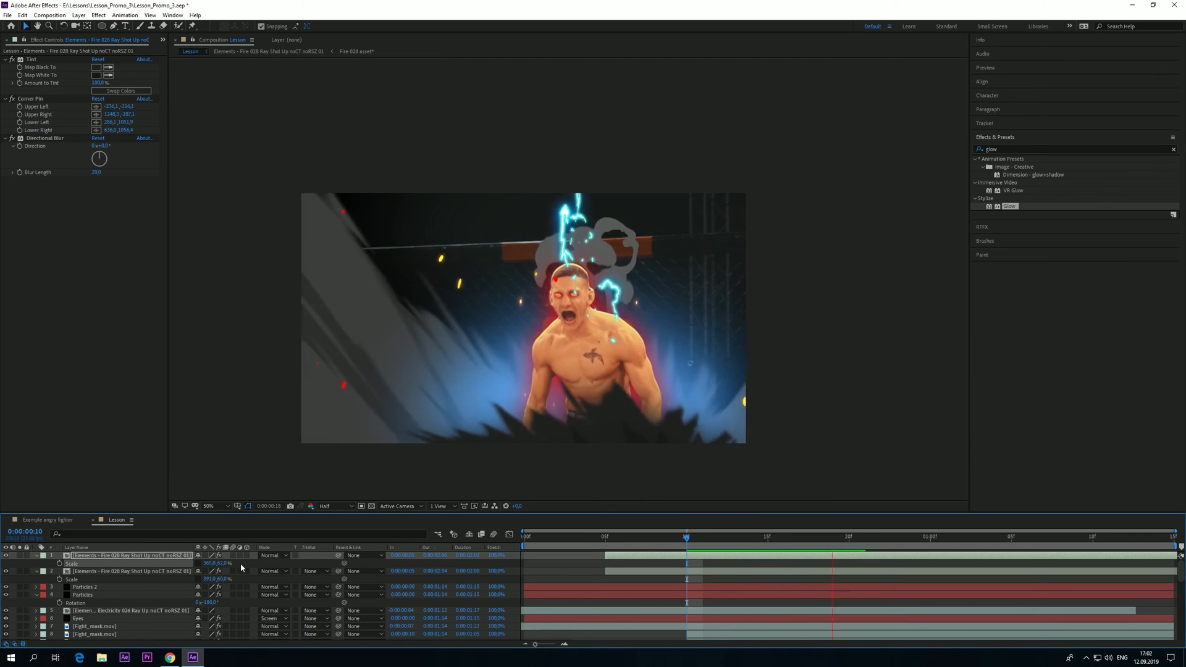
{"action": "key", "text": "space"}
{"action": "left_click", "coordinate": [163, 557]}
{"action": "key", "text": "shift+Down"}
{"action": "key", "text": "shift+Left"}
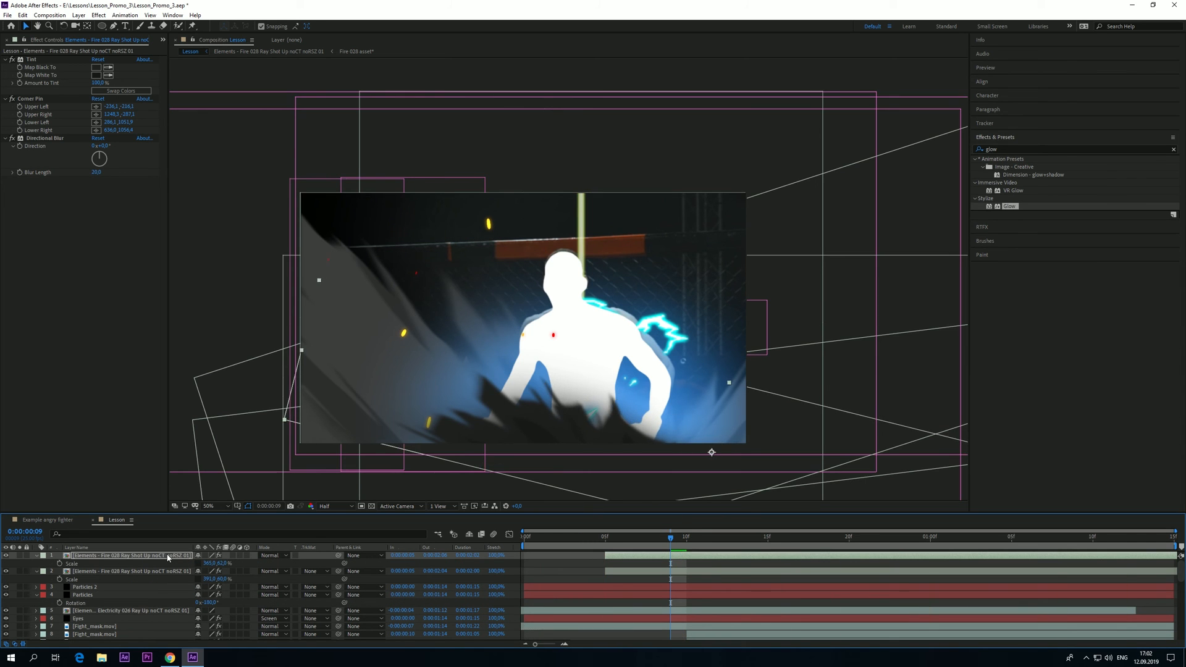
{"action": "key", "text": "space"}
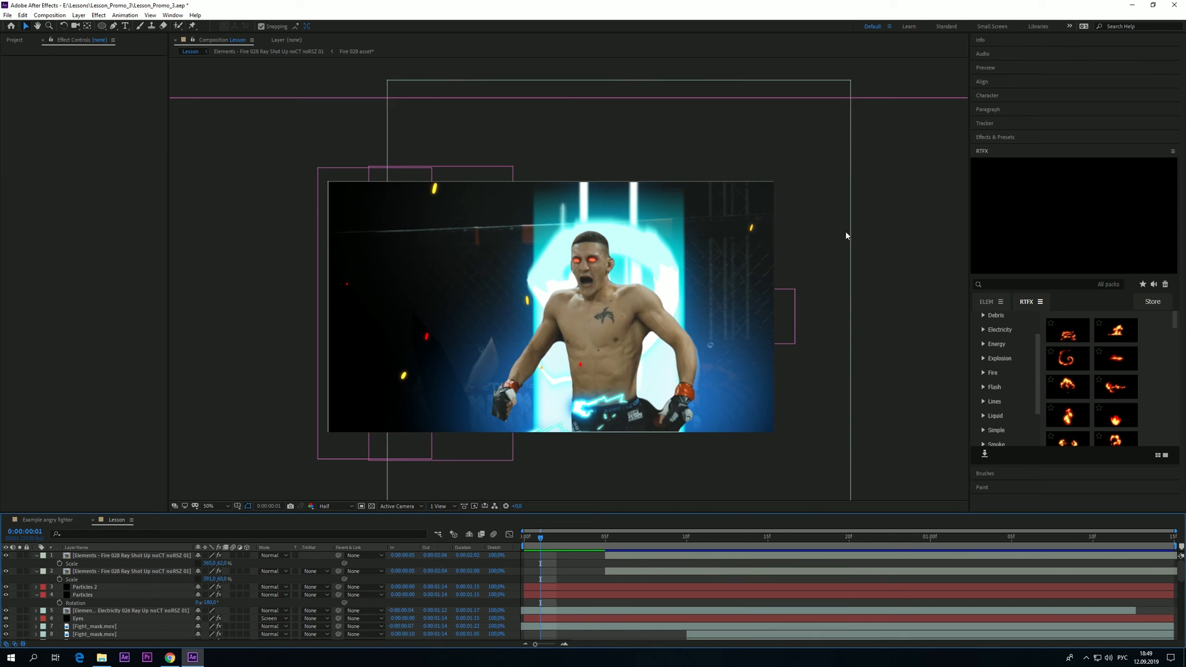
Add the Elements - Fire 004 Projectile Right Loop asset to the composition and shift its layer to start at frame 10
{"action": "mouse_move", "coordinate": [1131, 365]}
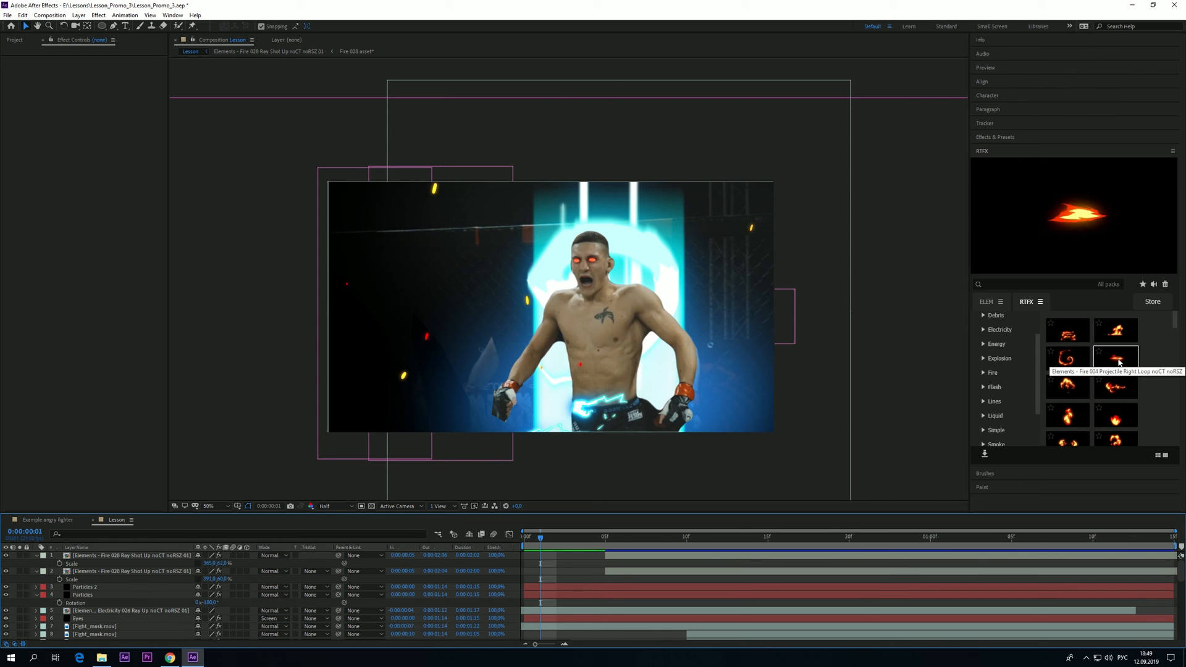
{"action": "double_click", "coordinate": [1120, 363]}
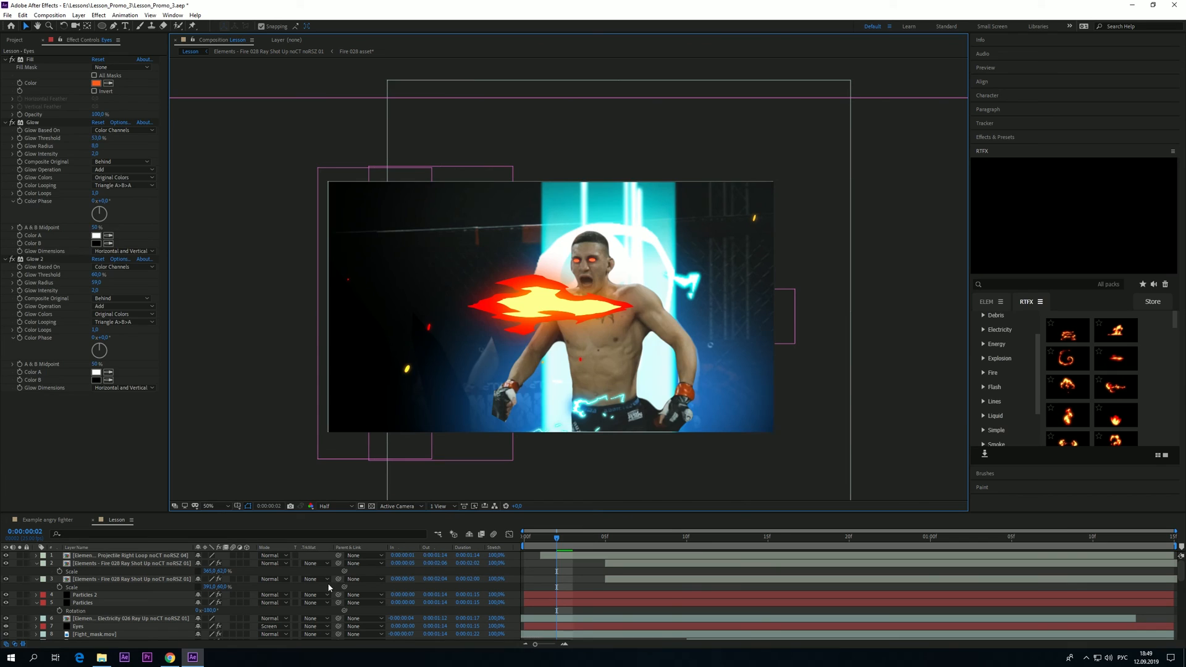
{"action": "left_click", "coordinate": [672, 540]}
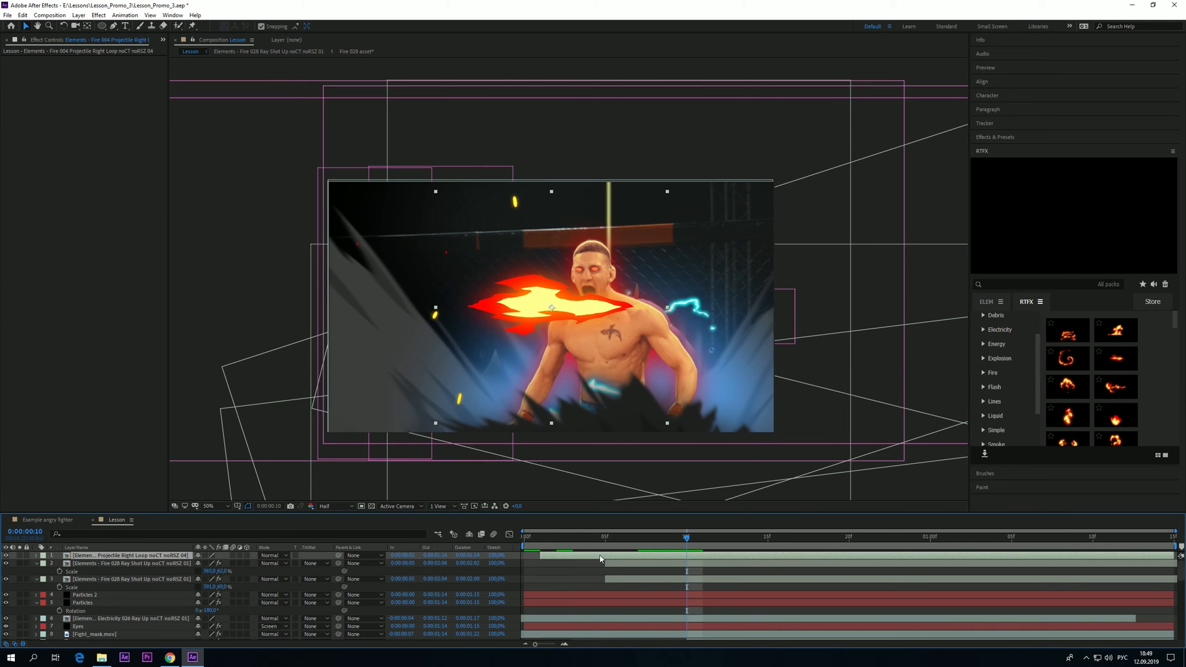
{"action": "left_click_drag", "start_coordinate": [600, 559], "coordinate": [734, 562]}
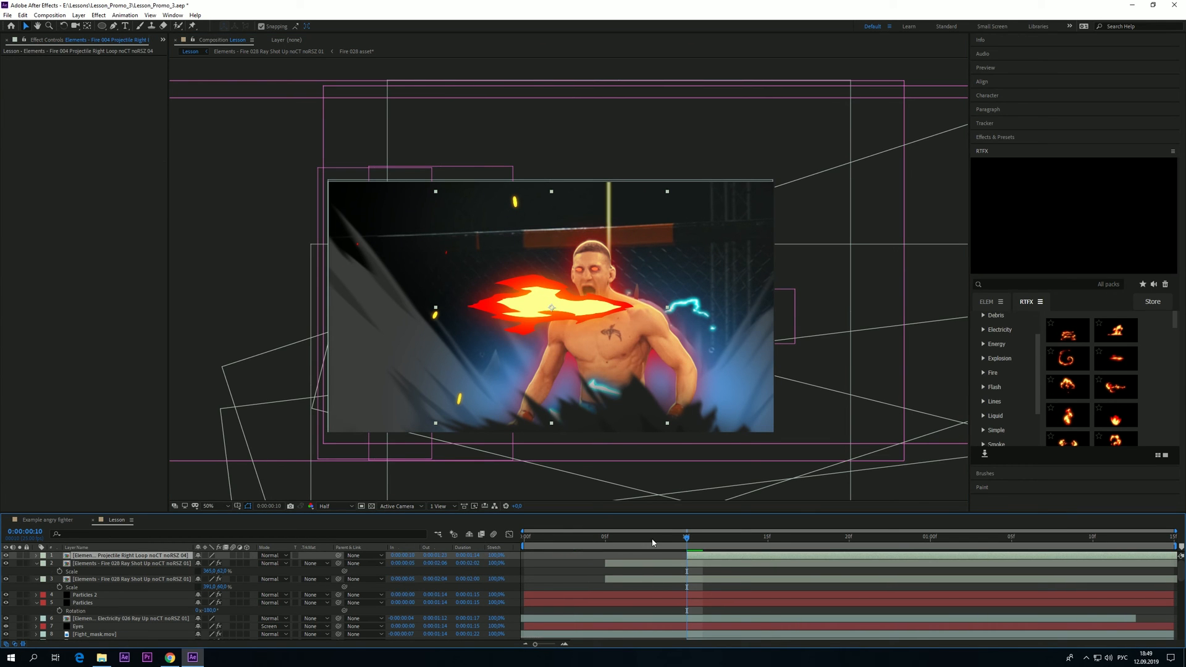
Rotate the Fire 004 Projectile layer to about 85° and position the flame over the fighter's head
{"action": "key", "text": "r"}
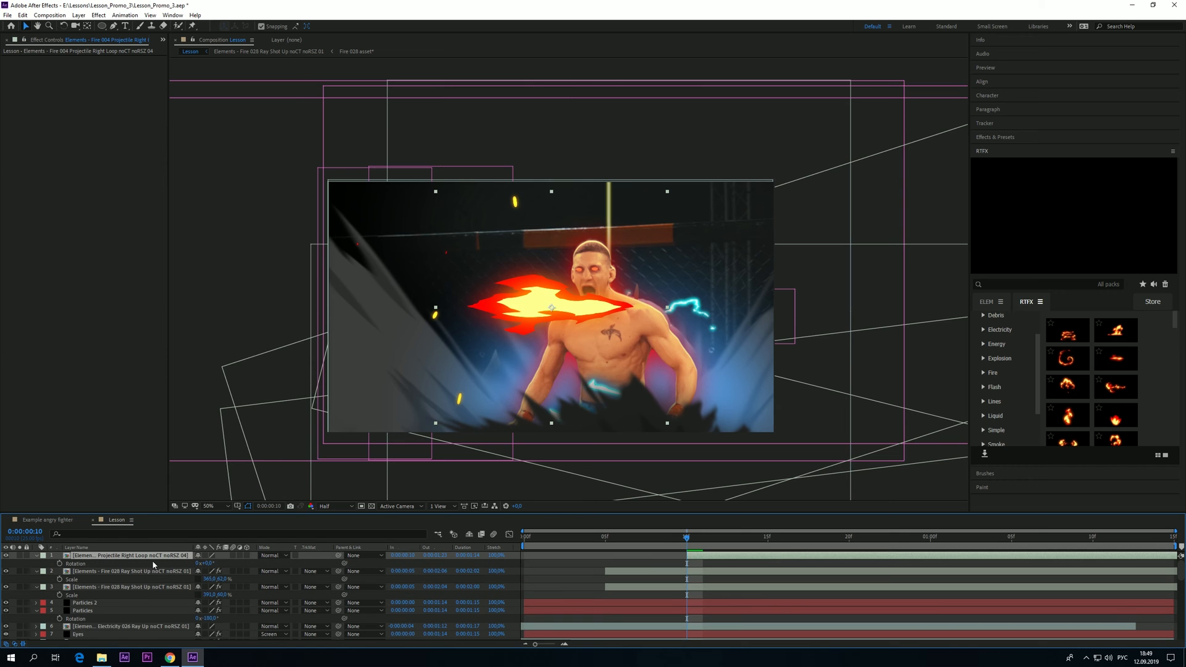
{"action": "left_click_drag", "start_coordinate": [207, 564], "coordinate": [242, 564]}
{"action": "type", "text": "90"}
{"action": "left_click", "coordinate": [162, 556]}
{"action": "left_click_drag", "start_coordinate": [548, 321], "coordinate": [579, 212]}
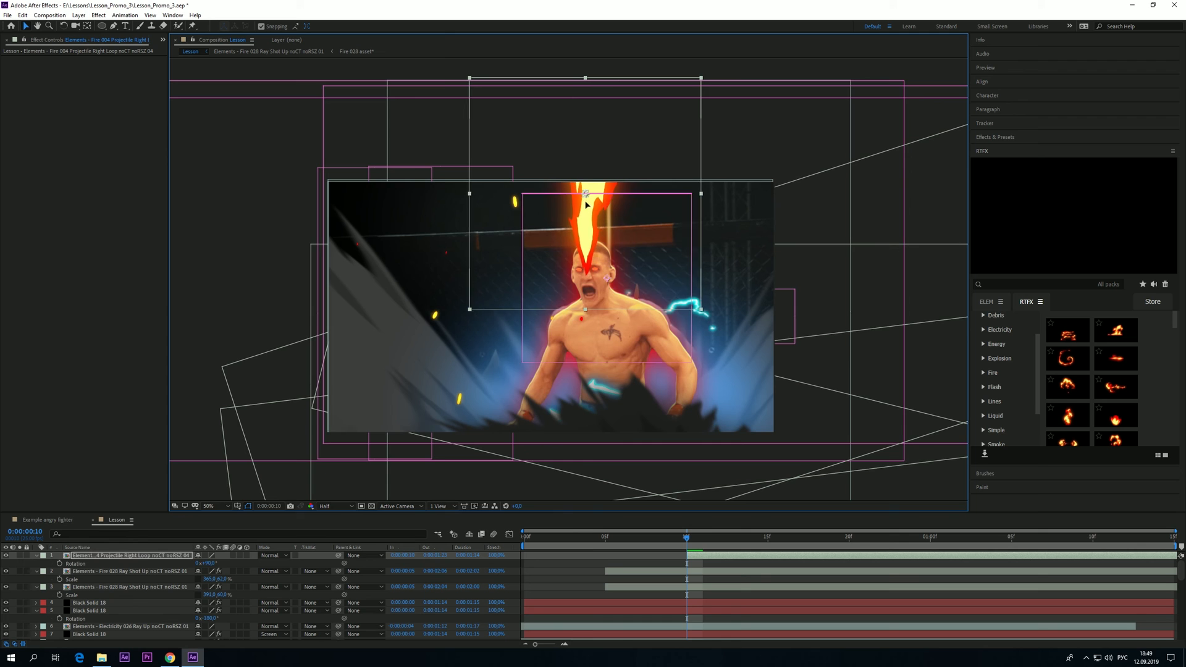
{"action": "left_click_drag", "start_coordinate": [211, 564], "coordinate": [213, 563]}
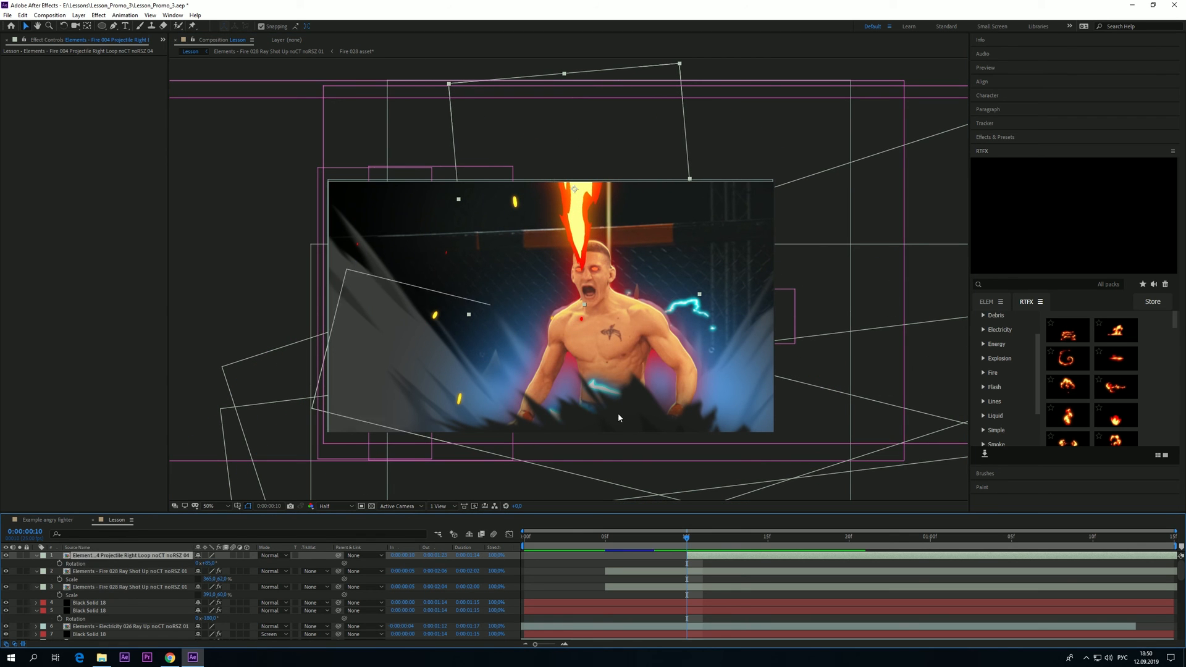
Narrow the Fire 004 flame with Scale, tilt it to about 80° and lower its tip onto the fighter's forehead
{"action": "scroll", "coordinate": [590, 235], "scroll_direction": "up", "scroll_amount": 2}
{"action": "key", "text": "s"}
{"action": "left_click_drag", "start_coordinate": [221, 564], "coordinate": [207, 563]}
{"action": "key", "text": "r"}
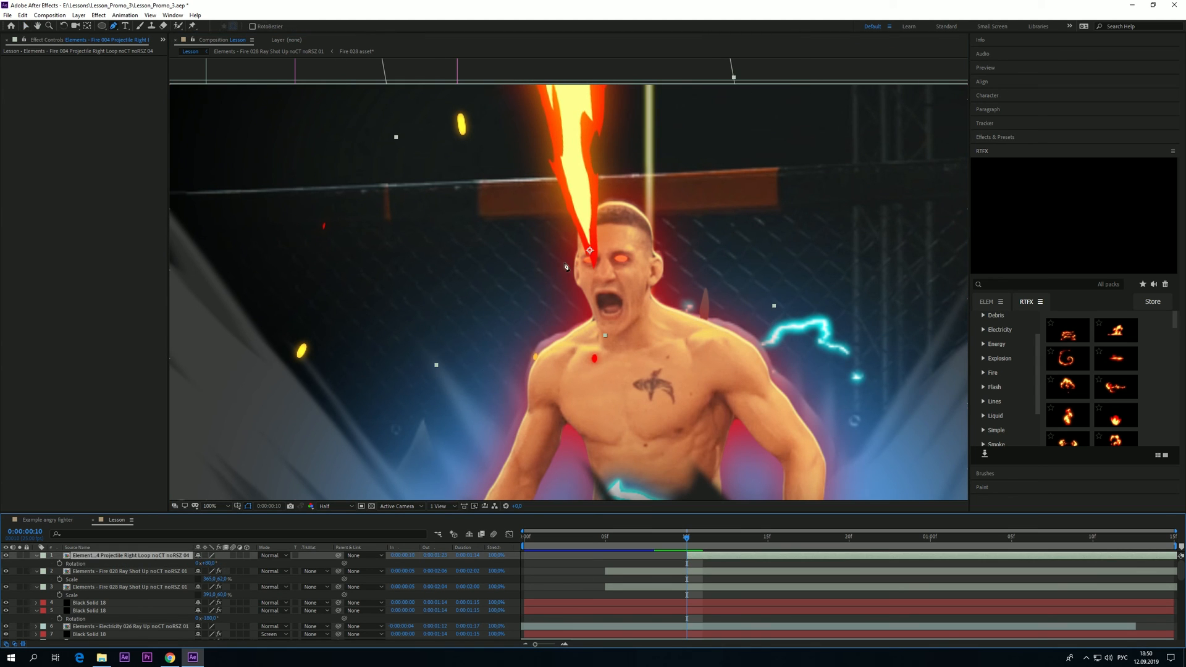
Draw a mask around the Fire 004 flame with a jagged edge across the fighter's forehead and reveal its mask properties
{"action": "left_click", "coordinate": [579, 255]}
{"action": "left_click", "coordinate": [585, 227]}
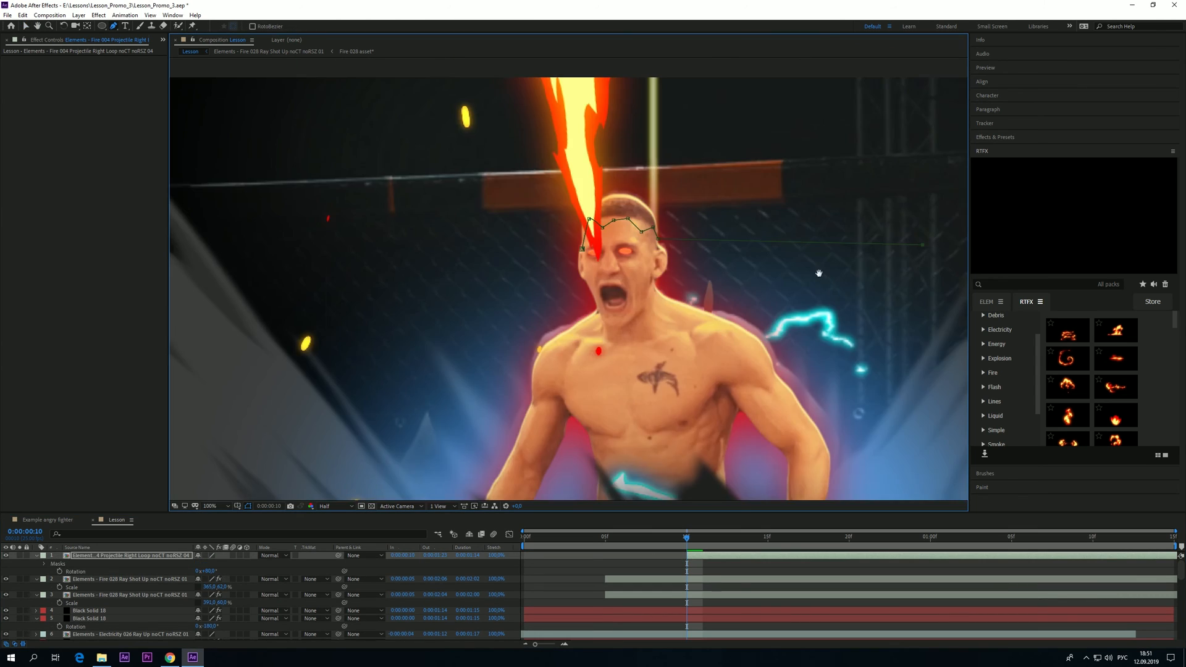
{"action": "scroll", "coordinate": [783, 110], "scroll_direction": "down", "scroll_amount": 2}
{"action": "scroll", "coordinate": [480, 305], "scroll_direction": "up", "scroll_amount": 4}
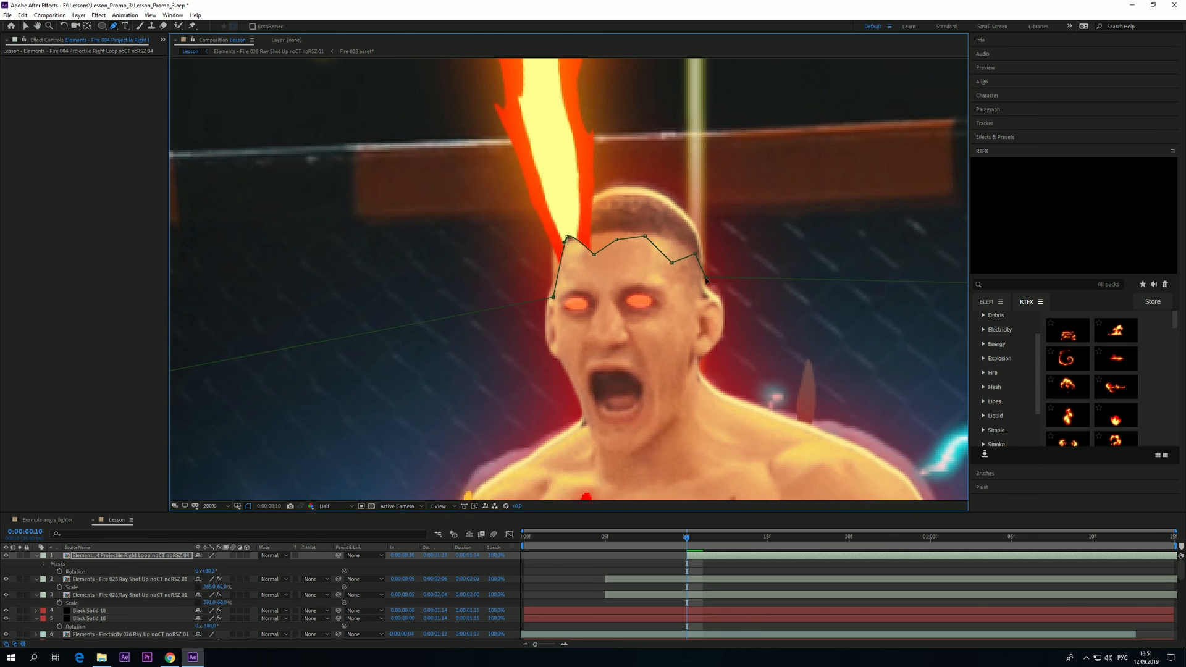
{"action": "key", "text": "m"}
{"action": "key", "text": "m"}
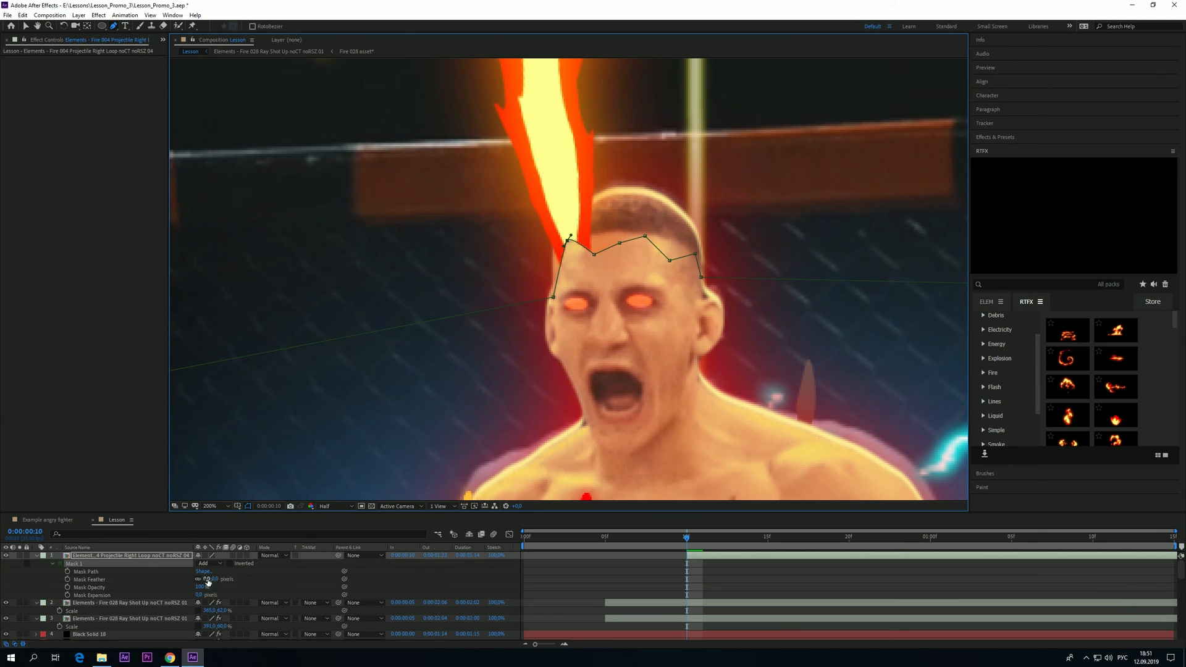
Keyframe the Fire 004 flame's position from frame 10 to the end of the shot so it follows the fighter's head
{"action": "key", "text": "comma"}
{"action": "key", "text": "p"}
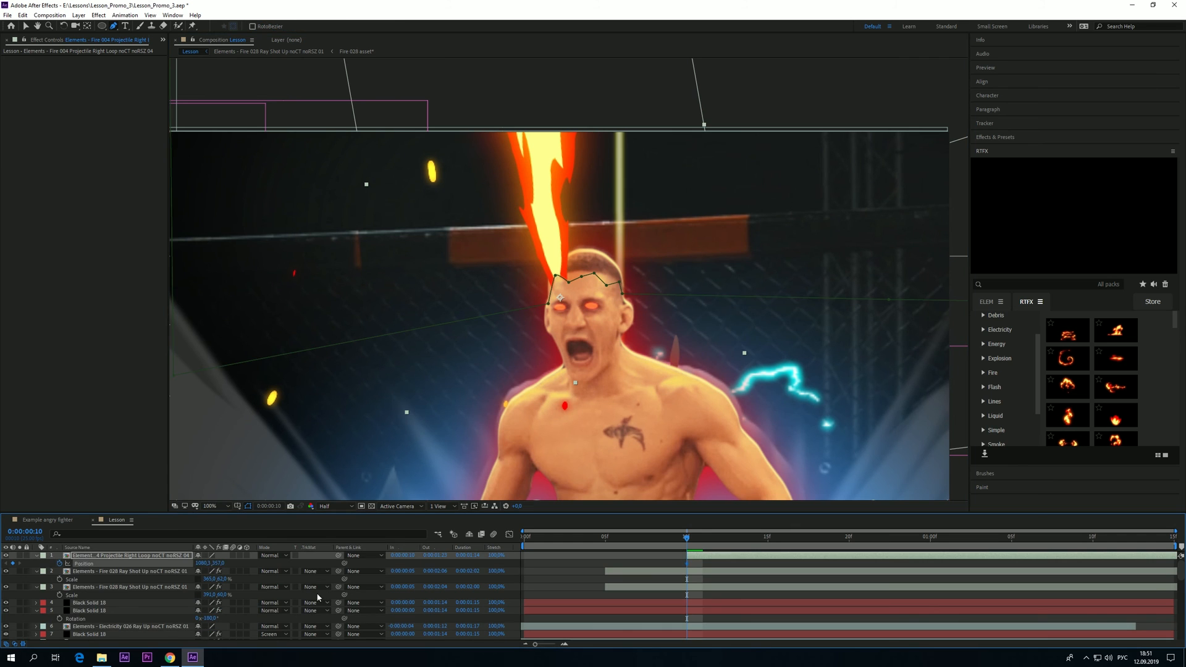
{"action": "key", "text": "Page_Down"}
{"action": "key", "text": "Page_Down"}
{"action": "key", "text": "Page_Down"}
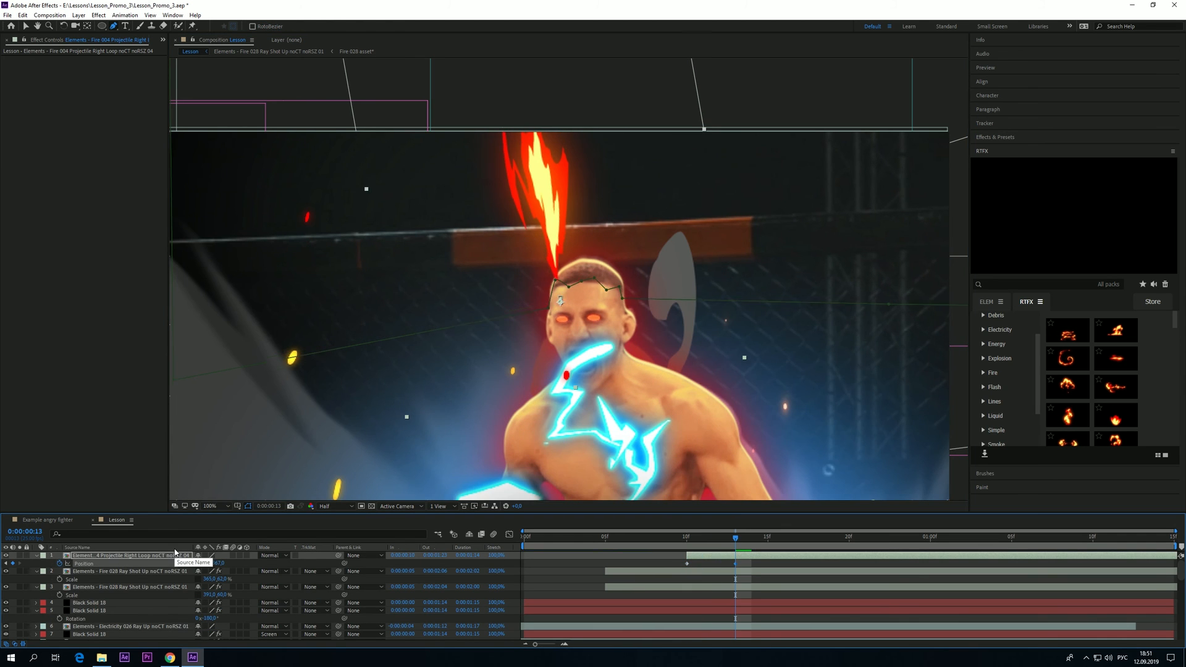
{"action": "left_click_drag", "start_coordinate": [709, 544], "coordinate": [1109, 549]}
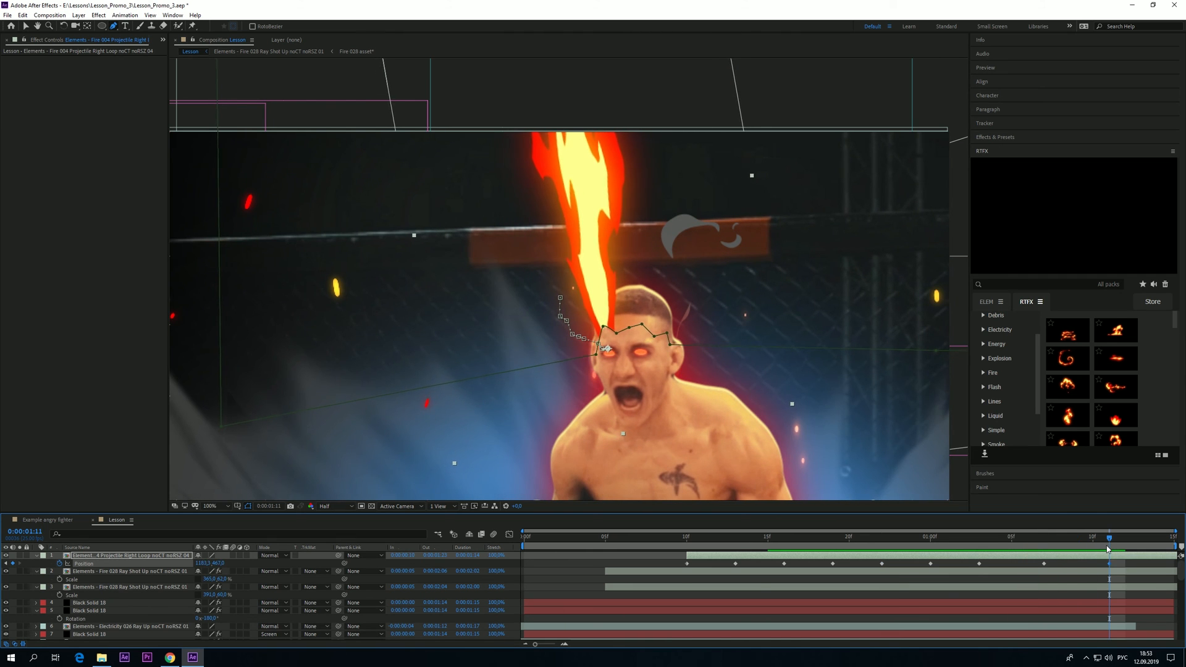
{"action": "key", "text": "Up"}
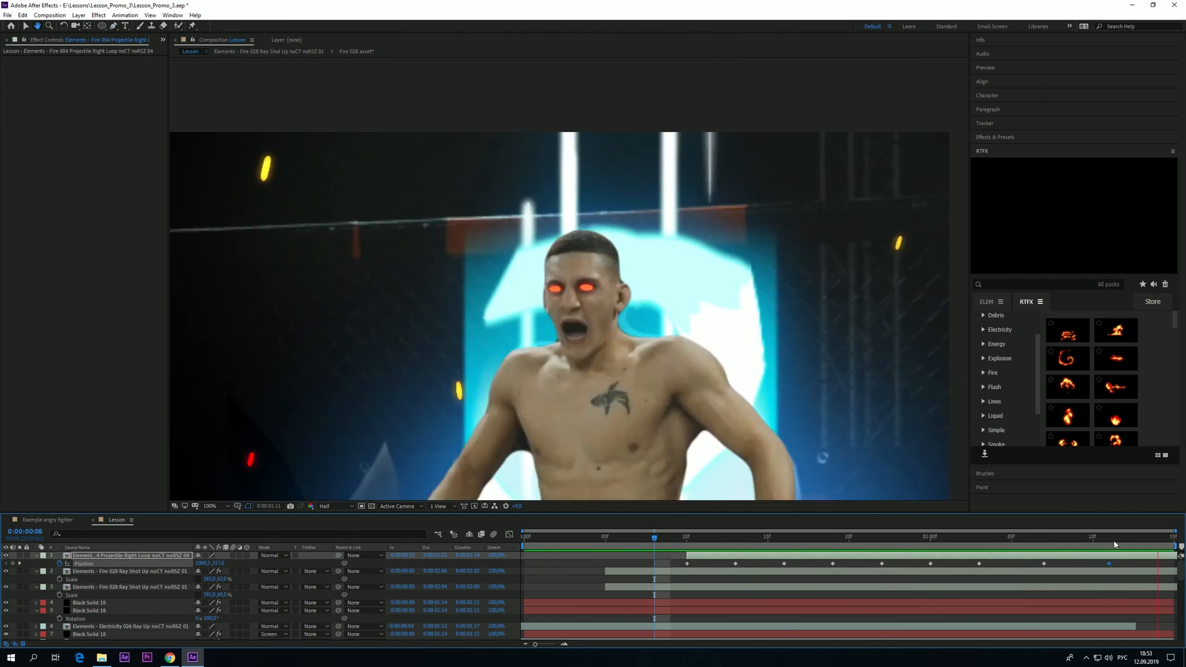
{"action": "left_click_drag", "start_coordinate": [1115, 543], "coordinate": [1149, 542]}
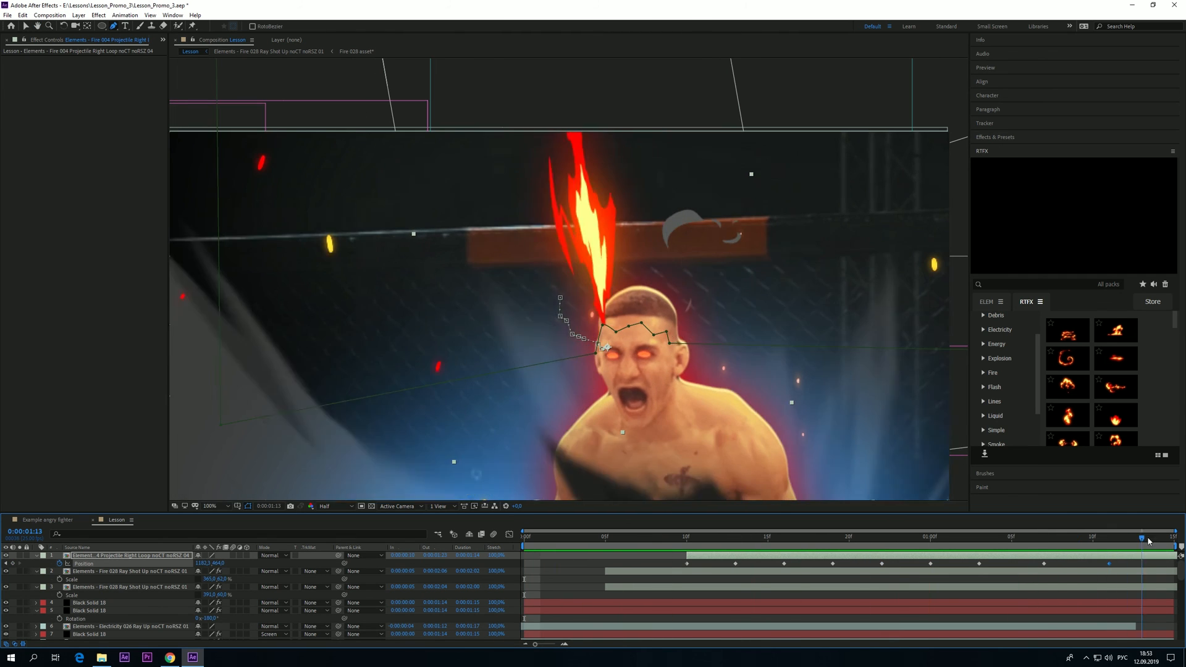
{"action": "key", "text": "space"}
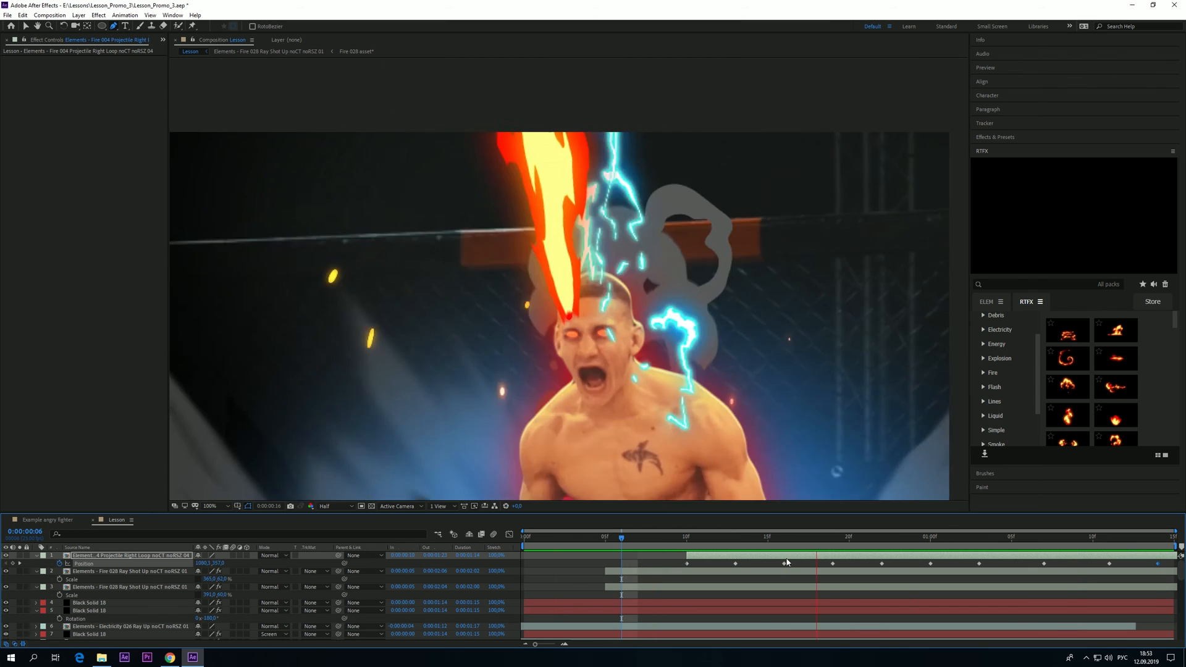
Duplicate the Fire 004 flame layer and tilt the copy slightly with Rotation at frame 14
{"action": "left_click_drag", "start_coordinate": [951, 541], "coordinate": [752, 539]}
{"action": "left_click", "coordinate": [729, 556]}
{"action": "key", "text": "ctrl+d"}
{"action": "key", "text": "r"}
{"action": "left_click_drag", "start_coordinate": [212, 563], "coordinate": [216, 564]}
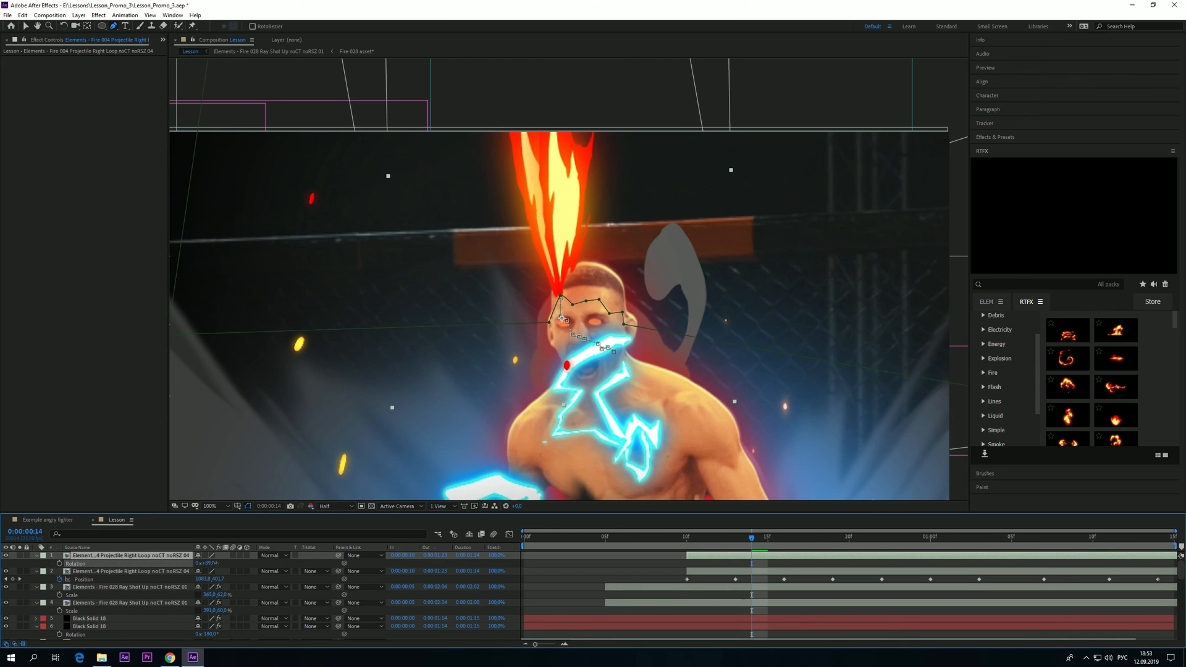
Shift the flame copy slightly right and down on the forehead, adjust its mask edge and widen it with Scale
{"action": "left_click", "coordinate": [84, 565]}
{"action": "key", "text": "shift+Right"}
{"action": "key", "text": "shift+Down"}
{"action": "left_click_drag", "start_coordinate": [554, 327], "coordinate": [549, 320]}
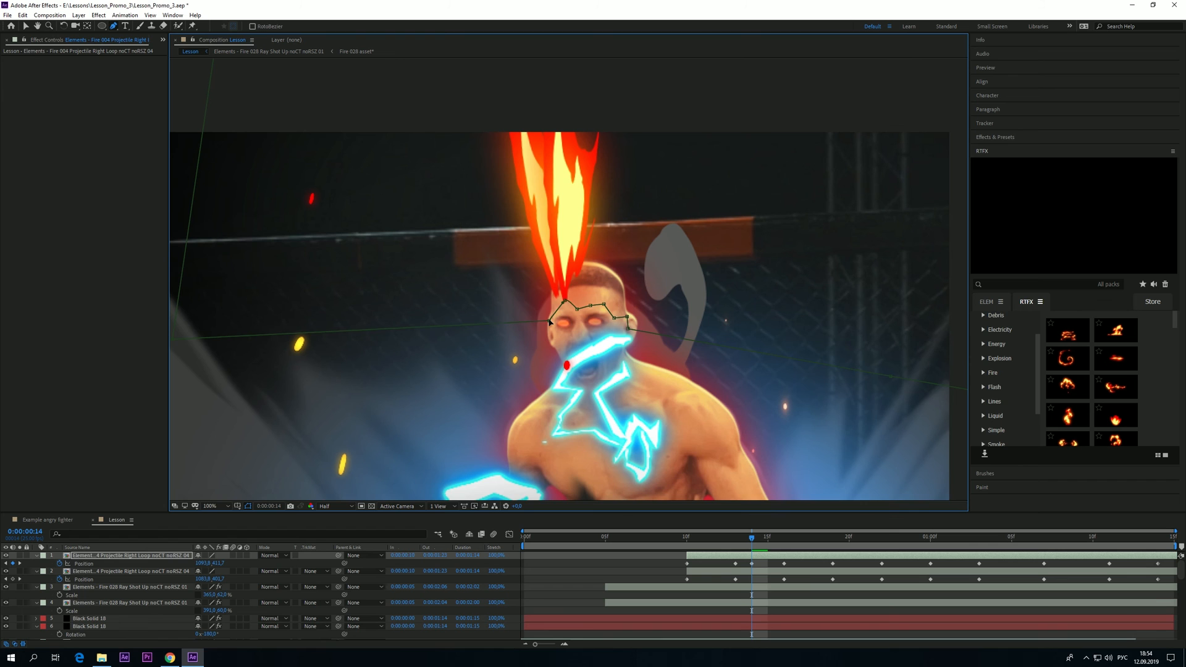
{"action": "key", "text": "s"}
{"action": "left_click_drag", "start_coordinate": [210, 563], "coordinate": [218, 564]}
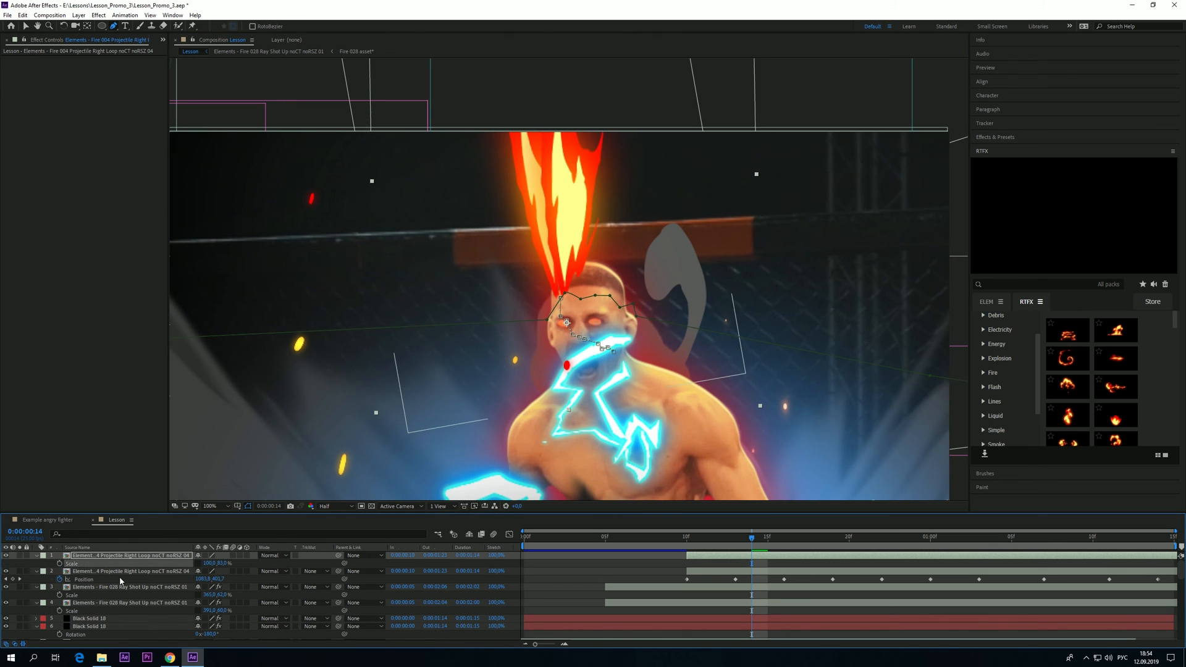
{"action": "key", "text": "p"}
{"action": "left_click", "coordinate": [628, 544]}
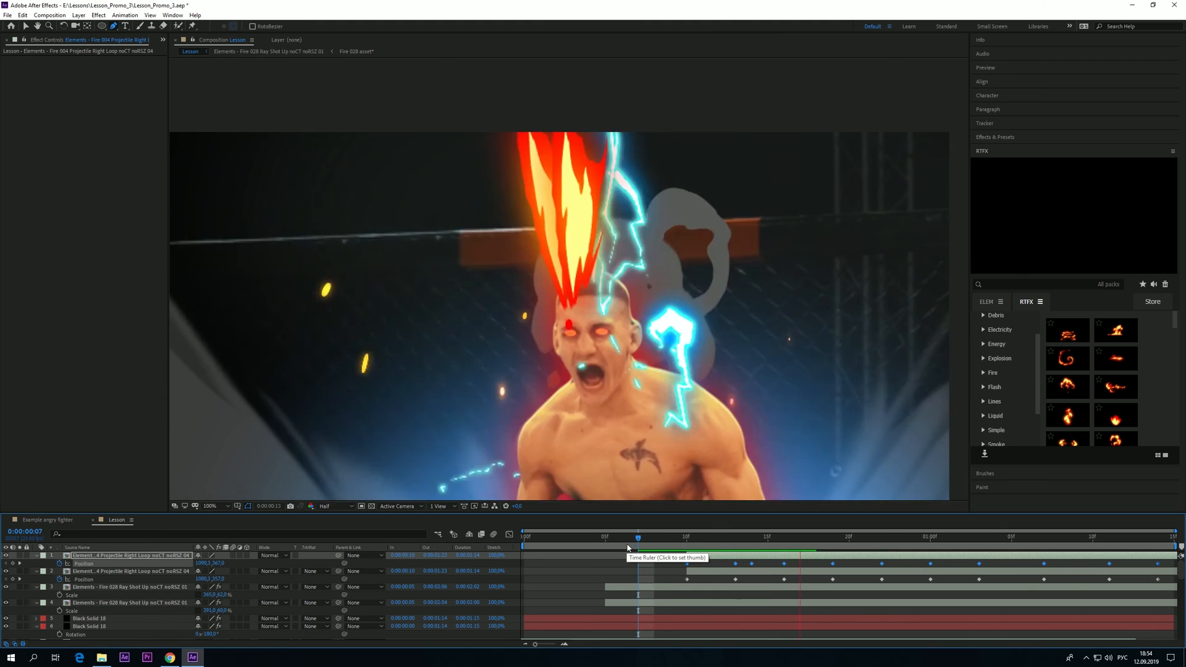
{"action": "key", "text": "space"}
Trim two frames off the flame copy's start, slide it back to frame 10 and realign its position keyframes
{"action": "left_click_drag", "start_coordinate": [688, 556], "coordinate": [720, 556]}
{"action": "left_click_drag", "start_coordinate": [844, 556], "coordinate": [813, 557]}
{"action": "left_click_drag", "start_coordinate": [1153, 563], "coordinate": [687, 564]}
{"action": "left_click", "coordinate": [637, 543]}
{"action": "key", "text": "space"}
{"action": "key", "text": "space"}
Widen the flame copy further with Scale and reposition the flame and its mask over the middle of the forehead at frame 10
{"action": "left_click", "coordinate": [714, 572]}
{"action": "key", "text": "s"}
{"action": "left_click", "coordinate": [712, 557]}
{"action": "key", "text": "s"}
{"action": "left_click_drag", "start_coordinate": [209, 564], "coordinate": [243, 567]}
{"action": "key", "text": "p"}
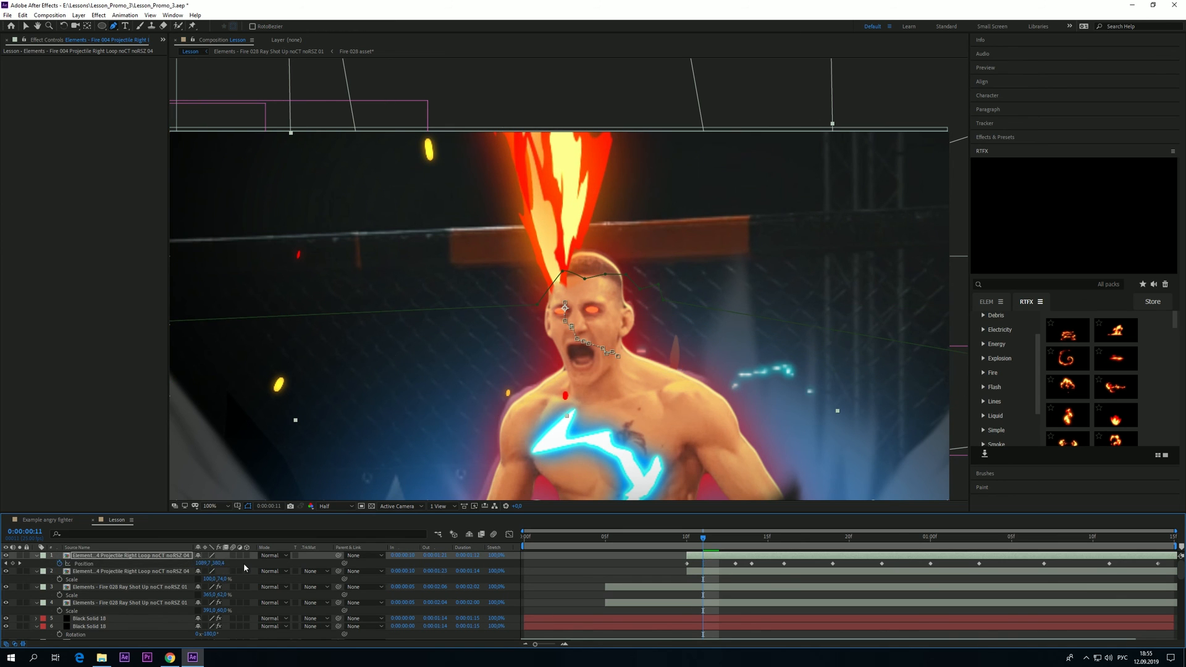
{"action": "left_click", "coordinate": [687, 540]}
{"action": "left_click_drag", "start_coordinate": [552, 307], "coordinate": [541, 293]}
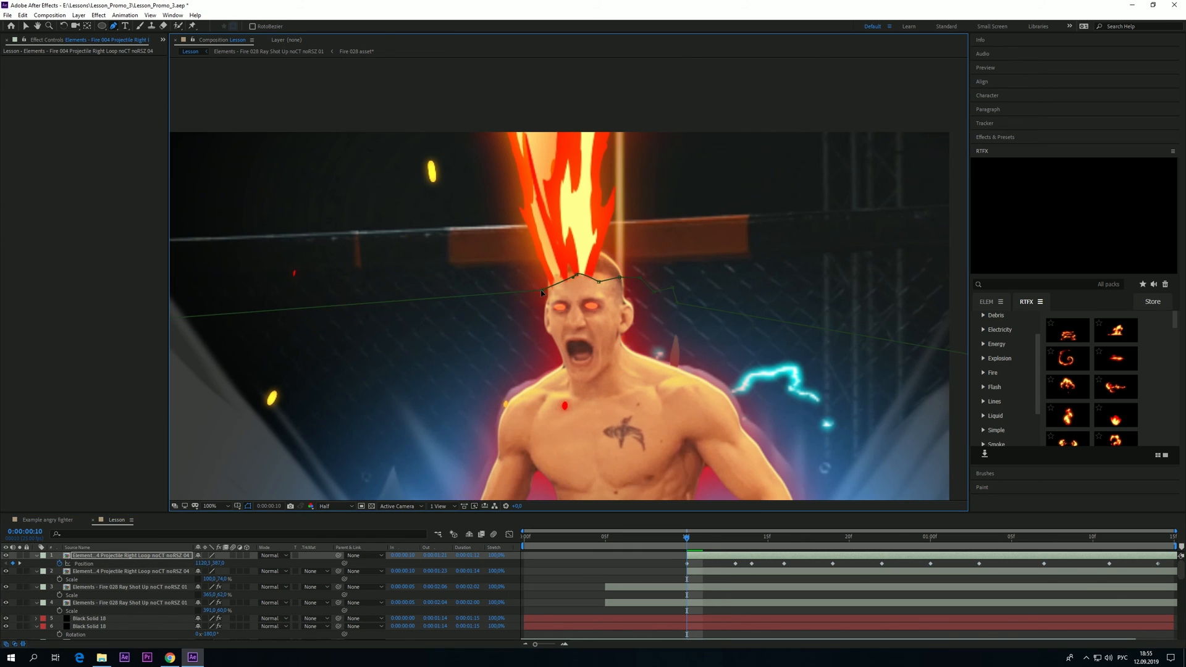
{"action": "key", "text": "space"}
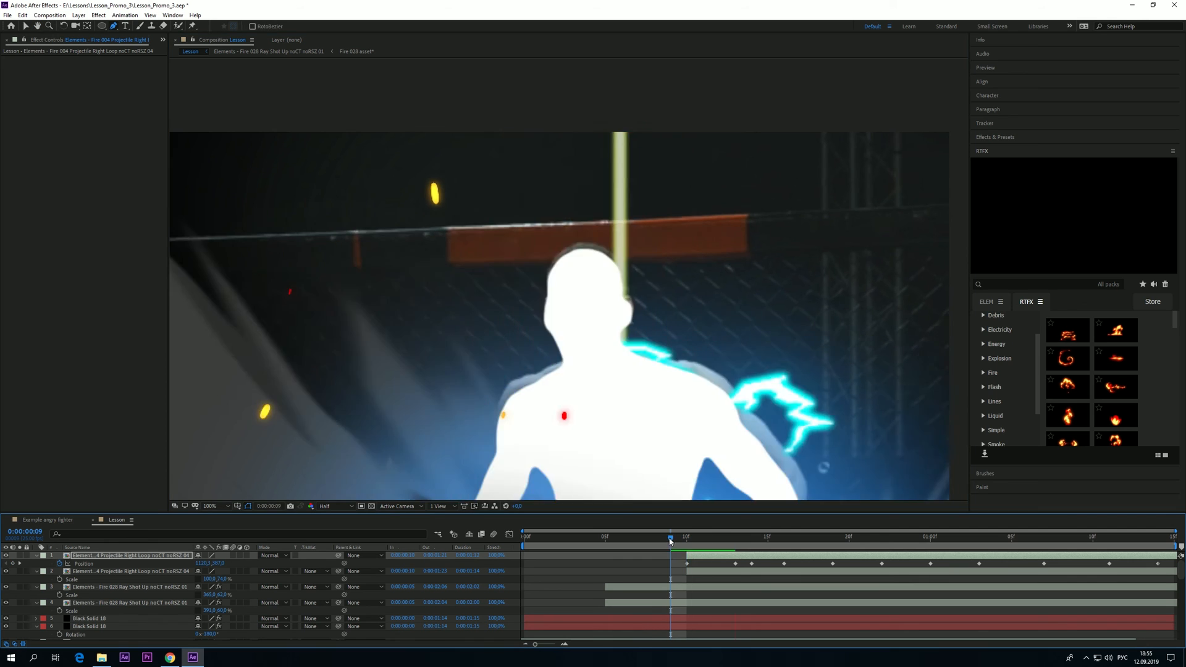
Try another blending mode on the two upper Fire 004 flame layers
{"action": "left_click", "coordinate": [281, 555]}
{"action": "left_click", "coordinate": [286, 269]}
{"action": "left_click", "coordinate": [275, 572]}
{"action": "left_click", "coordinate": [285, 274]}
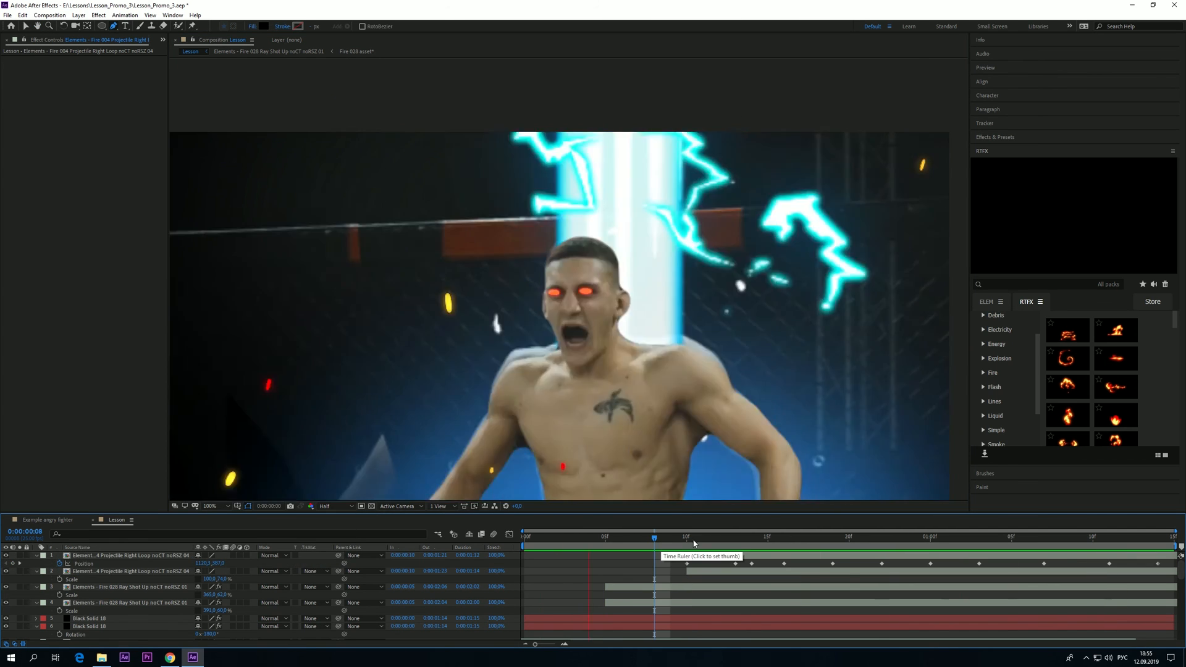
Duplicate the upper flame layer and shift all its position keyframes about 80 px right and 20 px down
{"action": "left_click", "coordinate": [687, 539]}
{"action": "left_click", "coordinate": [700, 556]}
{"action": "key", "text": "ctrl+d"}
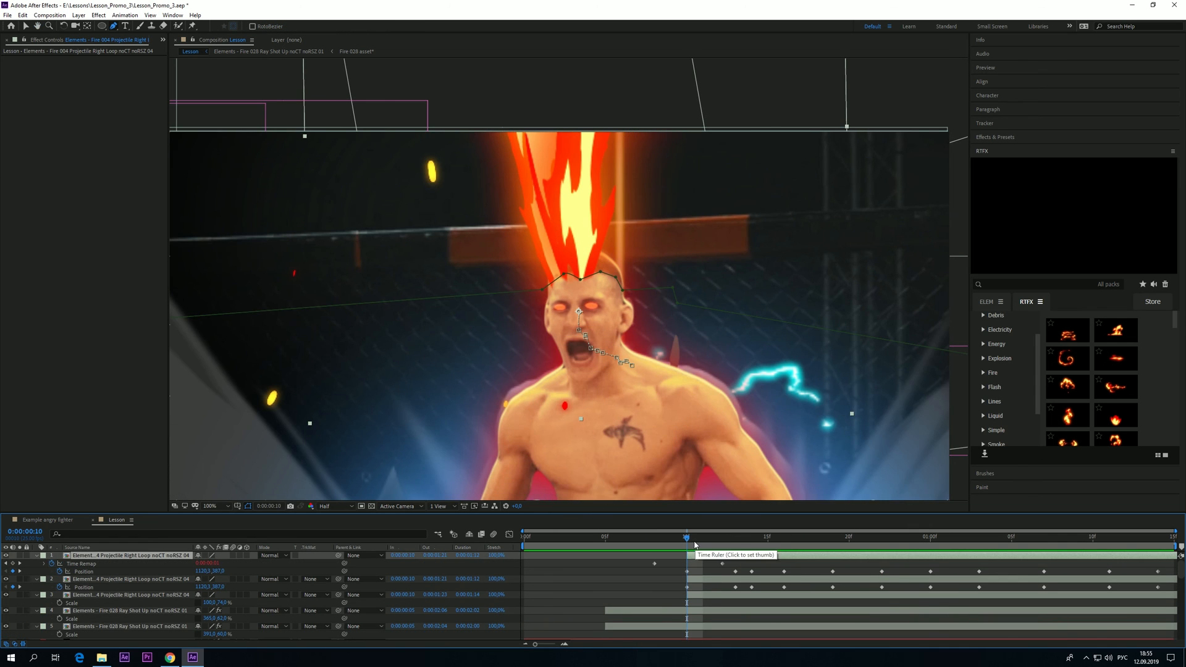
{"action": "key", "text": "space"}
{"action": "key", "text": "space"}
{"action": "left_click", "coordinate": [88, 573]}
{"action": "key", "text": "shift+Right"}
{"action": "key", "text": "shift+Right"}
{"action": "key", "text": "shift+Right"}
{"action": "key", "text": "shift+Right"}
{"action": "key", "text": "shift+Right"}
{"action": "key", "text": "shift+Right"}
{"action": "key", "text": "shift+Right"}
{"action": "key", "text": "shift+Right"}
{"action": "key", "text": "shift+Down"}
{"action": "key", "text": "shift+Down"}
Reshape the third flame's mask by moving its edge points along the side of the fighter's head
{"action": "key", "text": "v"}
{"action": "left_click", "coordinate": [655, 302]}
{"action": "left_click", "coordinate": [646, 298]}
{"action": "left_click_drag", "start_coordinate": [613, 290], "coordinate": [622, 304]}
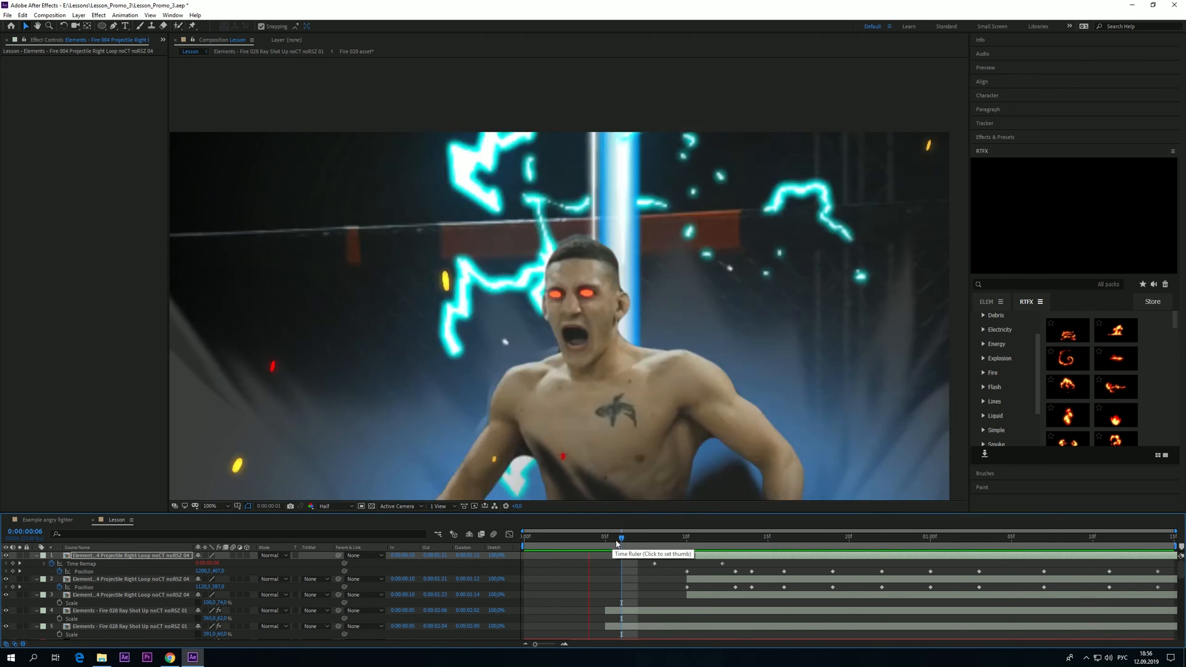
Play back and step through the shot to examine how the three flames follow the fighter's head
{"action": "key", "text": "space"}
{"action": "left_click_drag", "start_coordinate": [671, 542], "coordinate": [747, 554]}
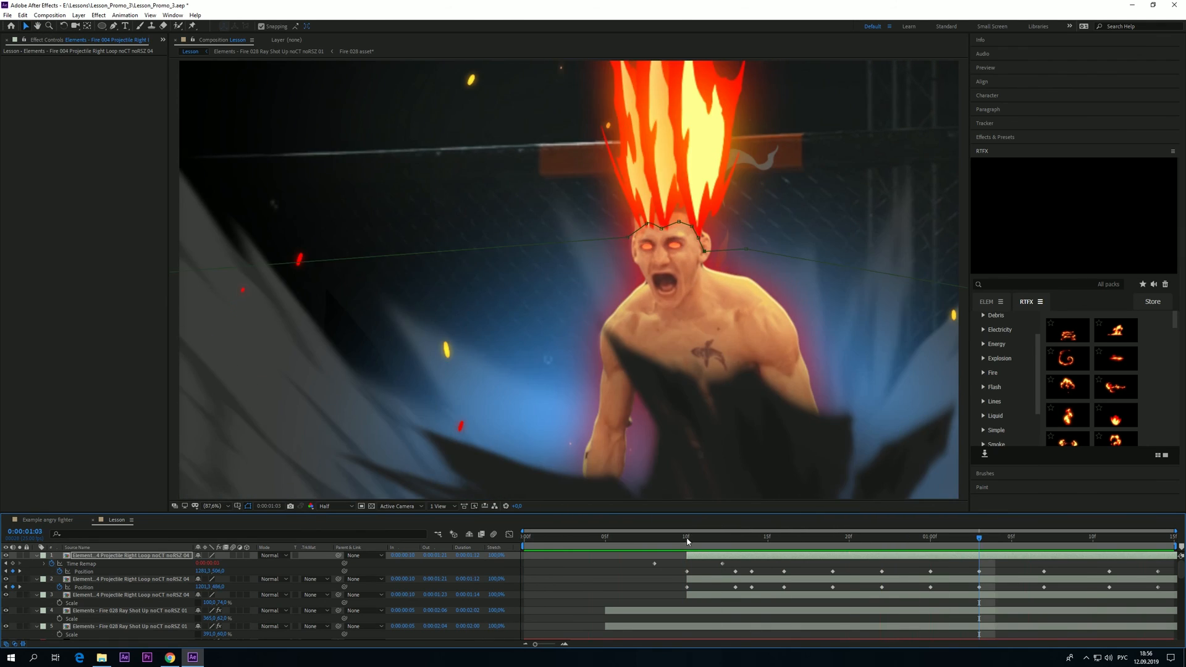
{"action": "key", "text": "Page_Up"}
{"action": "key", "text": "Page_Up"}
{"action": "key", "text": "Page_Up"}
{"action": "key", "text": "Page_Up"}
{"action": "key", "text": "Page_Up"}
{"action": "key", "text": "Page_Up"}
{"action": "key", "text": "Page_Up"}
{"action": "key", "text": "Page_Down"}
{"action": "key", "text": "Page_Down"}
{"action": "key", "text": "Page_Down"}
{"action": "key", "text": "Page_Down"}
{"action": "key", "text": "Page_Down"}
{"action": "key", "text": "Page_Down"}
{"action": "key", "text": "Page_Down"}
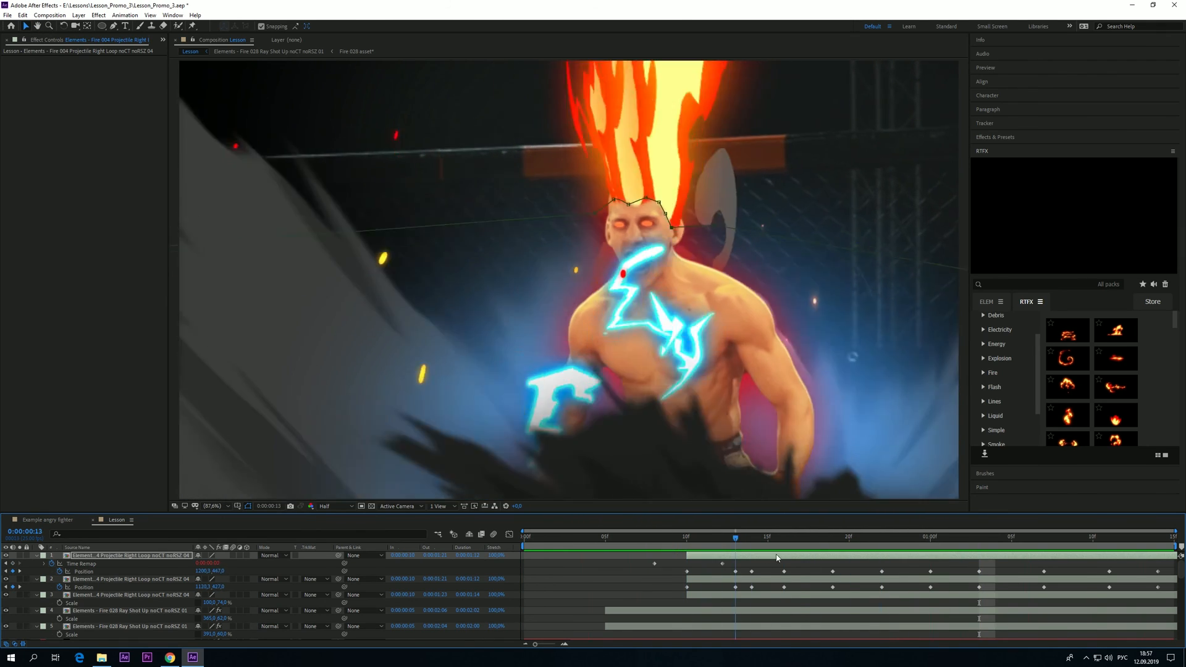
{"action": "left_click", "coordinate": [492, 571]}
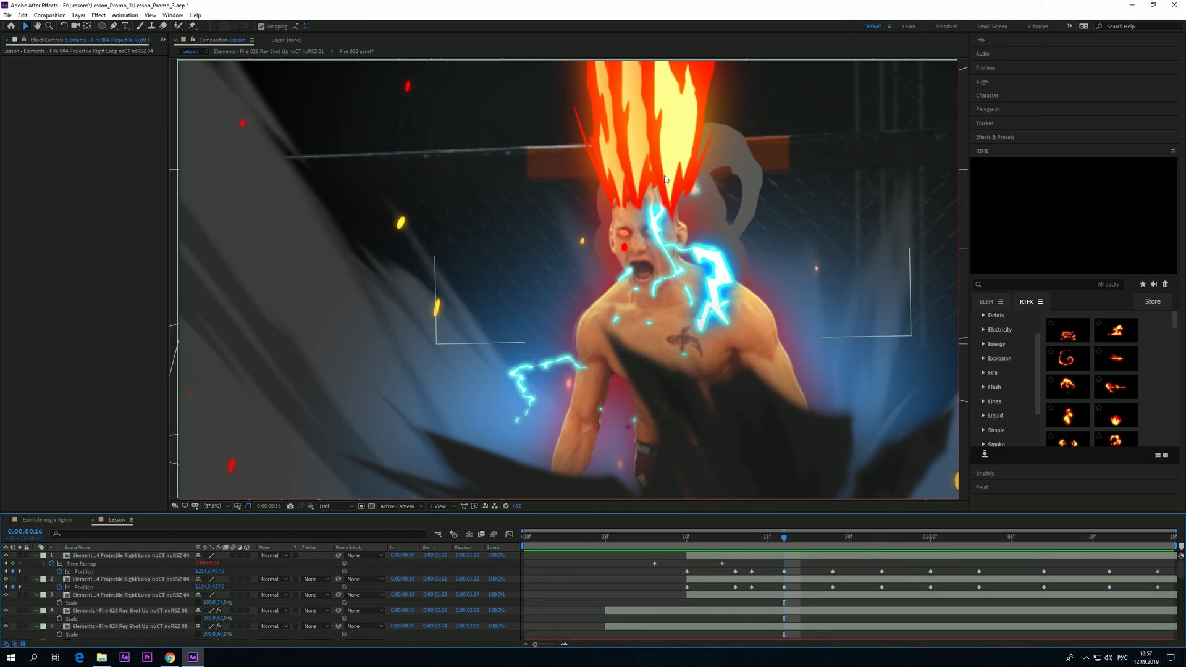
Add the Elements - Fire 084 Torch Fireball Up MIX asset to the composition and start its layer at frame 10
{"action": "scroll", "coordinate": [1099, 384], "scroll_direction": "down", "scroll_amount": 3}
{"action": "mouse_move", "coordinate": [1121, 384]}
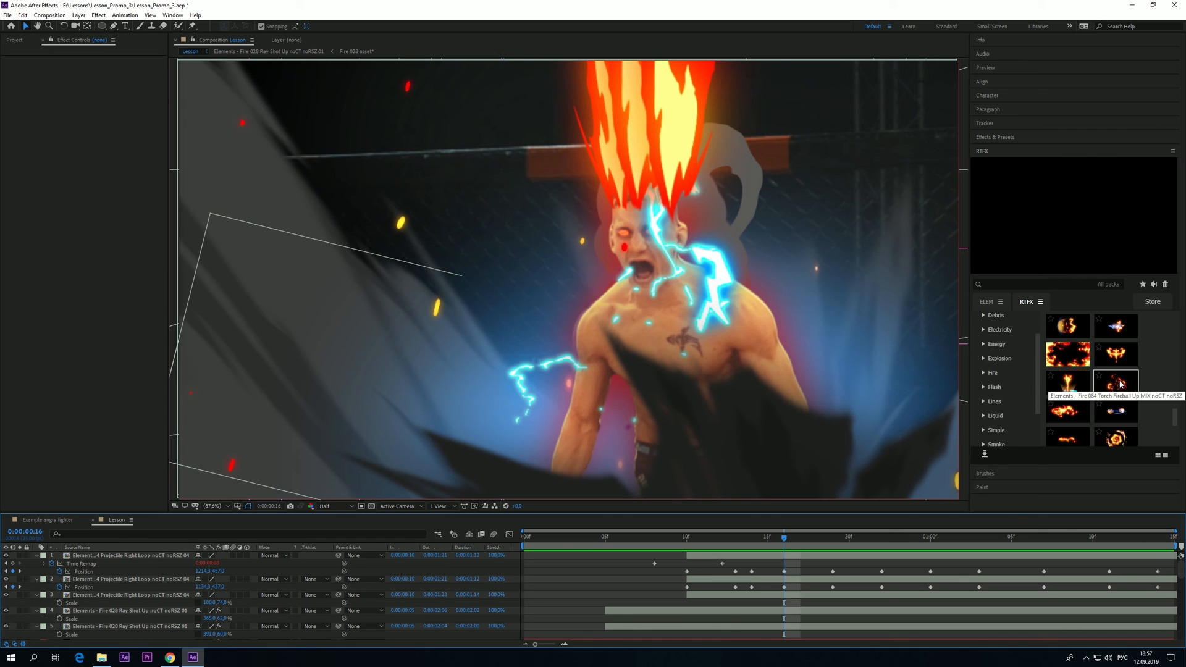
{"action": "double_click", "coordinate": [1121, 384]}
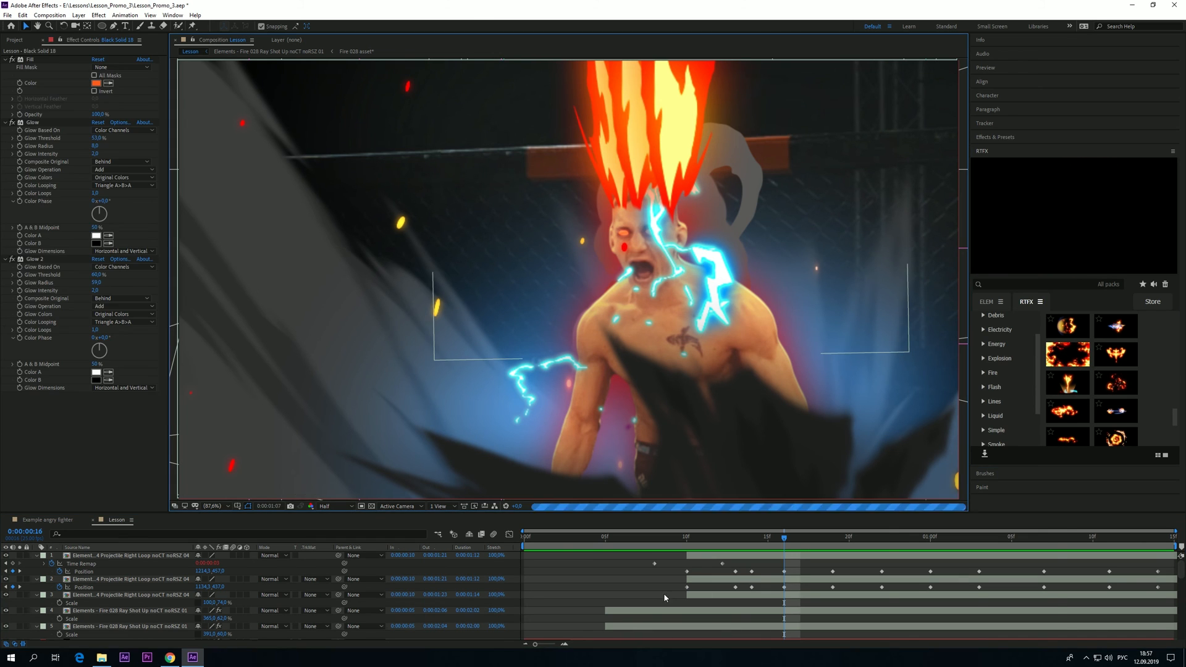
{"action": "left_click_drag", "start_coordinate": [713, 541], "coordinate": [688, 540]}
{"action": "left_click_drag", "start_coordinate": [792, 557], "coordinate": [735, 564]}
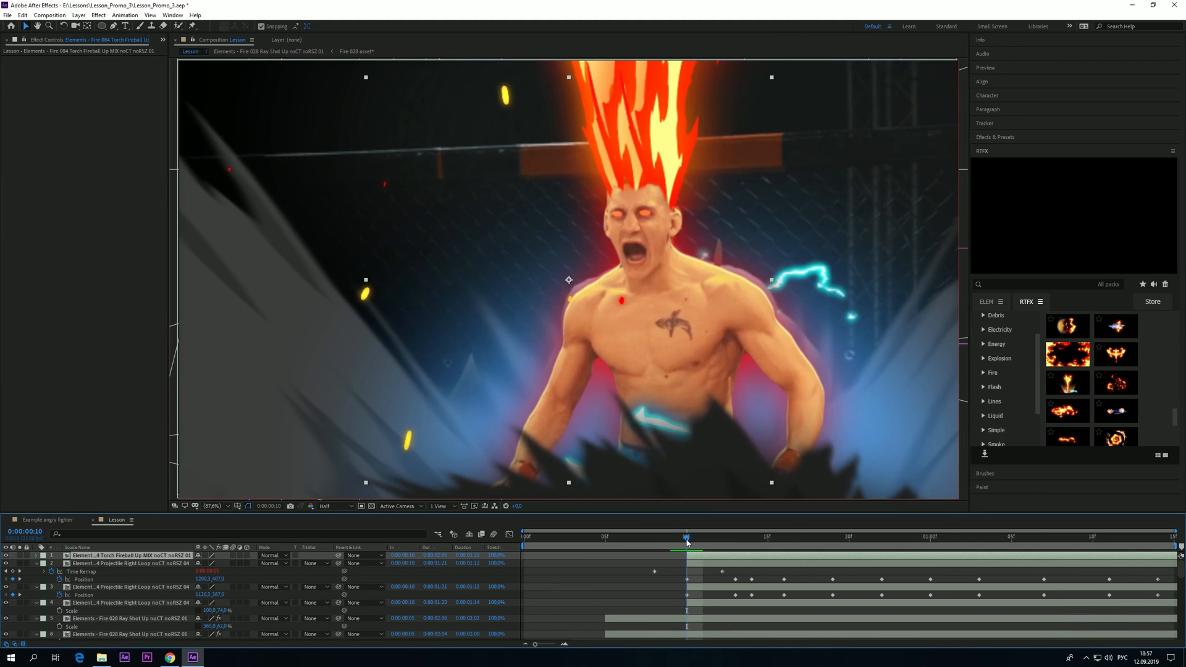
Move the Torch Fireball layer's anchor point to the base of the flame and position the fireball over the fighter's head
{"action": "left_click_drag", "start_coordinate": [693, 543], "coordinate": [741, 546]}
{"action": "left_click", "coordinate": [579, 380]}
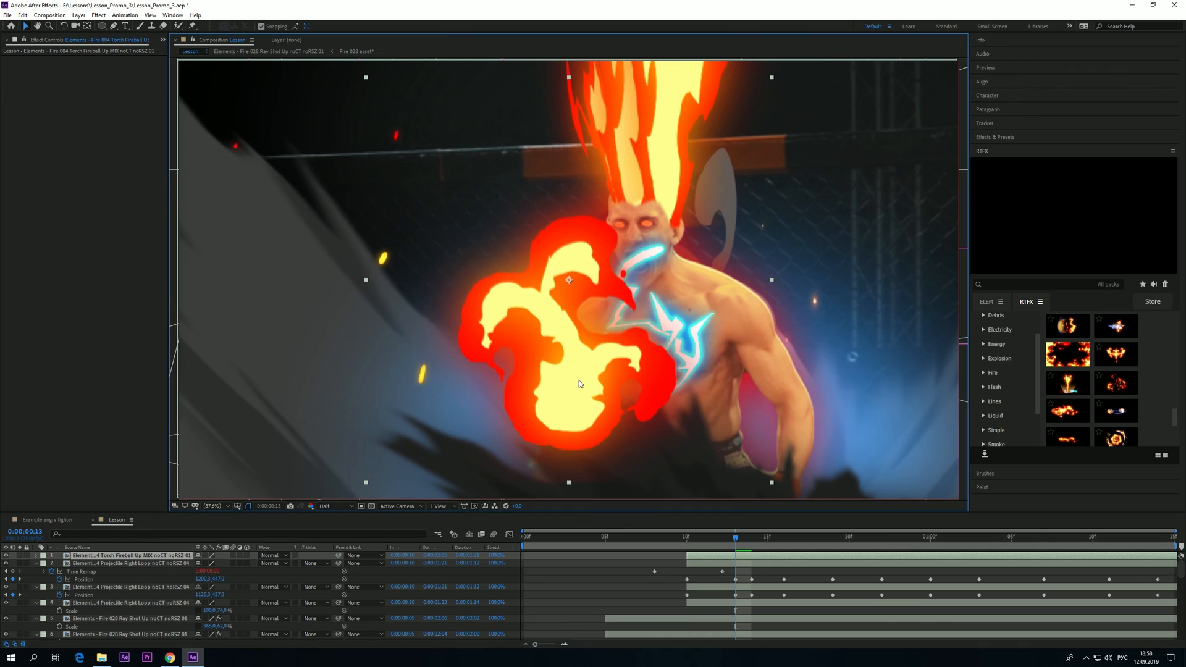
{"action": "left_click_drag", "start_coordinate": [569, 280], "coordinate": [569, 405]}
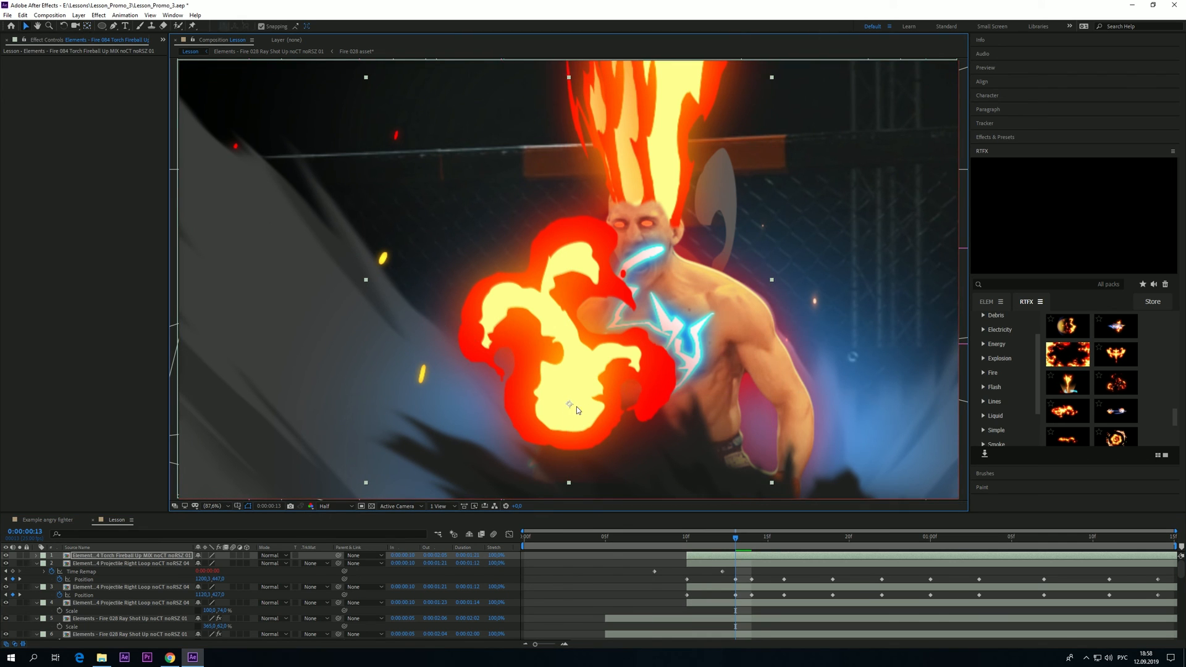
{"action": "left_click_drag", "start_coordinate": [608, 322], "coordinate": [637, 232]}
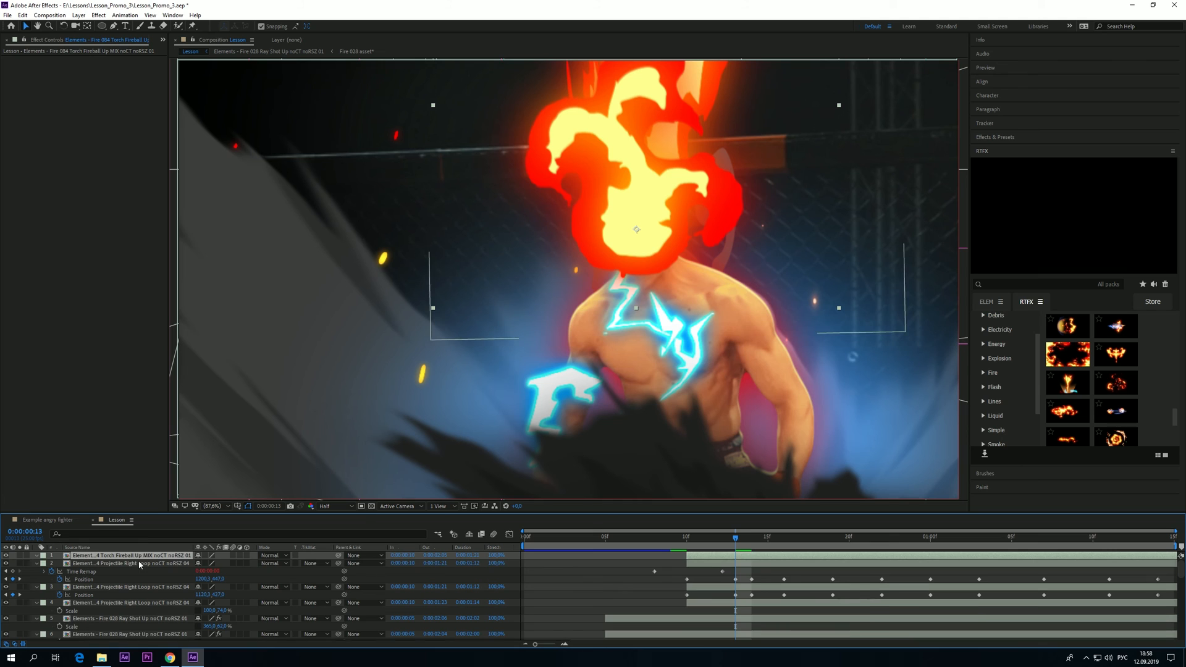
Scale the Torch Fireball to about 57% wide and 141% high and play back the ignition on the head
{"action": "key", "text": "s"}
{"action": "left_click_drag", "start_coordinate": [208, 564], "coordinate": [241, 564]}
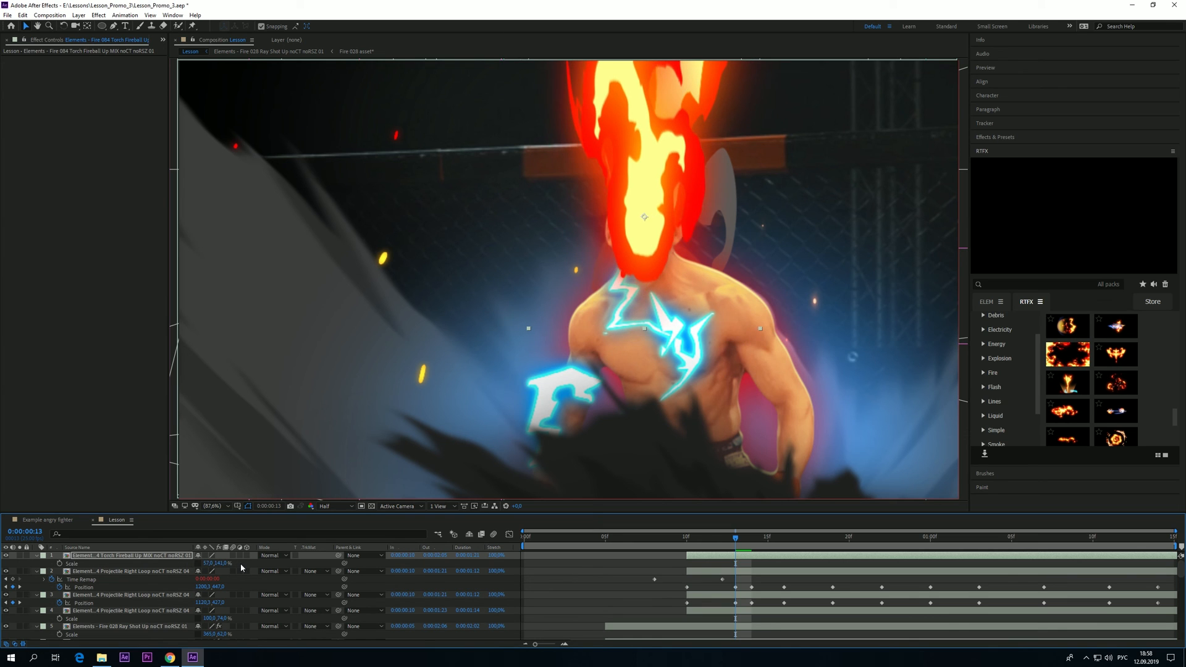
{"action": "left_click_drag", "start_coordinate": [686, 537], "coordinate": [855, 536]}
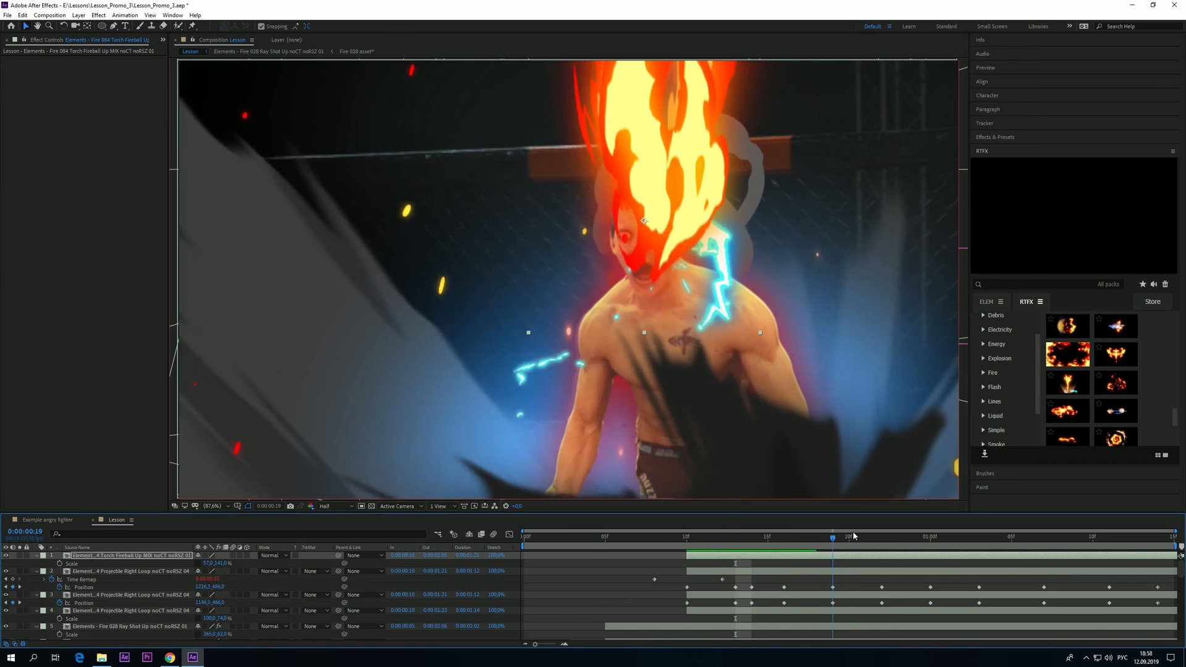
{"action": "key", "text": "space"}
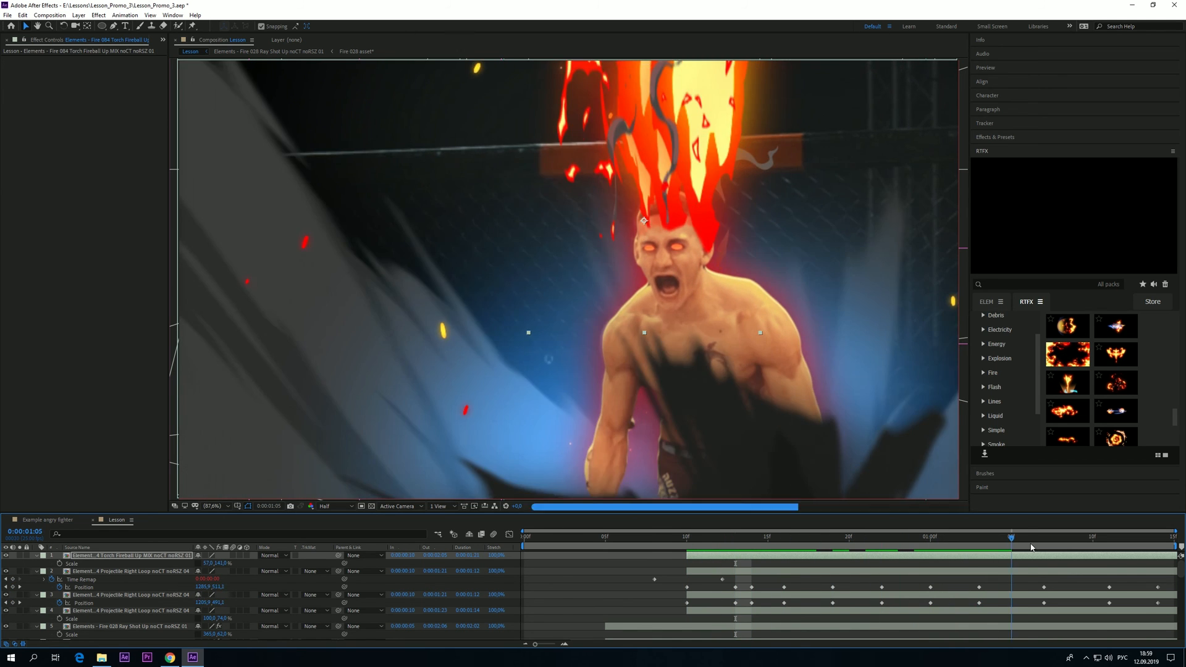
{"action": "left_click_drag", "start_coordinate": [1032, 548], "coordinate": [1030, 547]}
{"action": "left_click_drag", "start_coordinate": [687, 537], "coordinate": [899, 532]}
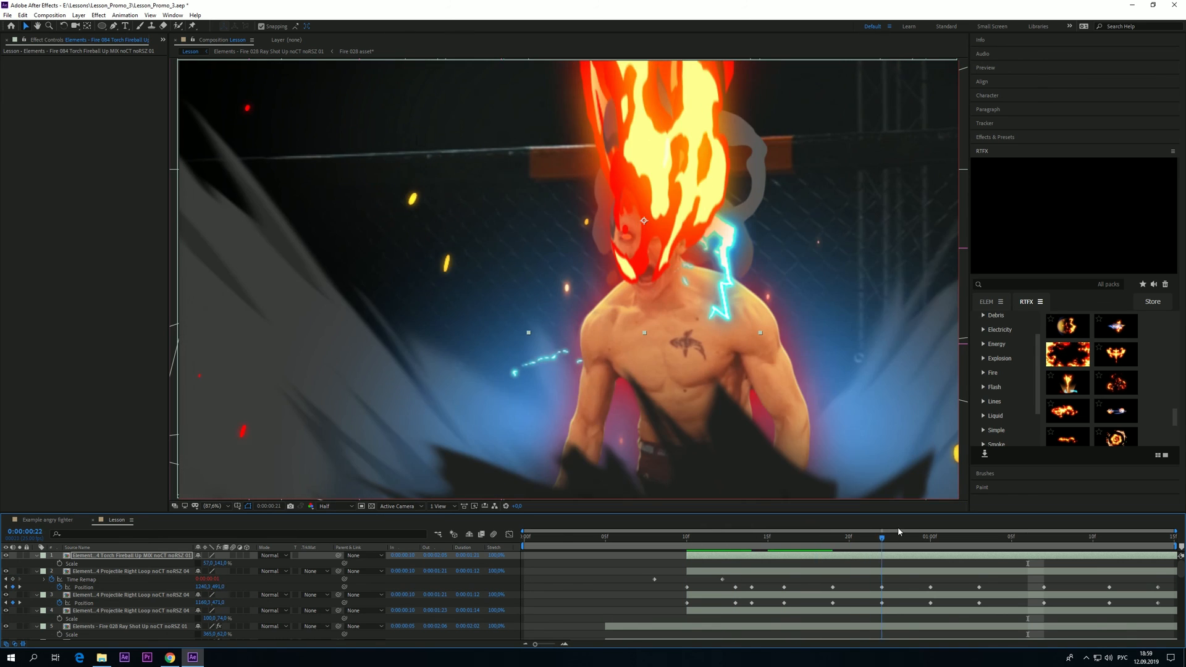
{"action": "key", "text": "space"}
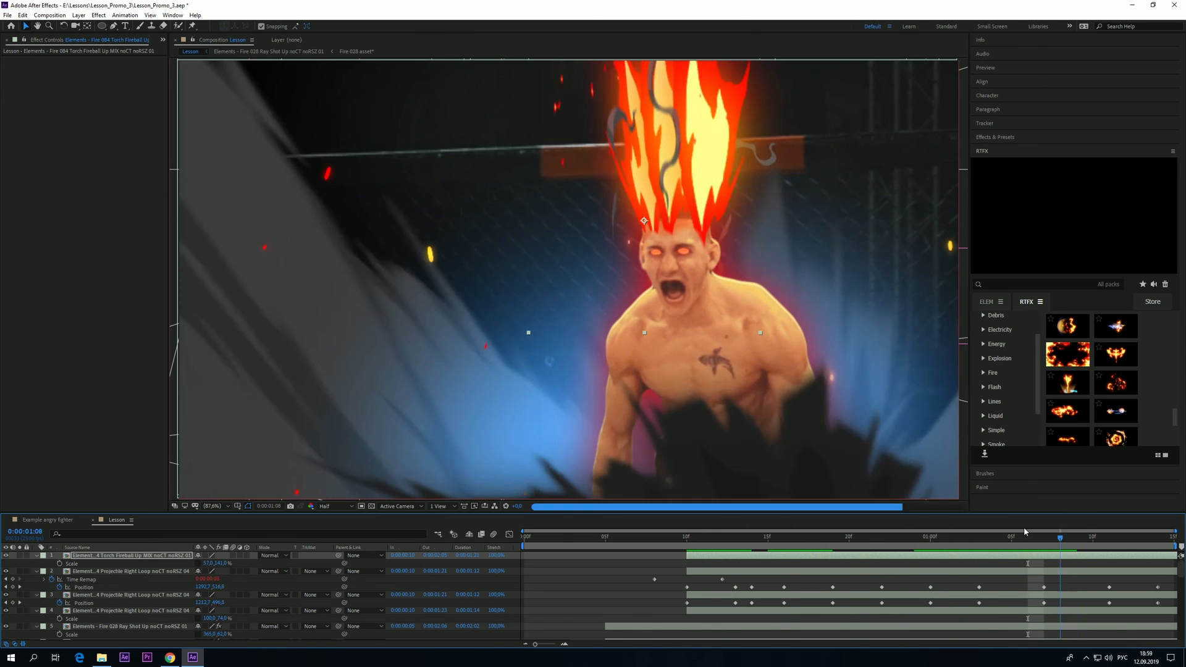
{"action": "left_click_drag", "start_coordinate": [1024, 533], "coordinate": [736, 558]}
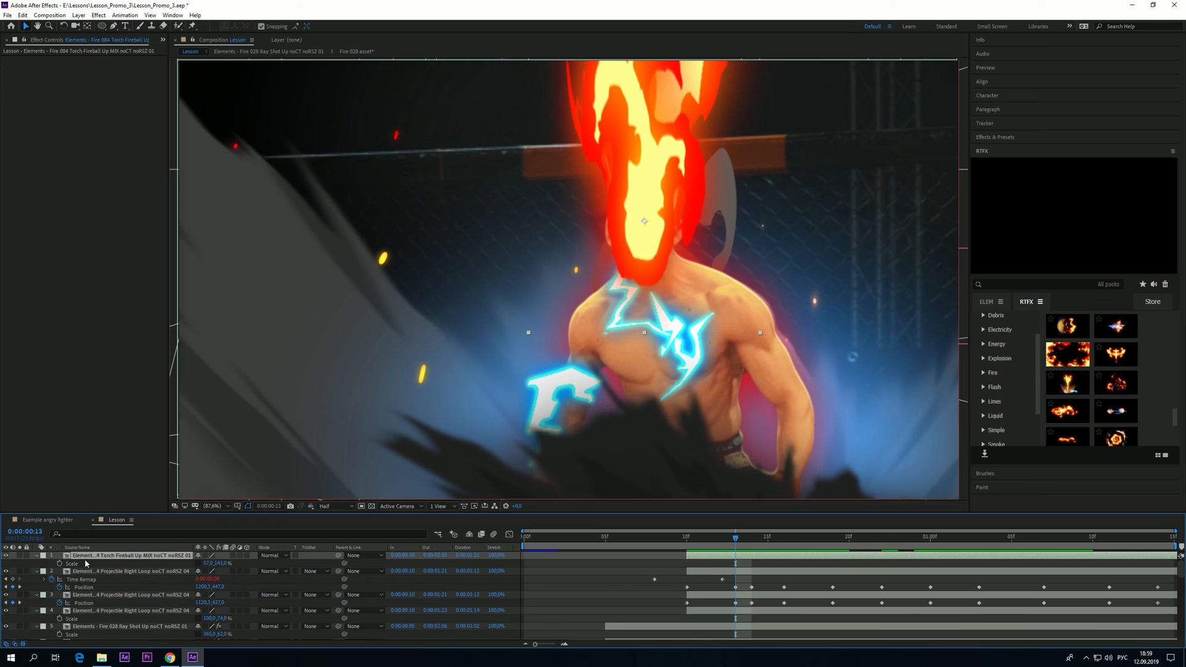
Draw an elliptical mask around the fighter's head on the Torch Fireball layer at frame 13 and set it to Subtract
{"action": "left_click", "coordinate": [102, 29]}
{"action": "mouse_move", "coordinate": [612, 199]}
{"action": "left_mouse_down"}
{"action": "mouse_move", "coordinate": [685, 302]}
{"action": "mouse_move", "coordinate": [638, 295]}
{"action": "left_mouse_up"}
{"action": "key", "text": "v"}
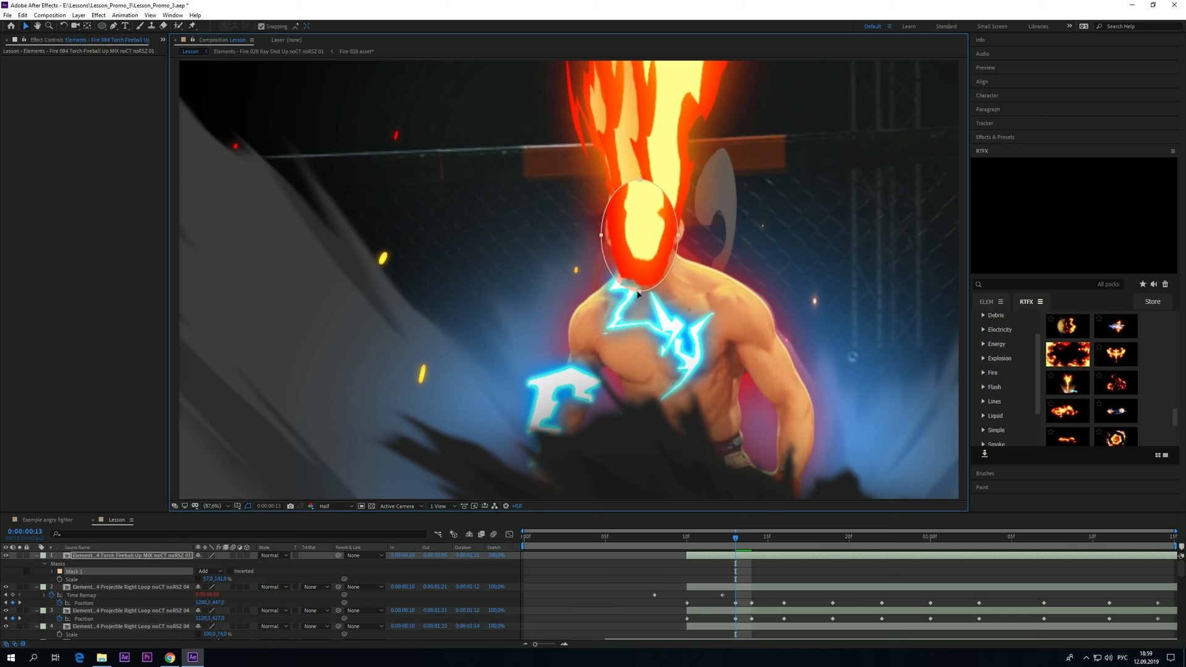
{"action": "left_click", "coordinate": [208, 573]}
{"action": "left_click", "coordinate": [220, 521]}
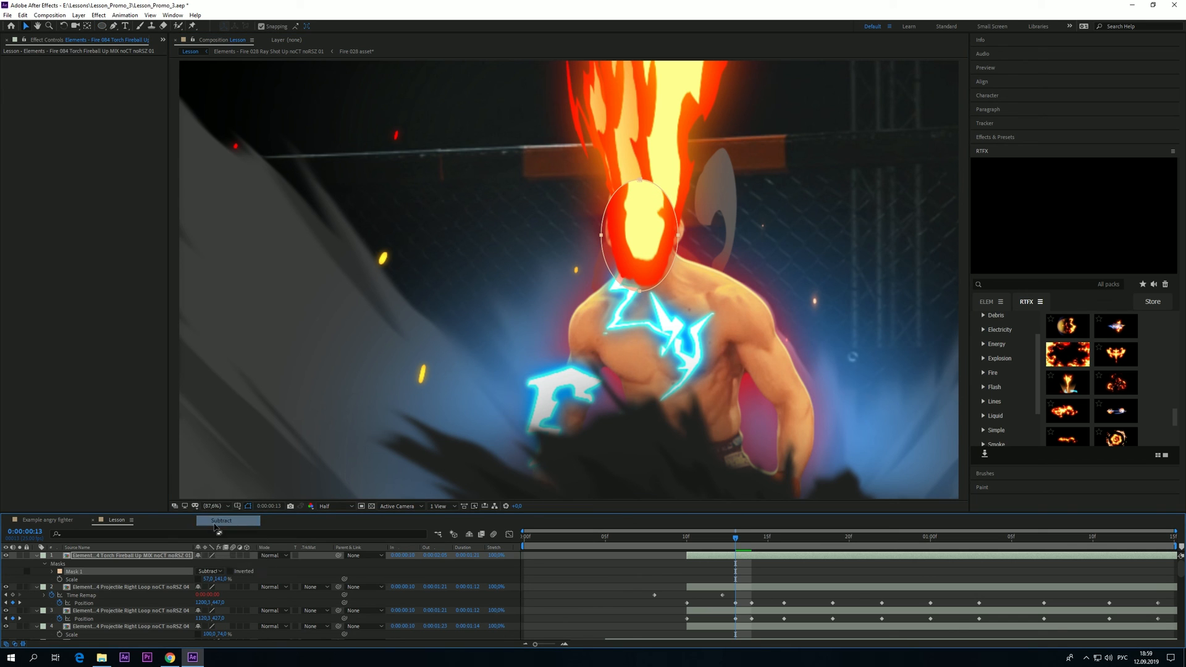
{"action": "left_click", "coordinate": [288, 570]}
Feather the elliptical mask on the Torch Fireball layer by about 25 pixels and play back the softened edge around the head
{"action": "left_click", "coordinate": [108, 556]}
{"action": "key", "text": "m"}
{"action": "key", "text": "m"}
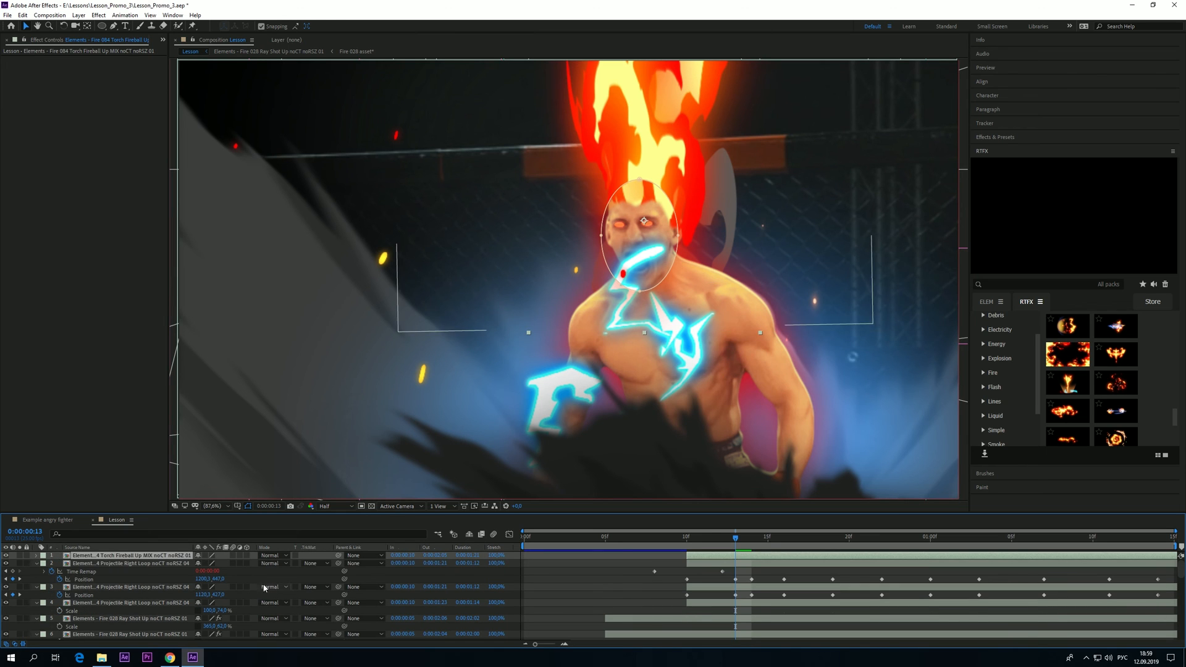
{"action": "key", "text": "m"}
{"action": "key", "text": "m"}
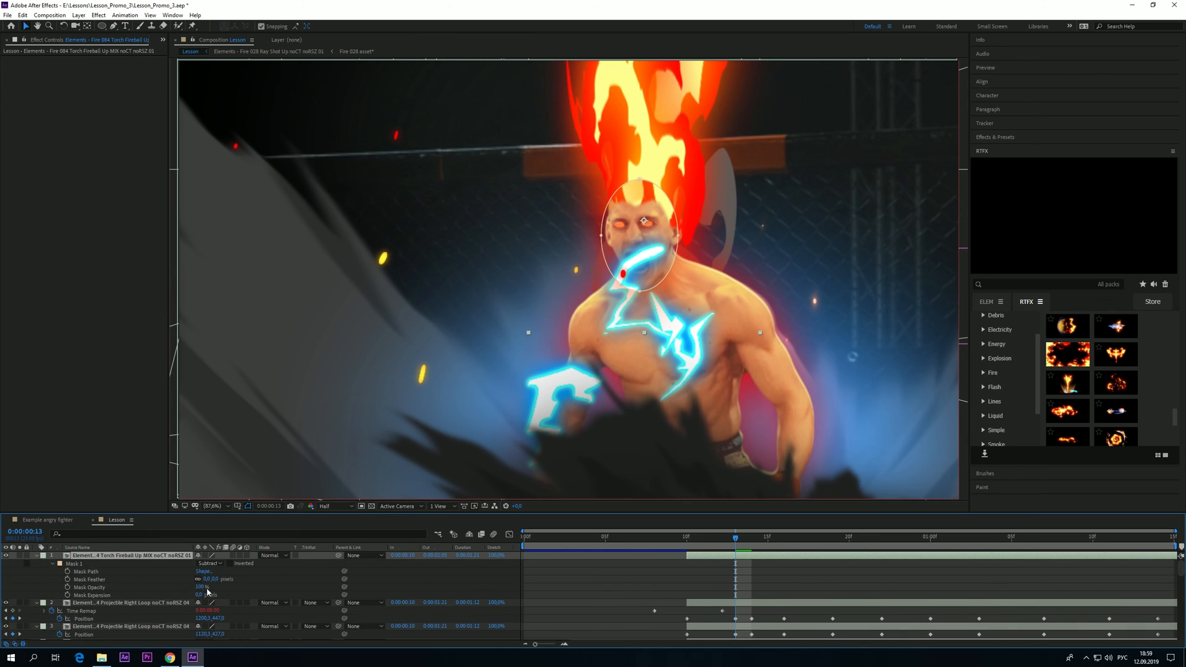
{"action": "left_click_drag", "start_coordinate": [211, 580], "coordinate": [219, 579]}
{"action": "left_click", "coordinate": [266, 584]}
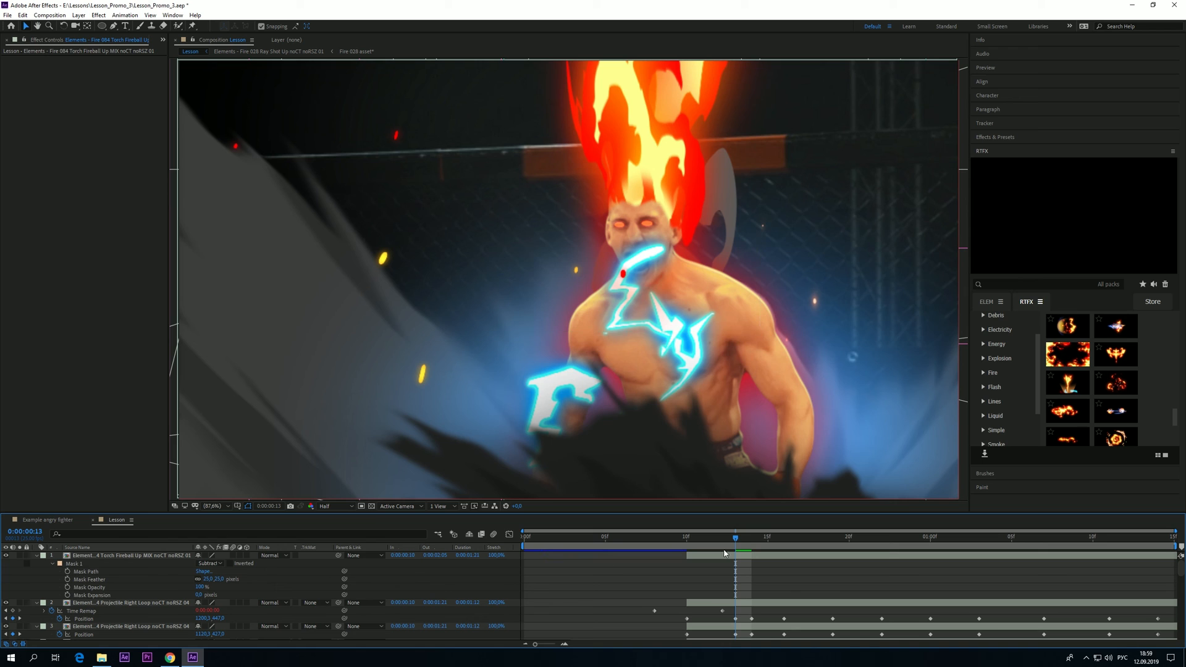
{"action": "left_click", "coordinate": [678, 546]}
{"action": "key", "text": "space"}
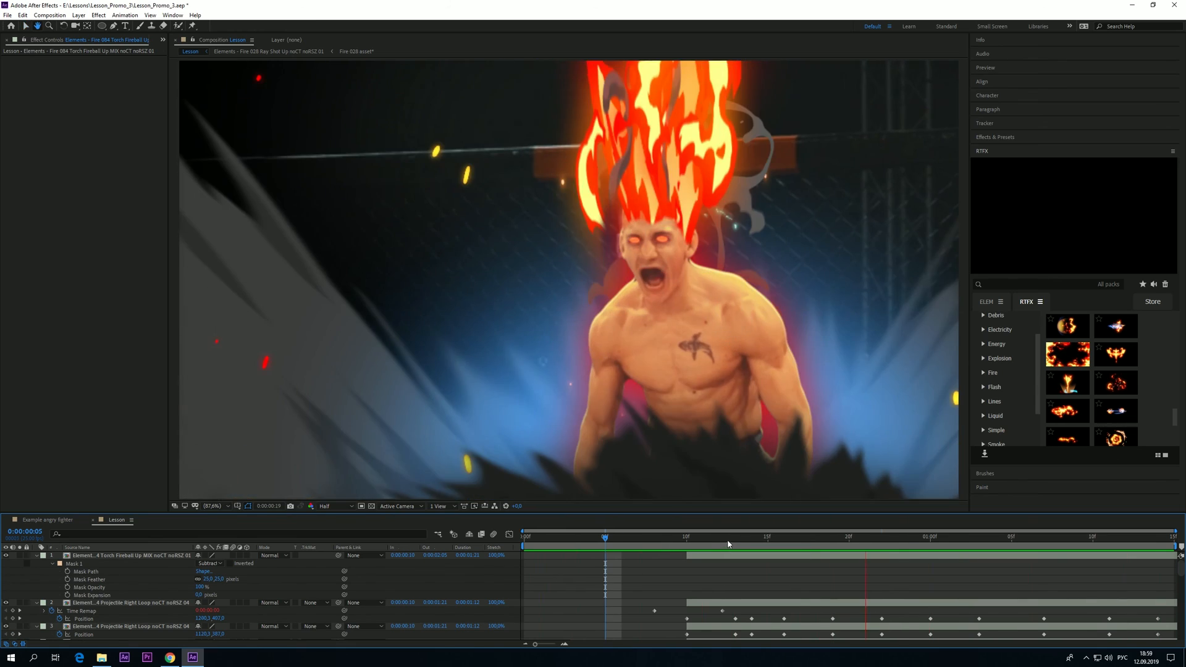
{"action": "key", "text": "space"}
{"action": "key", "text": "space"}
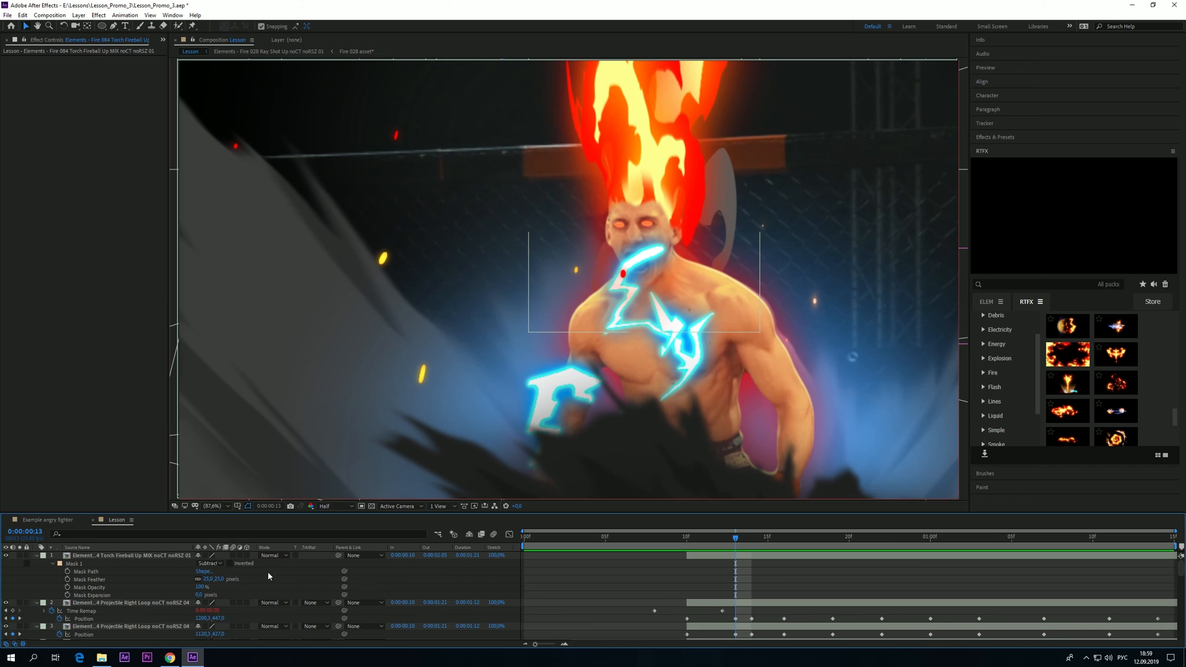
Set the Torch Fireball layer's blending mode to Screen and play back the head ignition
{"action": "left_click", "coordinate": [122, 557]}
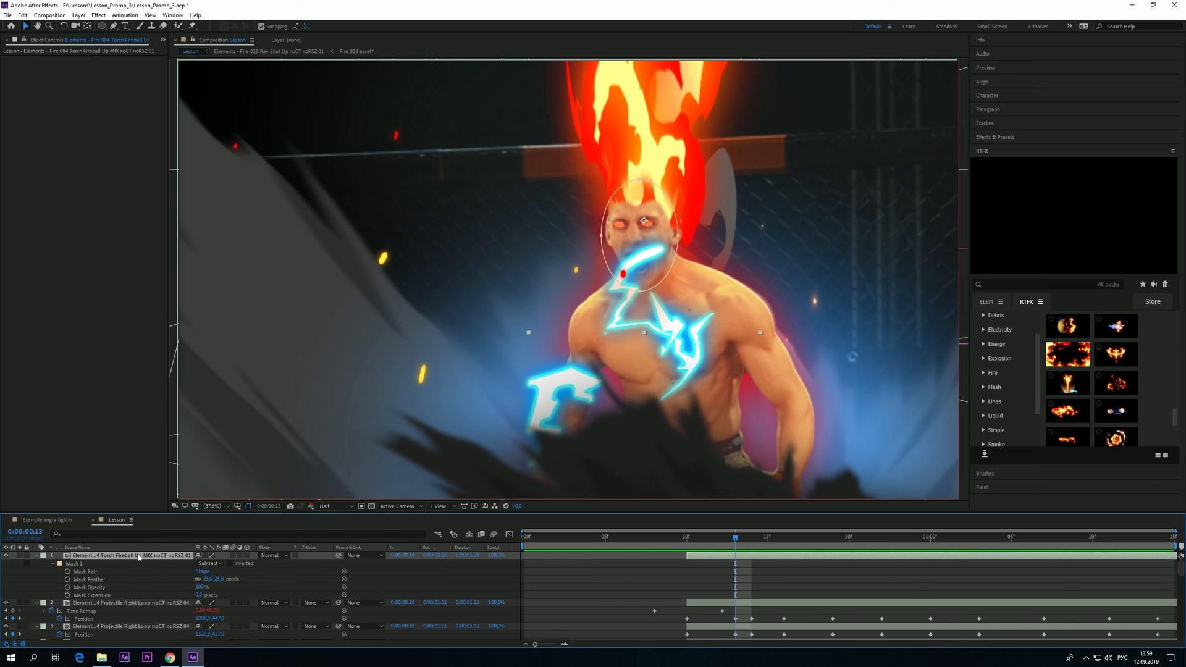
{"action": "left_click", "coordinate": [275, 558]}
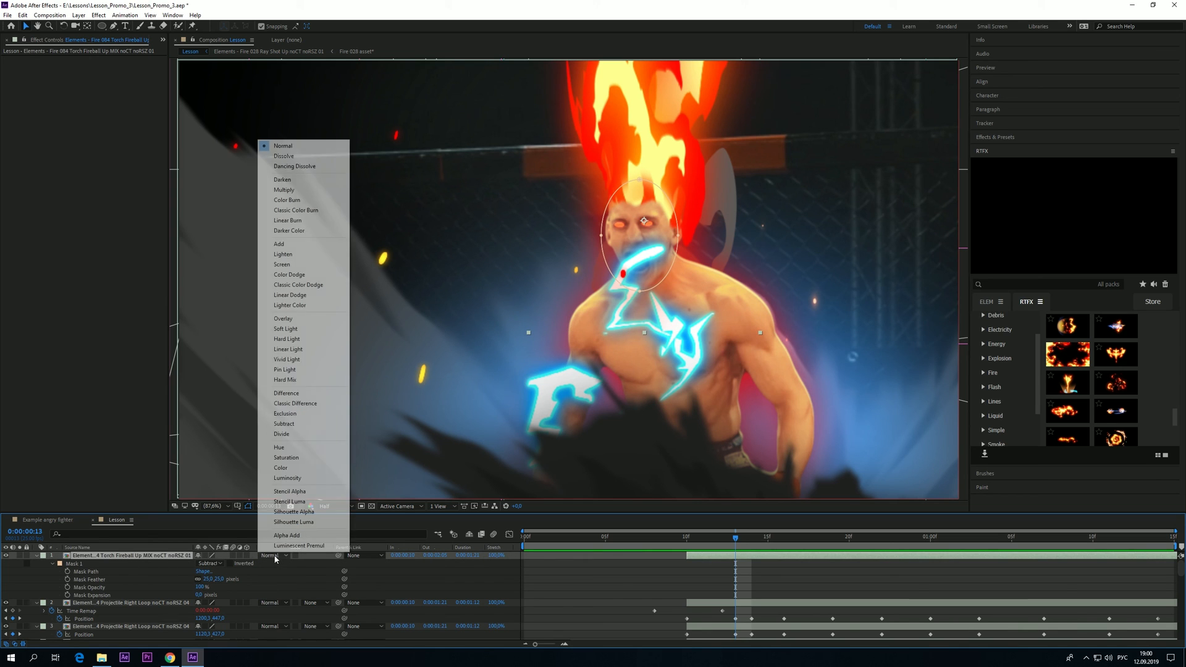
{"action": "left_click", "coordinate": [282, 264]}
{"action": "left_click_drag", "start_coordinate": [724, 547], "coordinate": [655, 549]}
{"action": "key", "text": "space"}
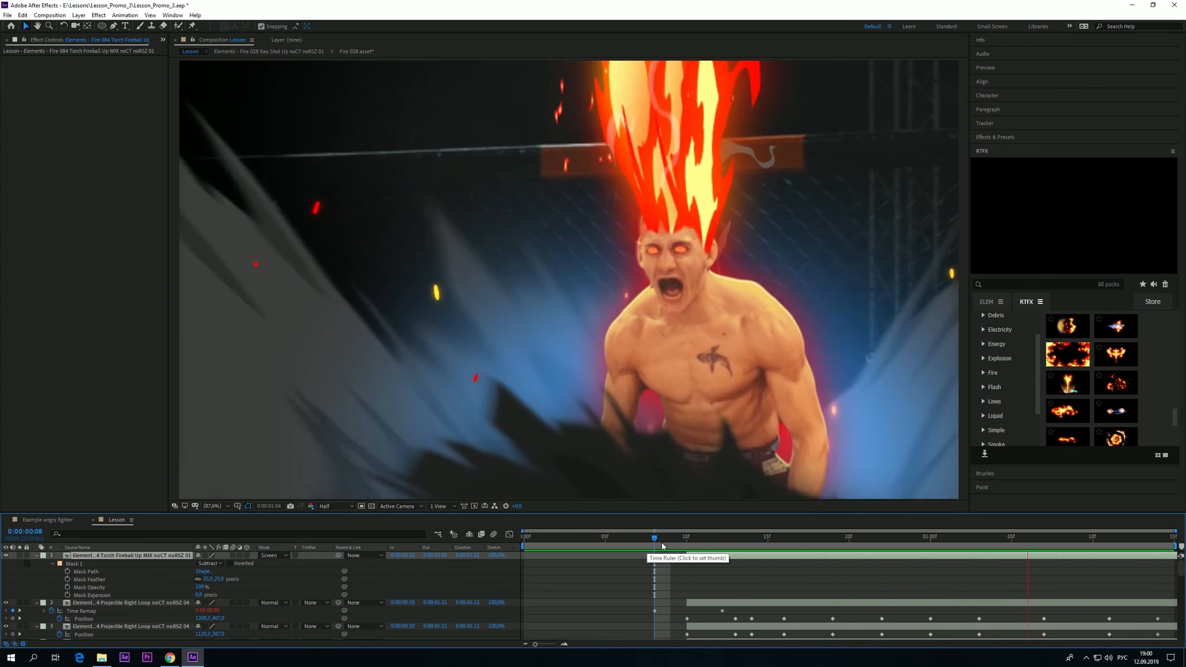
{"action": "left_click_drag", "start_coordinate": [703, 546], "coordinate": [606, 548]}
{"action": "key", "text": "space"}
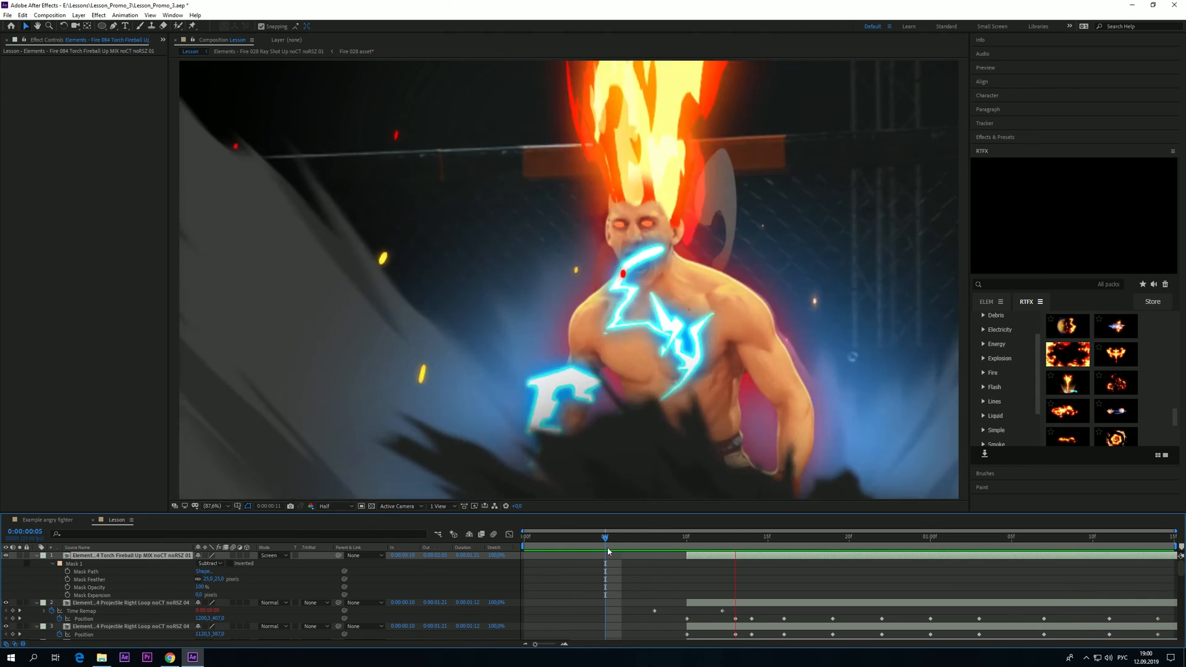
{"action": "key", "text": "space"}
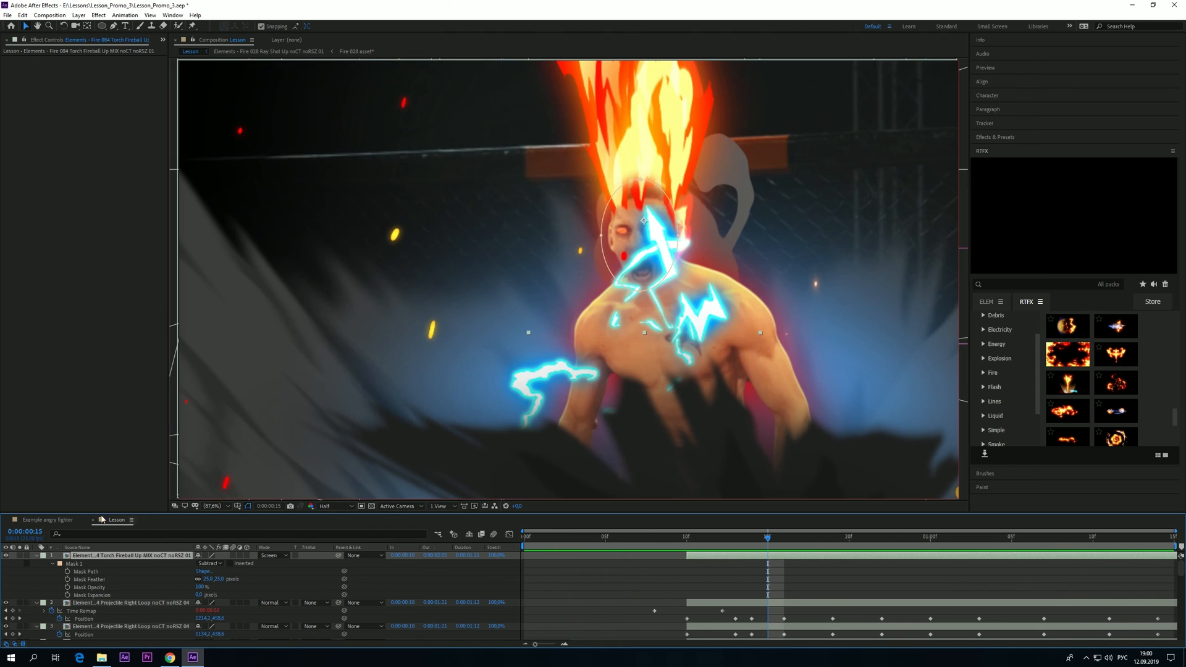
Create an adjustment layer above the Torch Fireball layer and apply the Invert effect to it
{"action": "right_click", "coordinate": [424, 583]}
{"action": "mouse_move", "coordinate": [457, 478]}
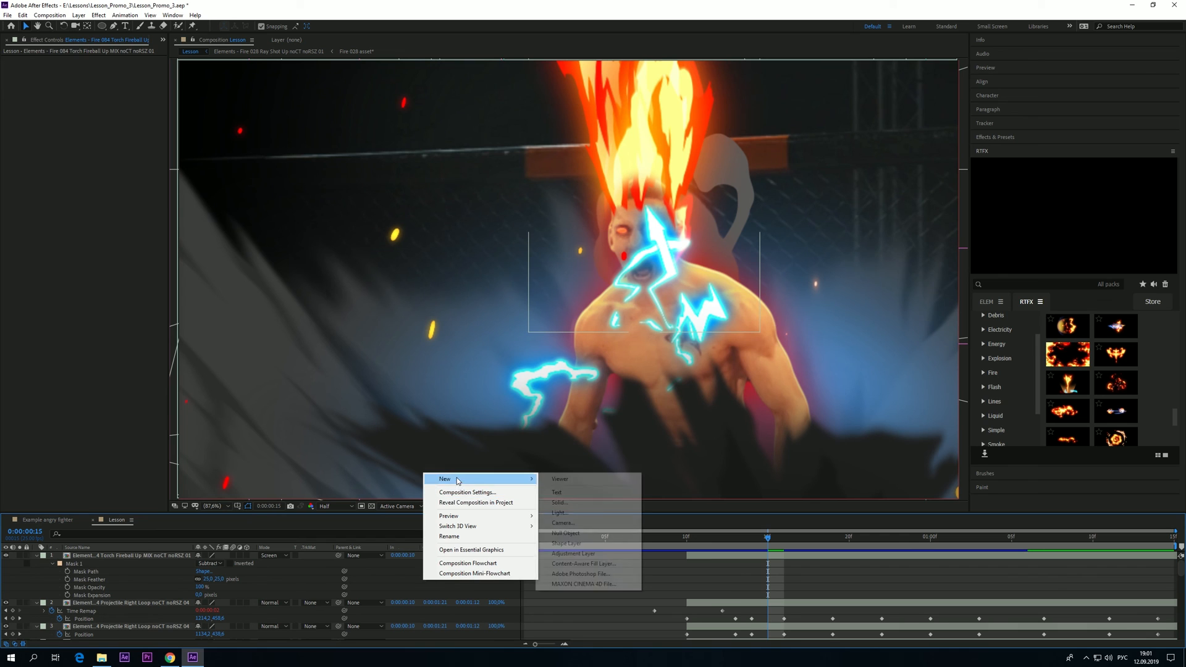
{"action": "left_click", "coordinate": [584, 555]}
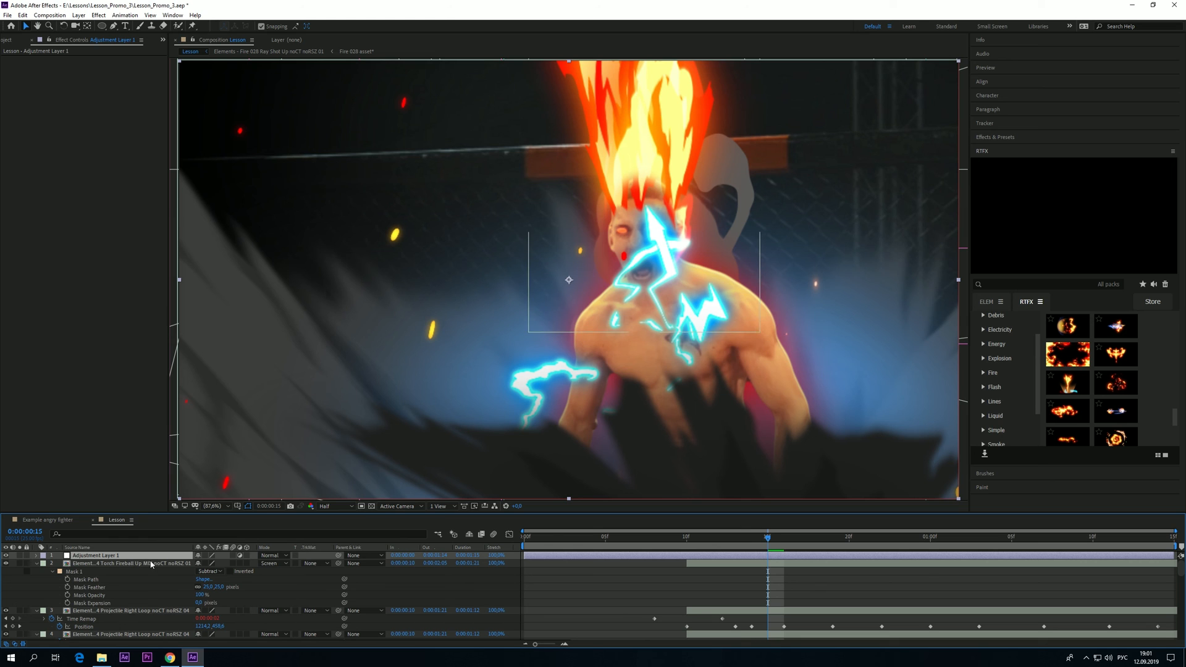
{"action": "left_click", "coordinate": [1012, 136]}
{"action": "left_click", "coordinate": [1008, 149]}
{"action": "key", "text": "alt+shift"}
{"action": "type", "text": "in"}
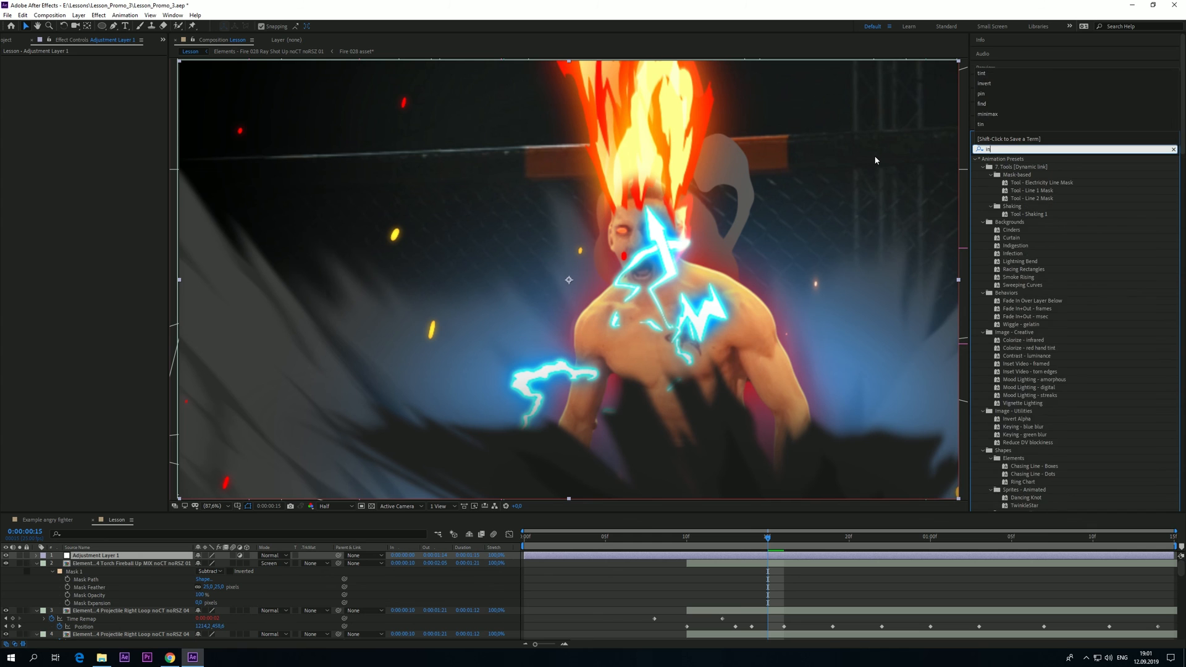
{"action": "type", "text": "vert"}
{"action": "left_click_drag", "start_coordinate": [1011, 190], "coordinate": [96, 557]}
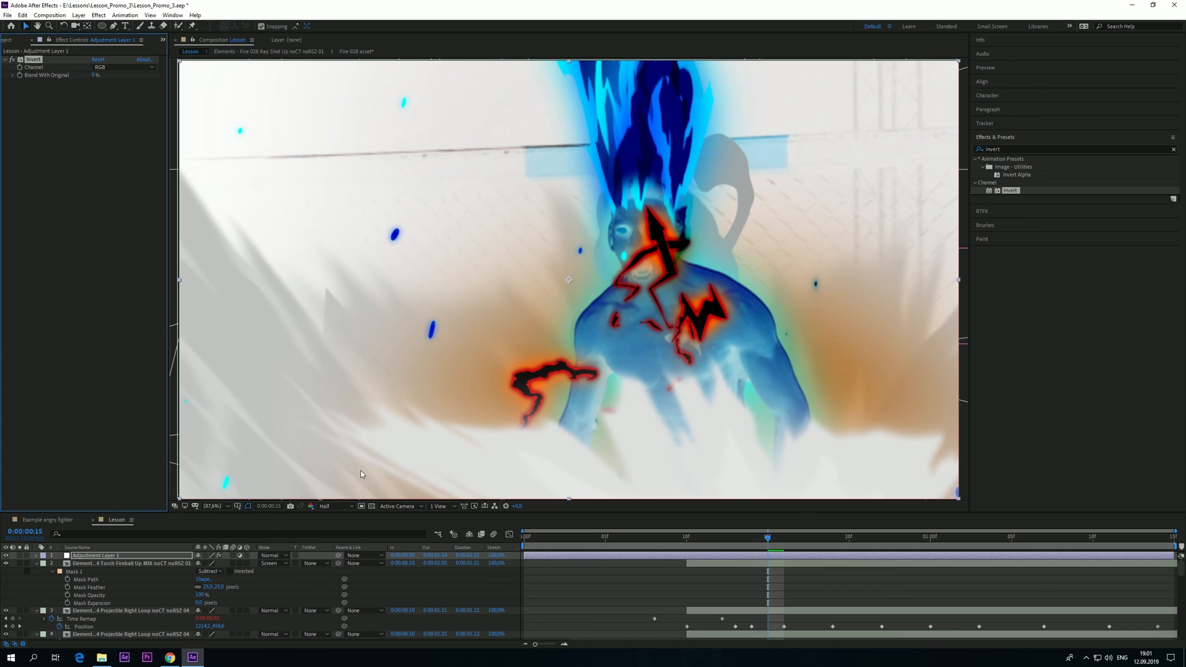
Trim the Invert adjustment layer to three frames starting at frame 4 and play back the flash
{"action": "left_click", "coordinate": [622, 538]}
{"action": "left_click_drag", "start_coordinate": [1174, 555], "coordinate": [624, 572]}
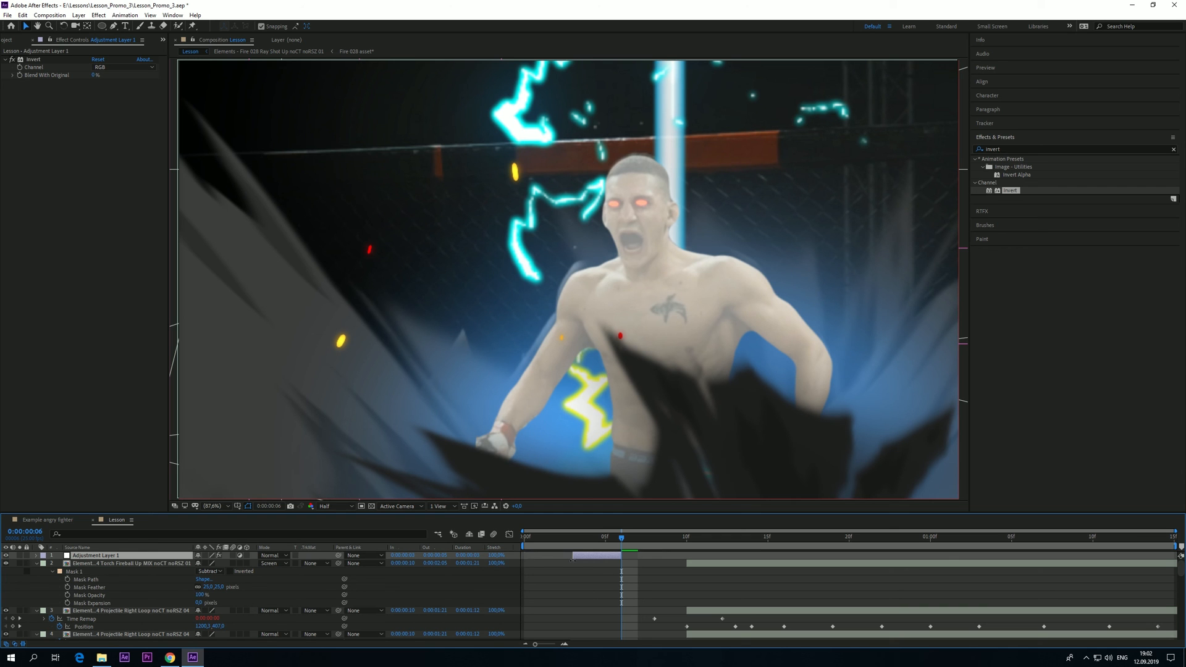
{"action": "left_click_drag", "start_coordinate": [574, 556], "coordinate": [589, 556]}
{"action": "key", "text": "space"}
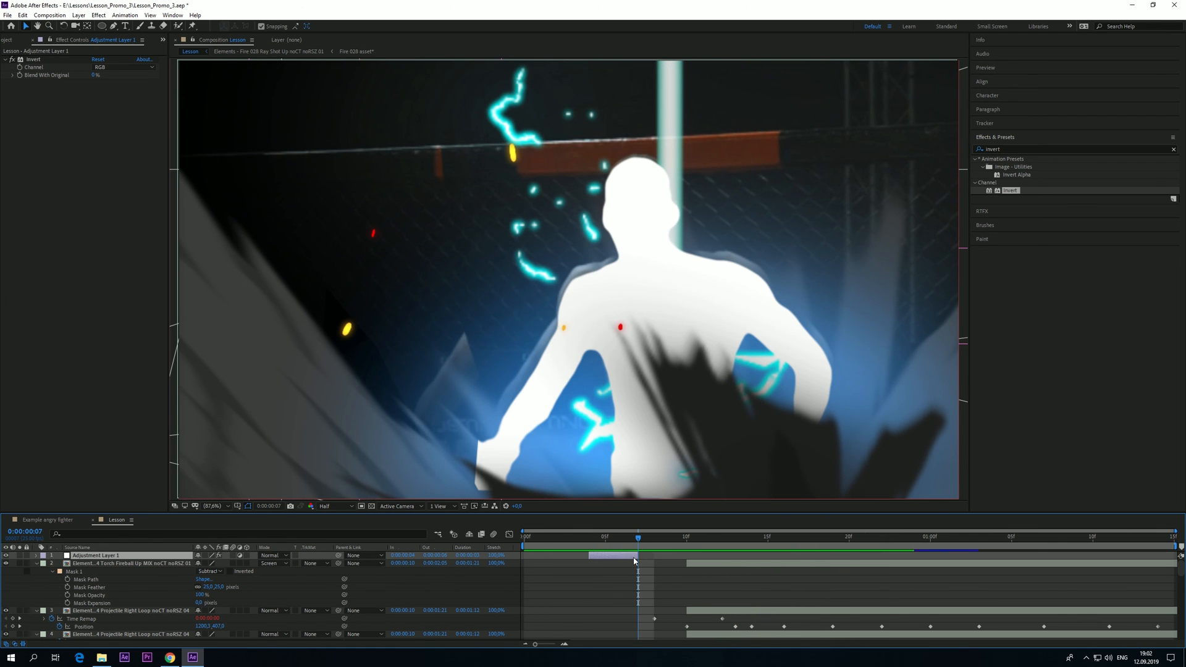
{"action": "key", "text": "space"}
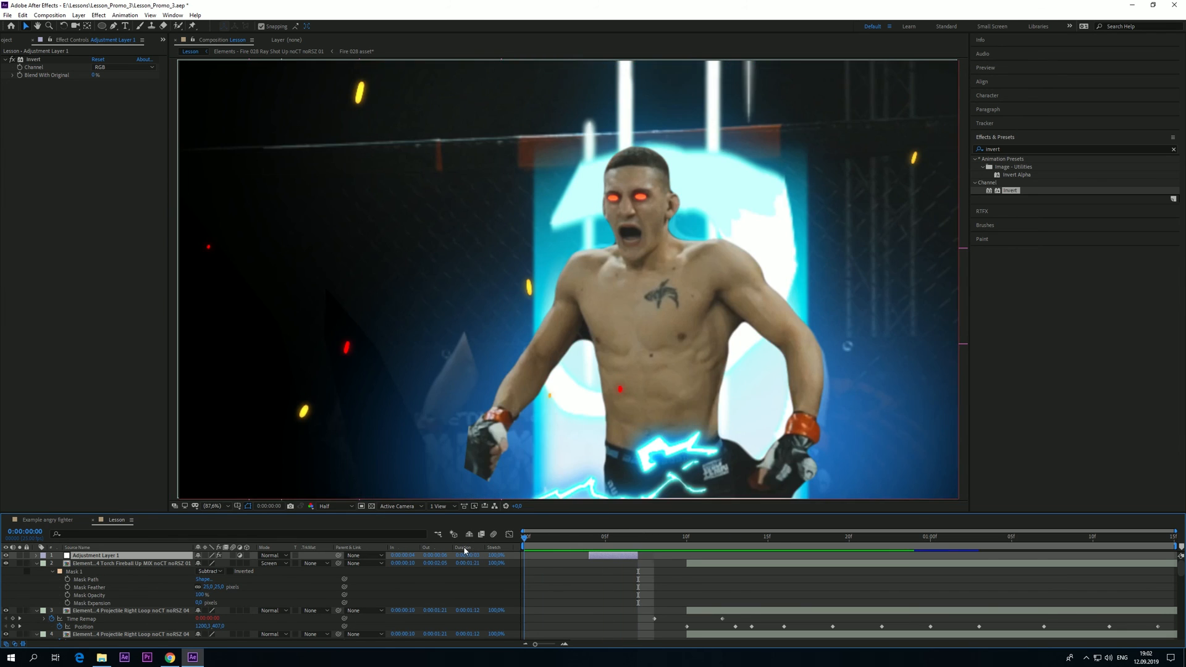
Scrub and play through the inverted flash and shorten its adjustment layer to two frames, ending at frame 5
{"action": "mouse_move", "coordinate": [602, 538]}
{"action": "left_mouse_down"}
{"action": "mouse_move", "coordinate": [589, 542]}
{"action": "mouse_move", "coordinate": [598, 557]}
{"action": "mouse_move", "coordinate": [621, 542]}
{"action": "mouse_move", "coordinate": [519, 547]}
{"action": "mouse_move", "coordinate": [622, 543]}
{"action": "mouse_move", "coordinate": [525, 544]}
{"action": "mouse_move", "coordinate": [605, 548]}
{"action": "mouse_move", "coordinate": [591, 557]}
{"action": "left_mouse_up"}
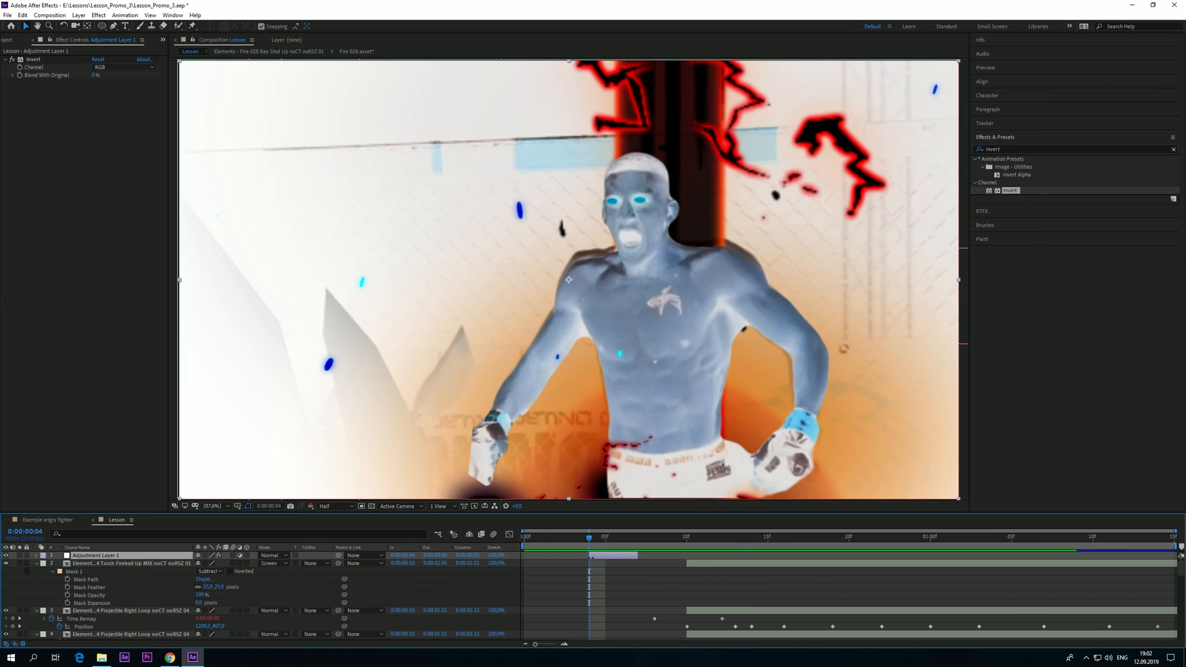
{"action": "key", "text": "space"}
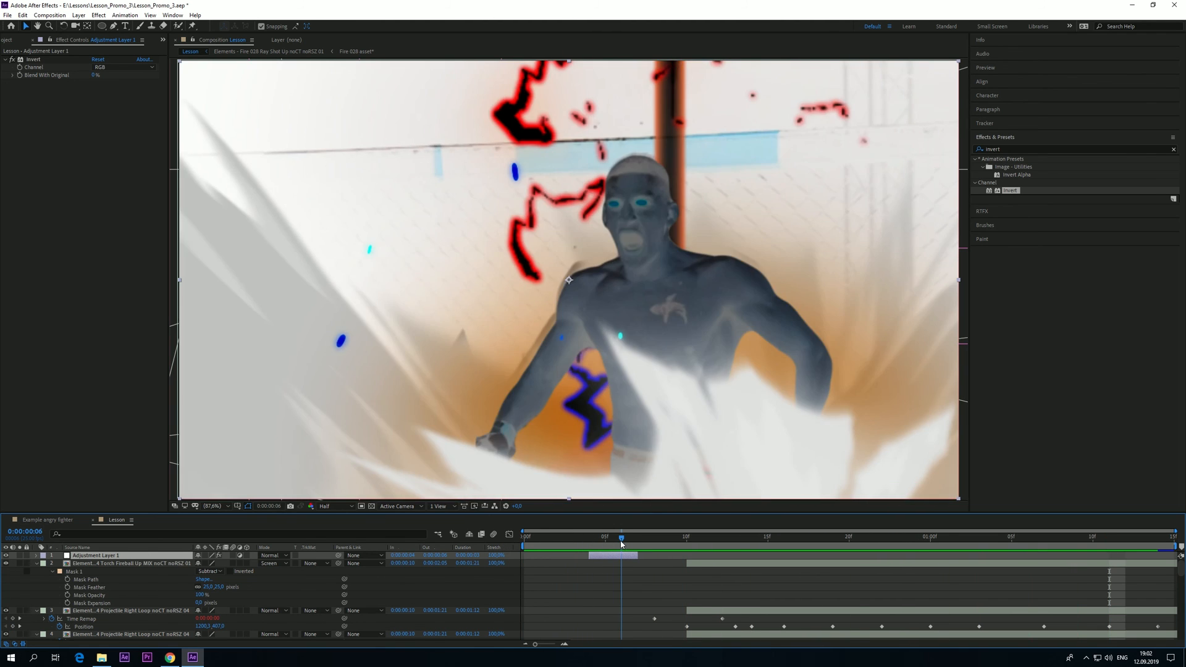
{"action": "left_click", "coordinate": [642, 542]}
{"action": "left_click_drag", "start_coordinate": [643, 542], "coordinate": [752, 541]}
{"action": "key", "text": "space"}
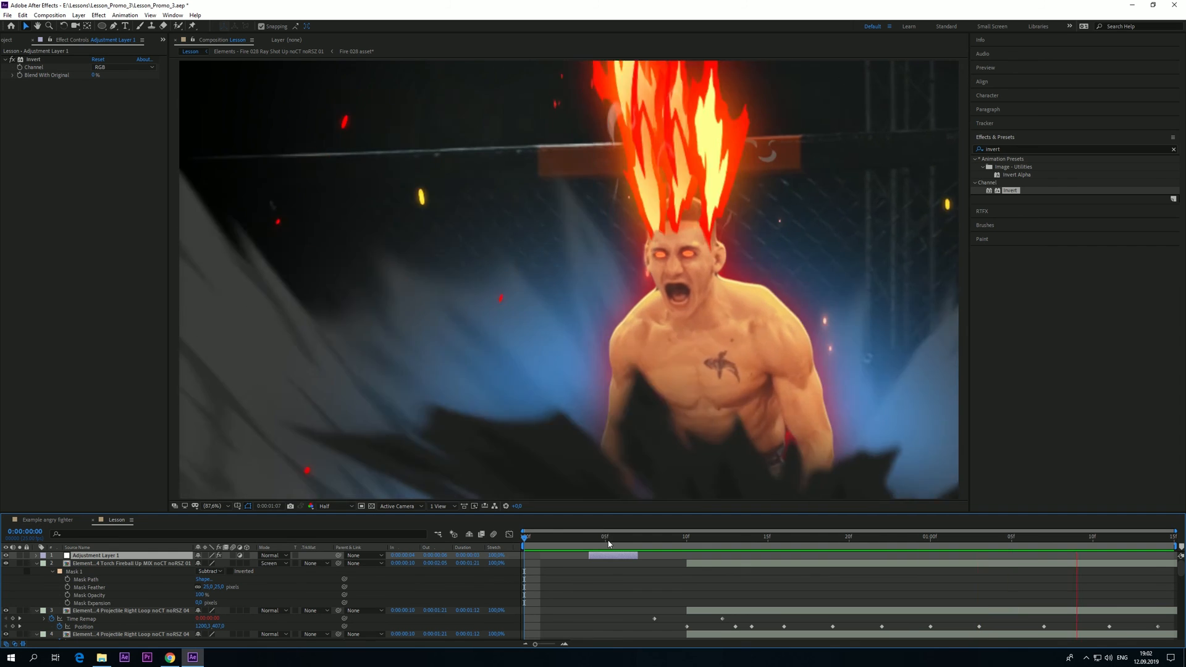
{"action": "left_click", "coordinate": [636, 543]}
{"action": "left_click_drag", "start_coordinate": [635, 542], "coordinate": [605, 540]}
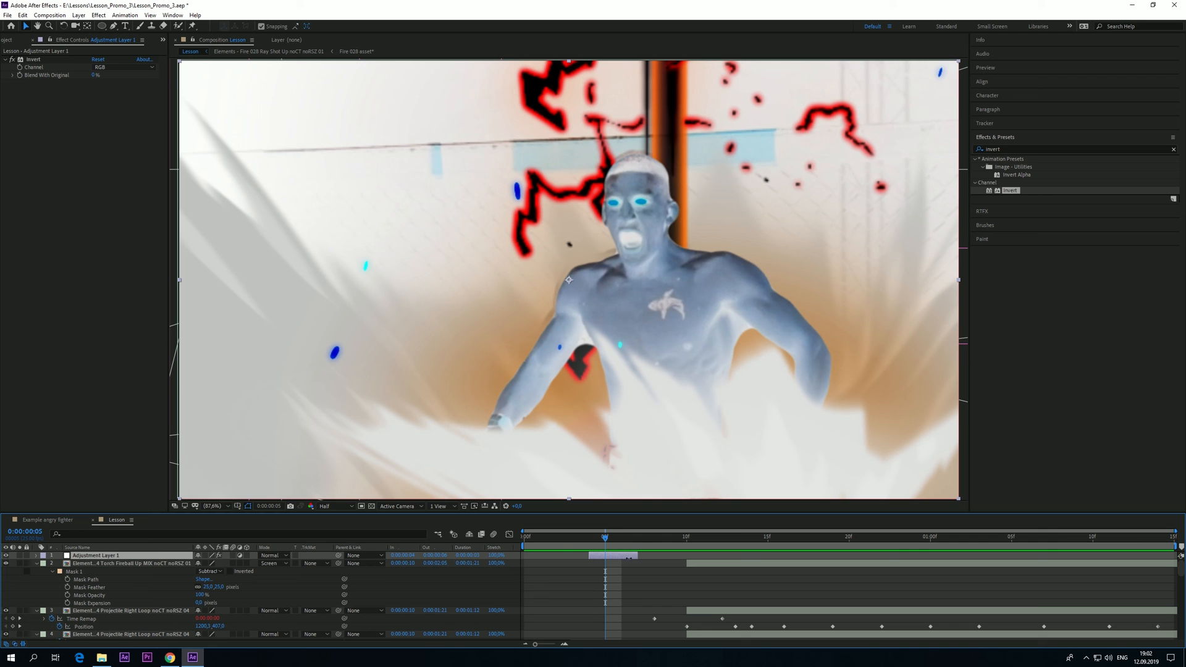
{"action": "left_click", "coordinate": [532, 543]}
{"action": "key", "text": "space"}
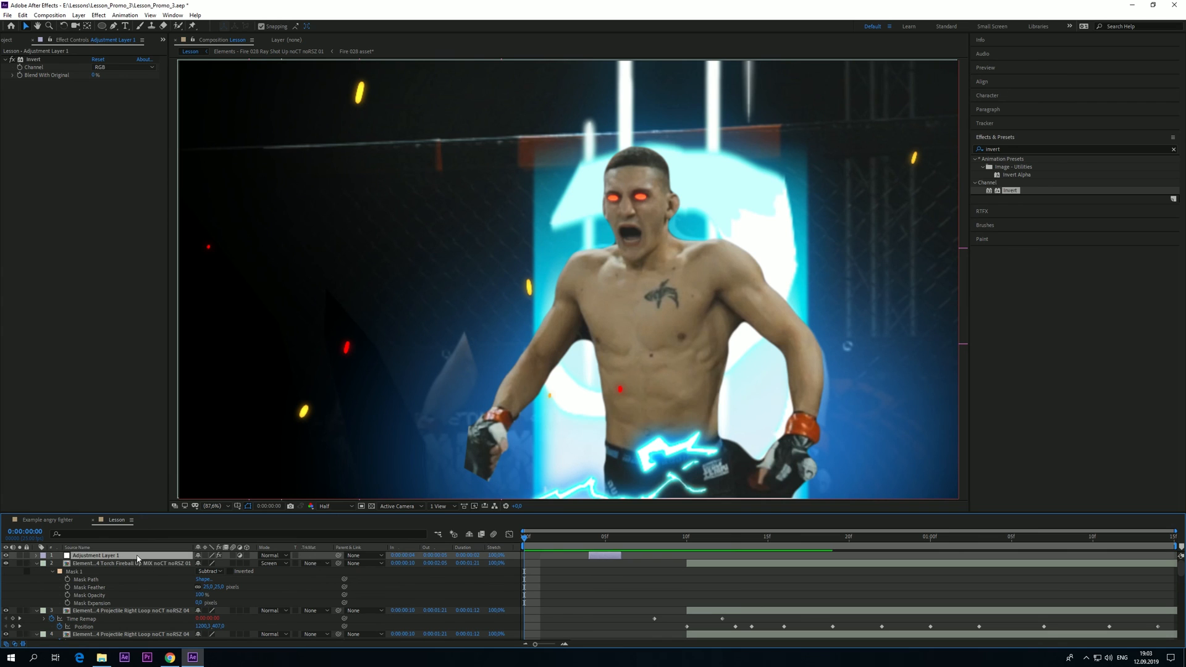
Duplicate the Invert adjustment layer, remove Invert from the copy and extend the copy over the whole composition
{"action": "key", "text": "ctrl+d"}
{"action": "left_click", "coordinate": [53, 272]}
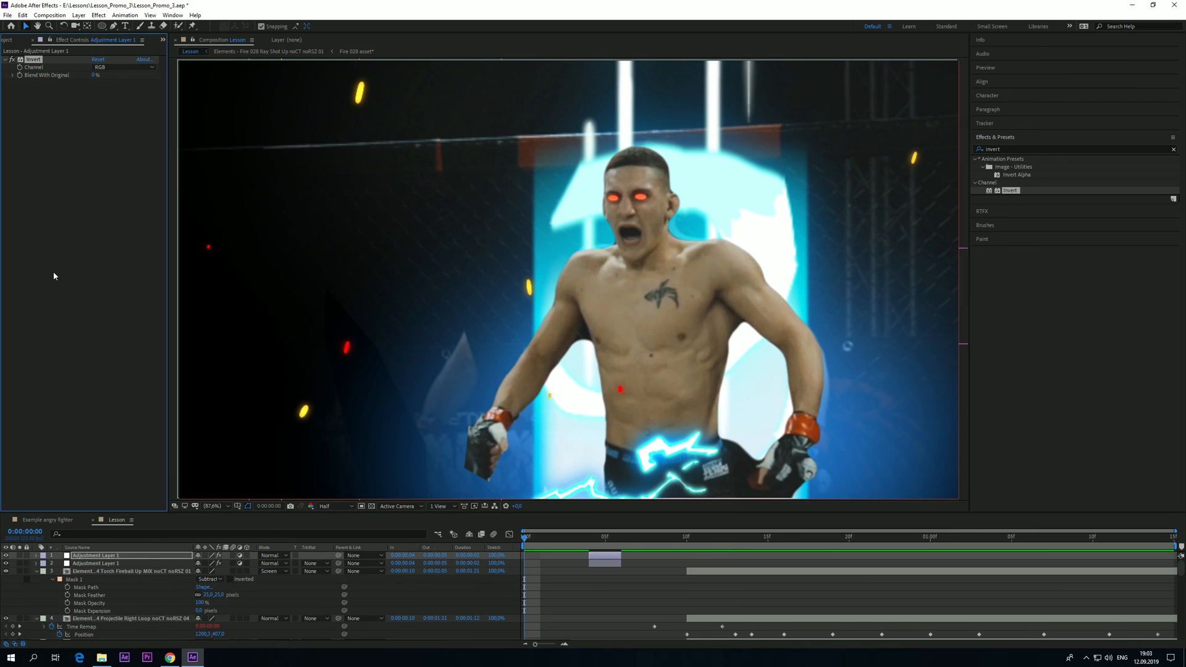
{"action": "left_click", "coordinate": [37, 62]}
{"action": "key", "text": "Delete"}
{"action": "left_click_drag", "start_coordinate": [621, 555], "coordinate": [1168, 569]}
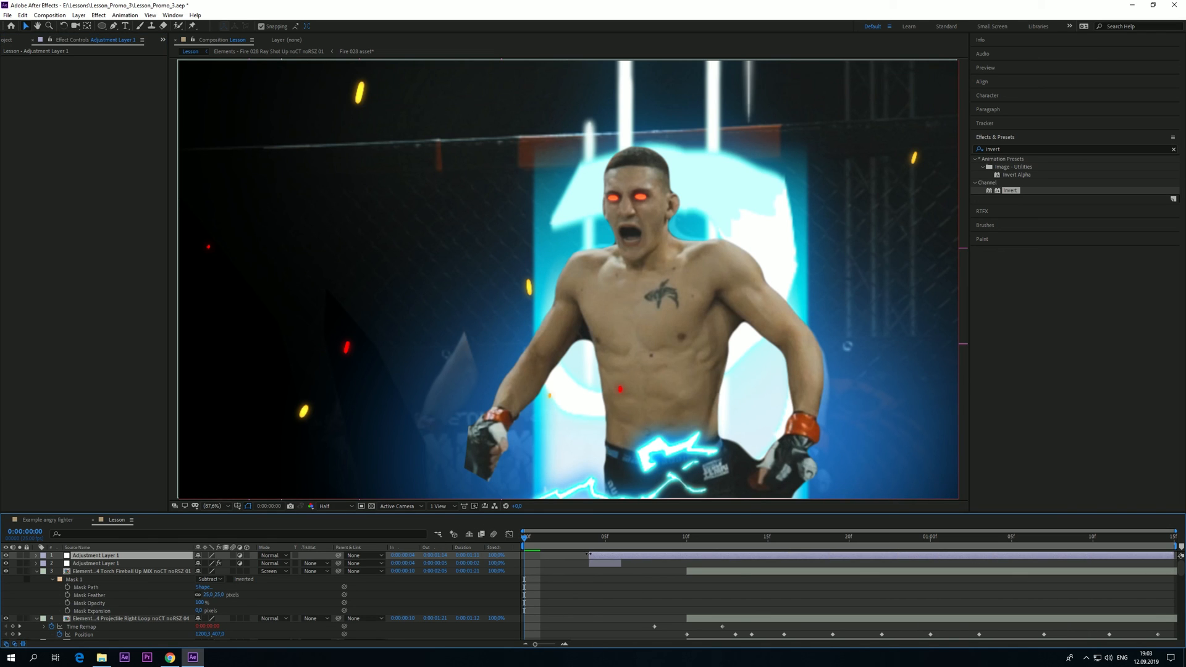
{"action": "left_click_drag", "start_coordinate": [589, 556], "coordinate": [525, 555]}
Apply Directional Blur to the full-length adjustment layer with a Blur Length of 10 and play back the result
{"action": "left_click", "coordinate": [999, 151]}
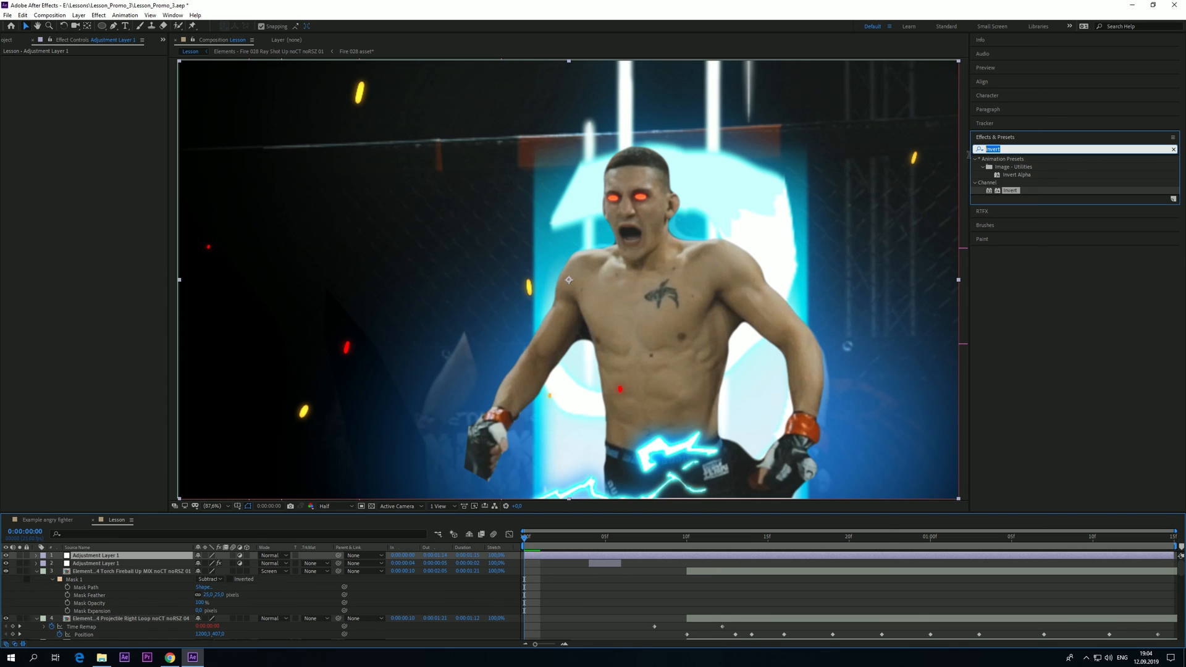
{"action": "type", "text": "dir"}
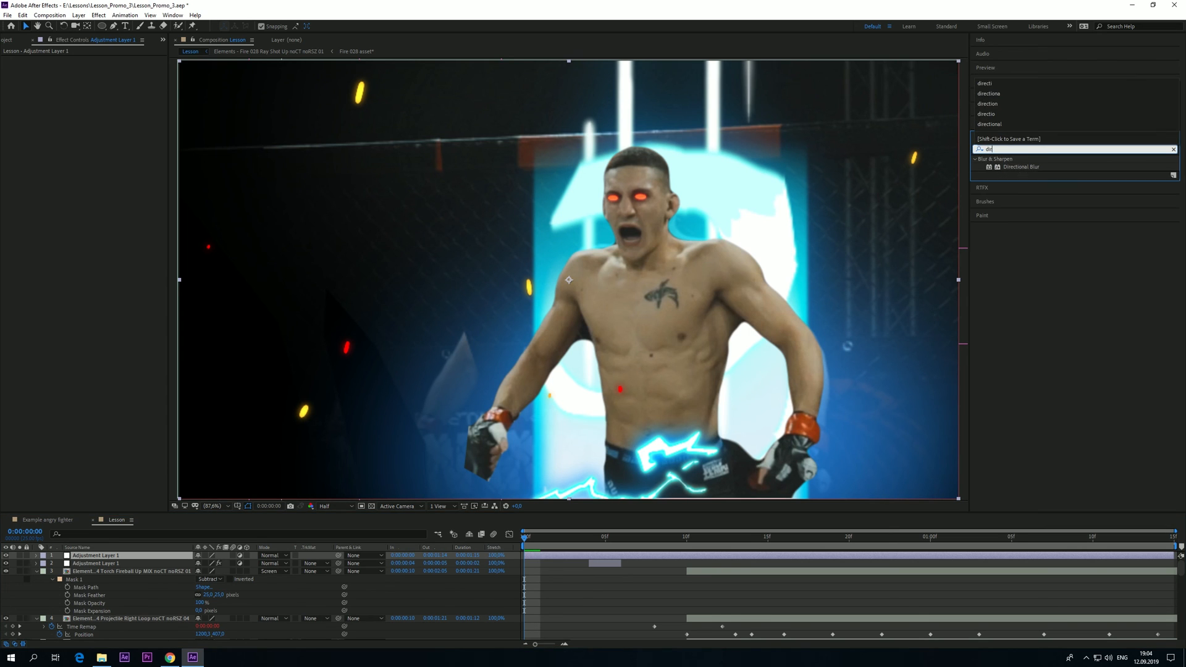
{"action": "type", "text": "ectional"}
{"action": "left_click_drag", "start_coordinate": [1011, 170], "coordinate": [546, 557]}
{"action": "left_click_drag", "start_coordinate": [95, 93], "coordinate": [103, 93]}
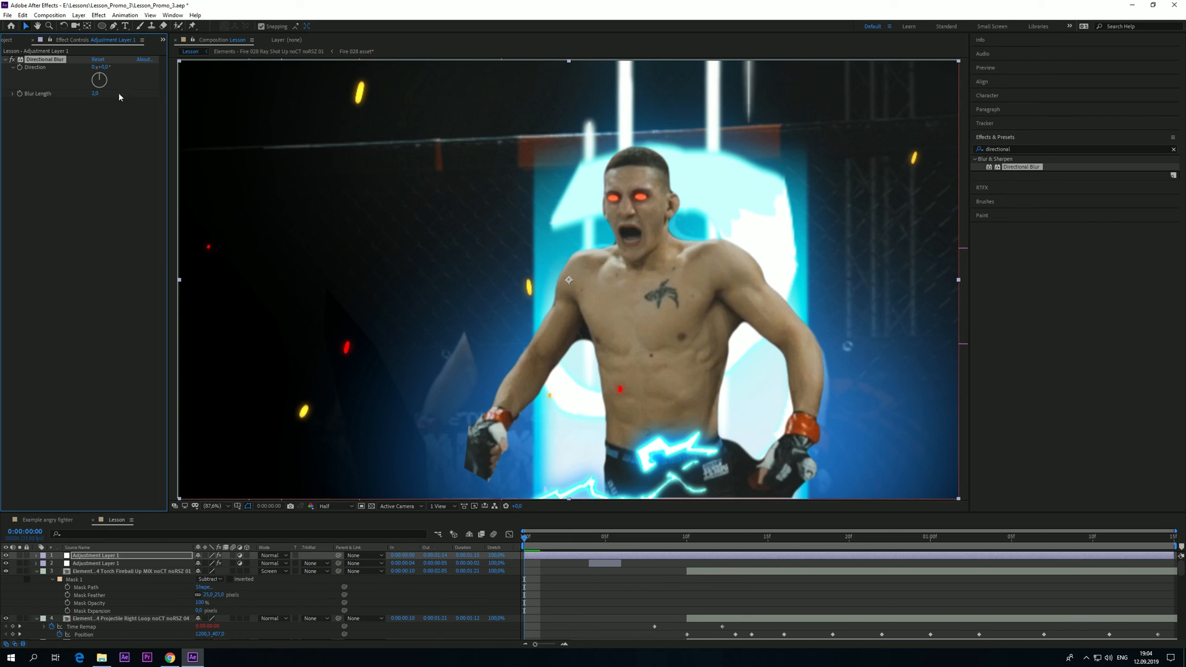
{"action": "left_click", "coordinate": [95, 94]}
{"action": "type", "text": "10"}
{"action": "left_click", "coordinate": [104, 113]}
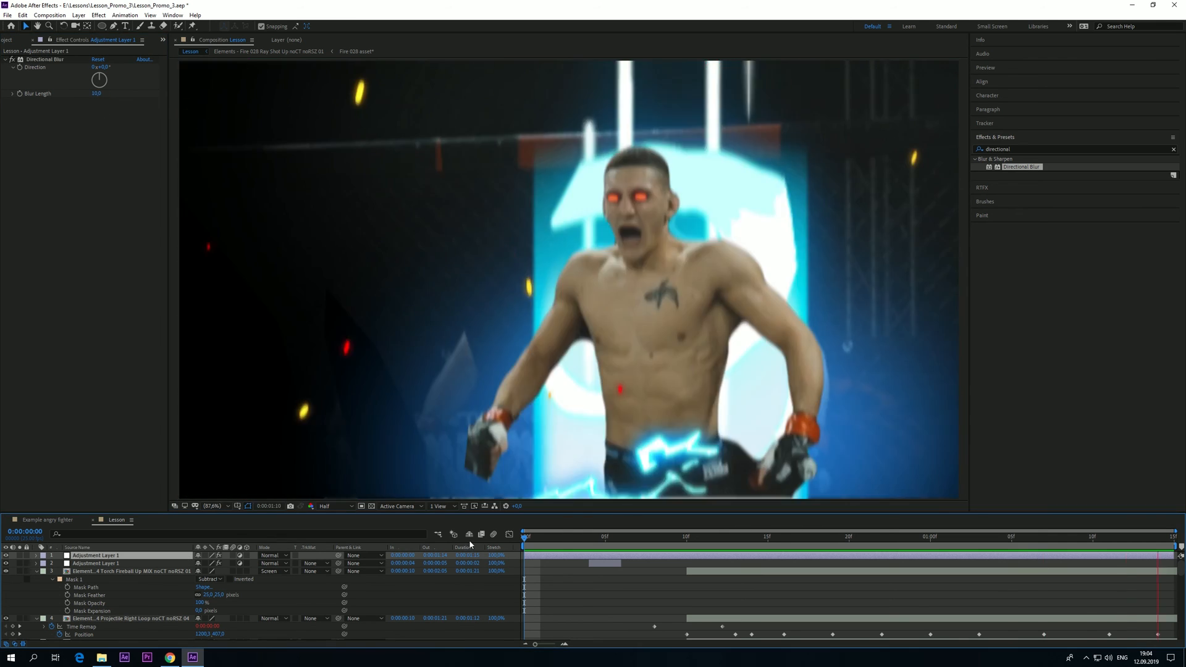
{"action": "key", "text": "space"}
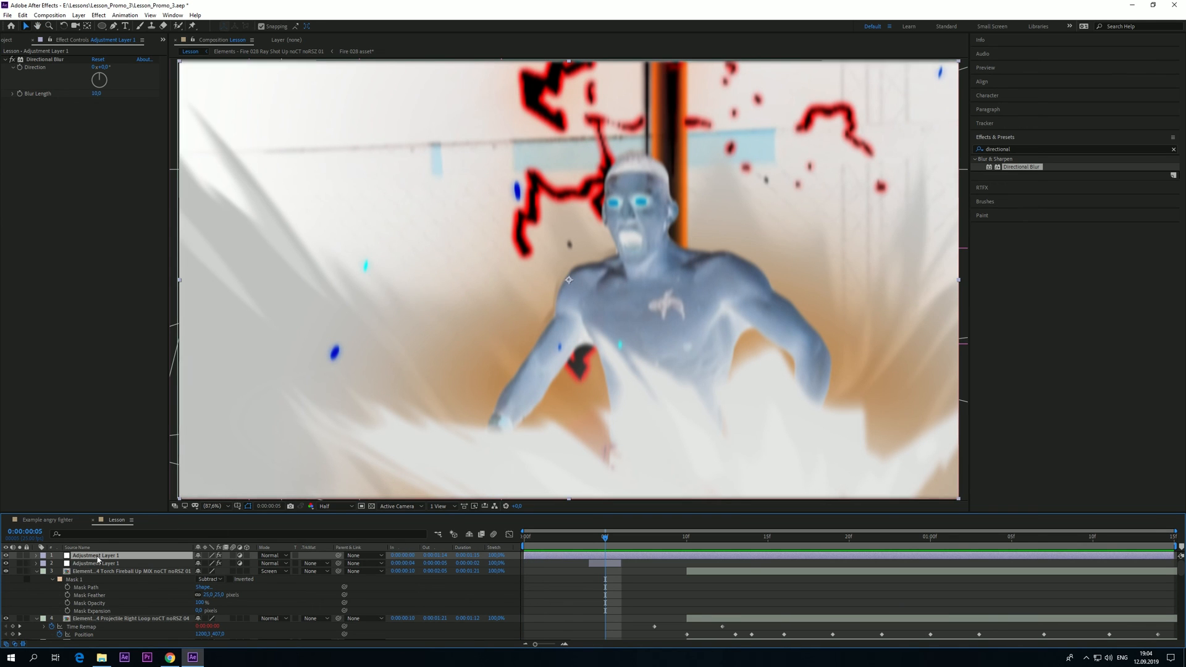
Duplicate the Directional Blur adjustment layer and remove the blur effect from the copy
{"action": "key", "text": "ctrl+d"}
{"action": "left_click", "coordinate": [38, 59]}
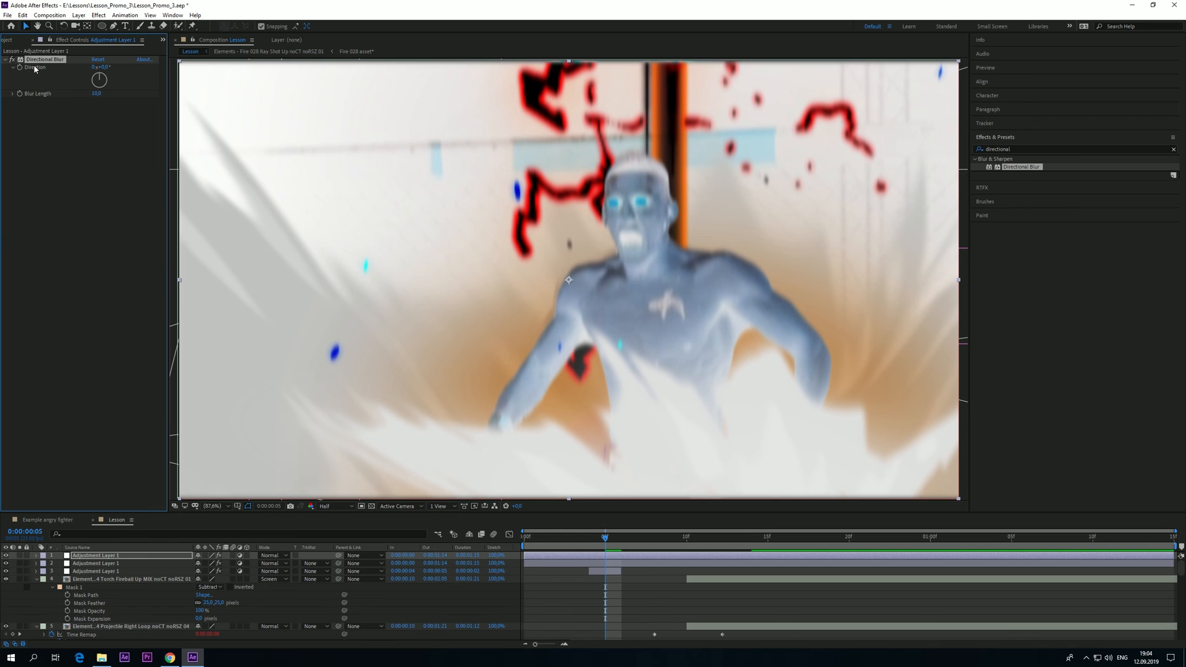
{"action": "key", "text": "Delete"}
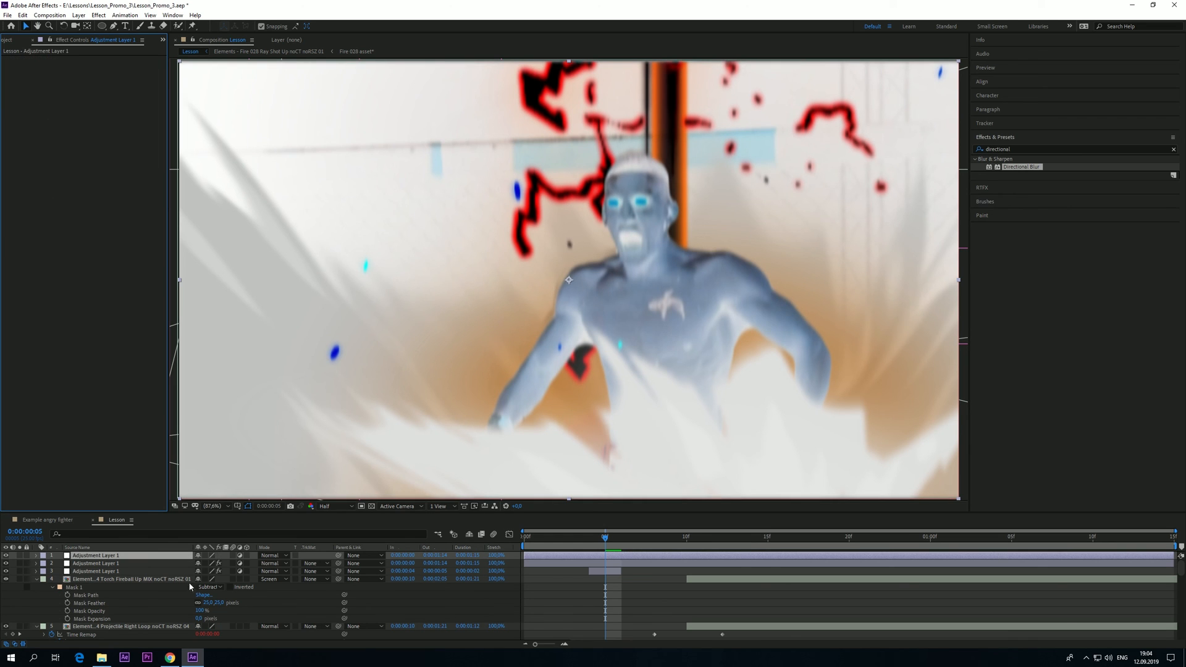
Go to frame 3 and apply the Transform effect to the topmost adjustment layer
{"action": "key", "text": "Page_Up"}
{"action": "key", "text": "Page_Up"}
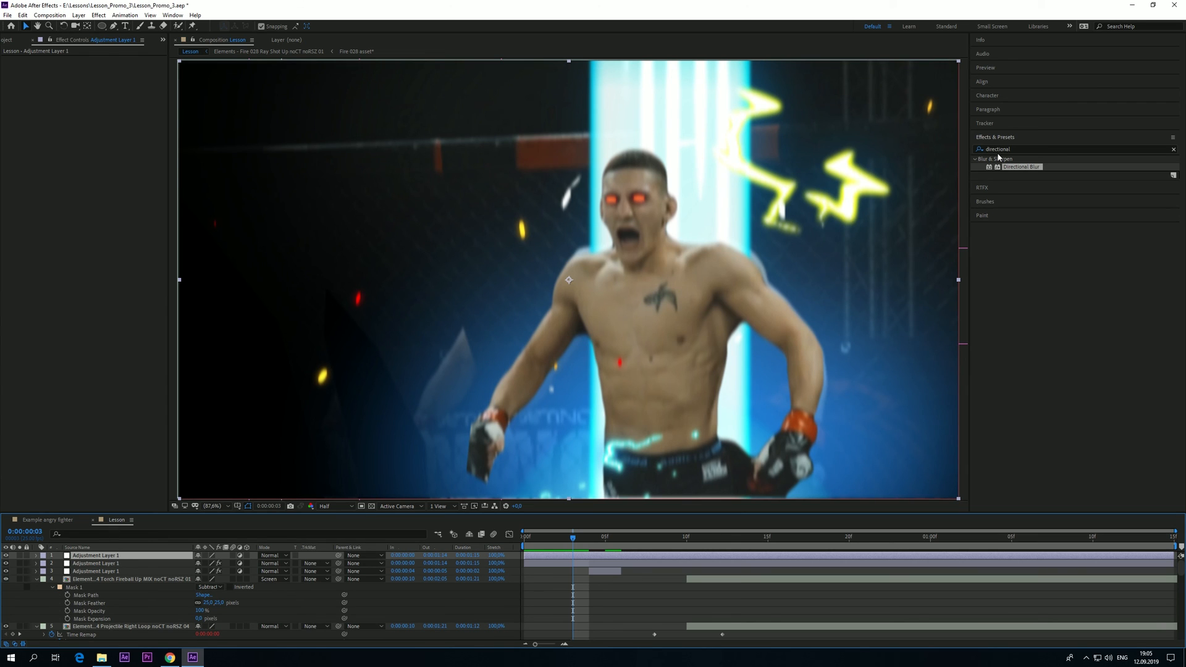
{"action": "left_click", "coordinate": [1035, 149]}
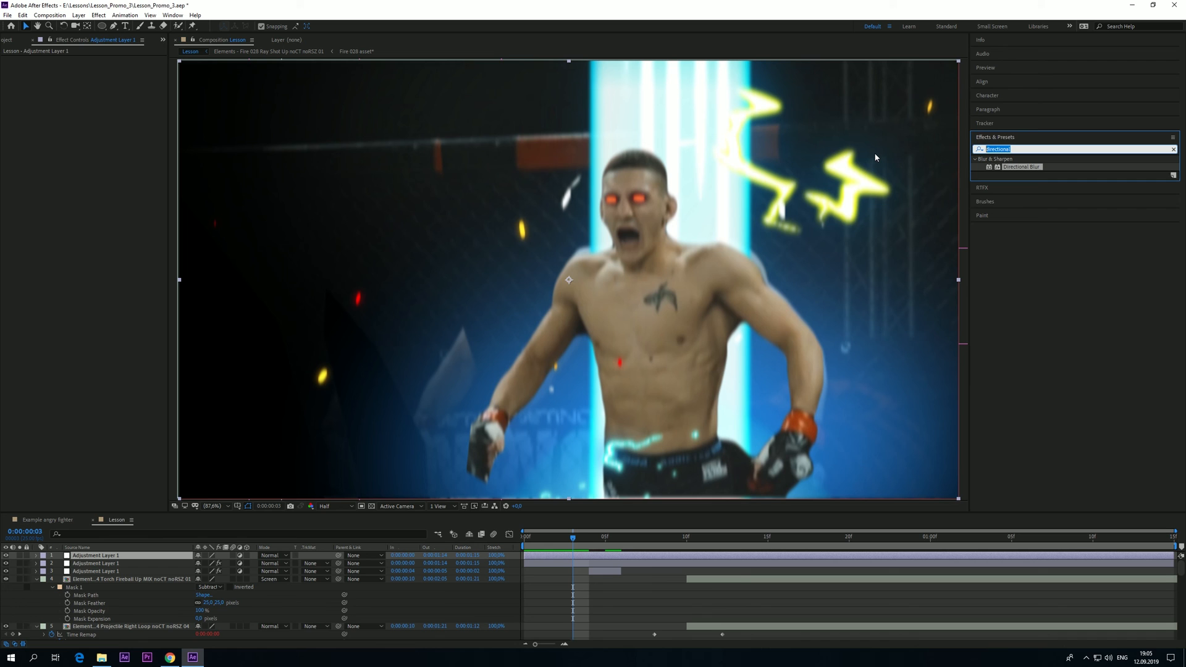
{"action": "type", "text": "tran"}
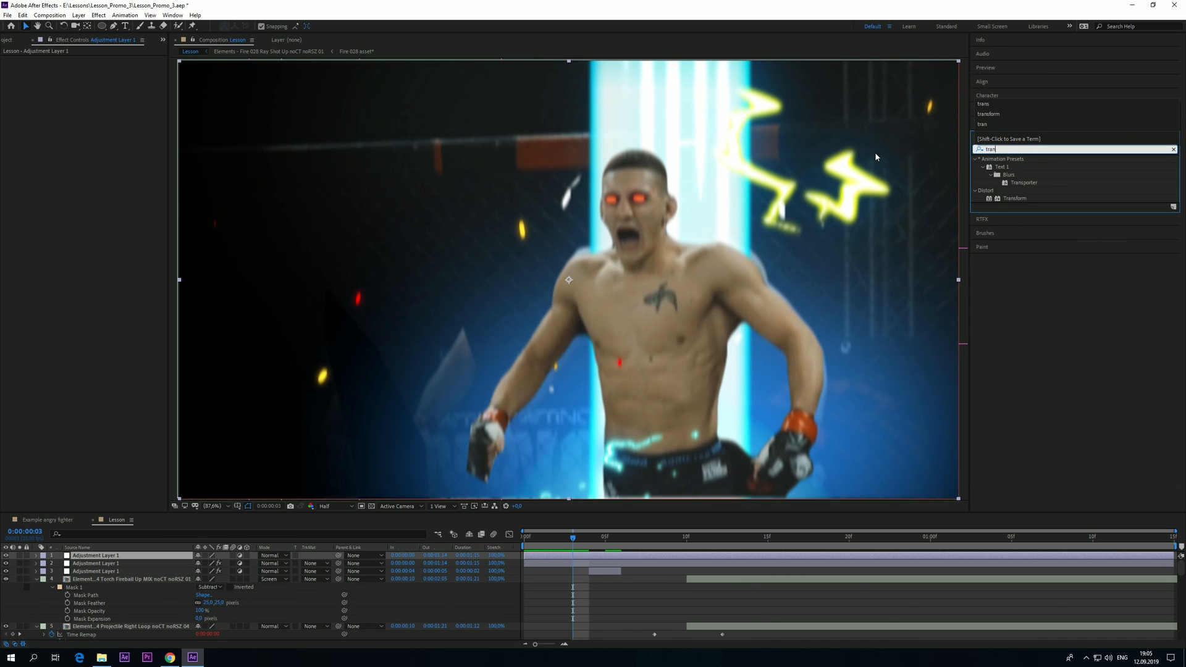
{"action": "left_click_drag", "start_coordinate": [1004, 199], "coordinate": [110, 557]}
{"action": "left_click", "coordinate": [1072, 152]}
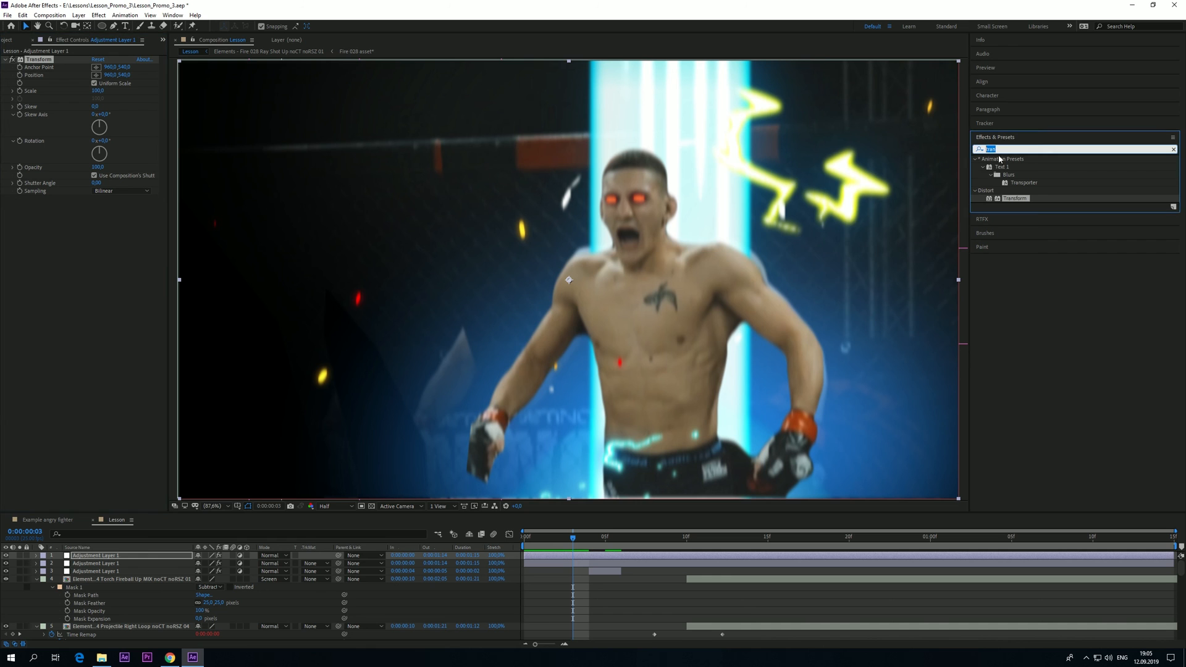
Apply a Slider Control to the topmost adjustment layer and place it above the Transform effect
{"action": "type", "text": "slider"}
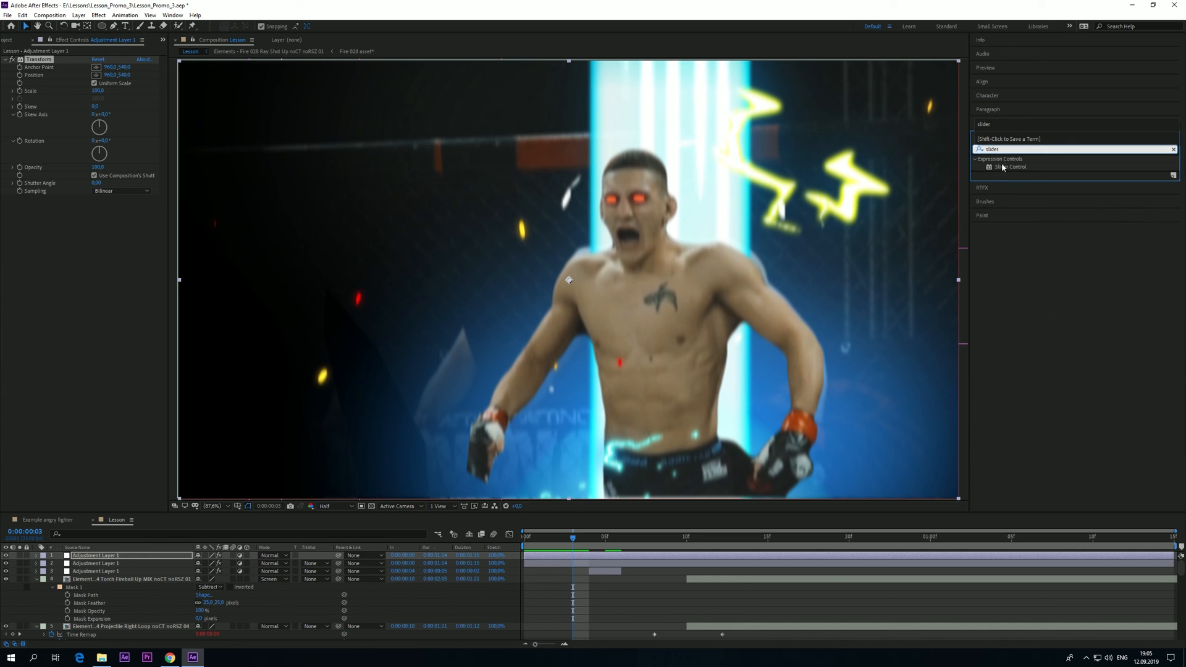
{"action": "left_click_drag", "start_coordinate": [1002, 166], "coordinate": [99, 556]}
{"action": "left_click_drag", "start_coordinate": [34, 201], "coordinate": [34, 65]}
{"action": "left_click", "coordinate": [45, 74]}
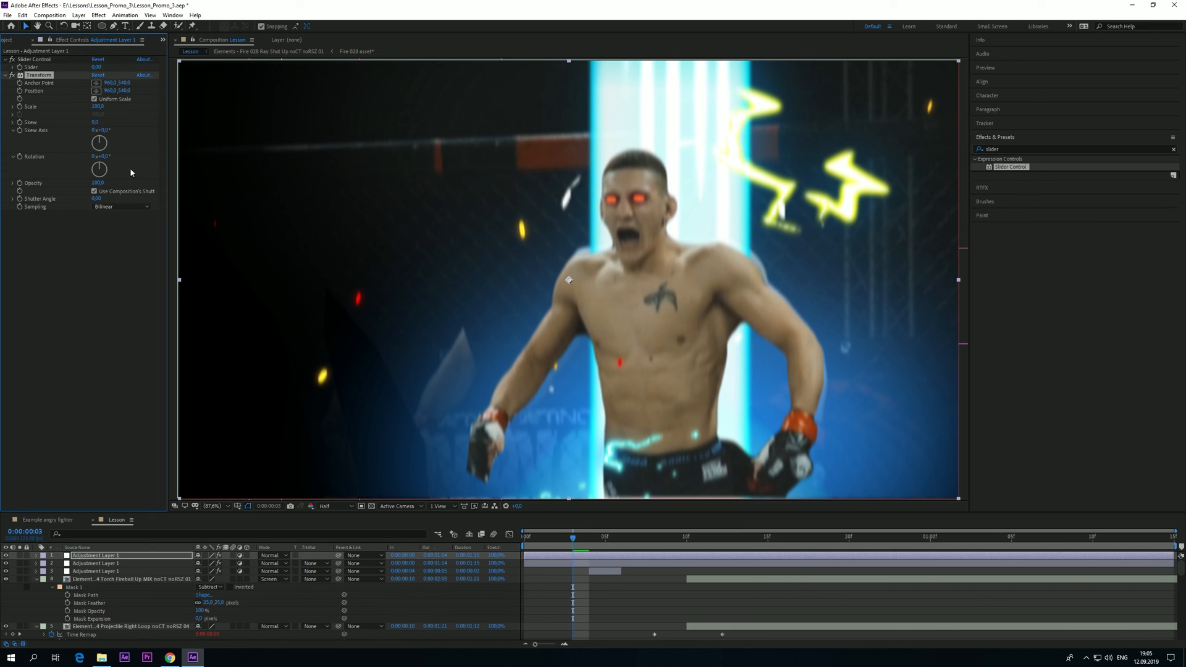
Add a wiggle() expression without arguments to the Transform effect's Position on the topmost adjustment layer
{"action": "left_click", "coordinate": [20, 91], "text": "alt"}
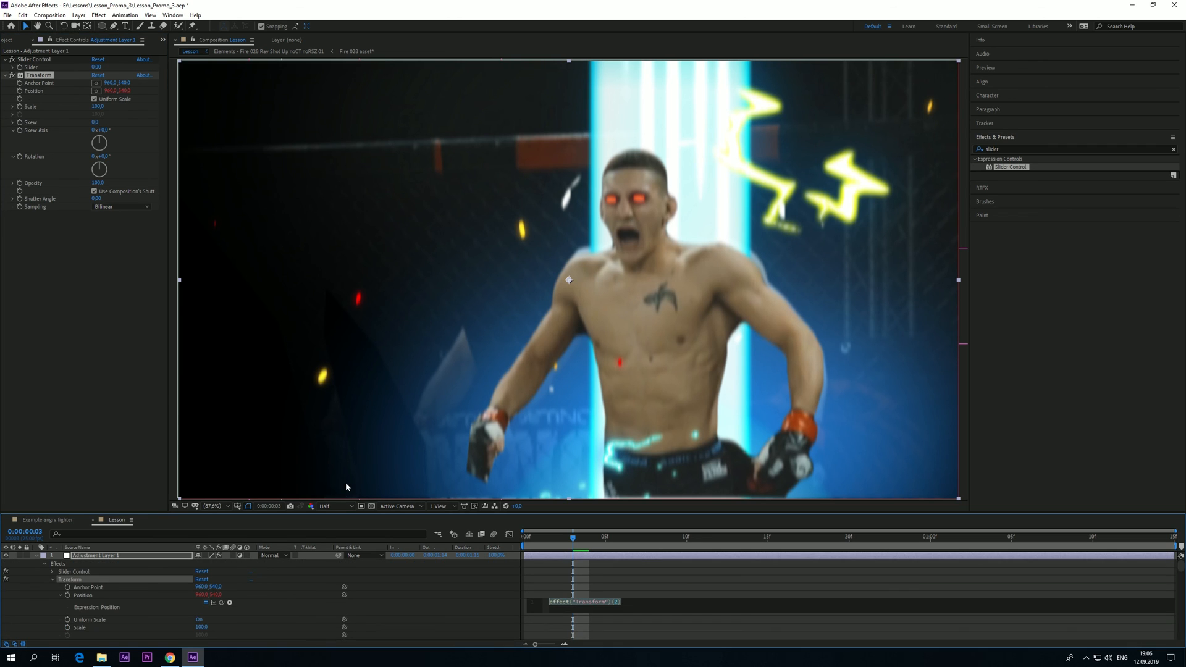
{"action": "type", "text": "w"}
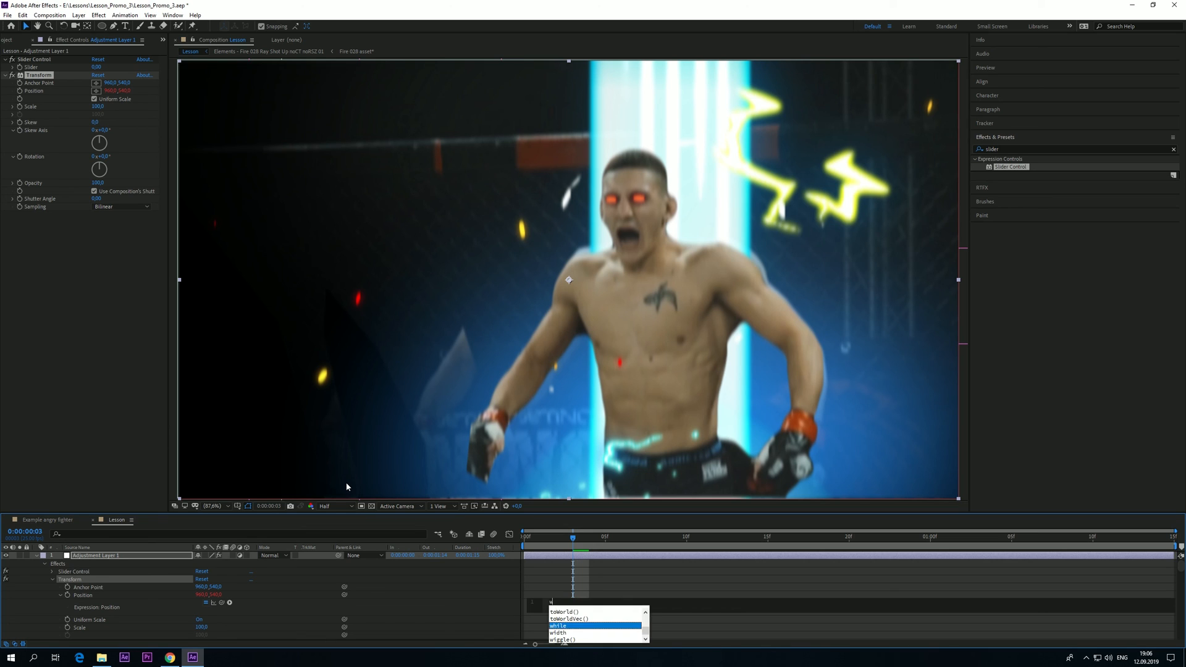
{"action": "type", "text": "iggl"}
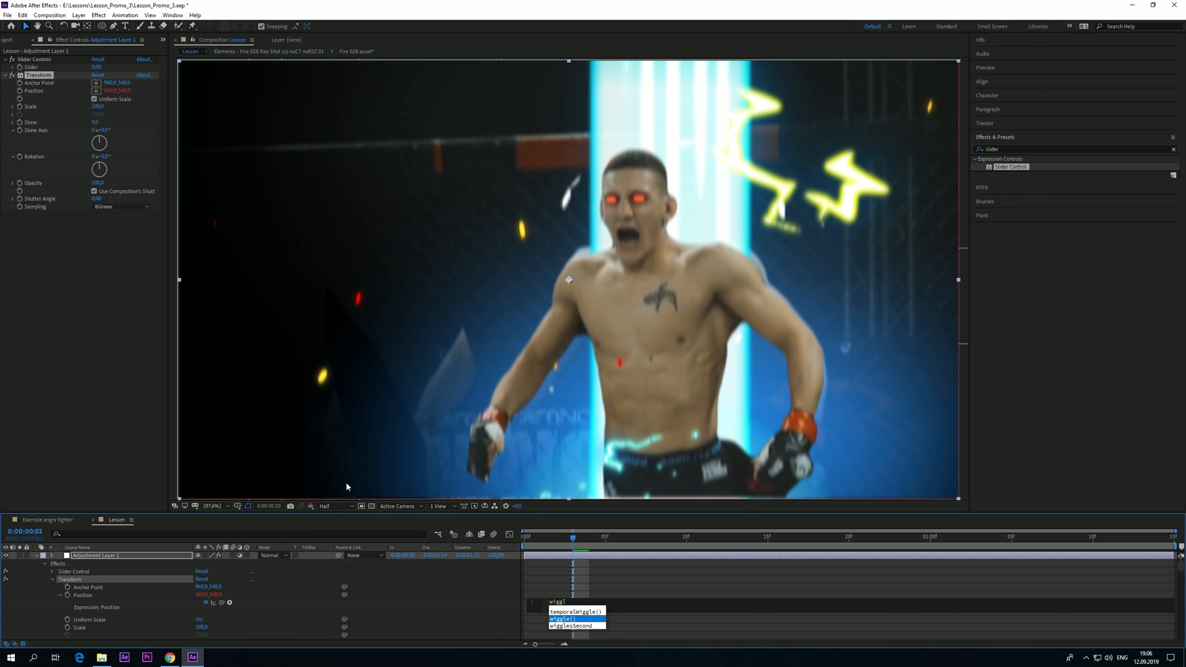
{"action": "type", "text": "e"}
{"action": "key", "text": "Return"}
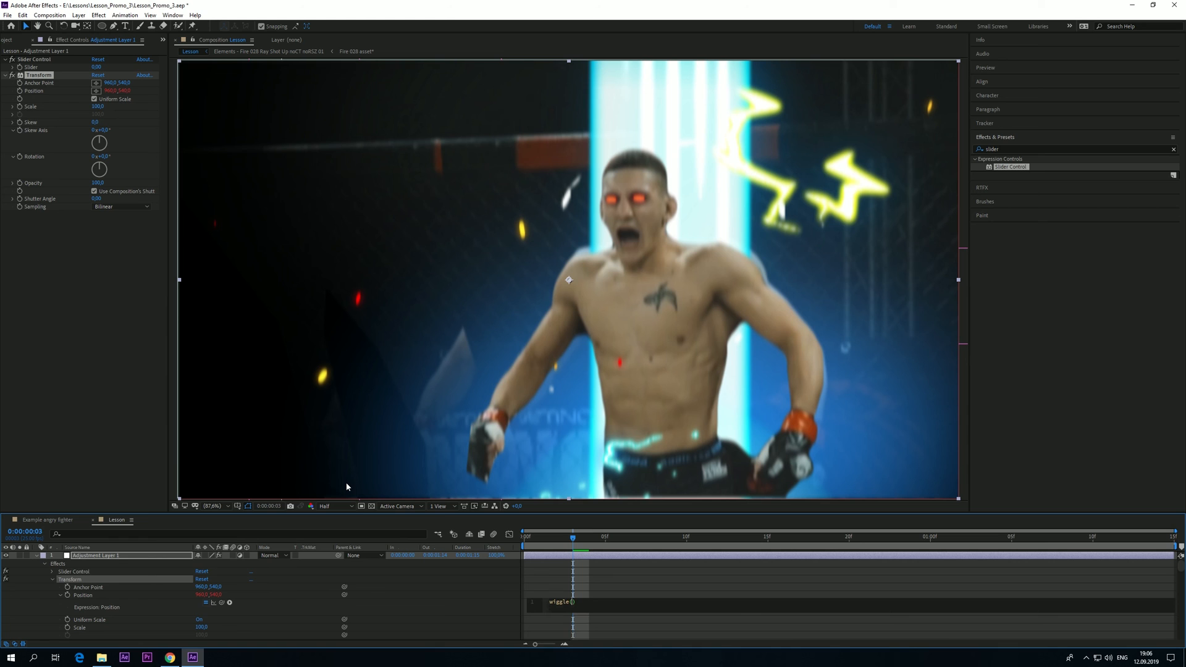
{"action": "left_click", "coordinate": [448, 618]}
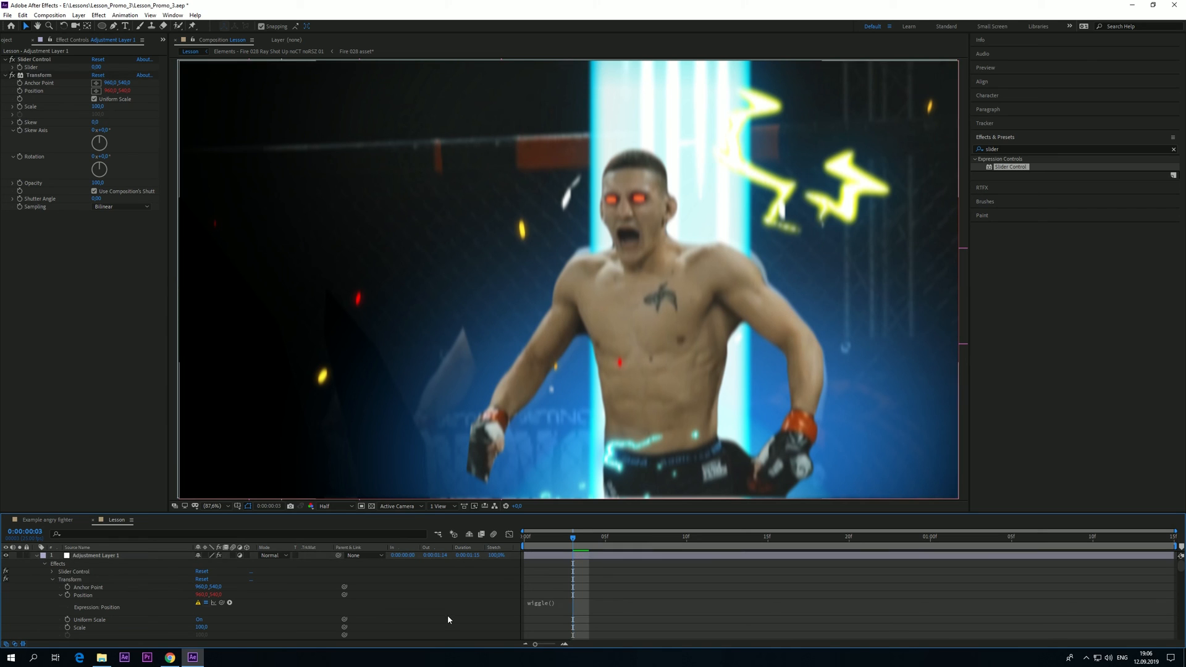
Duplicate the Slider Control effect on the topmost adjustment layer
{"action": "left_click", "coordinate": [35, 61]}
{"action": "key", "text": "ctrl+d"}
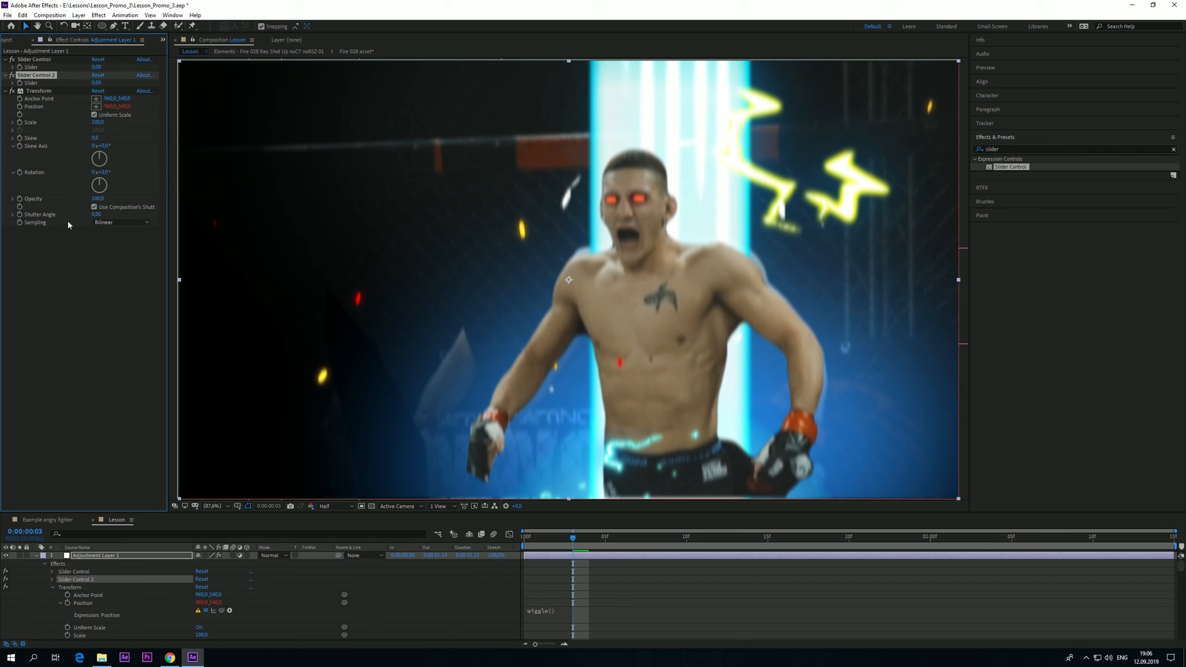
{"action": "left_click", "coordinate": [73, 278]}
Rename the first Slider Control as Freq and the second as Amp
{"action": "left_click", "coordinate": [35, 59]}
{"action": "left_click", "coordinate": [29, 54]}
{"action": "left_click", "coordinate": [32, 59]}
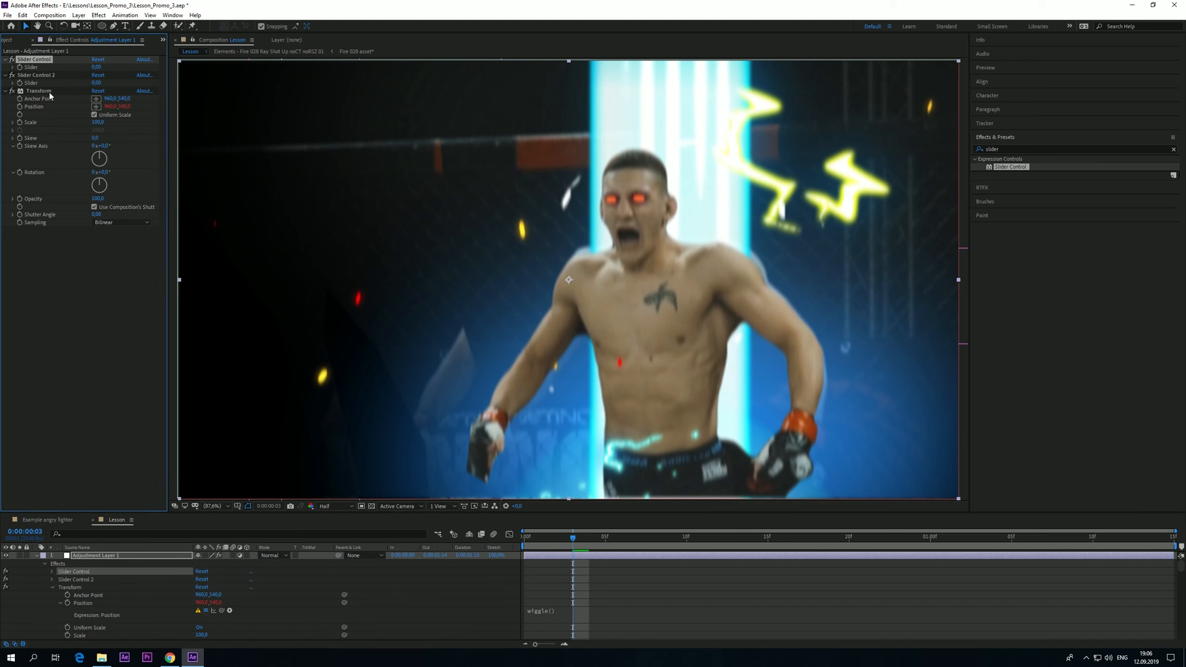
{"action": "key", "text": "Return"}
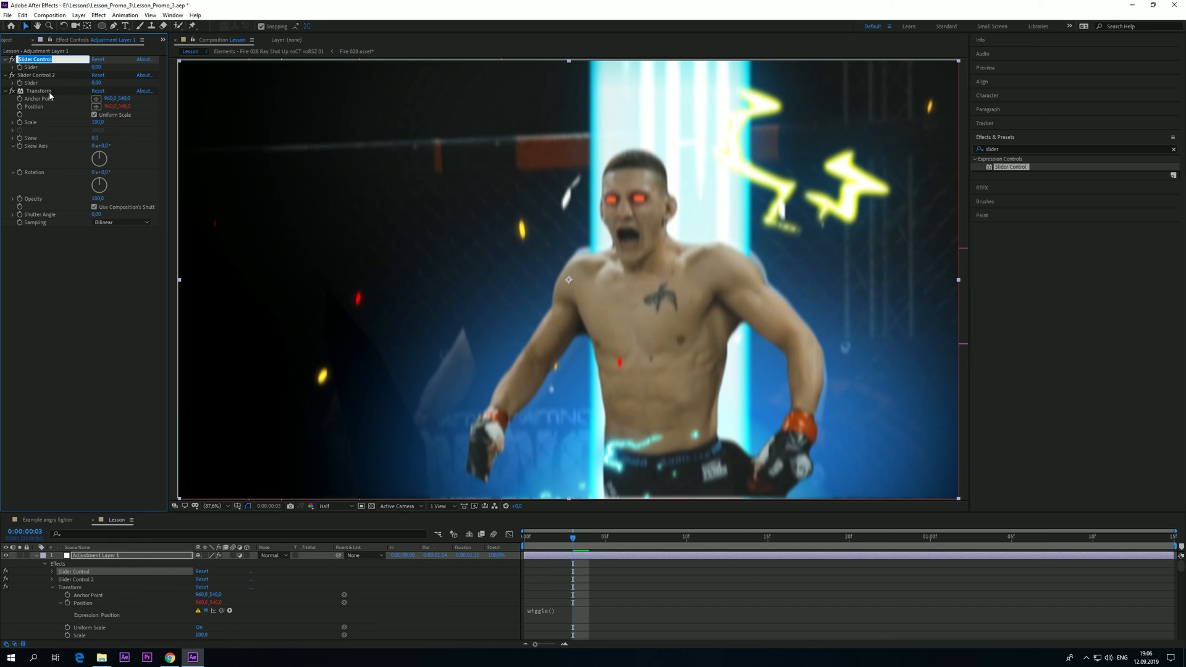
{"action": "type", "text": "F"}
{"action": "key", "text": "Return"}
{"action": "left_click", "coordinate": [47, 75]}
{"action": "key", "text": "Return"}
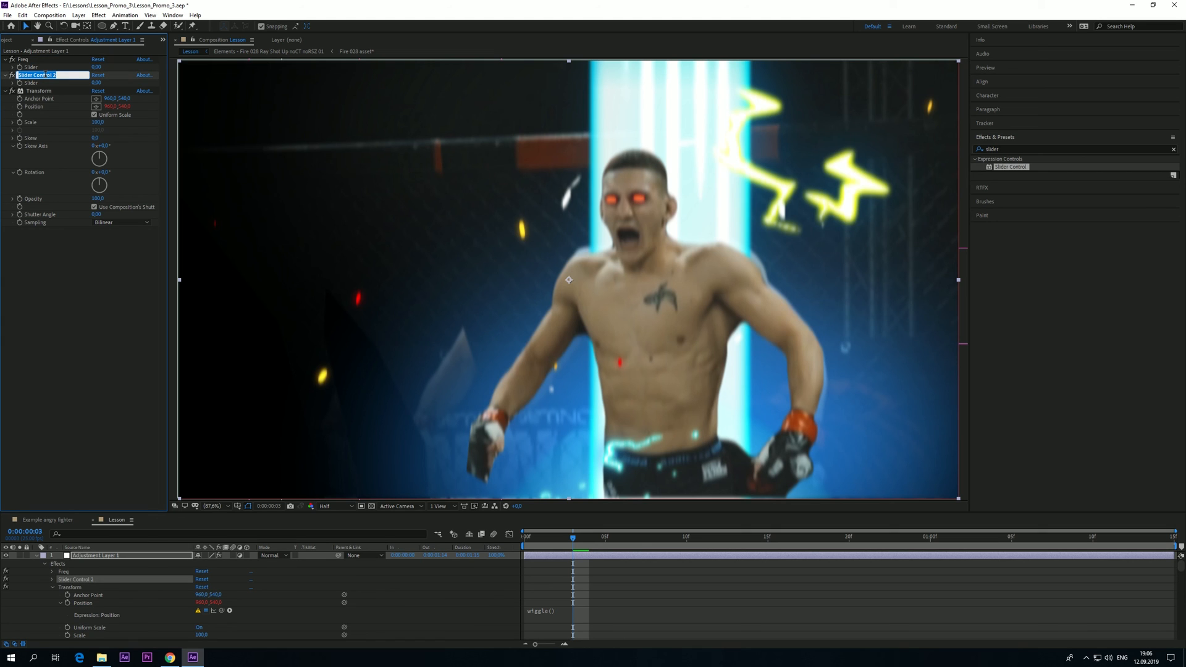
{"action": "type", "text": "Amp"}
{"action": "key", "text": "Return"}
Link the wiggle expression's two arguments to the Freq and Amp sliders, separated by a comma
{"action": "left_click", "coordinate": [543, 610]}
{"action": "left_click", "coordinate": [574, 610]}
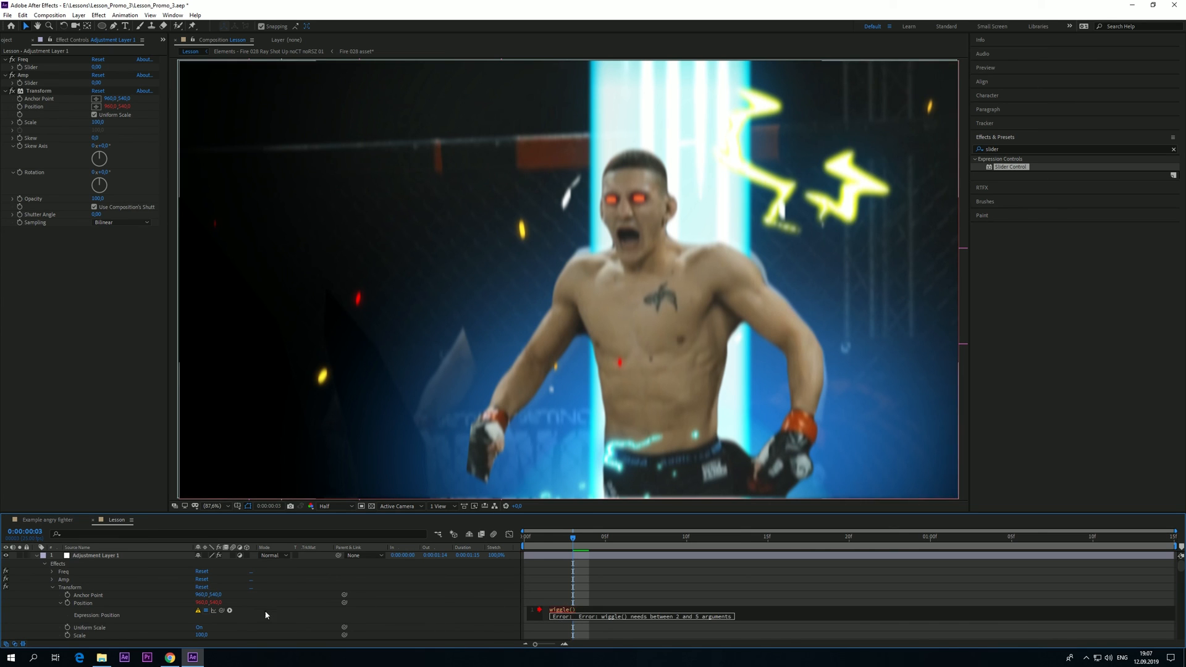
{"action": "left_click_drag", "start_coordinate": [223, 611], "coordinate": [30, 67]}
{"action": "left_click_drag", "start_coordinate": [222, 611], "coordinate": [34, 86]}
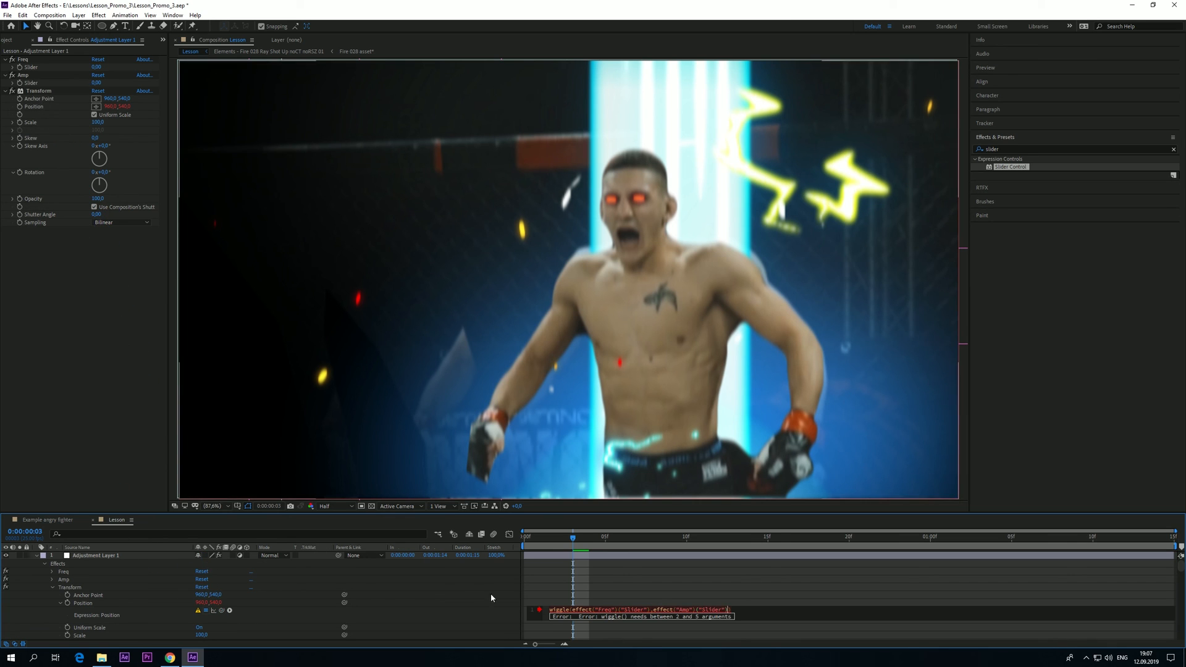
{"action": "left_click", "coordinate": [529, 605]}
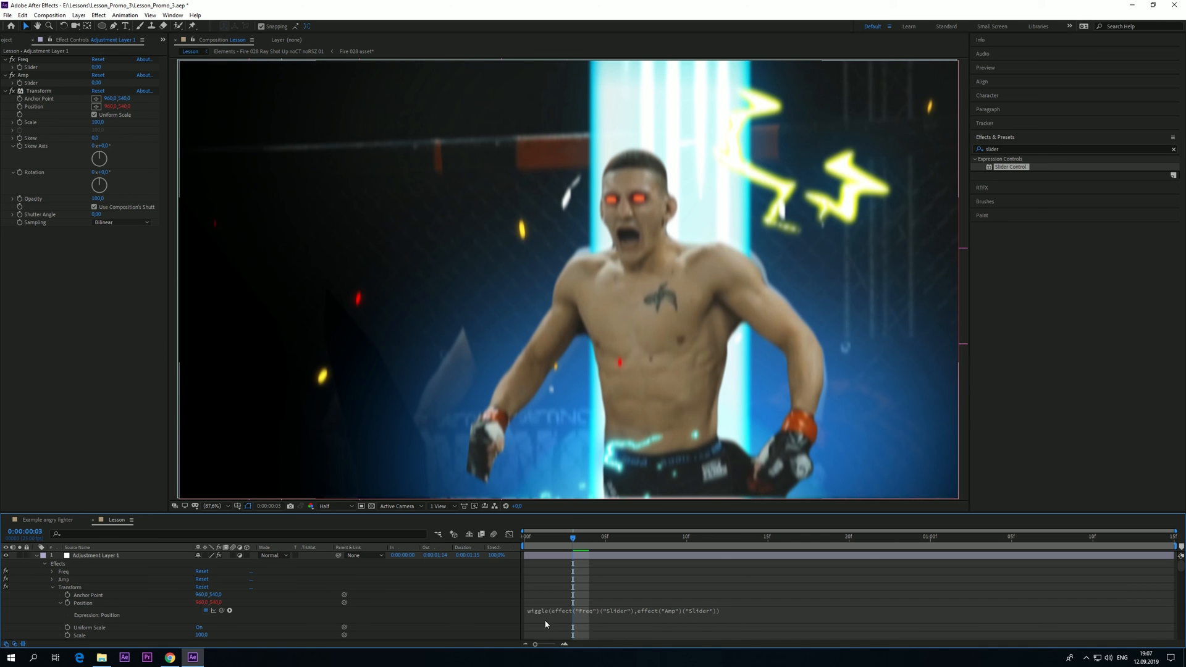
Go to frame 0 and set starting keyframes for the Freq and Amp sliders at 0
{"action": "left_click_drag", "start_coordinate": [558, 536], "coordinate": [502, 540]}
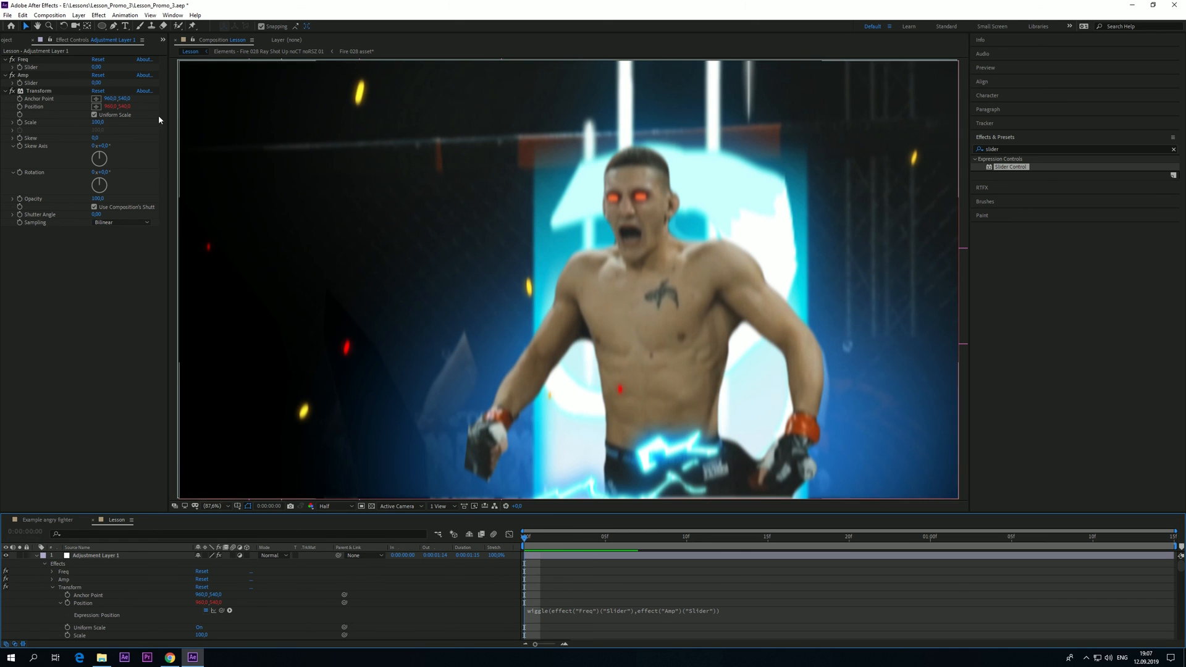
{"action": "left_click", "coordinate": [23, 59]}
{"action": "left_click", "coordinate": [23, 75]}
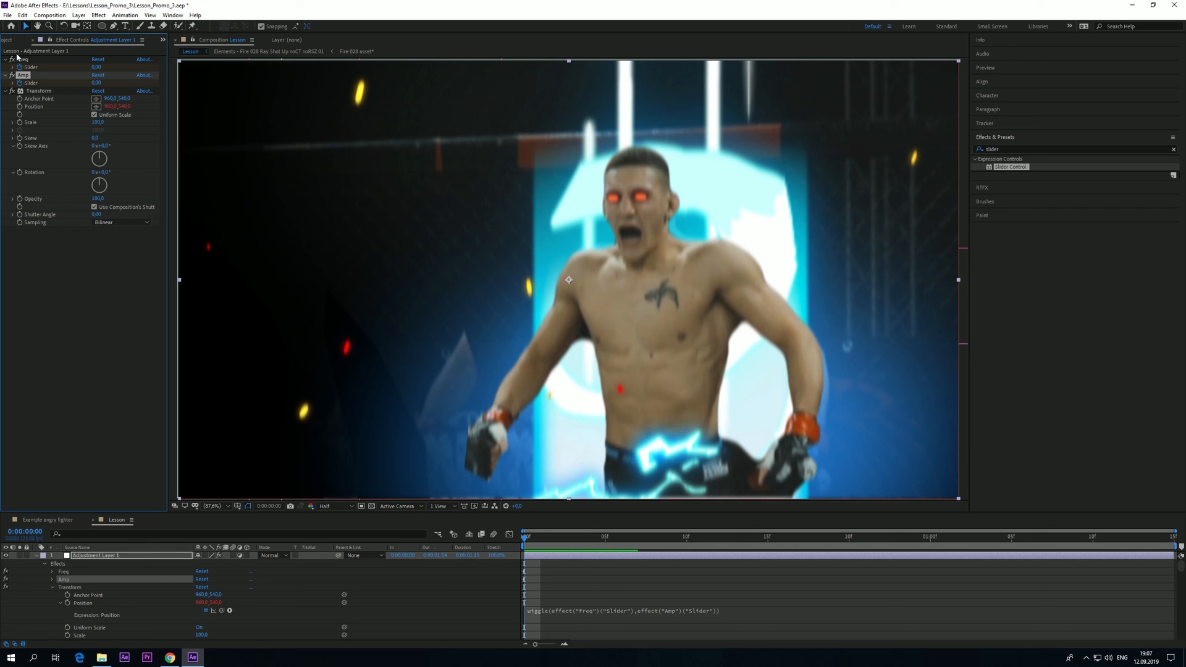
At frame 5, set the Freq slider to 10 and the Amp slider to 20
{"action": "left_click_drag", "start_coordinate": [535, 543], "coordinate": [606, 548]}
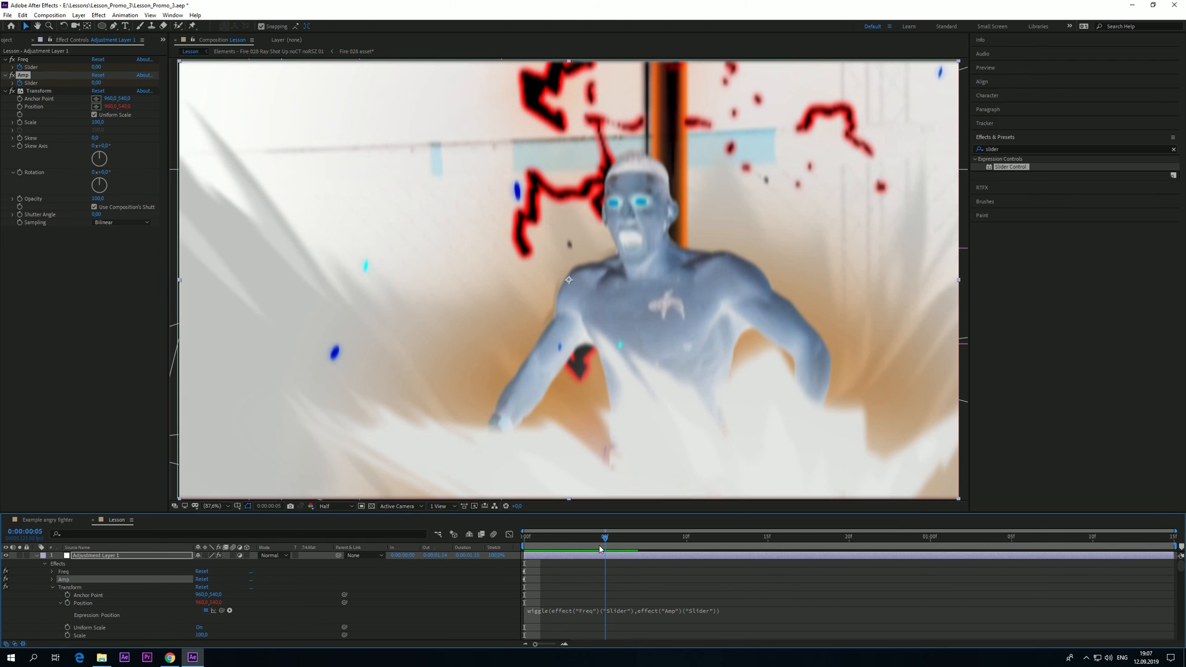
{"action": "left_click", "coordinate": [96, 67]}
{"action": "type", "text": "10"}
{"action": "key", "text": "Return"}
{"action": "left_click", "coordinate": [96, 82]}
{"action": "type", "text": "20"}
{"action": "key", "text": "Return"}
Play back the composition to review the wiggle shake
{"action": "key", "text": "space"}
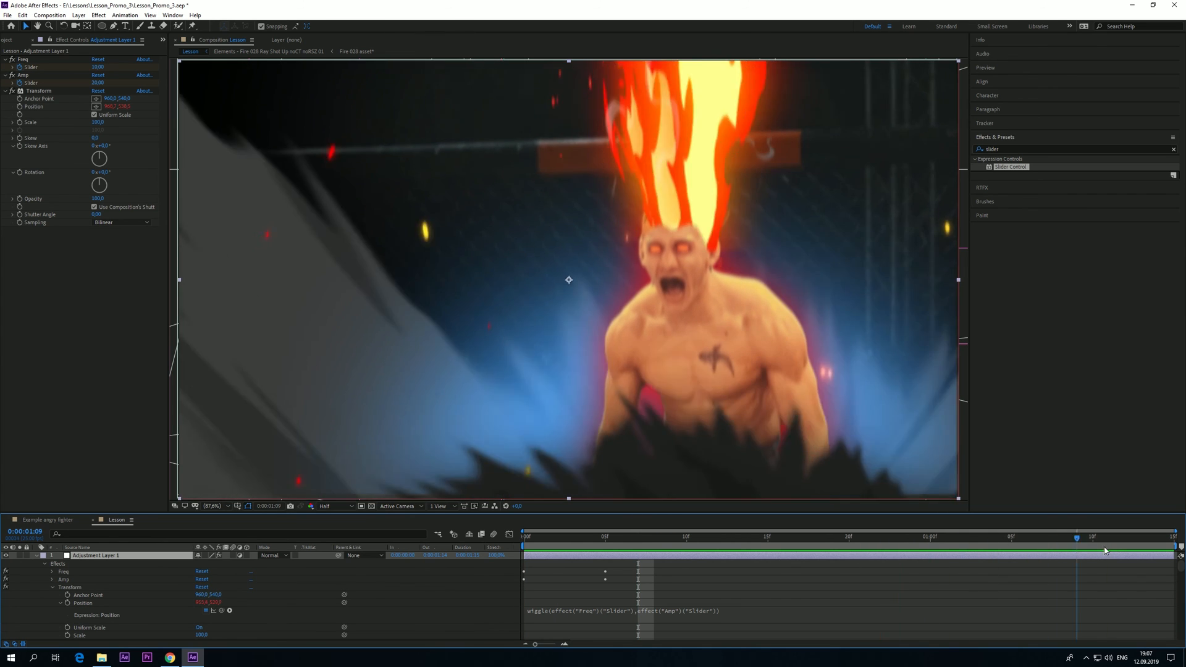
{"action": "key", "text": "space"}
{"action": "mouse_move", "coordinate": [1084, 555]}
{"action": "left_mouse_down"}
{"action": "mouse_move", "coordinate": [1155, 559]}
{"action": "mouse_move", "coordinate": [1079, 564]}
{"action": "mouse_move", "coordinate": [1103, 562]}
{"action": "left_mouse_up"}
{"action": "key", "text": "space"}
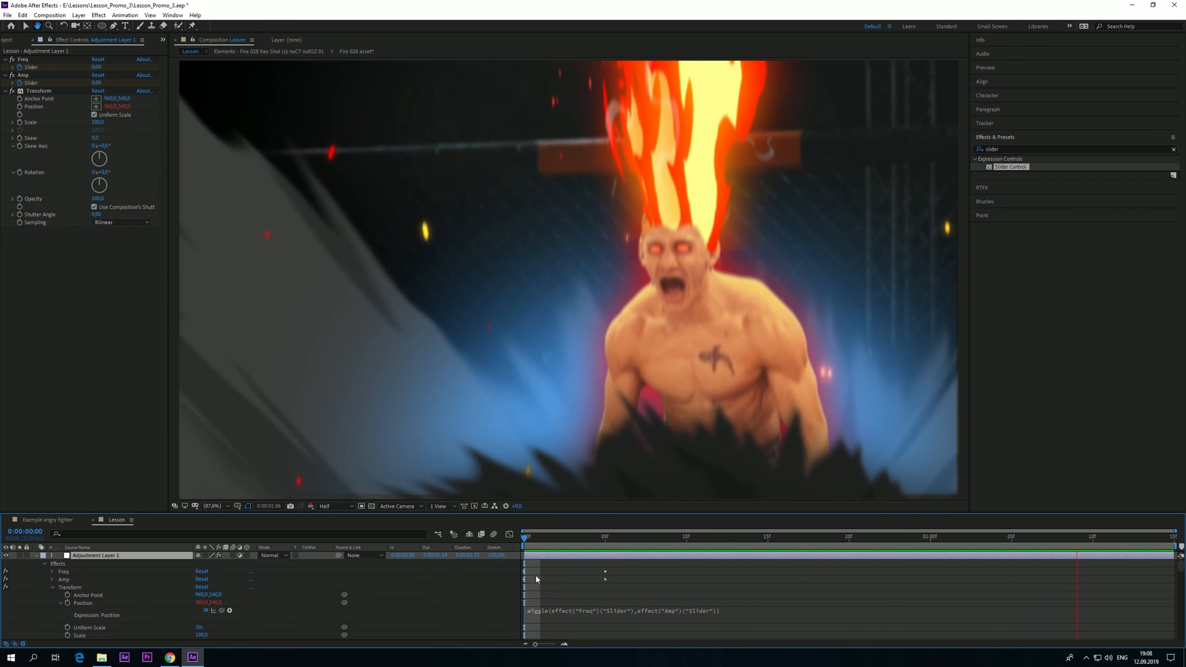
{"action": "key", "text": "space"}
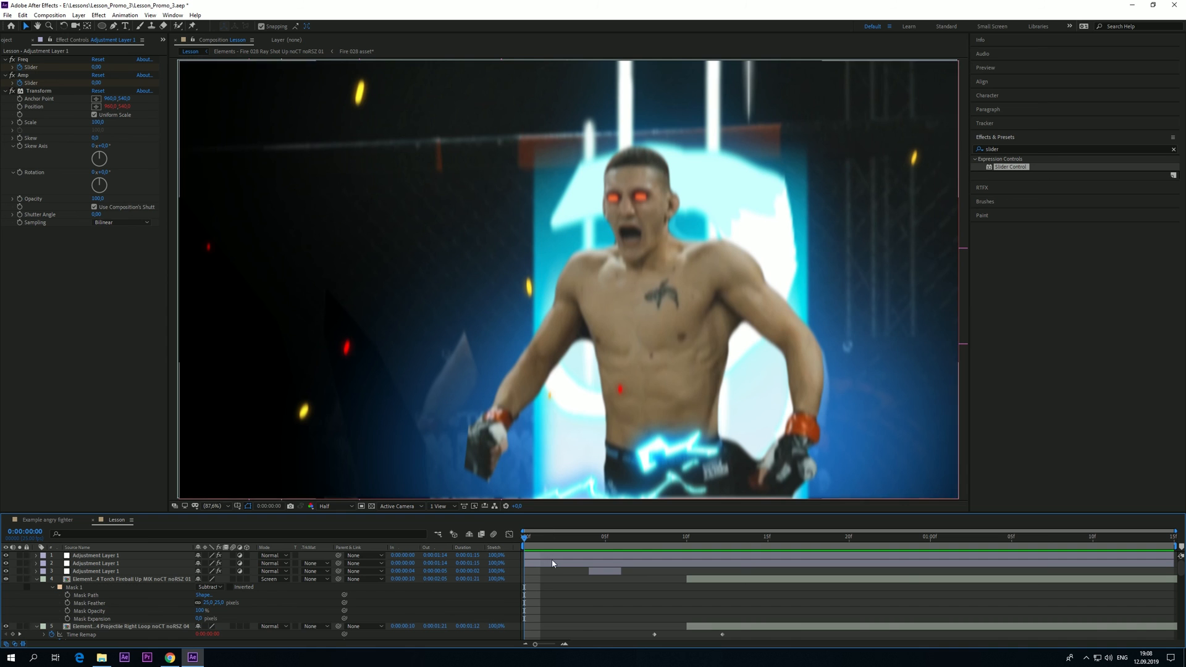
Go to frame 7 and add the V02 Fire 047 Up transition from the RTFX Fire transitions above all layers
{"action": "left_click_drag", "start_coordinate": [540, 536], "coordinate": [639, 556]}
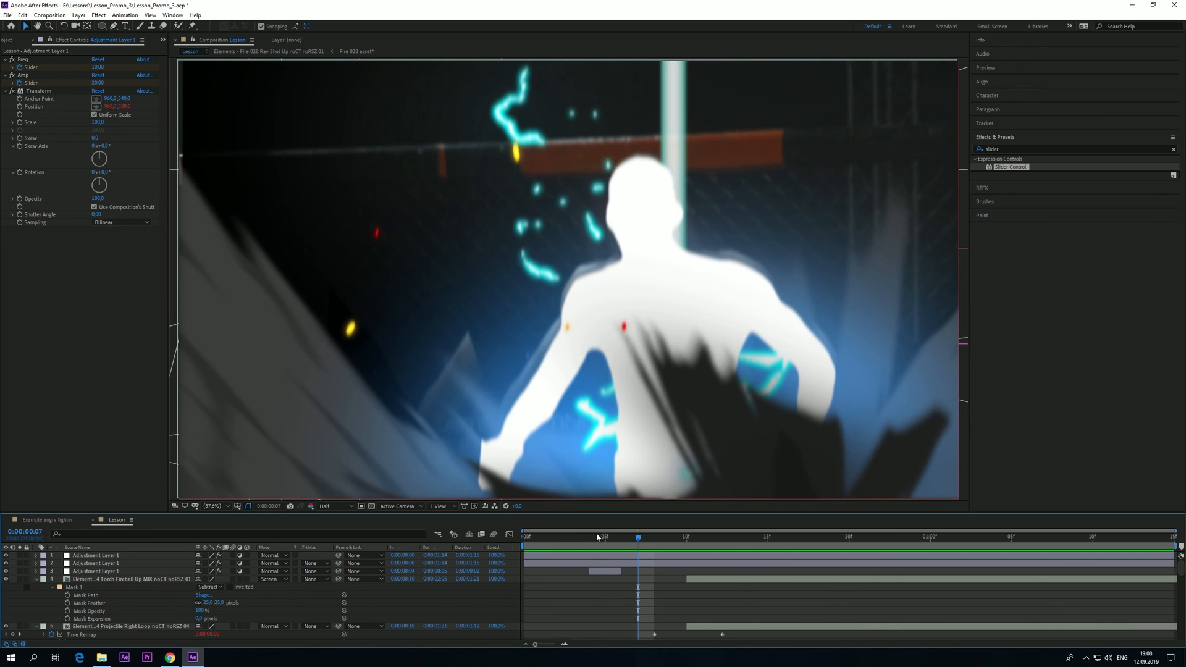
{"action": "left_click", "coordinate": [991, 187]}
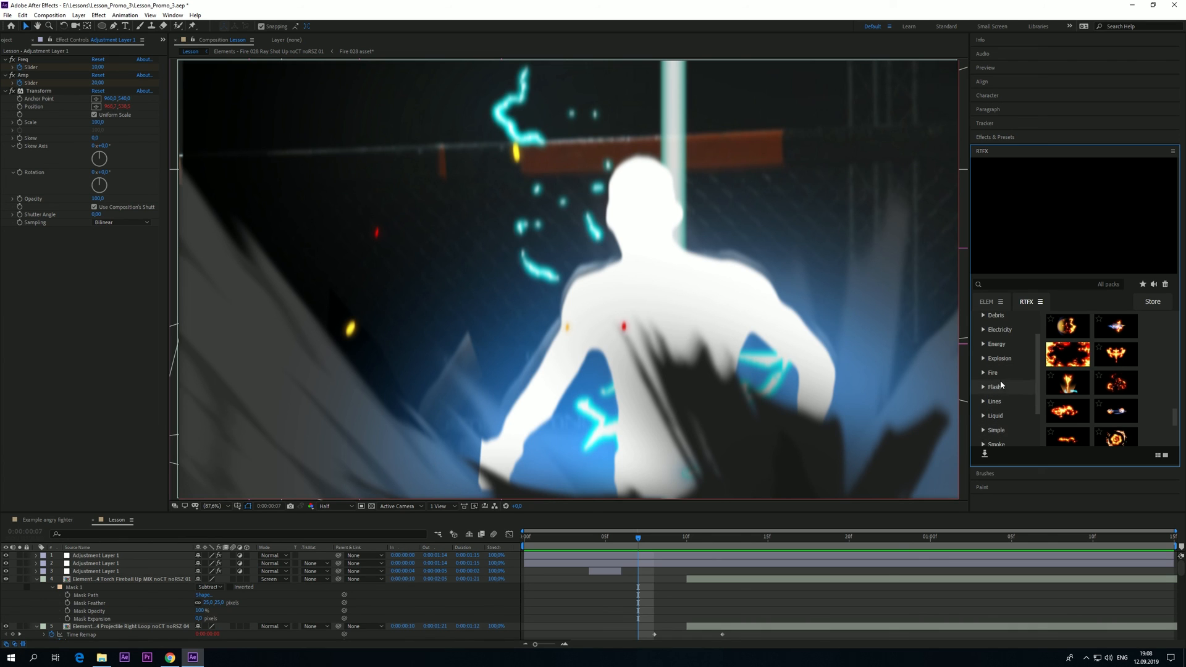
{"action": "scroll", "coordinate": [981, 354], "scroll_direction": "up", "scroll_amount": 5}
{"action": "left_click", "coordinate": [979, 318]}
{"action": "left_click", "coordinate": [1005, 333]}
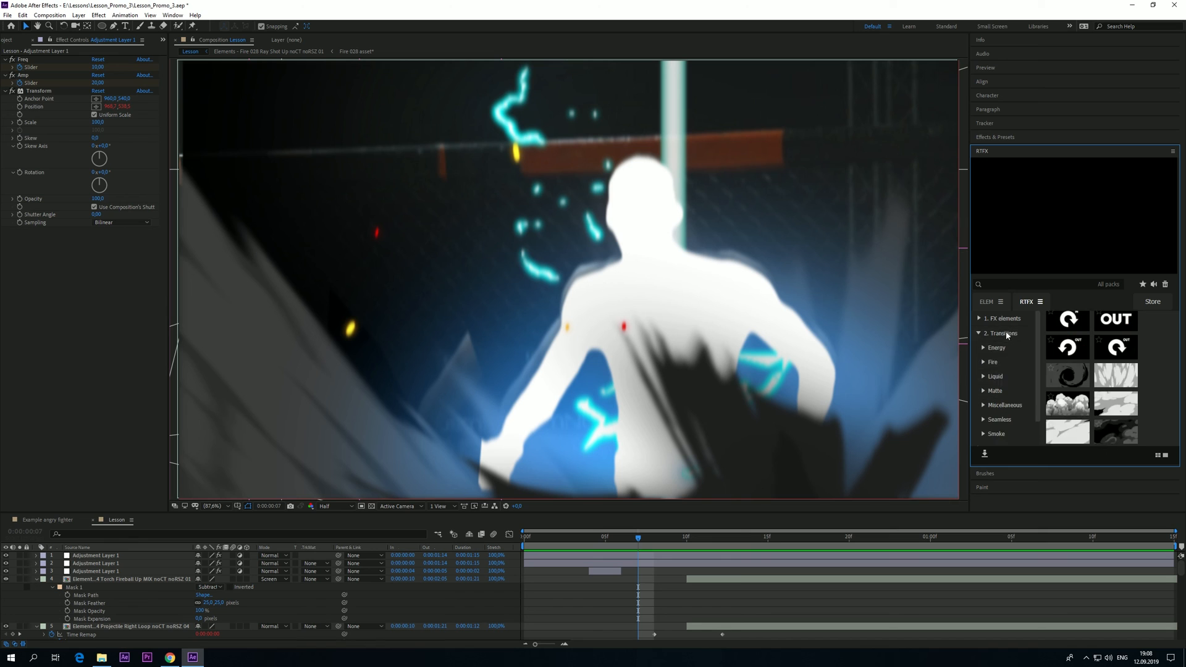
{"action": "left_click", "coordinate": [1002, 365]}
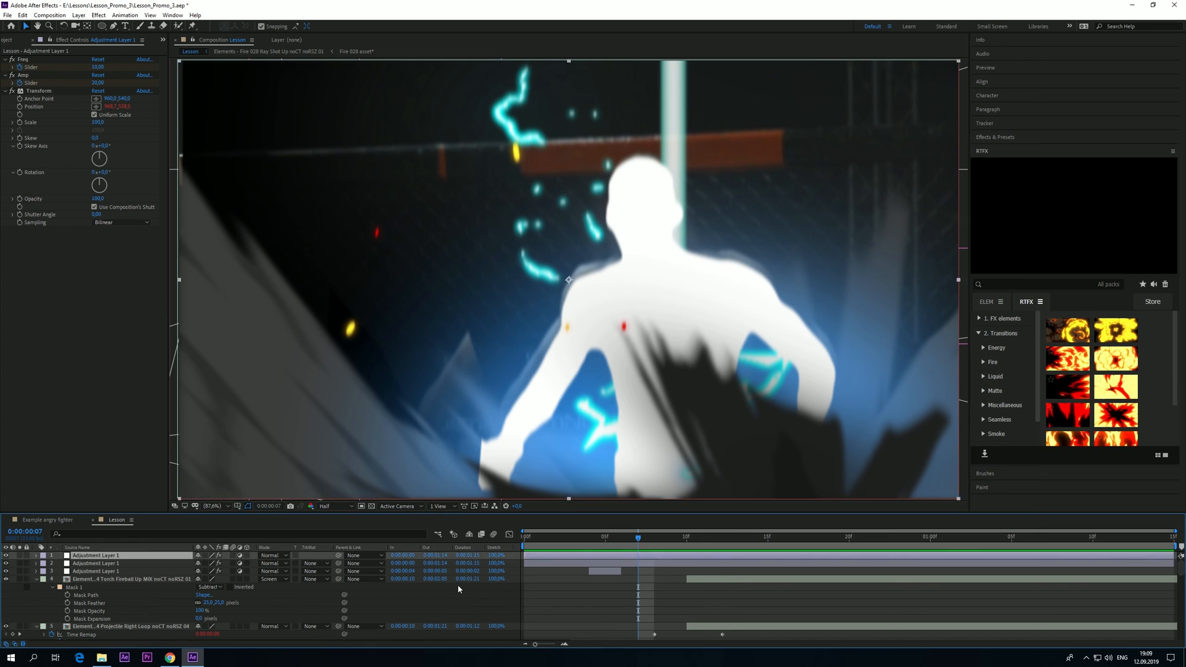
{"action": "left_click", "coordinate": [459, 589]}
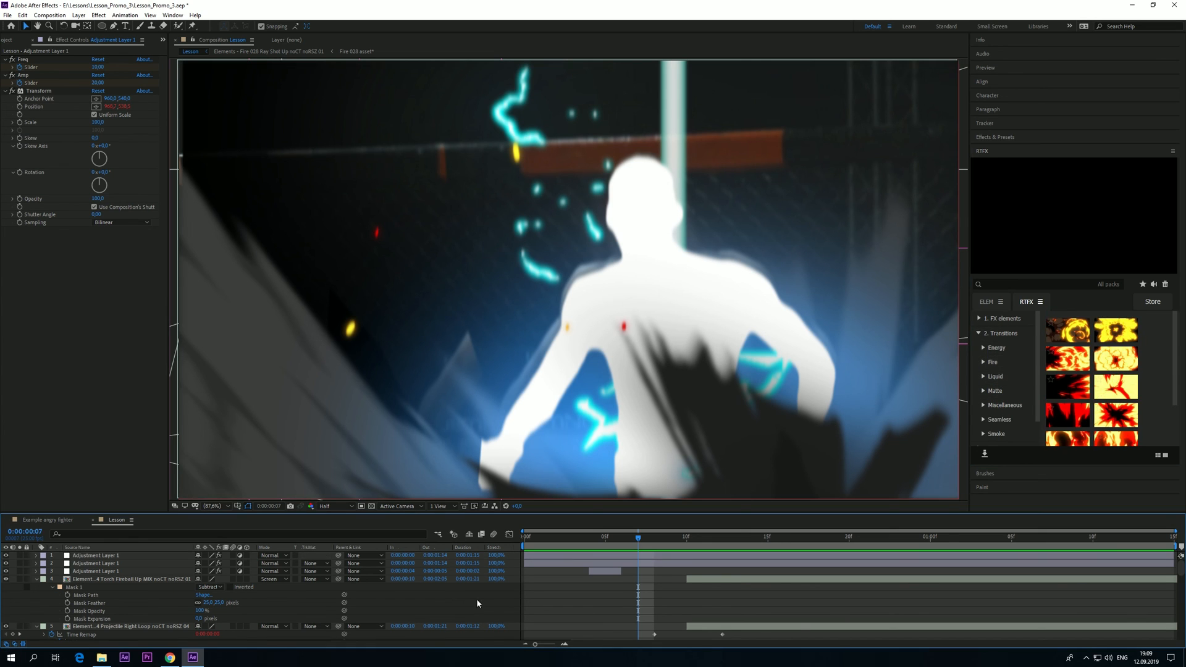
{"action": "double_click", "coordinate": [1070, 422]}
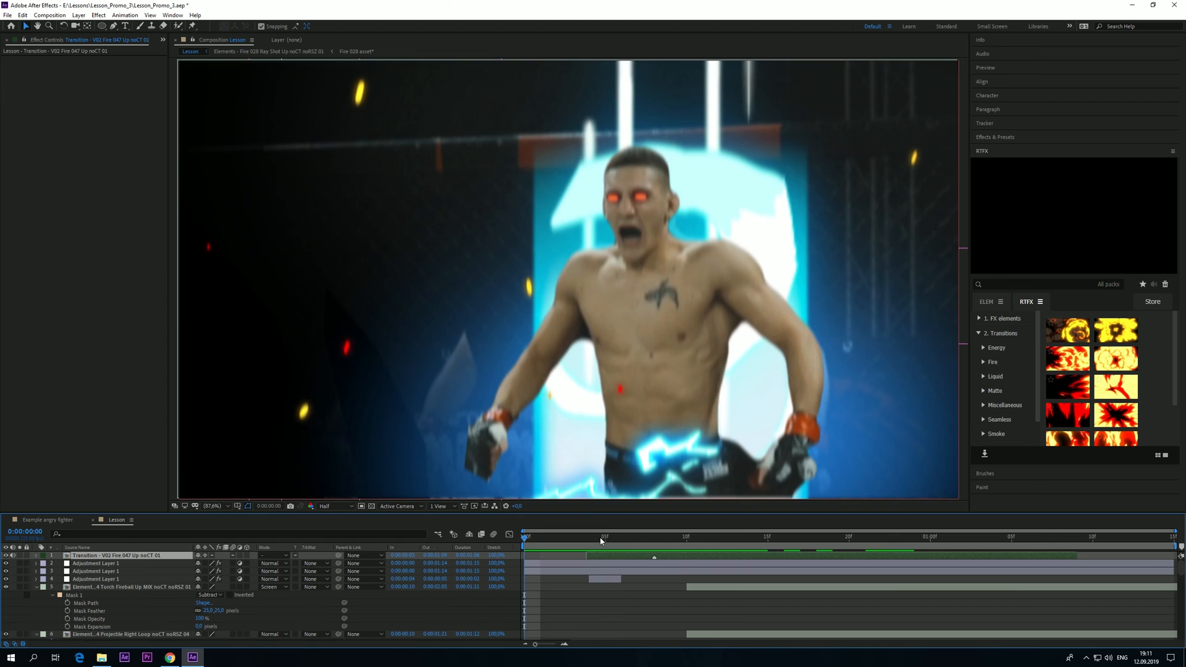
Scrub and play back the composition to review the fire transition over the fighter
{"action": "left_click_drag", "start_coordinate": [603, 542], "coordinate": [622, 540]}
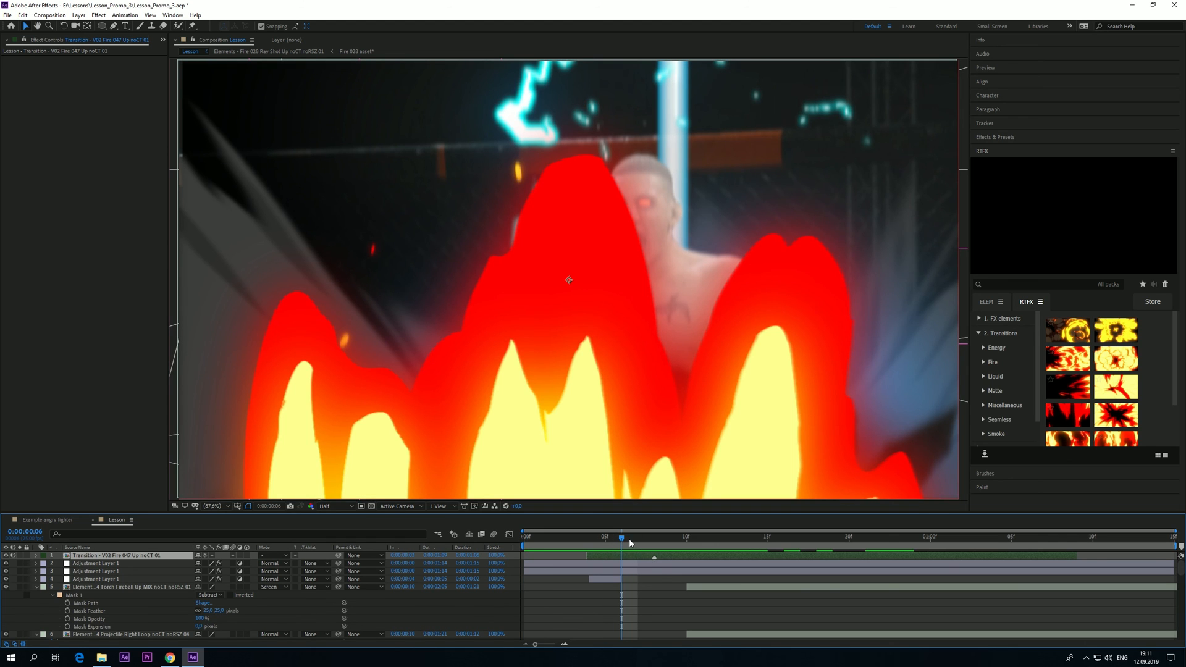
{"action": "left_click_drag", "start_coordinate": [639, 542], "coordinate": [472, 541]}
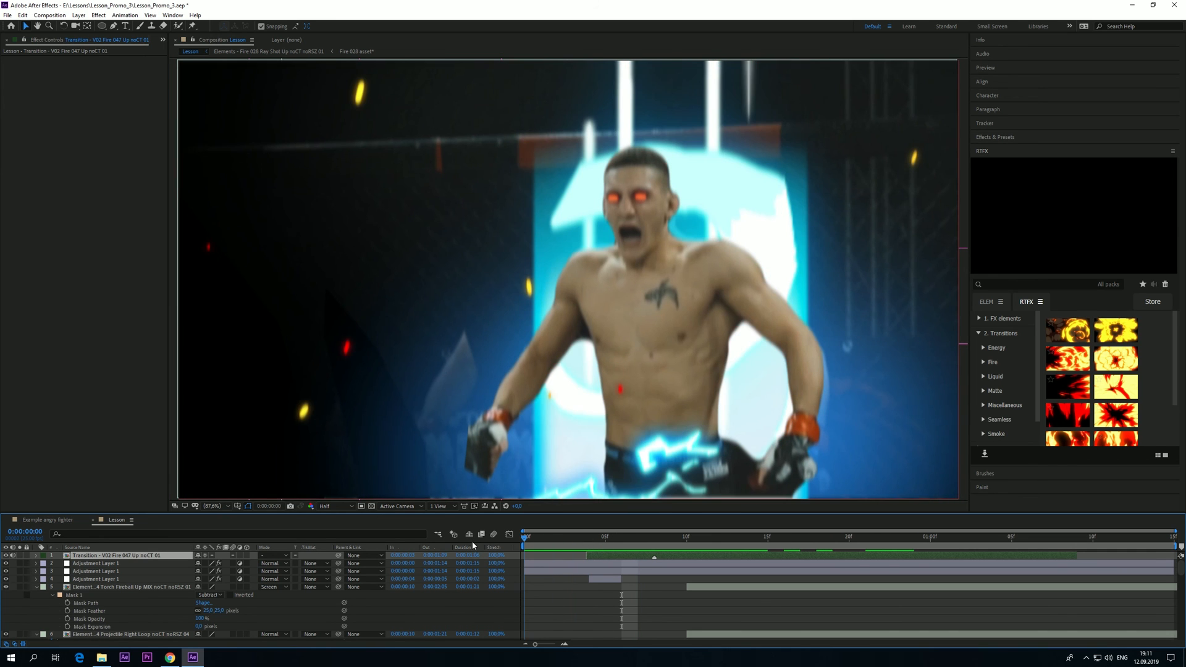
{"action": "key", "text": "space"}
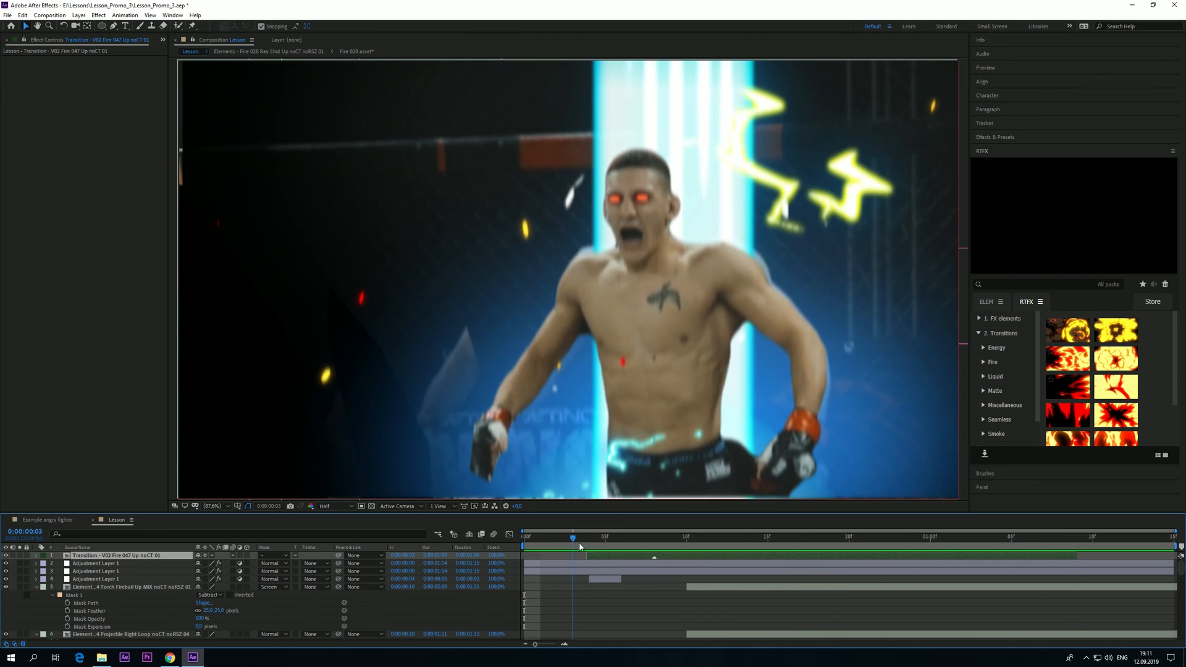
{"action": "left_click", "coordinate": [605, 543]}
{"action": "left_click_drag", "start_coordinate": [605, 545], "coordinate": [771, 537]}
{"action": "key", "text": "space"}
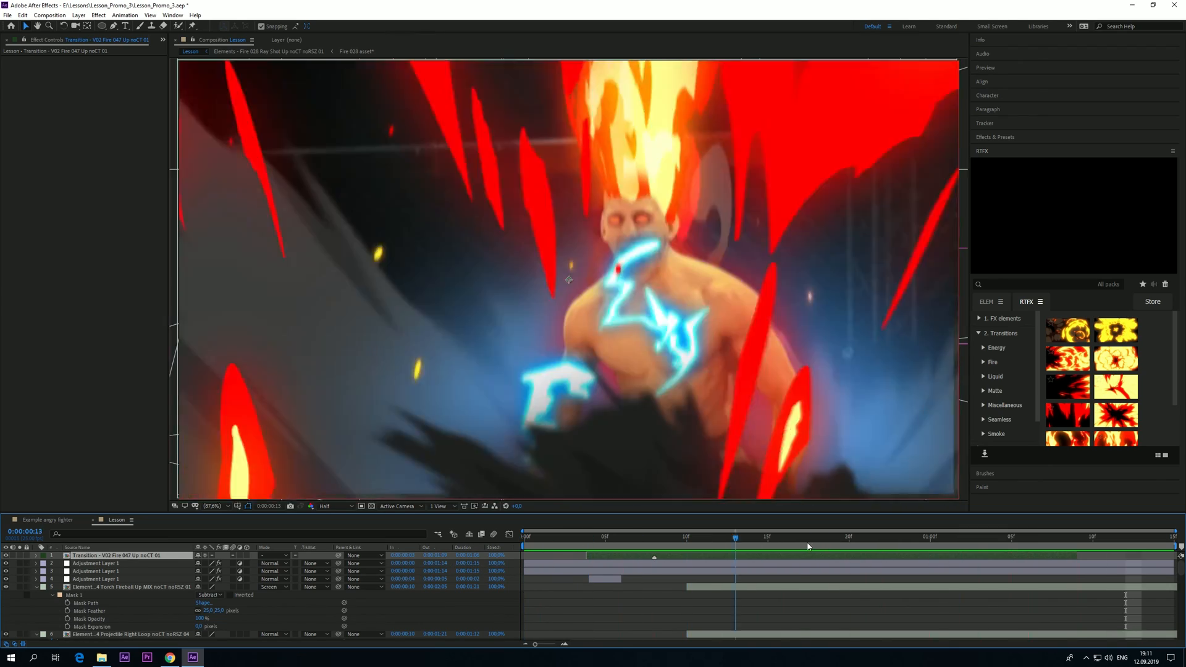
{"action": "key", "text": "space"}
{"action": "left_click_drag", "start_coordinate": [840, 539], "coordinate": [968, 546]}
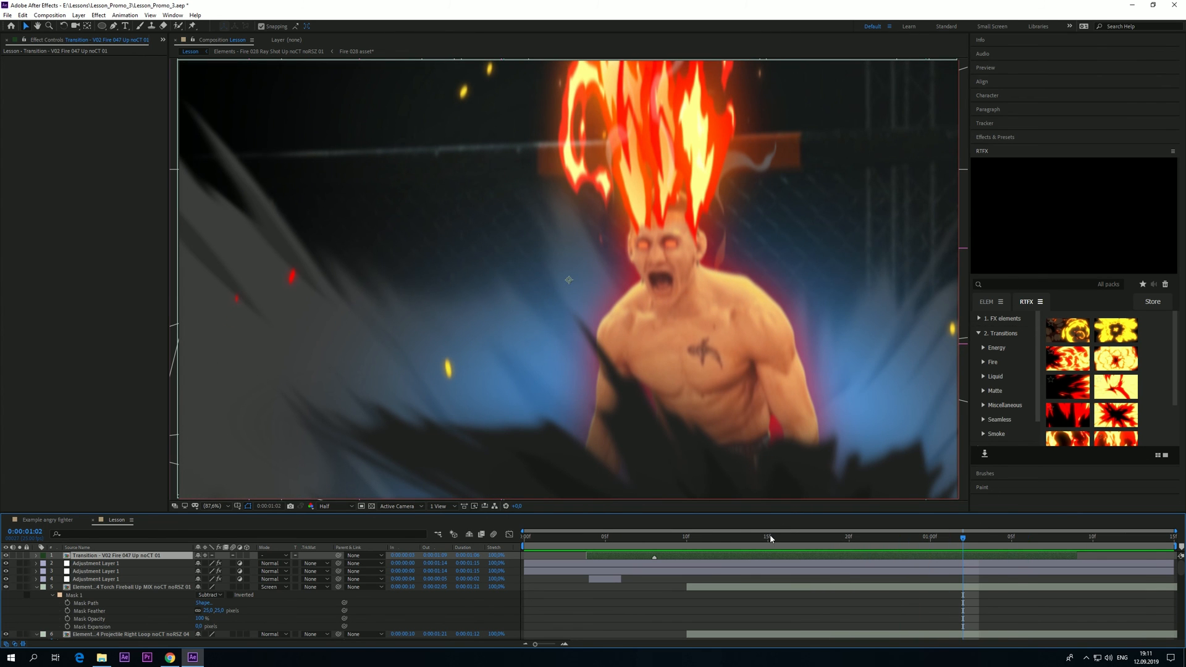
{"action": "key", "text": "space"}
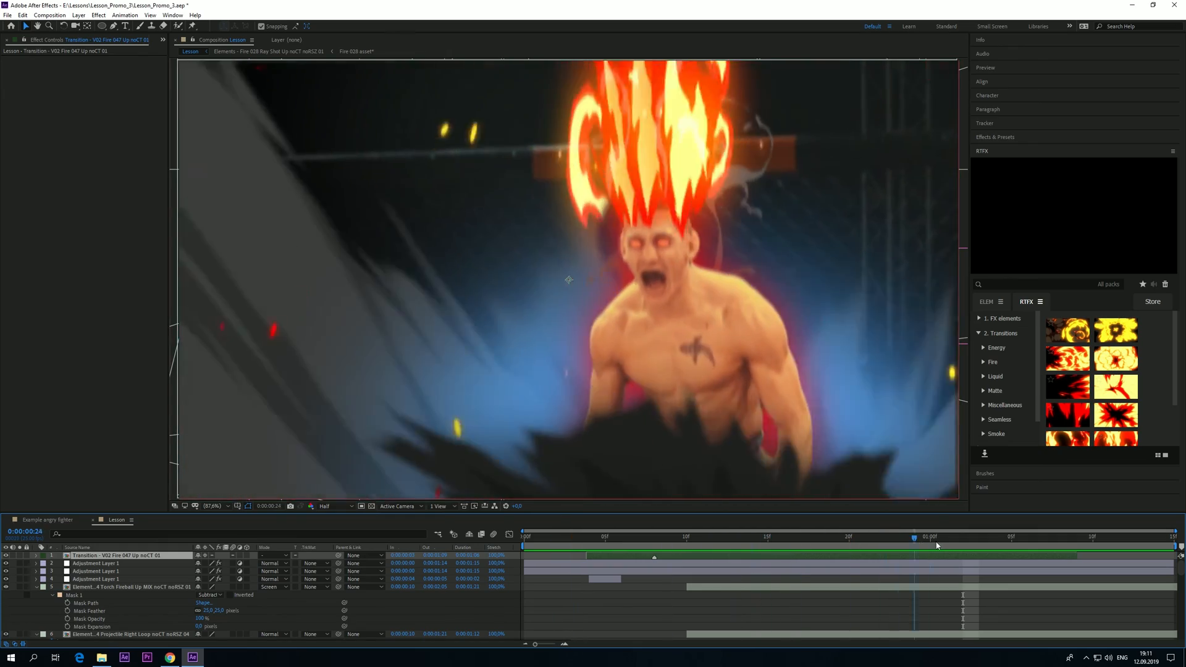